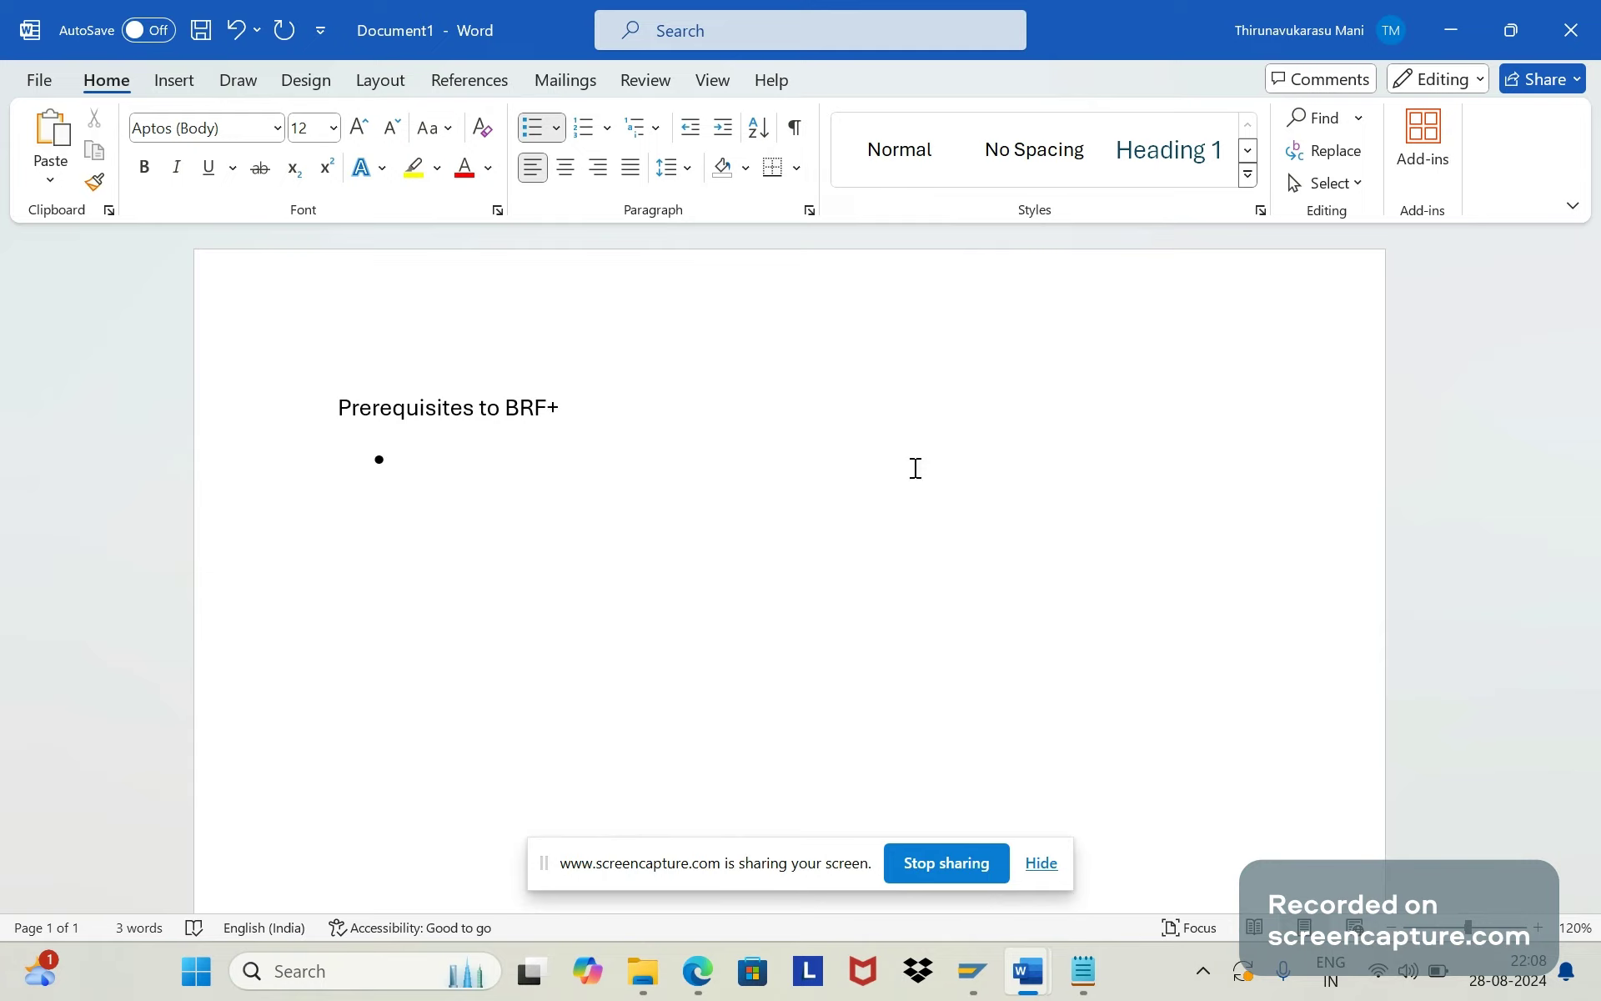
# Write the first bullet as "Uploading the XML file into tcode BRF+ or BRFPLUS"
pyautogui.write('Uploading he')
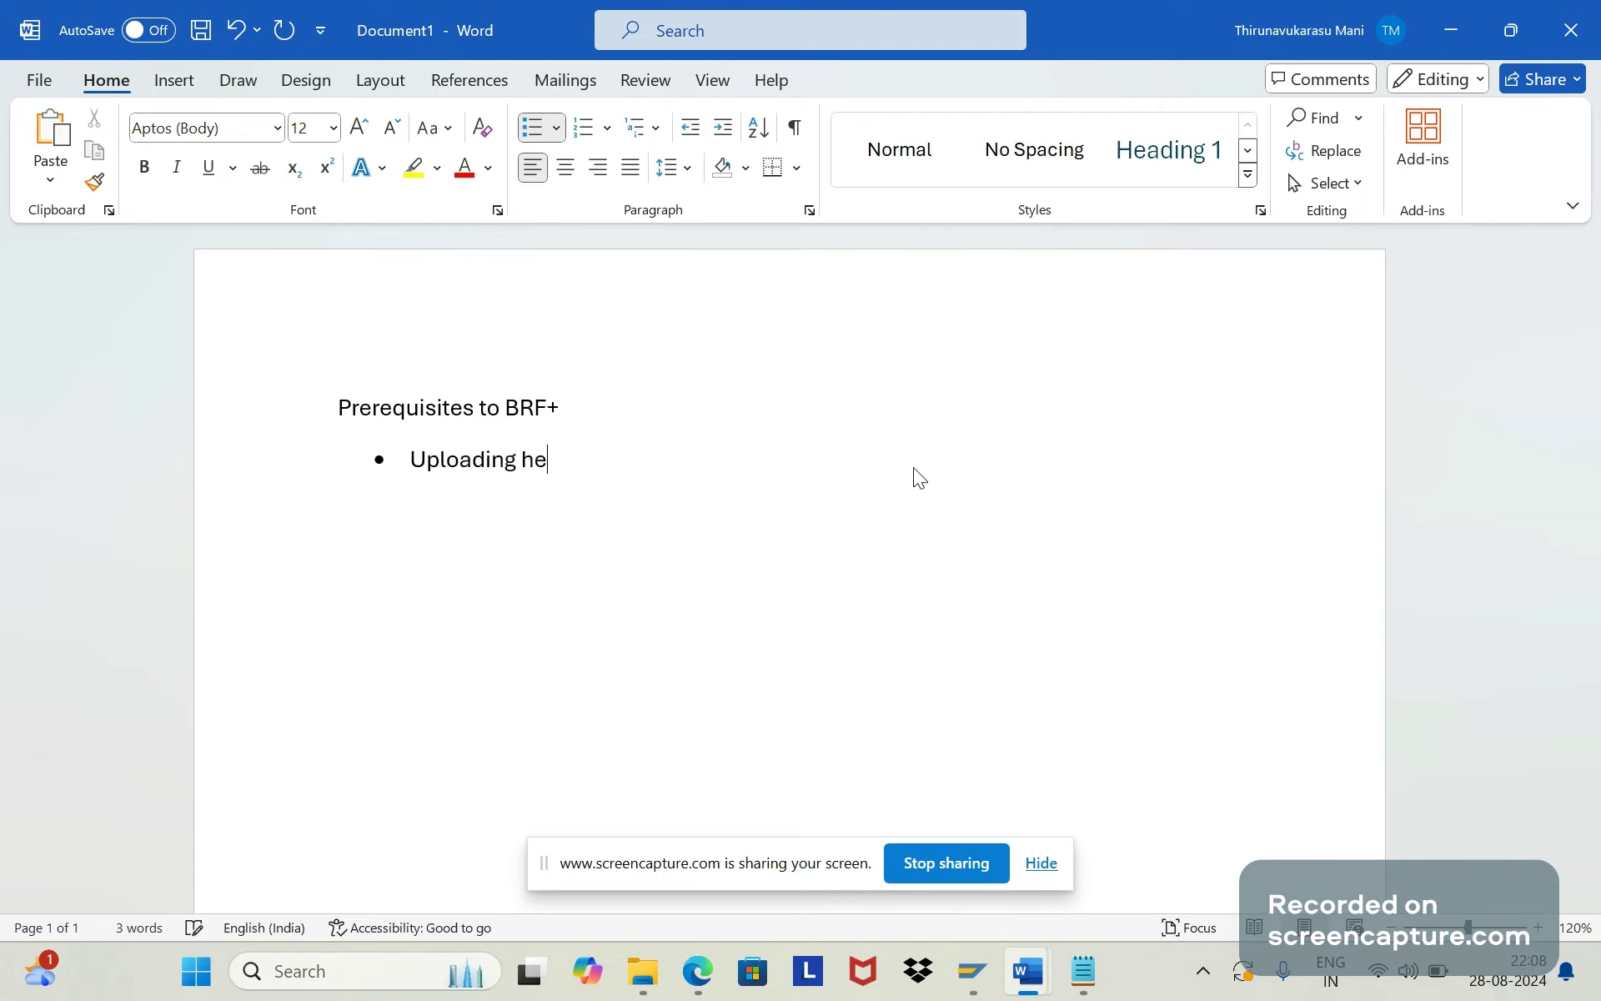
pyautogui.press('BackSpace')
pyautogui.press('BackSpace')
pyautogui.write('the XML file into ')
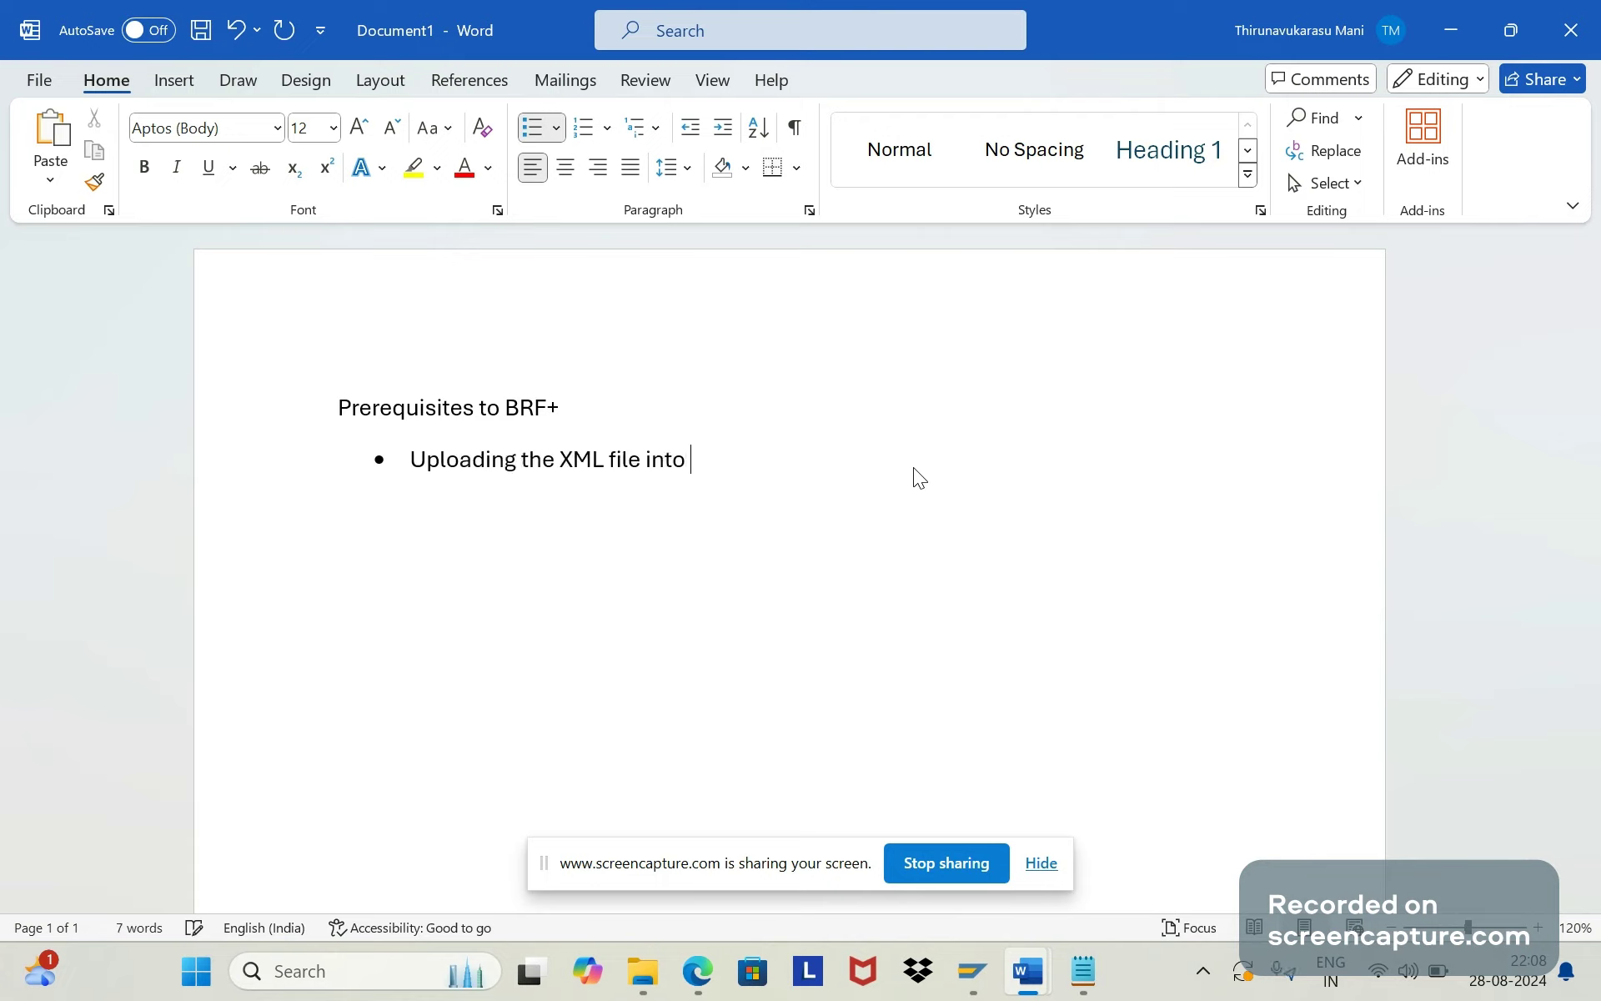
pyautogui.write('tcode BRF+ or ')
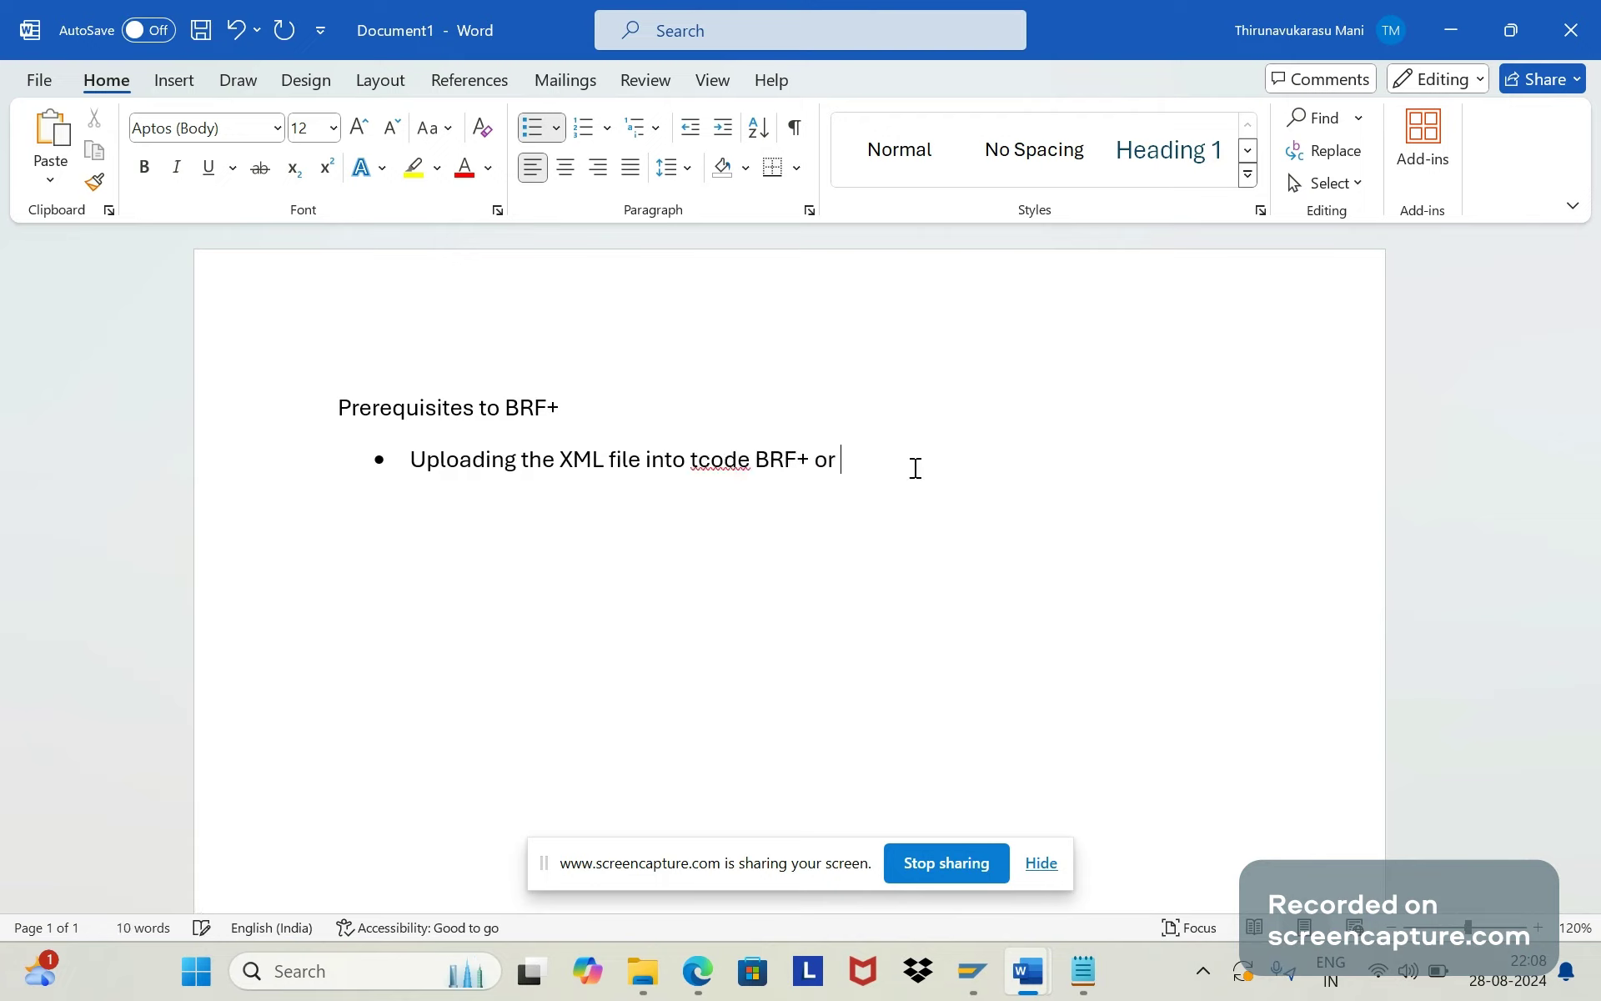
pyautogui.write('BRFPLUS')
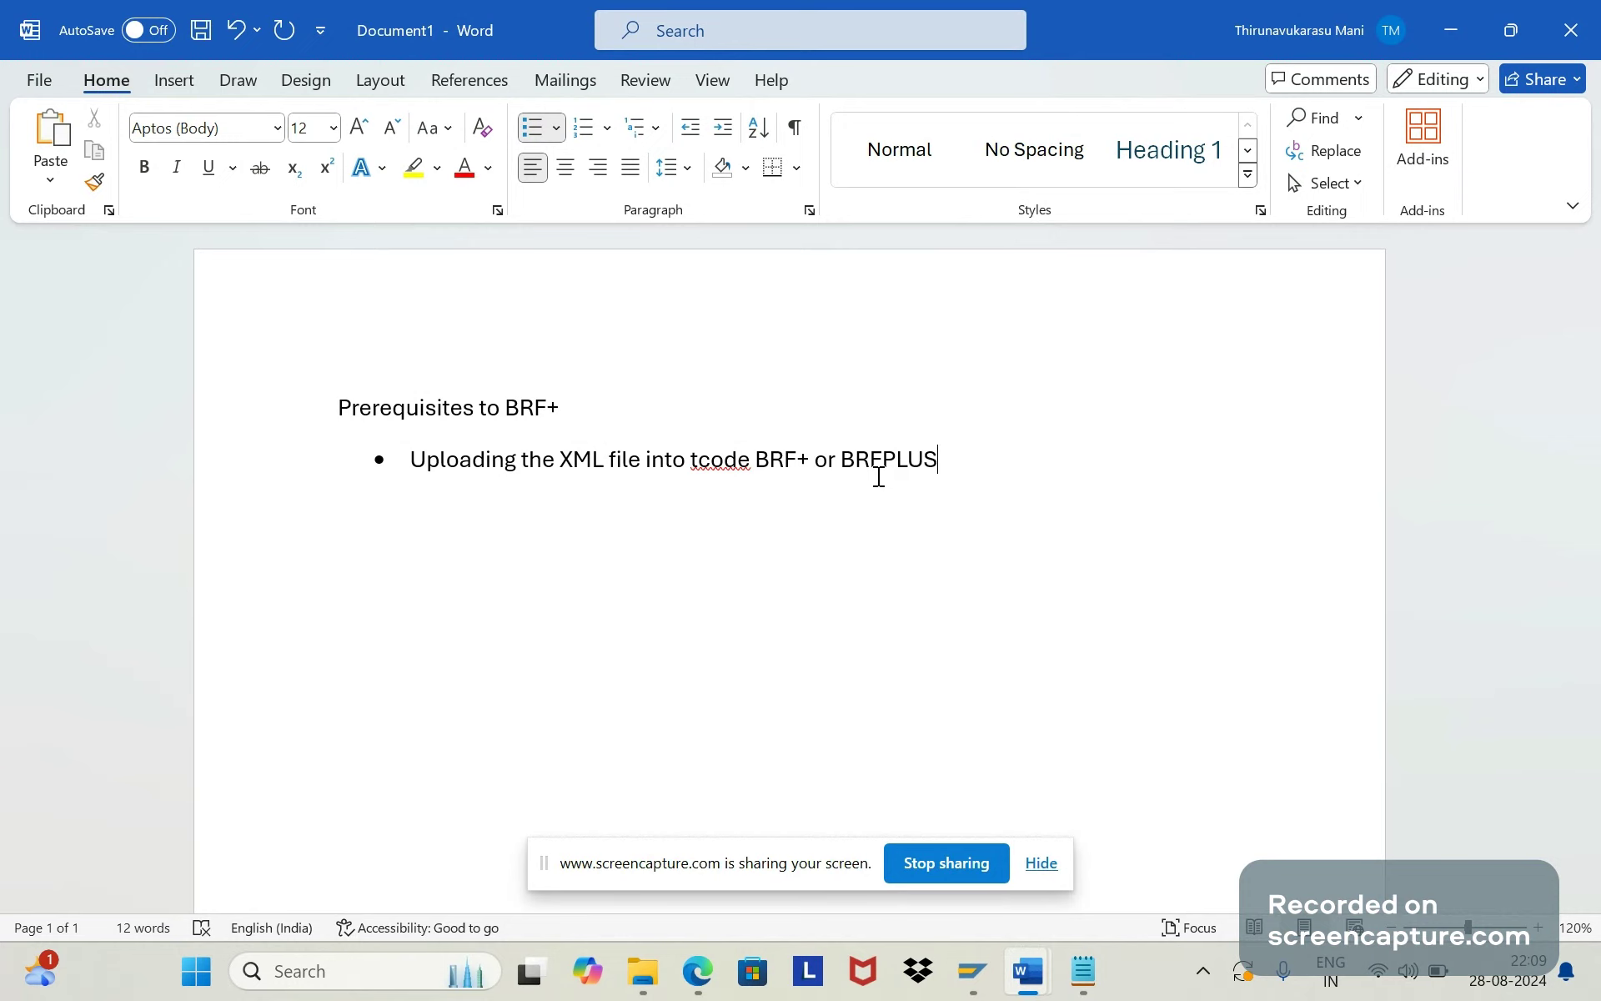
# Switch to SAP GUI, close the broken session without viewing the error details, and reopen the S/4 HANA connection
pyautogui.moveTo(972, 971)
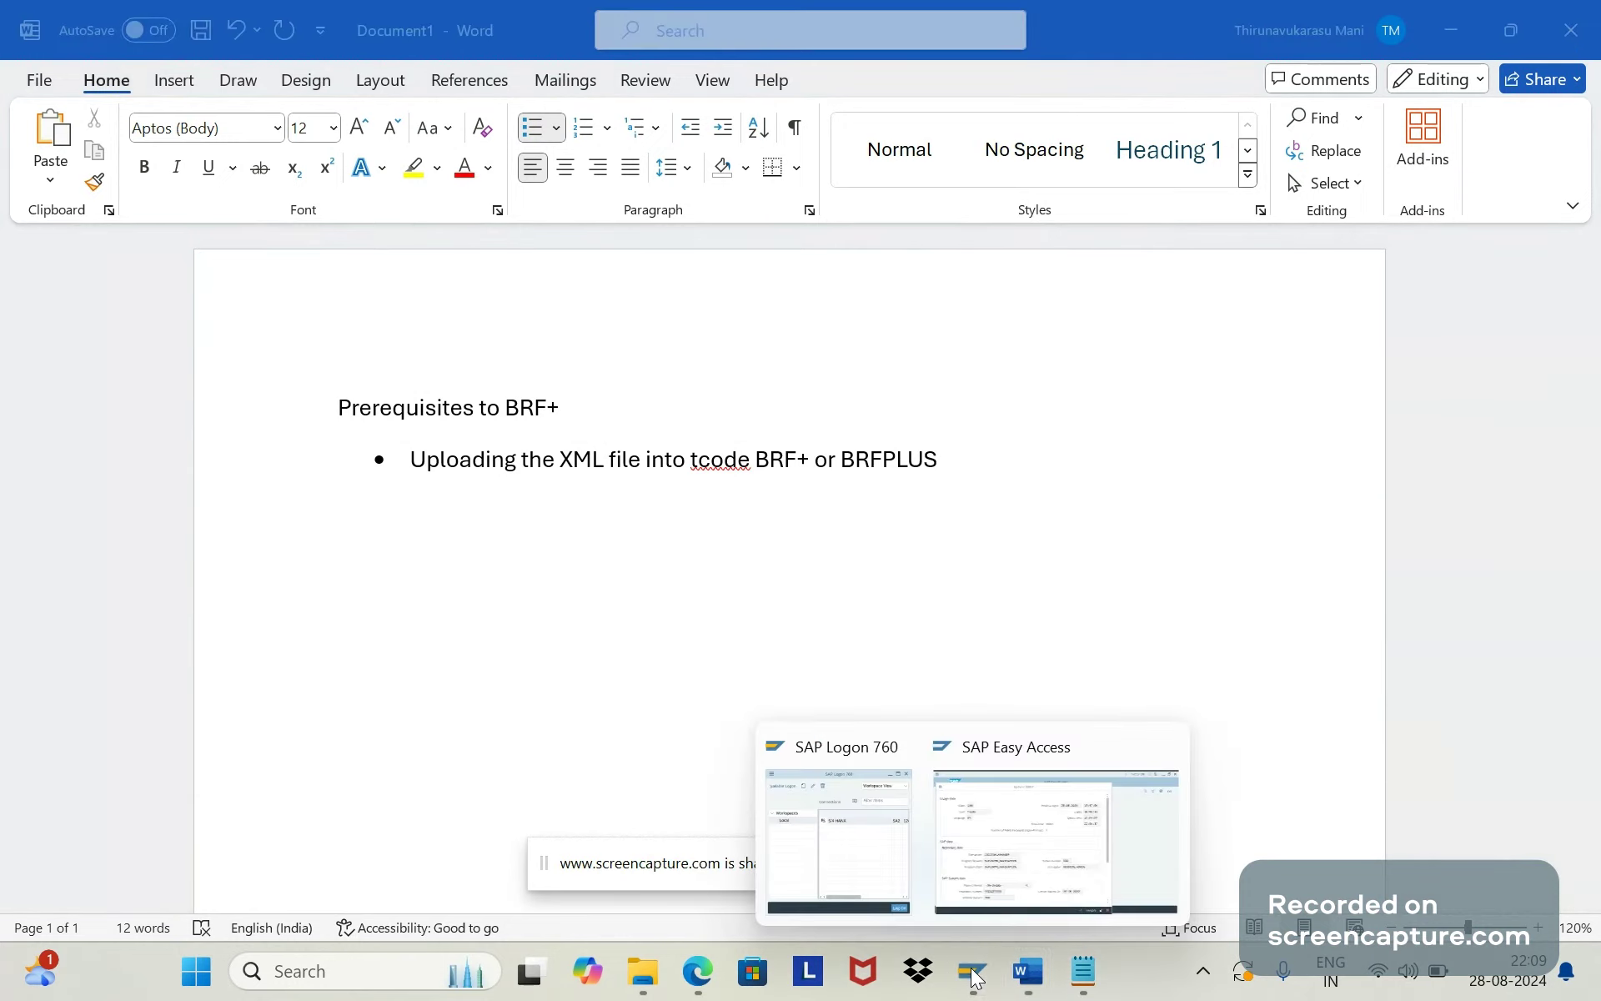
pyautogui.click(967, 826)
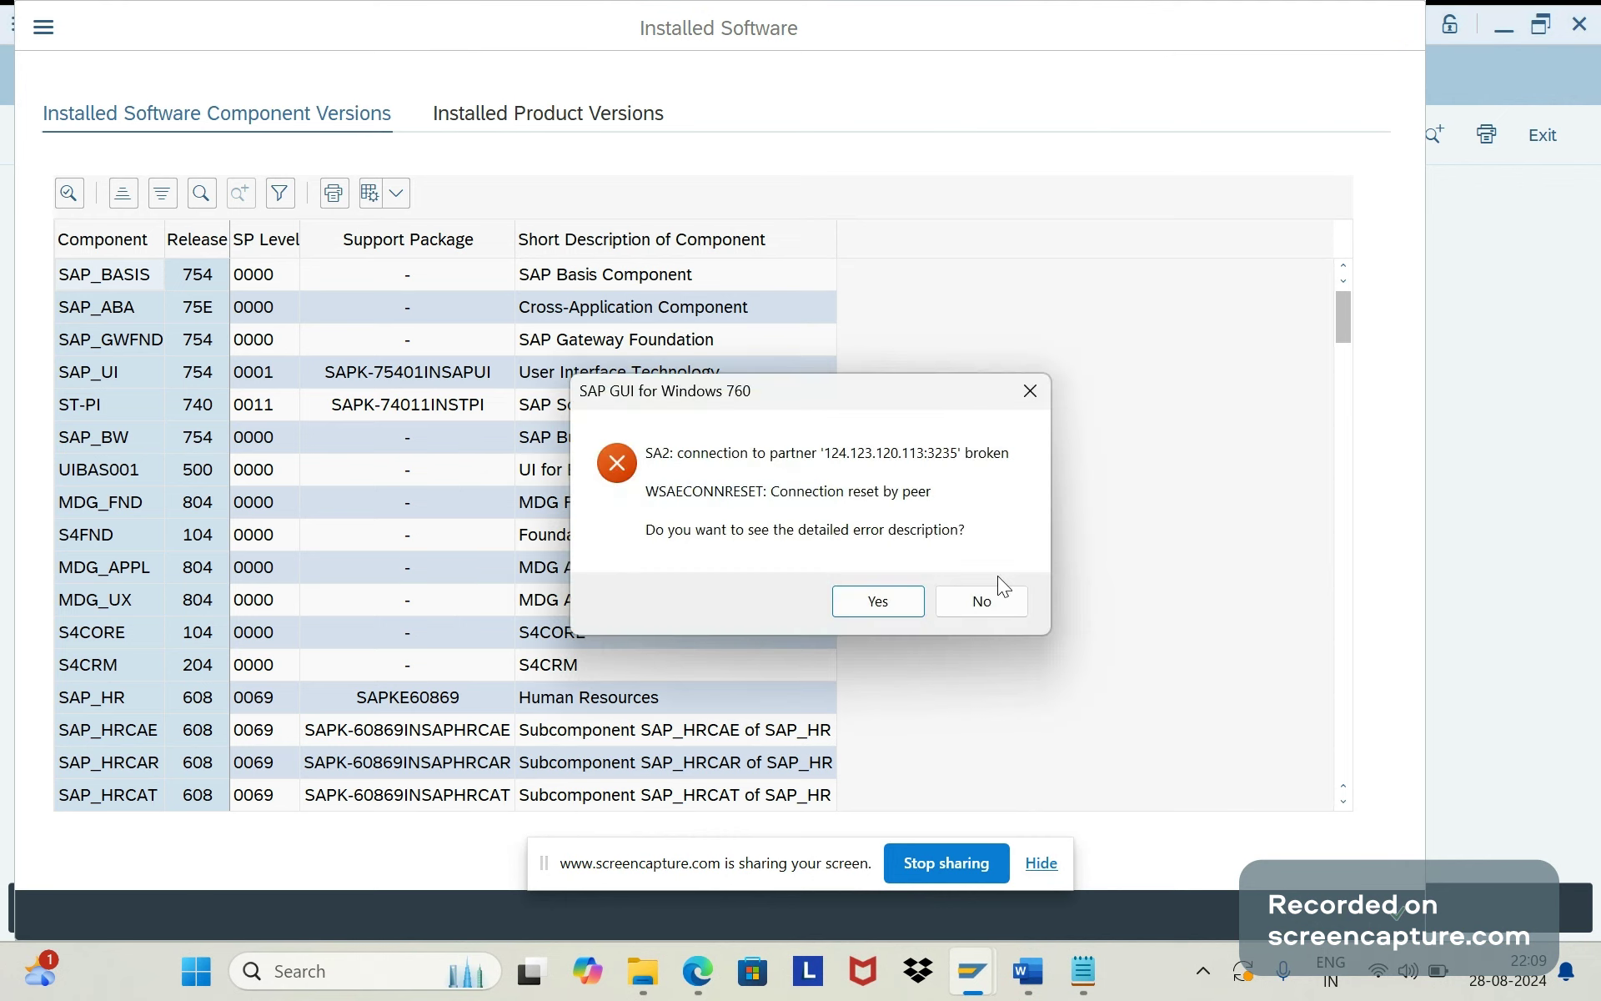
pyautogui.click(992, 594)
pyautogui.click(982, 967)
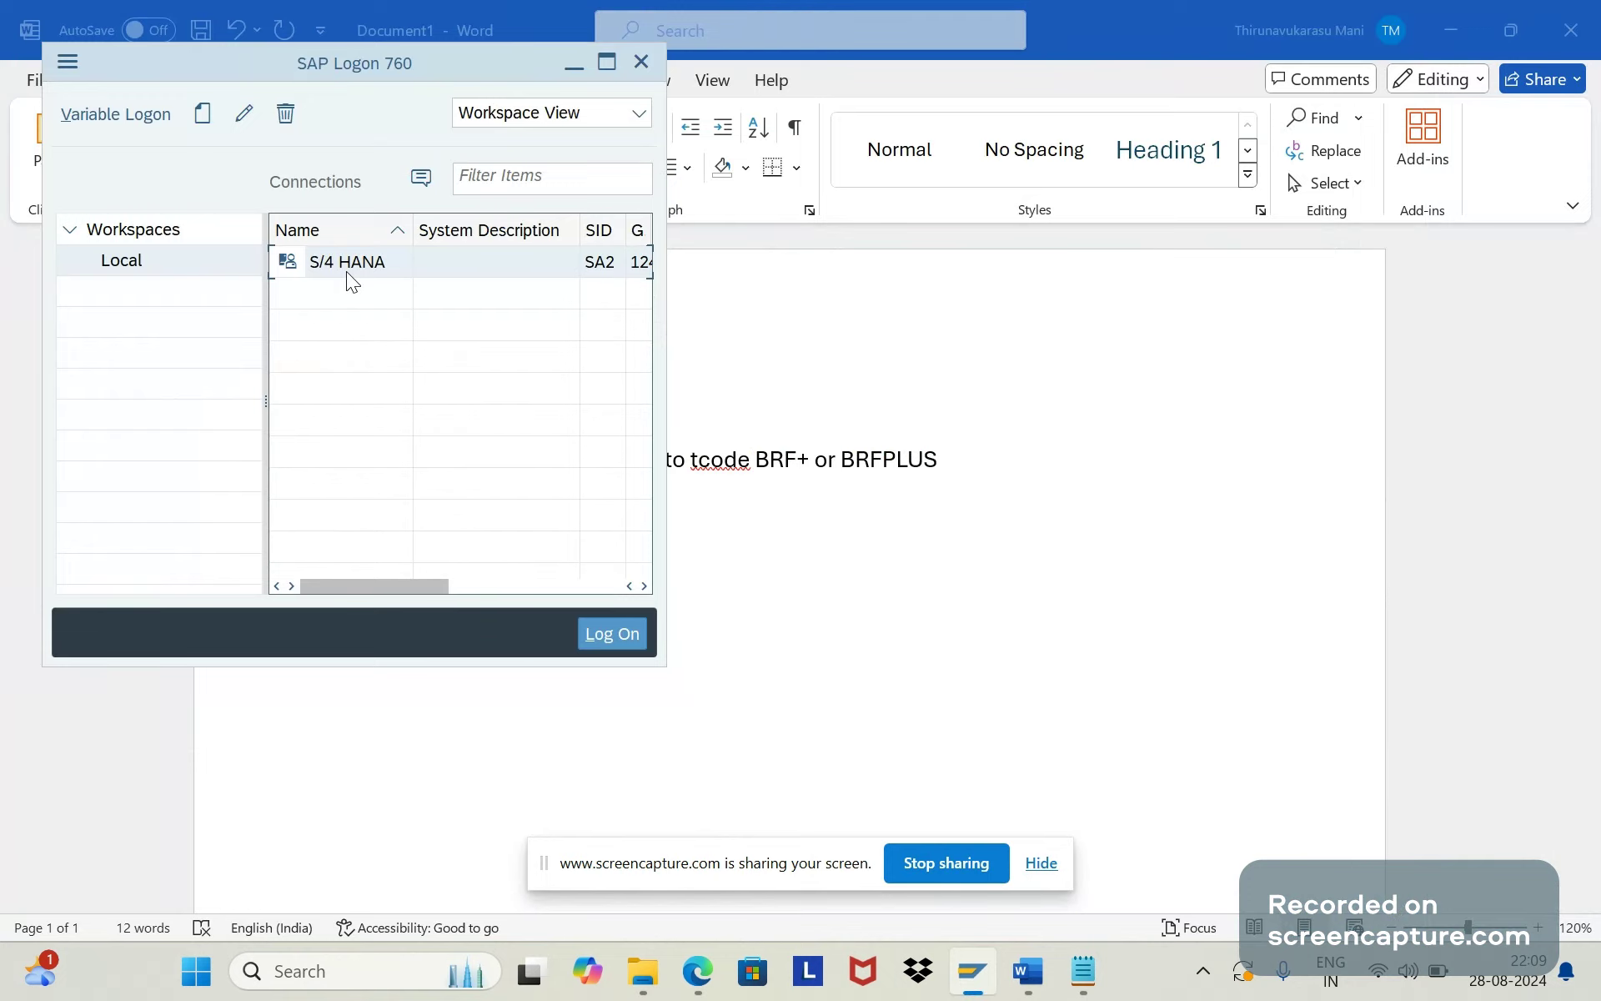
pyautogui.doubleClick(347, 263)
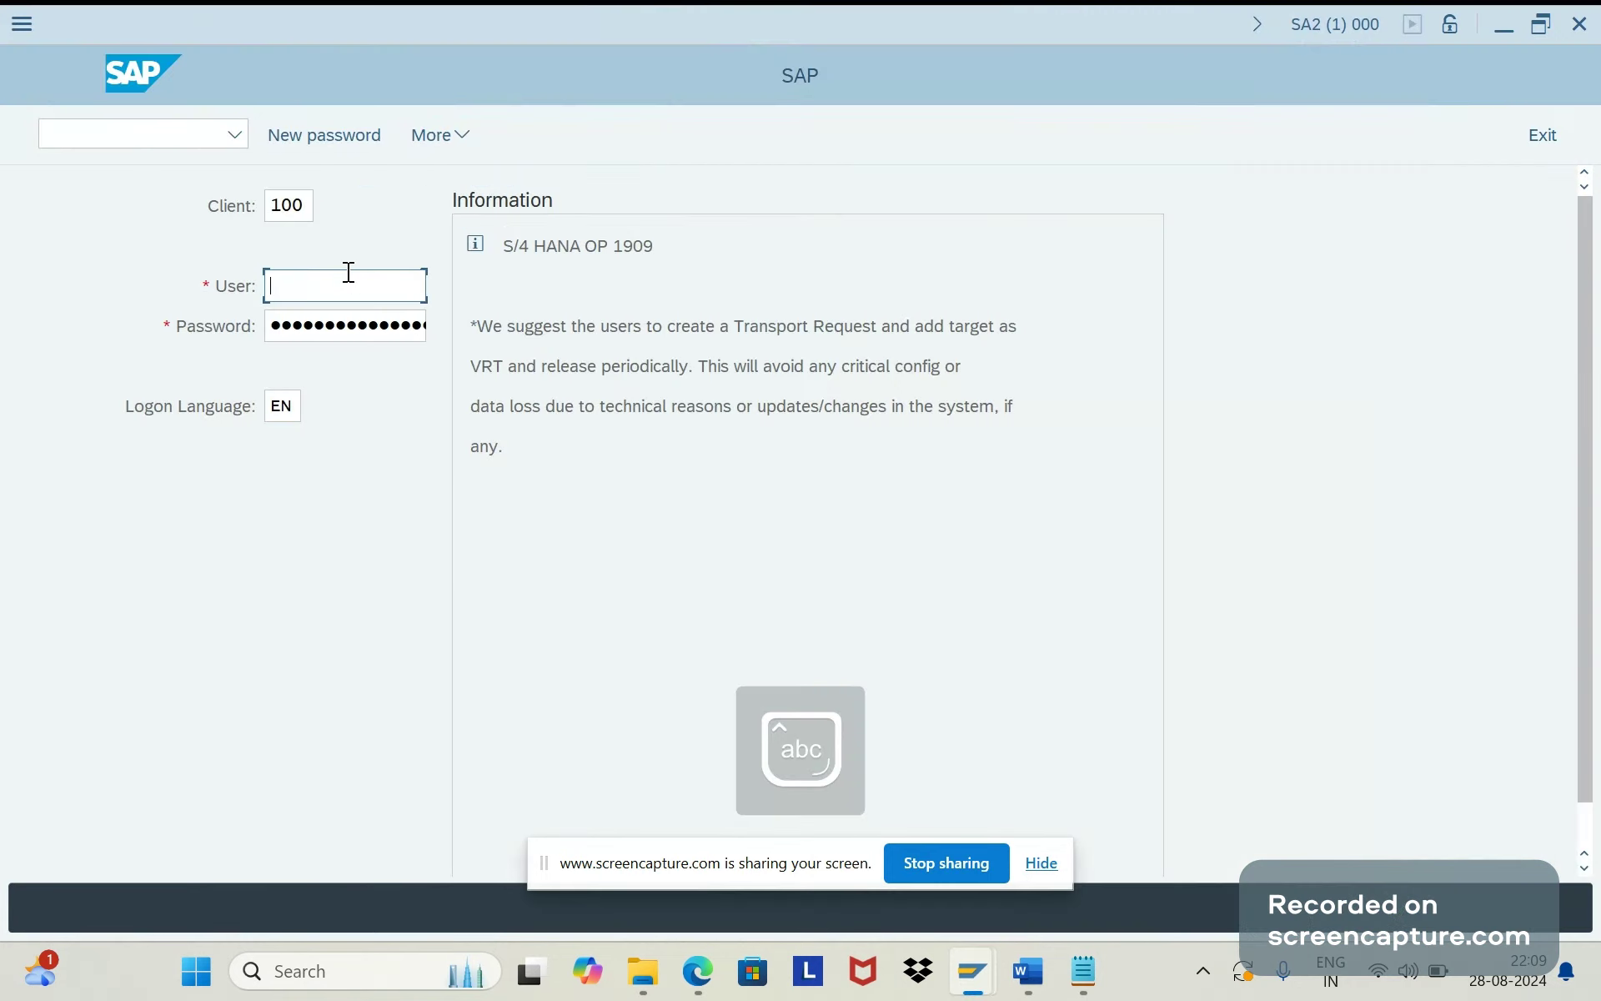
# Log on to client 100 with the user name and account password, ending any other logons in the system
pyautogui.press('capslock')
pyautogui.press('Down')
pyautogui.press('Tab')
pyautogui.hotkey('ctrl', 'v')
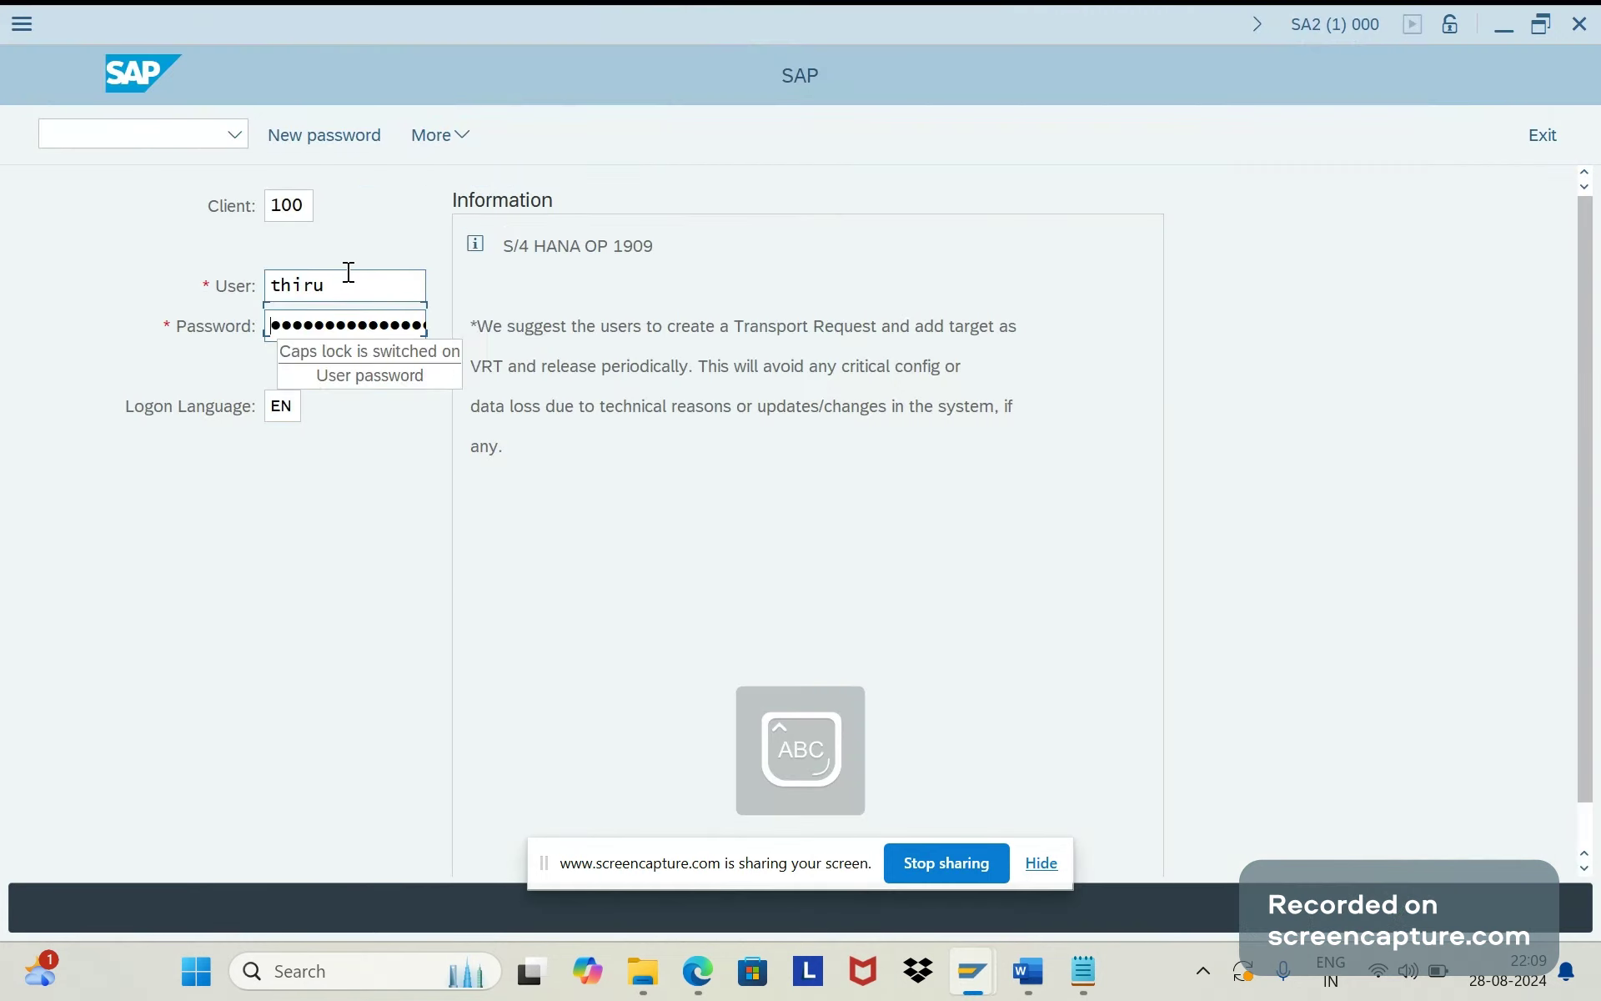
pyautogui.press('capslock')
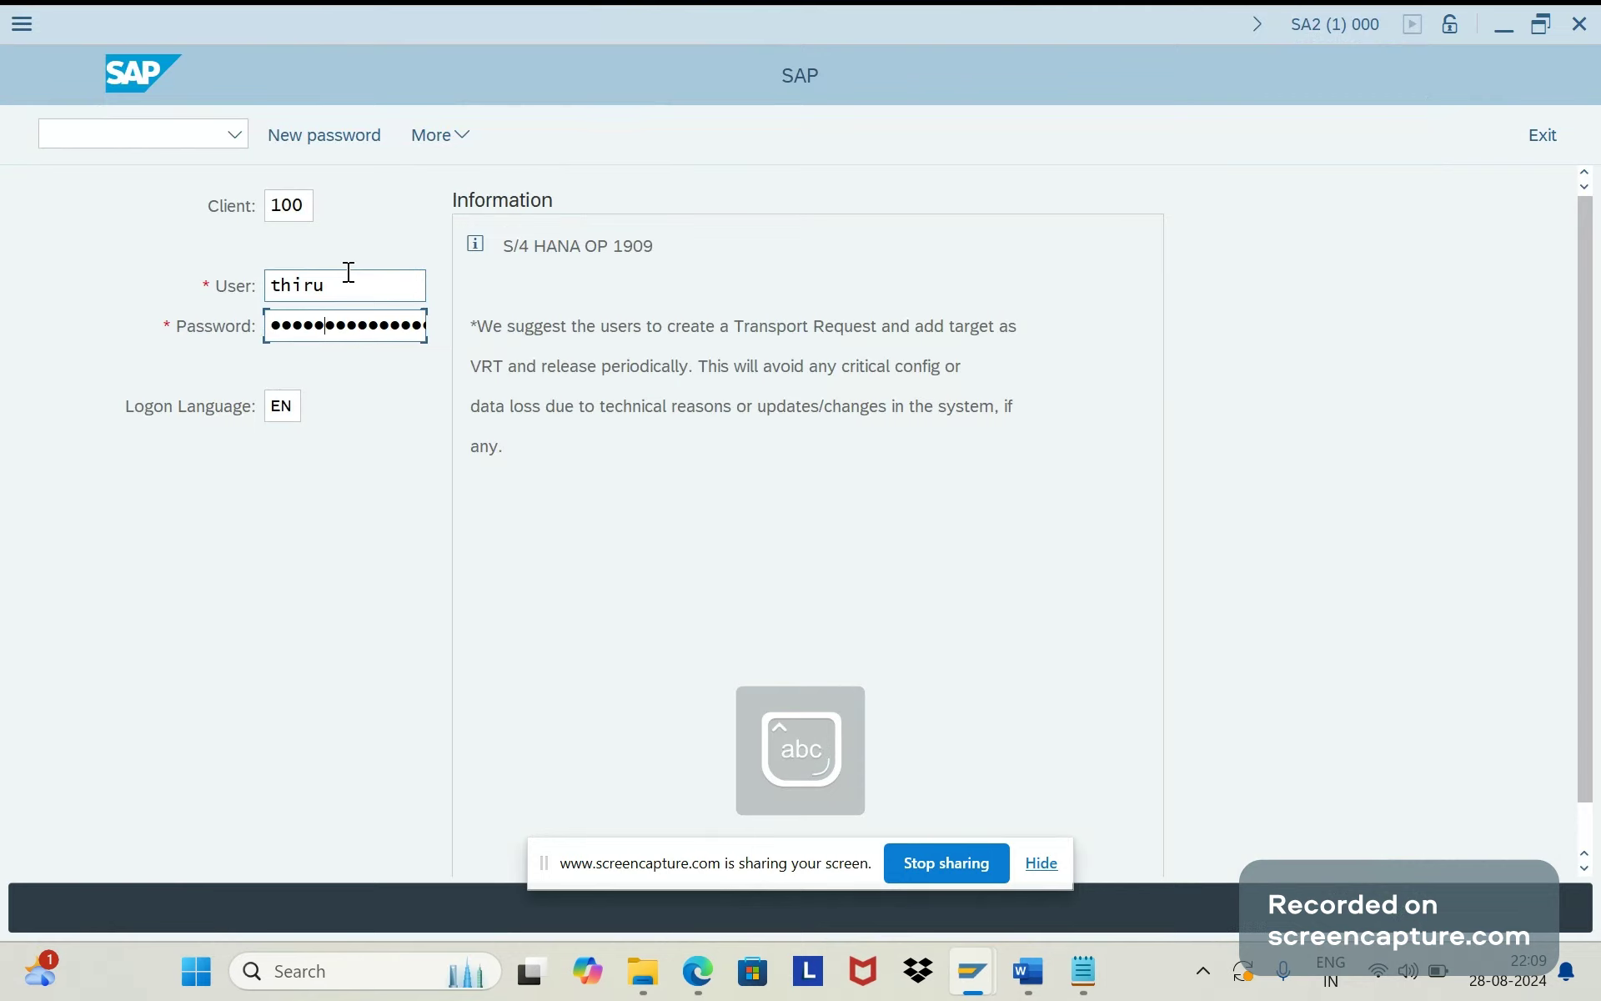
pyautogui.press('Return')
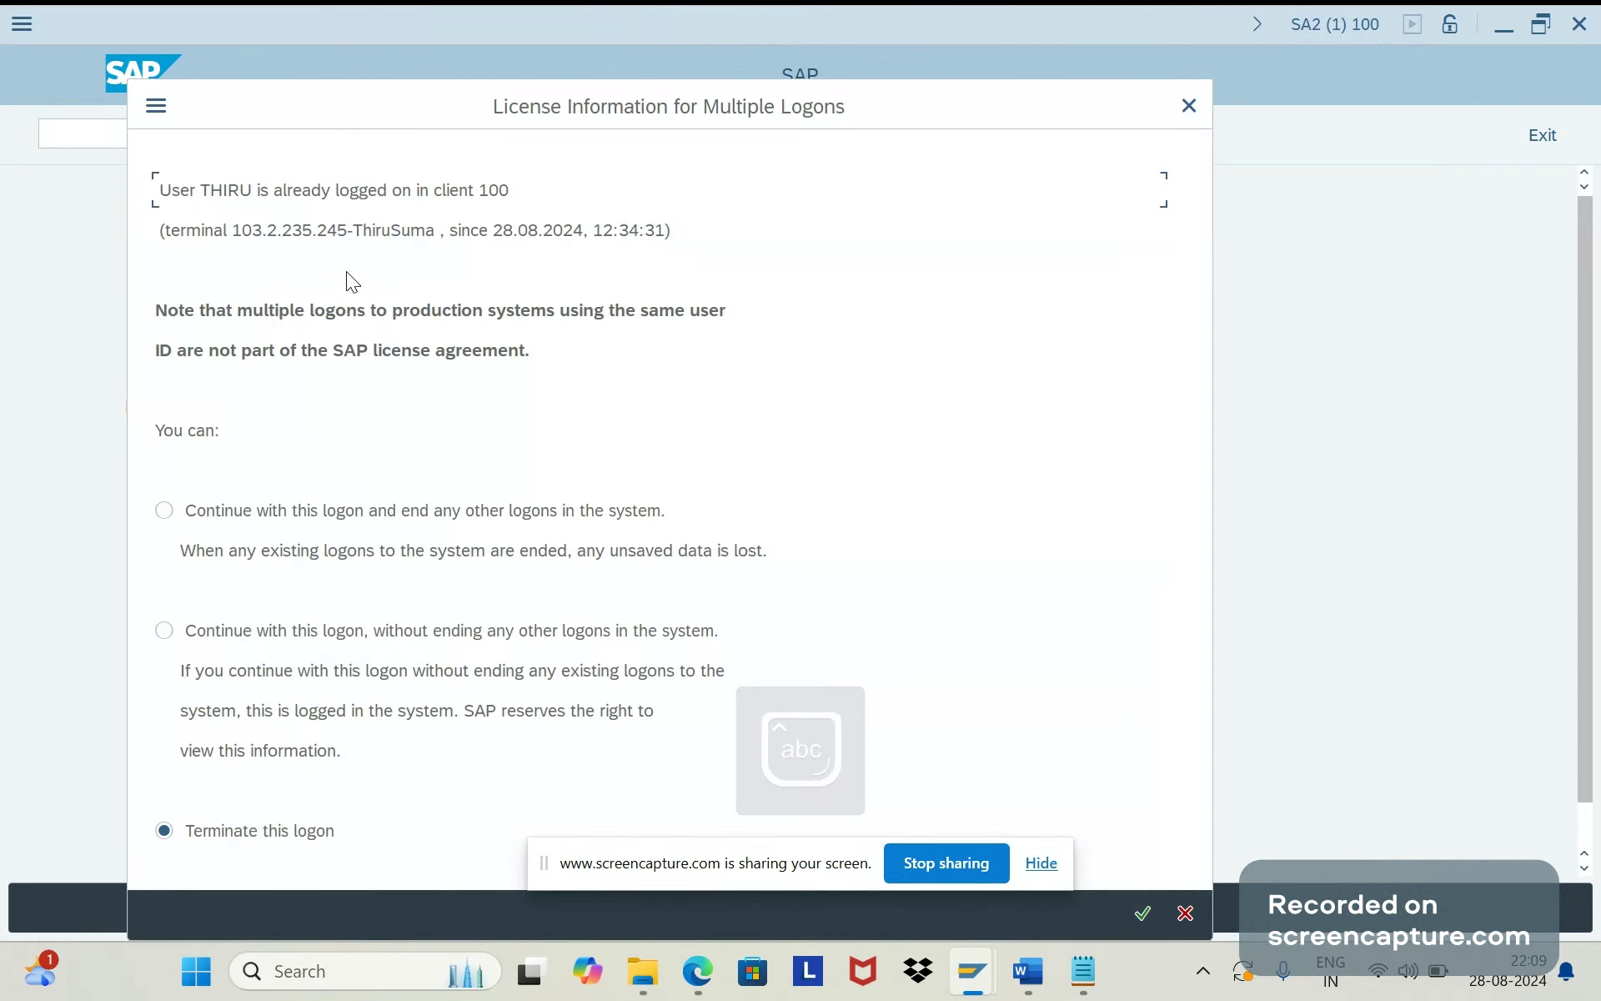
pyautogui.click(392, 507)
pyautogui.click(1142, 913)
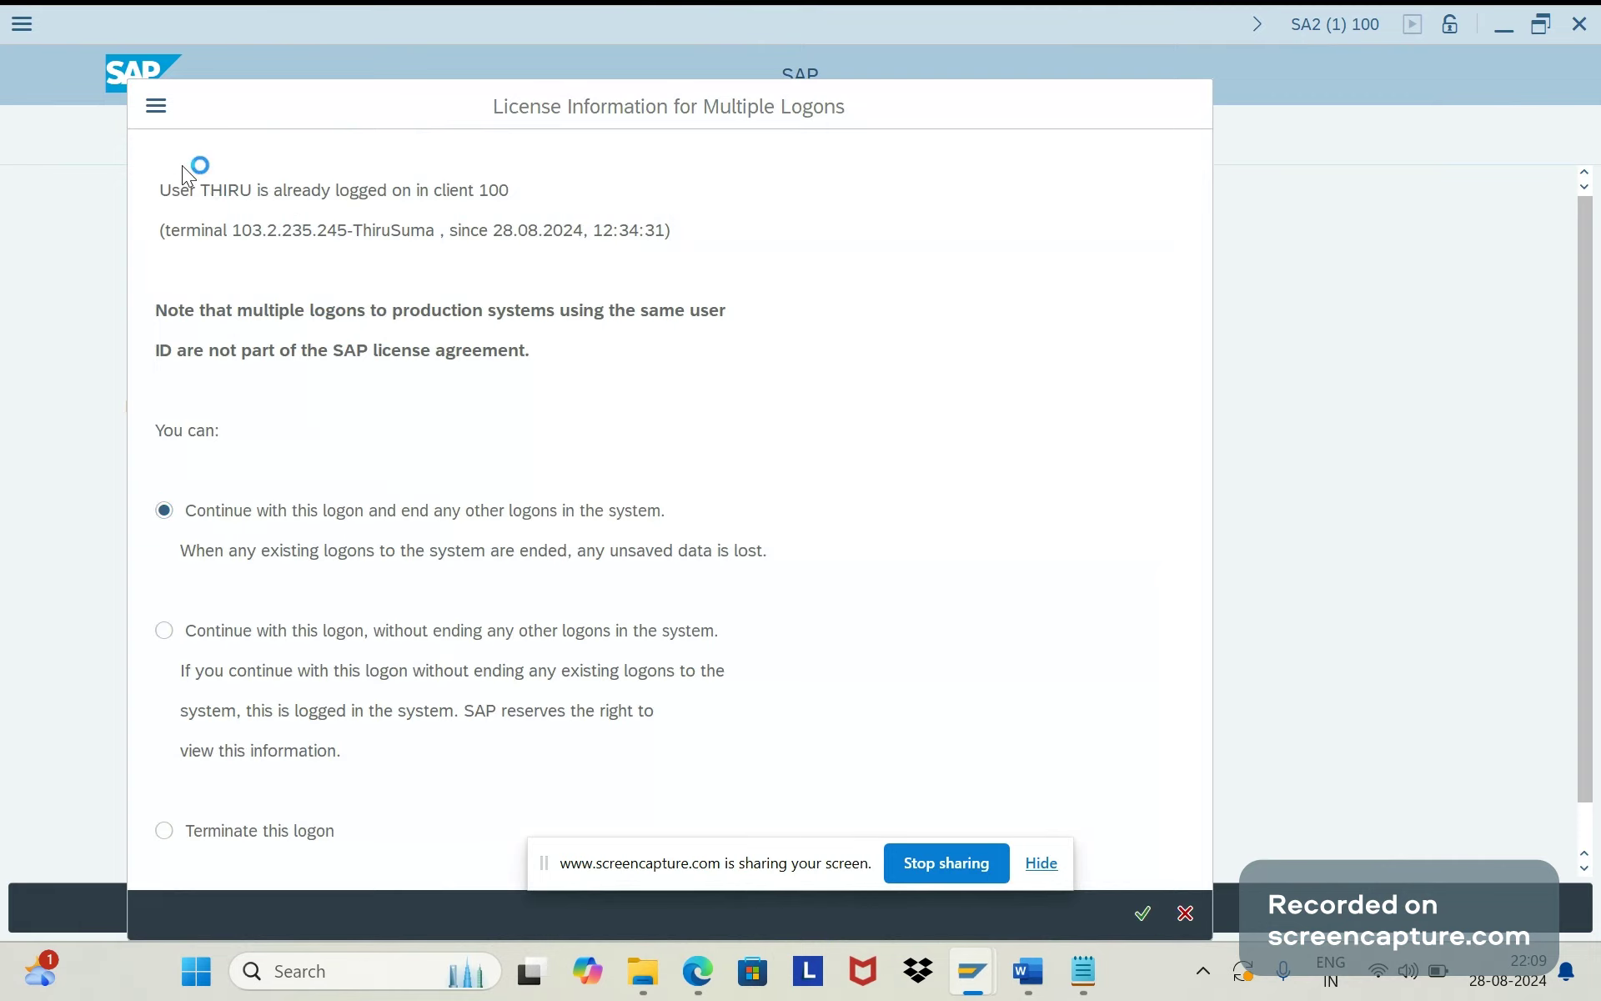
# Open the Customizing Implementation Guide and start Manage Application Object Type Activation under Cross-Application Components > Output Control
pyautogui.write('s')
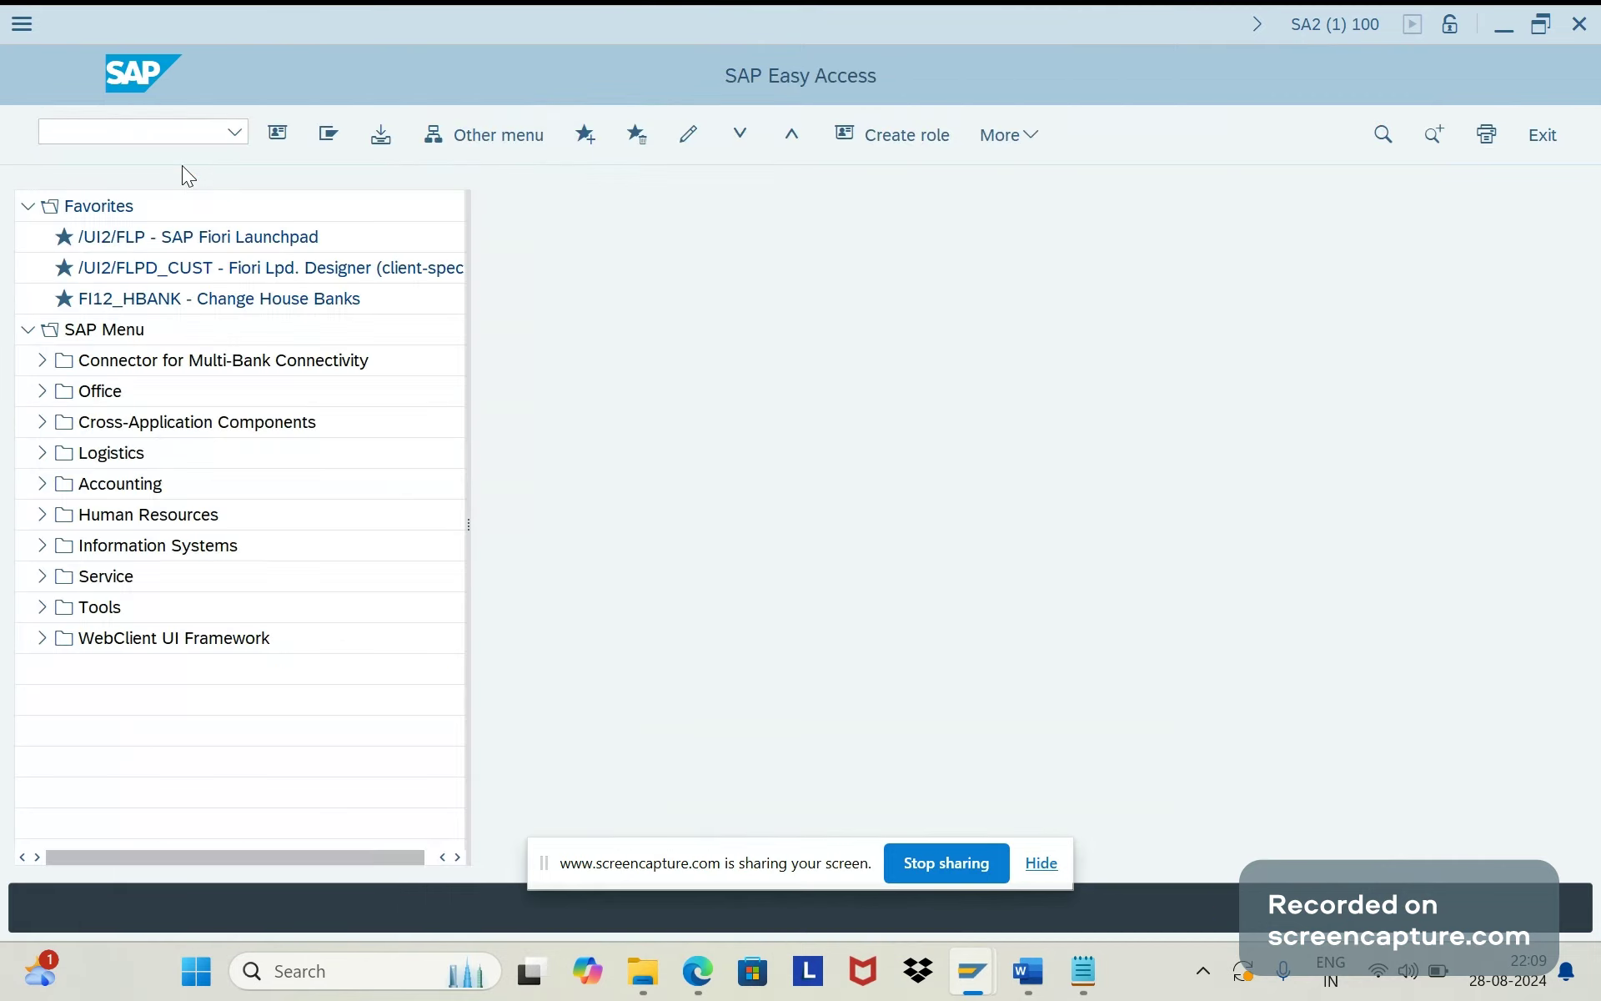
pyautogui.click(322, 144)
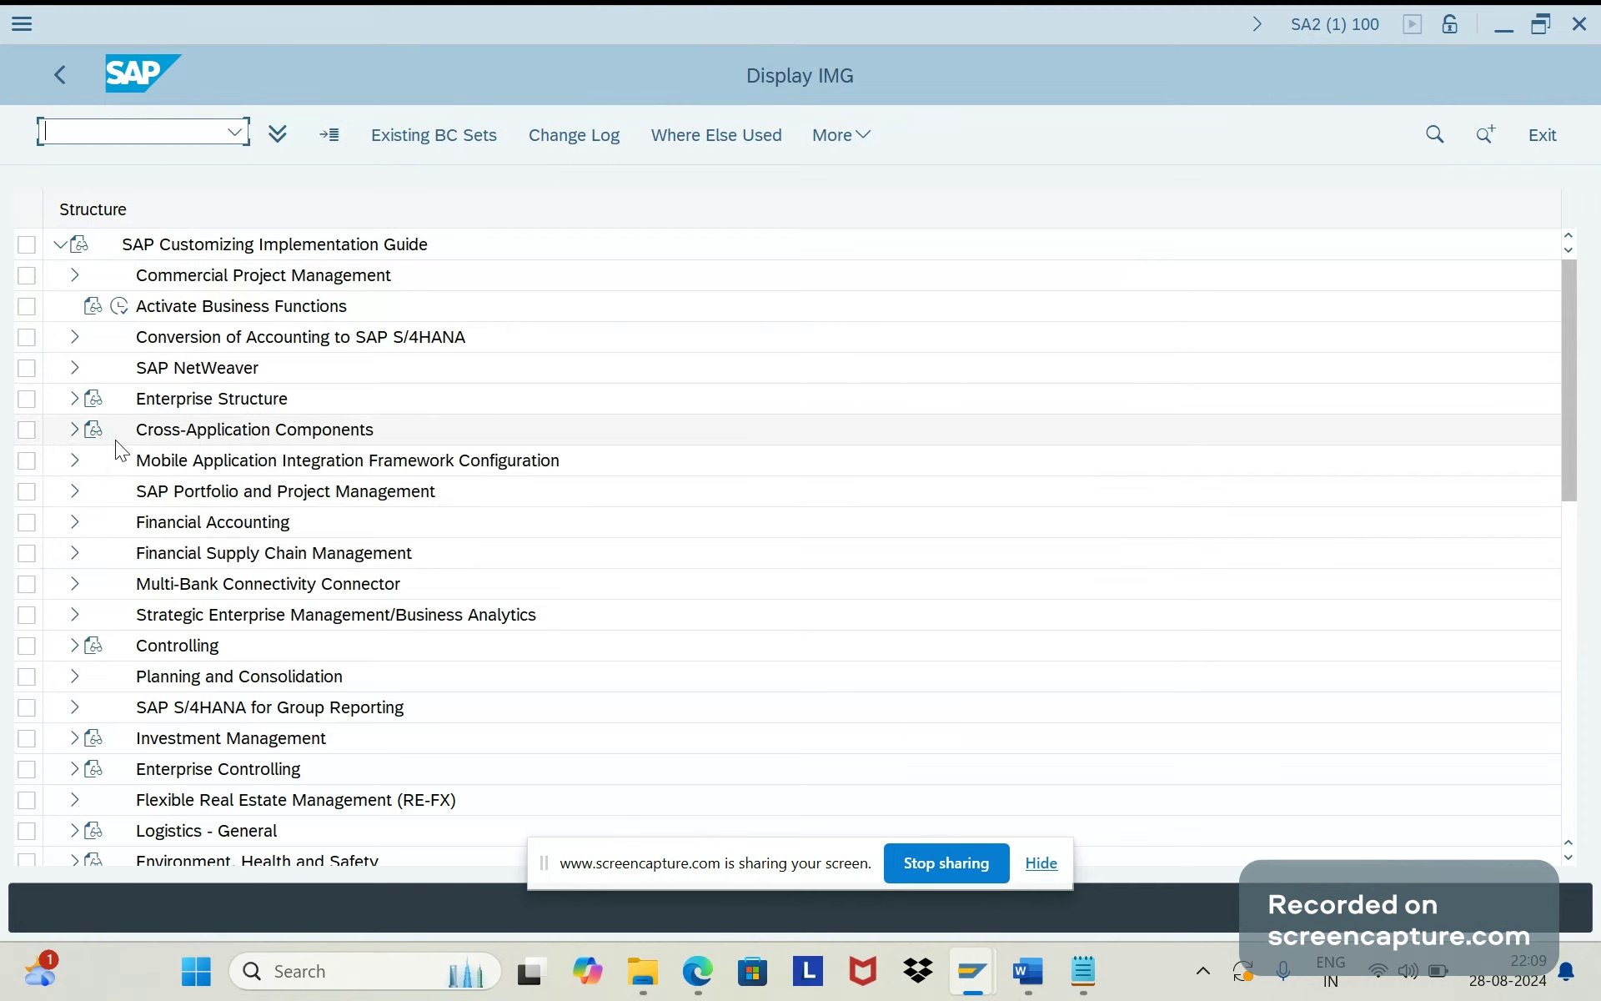
pyautogui.click(77, 431)
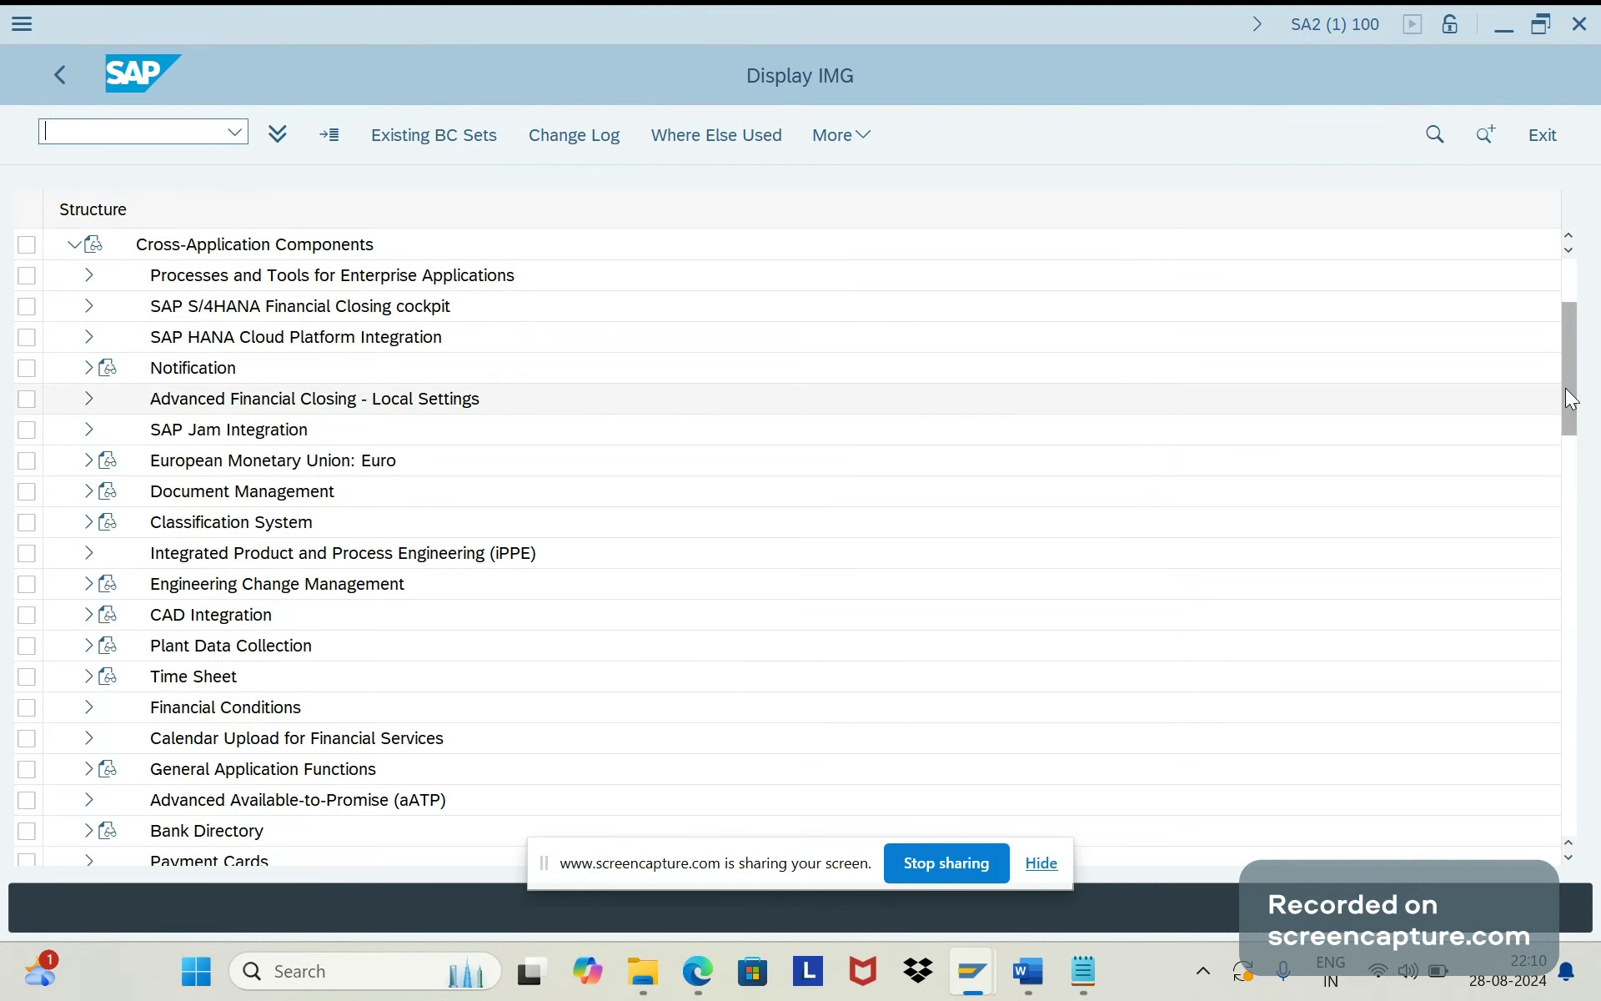
pyautogui.moveTo(1567, 389); pyautogui.dragTo(206, 572)
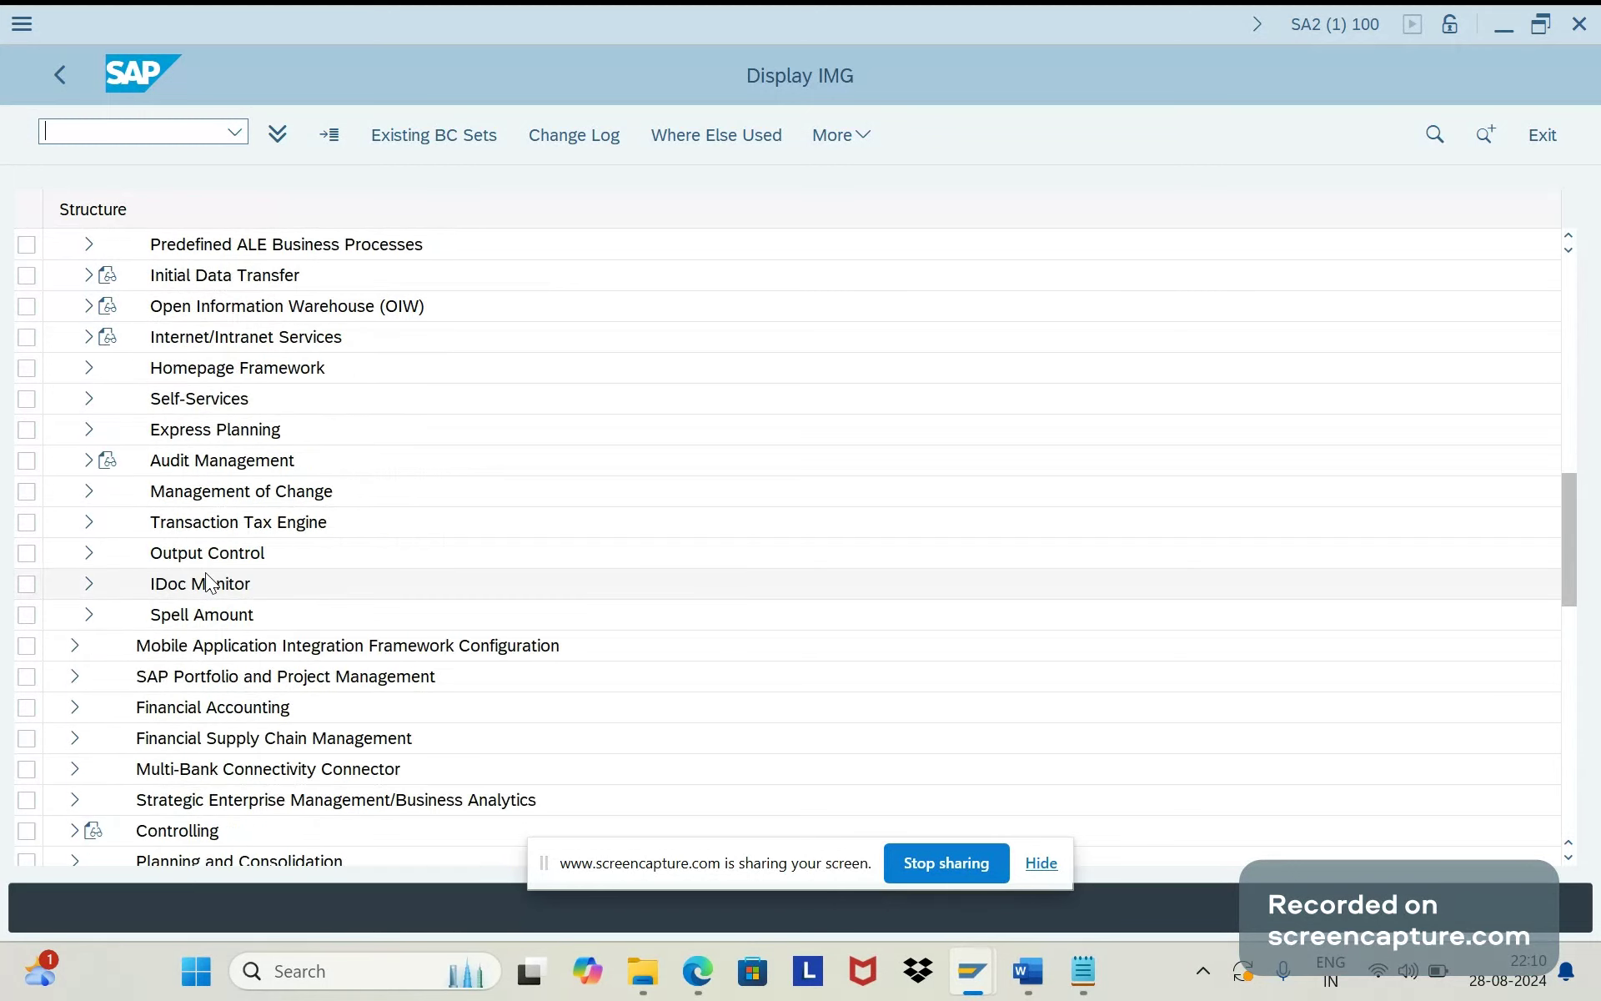
pyautogui.click(89, 552)
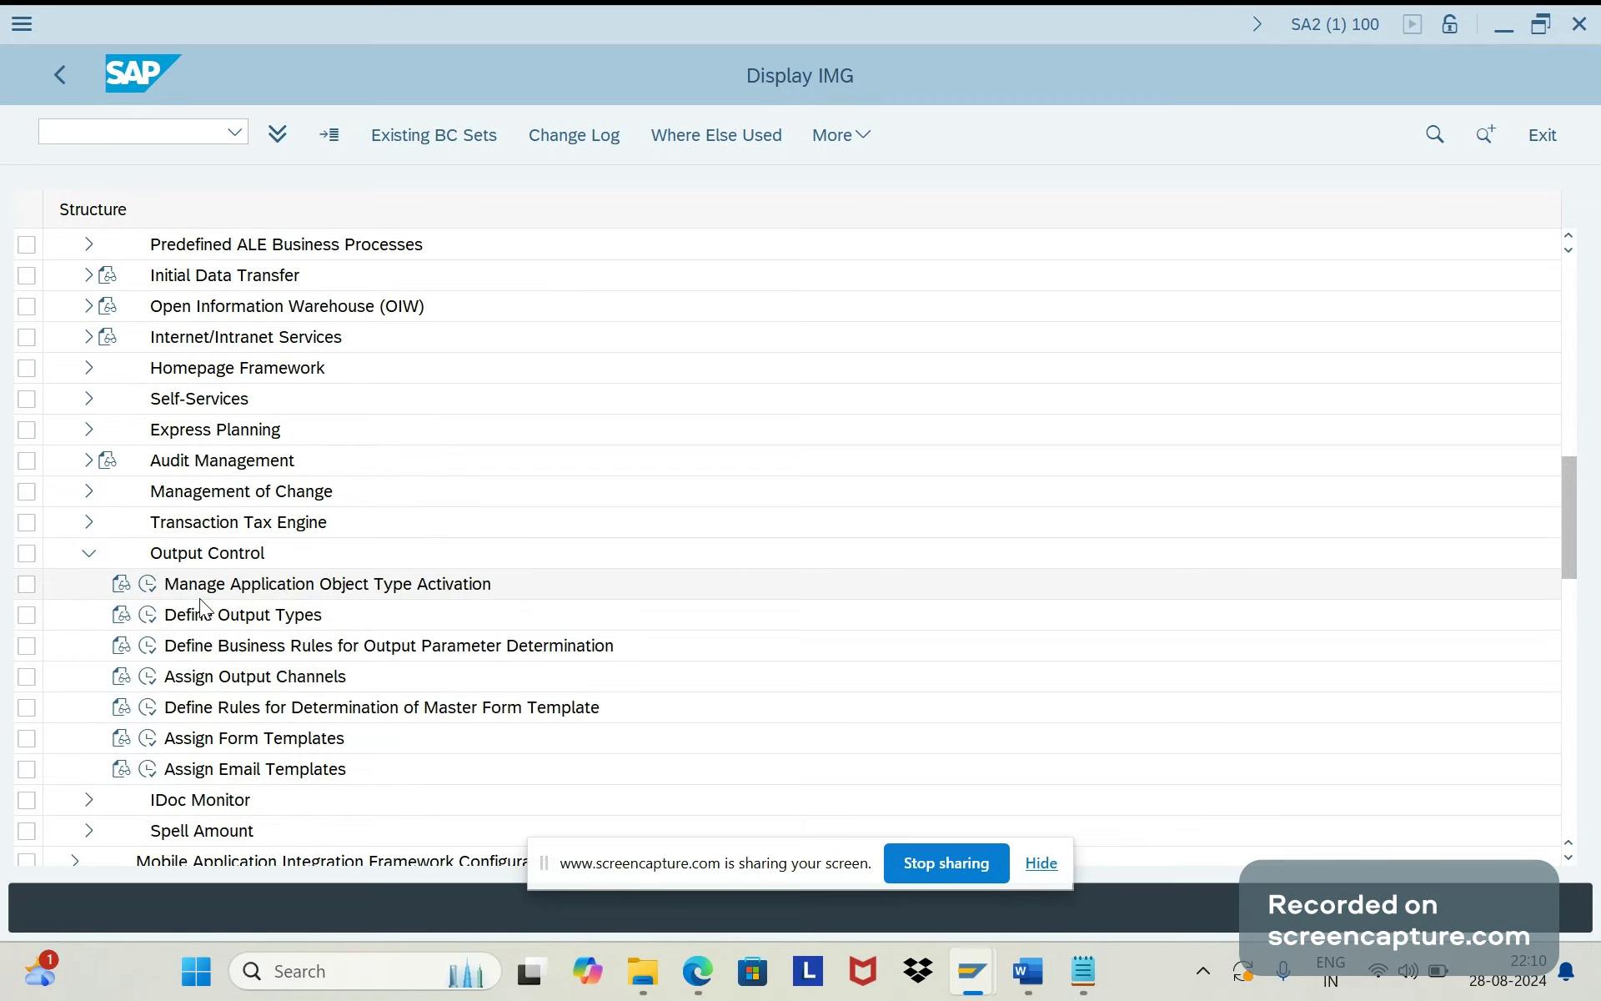
pyautogui.click(150, 586)
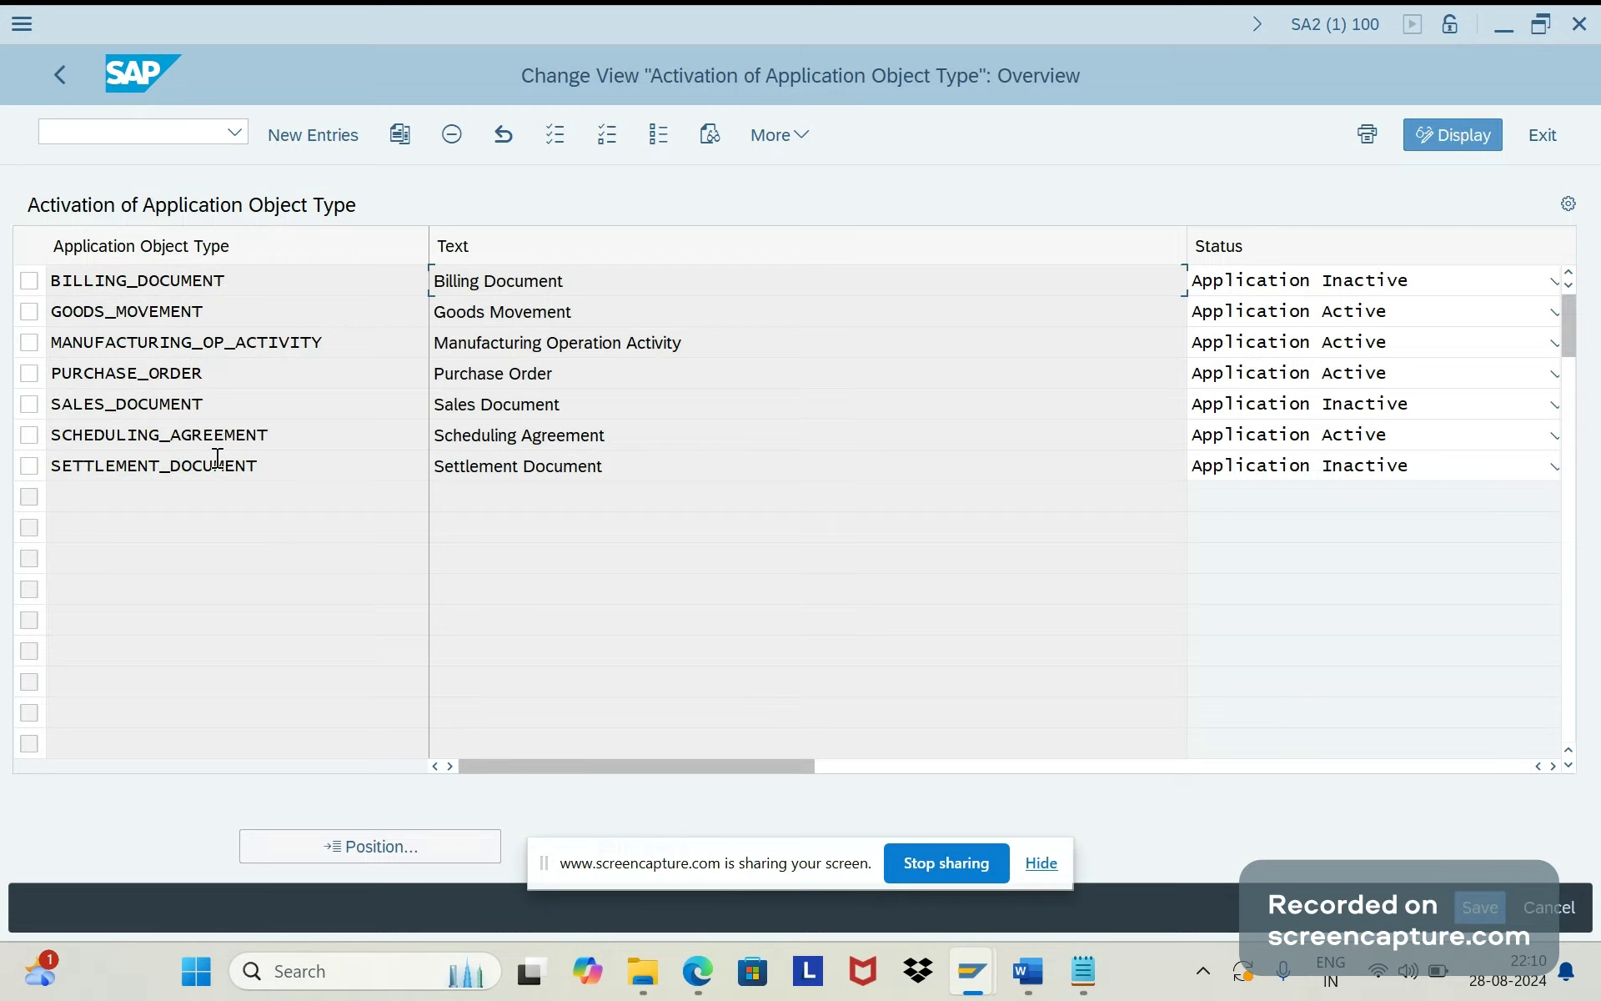
# Examine the SALES_DOCUMENT and BILLING_DOCUMENT entries in the application object type activation table
pyautogui.click(223, 405)
pyautogui.moveTo(224, 404); pyautogui.dragTo(48, 402)
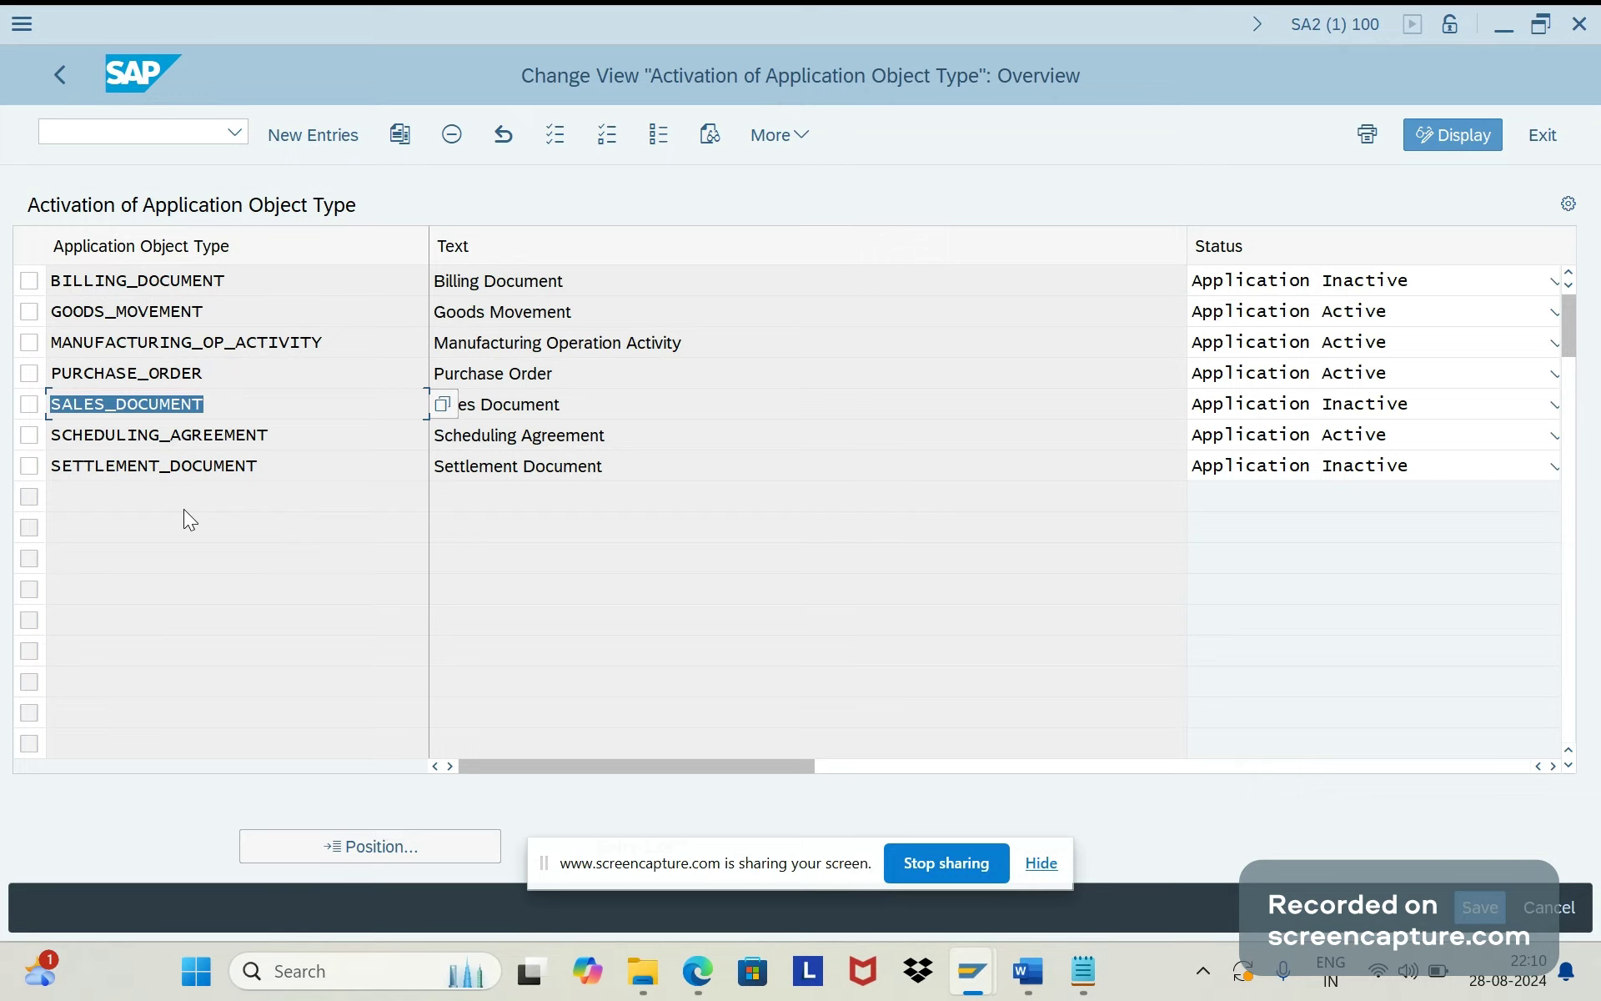
pyautogui.moveTo(204, 404); pyautogui.dragTo(127, 407)
pyautogui.moveTo(226, 280); pyautogui.dragTo(50, 281)
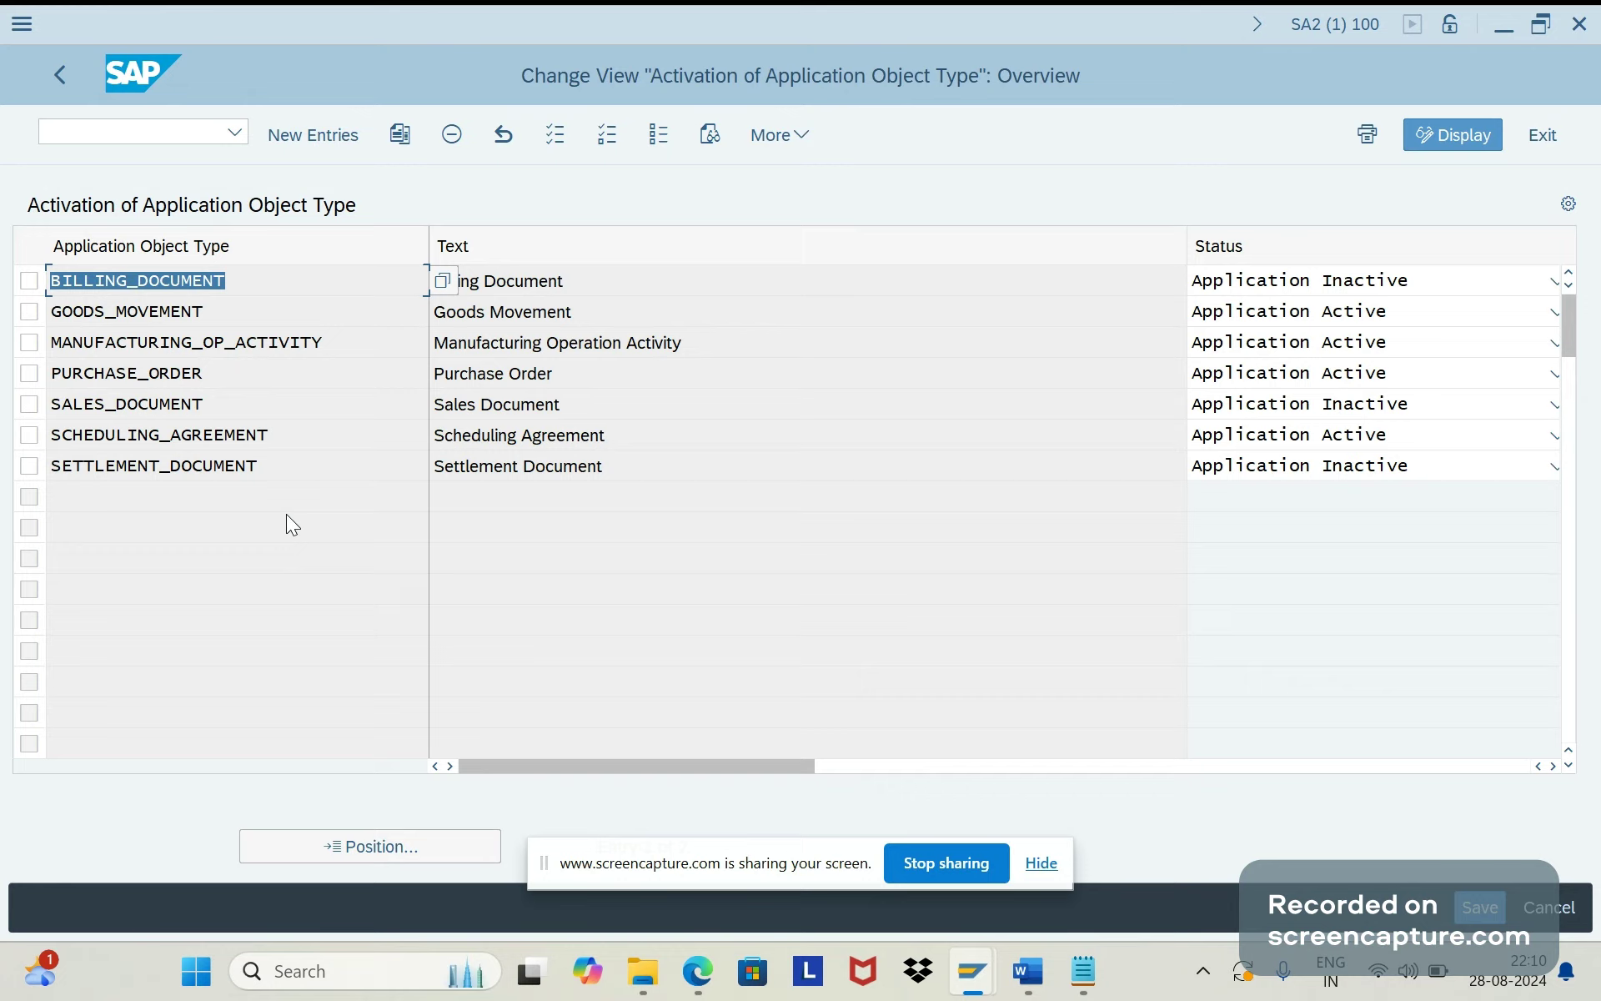
pyautogui.click(237, 302)
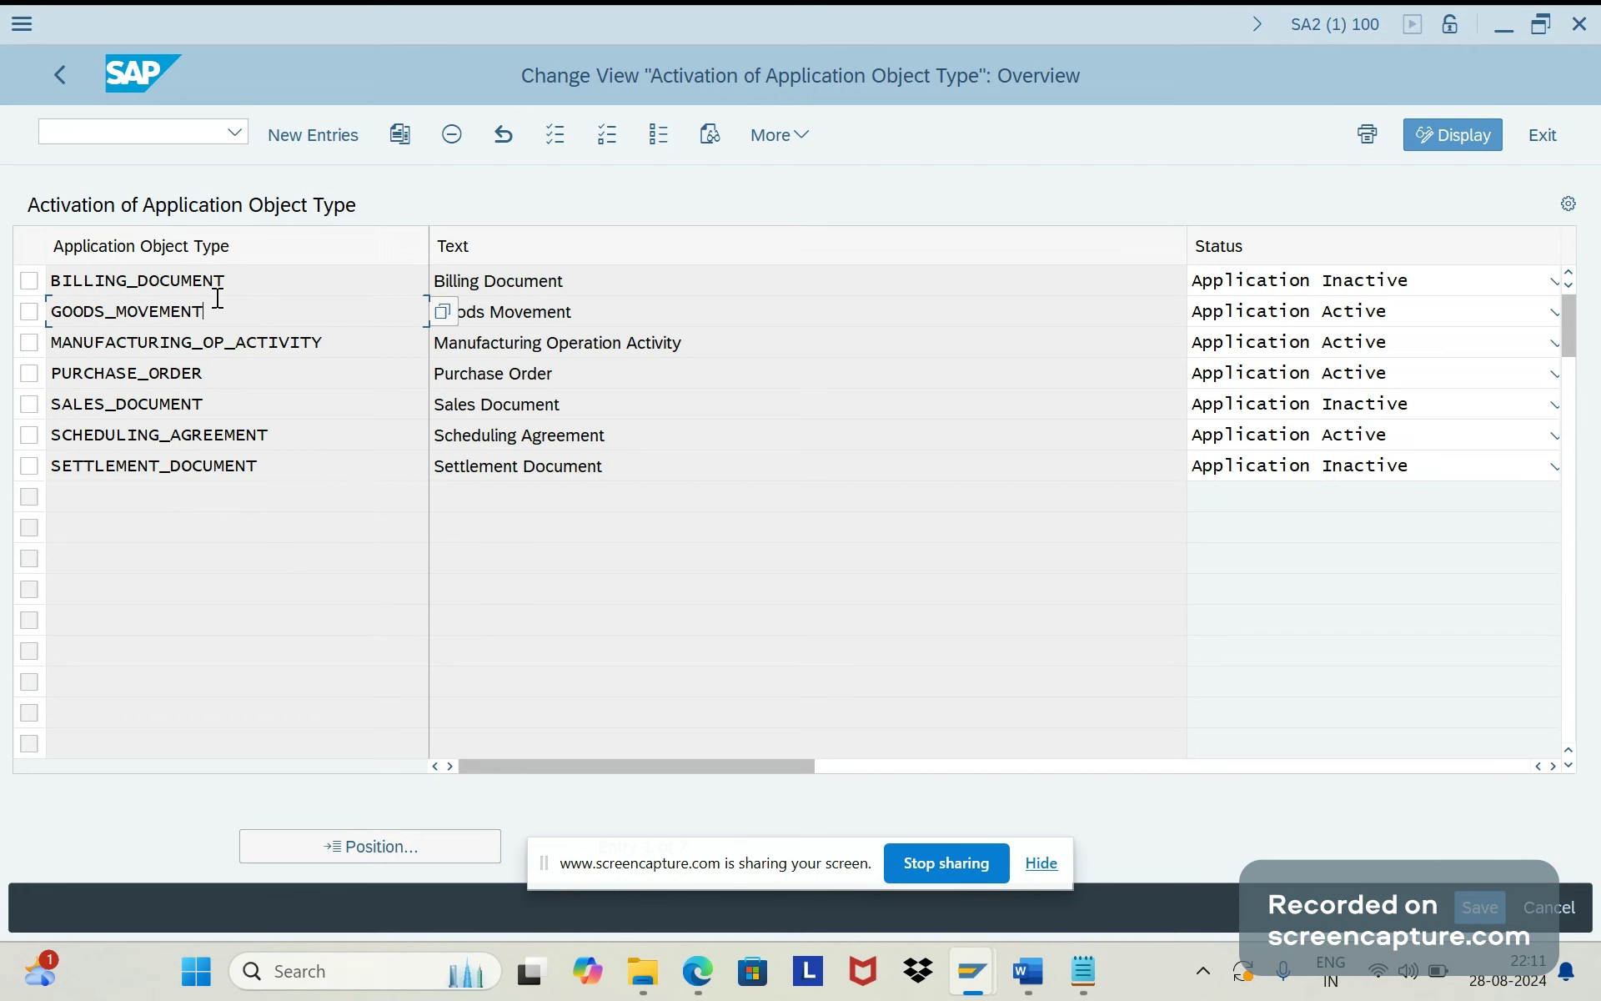
# Switch to the Edge window with SAP Note 2248229 and check its note number and BRFplus file attachments
pyautogui.hotkey('alt', 'Tab')
pyautogui.press('Tab')
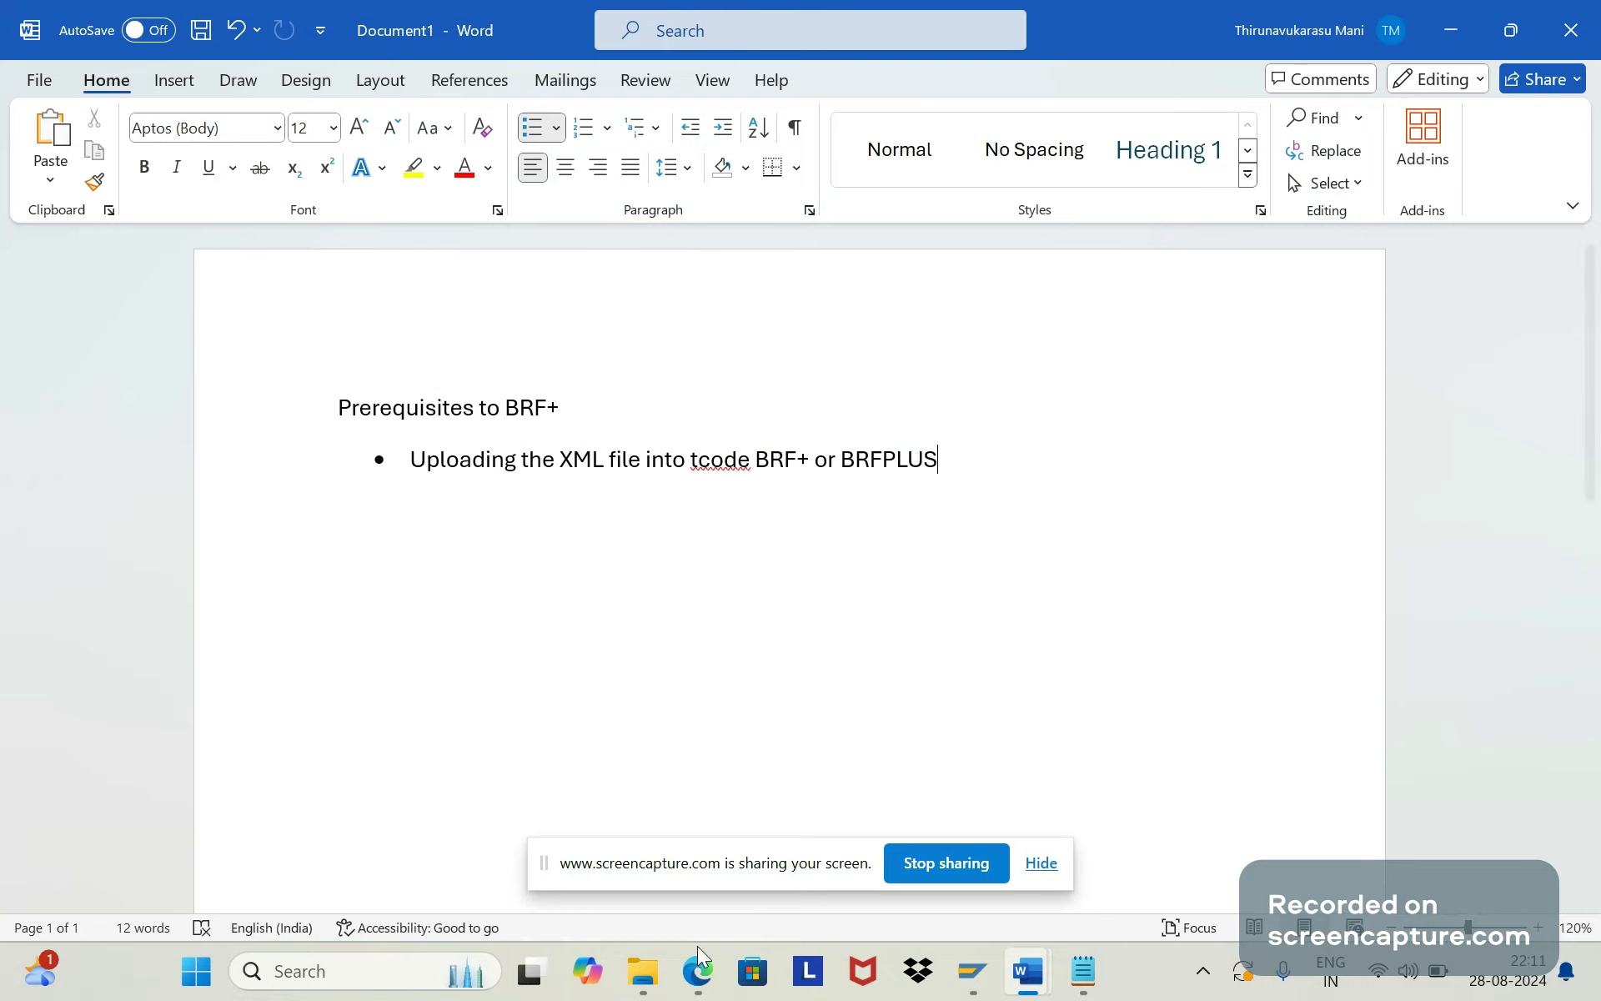
pyautogui.click(697, 970)
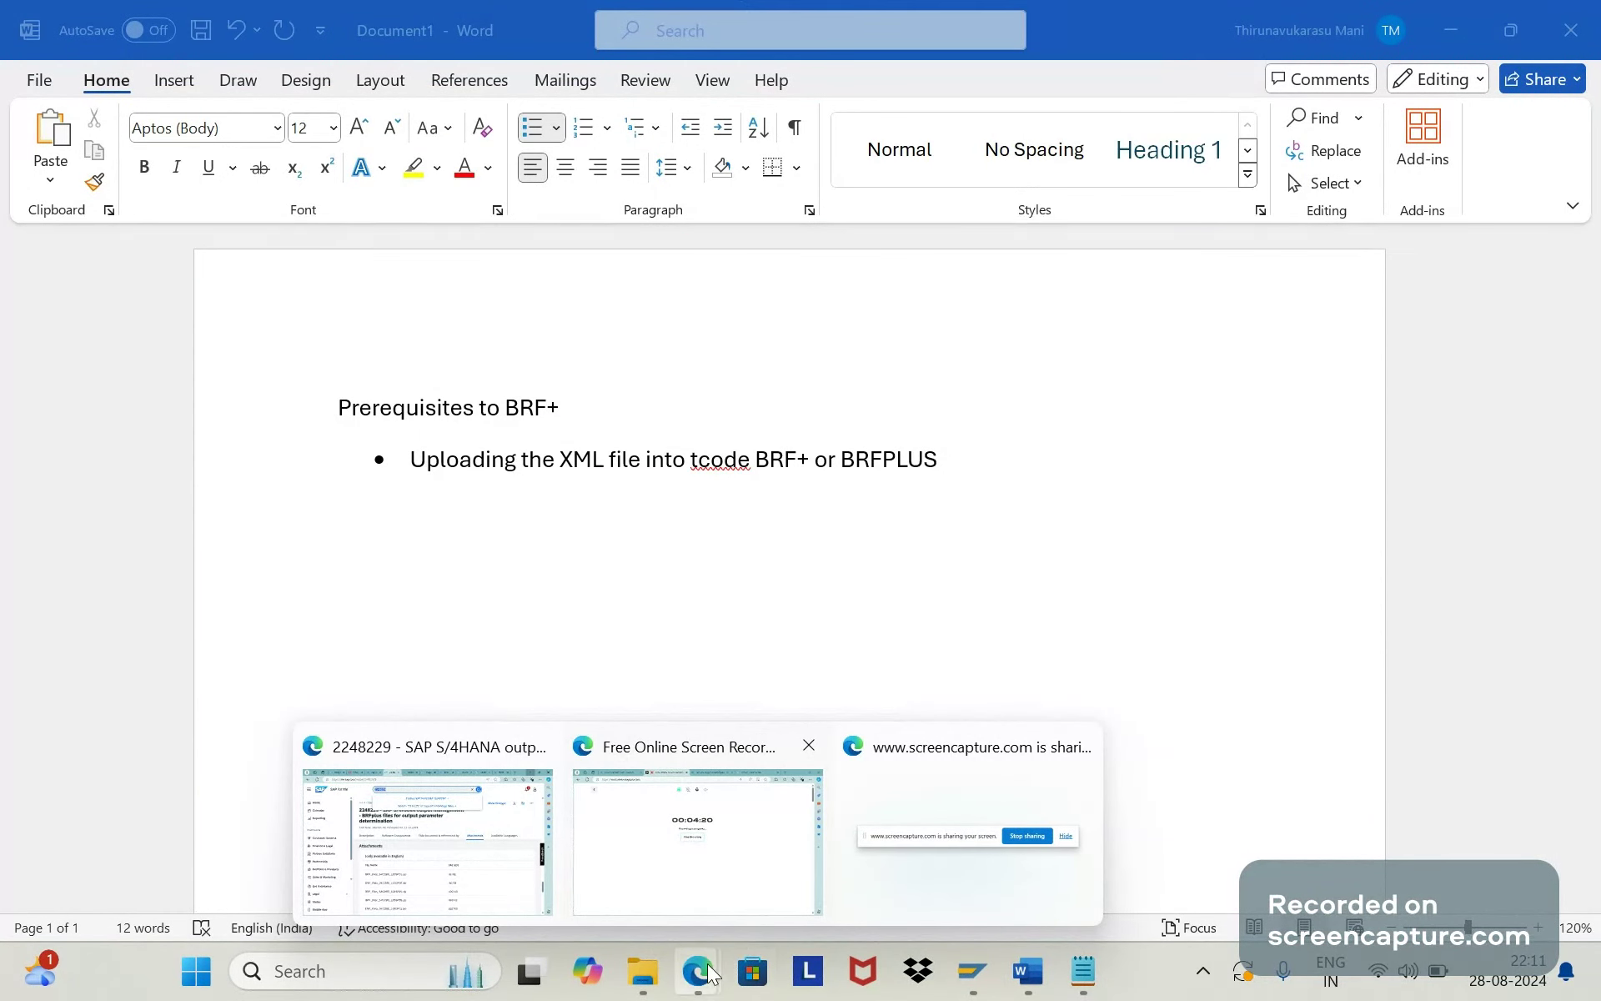
pyautogui.click(456, 846)
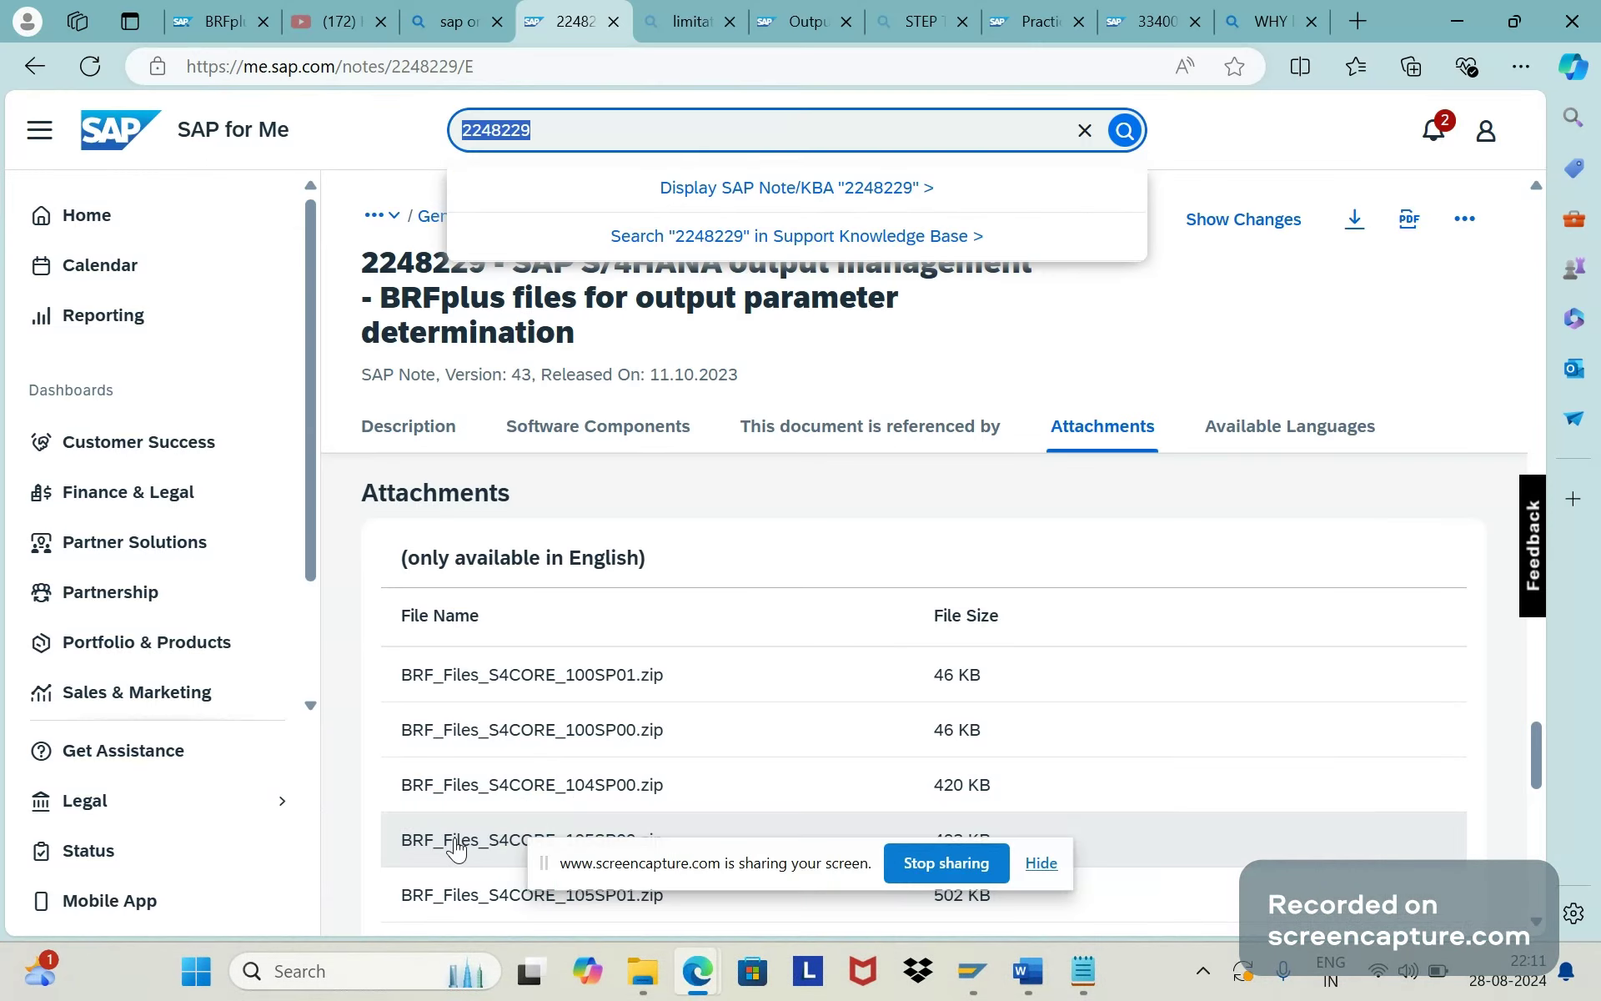
pyautogui.click(1140, 333)
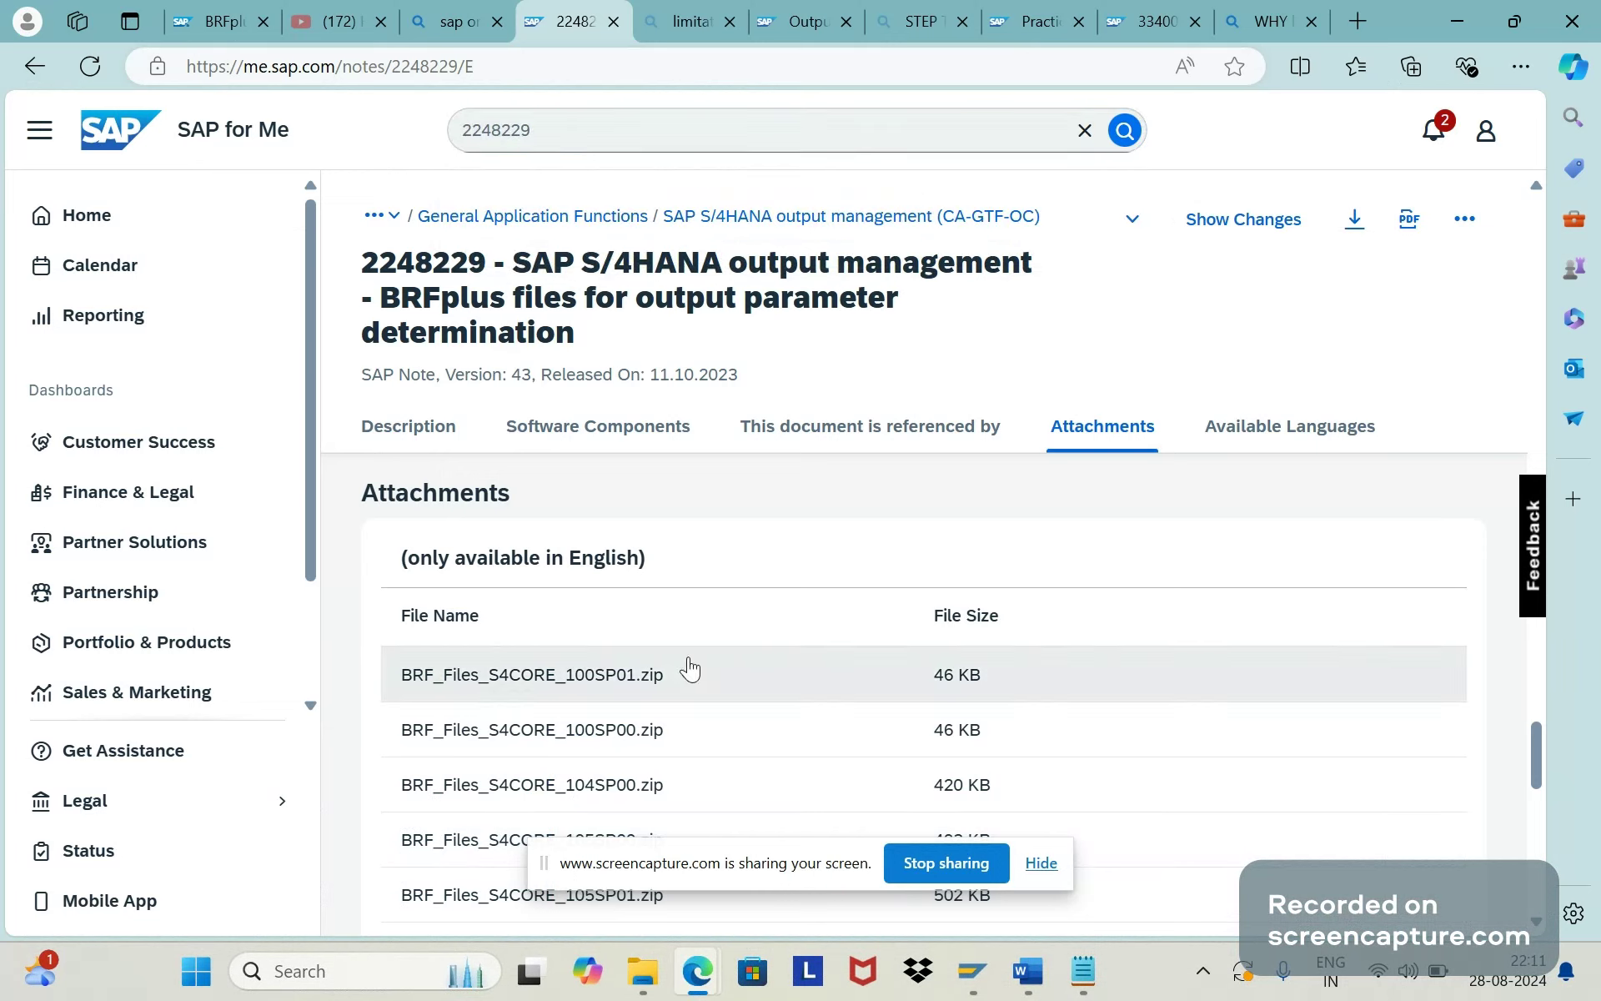
pyautogui.doubleClick(463, 142)
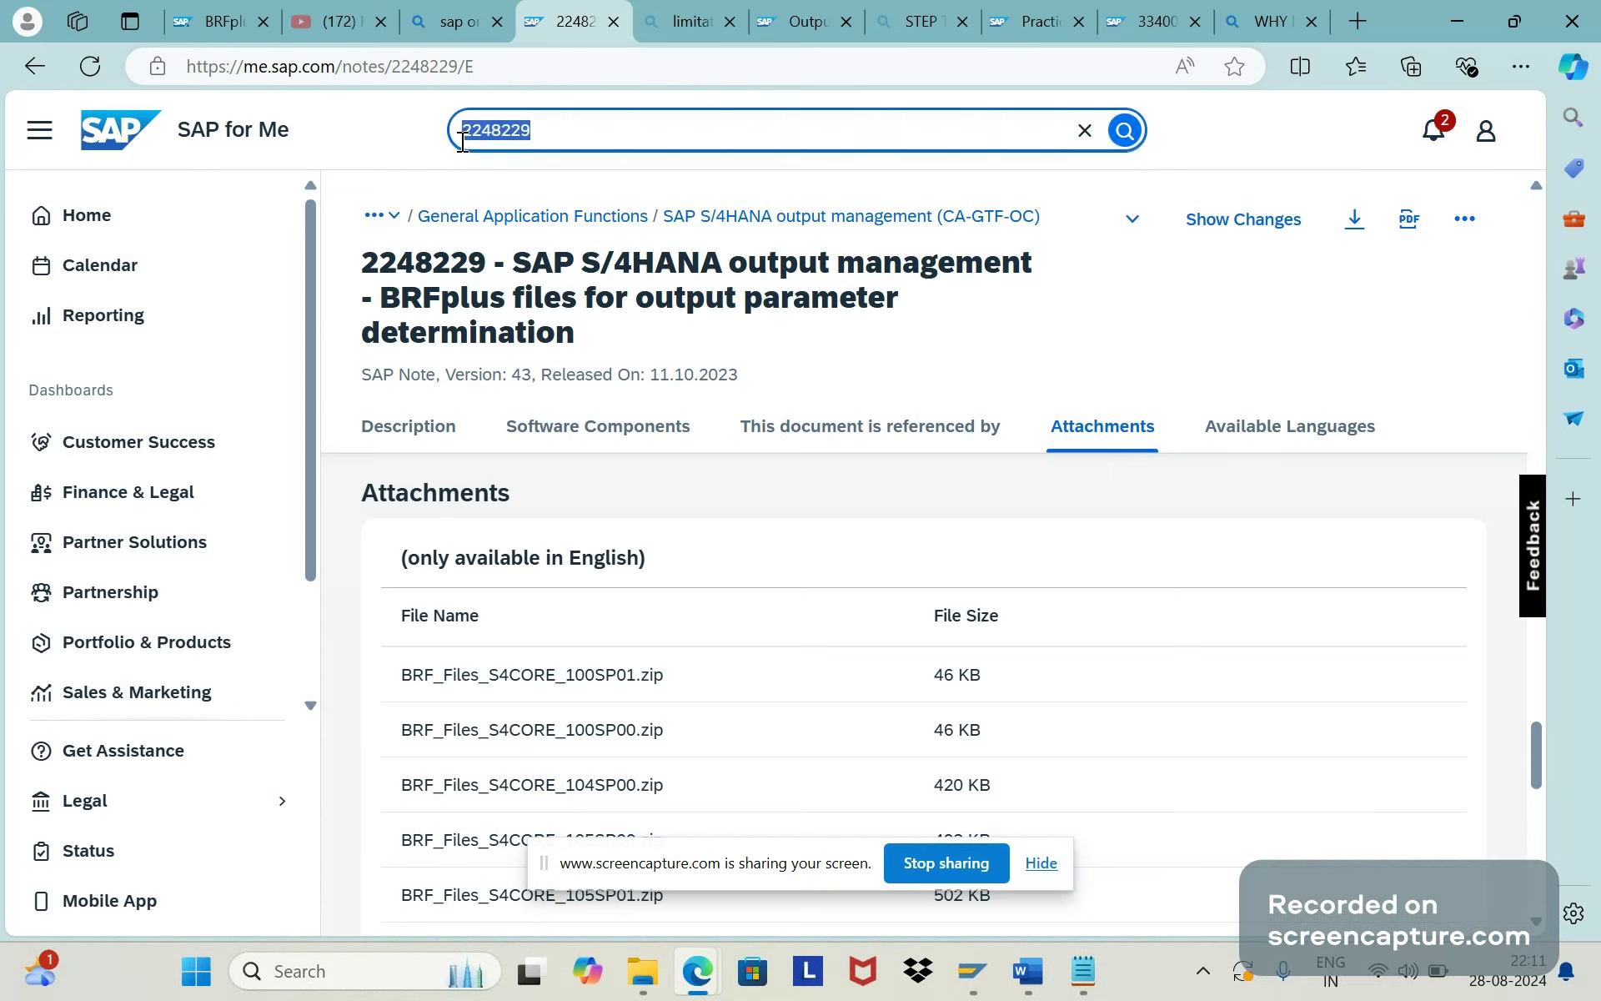
pyautogui.click(546, 132)
pyautogui.doubleClick(546, 132)
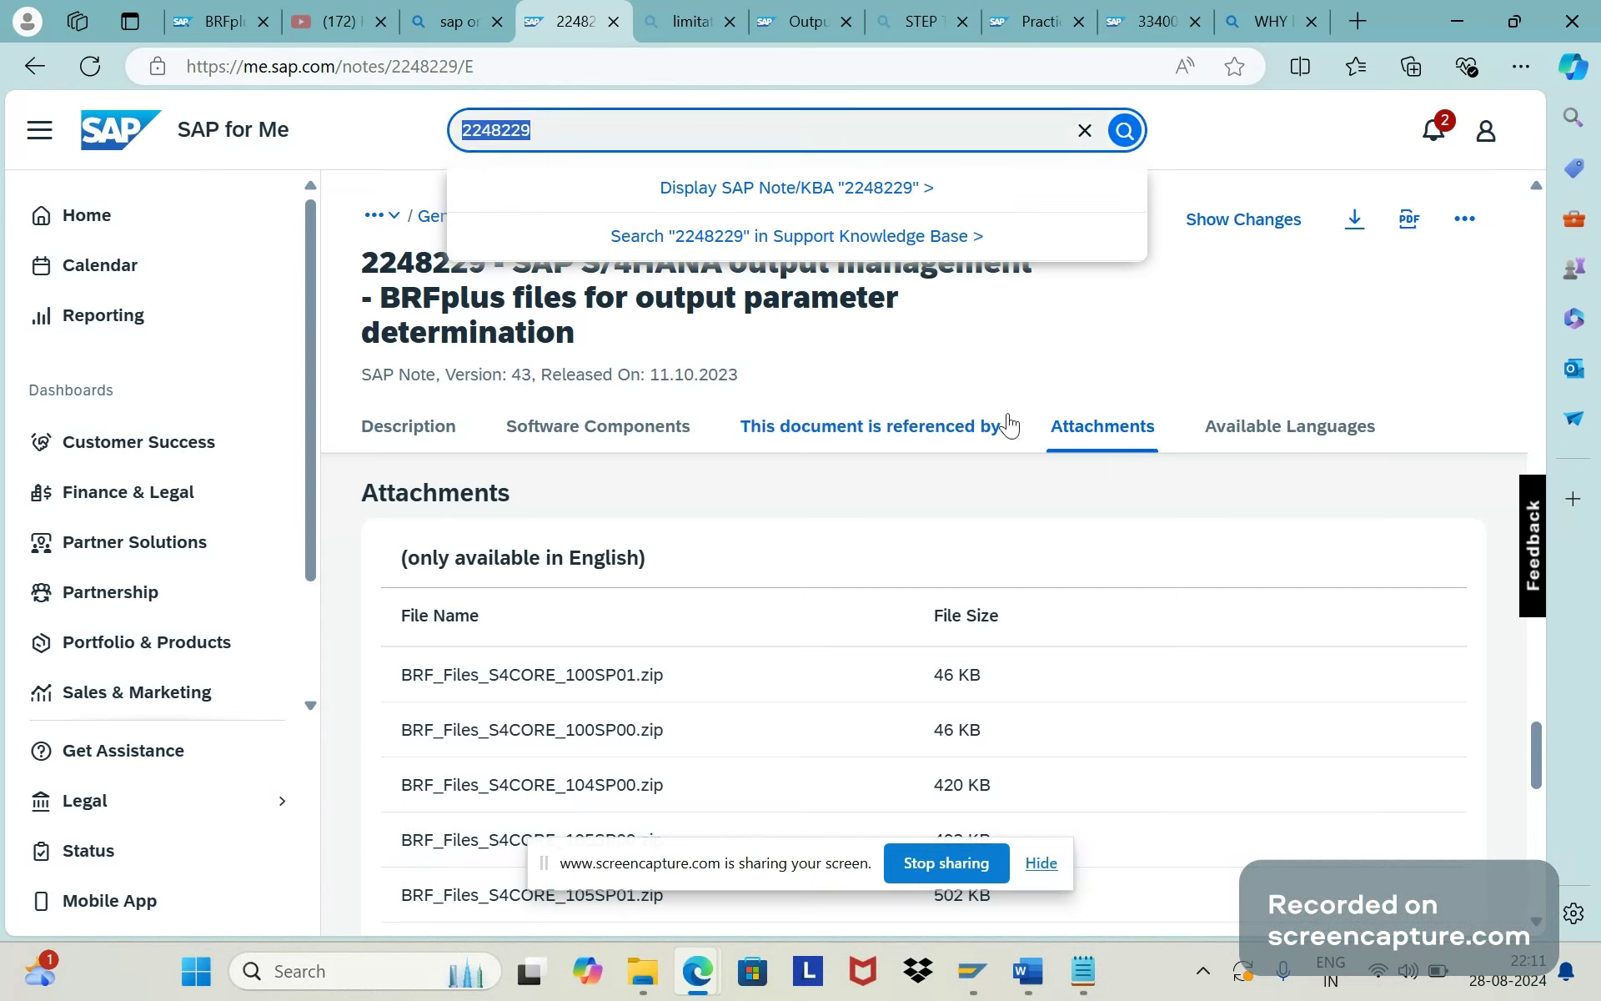
# Return to the Word document and extend the bullet with ". In this notes 2248229 we can get the XML file"
pyautogui.click(1029, 970)
pyautogui.click(1138, 873)
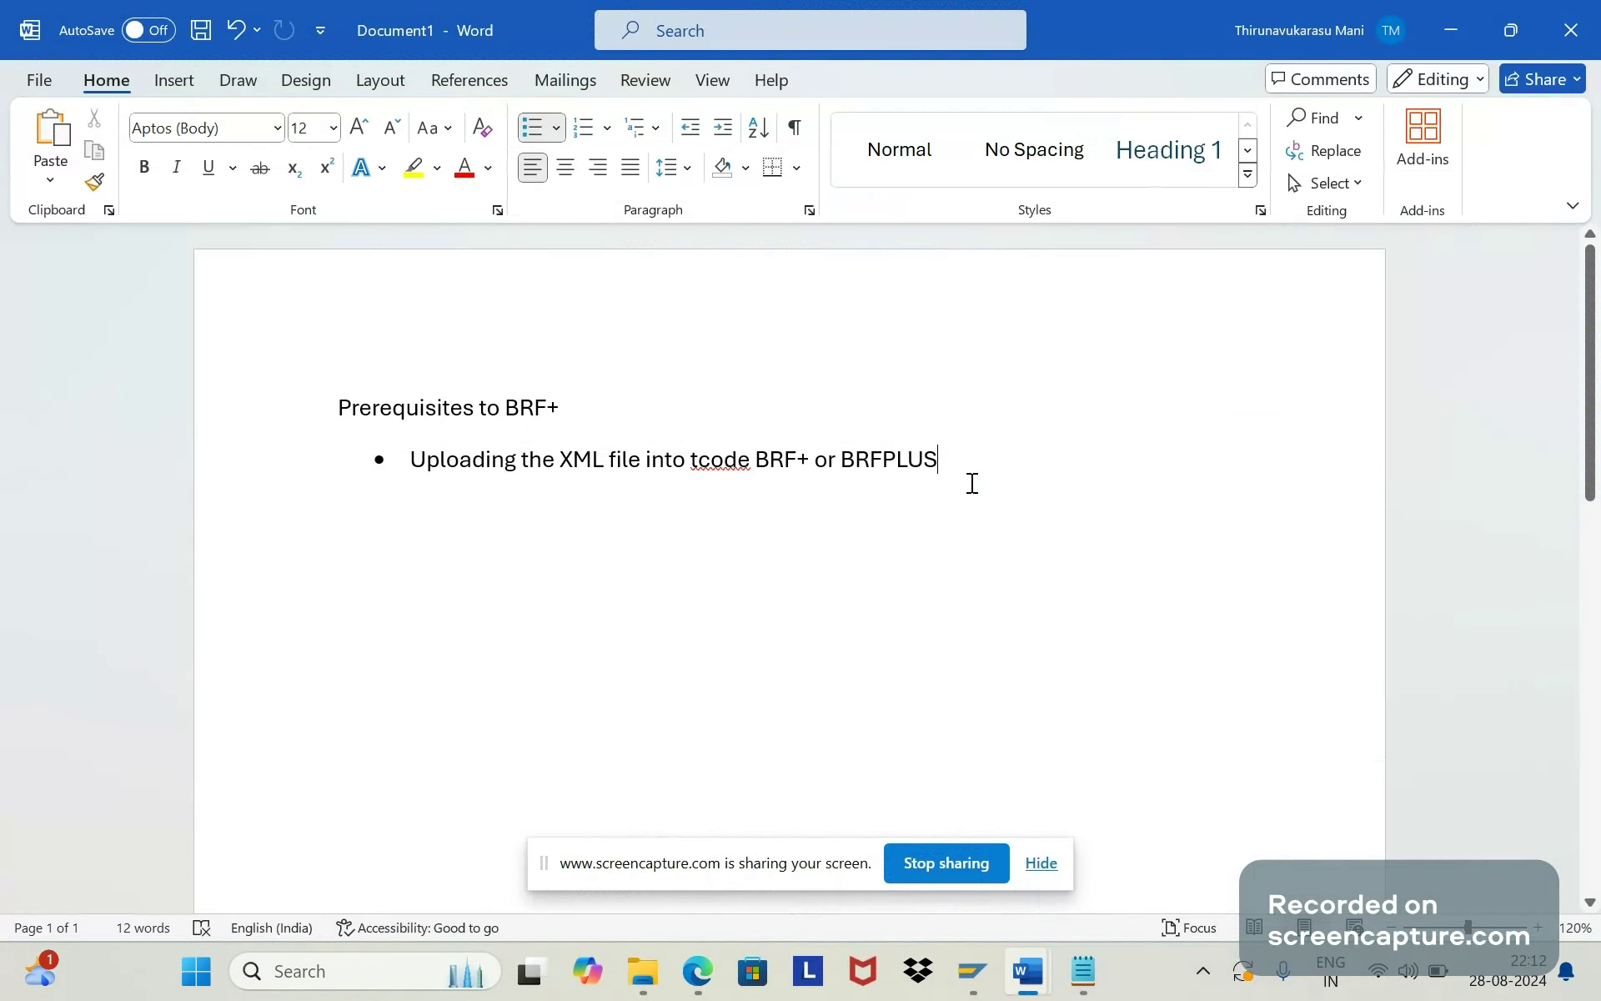
pyautogui.write('.')
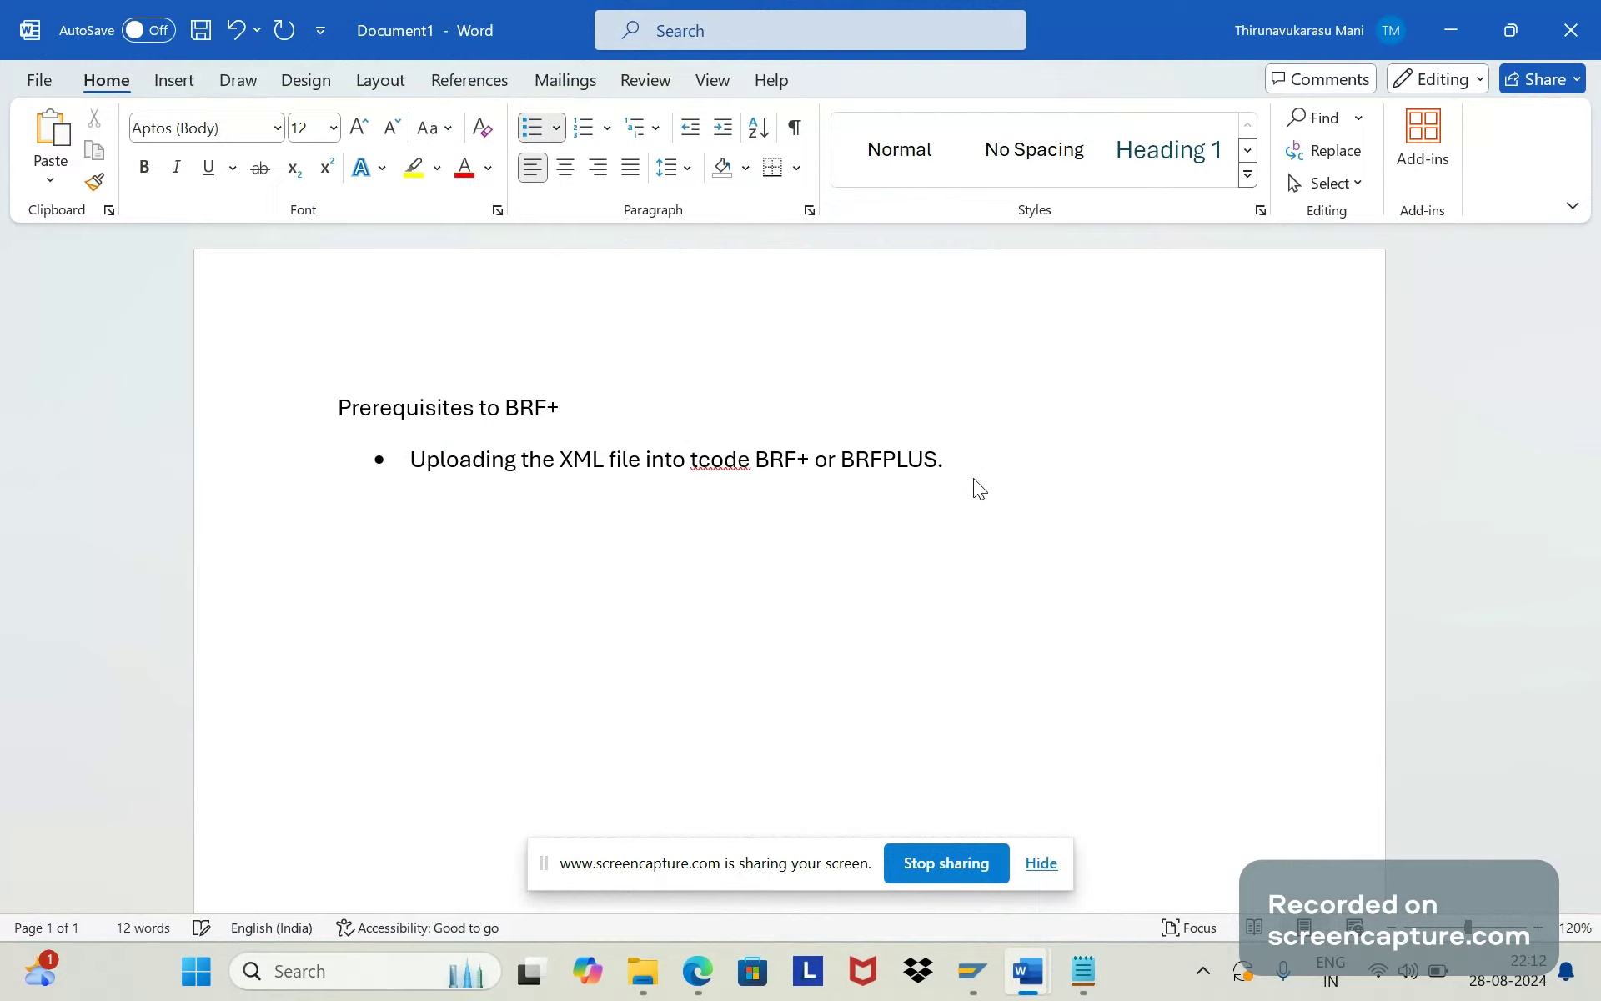
pyautogui.write(' In this notes 2248229 we can g')
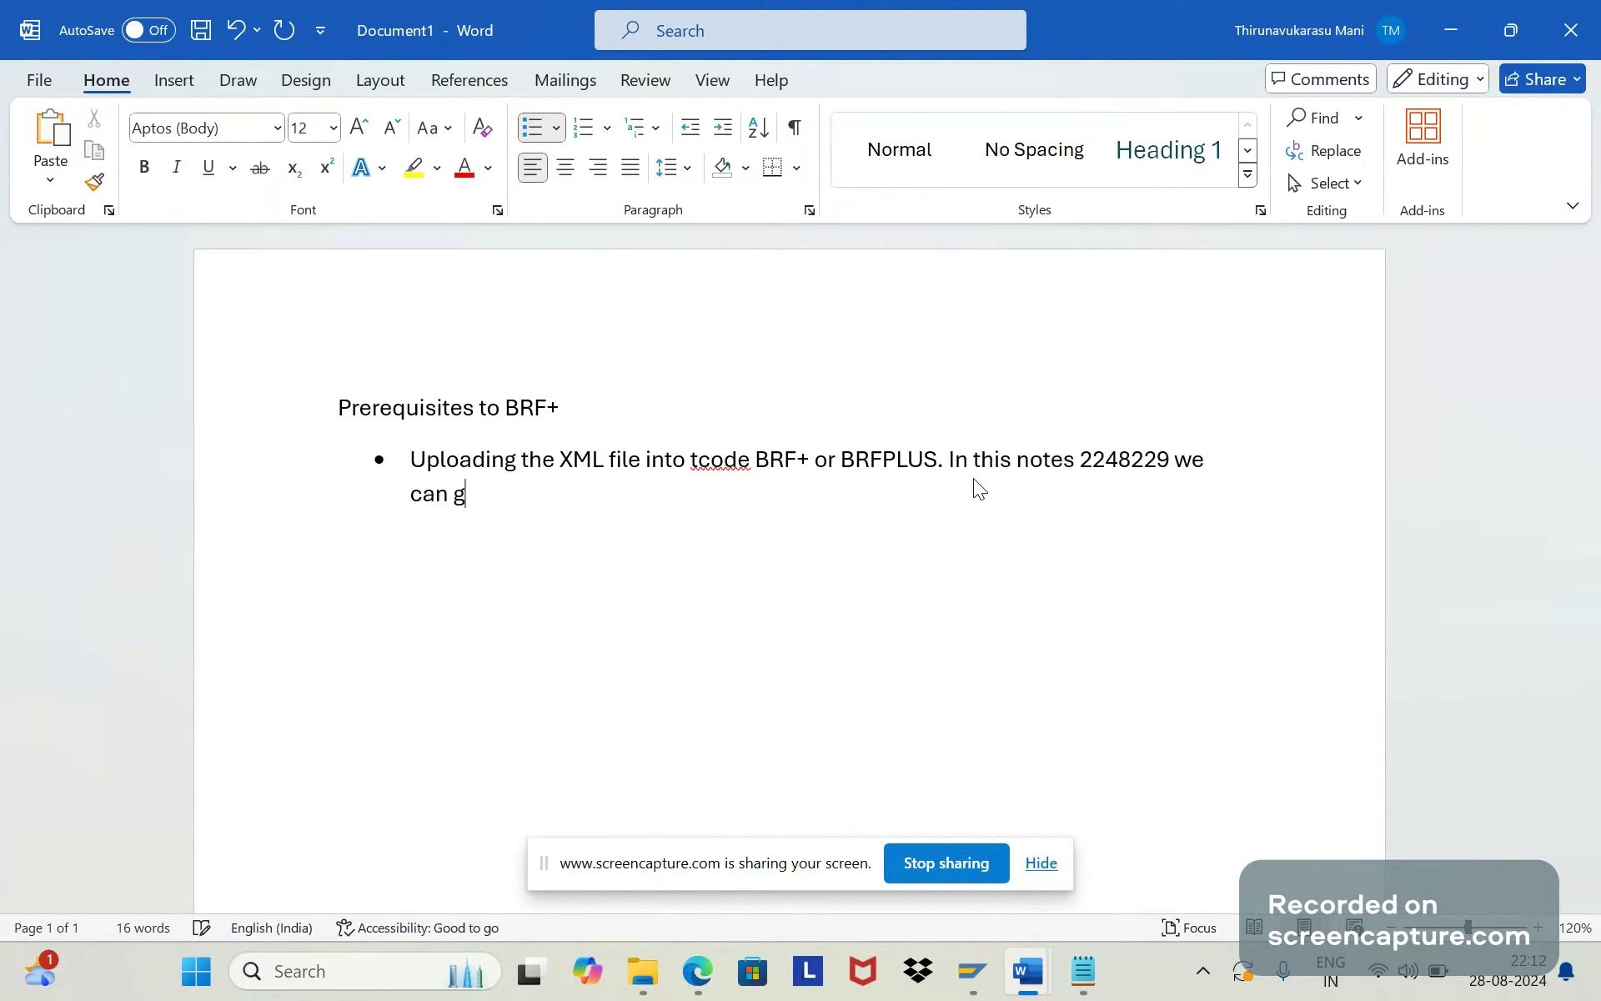
pyautogui.write('eet th')
pyautogui.press('BackSpace')
pyautogui.press('BackSpace')
pyautogui.press('BackSpace')
pyautogui.press('BackSpace')
pyautogui.press('BackSpace')
pyautogui.press('BackSpace')
pyautogui.write('t the XML file')
# Review the BRF file attachments of SAP Note 2248229 in Edge, and return to the object type activation view in SAP GUI
pyautogui.hotkey('alt', 'Tab')
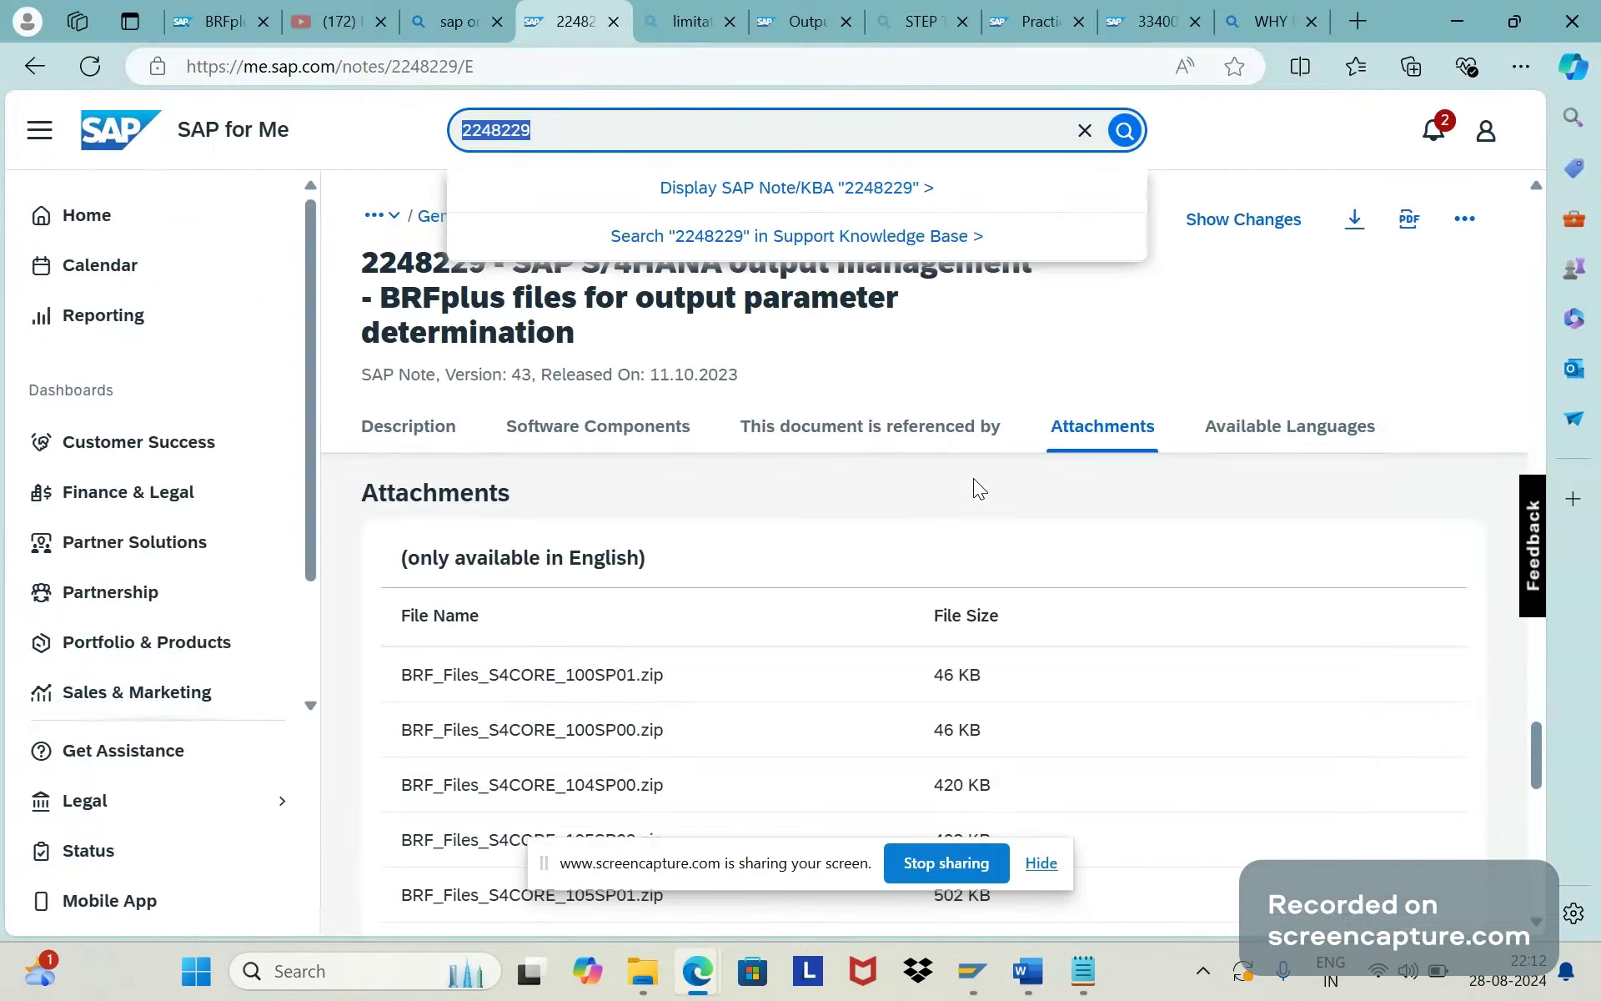
pyautogui.click(1292, 327)
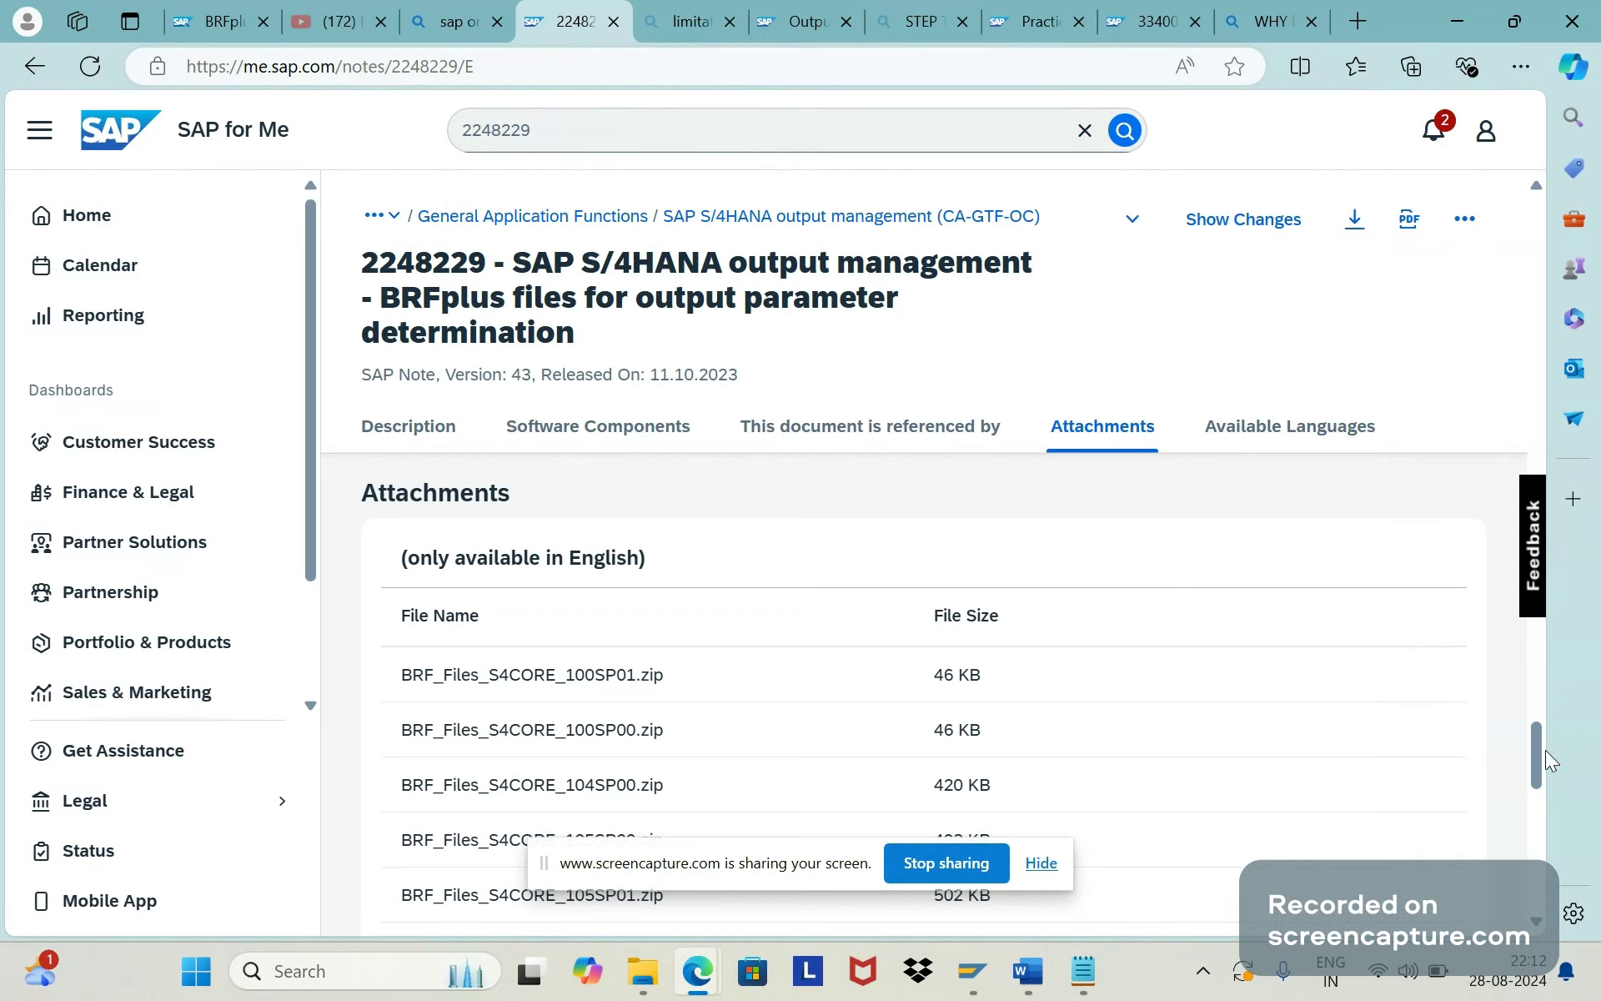
pyautogui.moveTo(1545, 751); pyautogui.dragTo(1540, 755)
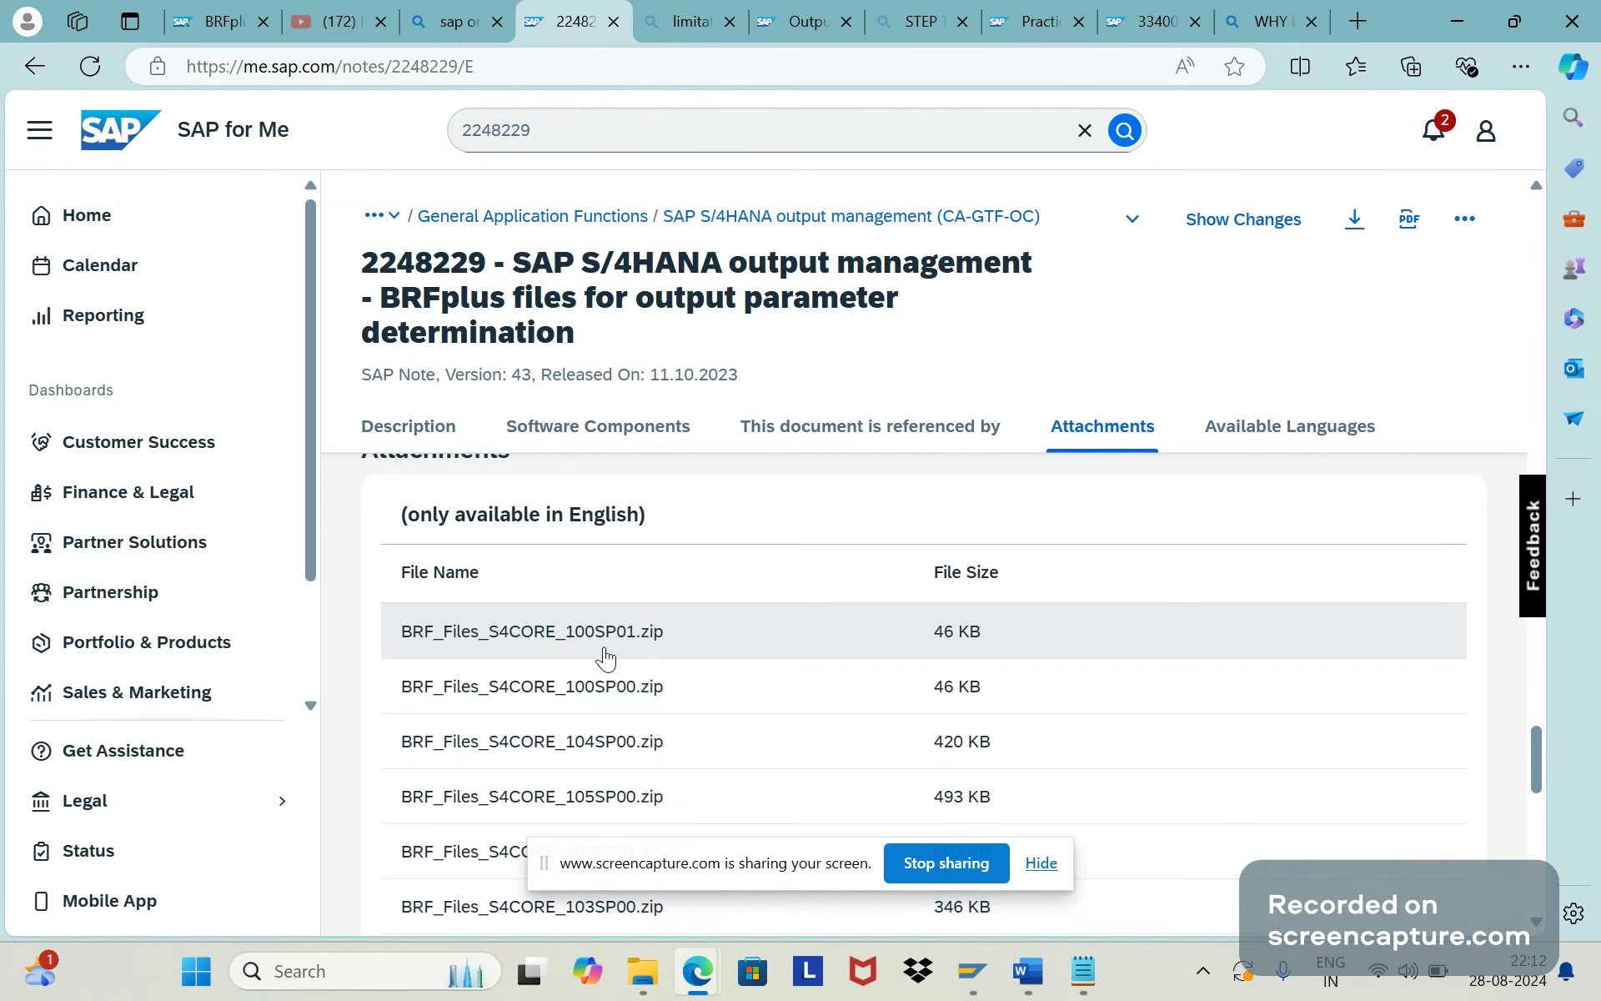
pyautogui.moveTo(972, 971)
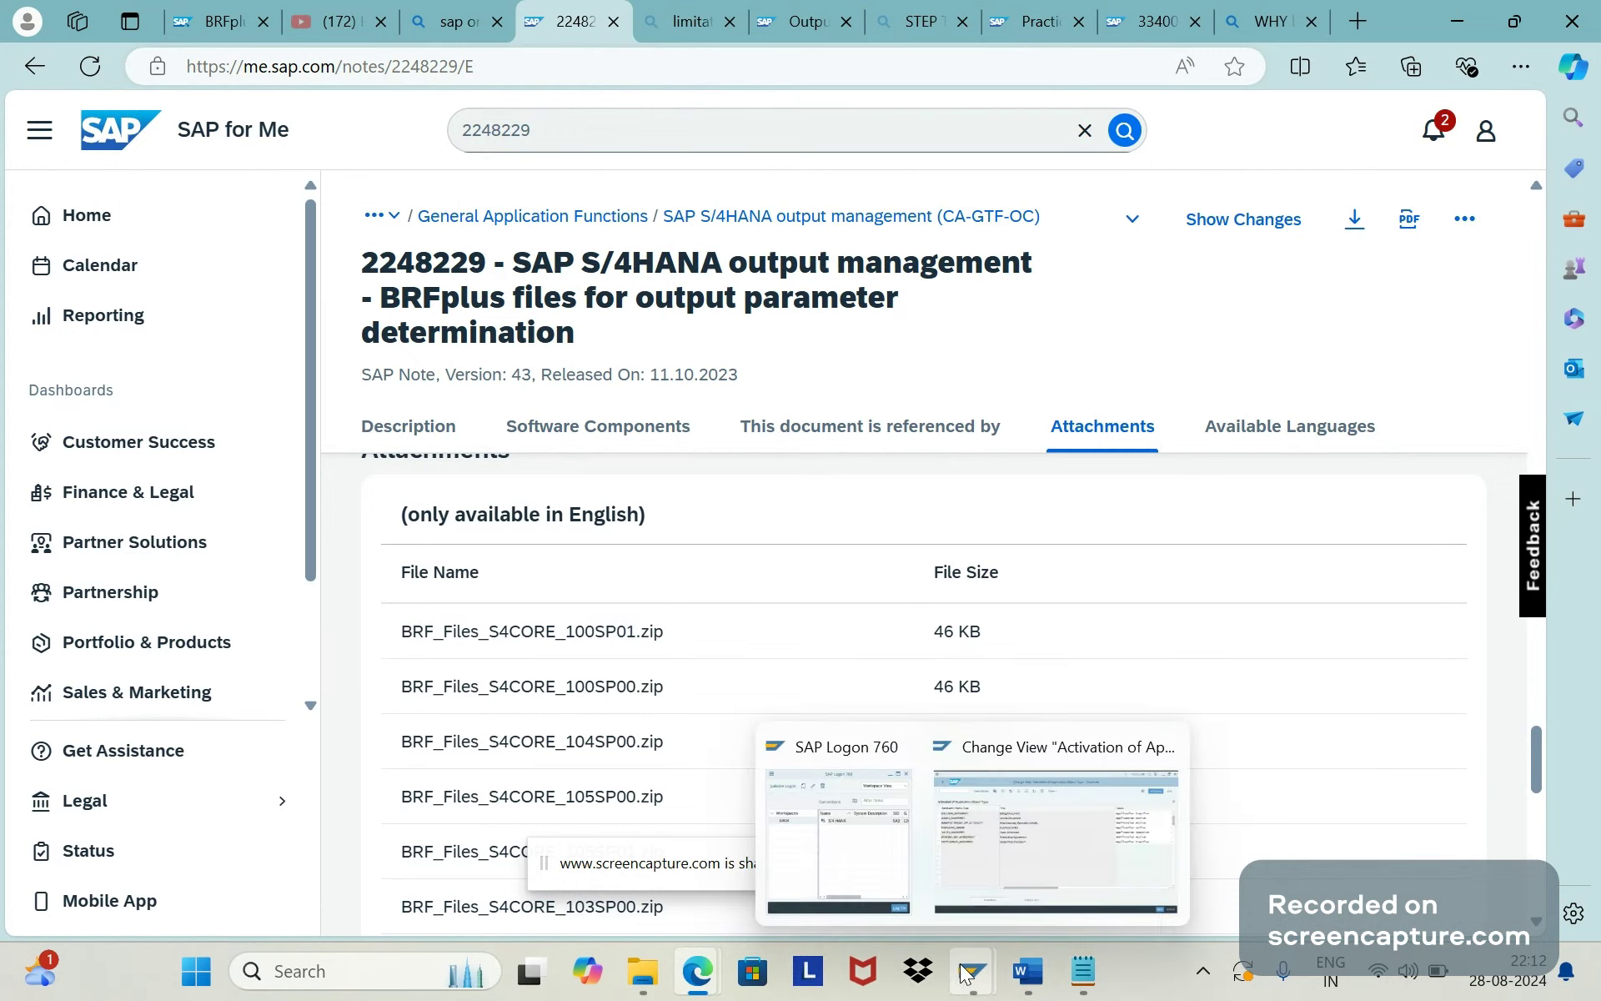
pyautogui.click(982, 832)
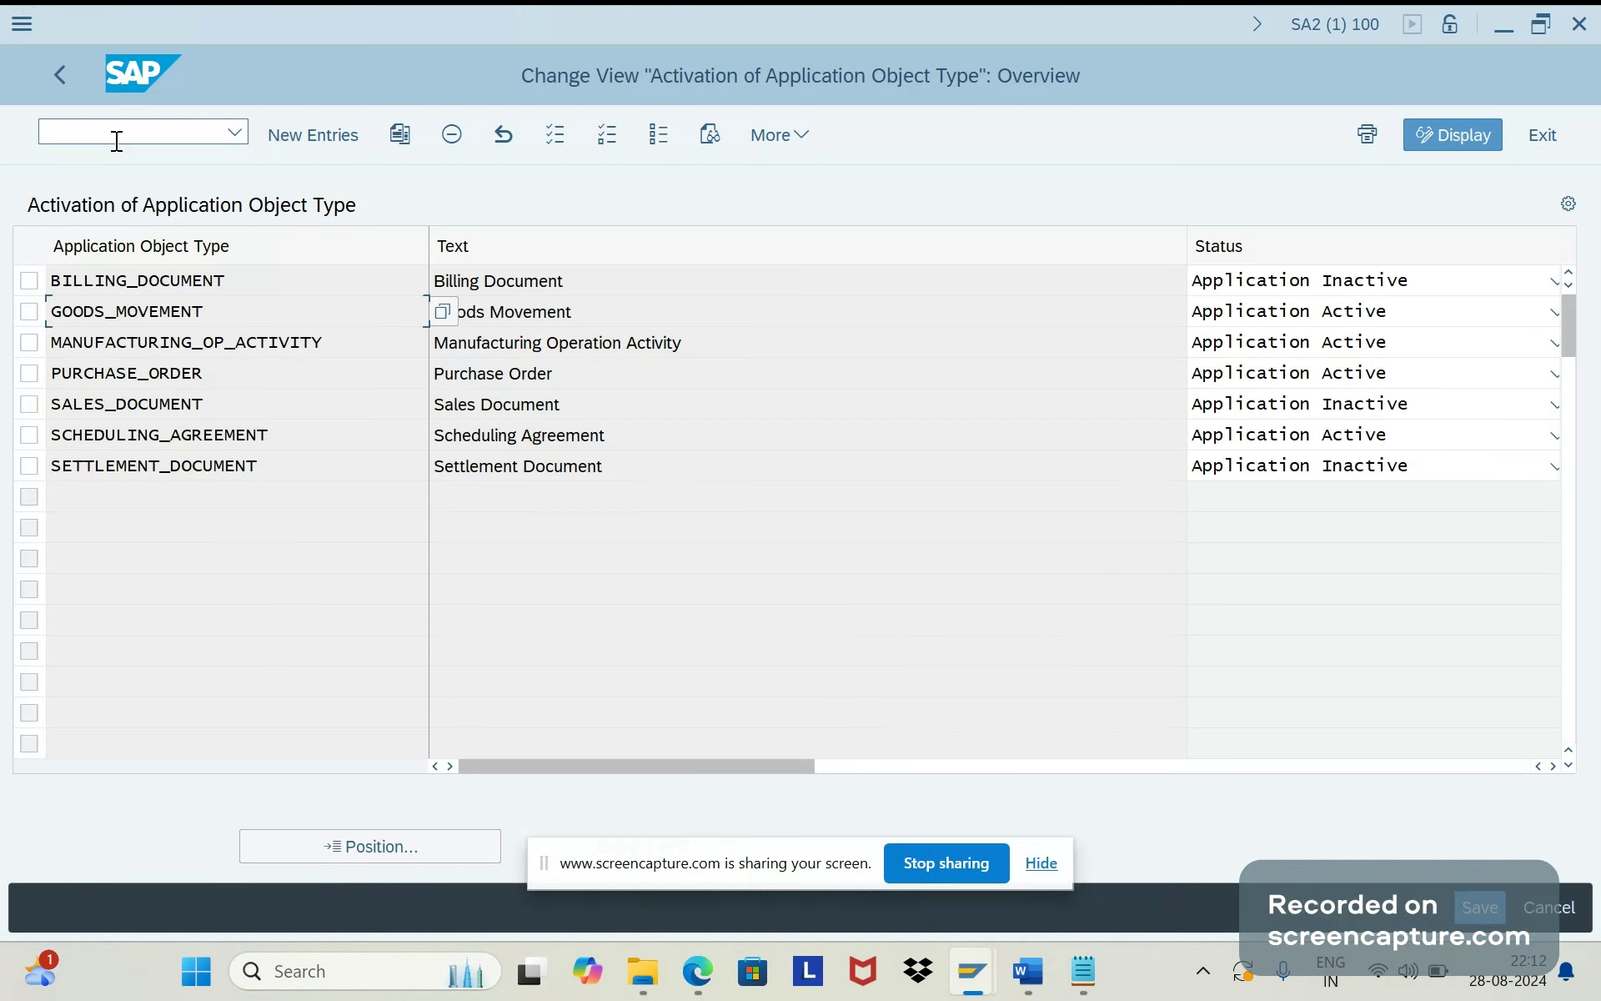
# Open the system status with its installed software component versions and check the release and SP level of S4CORE
pyautogui.click(117, 141)
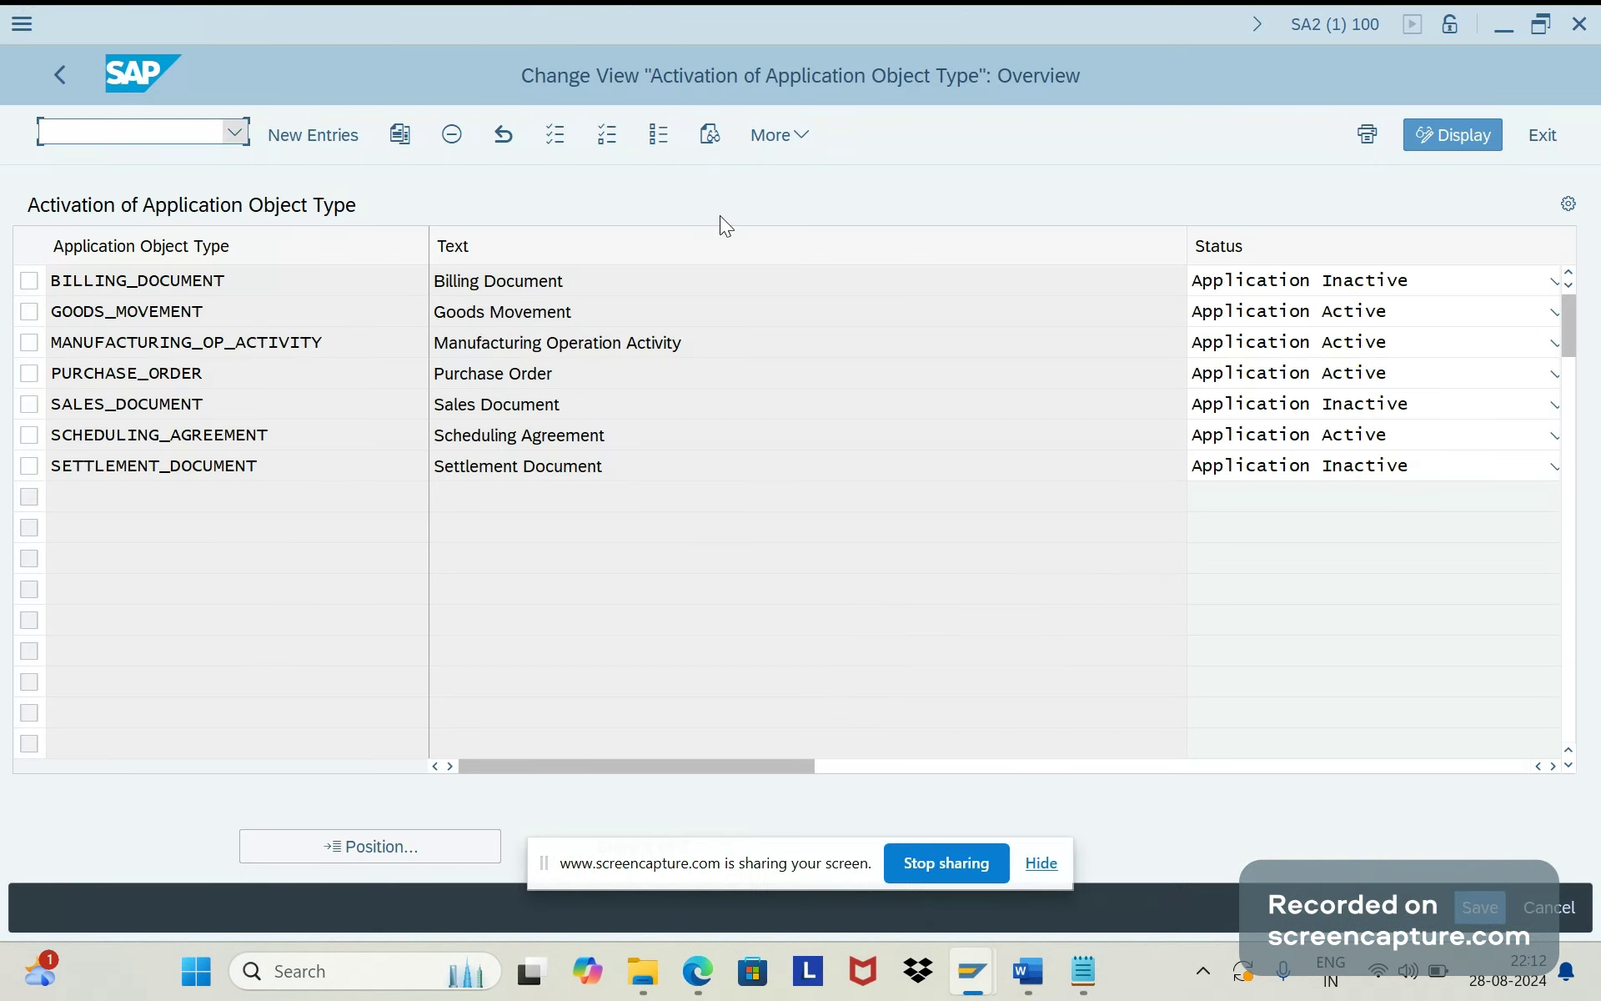
pyautogui.click(799, 142)
pyautogui.moveTo(867, 368)
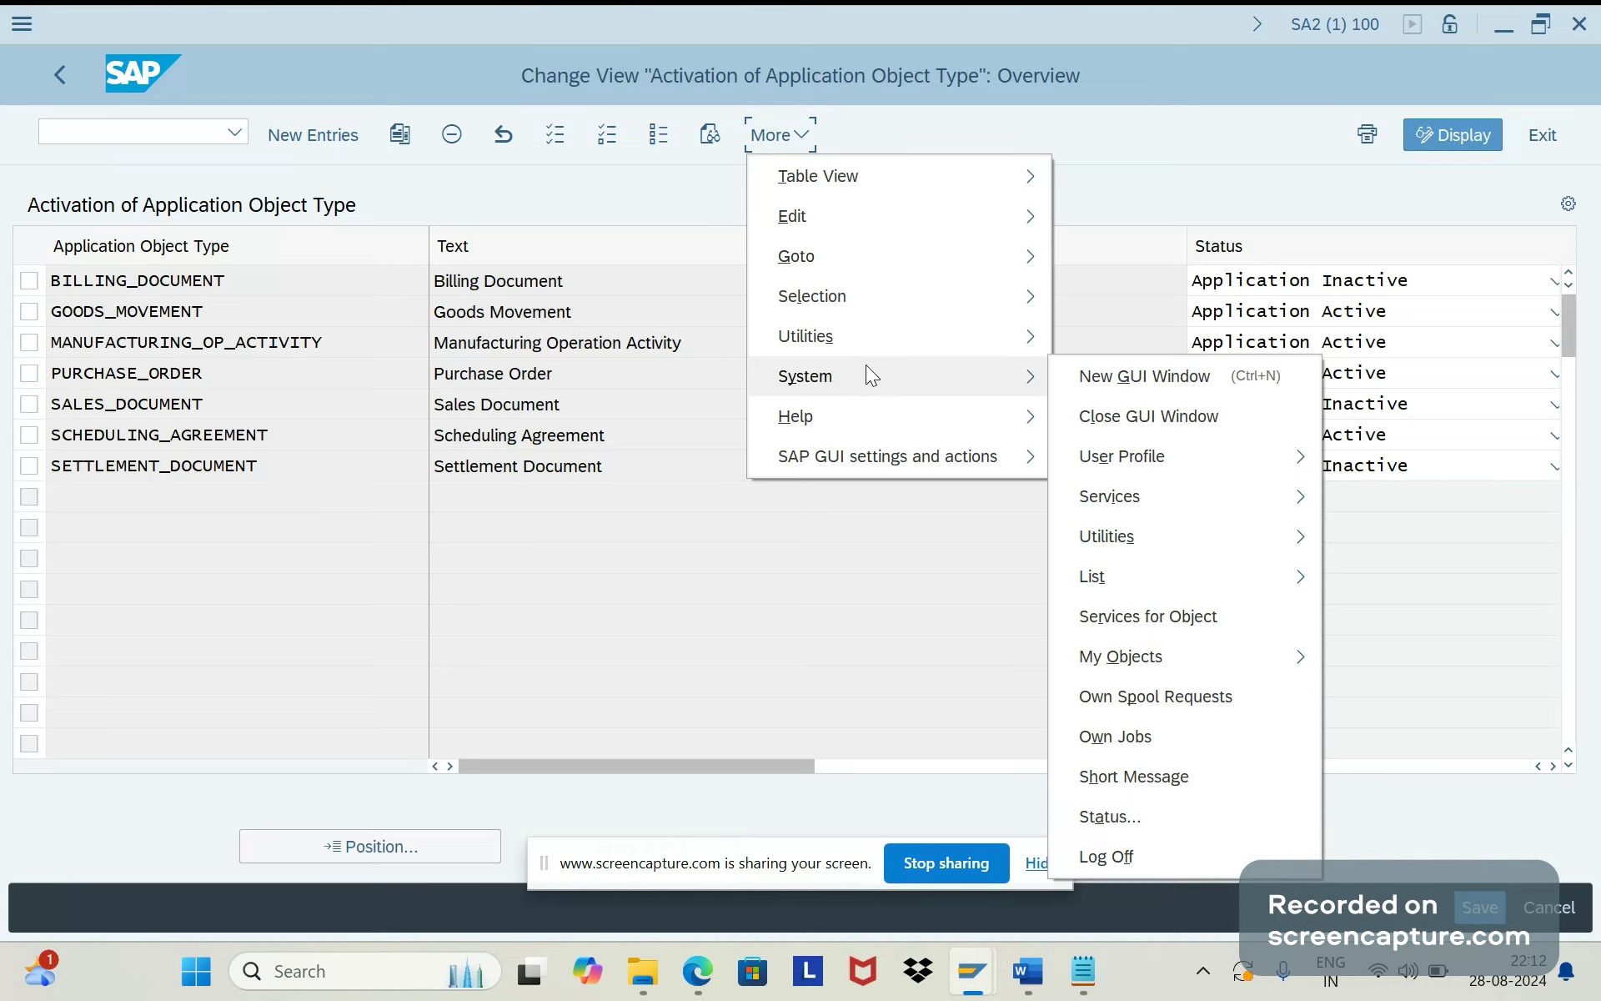
pyautogui.click(1110, 816)
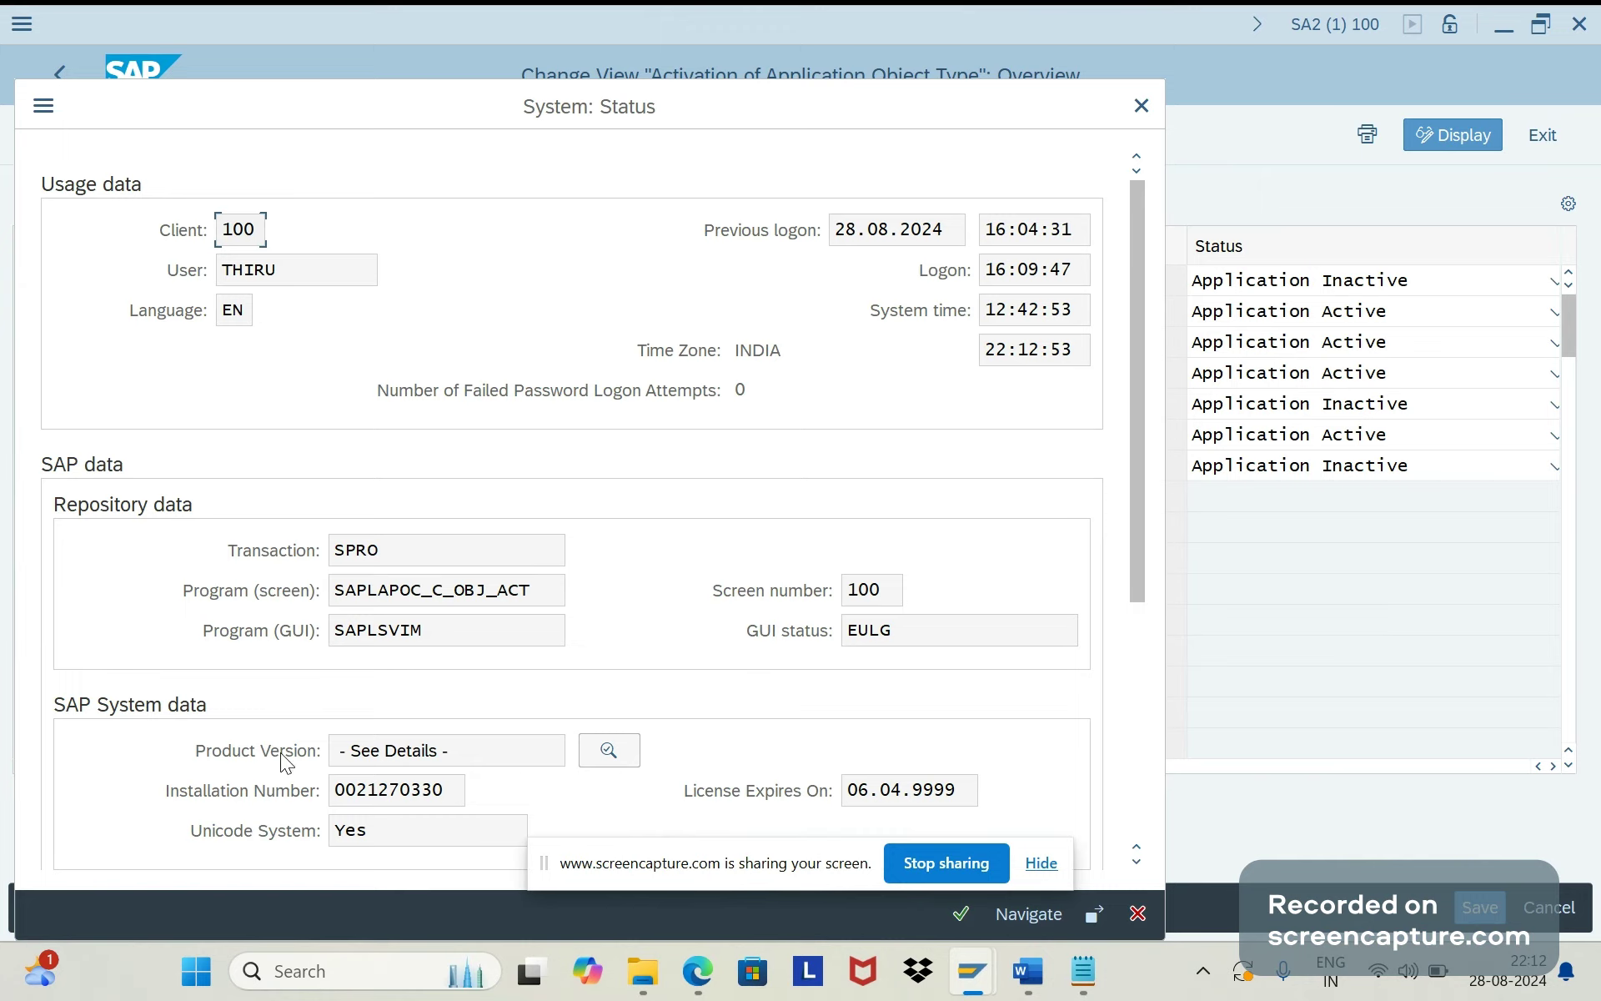
pyautogui.click(608, 753)
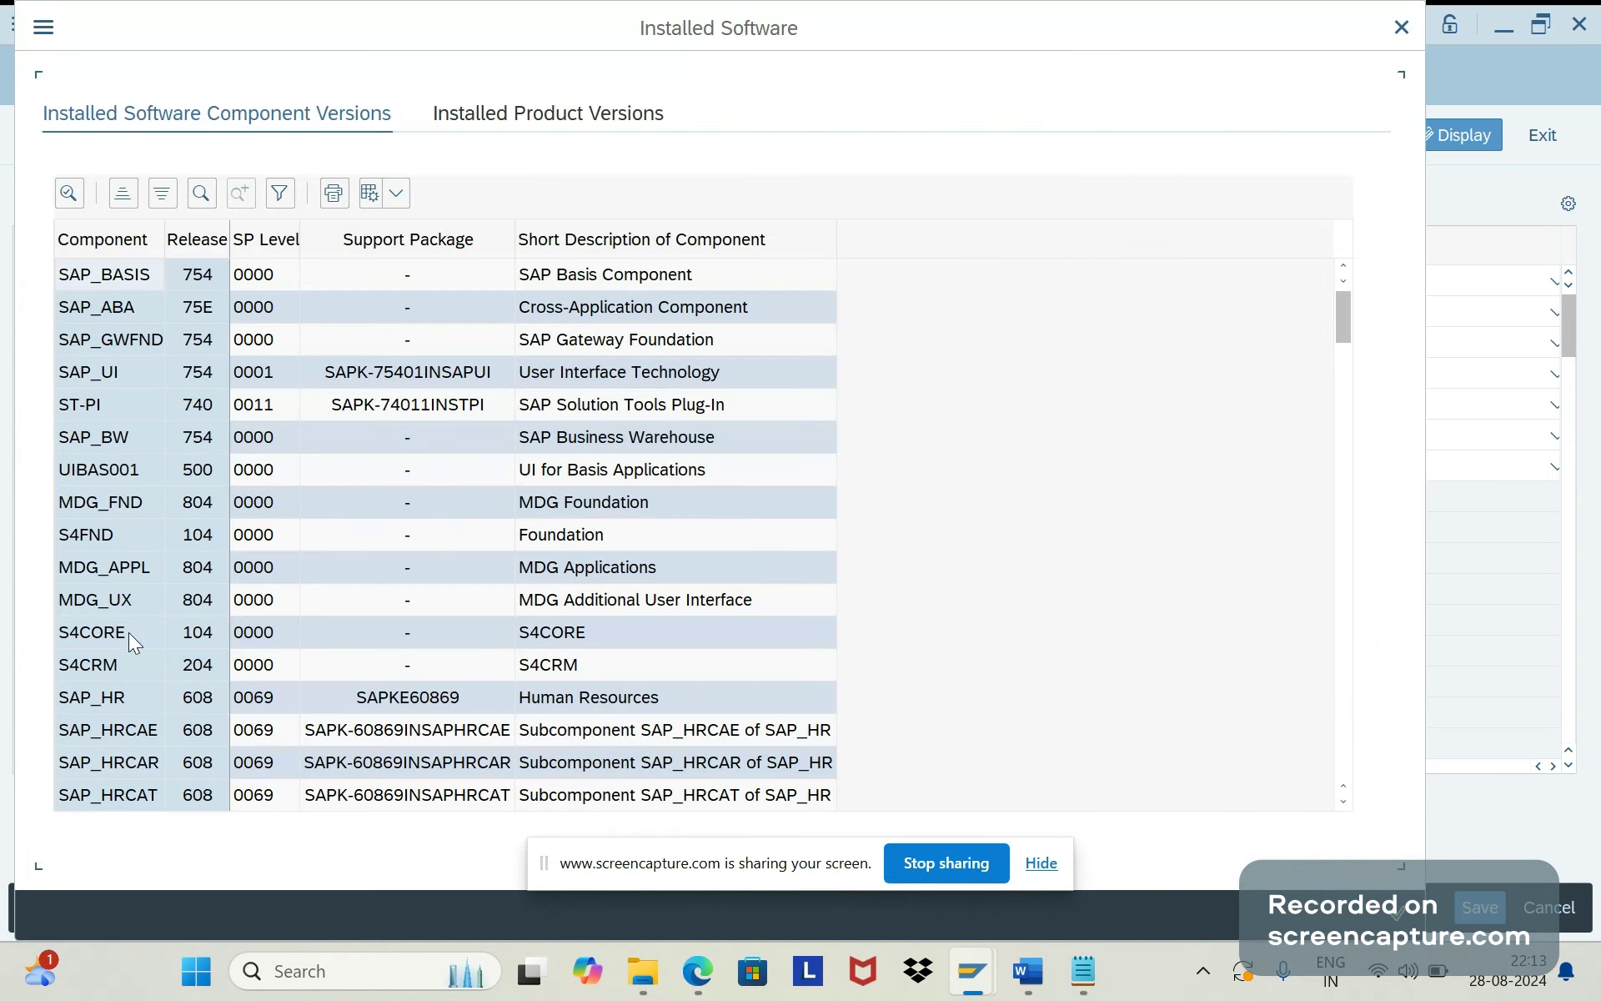
pyautogui.click(128, 632)
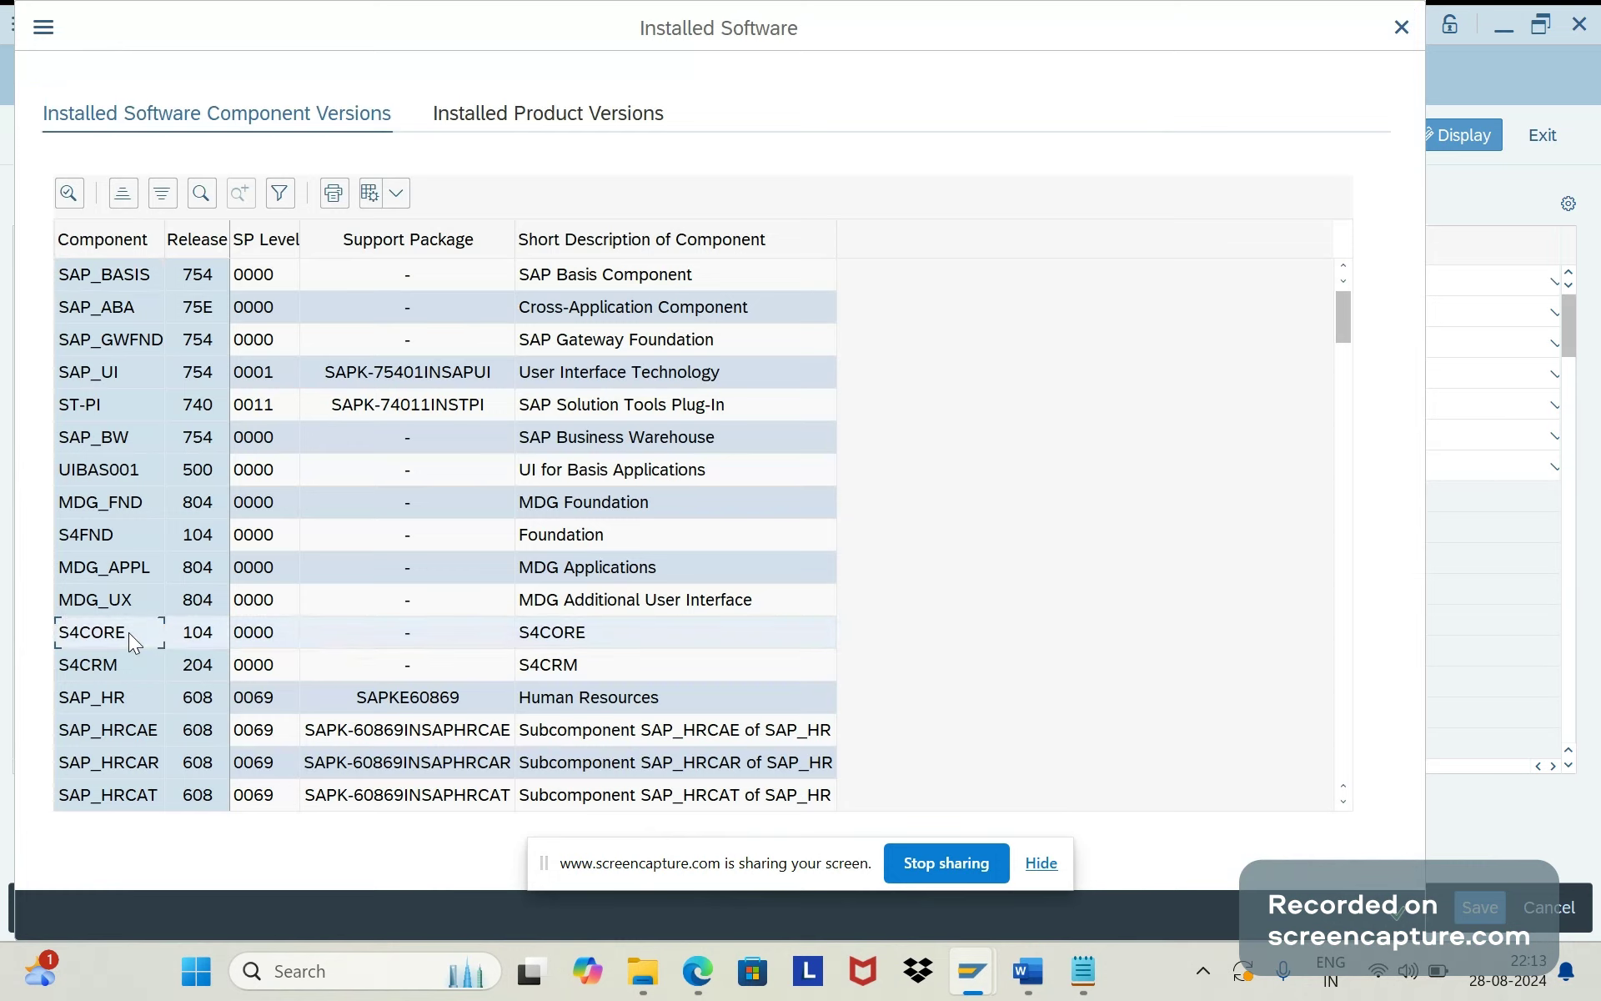
pyautogui.click(205, 639)
# Compare the S4CORE release and SP level with the BRF file attachments of SAP Note 2248229 in Edge
pyautogui.hotkey('alt', 'Tab')
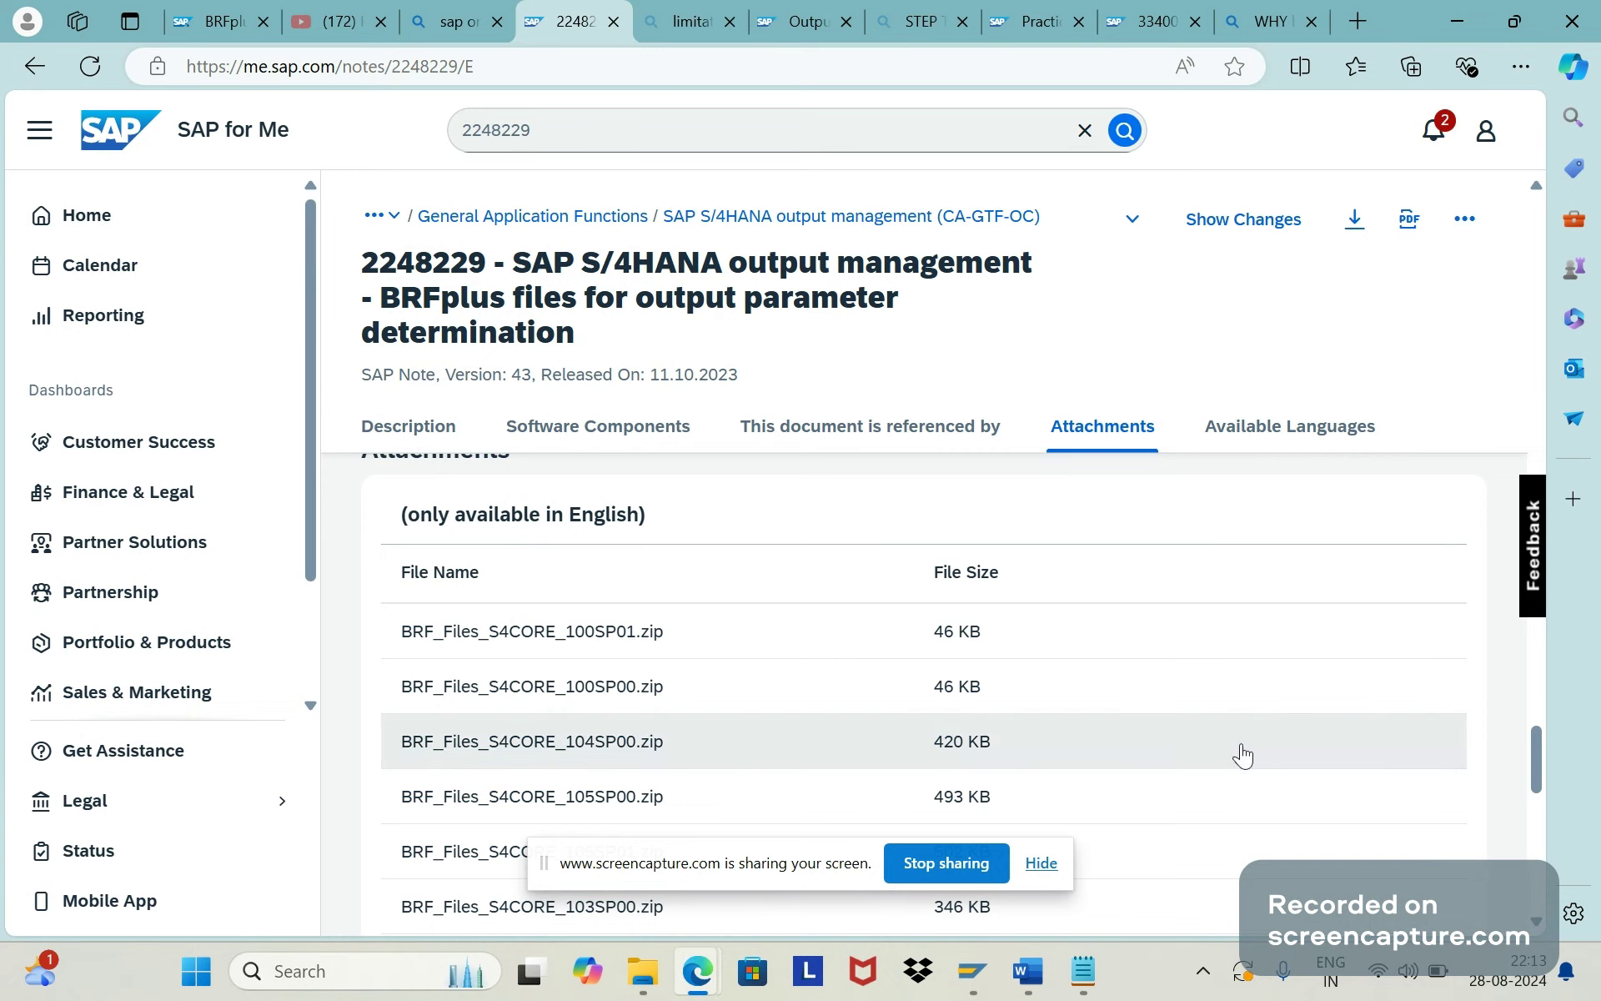
pyautogui.hotkey('alt', 'Tab')
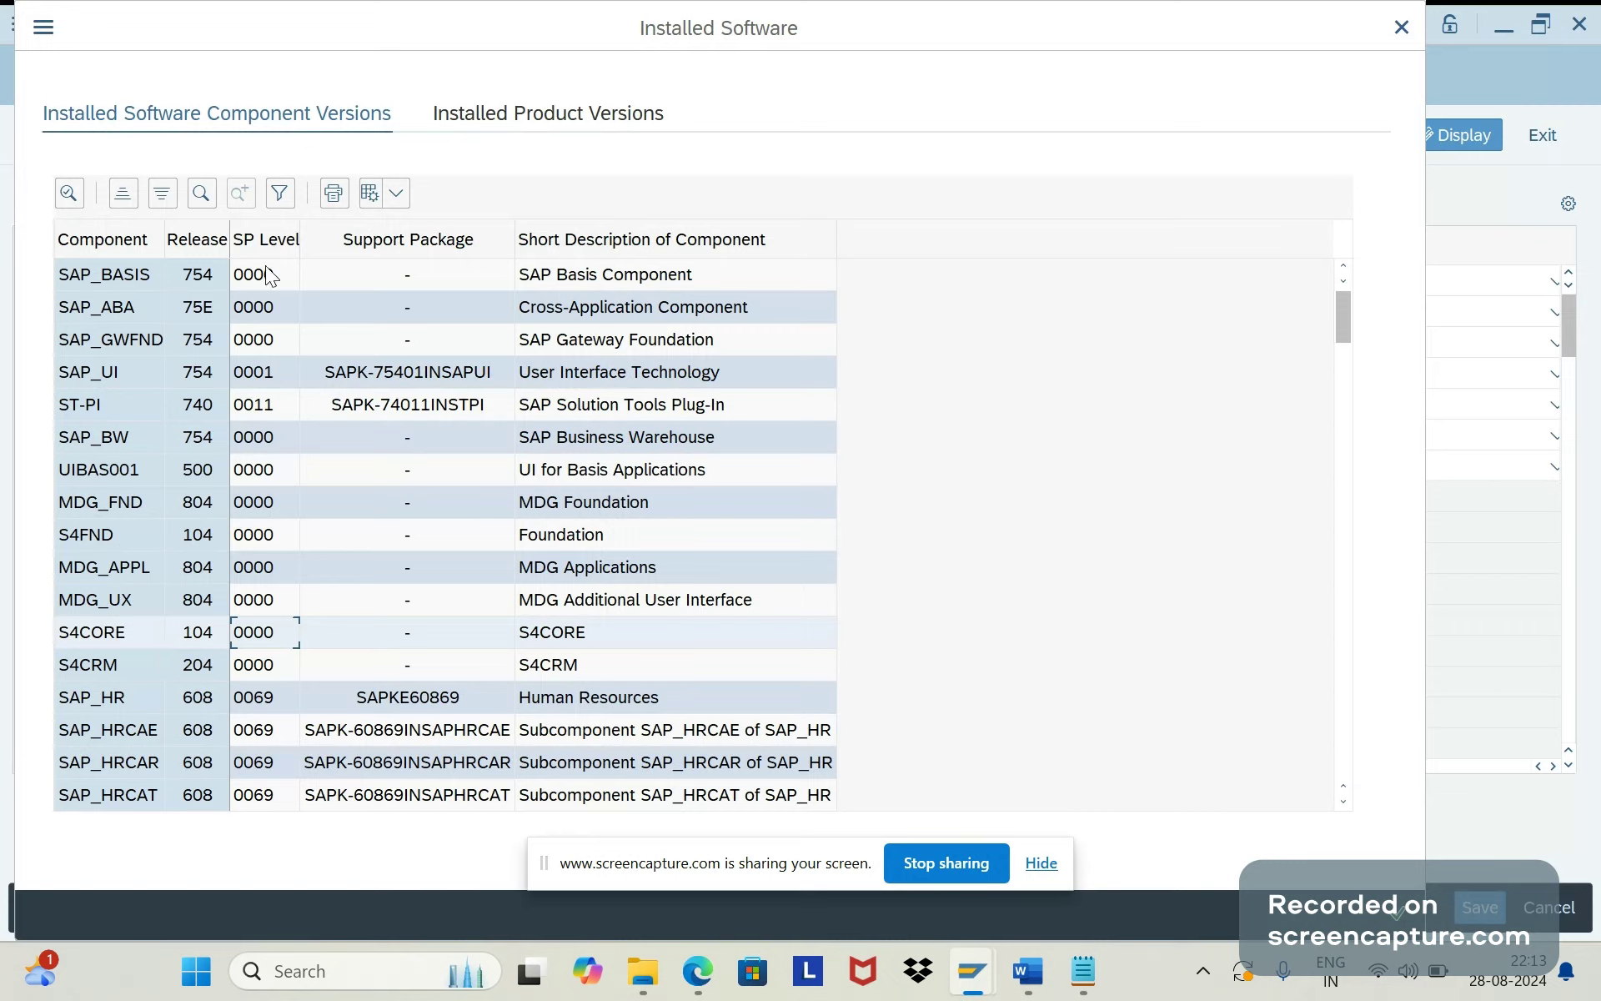
pyautogui.hotkey('alt', 'Tab')
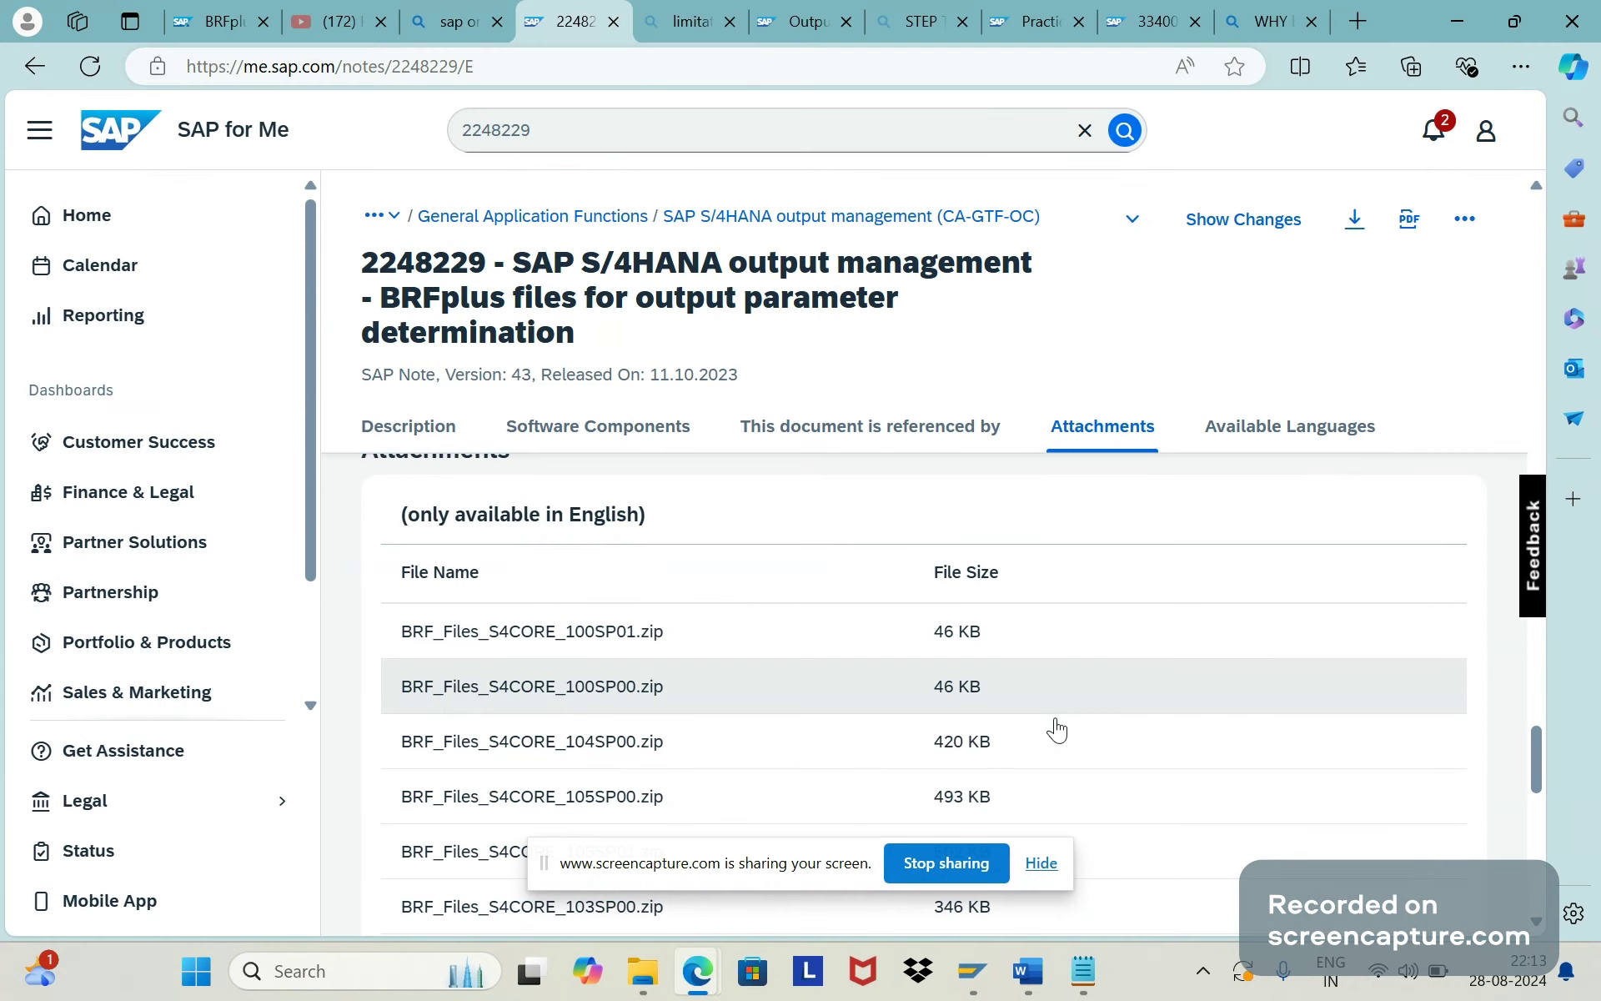
pyautogui.scroll(-2, 1537, 924)
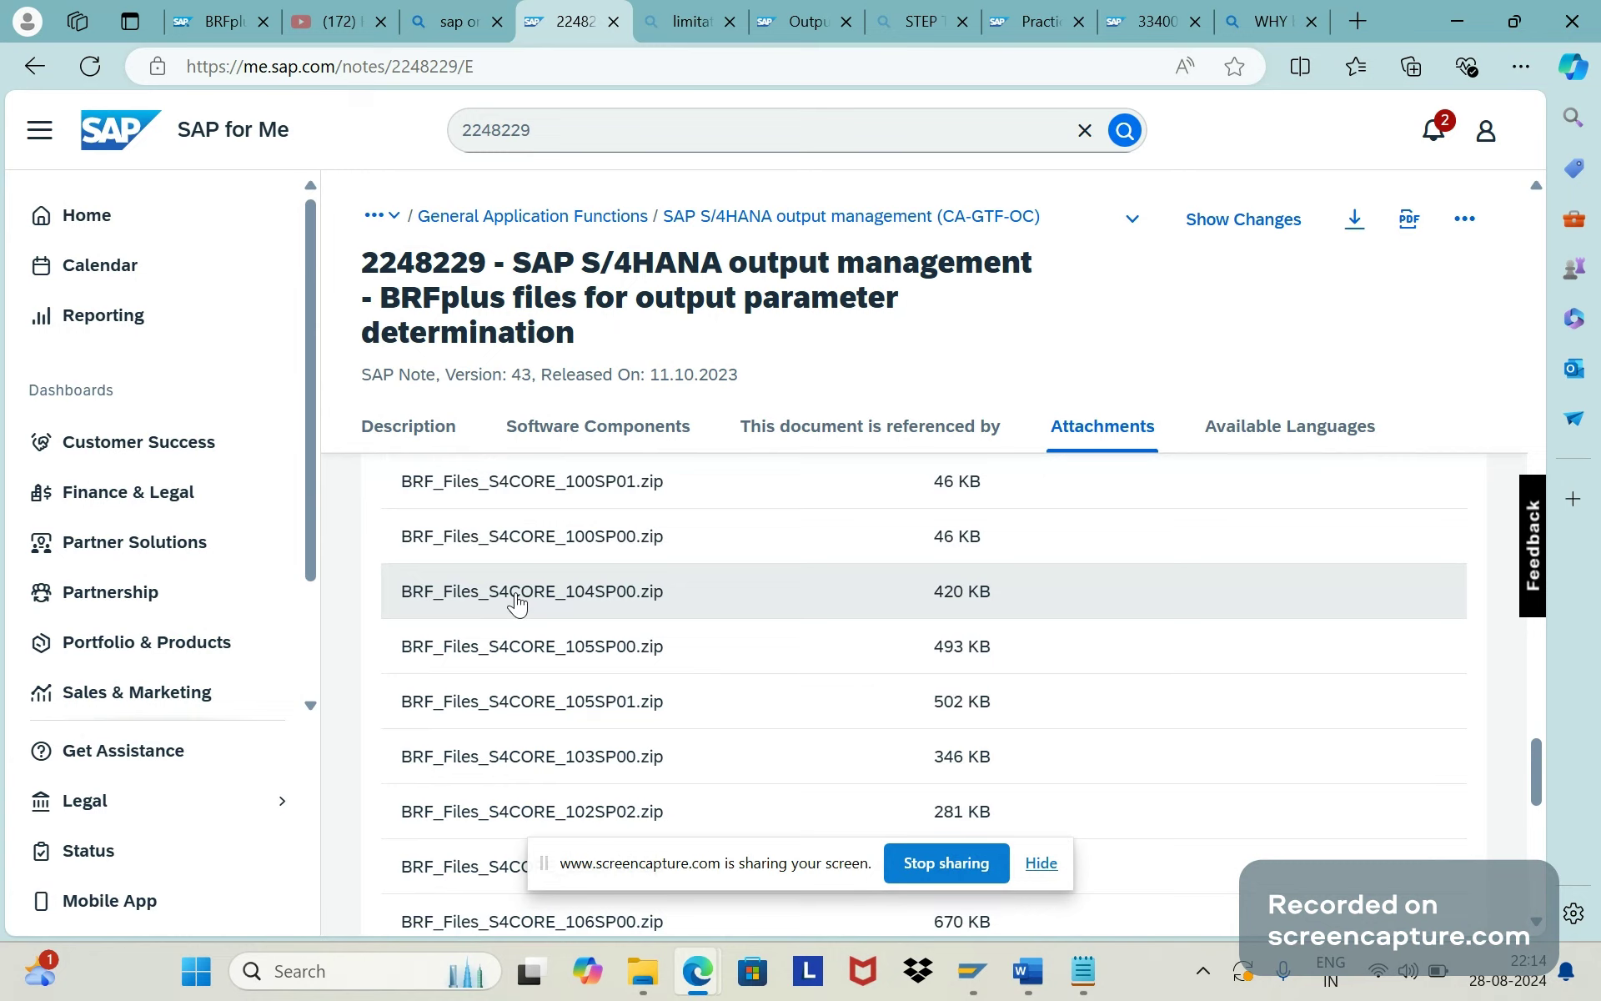
# Open the BRF_PLUS folder in File Explorer and compare its BRF_Files_S4CORE_104SP00 archive with the note's matching attachment in Edge
pyautogui.moveTo(647, 972)
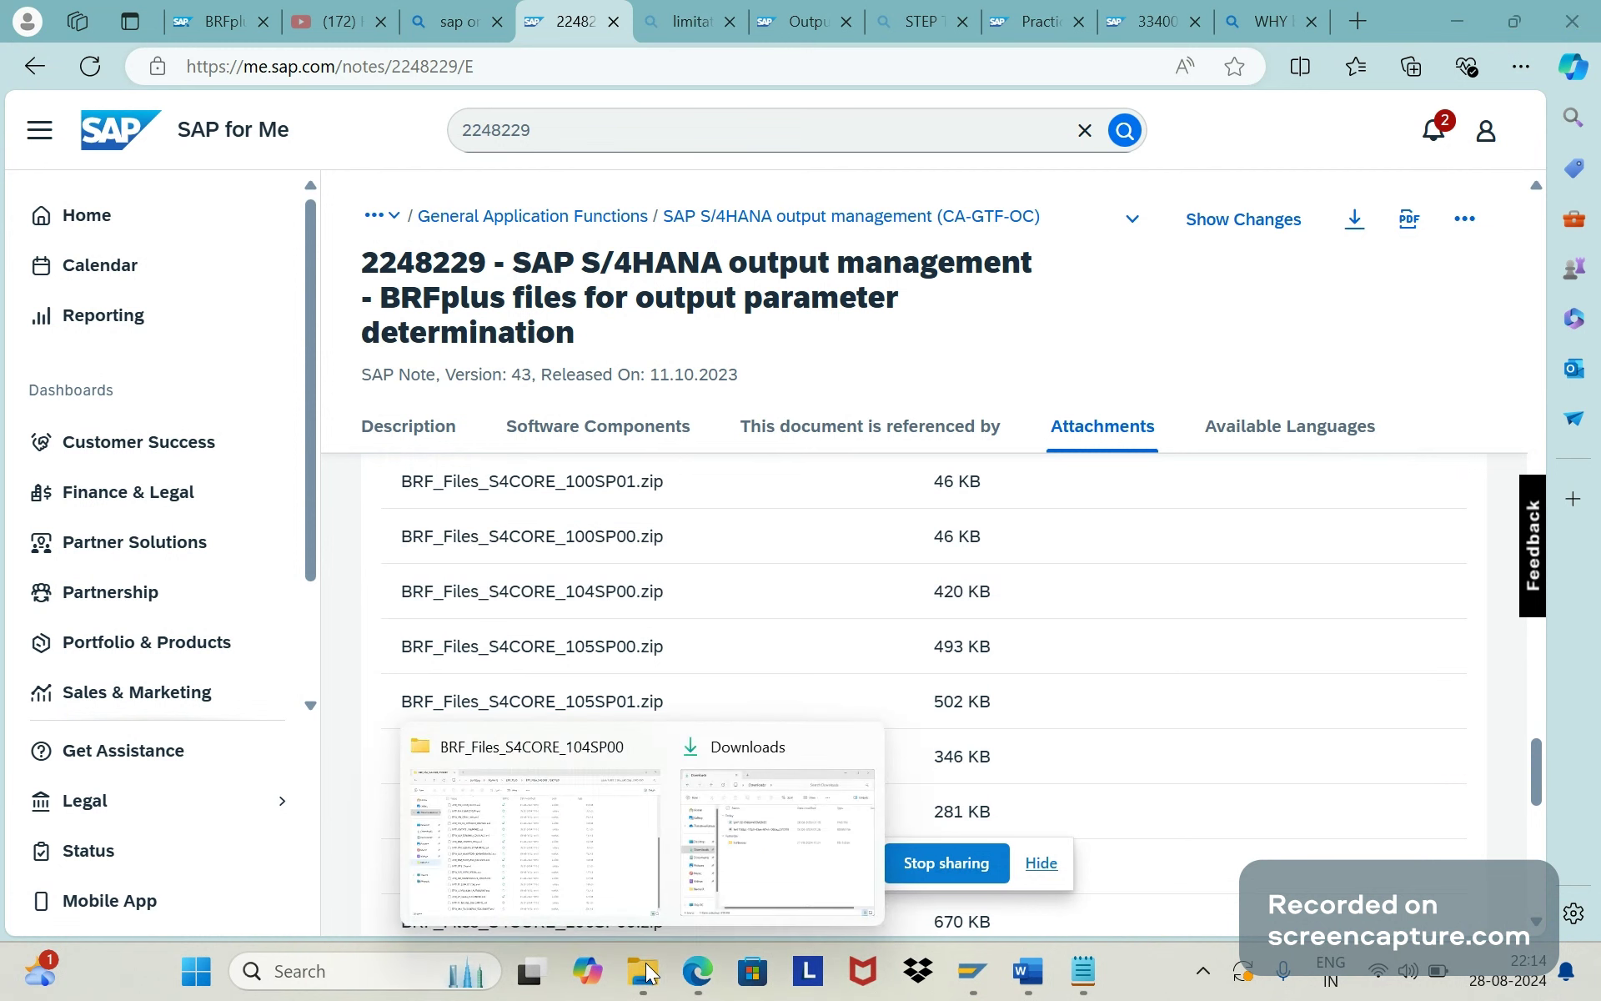
pyautogui.moveTo(727, 878)
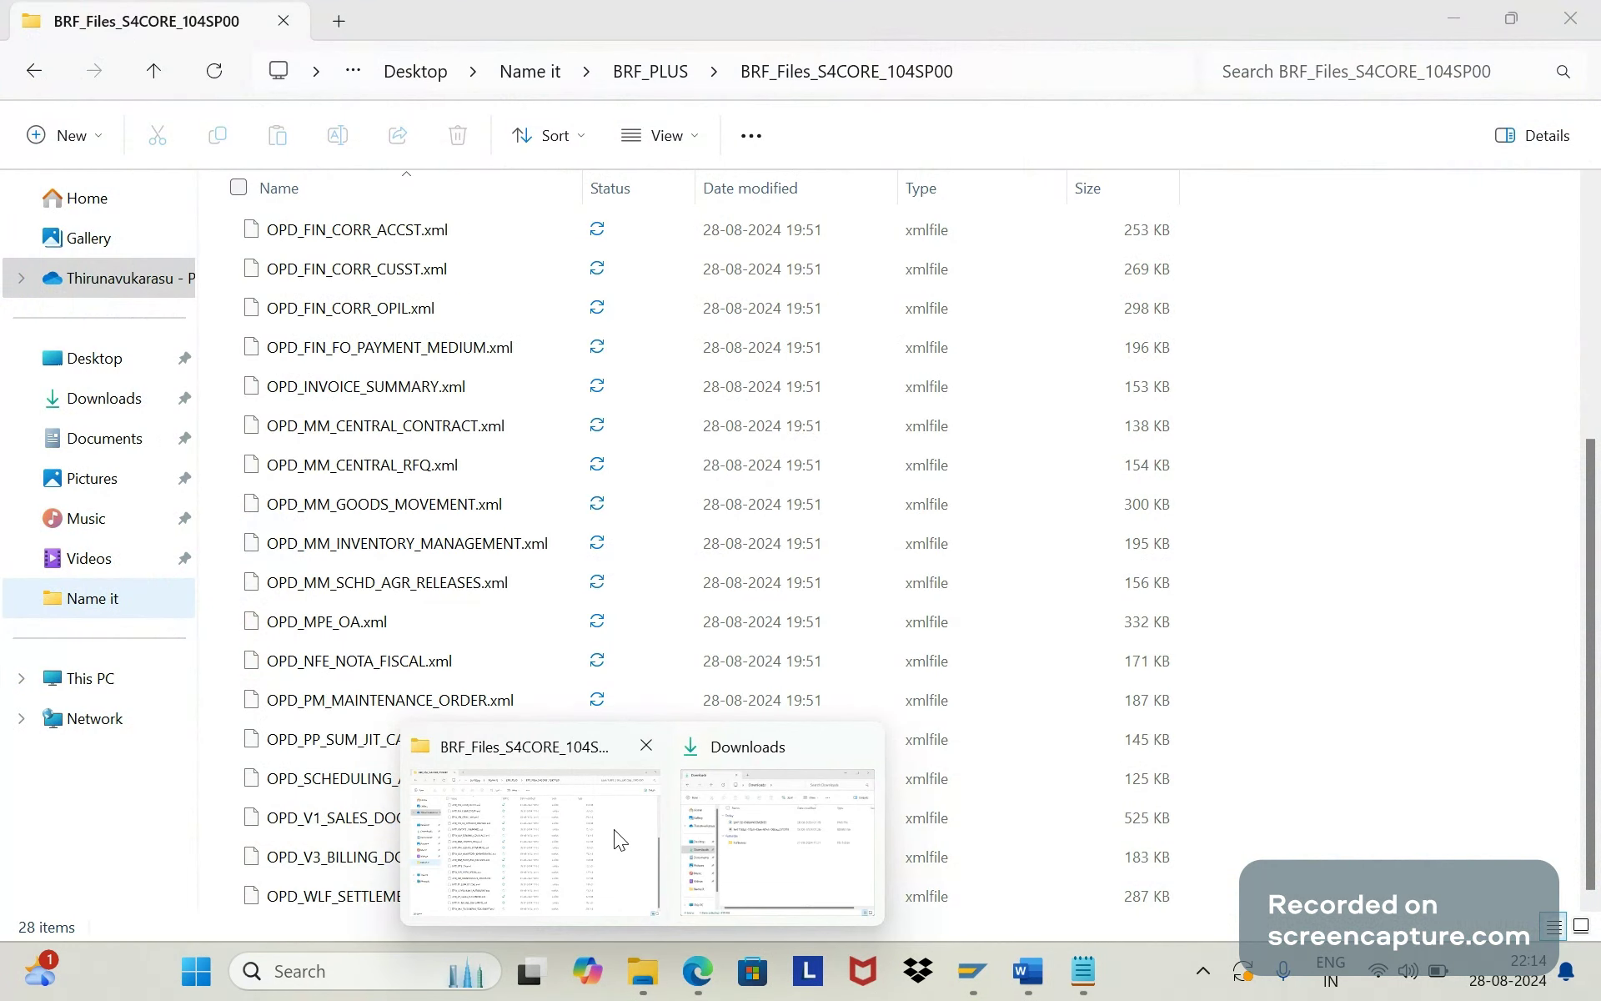
pyautogui.click(614, 829)
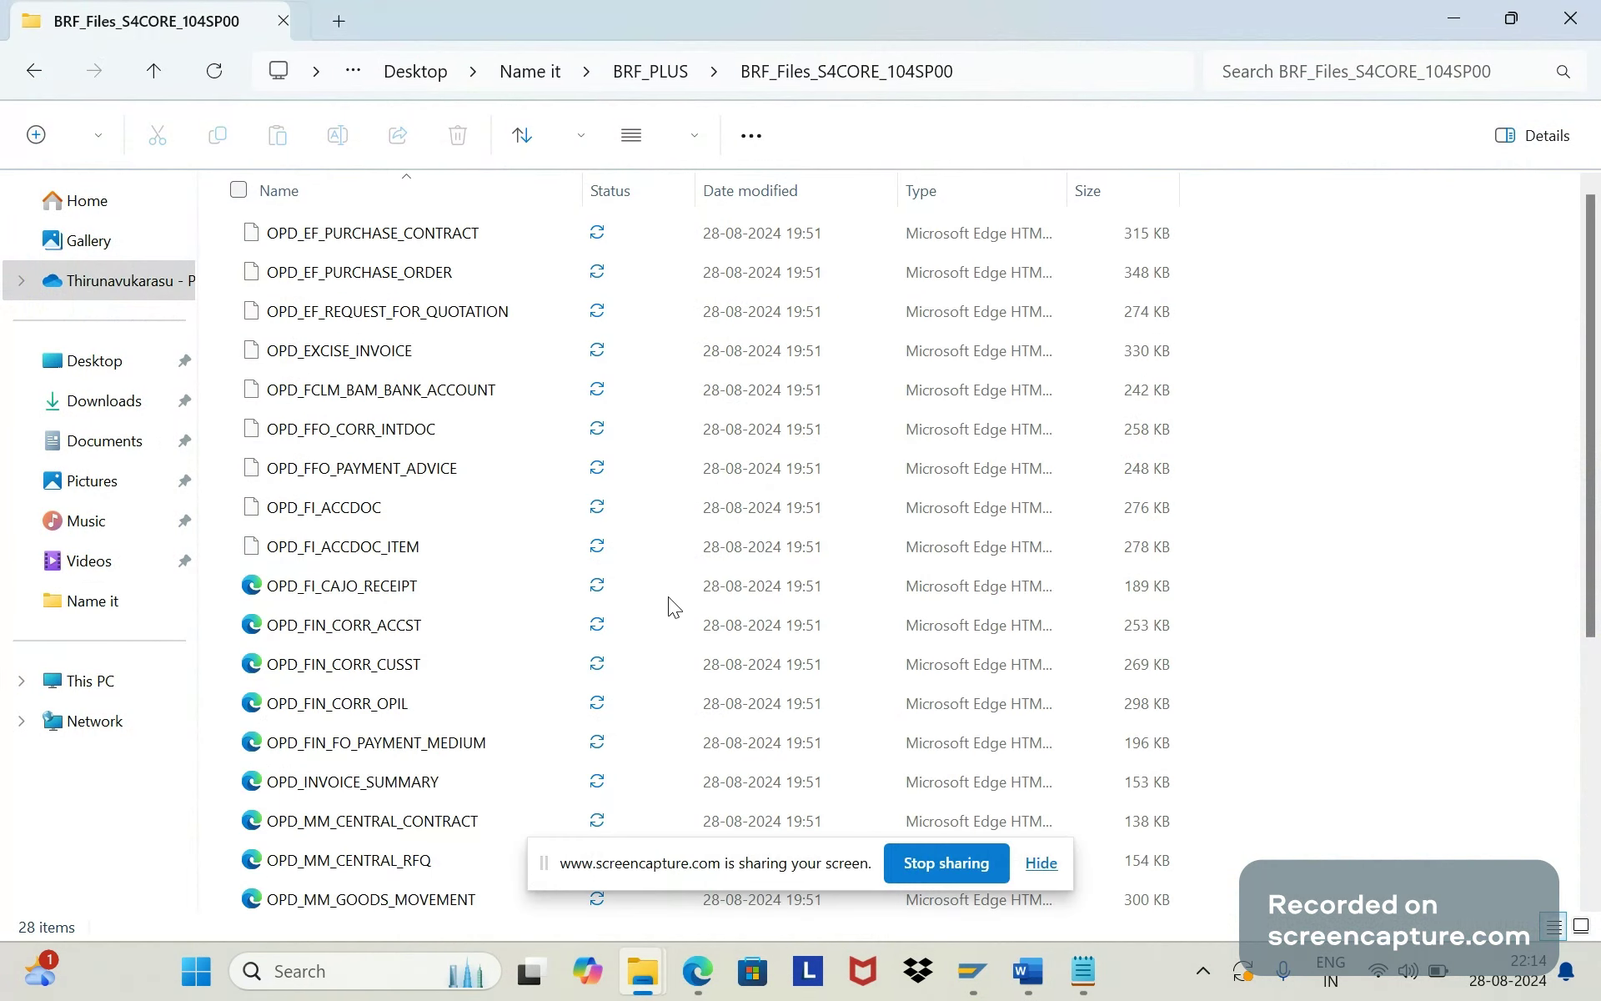
pyautogui.click(533, 73)
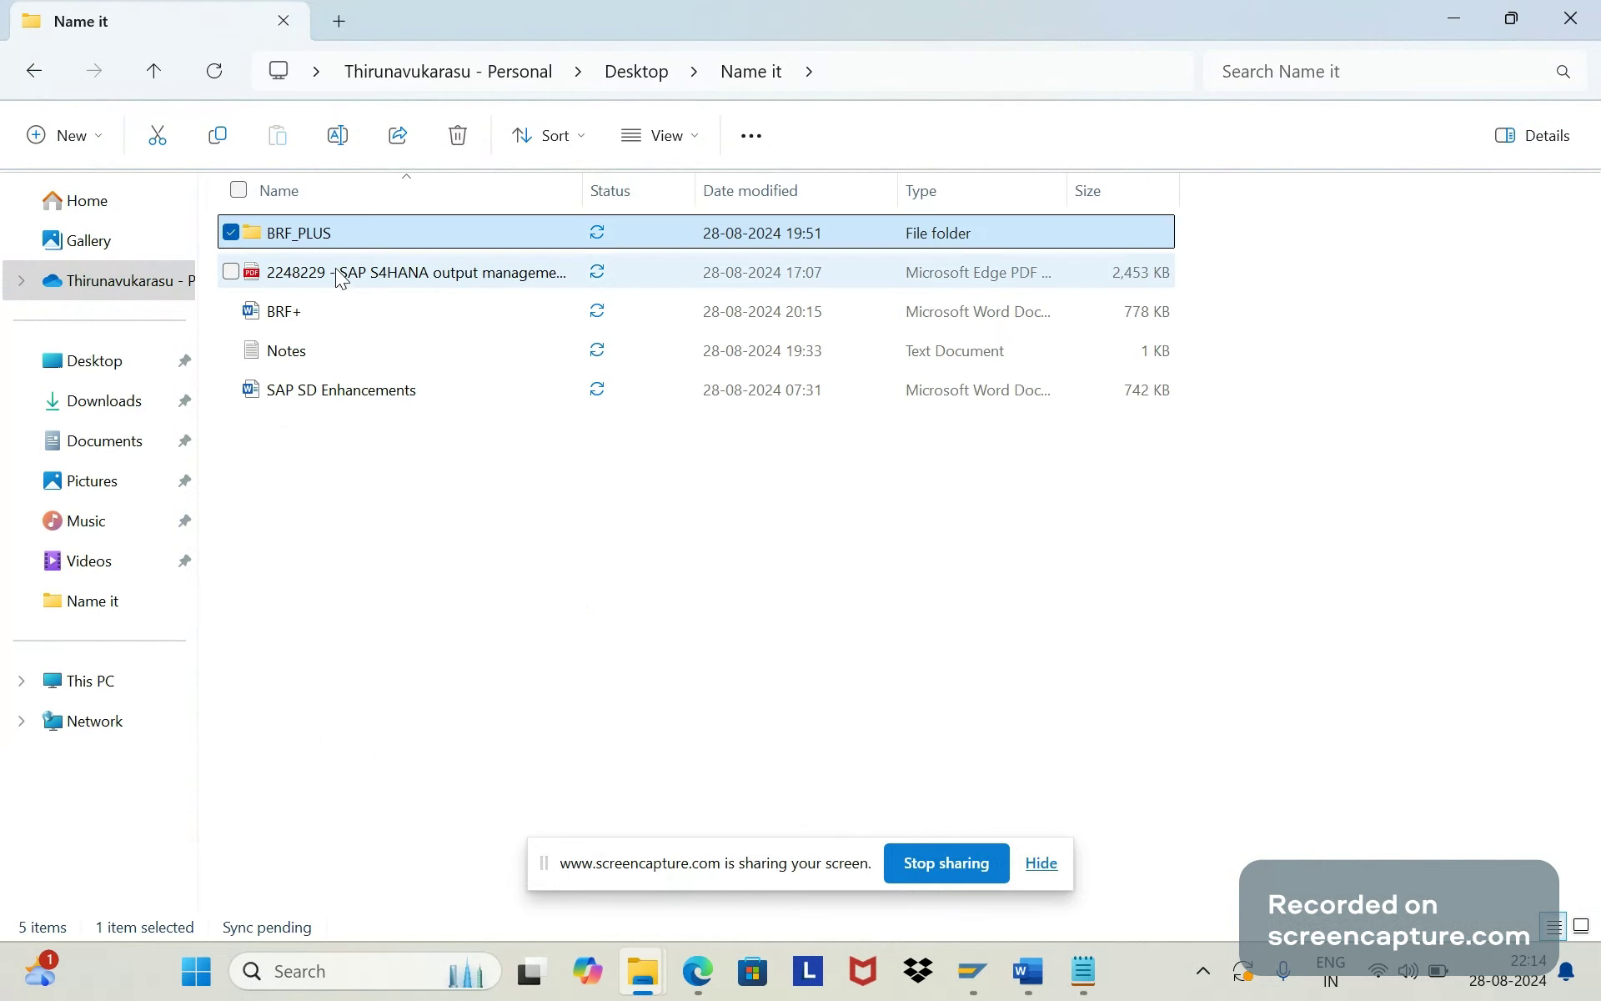
pyautogui.doubleClick(325, 237)
pyautogui.click(342, 412)
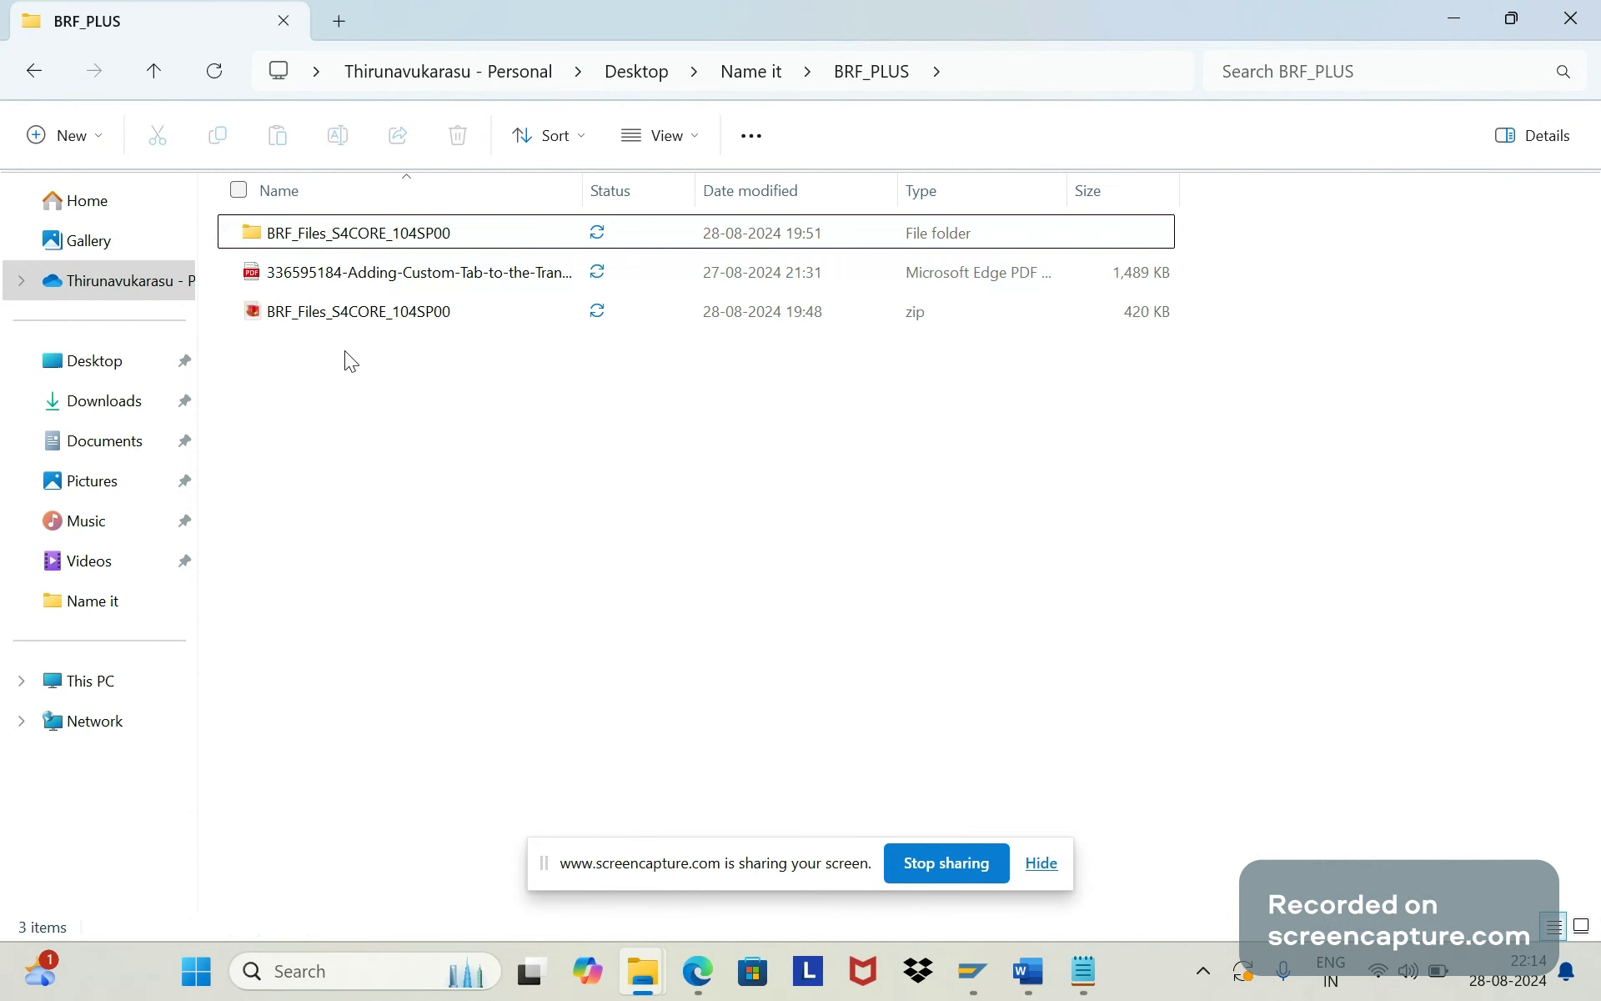
pyautogui.hotkey('alt', 'Tab')
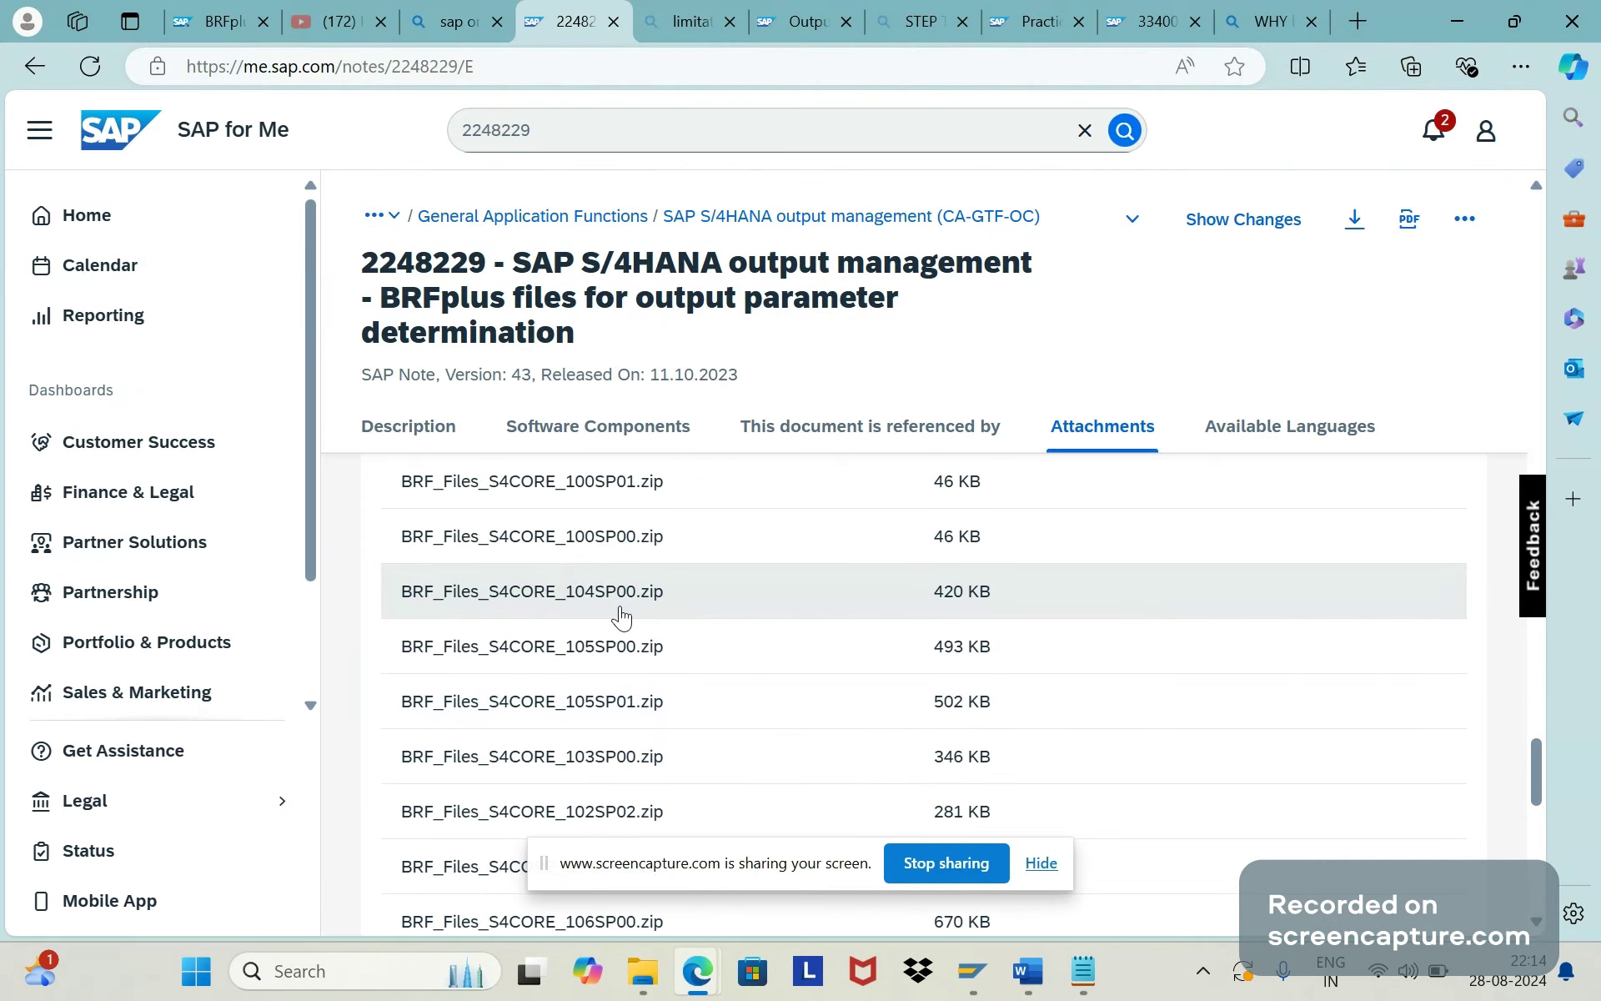
pyautogui.hotkey('alt', 'Tab')
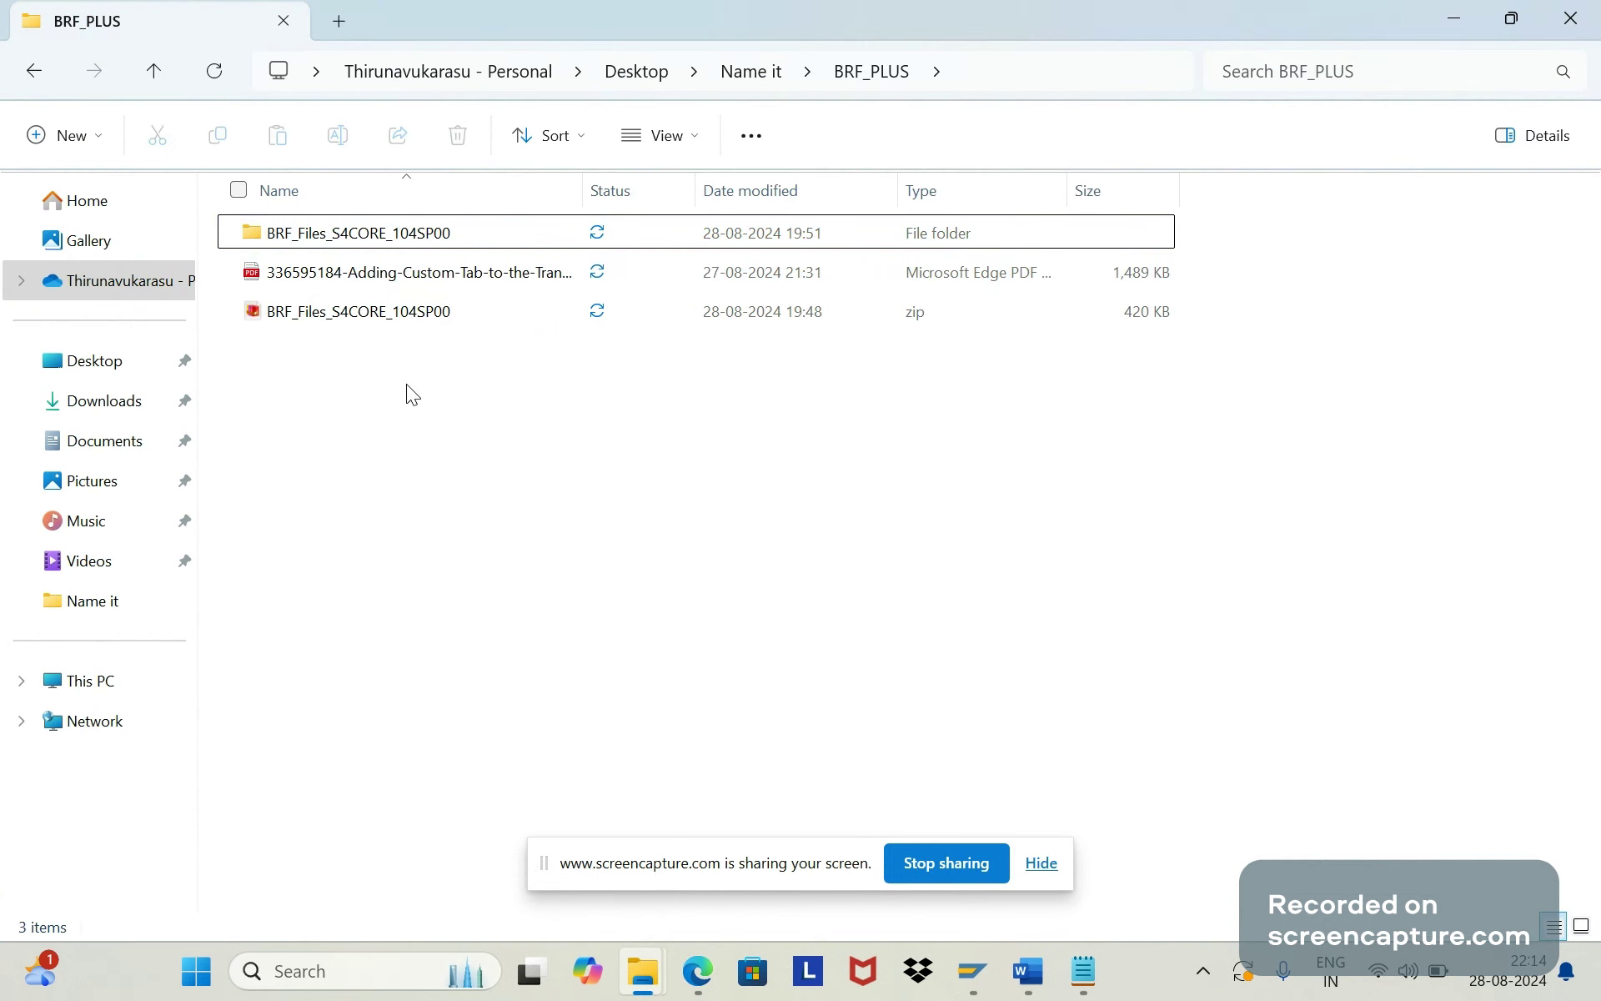
# Open the extracted BRF_Files_S4CORE_104SP00 folder and widen the Type column to show the full file types
pyautogui.click(377, 238)
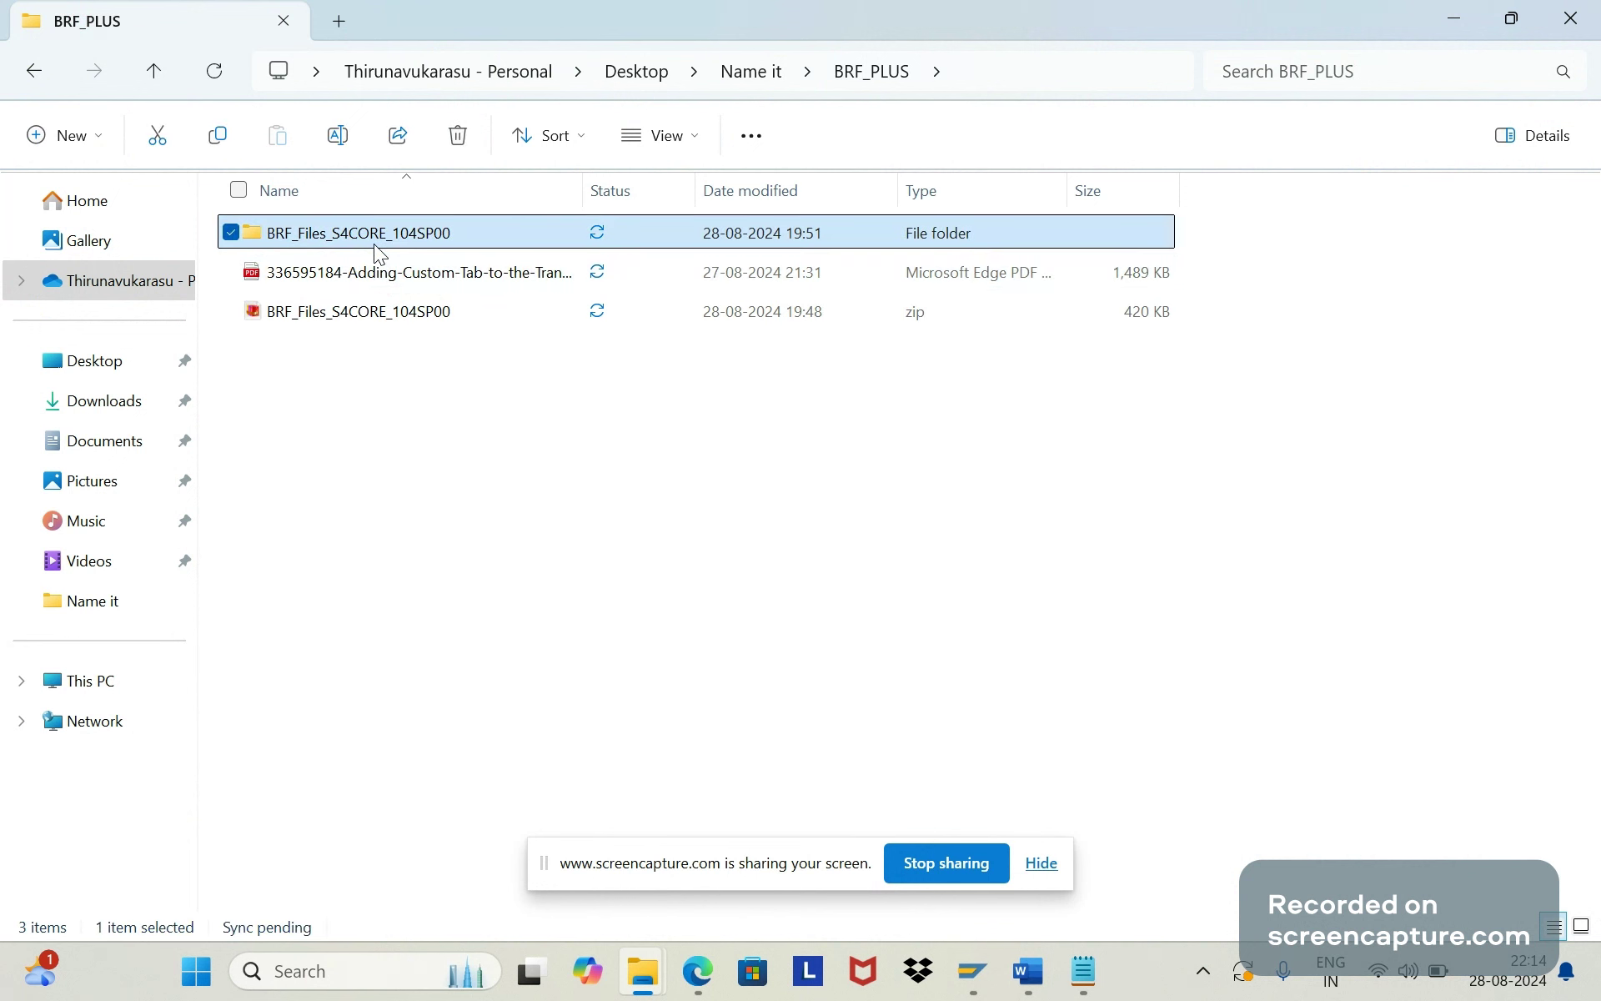
pyautogui.doubleClick(377, 242)
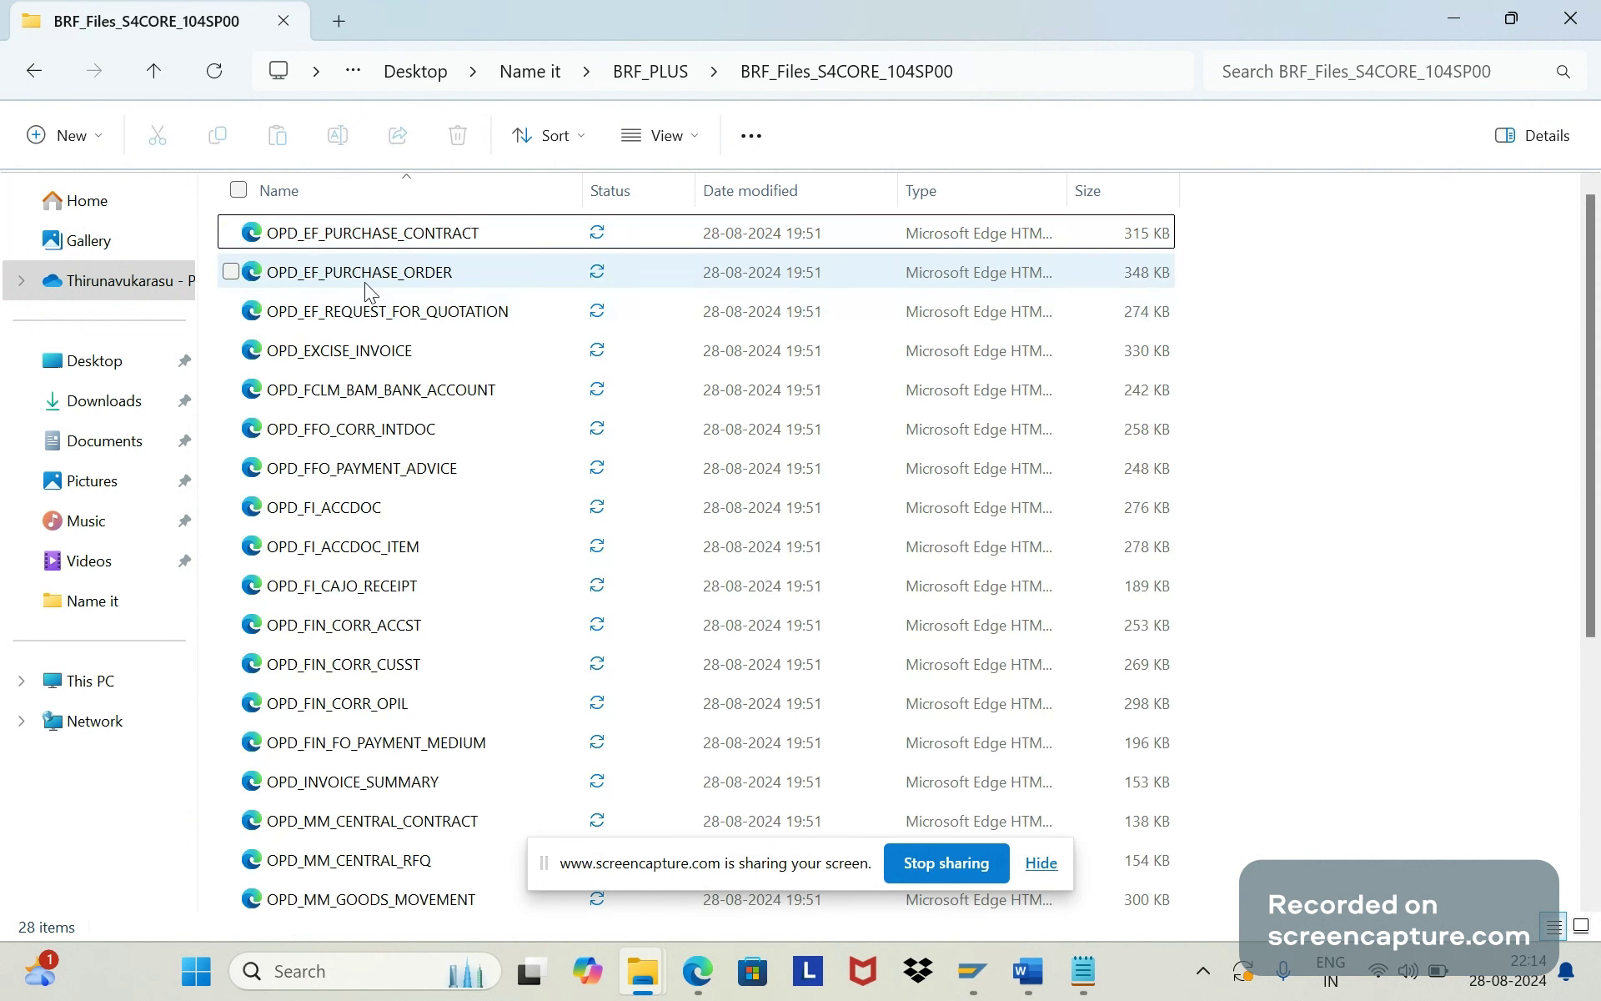
pyautogui.moveTo(1066, 189); pyautogui.dragTo(1258, 198)
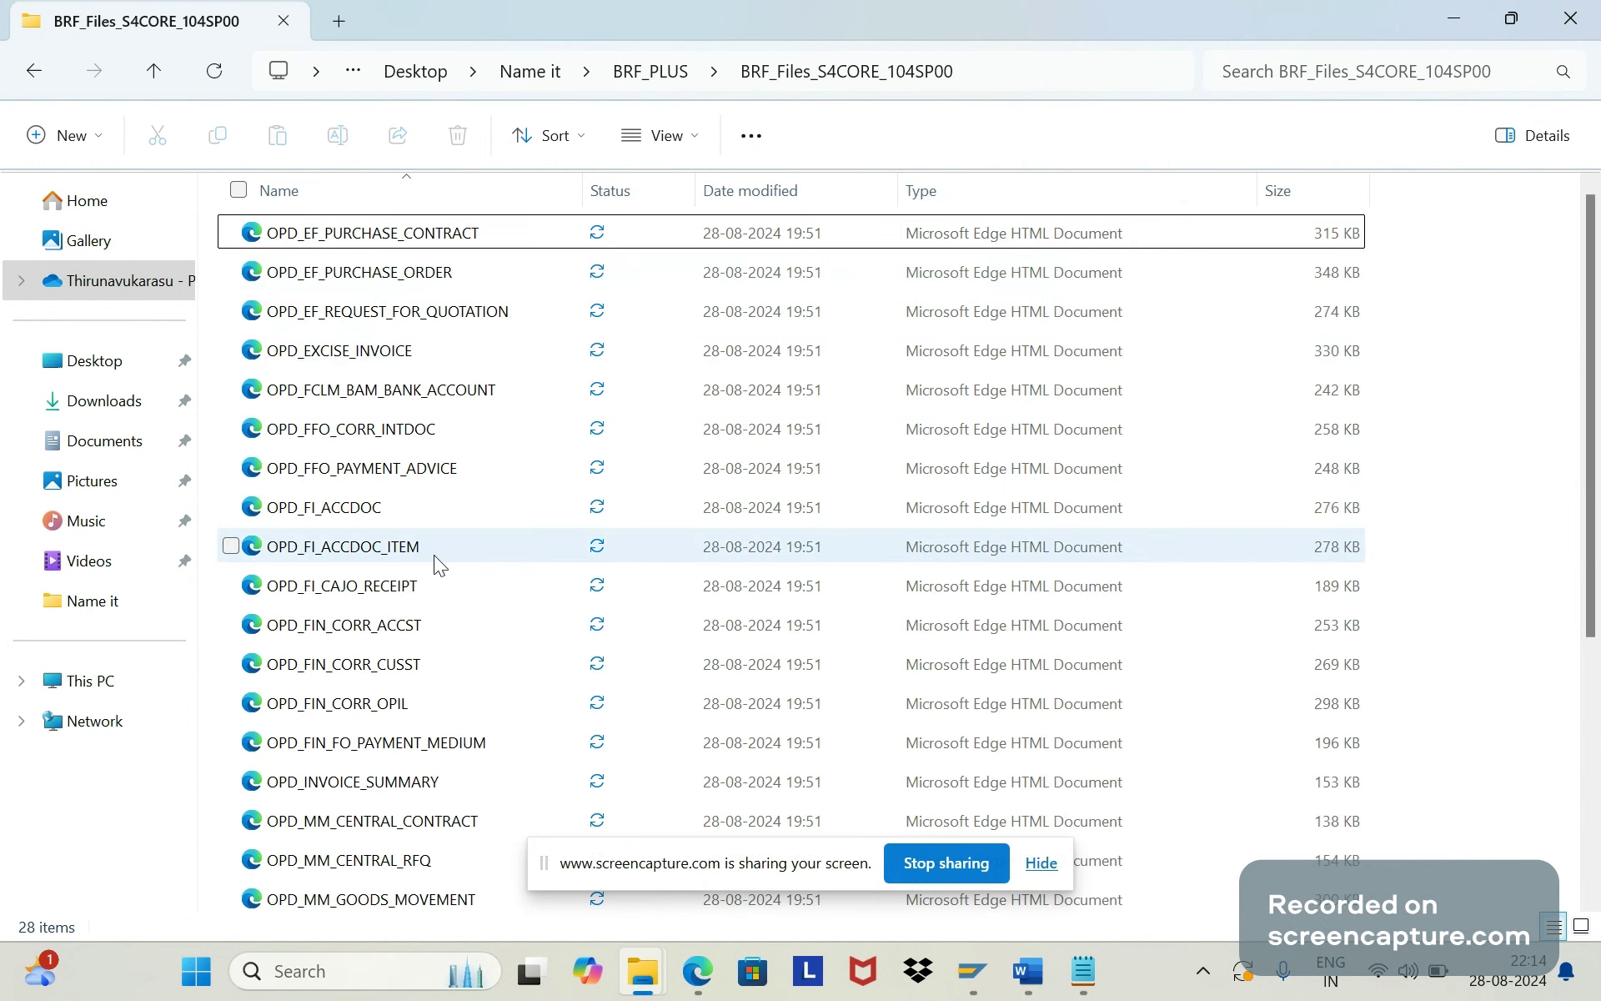
# Locate the OPD_V1_SALES_DOCUMENT and OPD_V3_BILLING_DOCUMENT files in the extracted folder
pyautogui.moveTo(434, 555)
pyautogui.moveTo(1593, 399); pyautogui.dragTo(1567, 713)
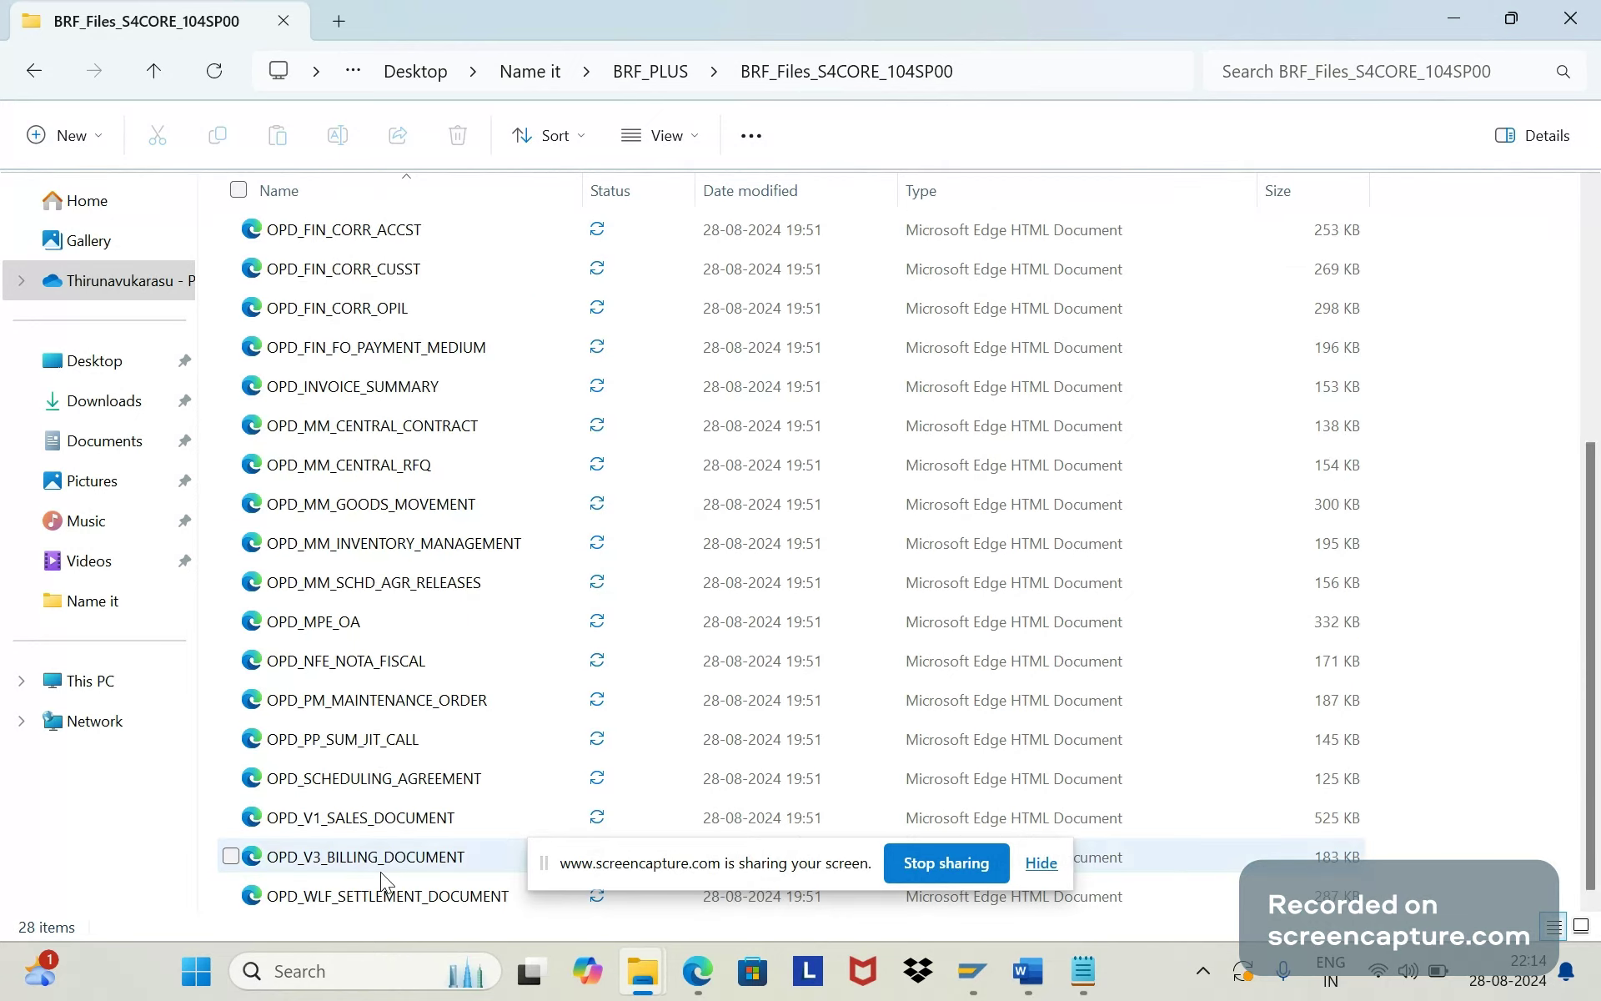
pyautogui.press('Up')
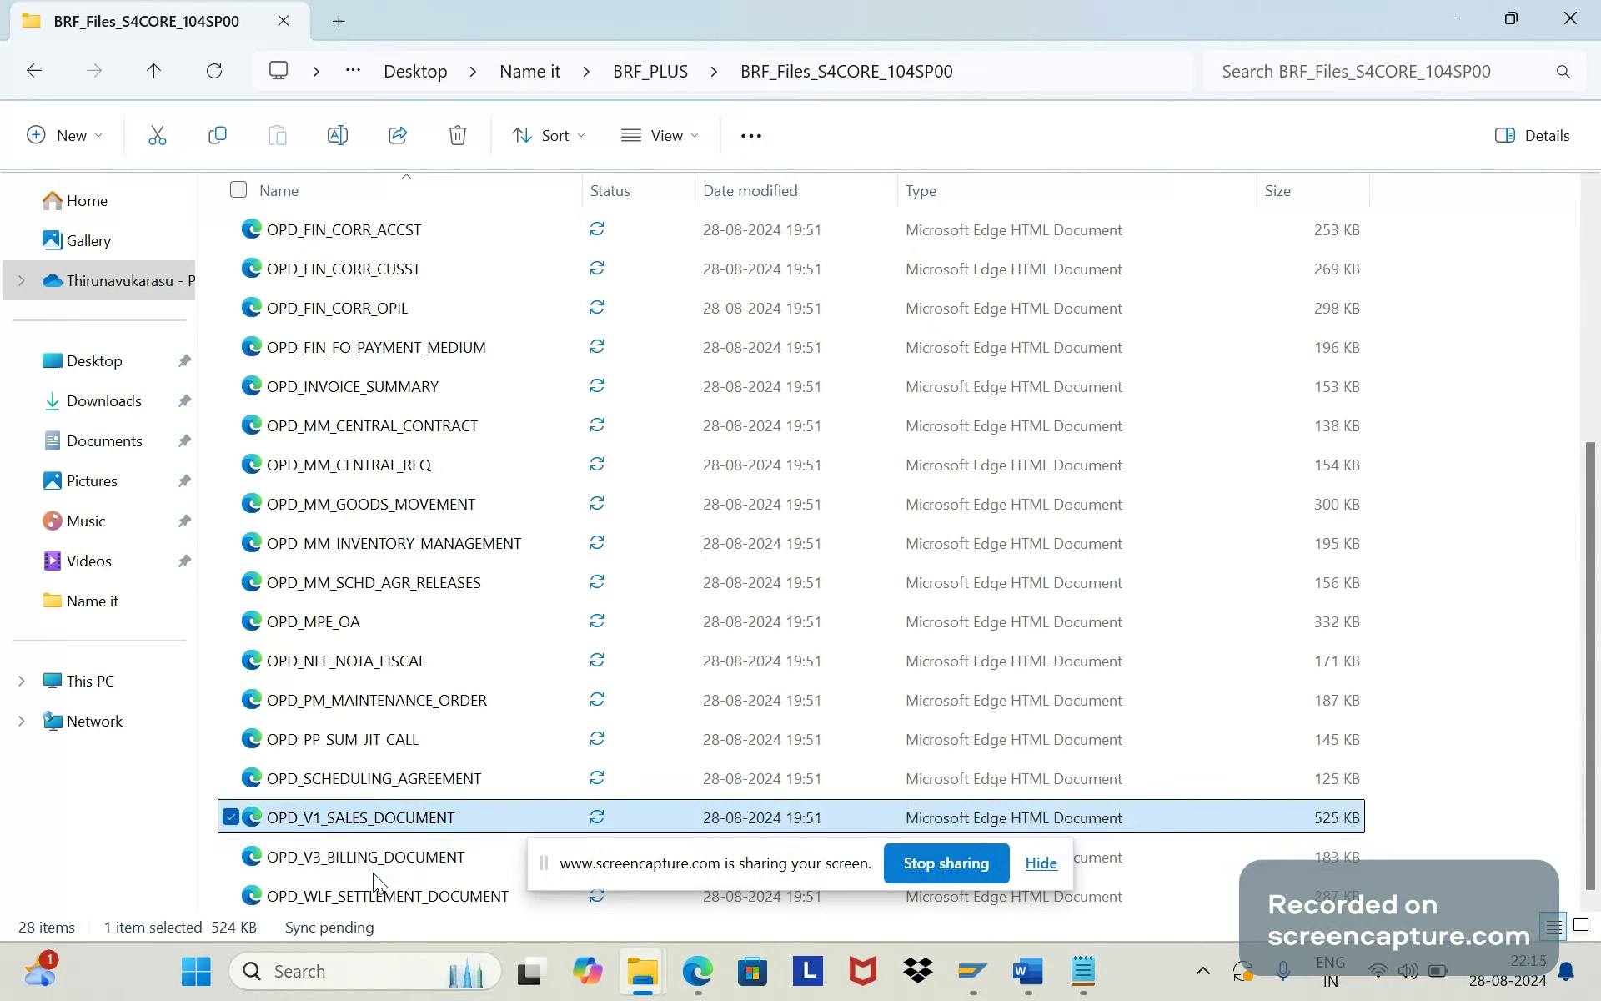
pyautogui.click(340, 861)
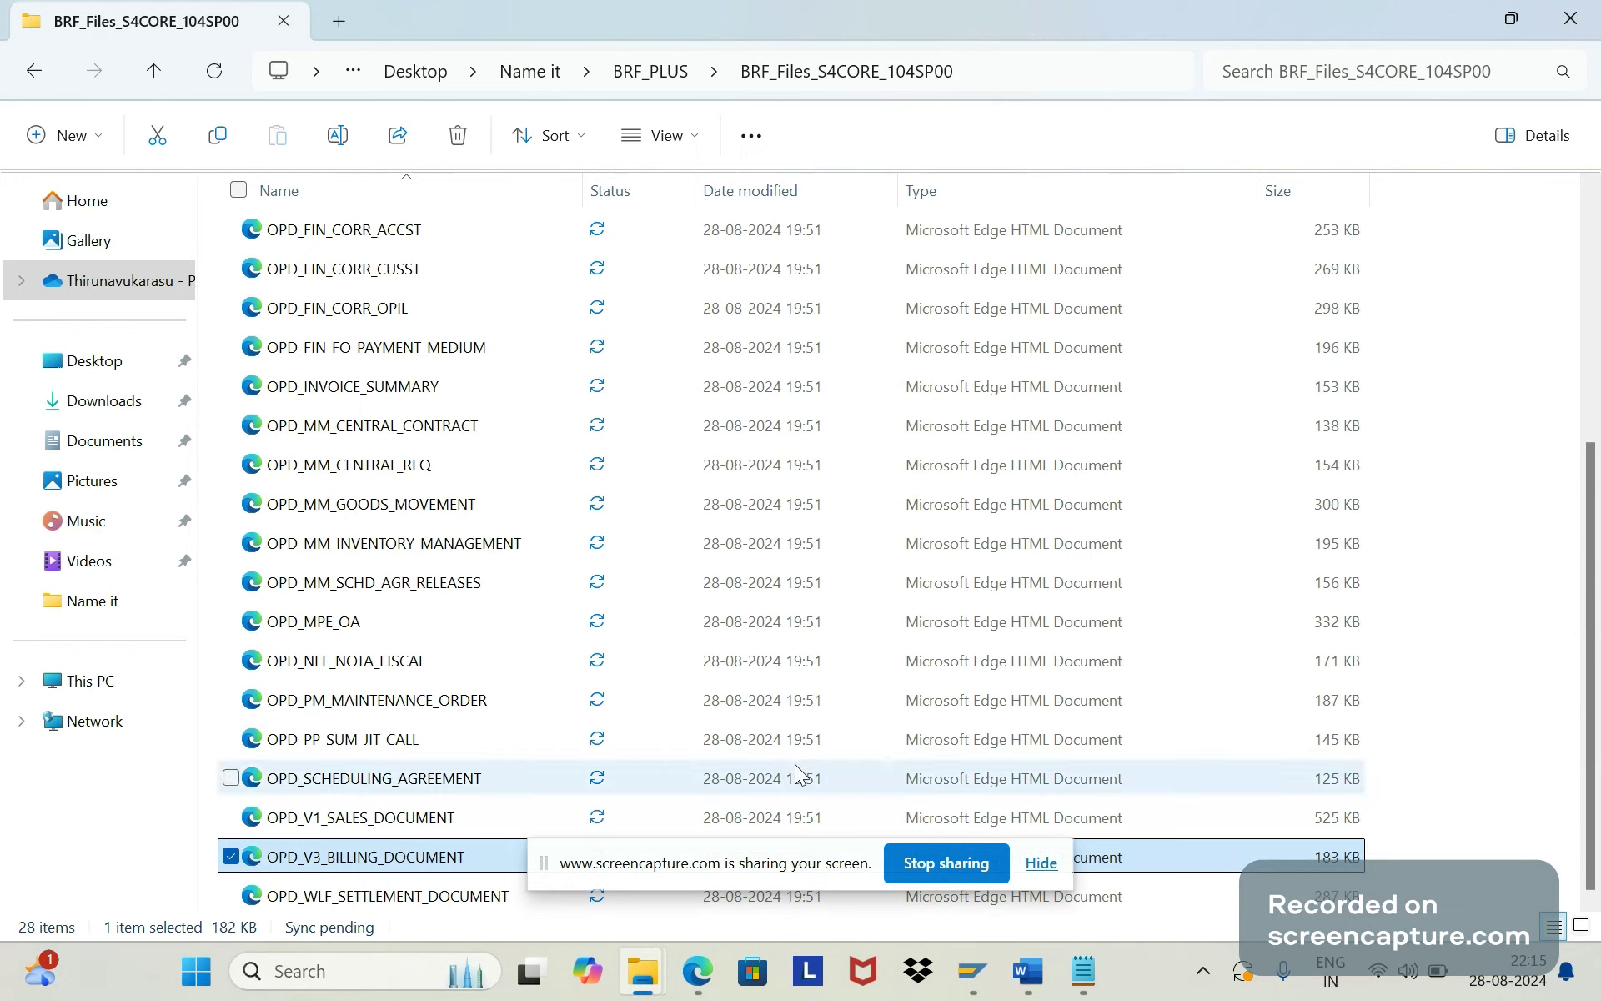
# Switch to SAP GUI and close the installed software and system status dialogs
pyautogui.click(974, 971)
pyautogui.click(999, 817)
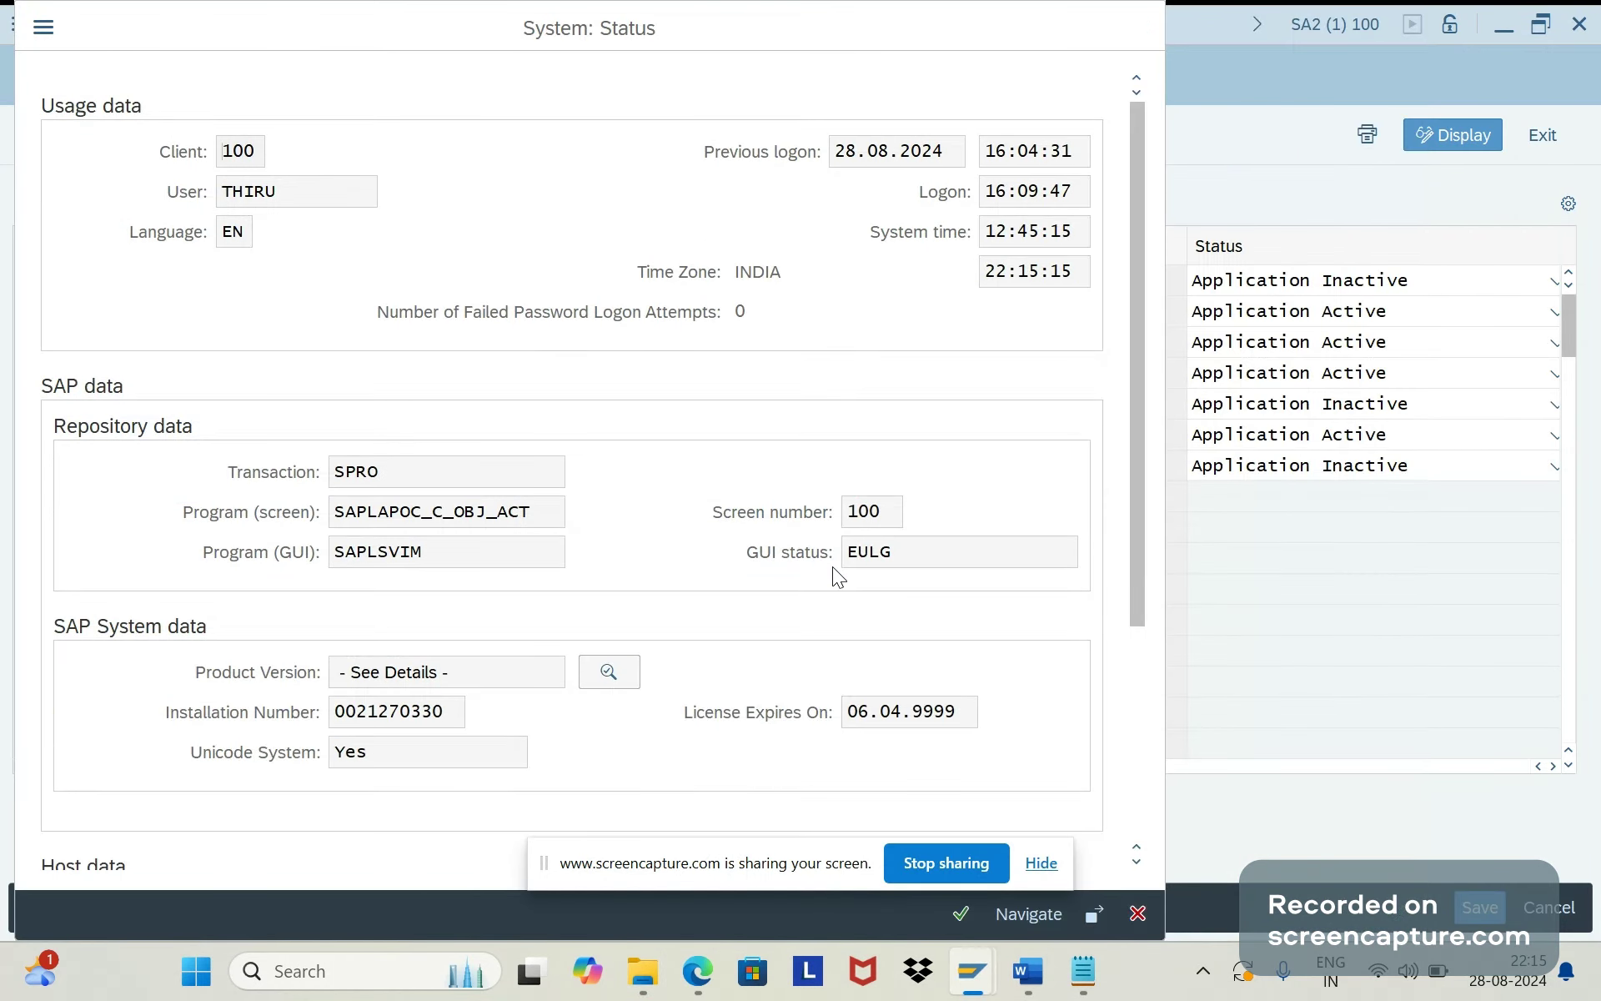
pyautogui.press('Return')
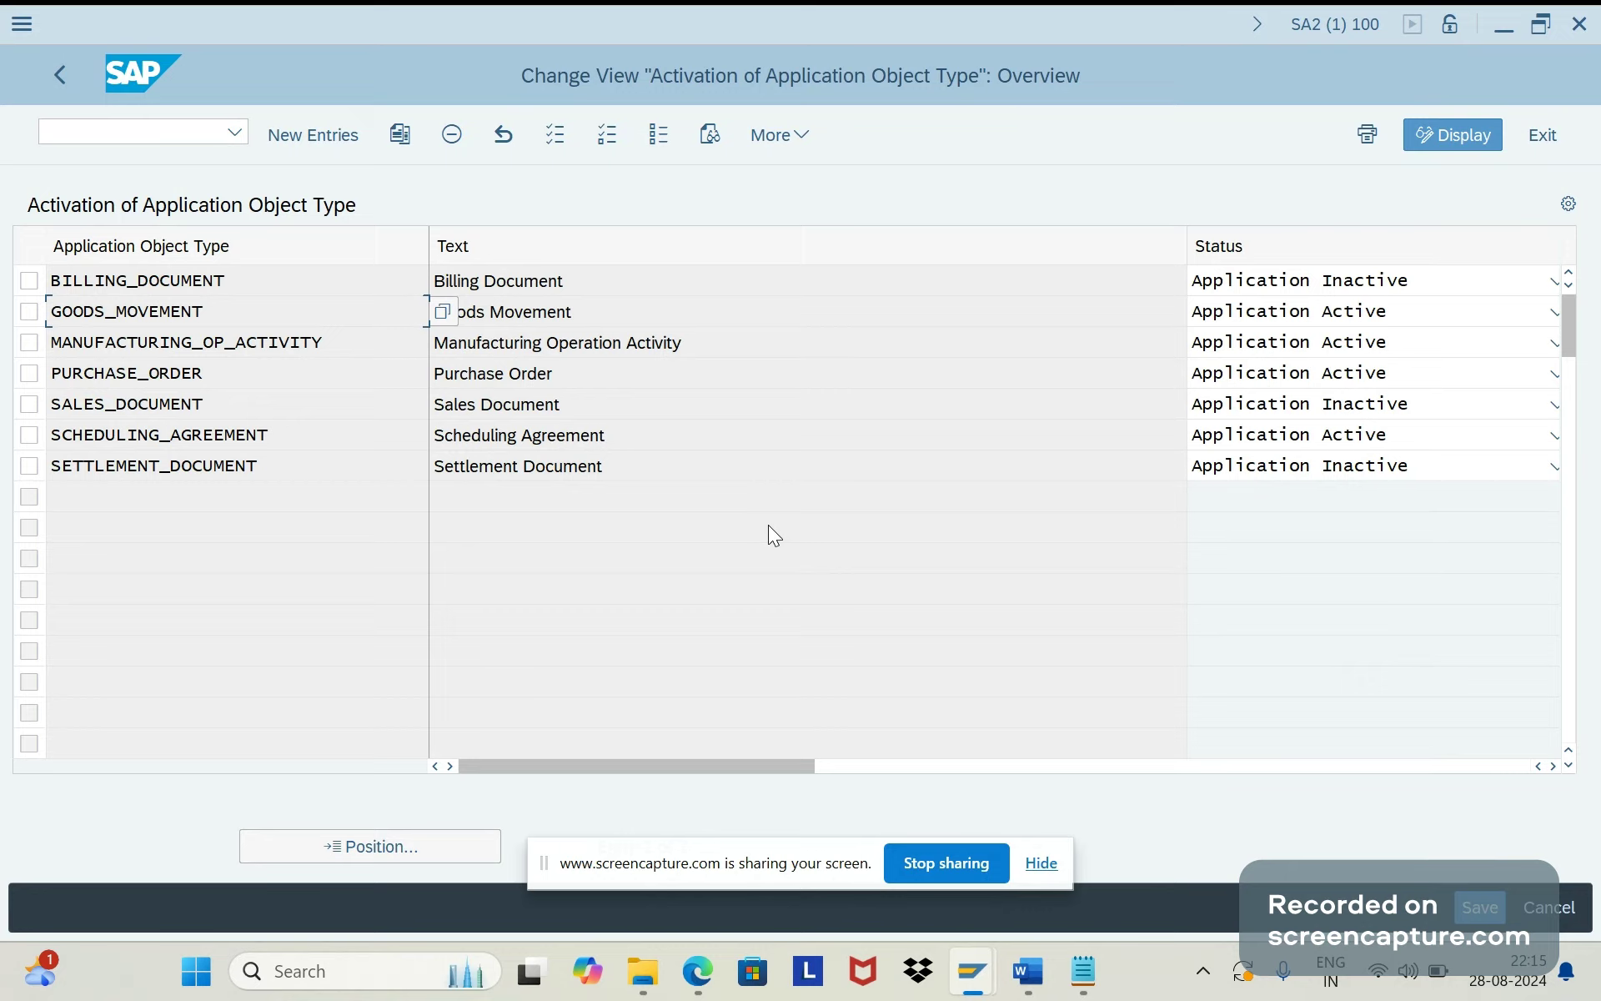
# Start the BRFplus workbench with transaction /nbrf+
pyautogui.click(131, 129)
pyautogui.write('/n')
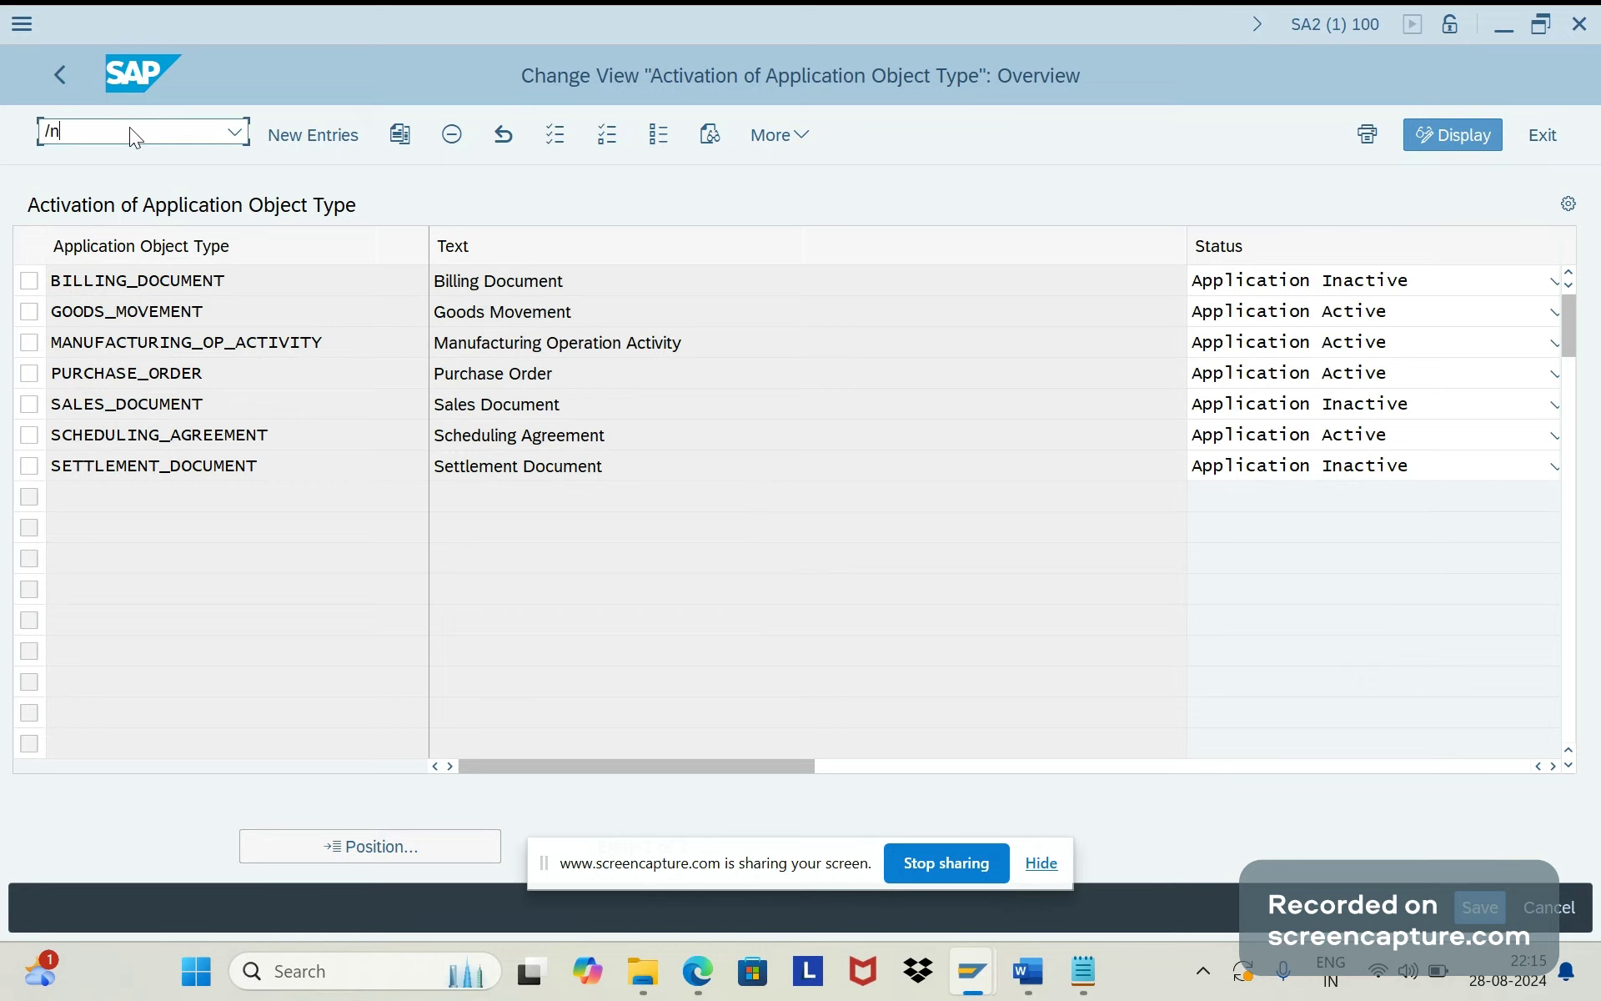
pyautogui.write('brf+')
pyautogui.press('Return')
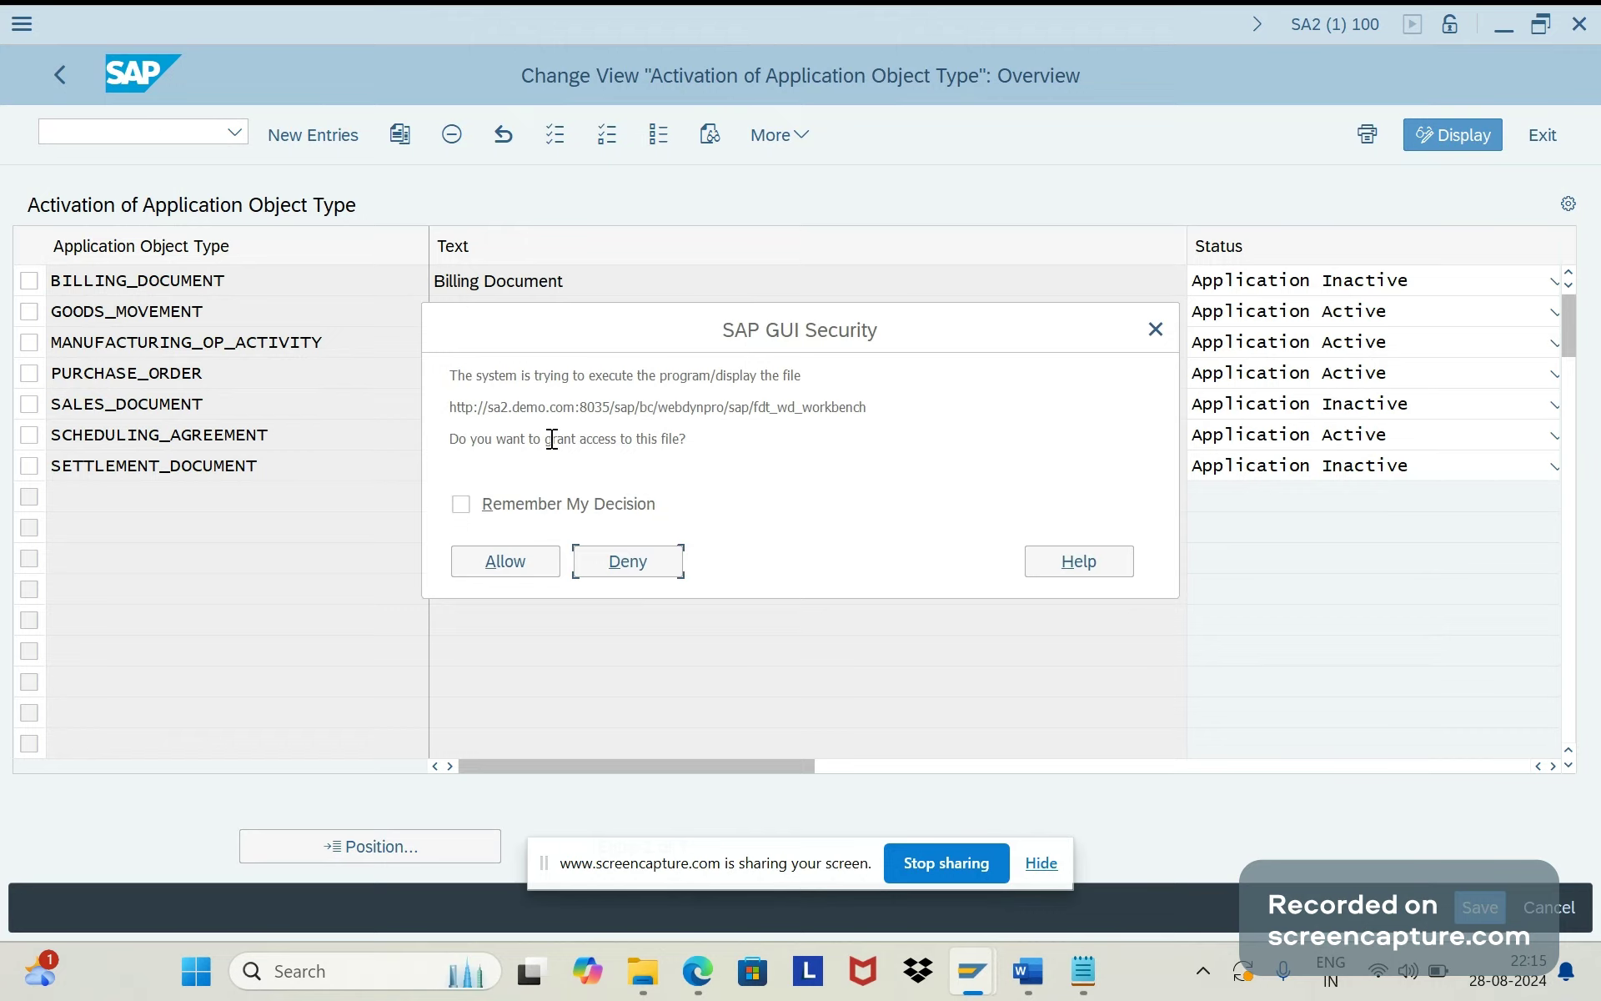
# Copy the fdt_wd_workbench web address from the SAP GUI Security prompt
pyautogui.tripleClick(667, 395)
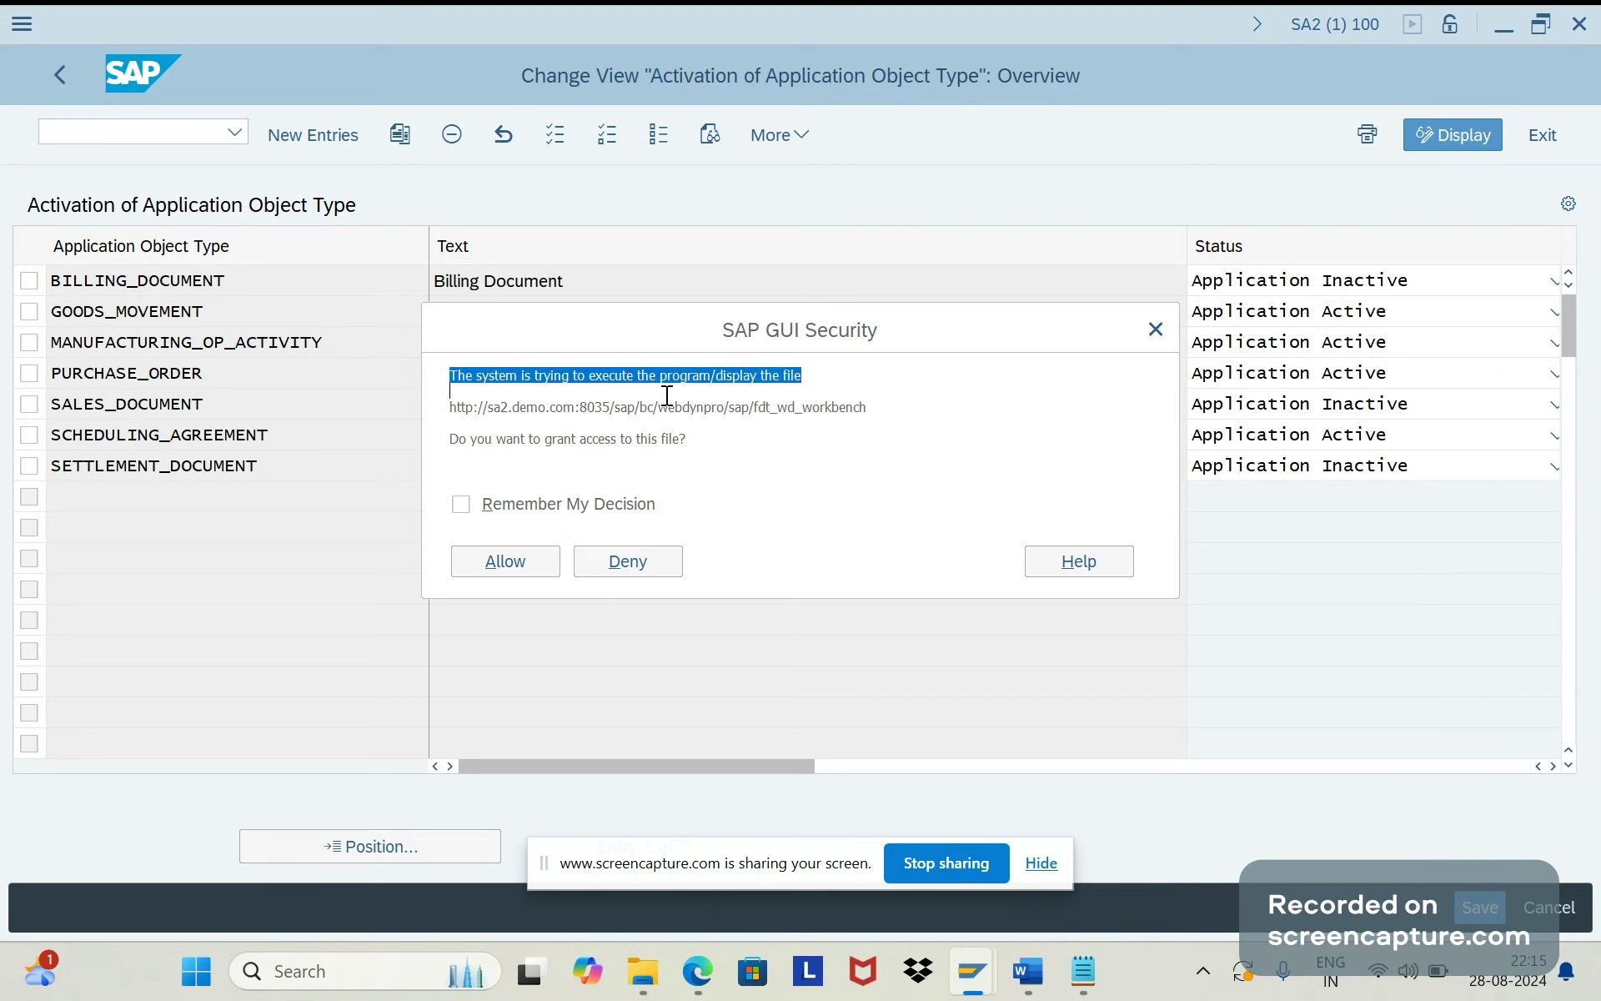
pyautogui.click(863, 417)
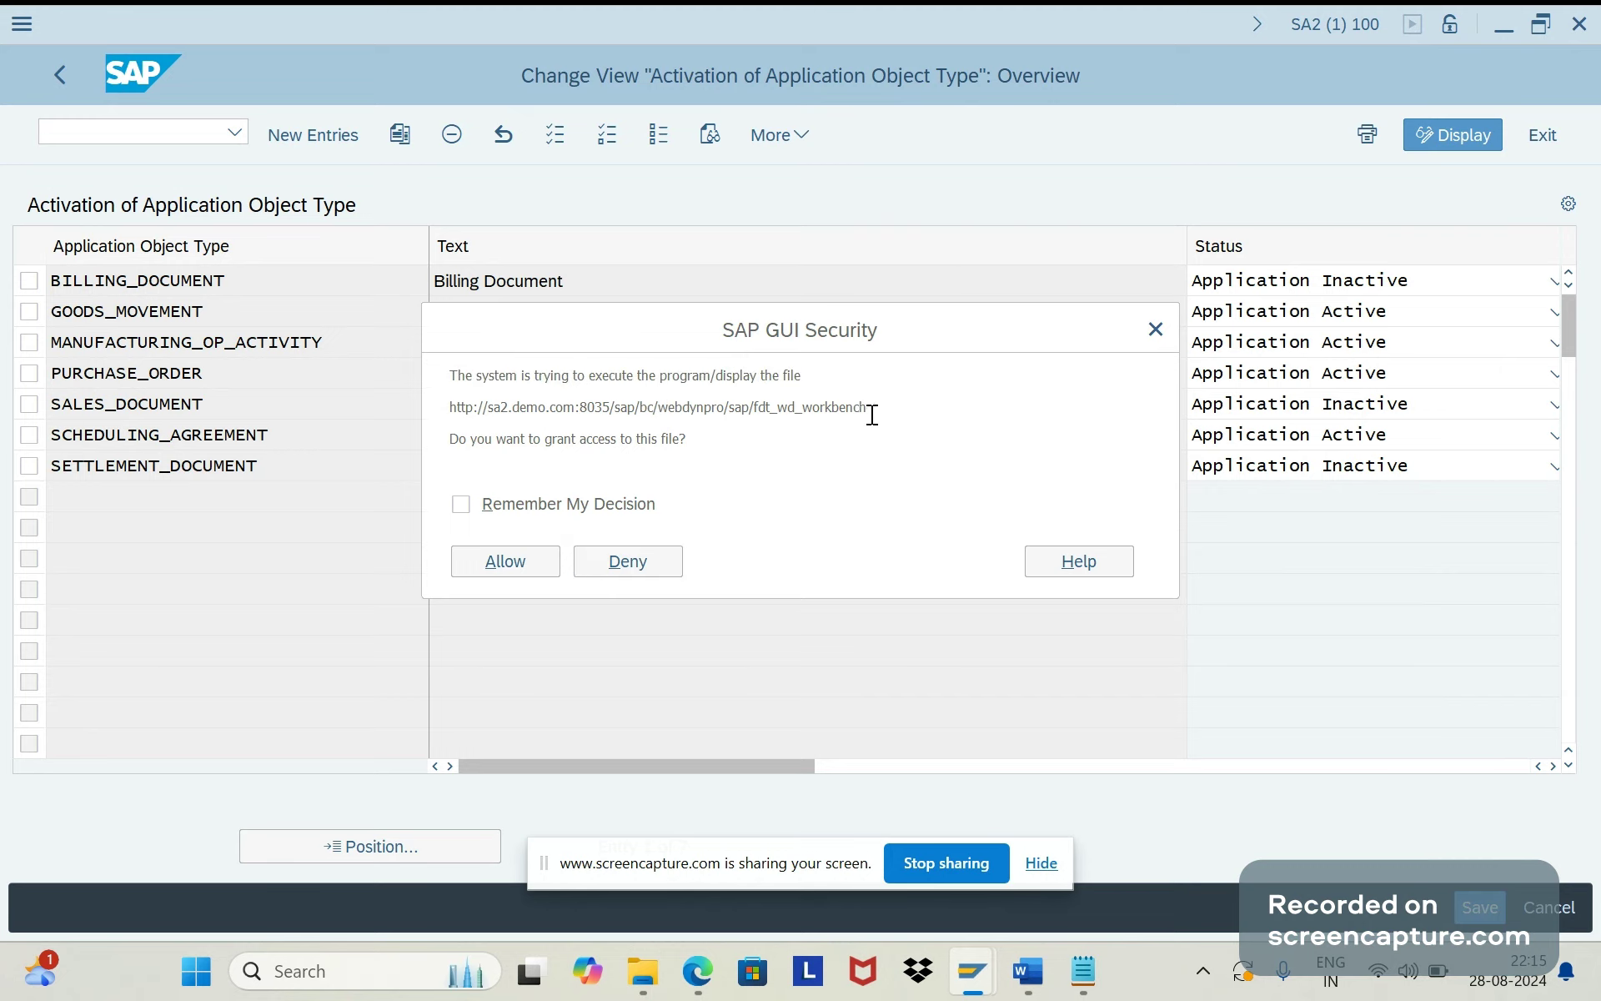
pyautogui.moveTo(871, 414); pyautogui.dragTo(449, 408)
pyautogui.hotkey('ctrl', 'c')
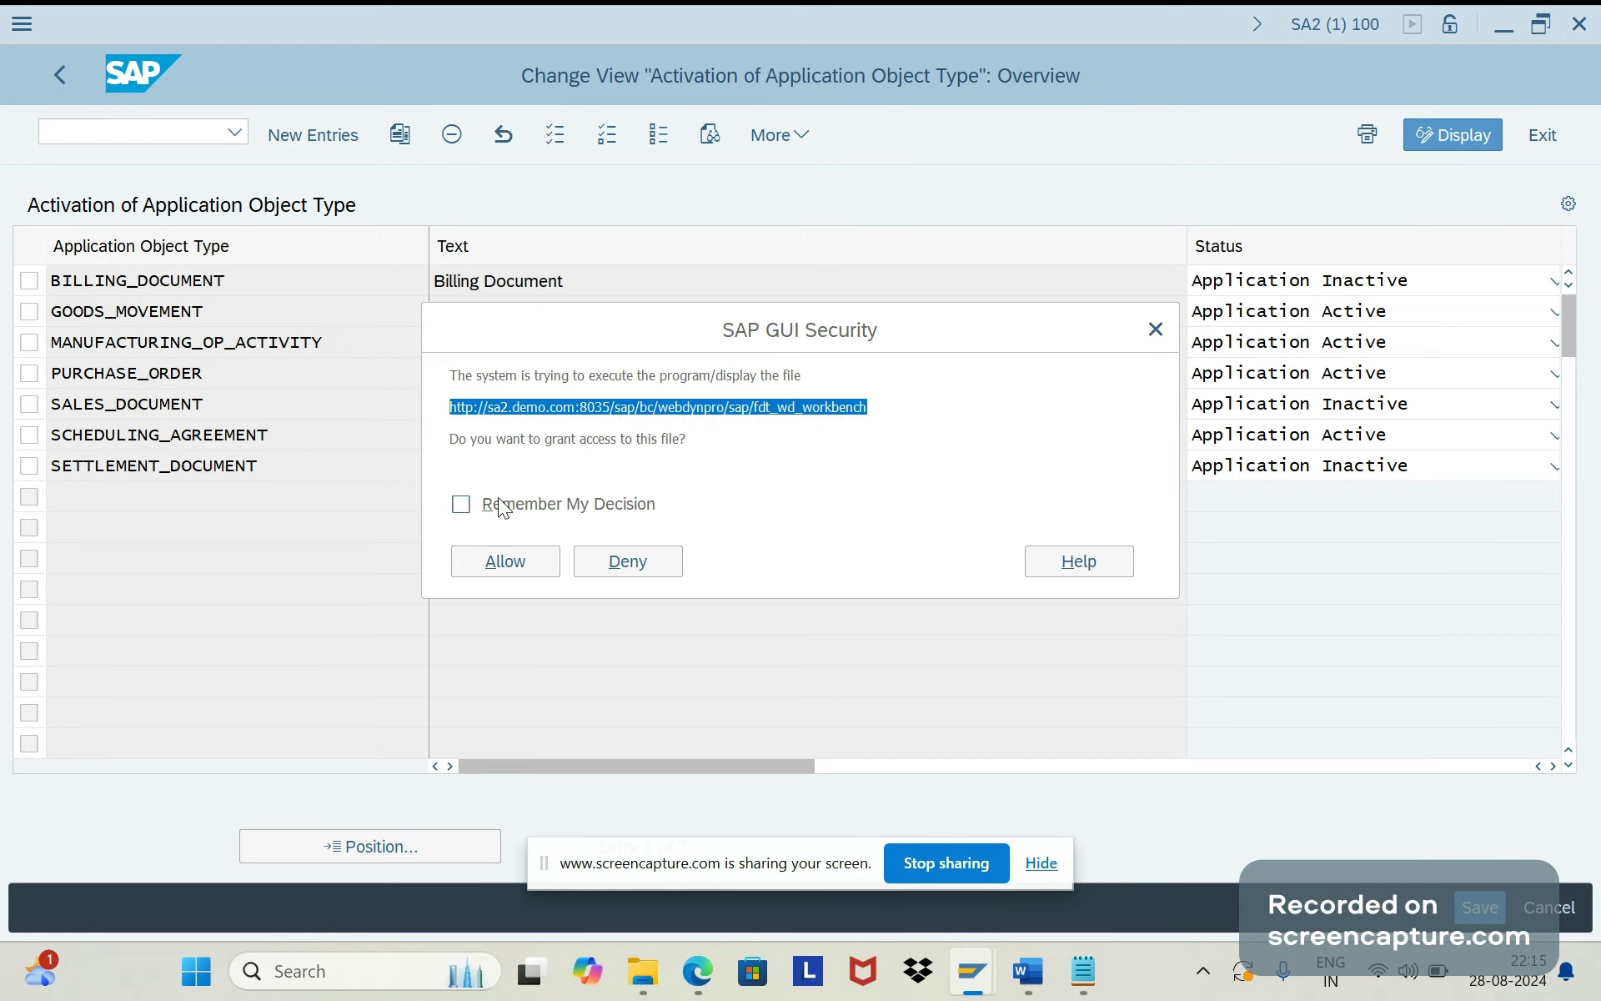
# Allow access to the workbench and replace the opened Edge page's address with the copied URL
pyautogui.click(498, 563)
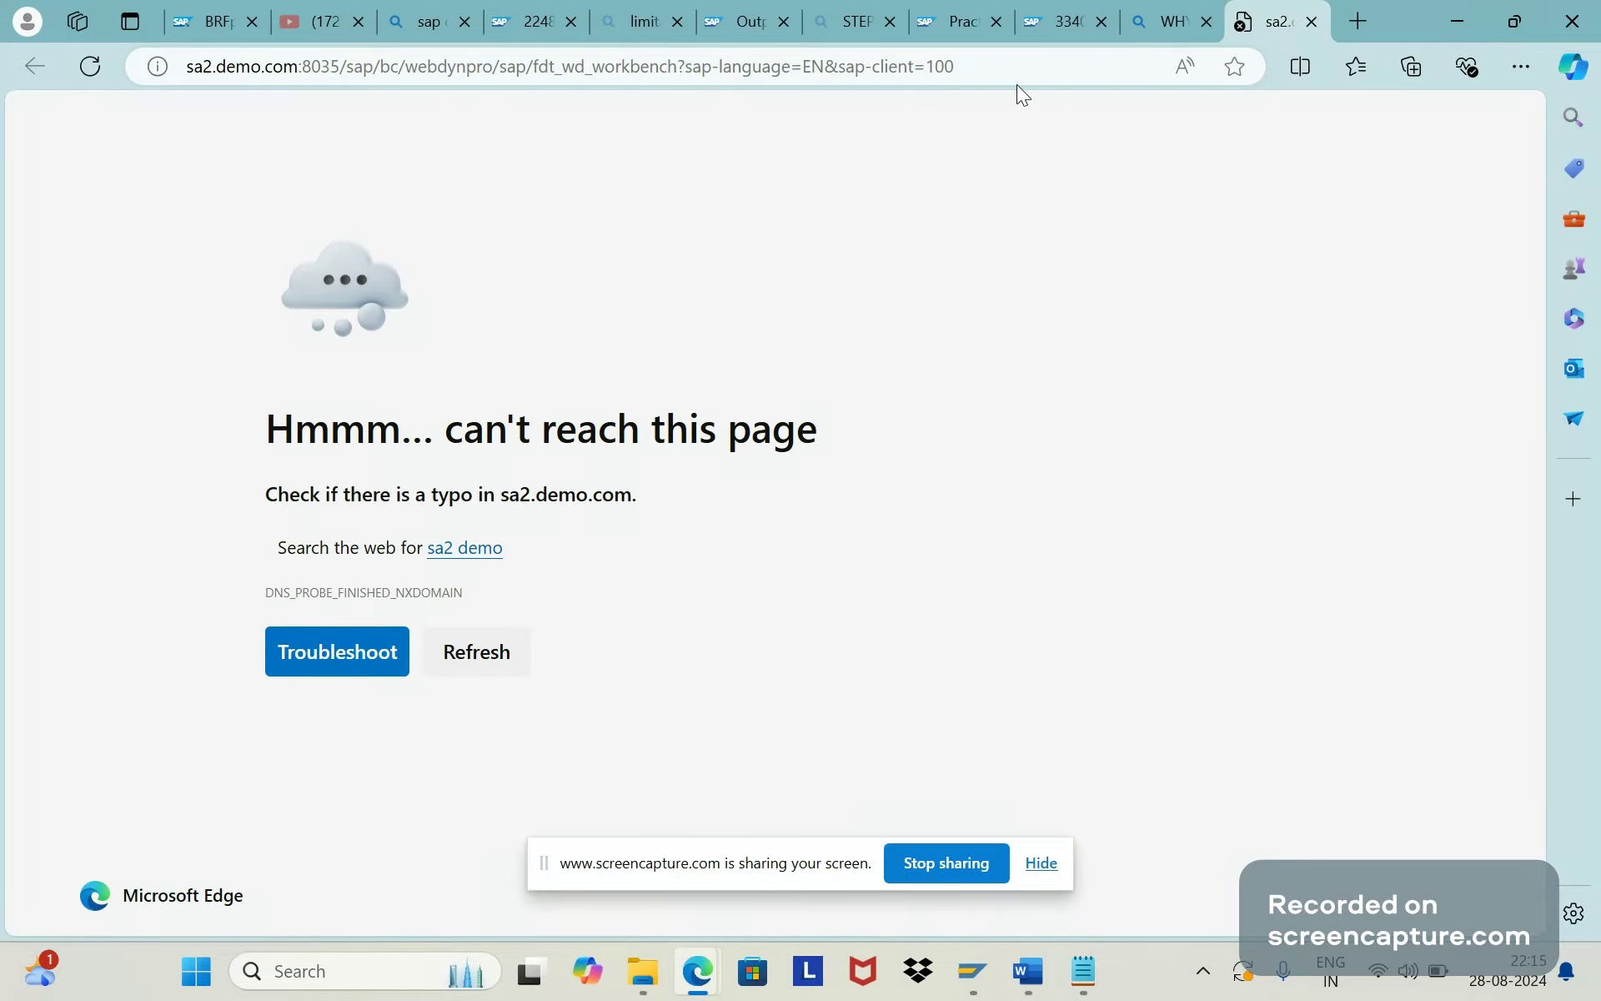
pyautogui.click(921, 68)
pyautogui.hotkey('ctrl', 'v')
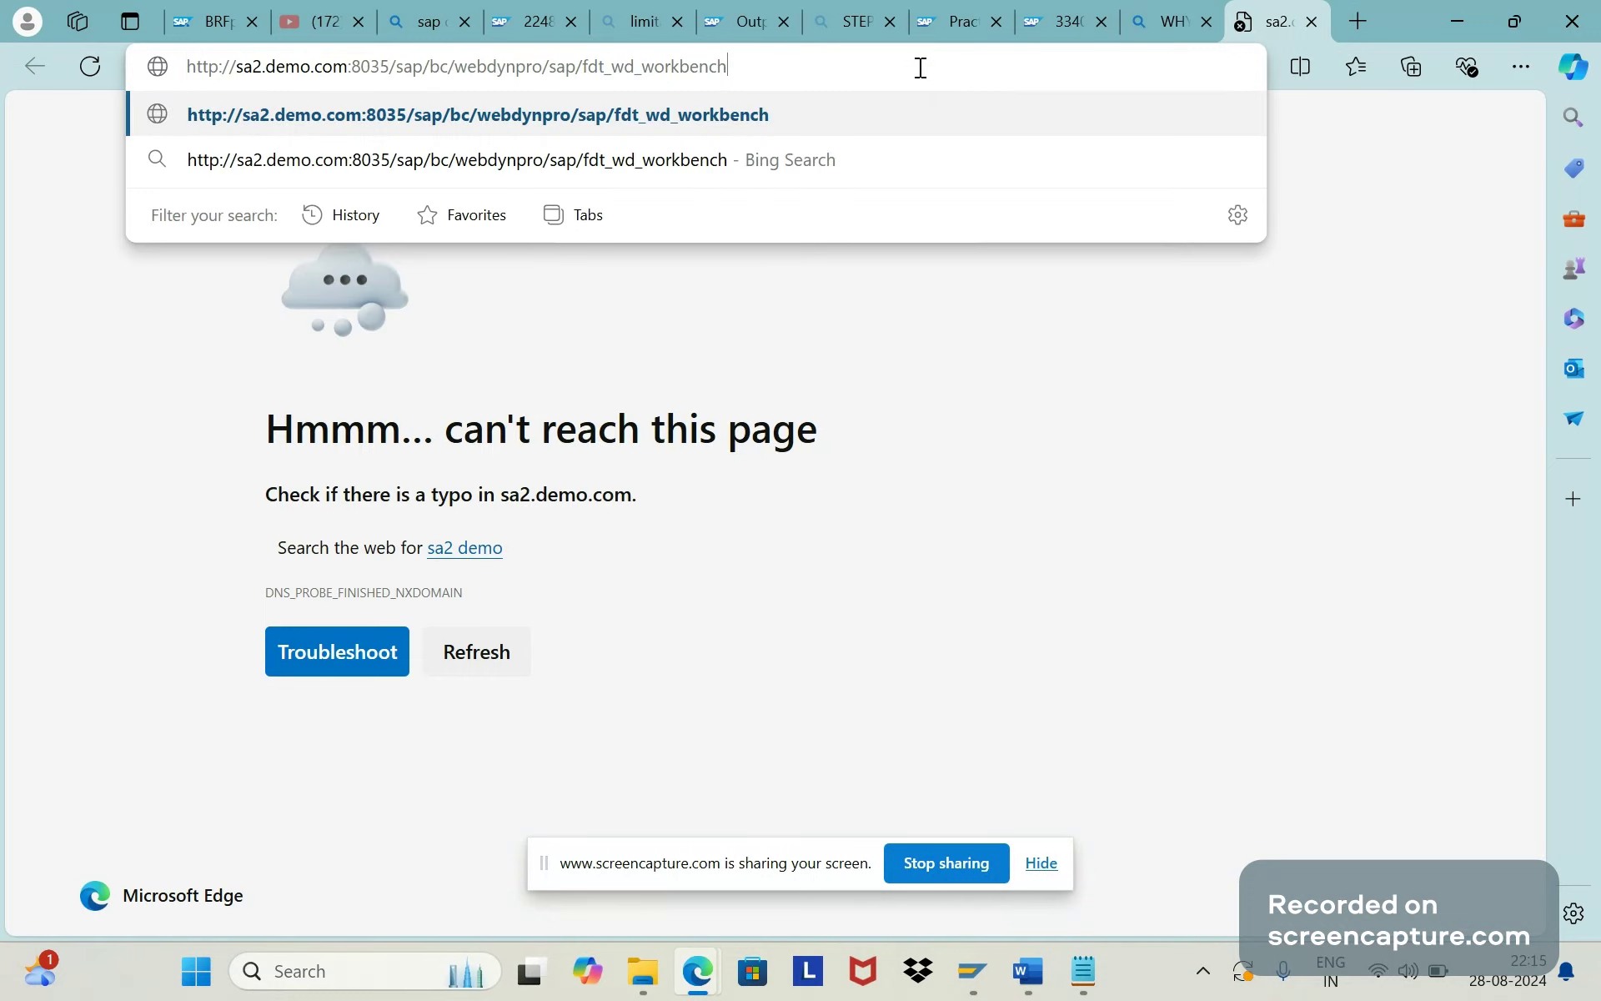
# Copy the server IP address from the BRF+ URL in the Notepad notes and return to Edge
pyautogui.click(1085, 973)
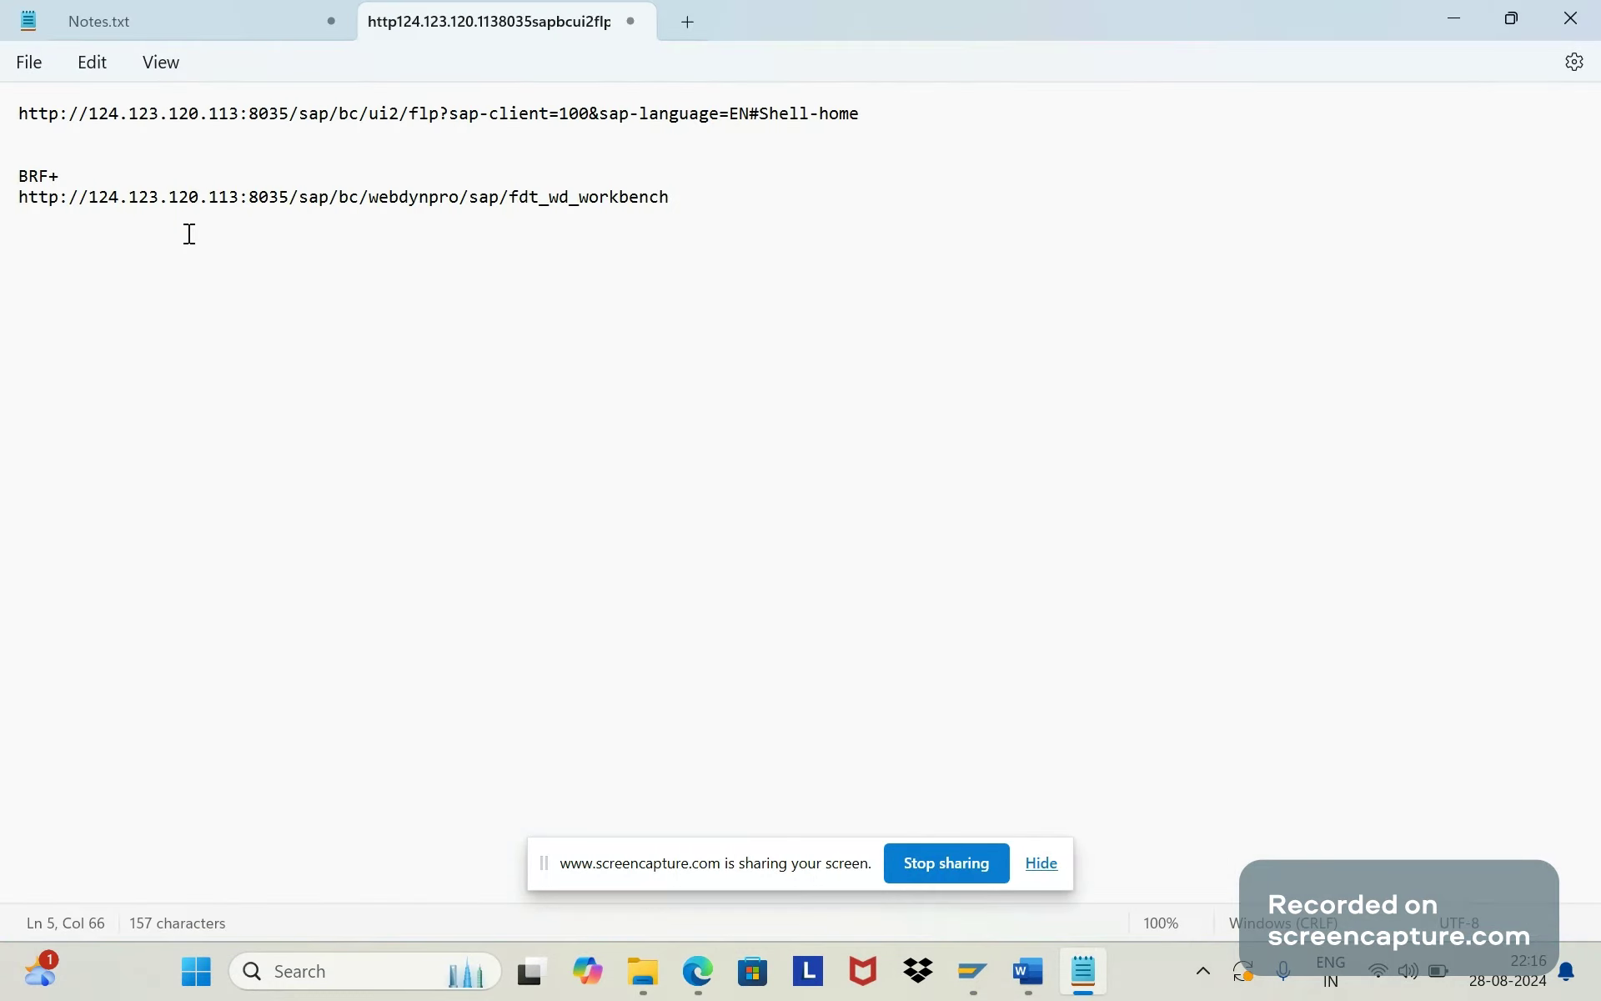
pyautogui.moveTo(240, 202); pyautogui.dragTo(19, 199)
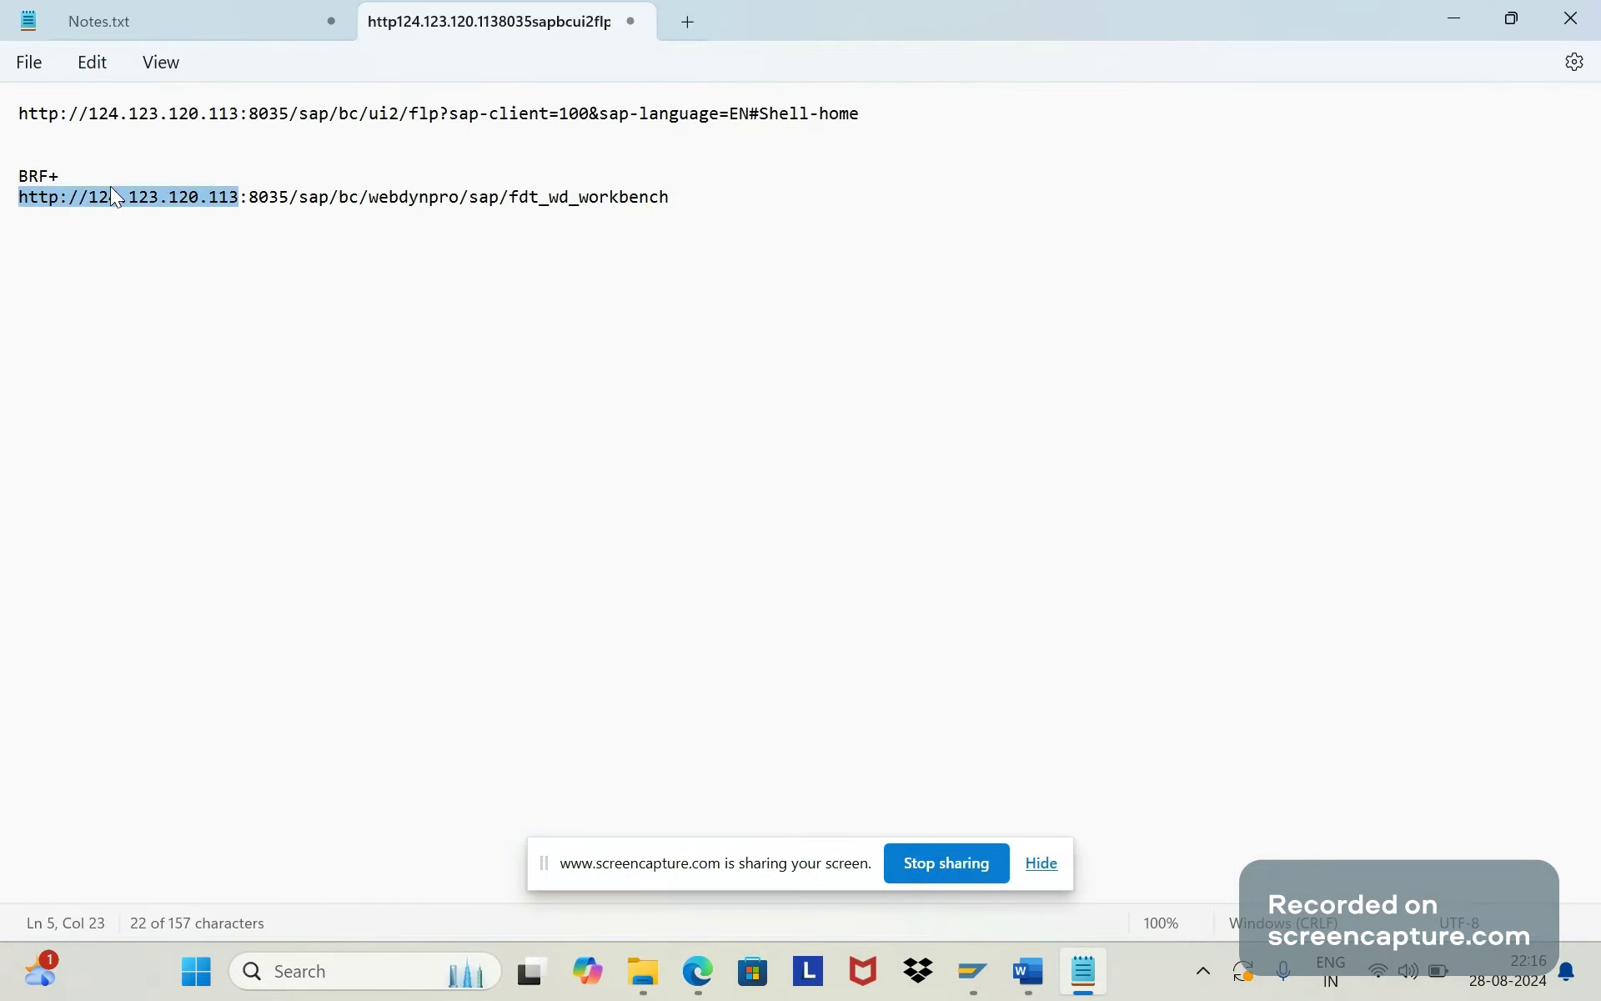
pyautogui.keyDown('shift'); pyautogui.click(92, 199); pyautogui.keyUp('shift')
pyautogui.hotkey('ctrl', 'c')
pyautogui.hotkey('alt', 'Tab')
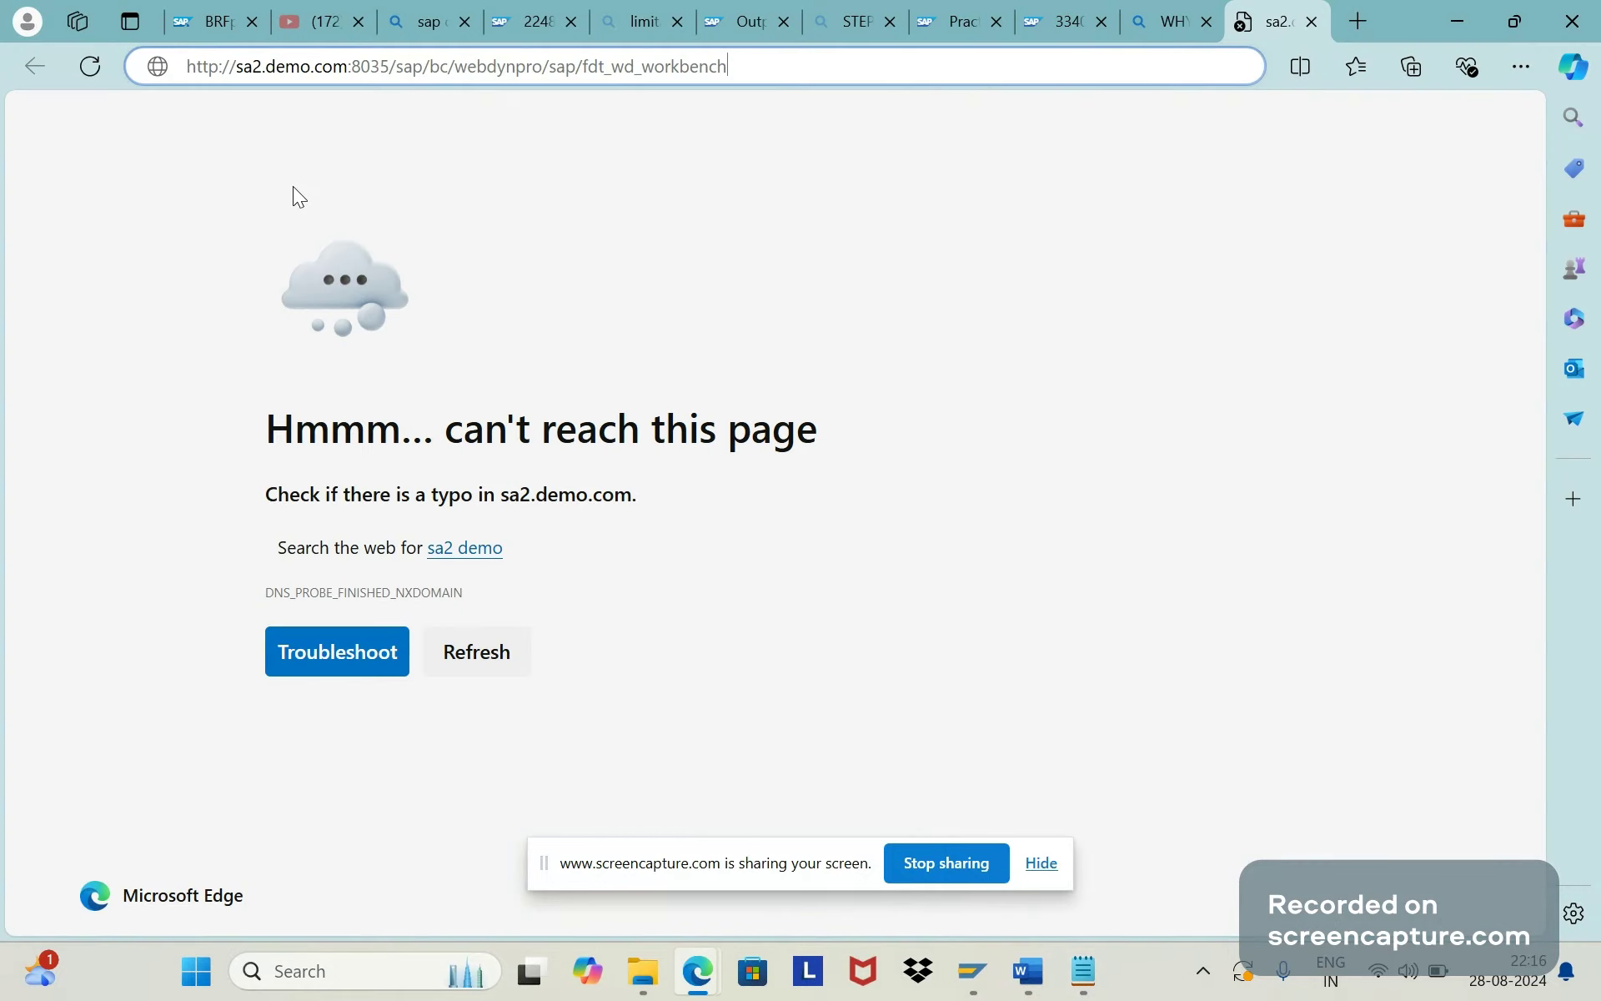
# Replace the host name sa2.demo.com in the workbench URL with the copied server IP address and load the page
pyautogui.click(346, 67)
pyautogui.press('BackSpace')
pyautogui.press('BackSpace')
pyautogui.press('BackSpace')
pyautogui.press('BackSpace')
pyautogui.press('BackSpace')
pyautogui.press('BackSpace')
pyautogui.press('BackSpace')
pyautogui.press('BackSpace')
pyautogui.press('BackSpace')
pyautogui.press('BackSpace')
pyautogui.press('BackSpace')
pyautogui.press('BackSpace')
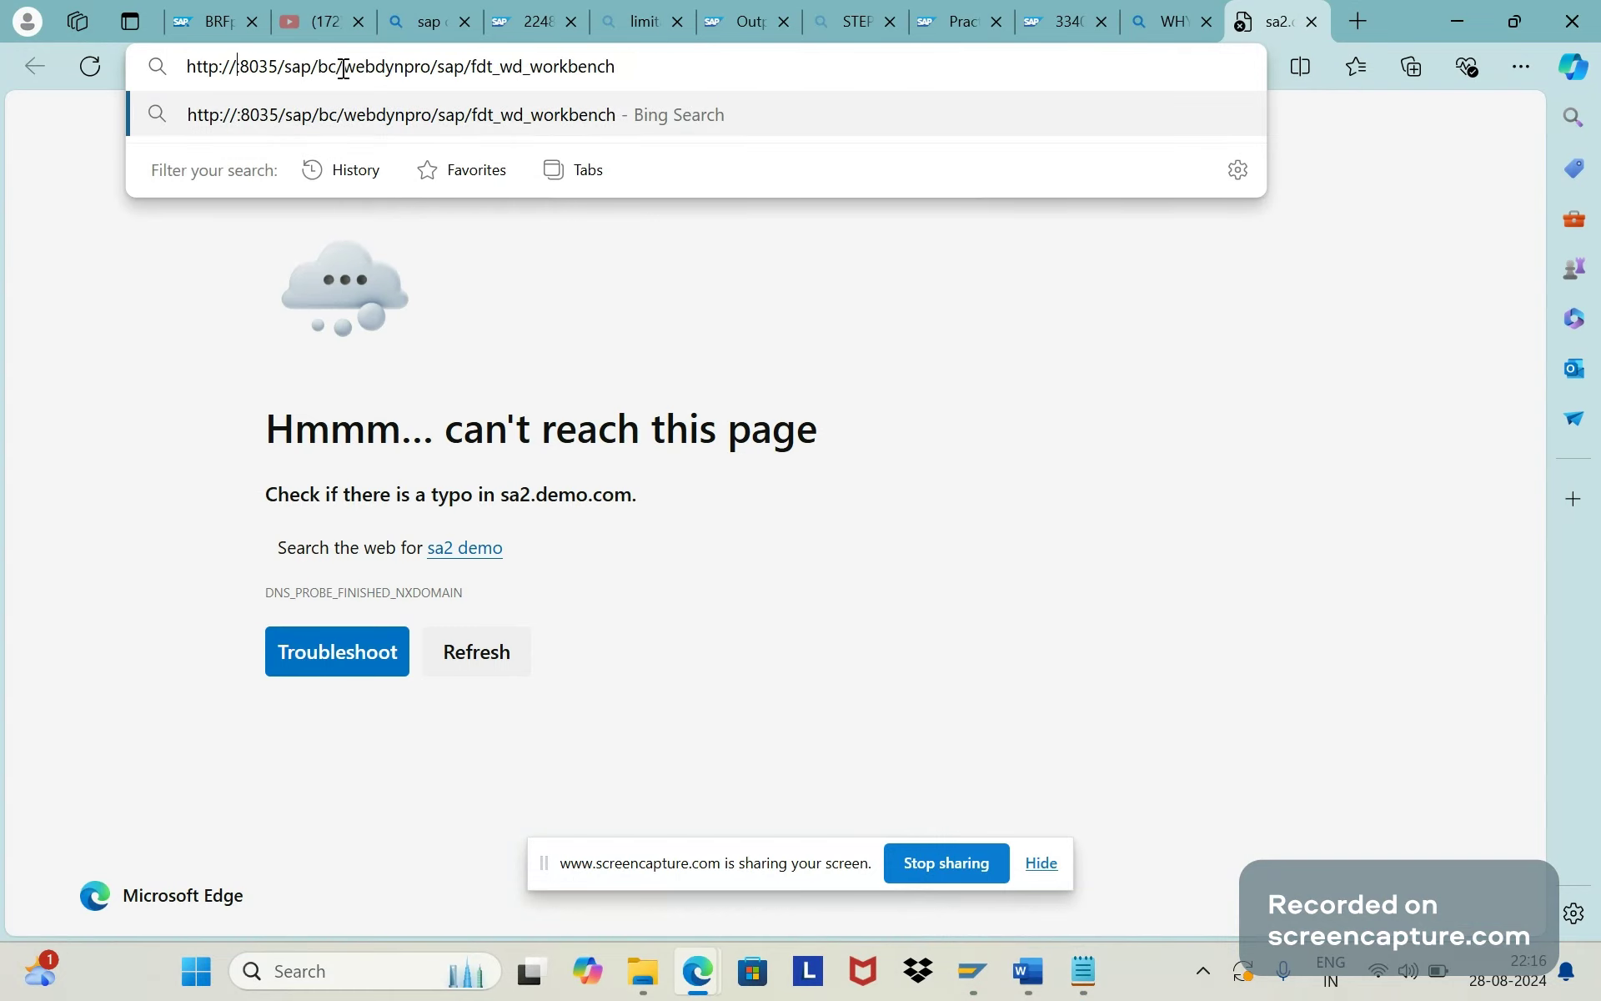
pyautogui.hotkey('ctrl', 'v')
pyautogui.press('Return')
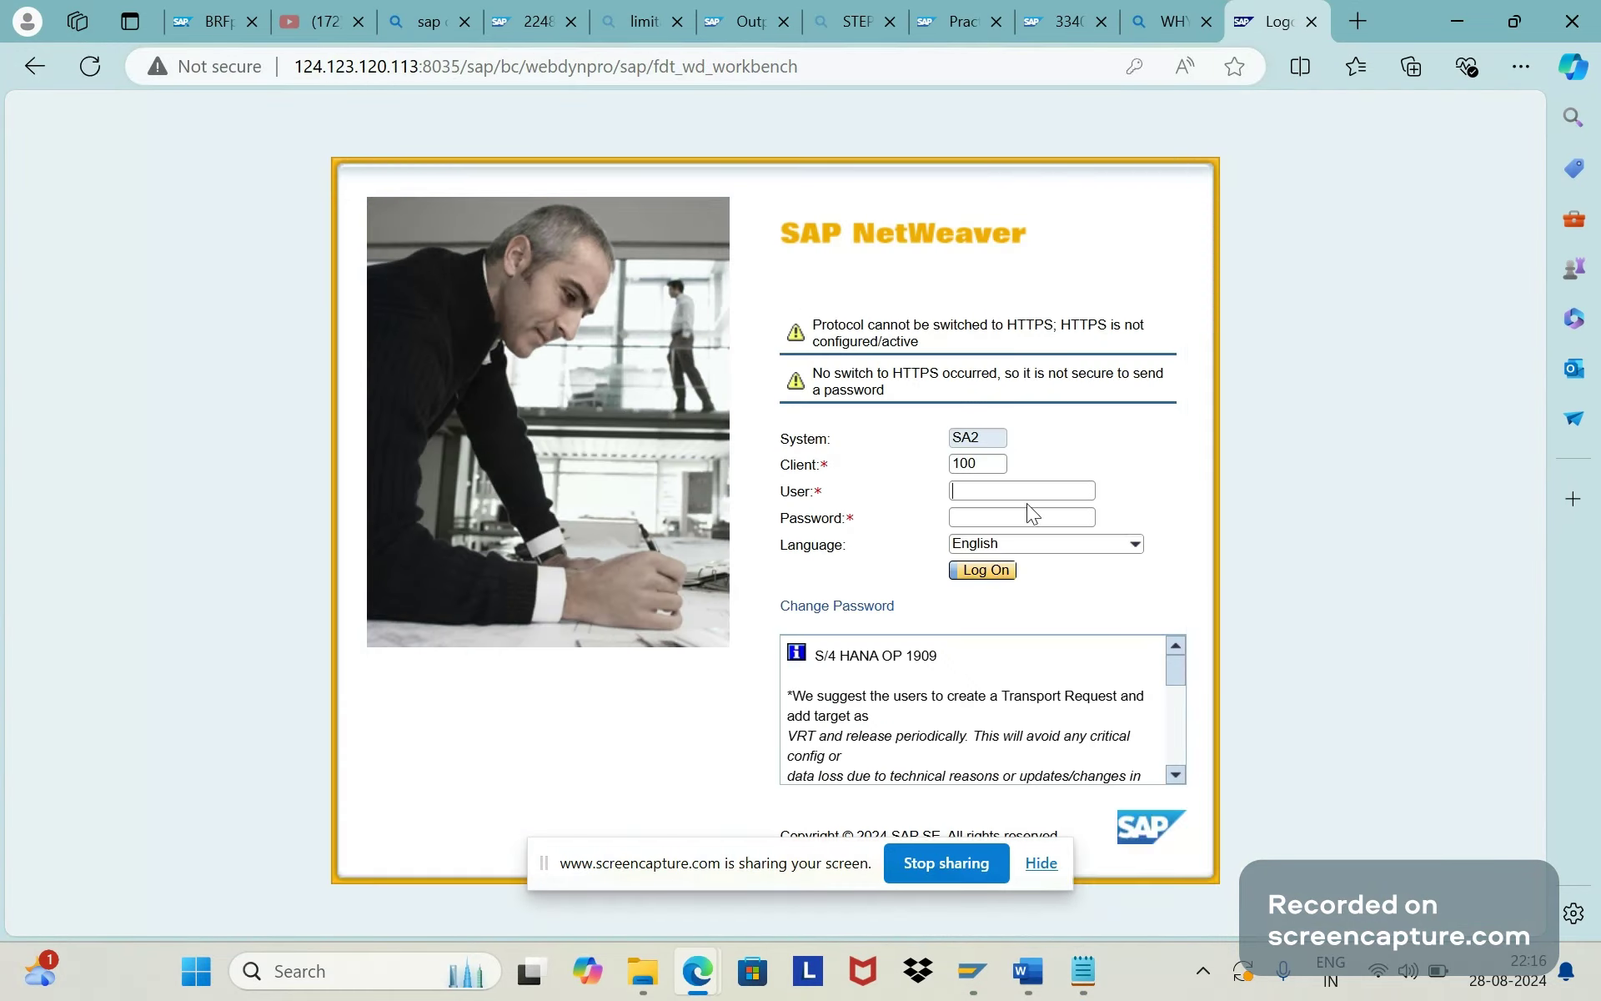
# Enter the user name and account password on the SAP NetWeaver logon page and try to log on
pyautogui.write('thiru')
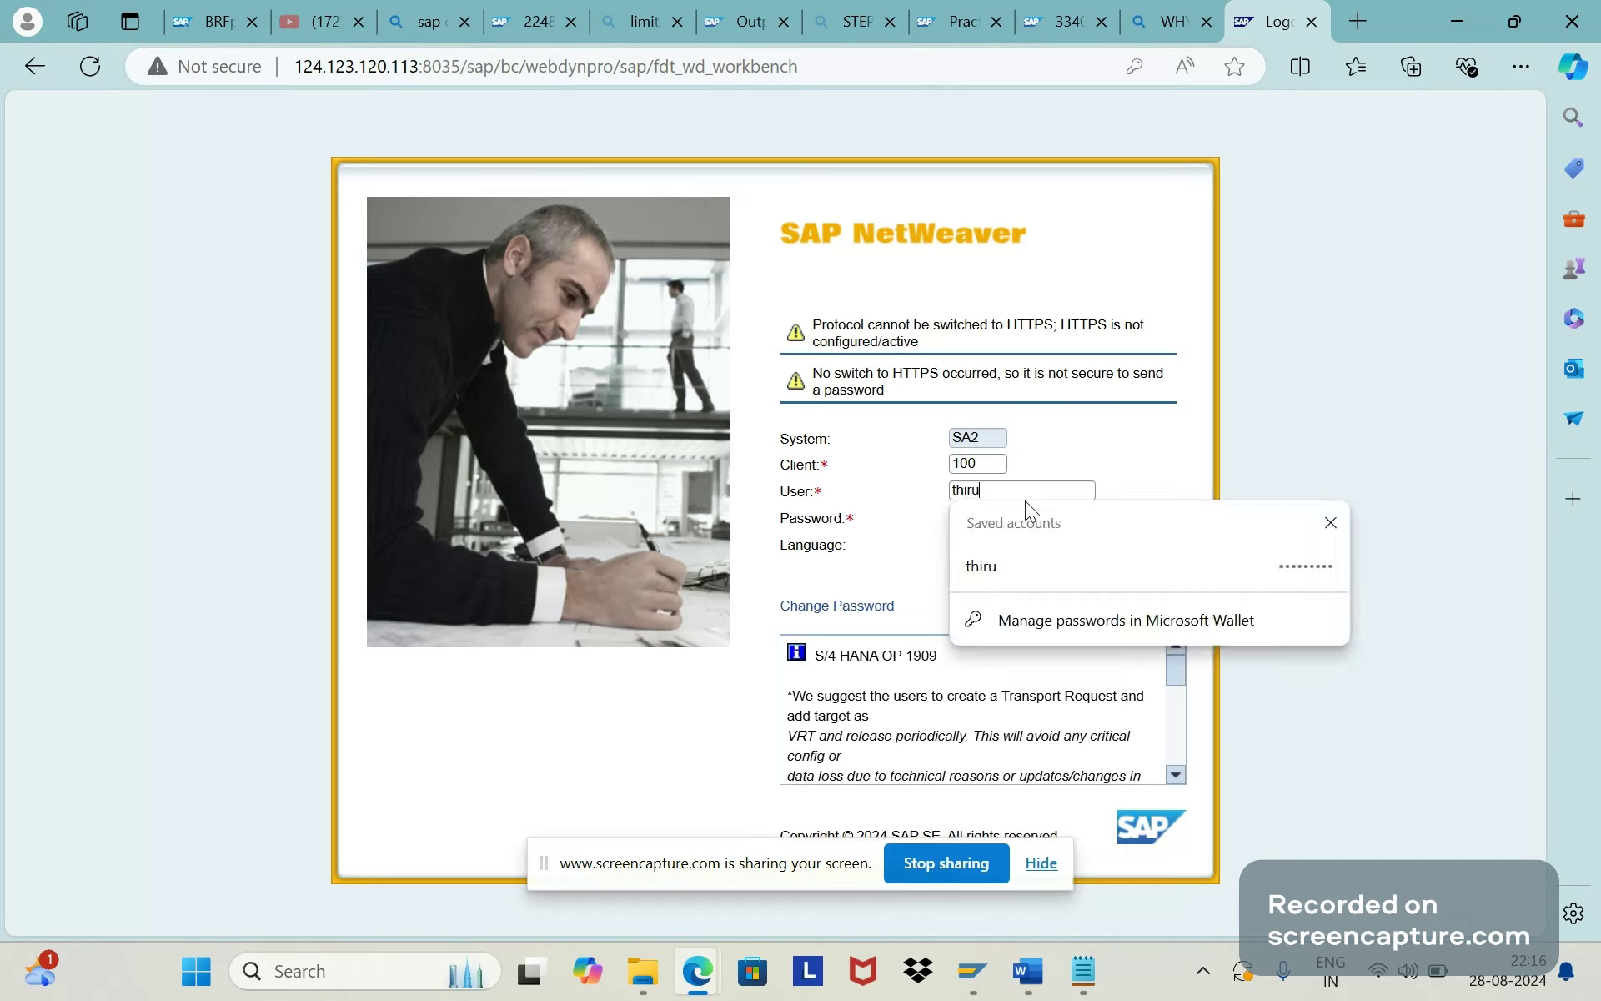
pyautogui.press('Escape')
pyautogui.press('Tab')
pyautogui.write('•')
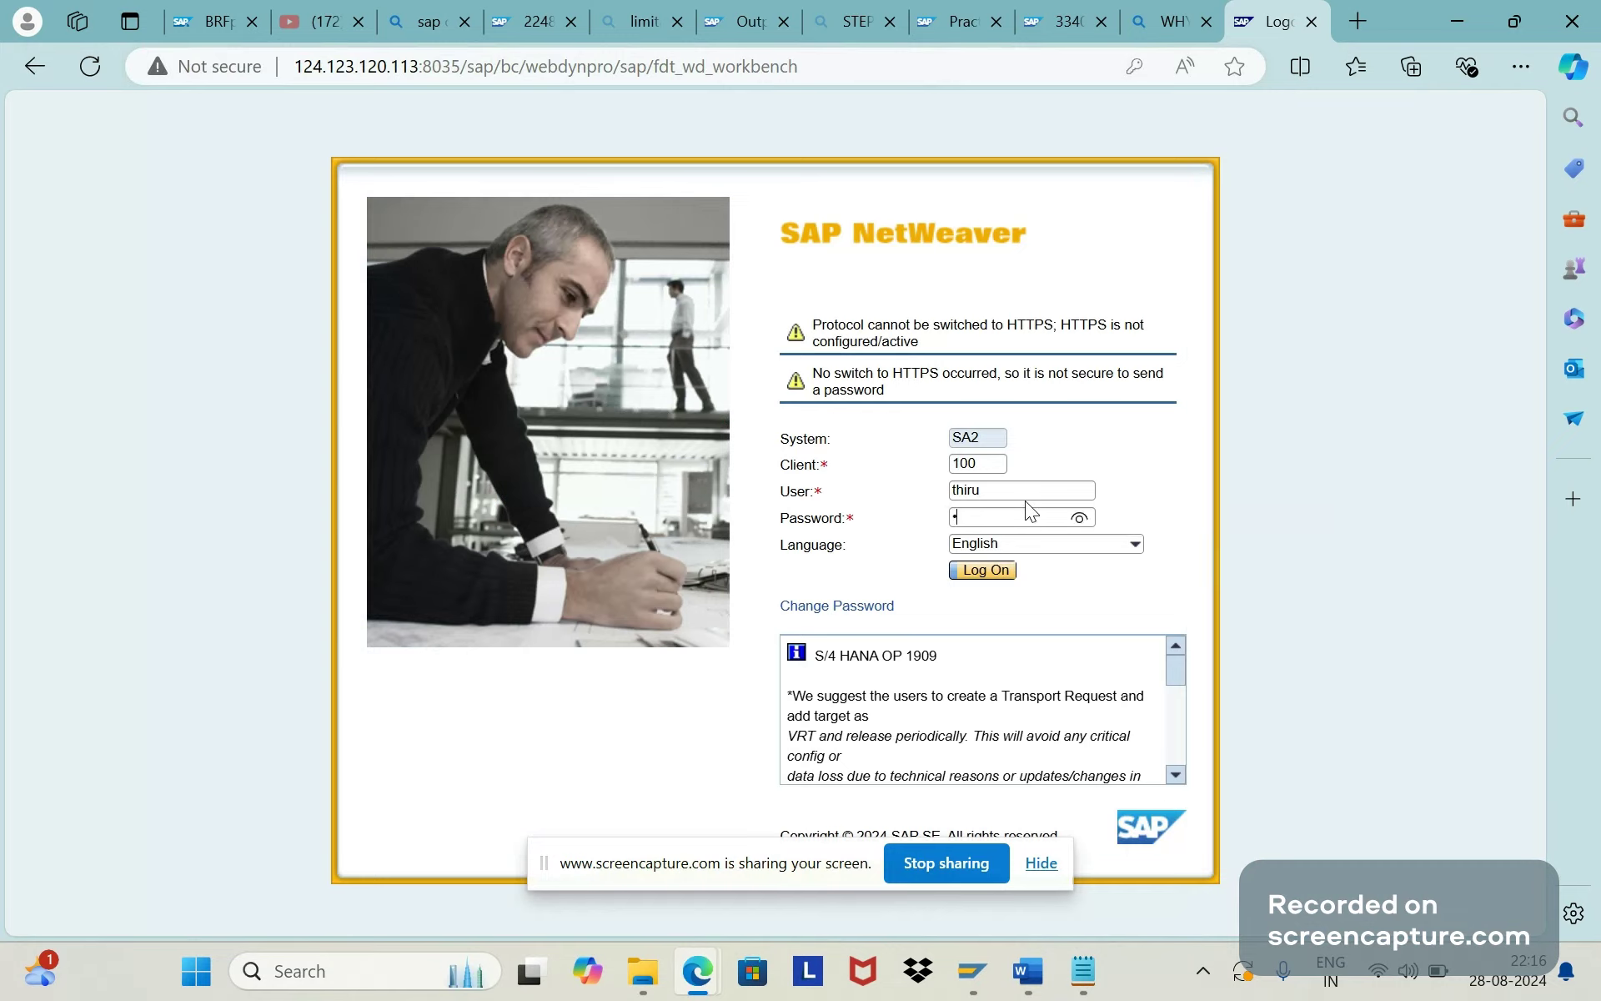
pyautogui.write('•••••••••')
pyautogui.press('Return')
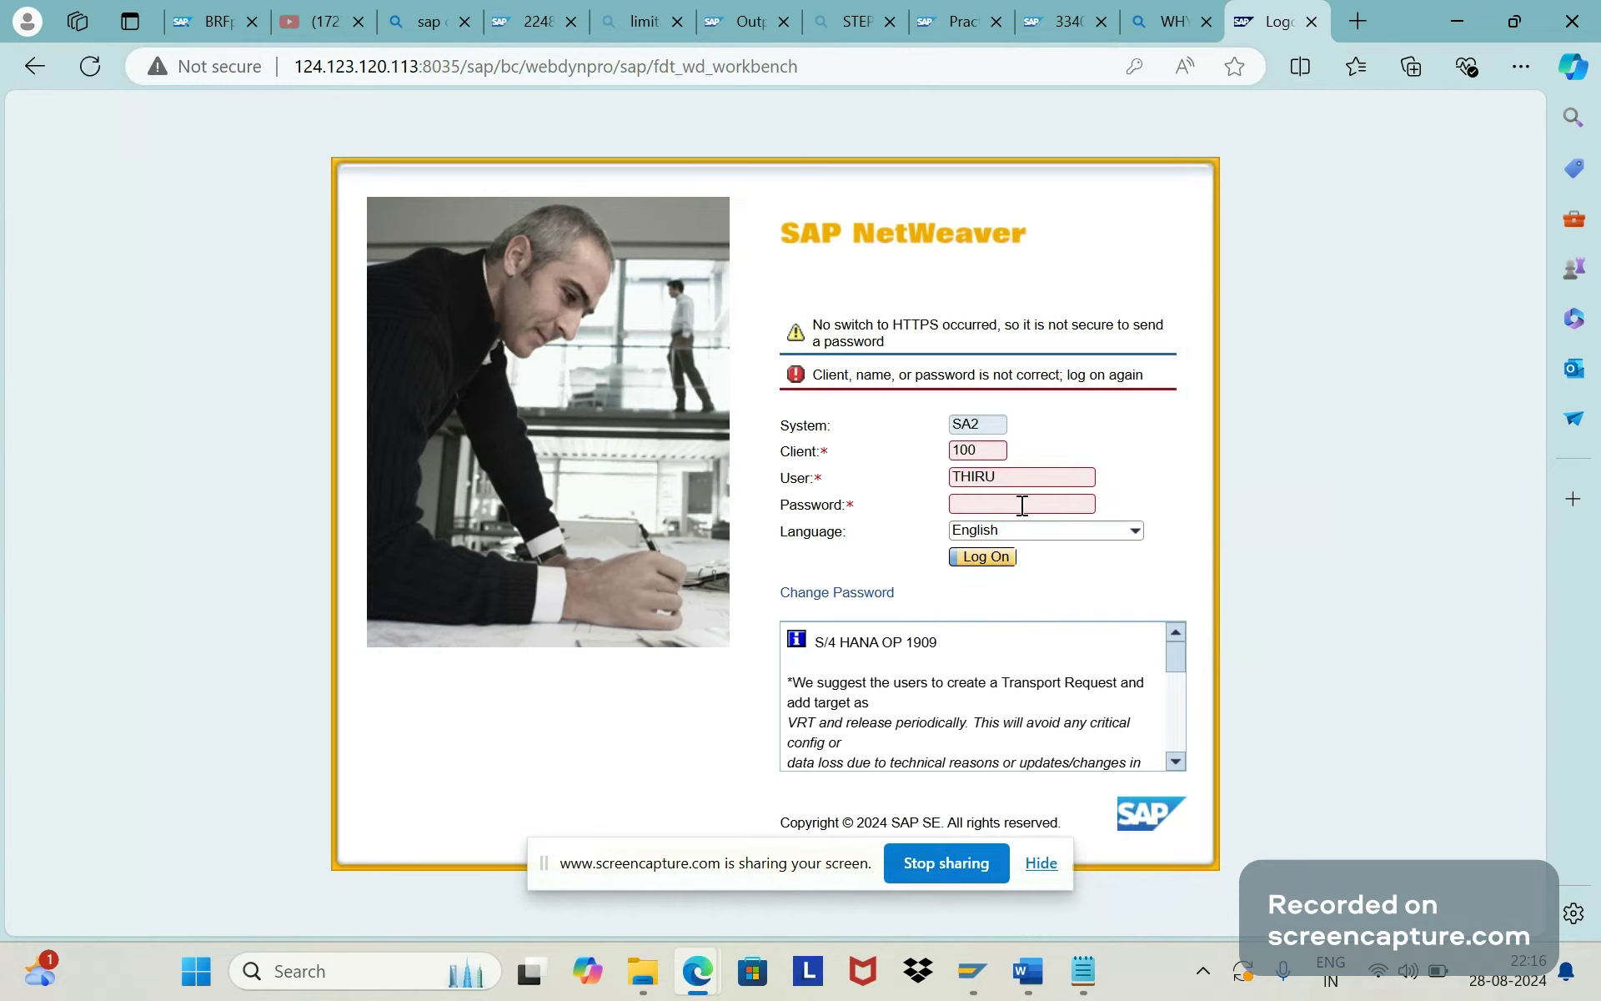
# Re-enter the account password, log on with the password saved in the browser, and continue to the BRFplus workbench
pyautogui.press('capslock')
pyautogui.write('W')
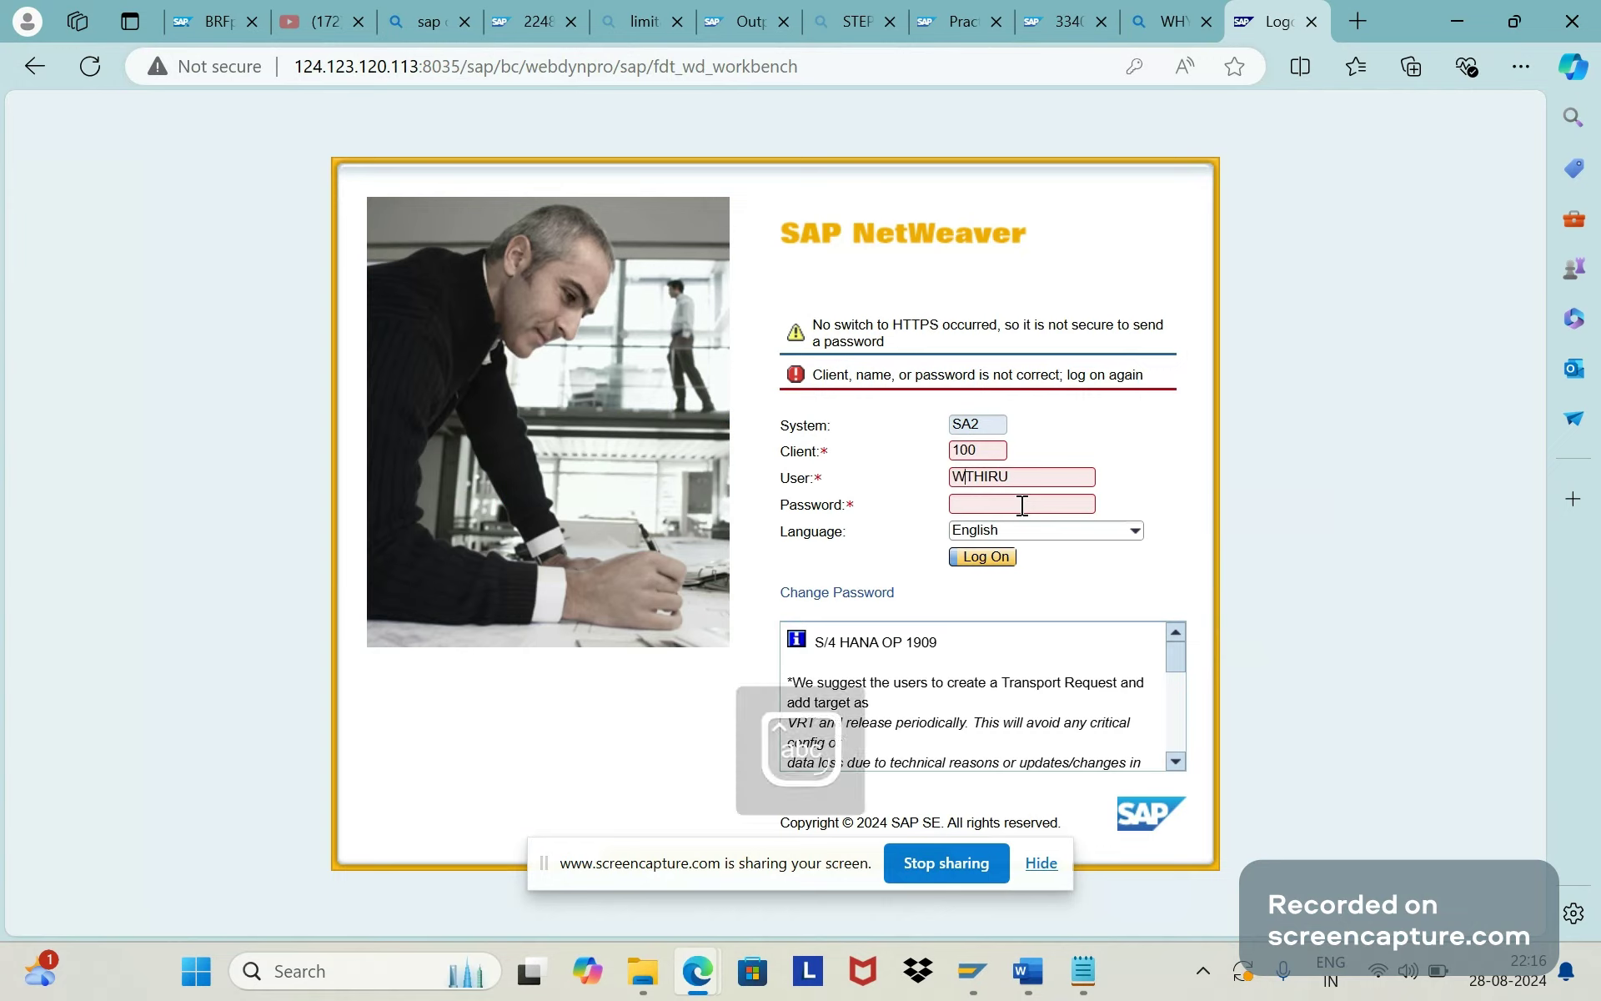
pyautogui.press('BackSpace')
pyautogui.click(1023, 506)
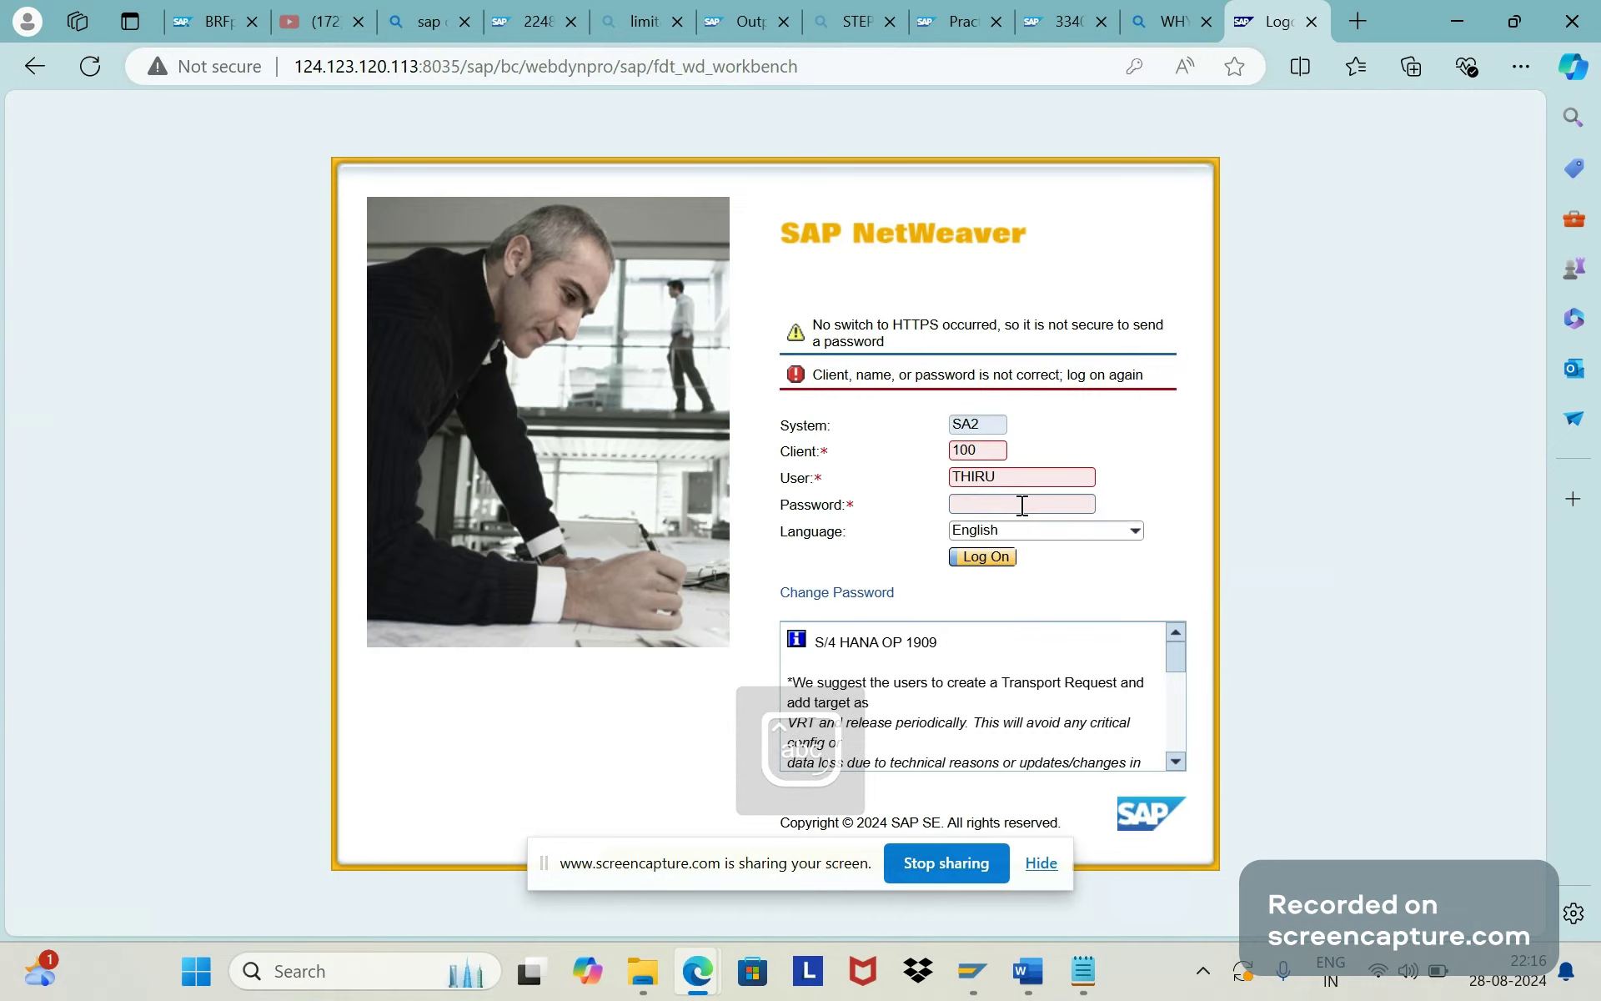
pyautogui.write('••')
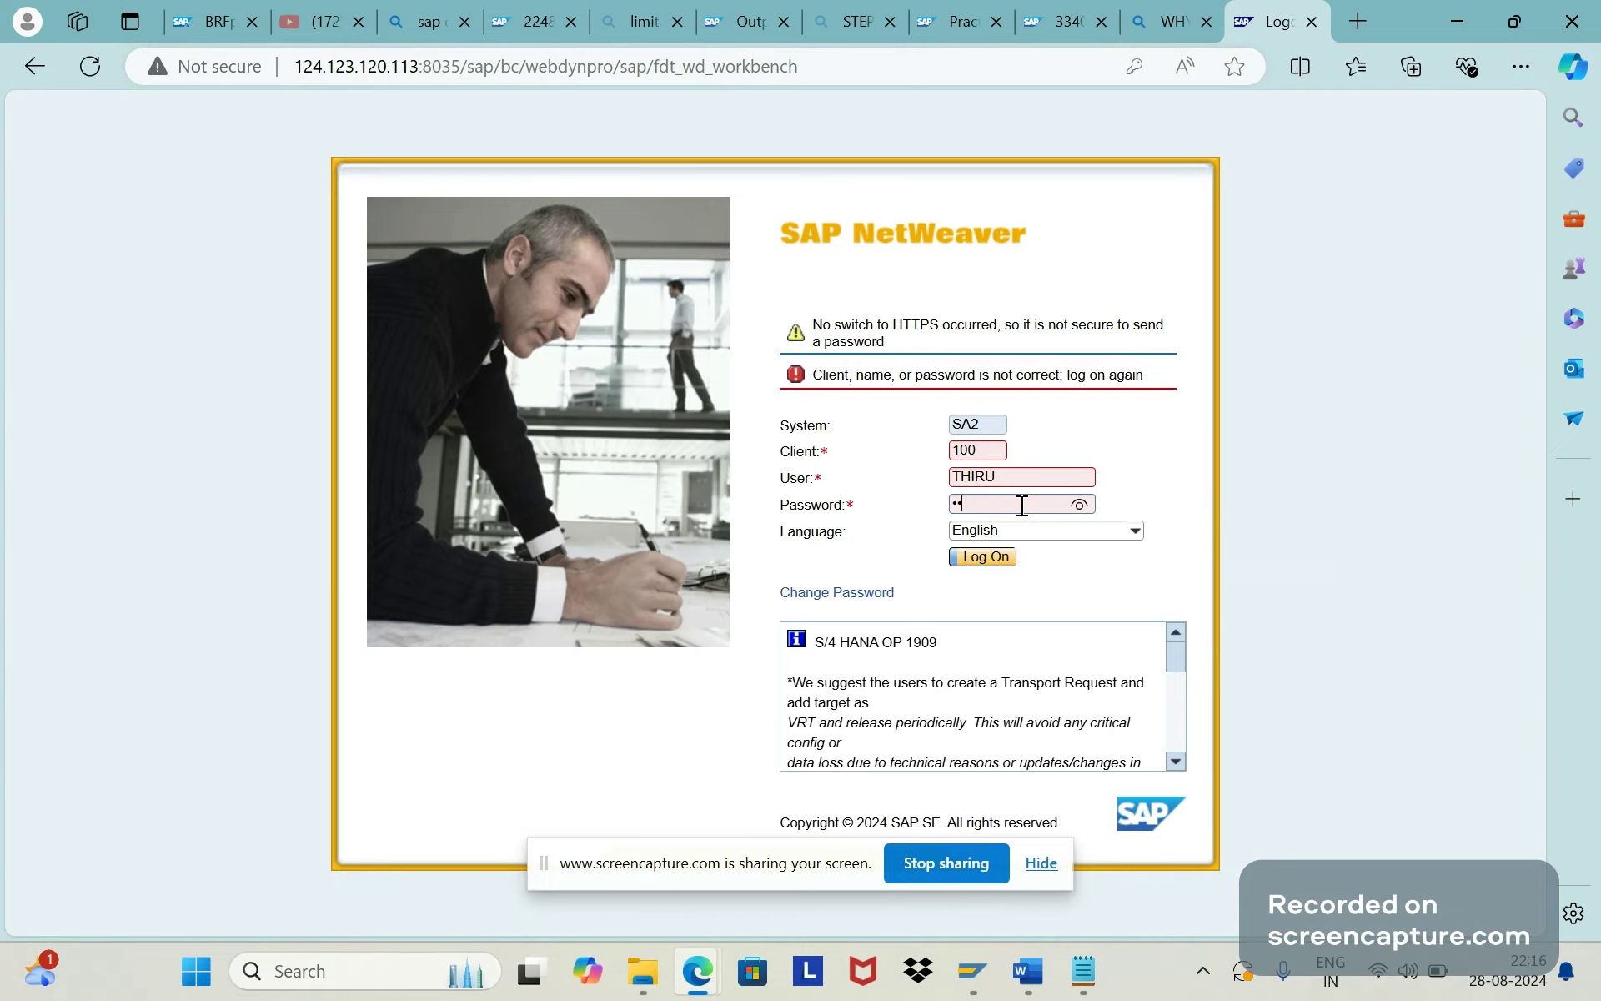
pyautogui.write('•••••••')
pyautogui.press('Return')
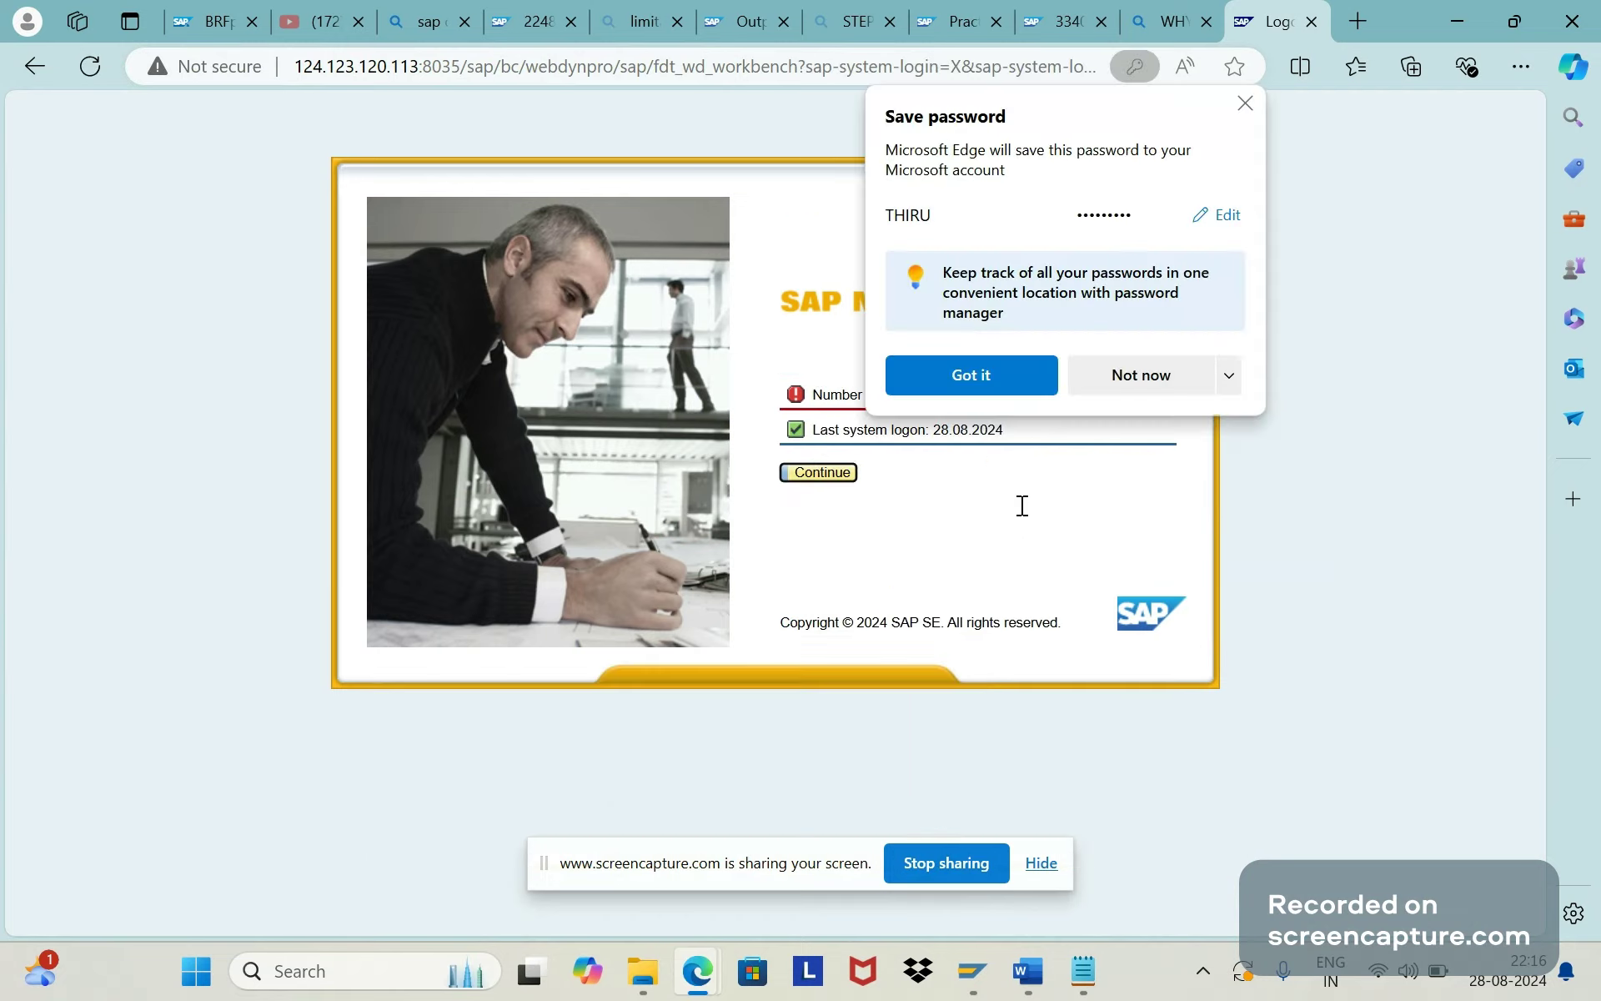
pyautogui.click(1016, 363)
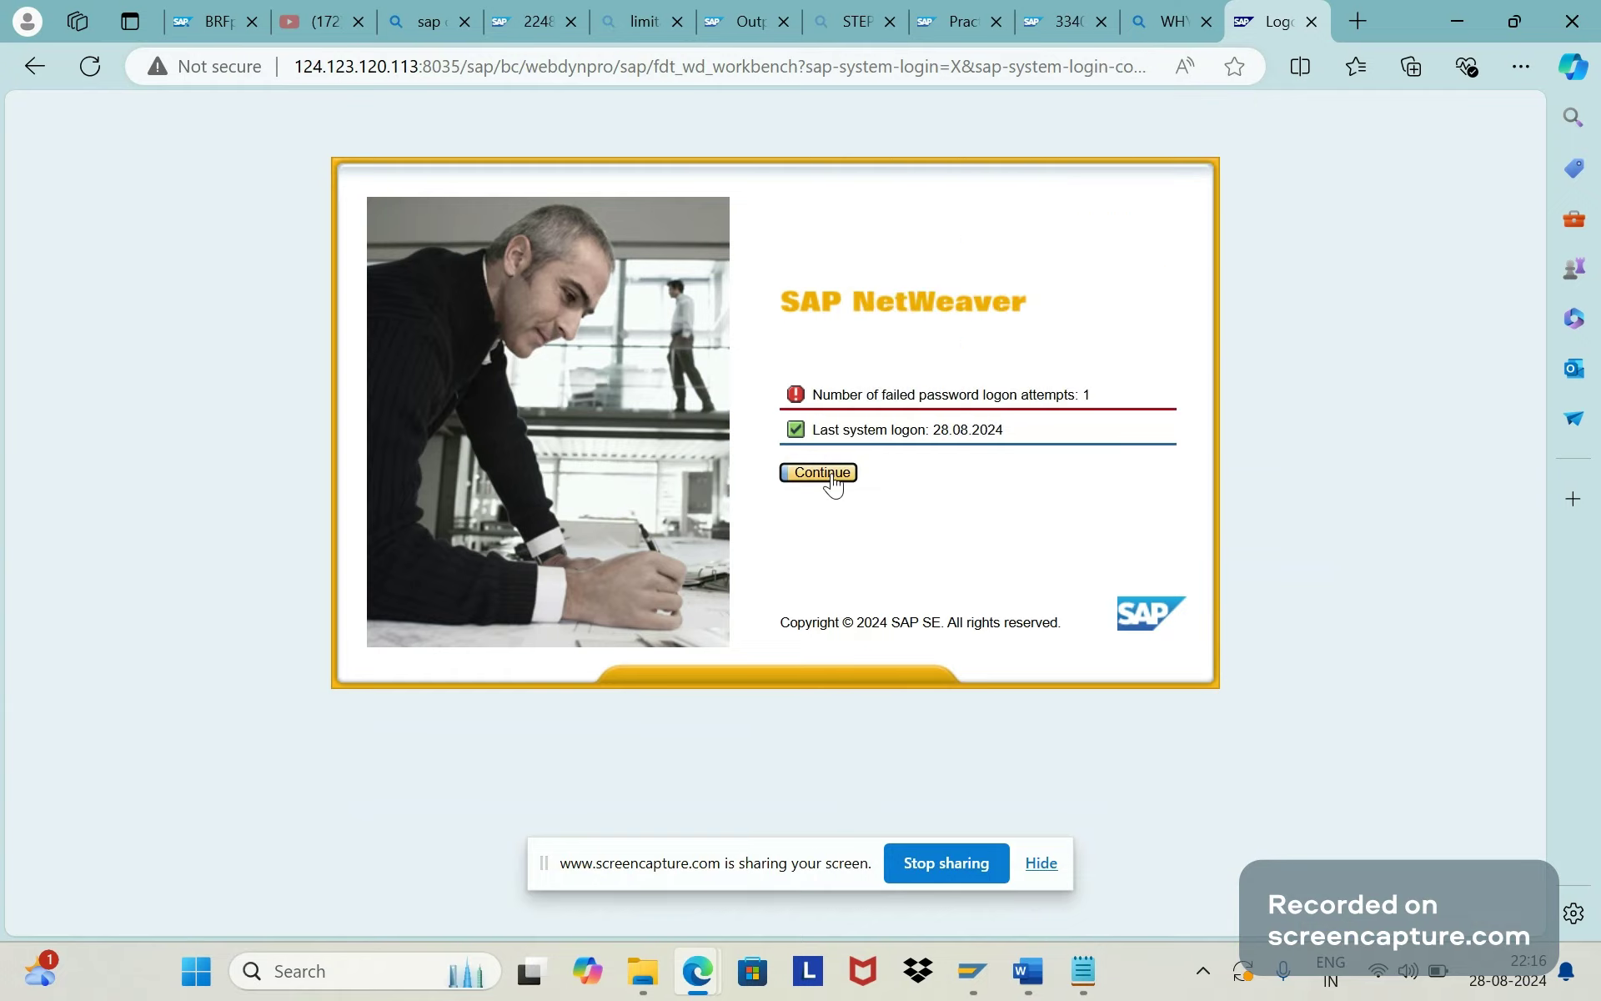
pyautogui.click(832, 477)
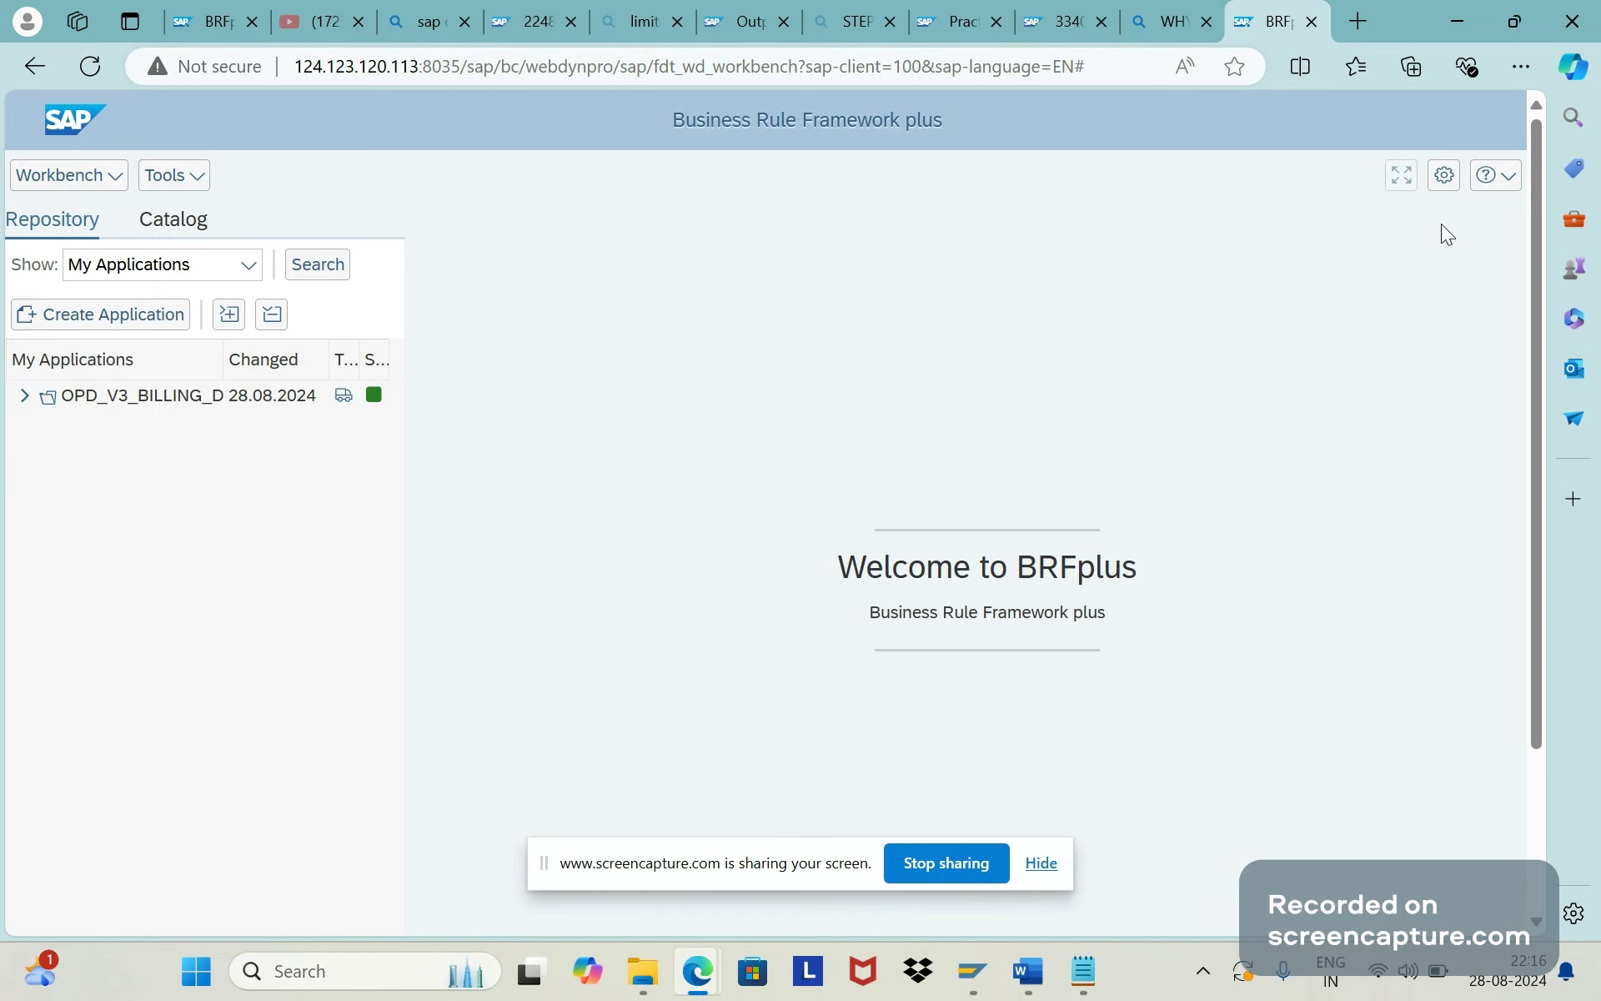
# Compare the Simple and Expert user modes in the workbench personalization and leave it without saving
pyautogui.click(1450, 189)
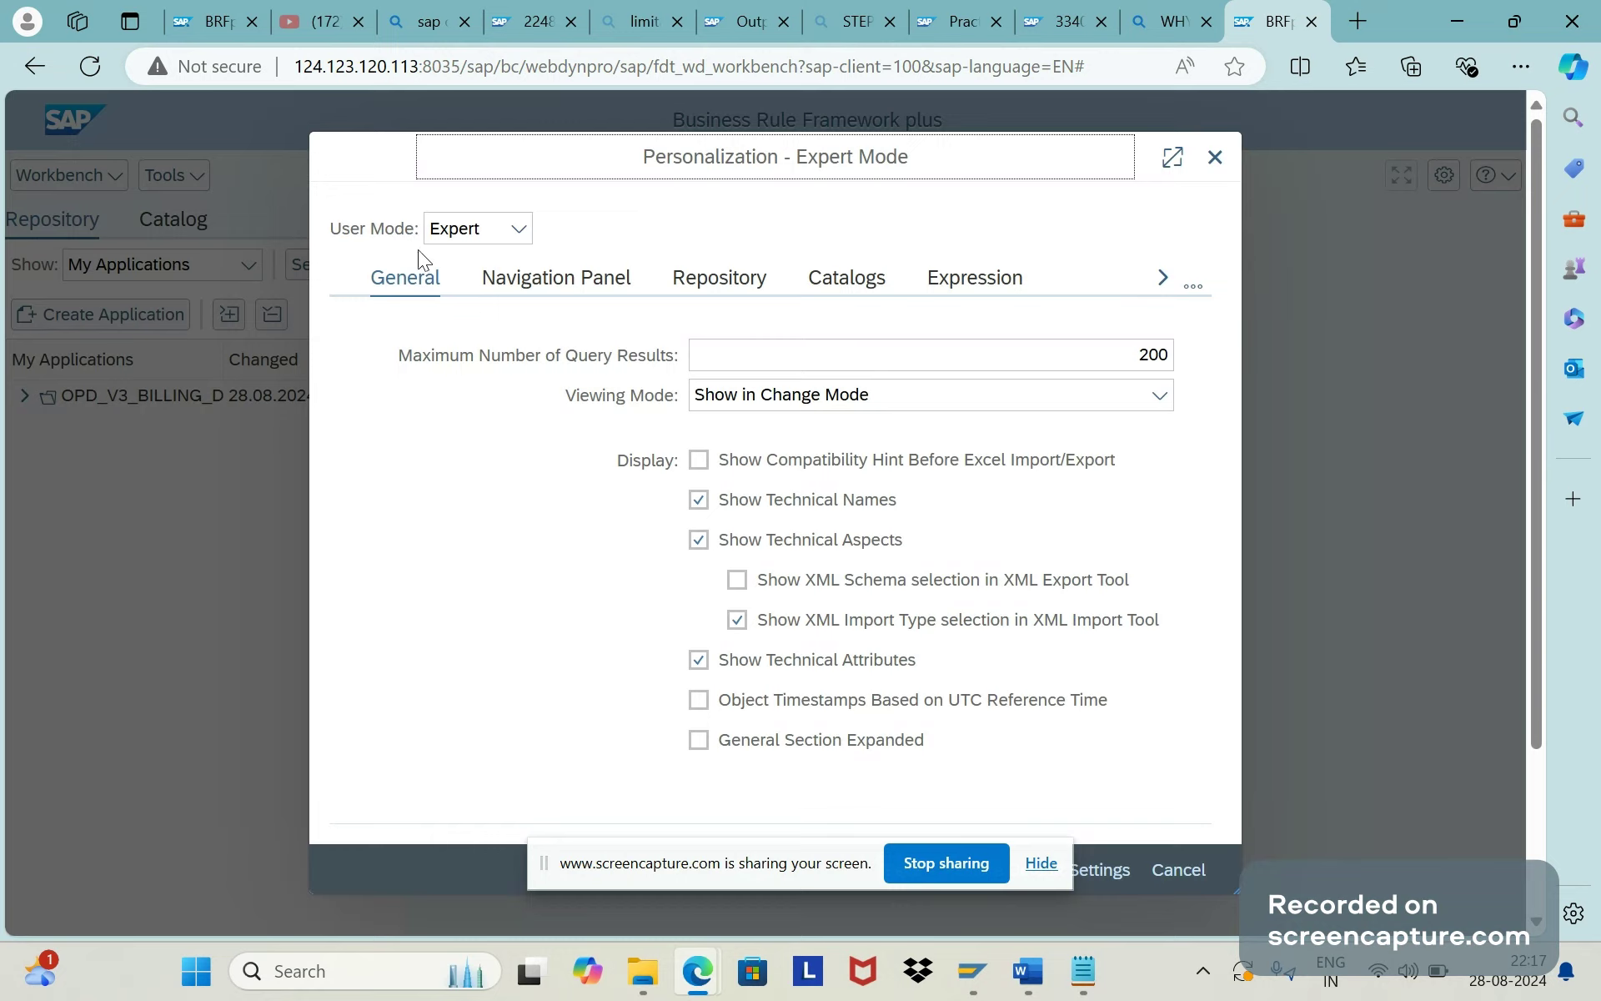
pyautogui.click(521, 234)
pyautogui.click(505, 253)
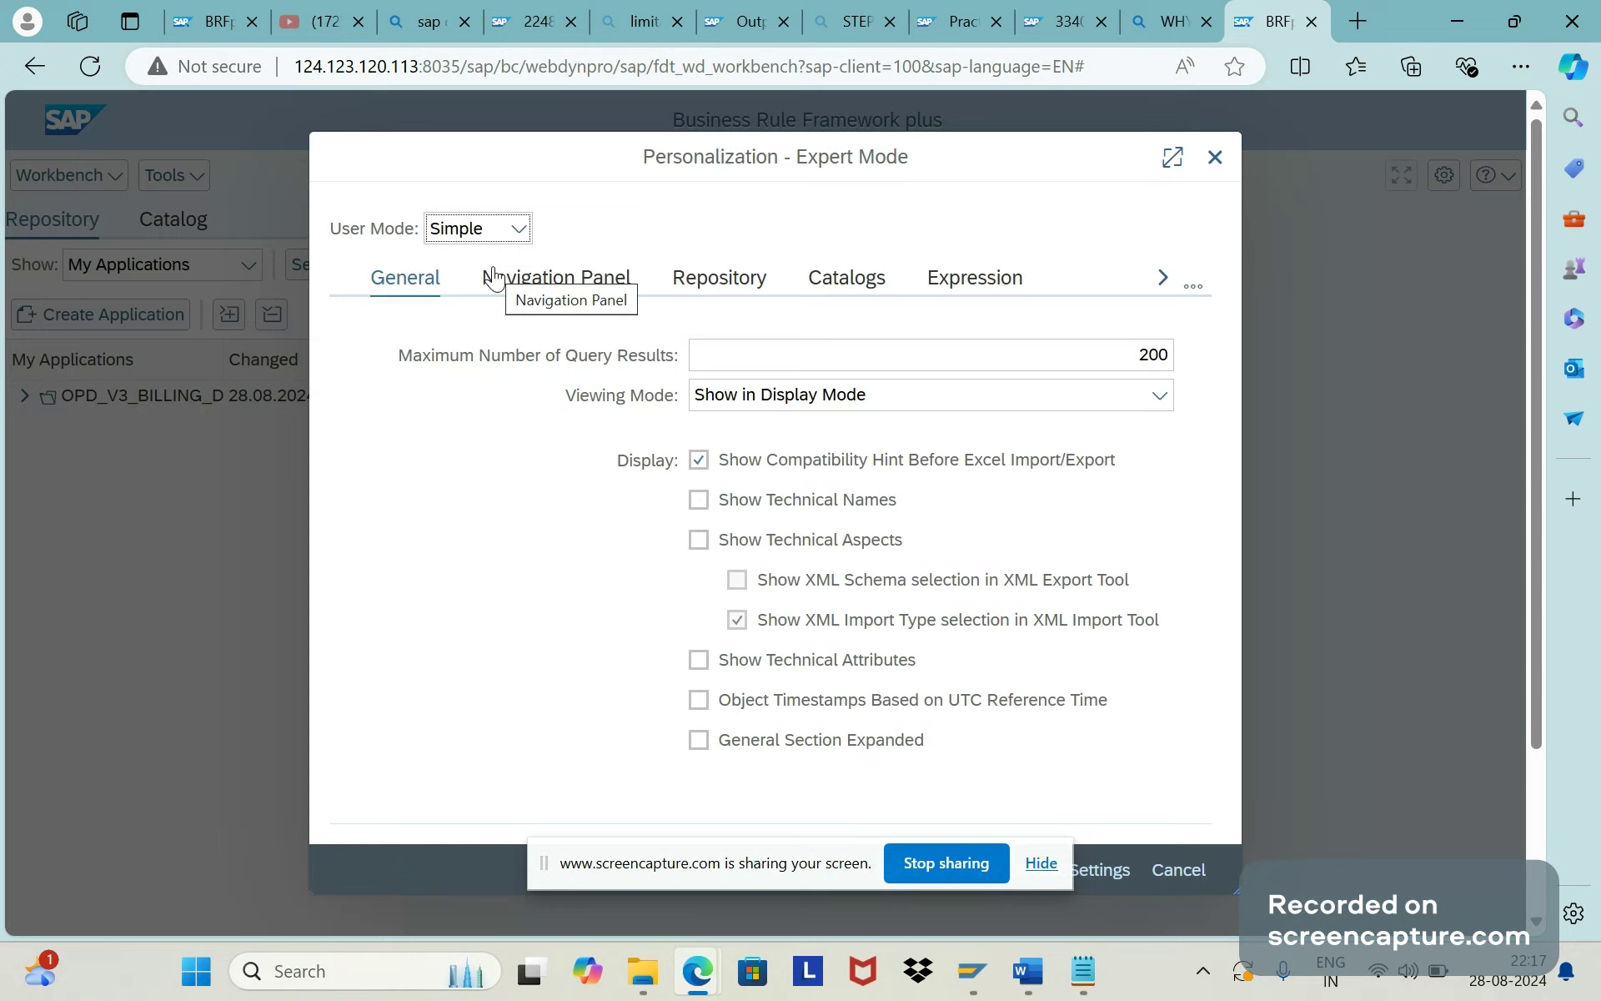
pyautogui.click(519, 230)
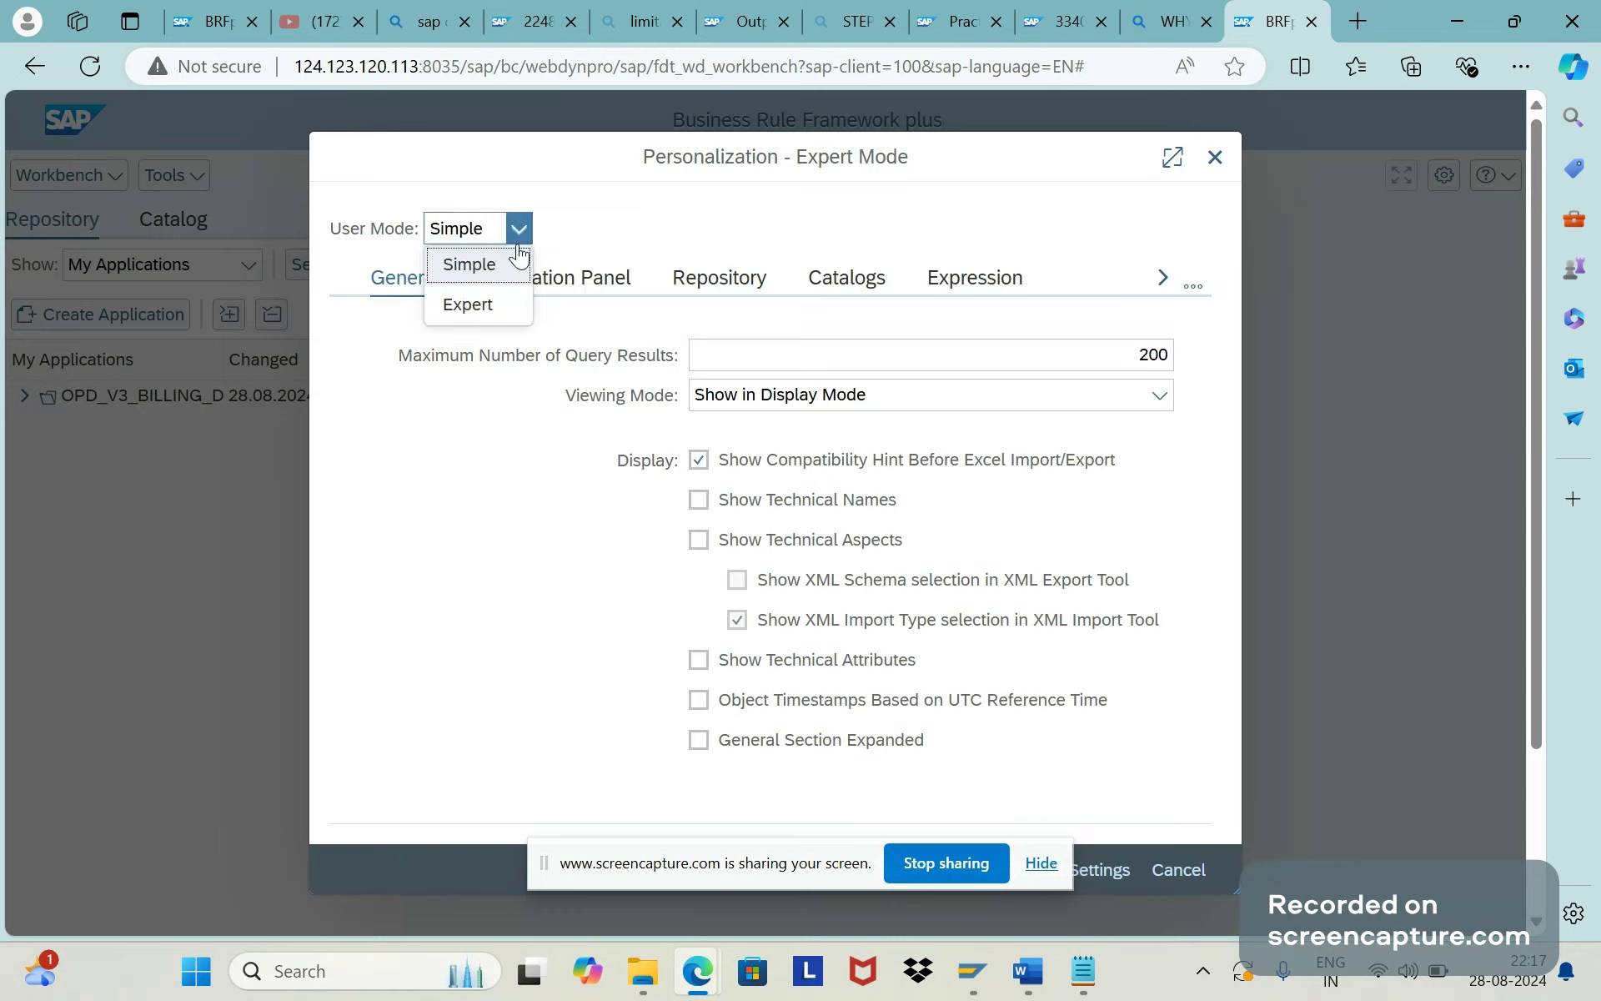
pyautogui.click(492, 301)
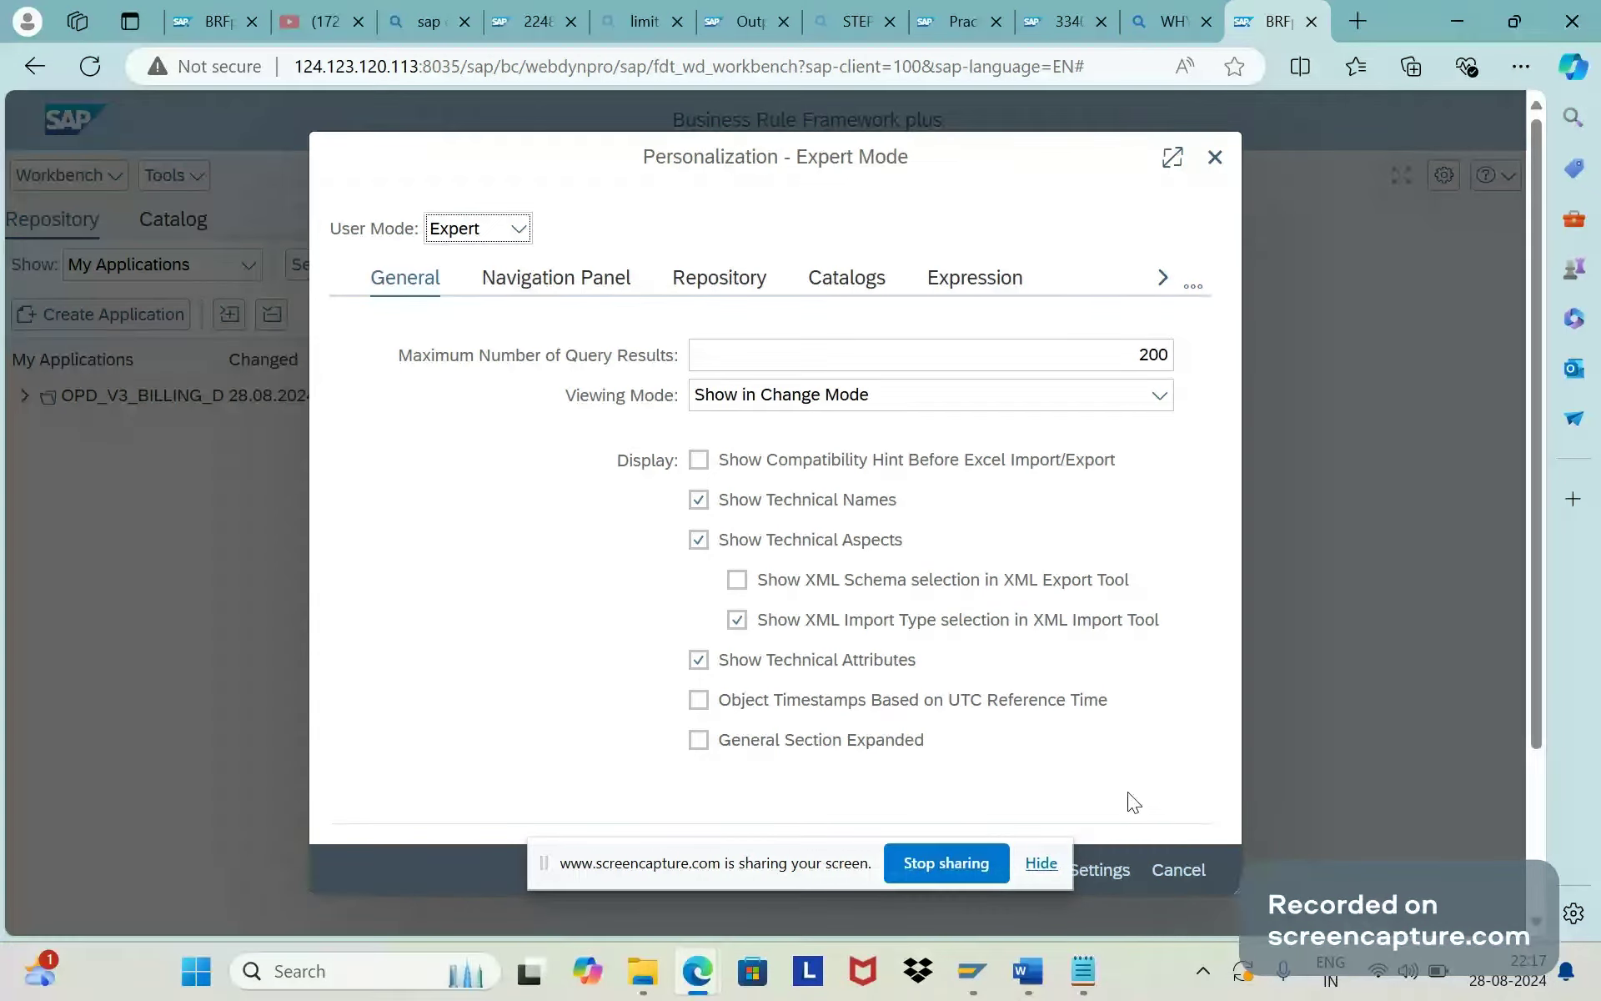
pyautogui.click(1177, 871)
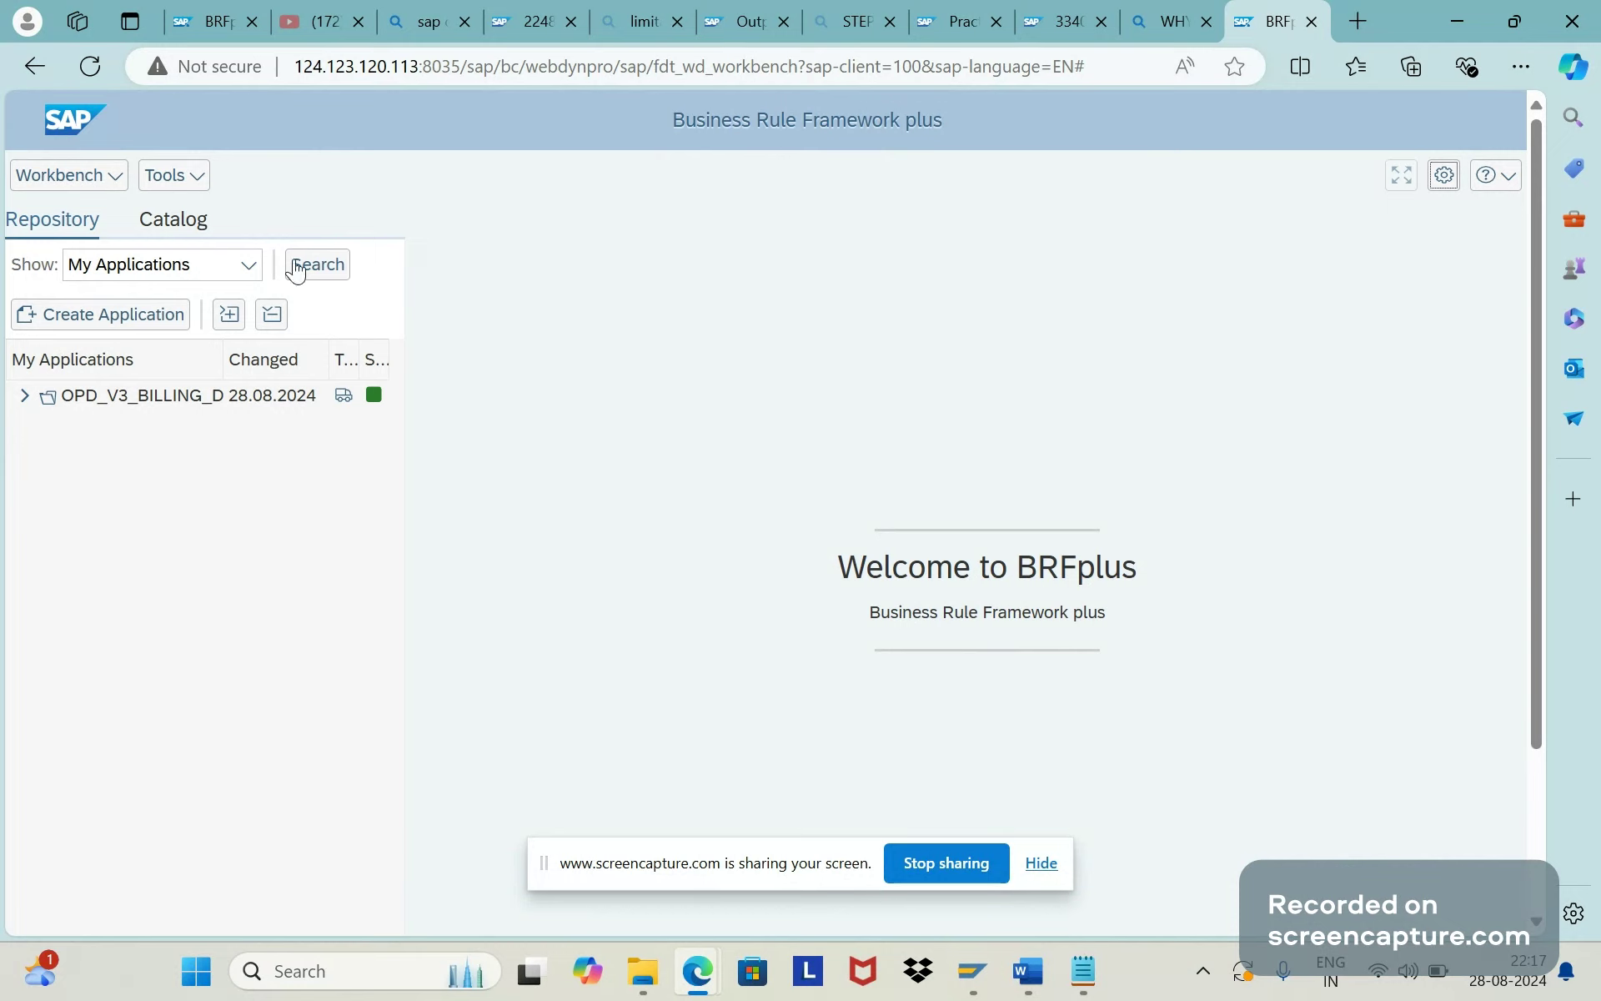
# Expand the OPD_V3_BILLING_DOCUMENT application in the repository and widen the My Applications column to show its full name
pyautogui.click(197, 185)
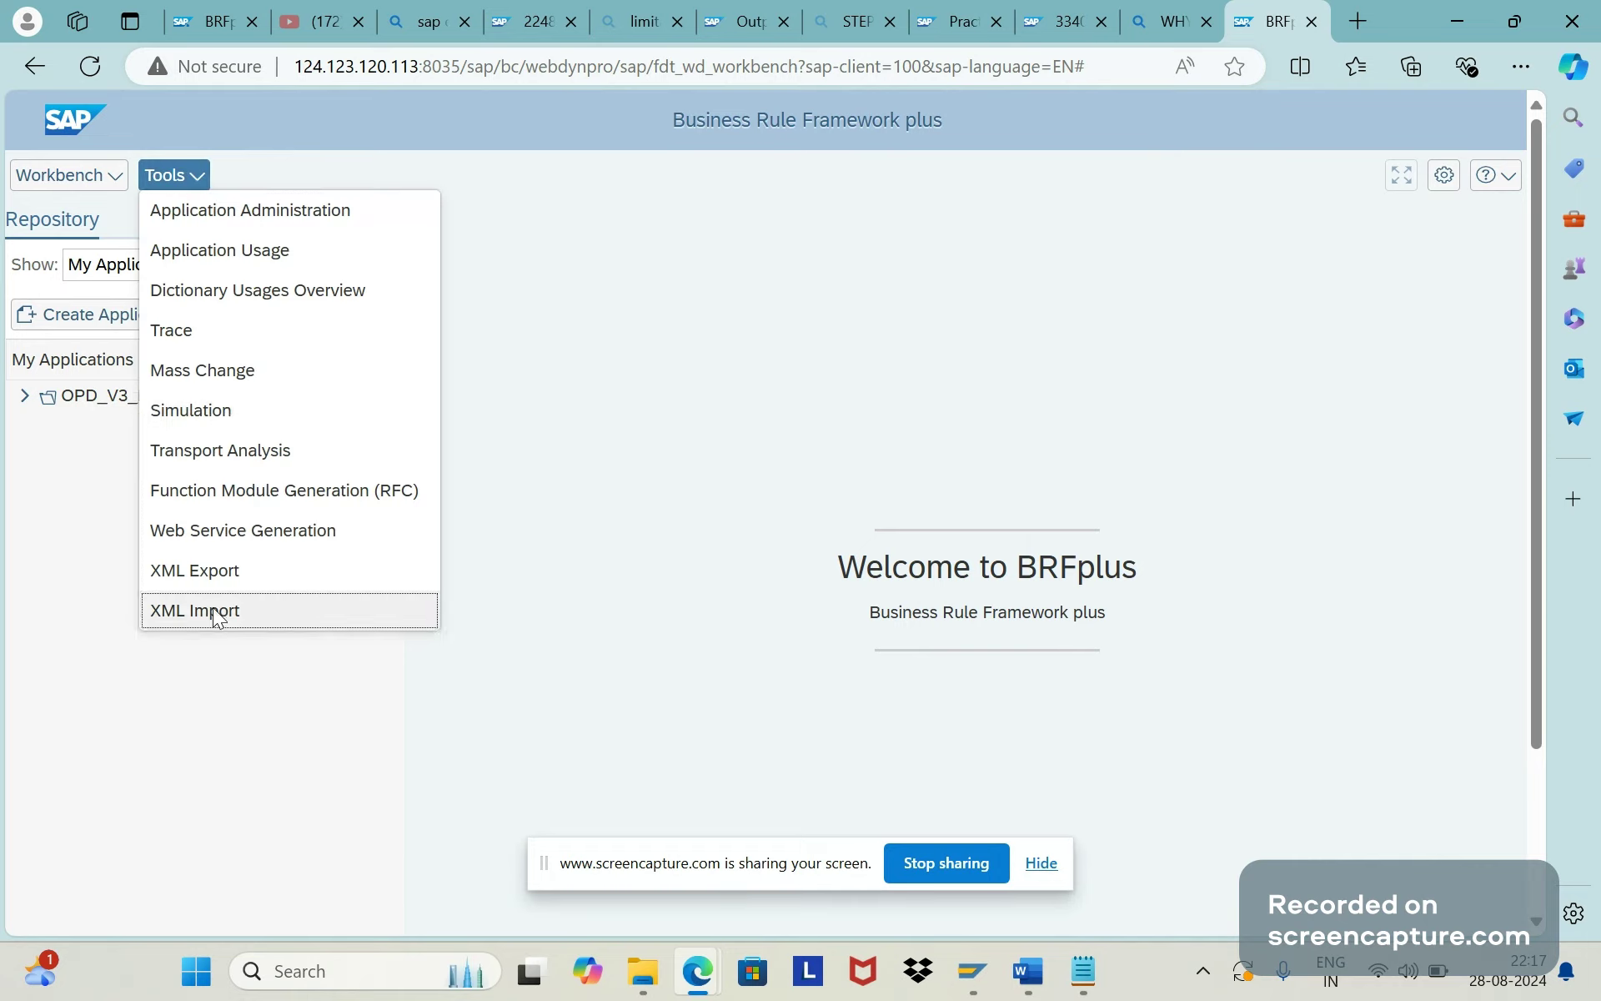
pyautogui.click(414, 681)
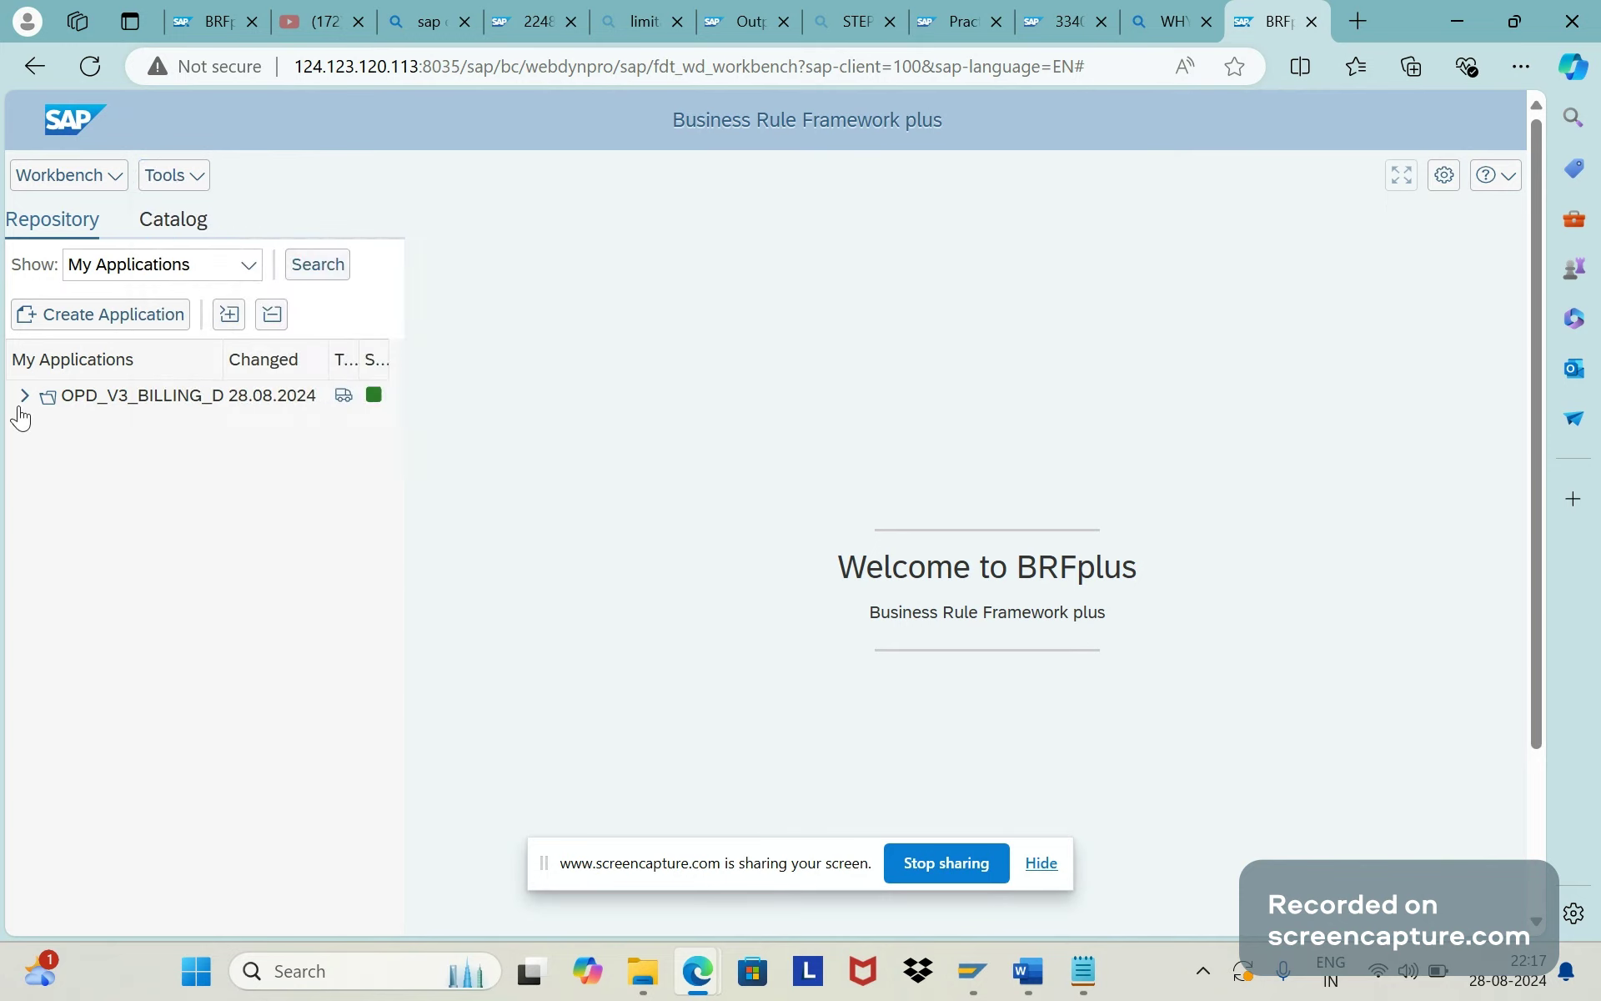
pyautogui.click(22, 401)
pyautogui.click(24, 398)
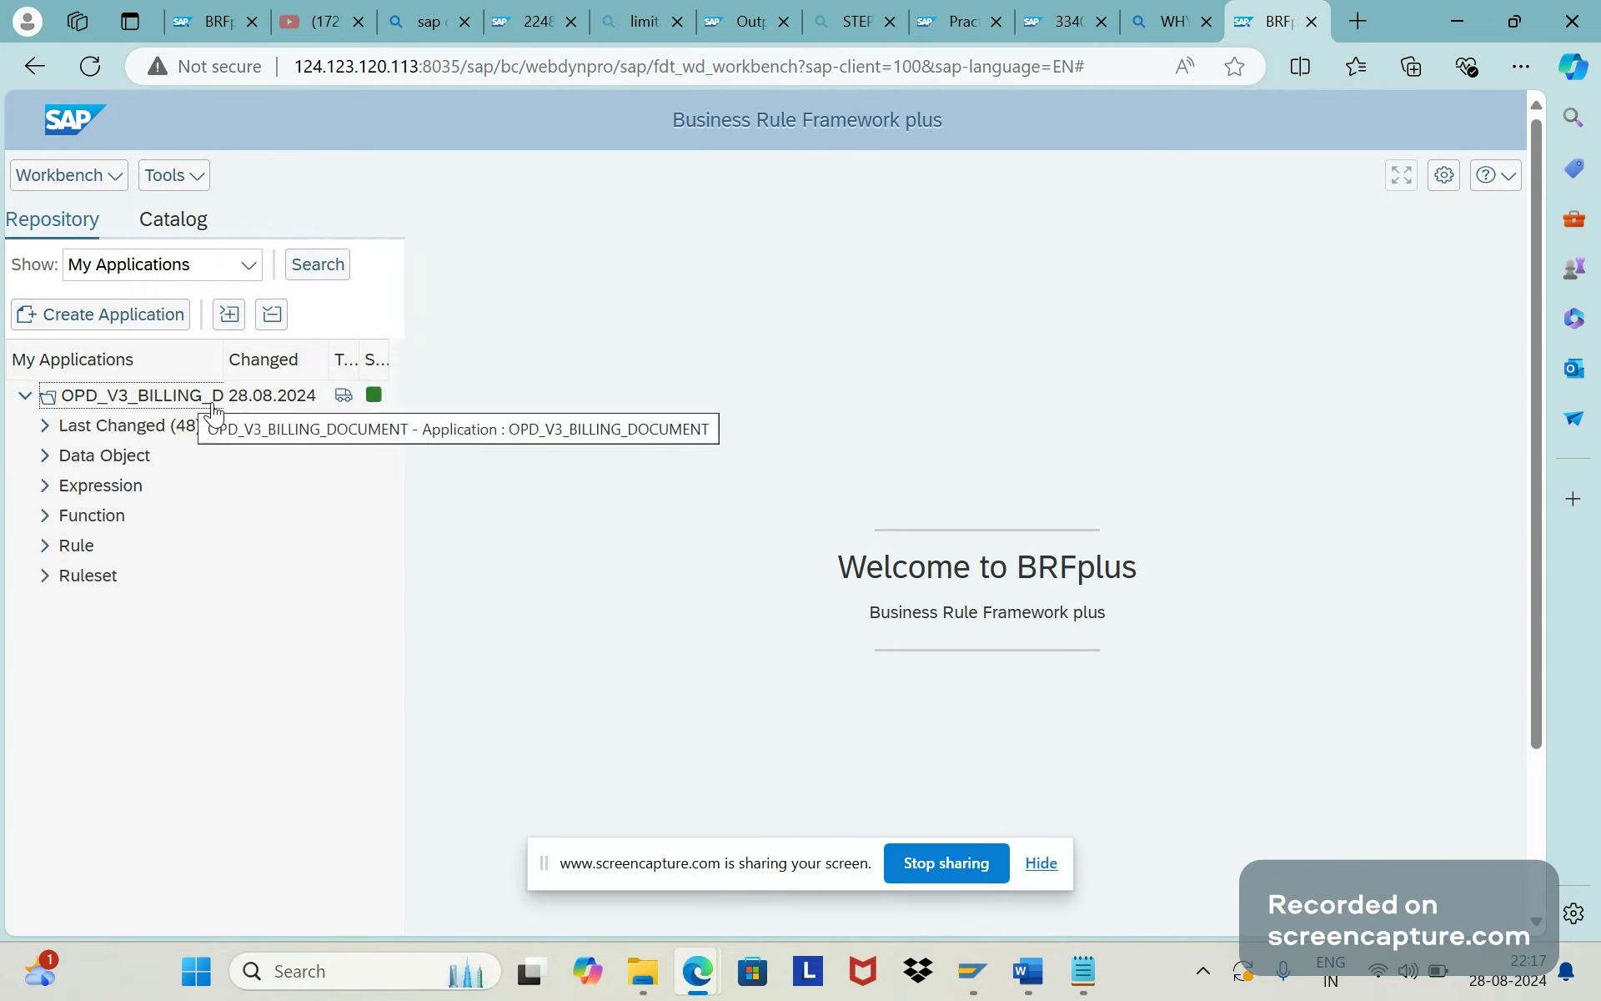
pyautogui.moveTo(221, 359); pyautogui.dragTo(321, 367)
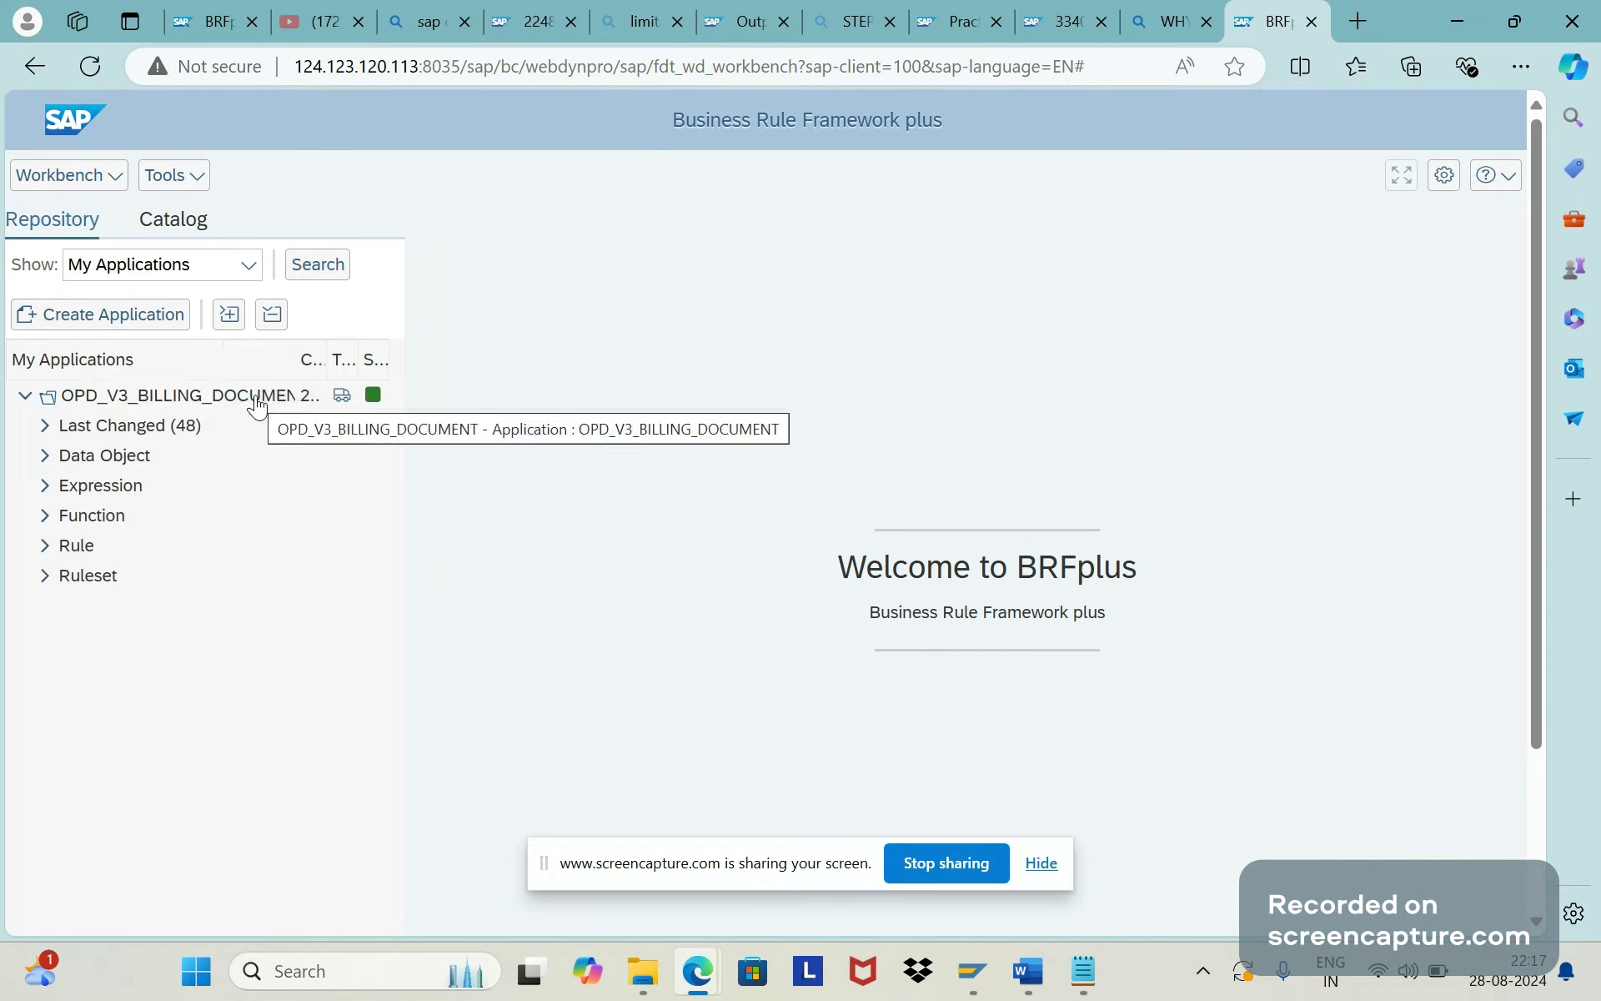
# Open the XML Import tool and choose OPD_V1_SALES_DOCUMENT.xml as the XML file
pyautogui.click(200, 177)
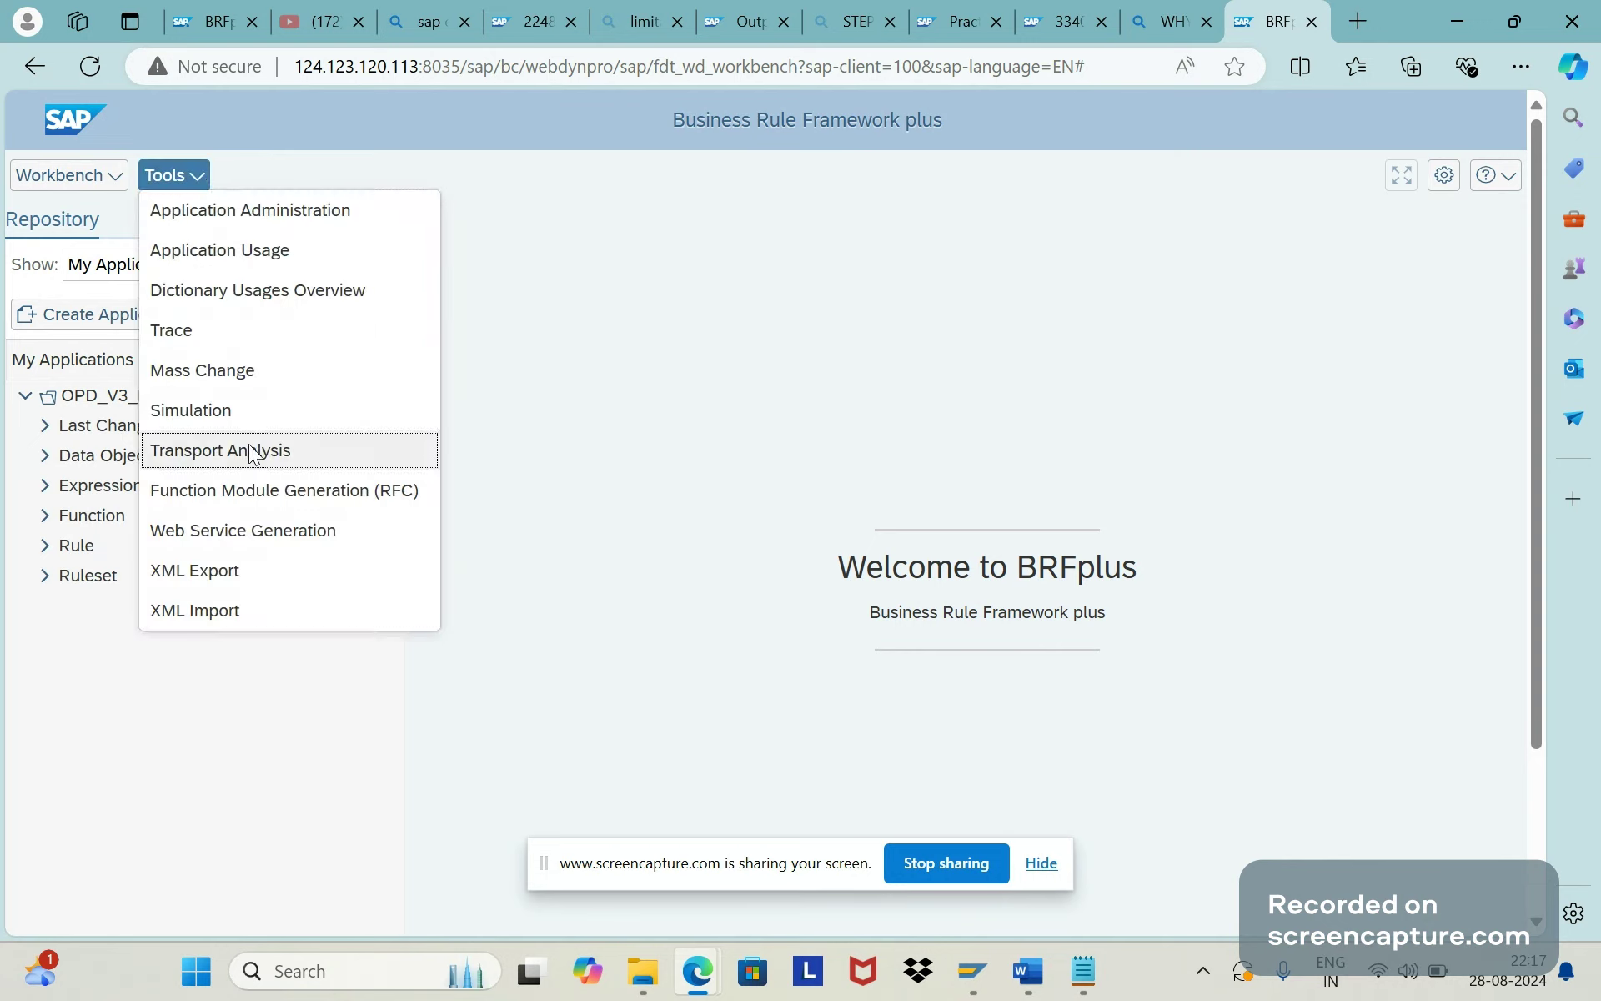
pyautogui.click(227, 611)
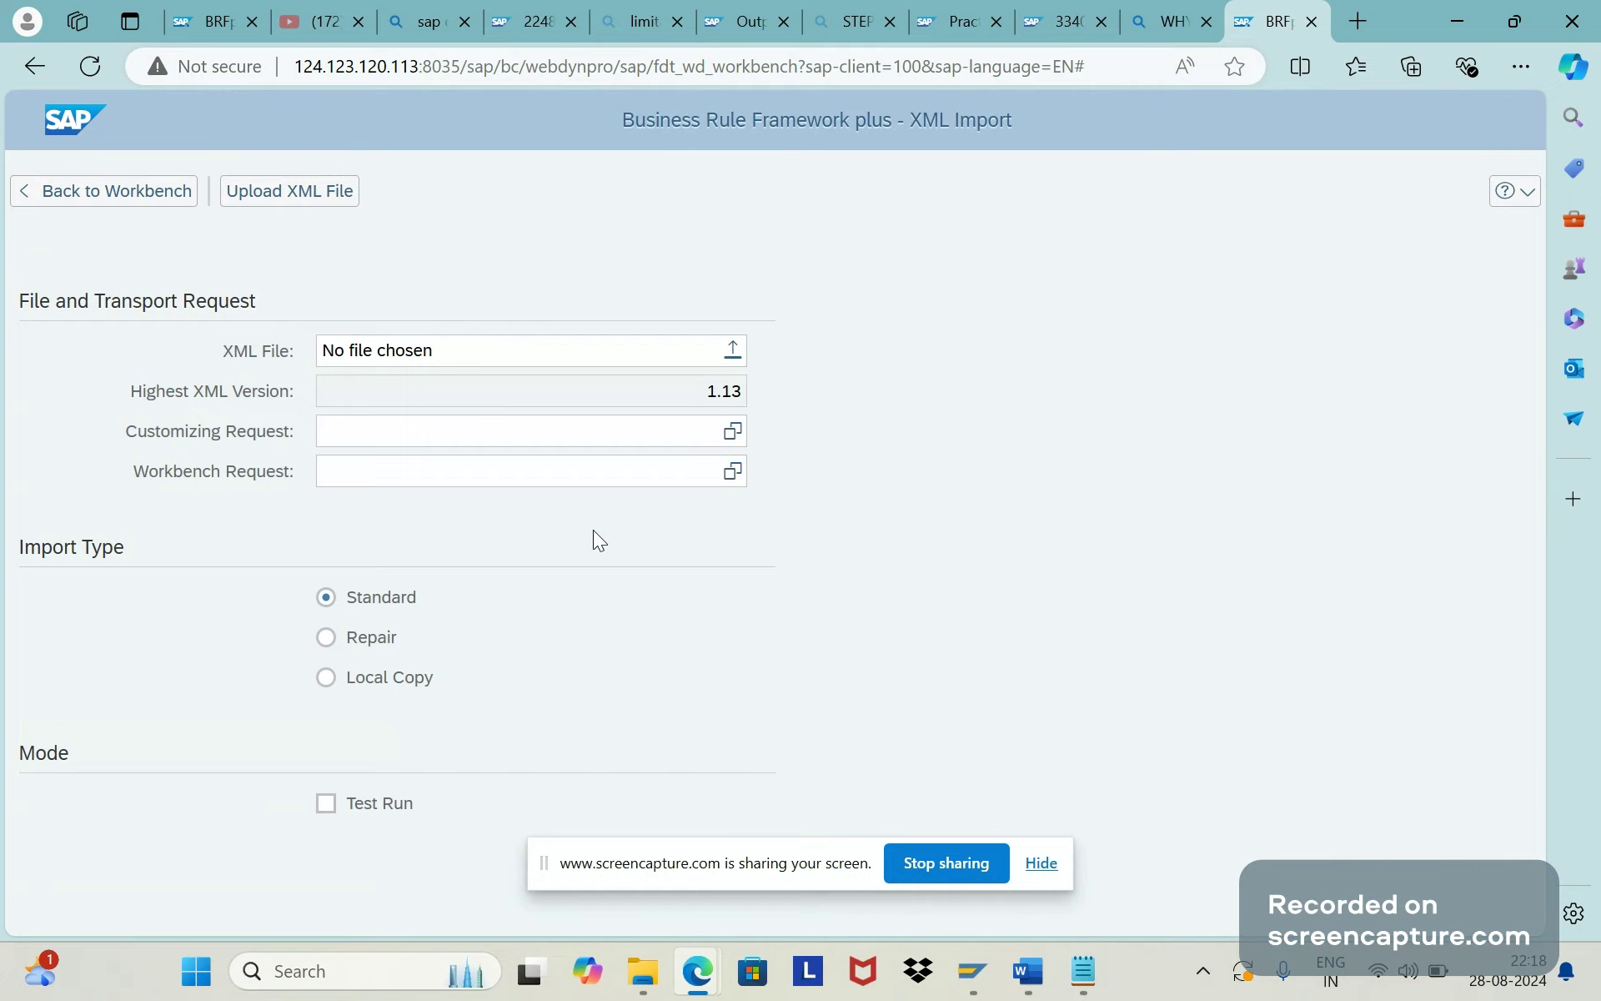
pyautogui.click(731, 365)
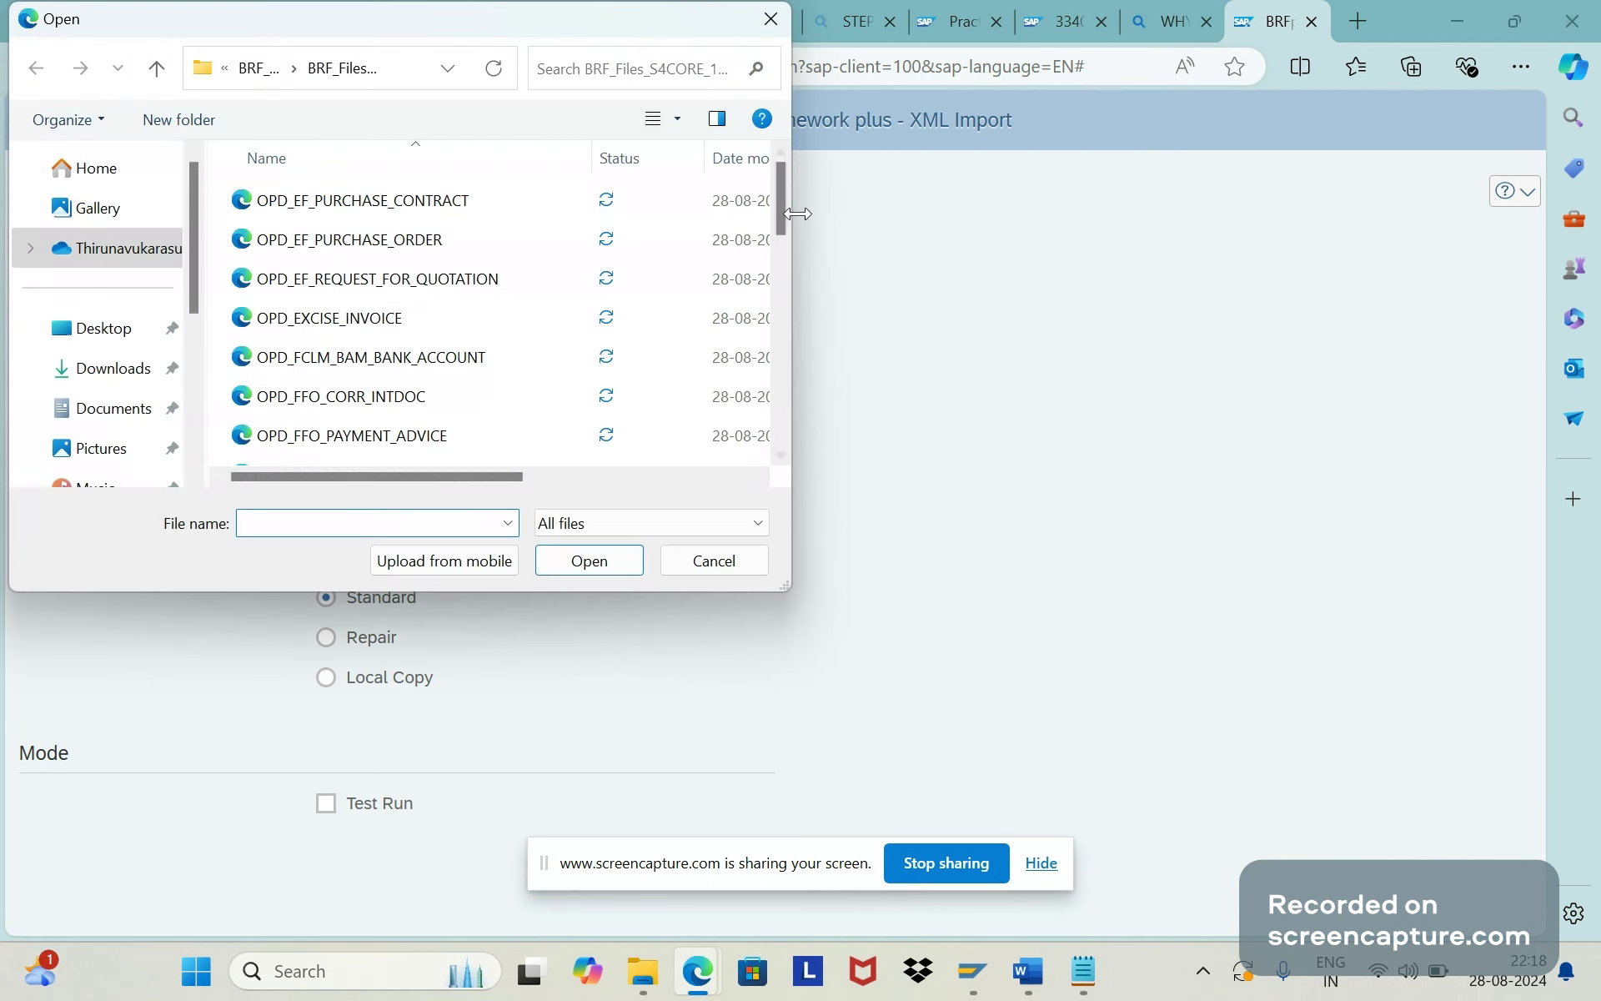
pyautogui.scroll(-2, 768, 282)
pyautogui.scroll(-5, 768, 282)
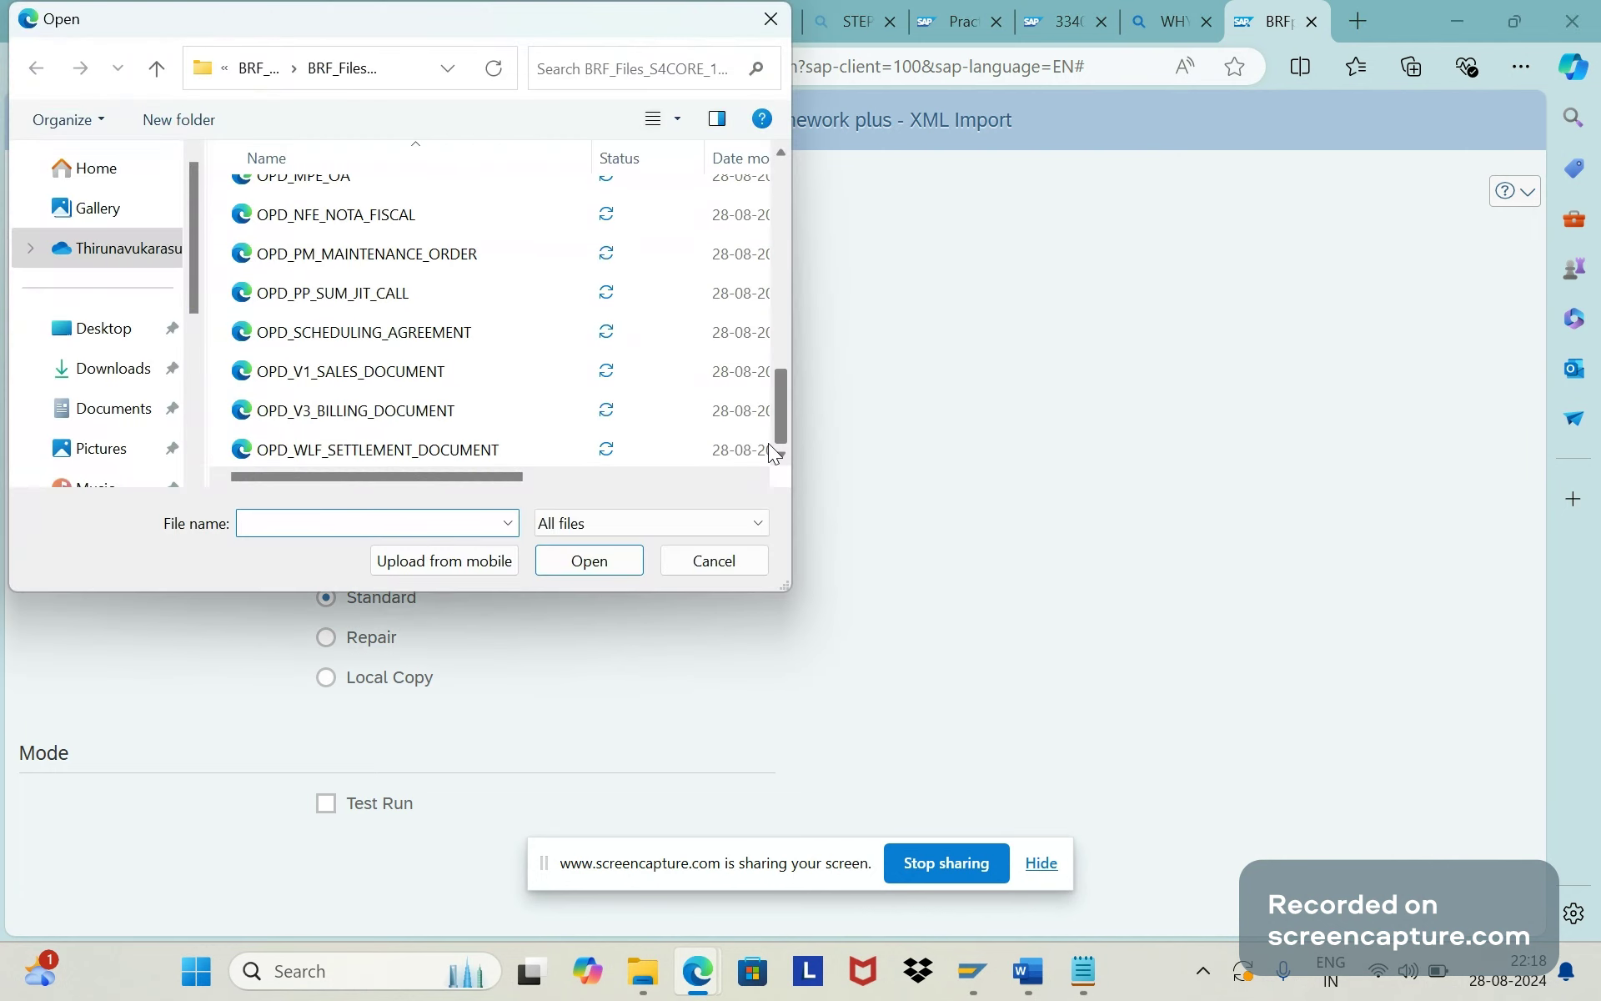
pyautogui.click(384, 374)
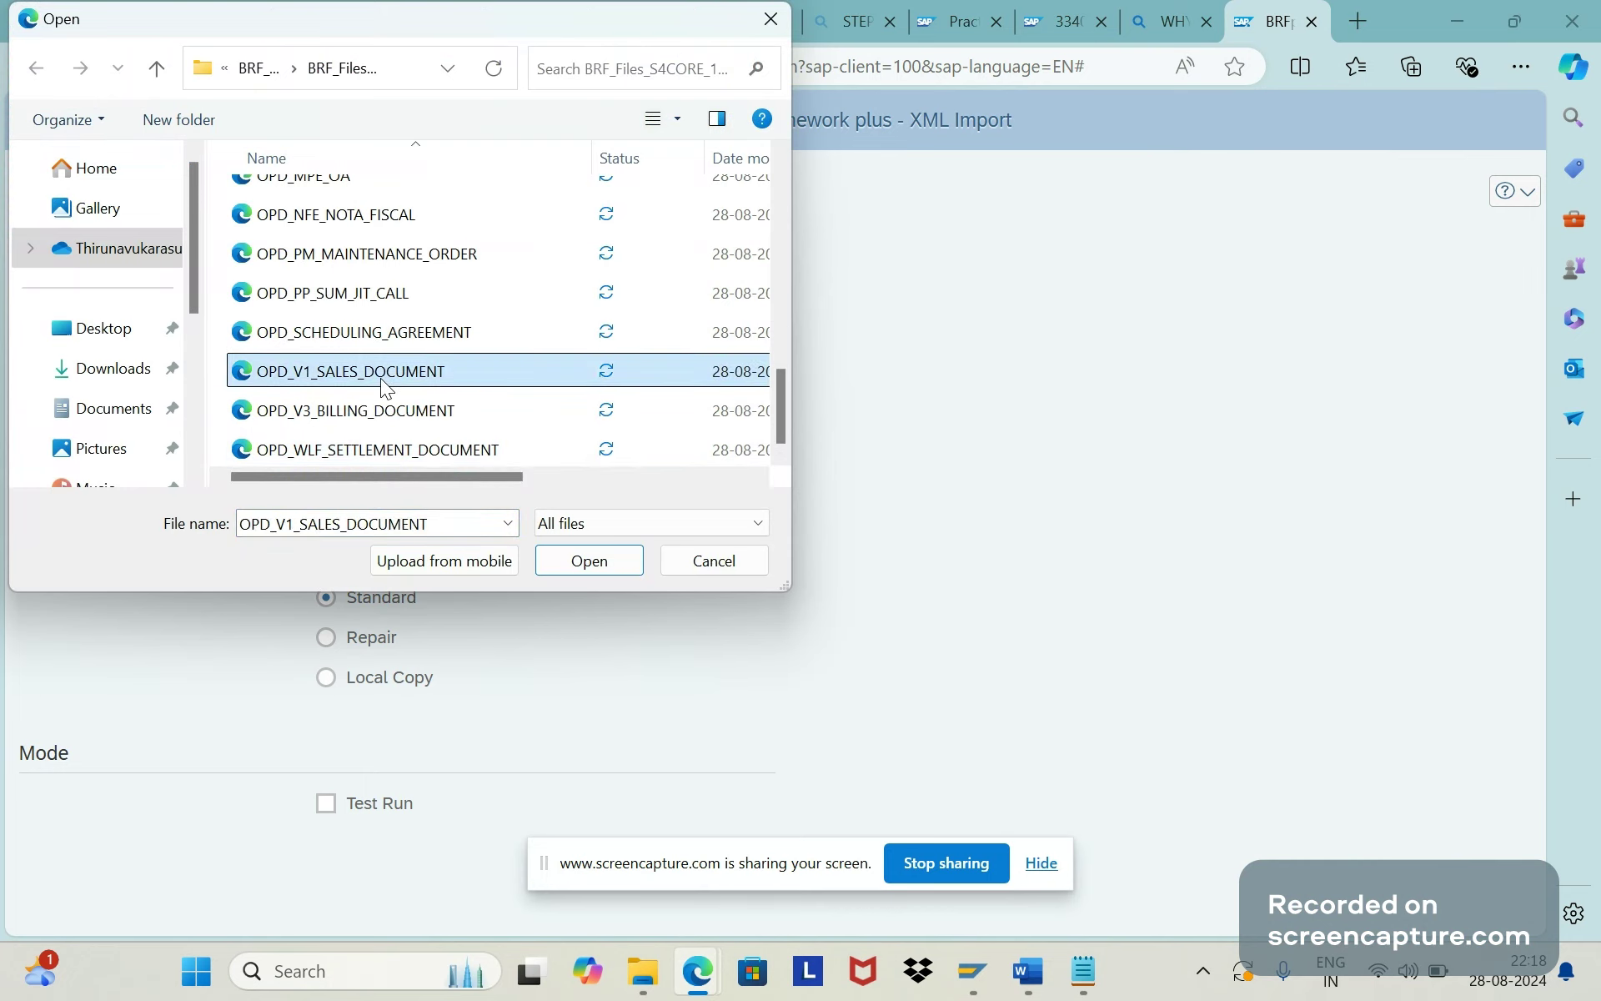
pyautogui.doubleClick(382, 378)
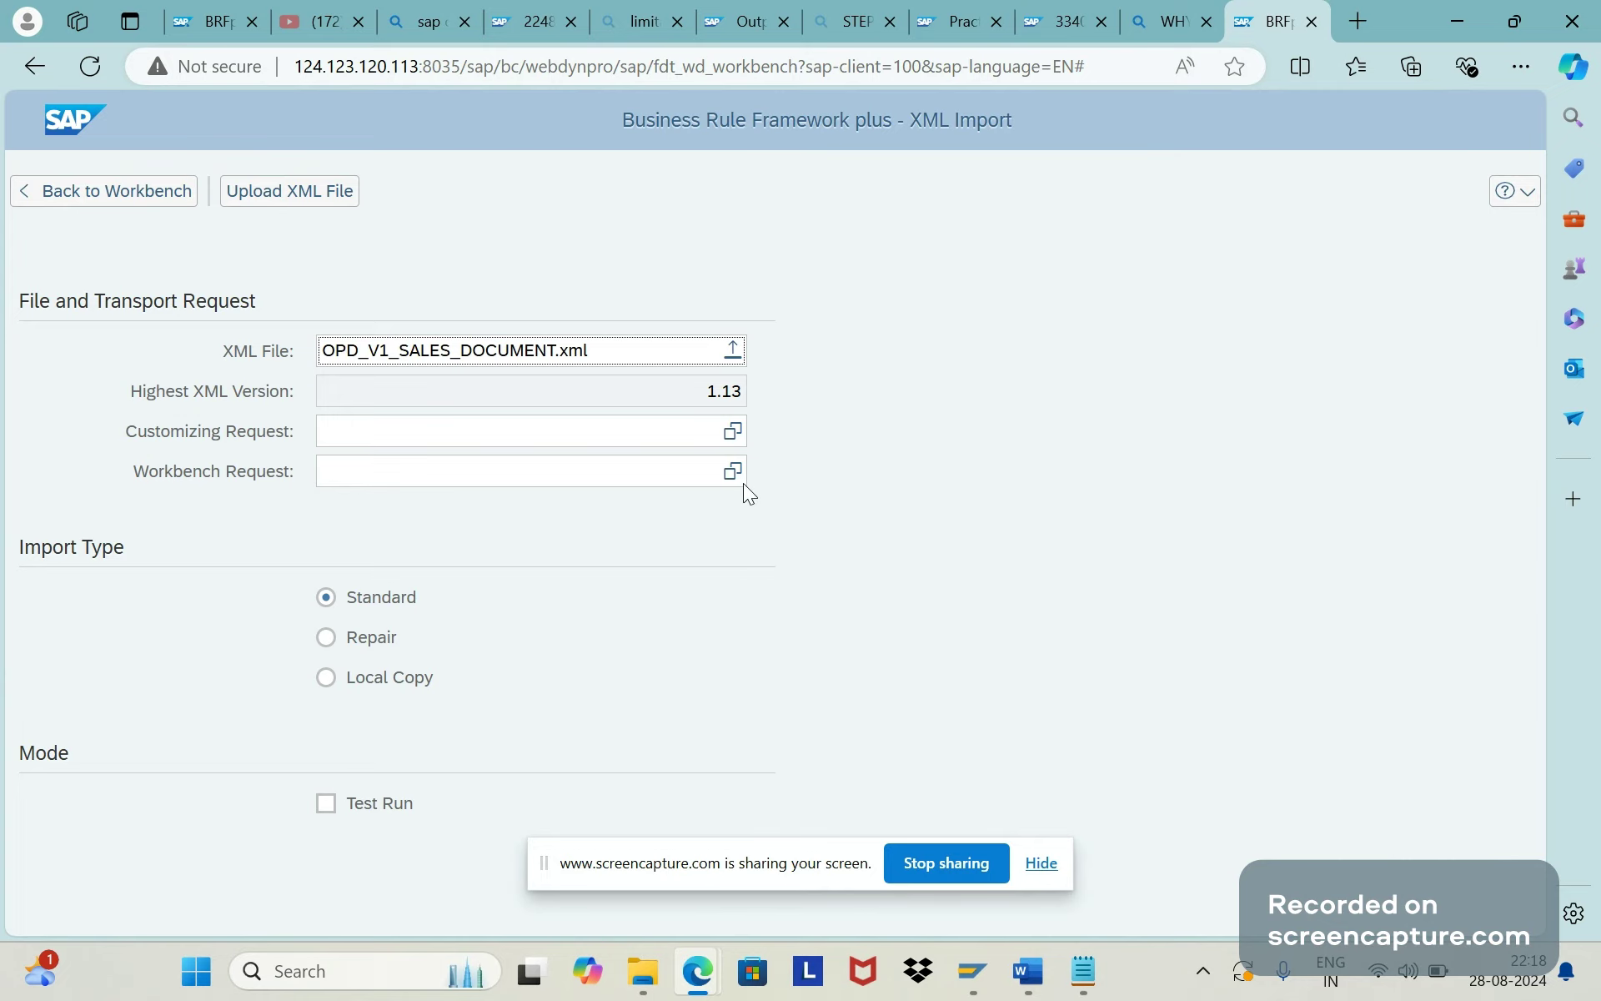
# Assign customizing request SA2K902017 and upload the reselected OPD_V1_SALES_DOCUMENT.xml with the Standard import type
pyautogui.click(736, 440)
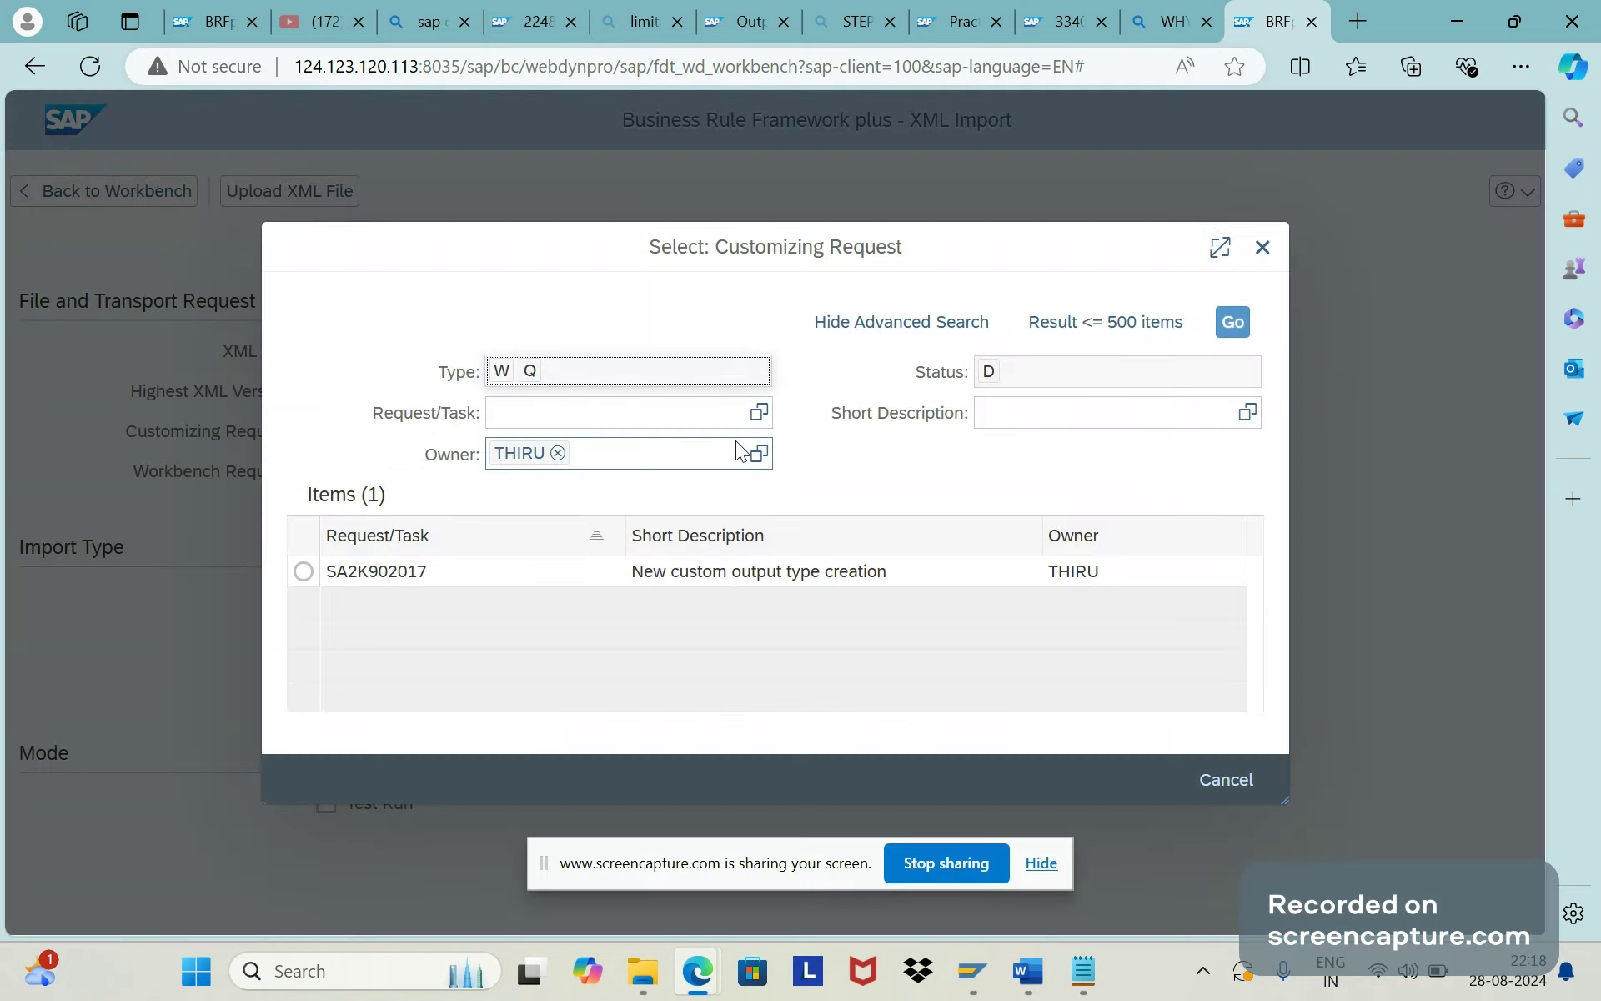
pyautogui.click(305, 582)
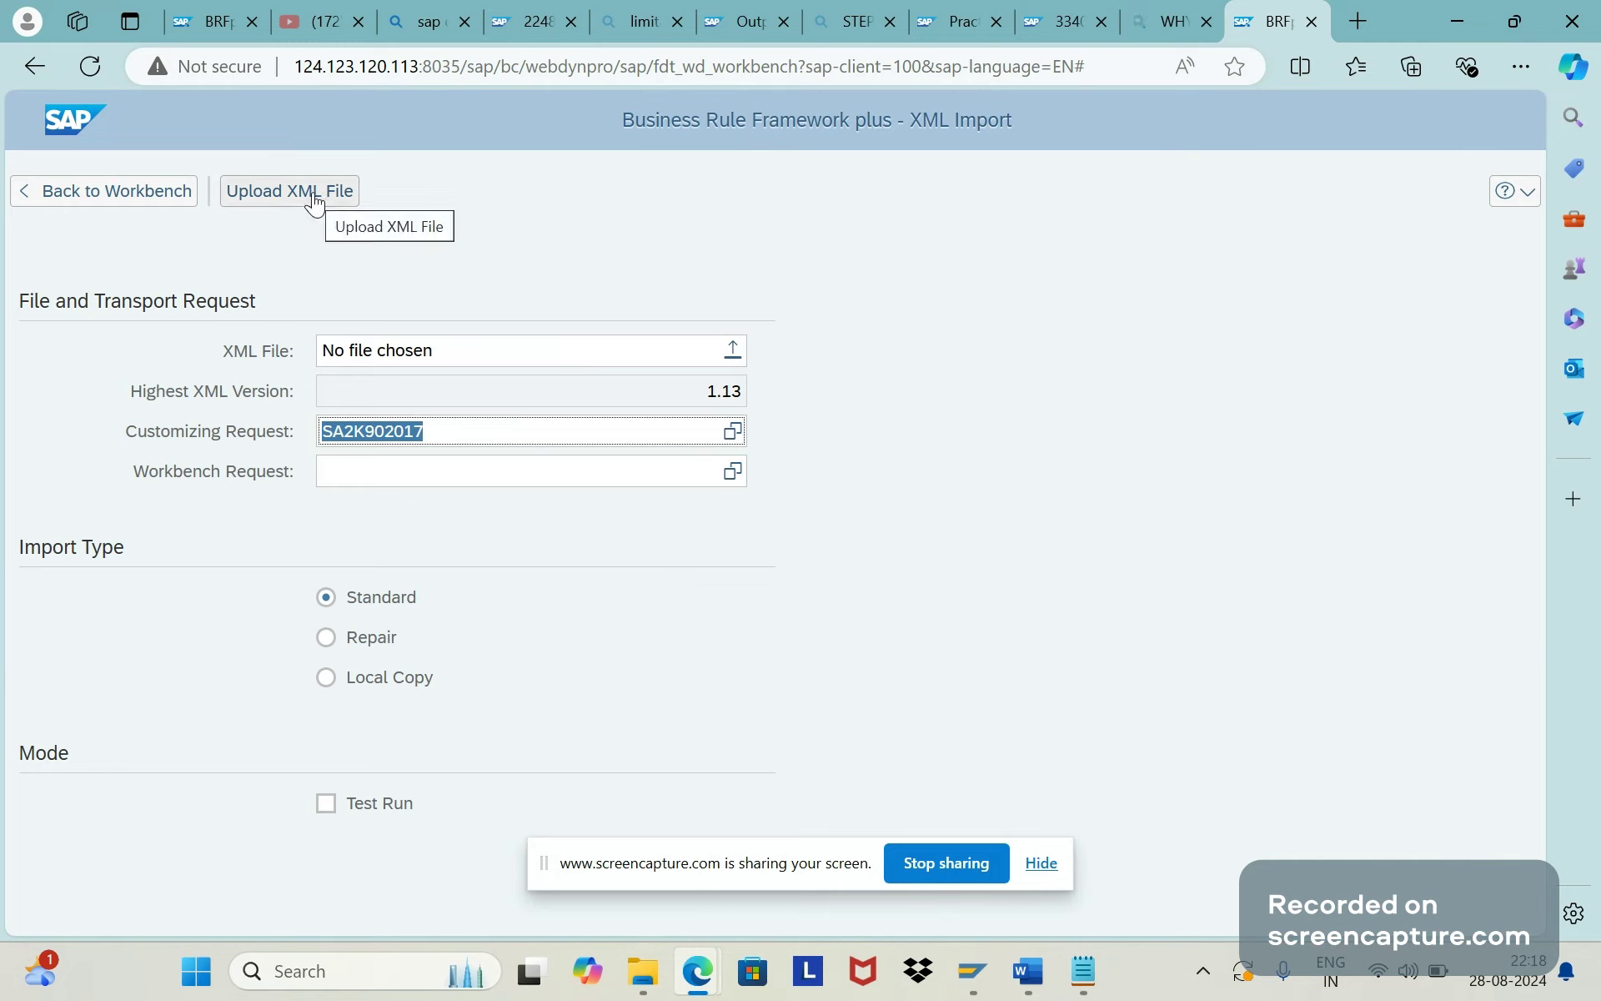
pyautogui.click(733, 350)
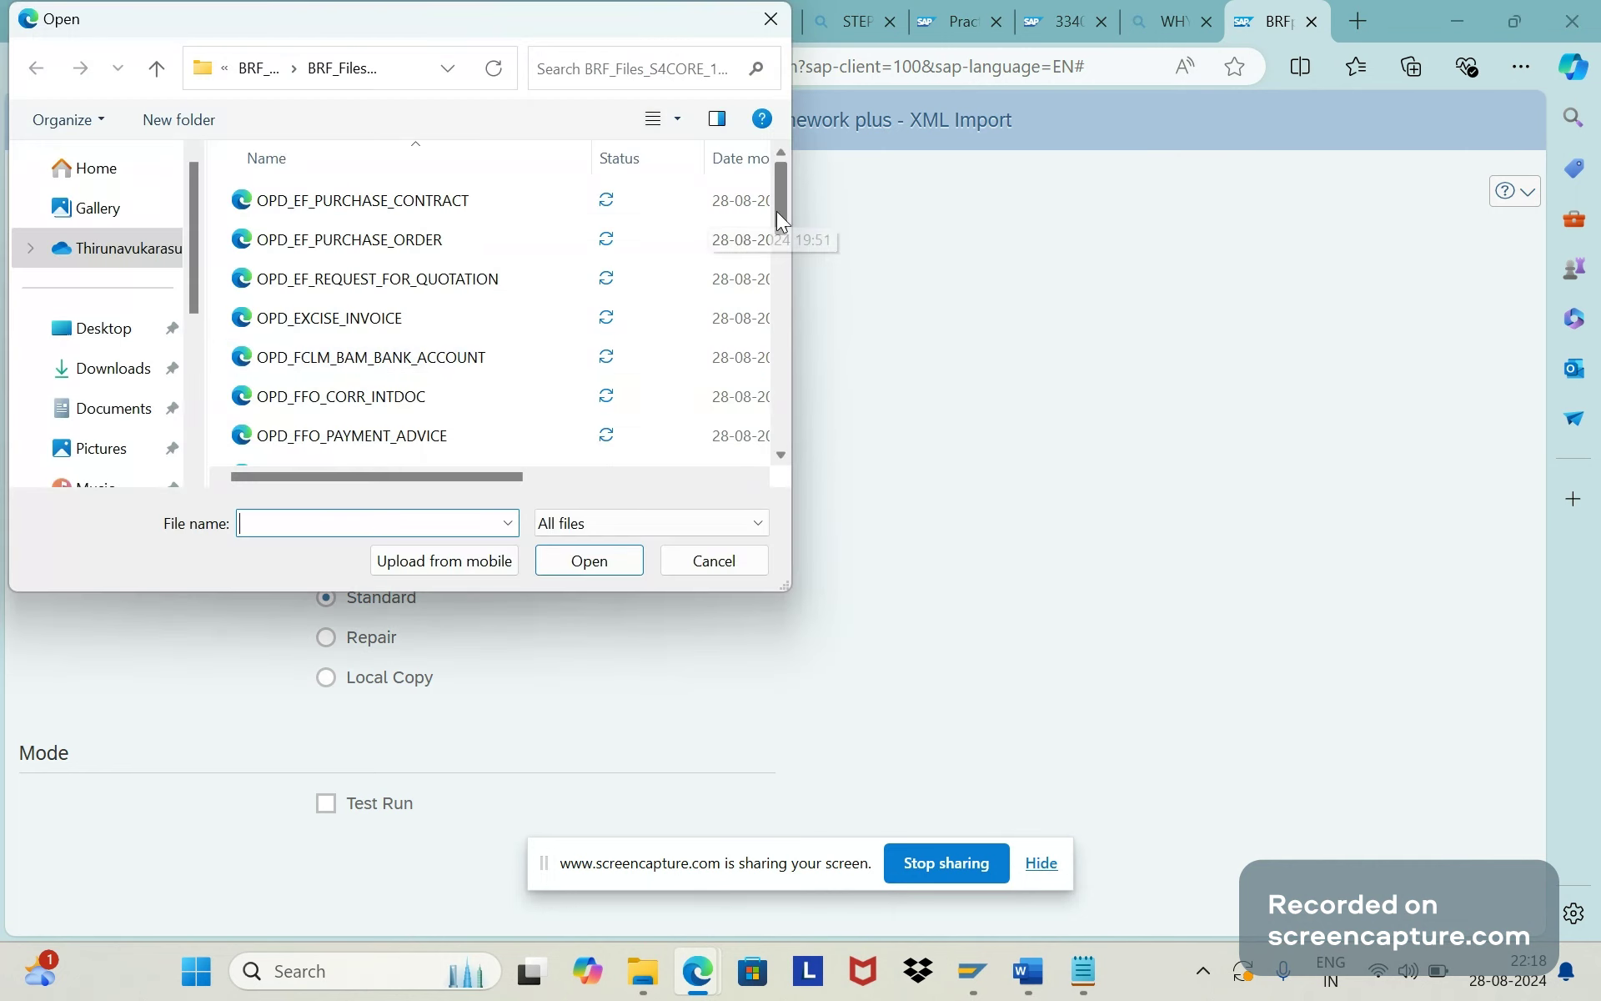
pyautogui.moveTo(778, 212); pyautogui.dragTo(759, 452)
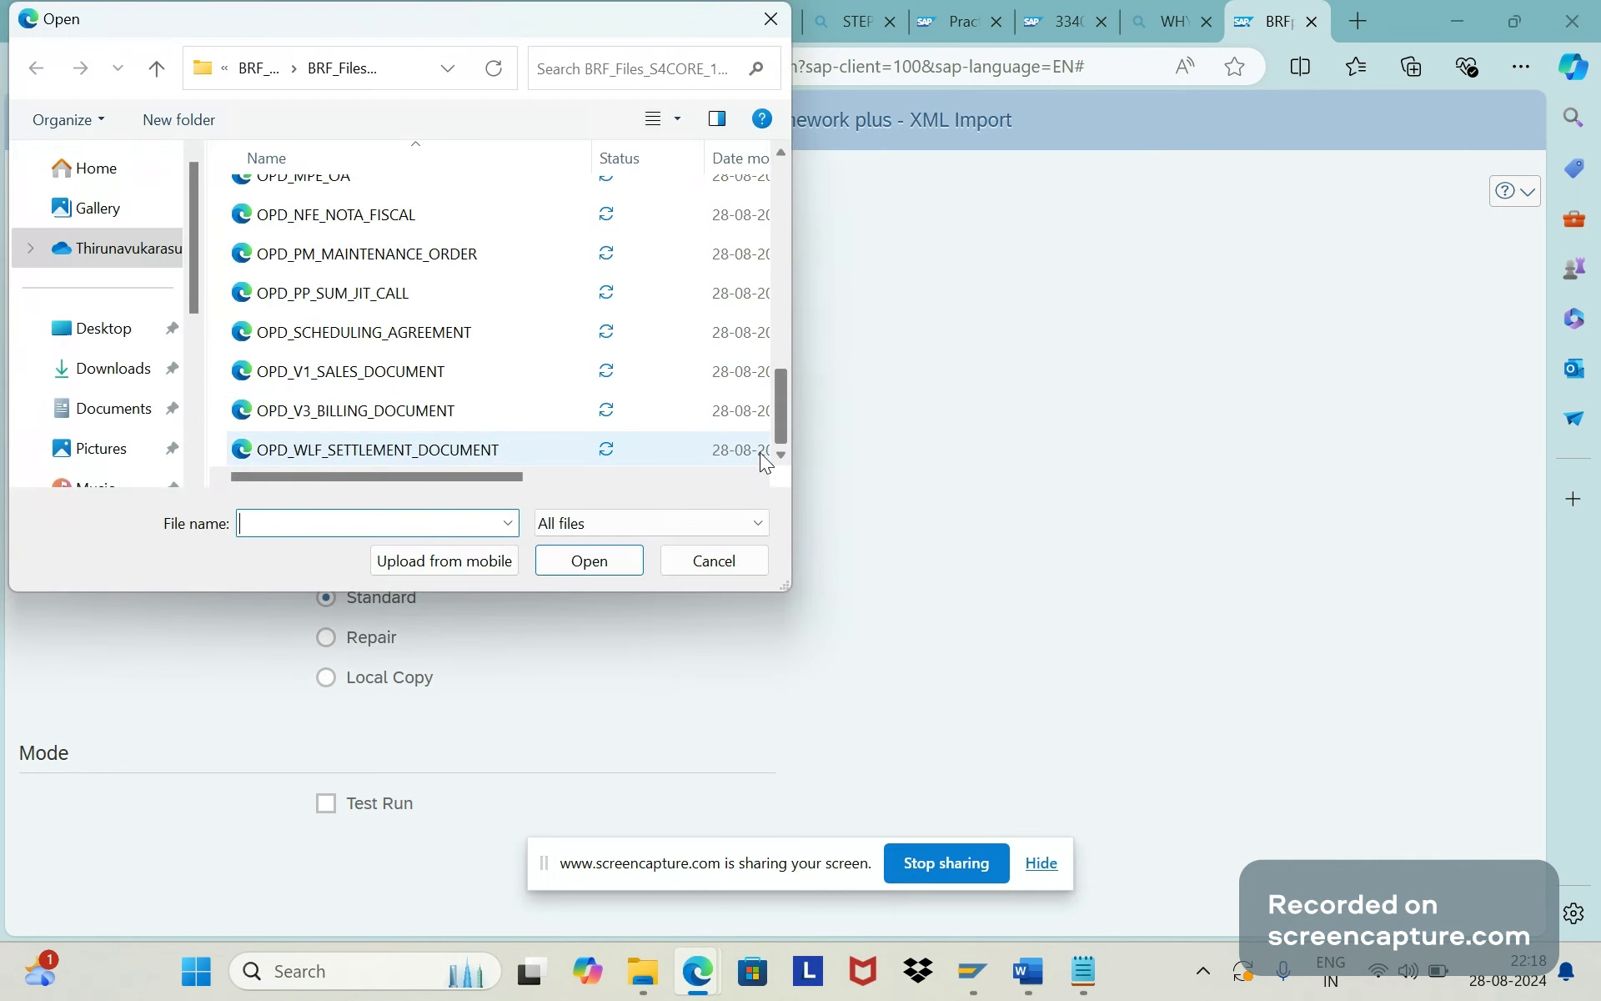
pyautogui.doubleClick(381, 378)
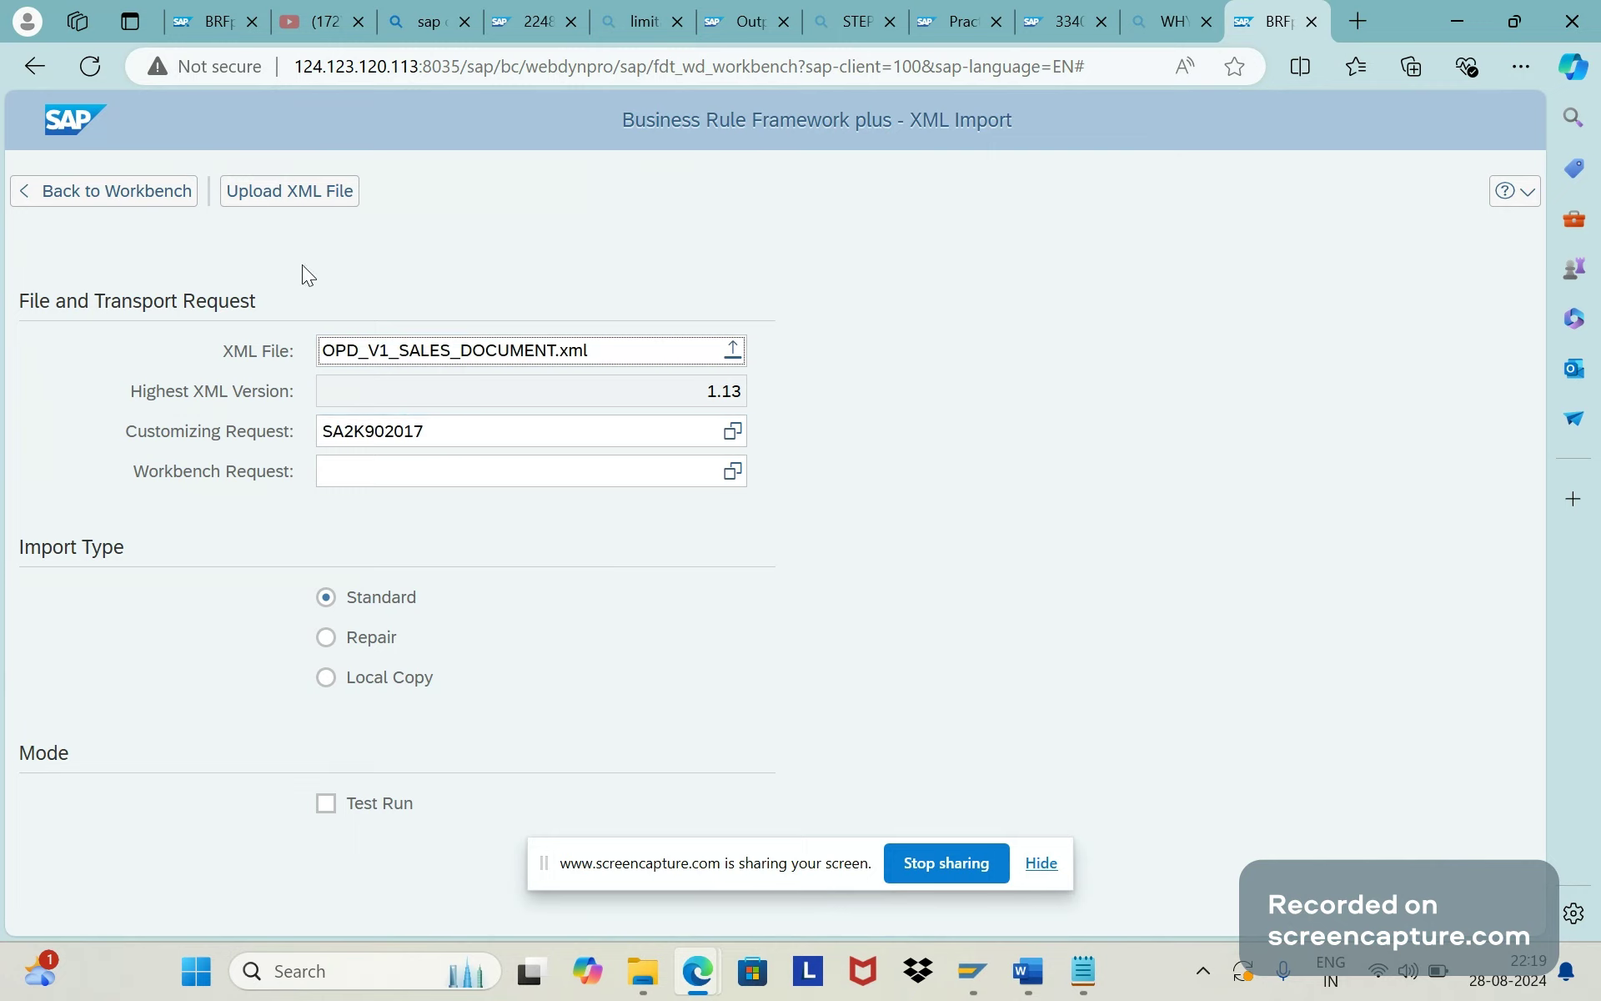
pyautogui.click(292, 191)
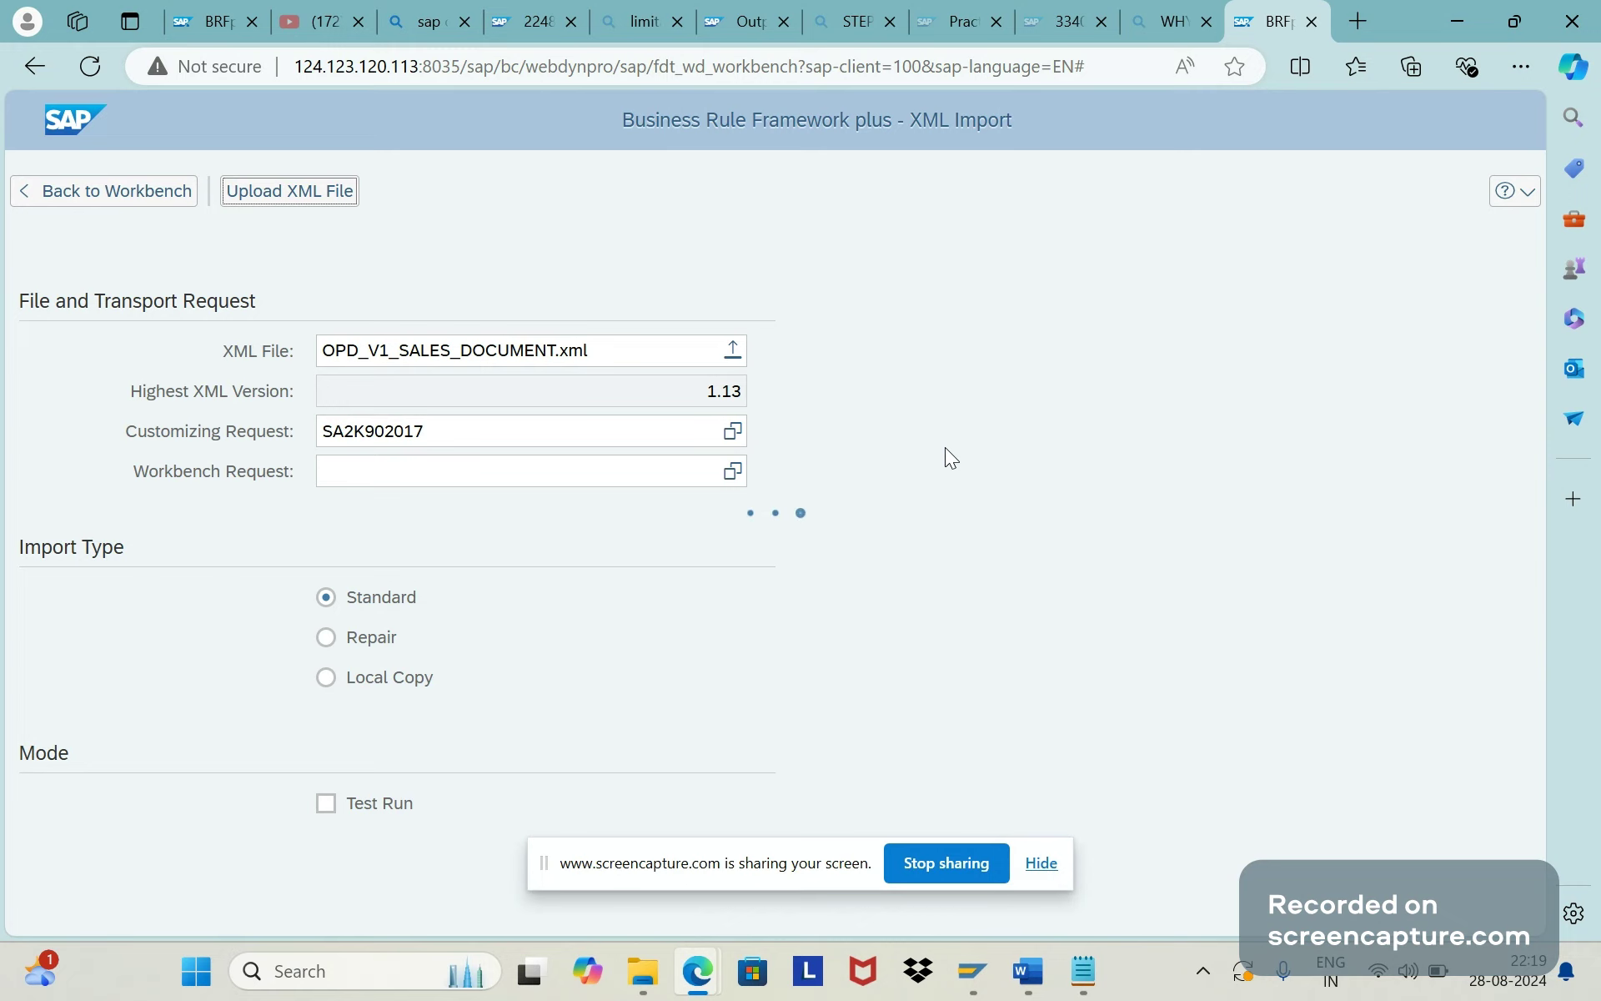
# Switch to Document1 in Word and add the bullet "Activate BRF+" to the BRF+ prerequisites list
pyautogui.moveTo(1028, 971)
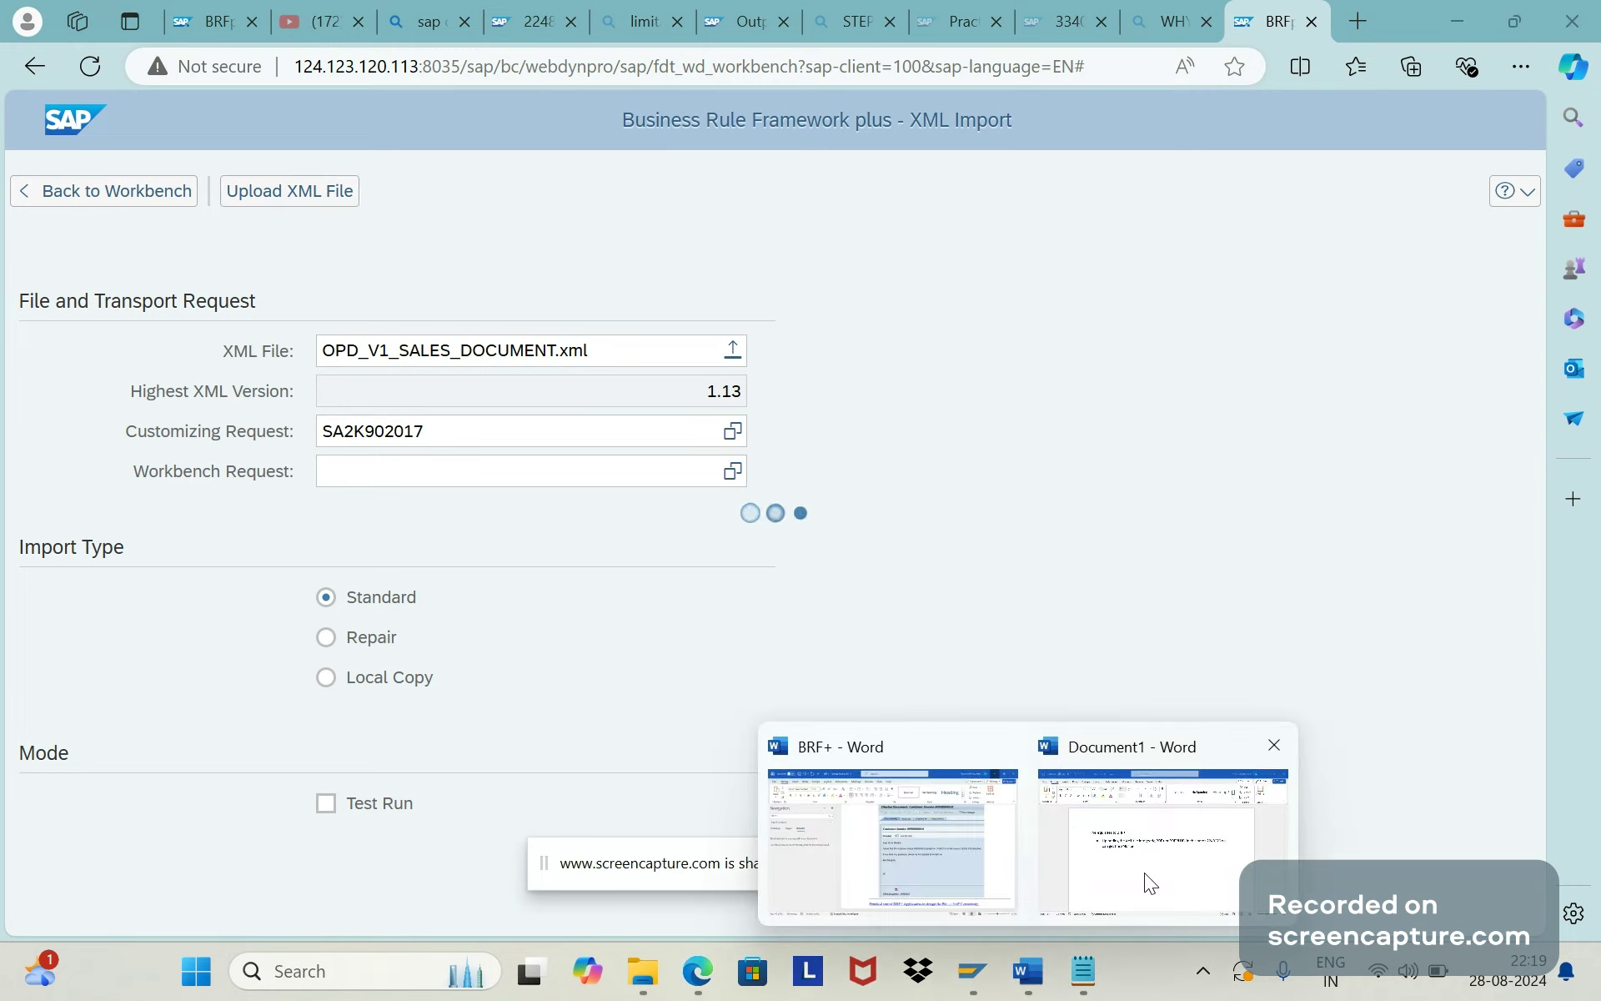
pyautogui.click(1144, 885)
pyautogui.press('Return')
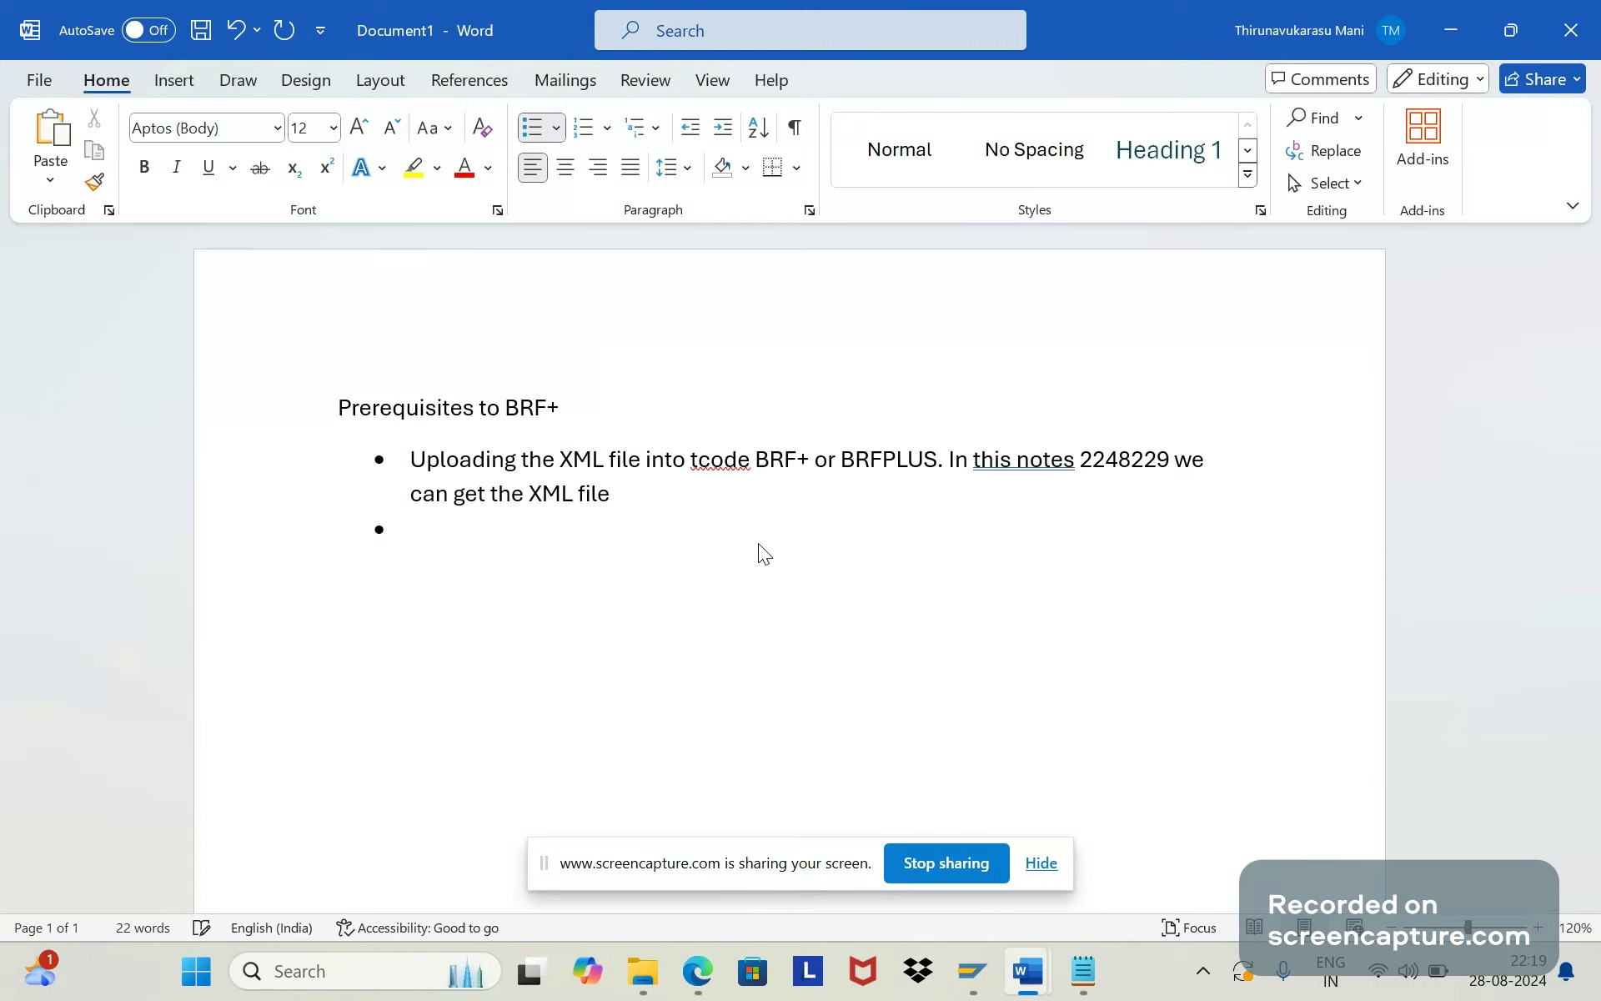
pyautogui.write('Accti')
pyautogui.press('BackSpace')
pyautogui.press('BackSpace')
pyautogui.press('BackSpace')
pyautogui.write('tia')
pyautogui.press('BackSpace')
pyautogui.write('vate BRF+')
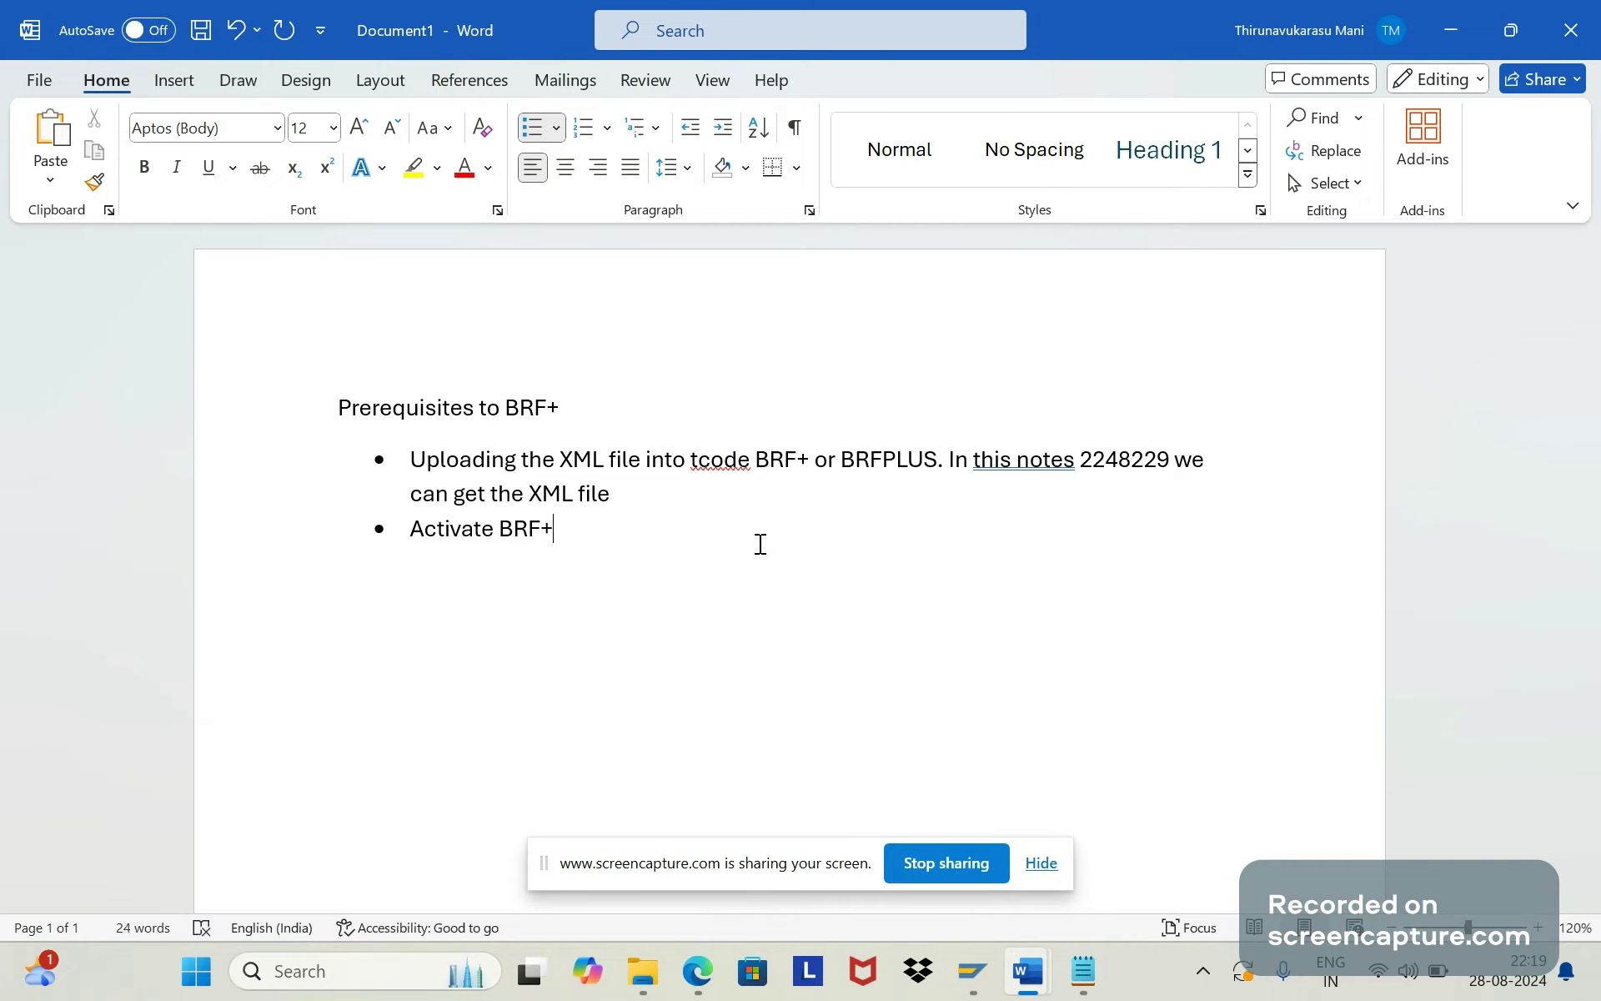
# Extend the second prerequisites bullet to read "Activate BRF+ functionality based on application document wise"
pyautogui.press('BackSpace')
pyautogui.press('BackSpace')
pyautogui.press('BackSpace')
pyautogui.press('BackSpace')
pyautogui.write('BRF+ functionalit')
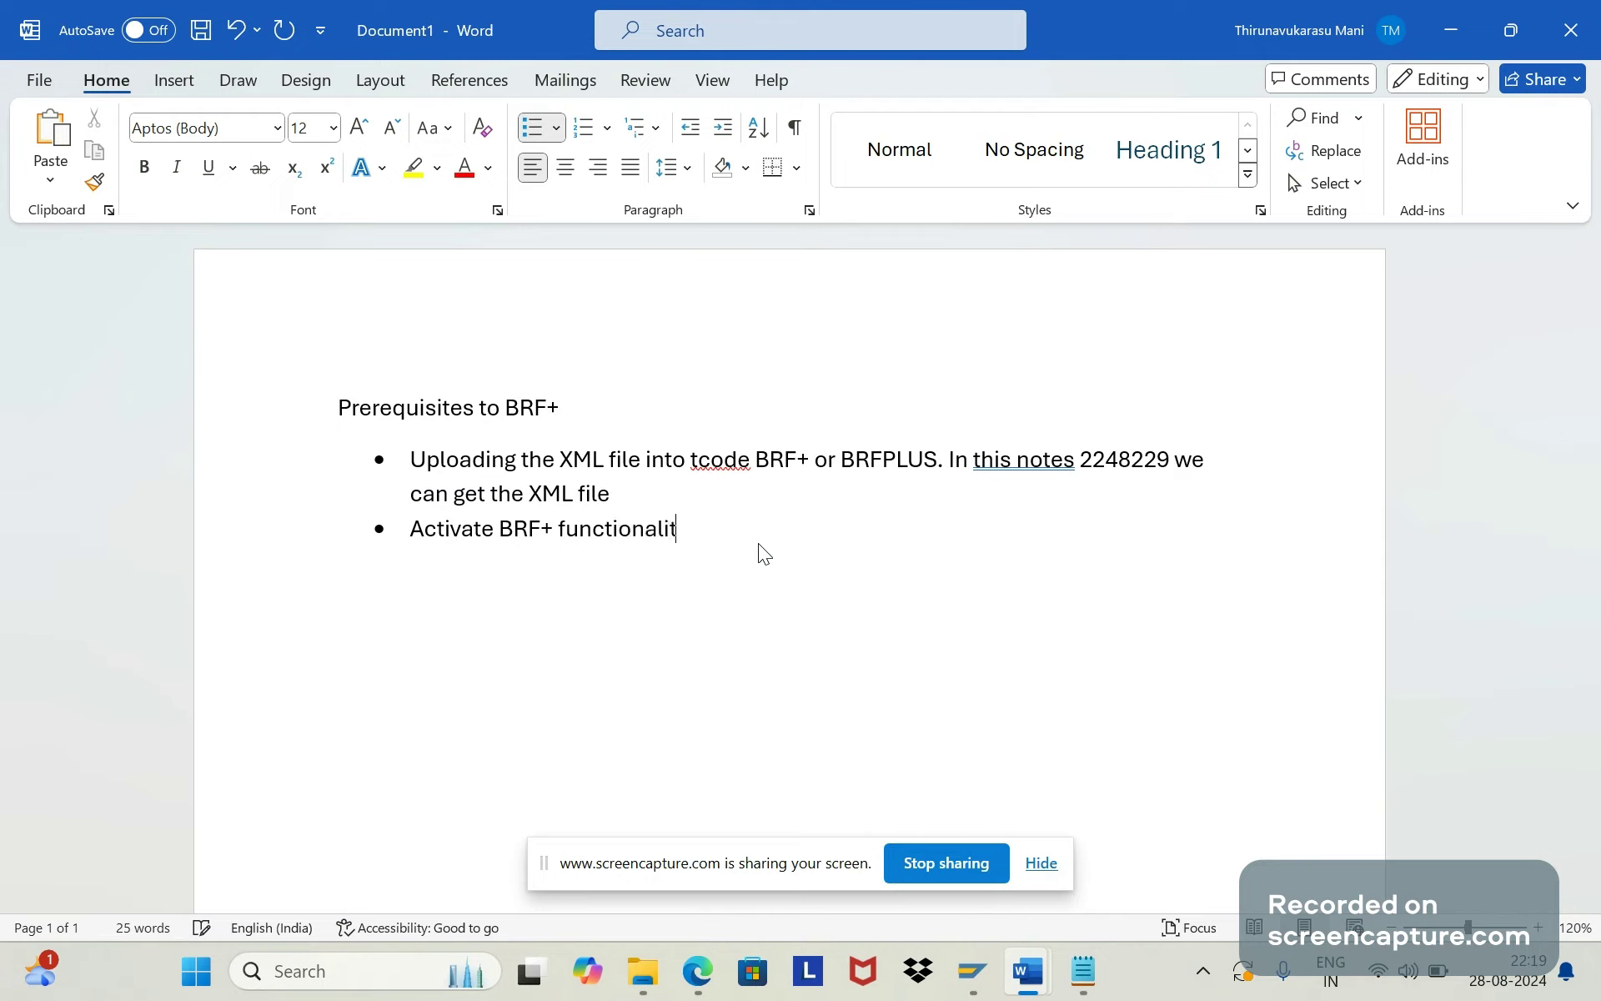
pyautogui.write('y based on application do')
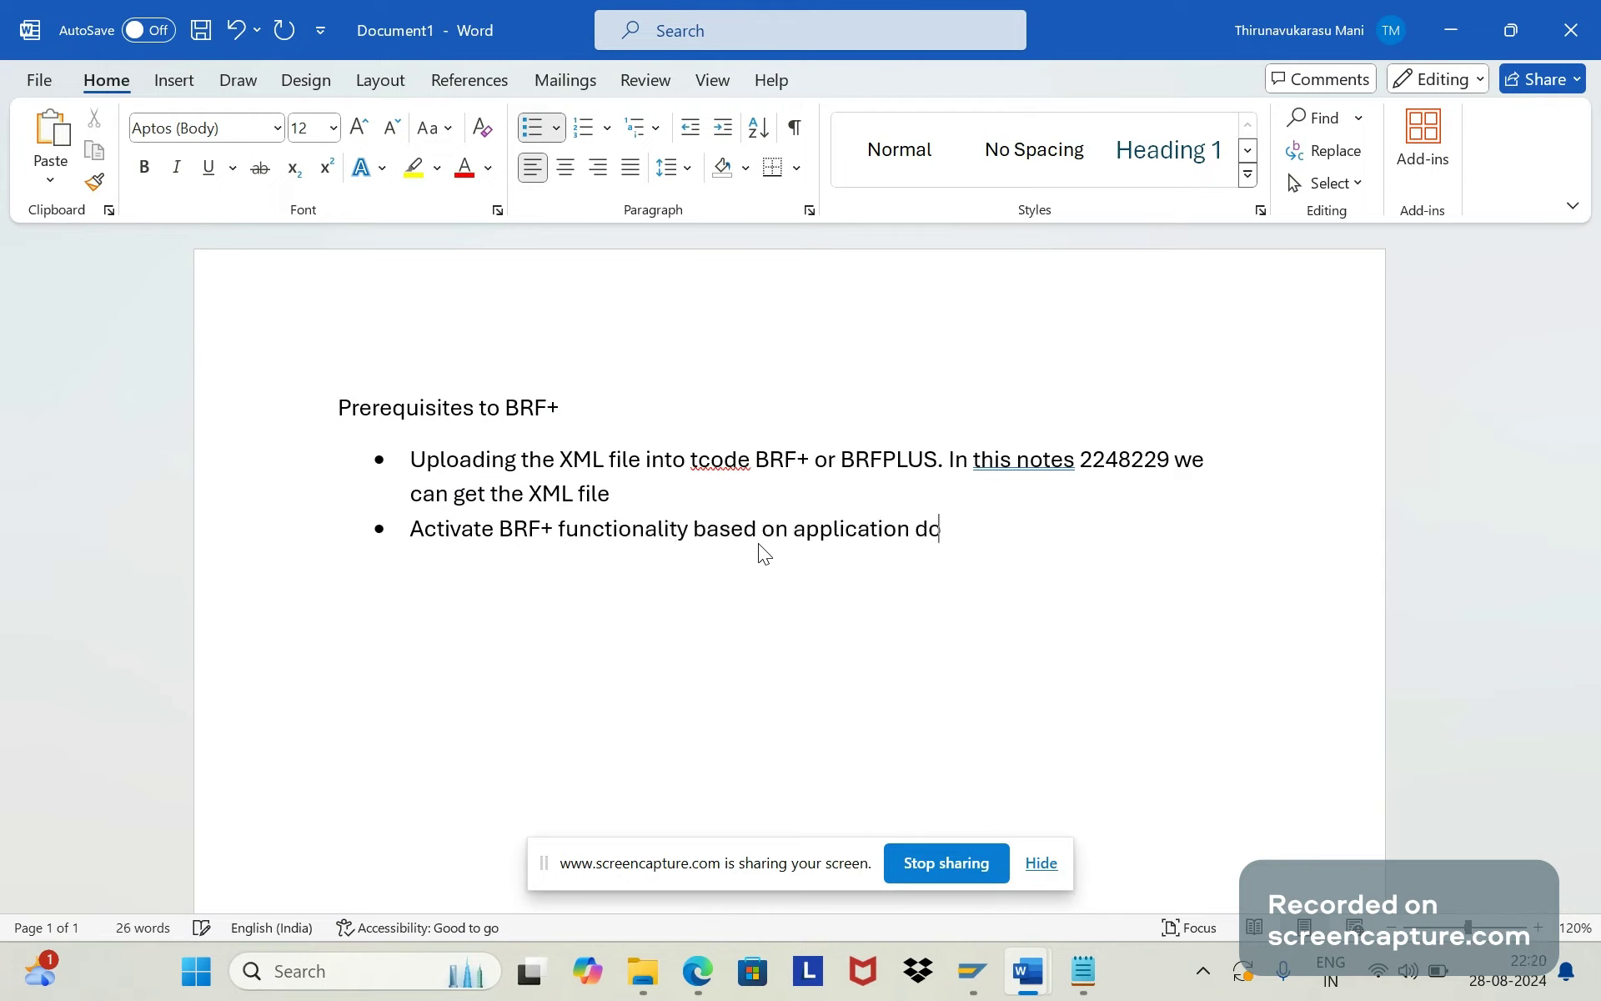
pyautogui.write('cument wise')
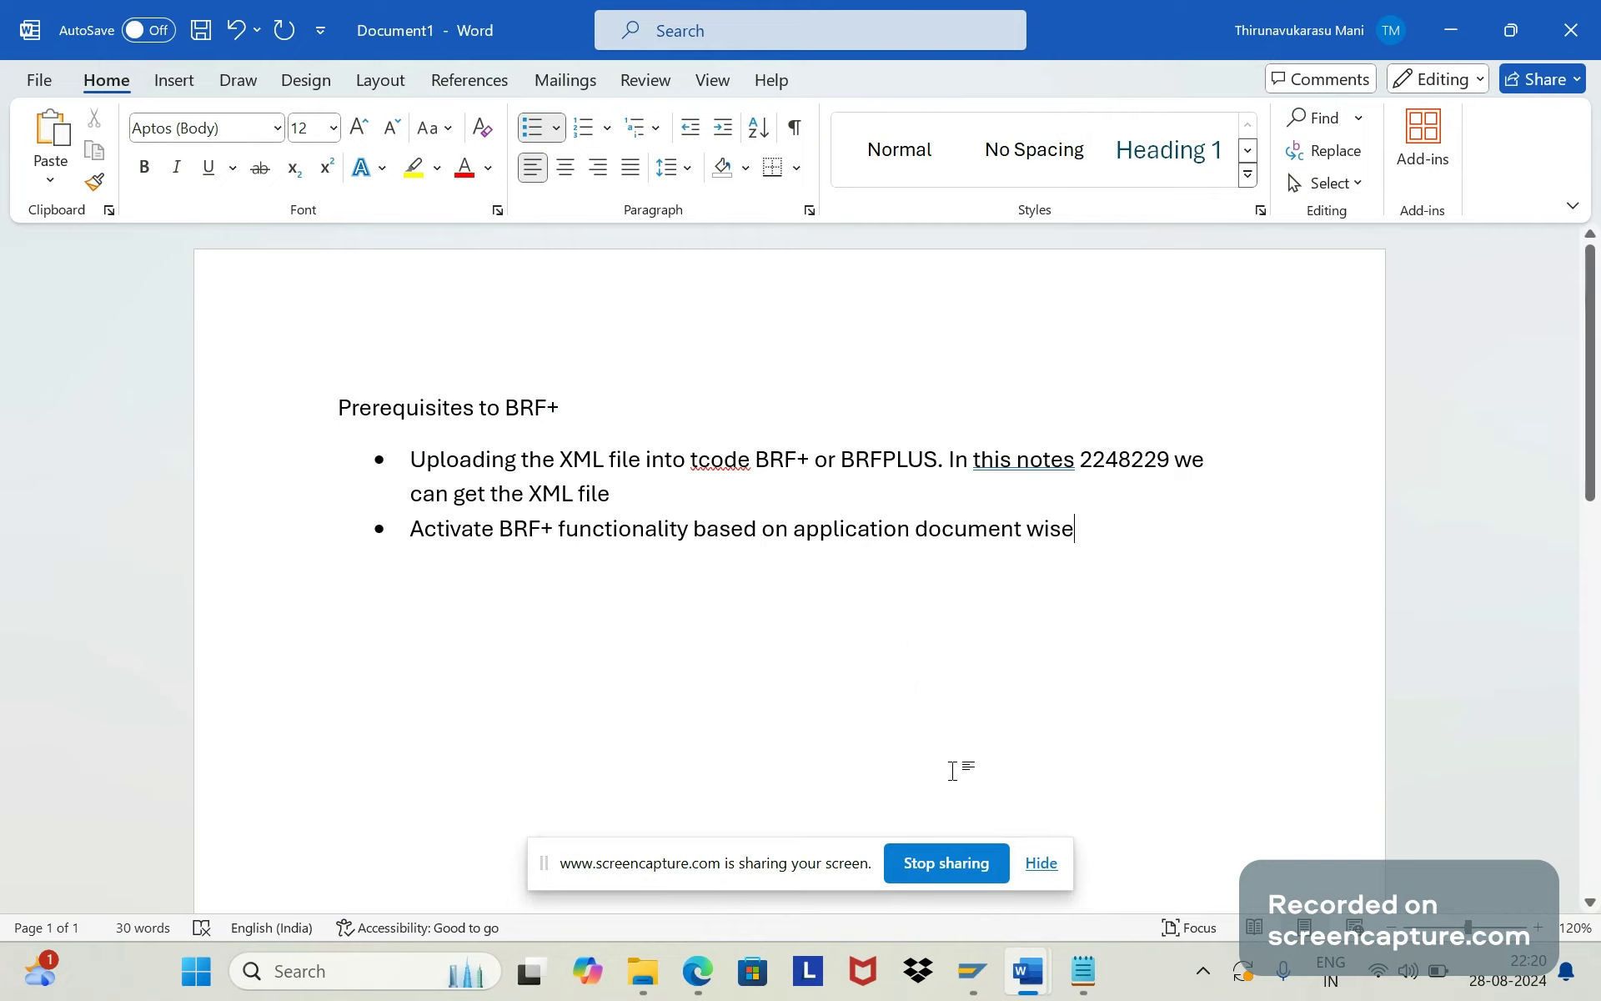
# Switch to the BRFplus XML Import page in Edge and read through the upload messages to the end
pyautogui.hotkey('alt', 'Tab')
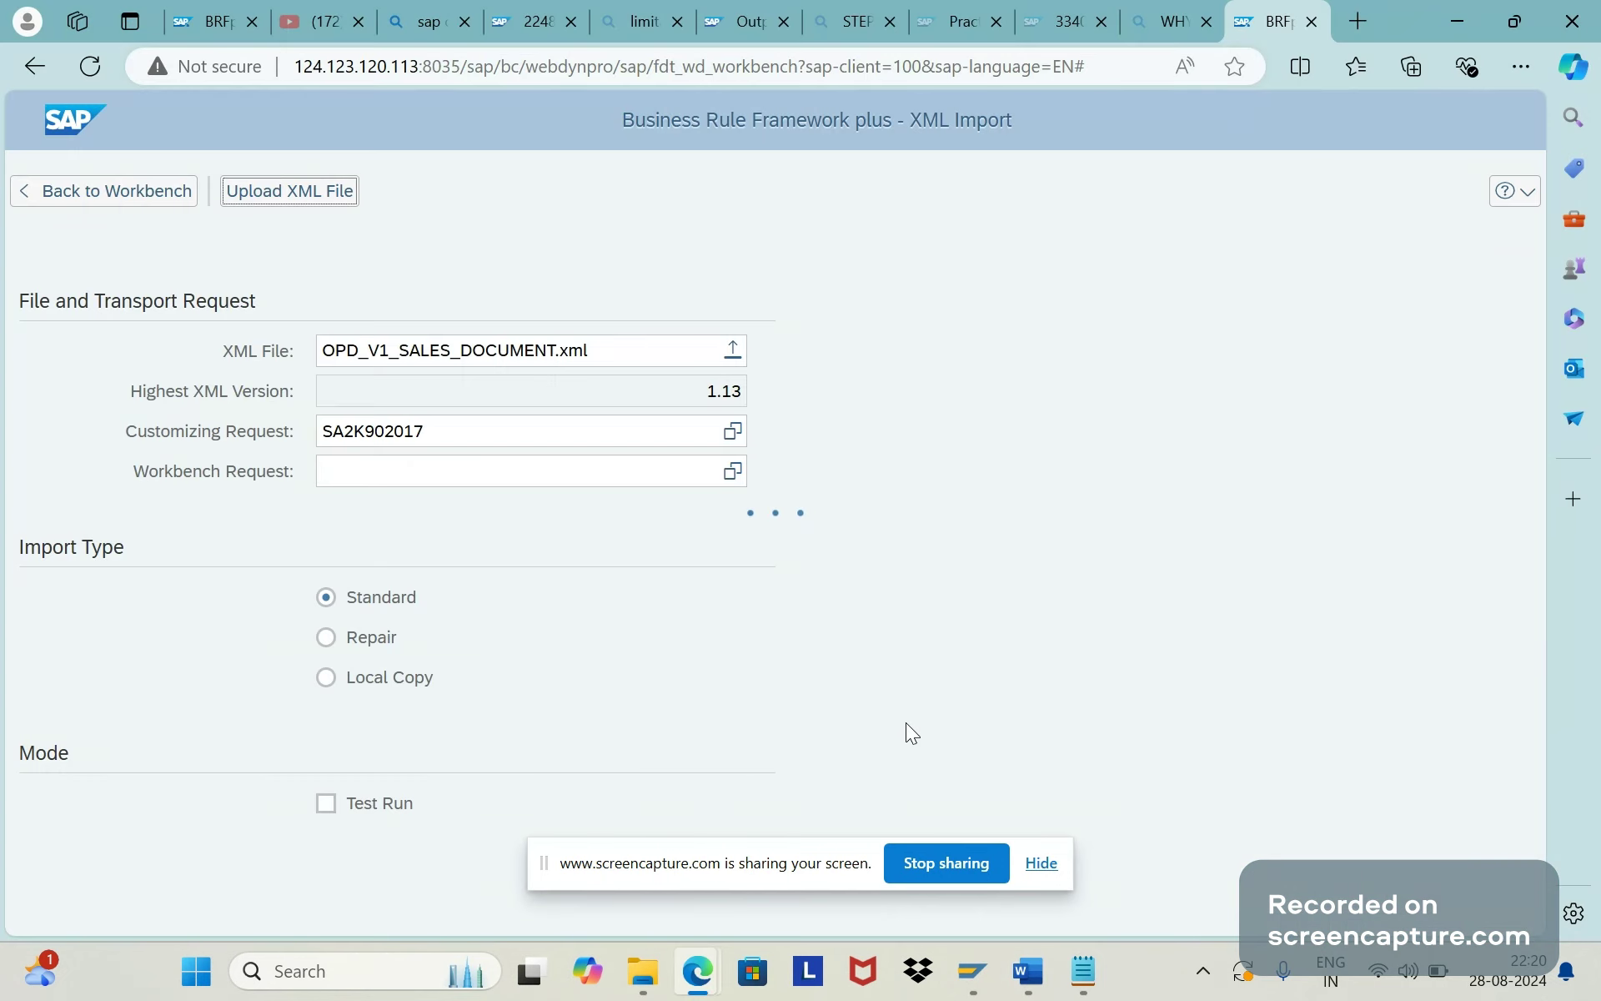
pyautogui.moveTo(977, 963)
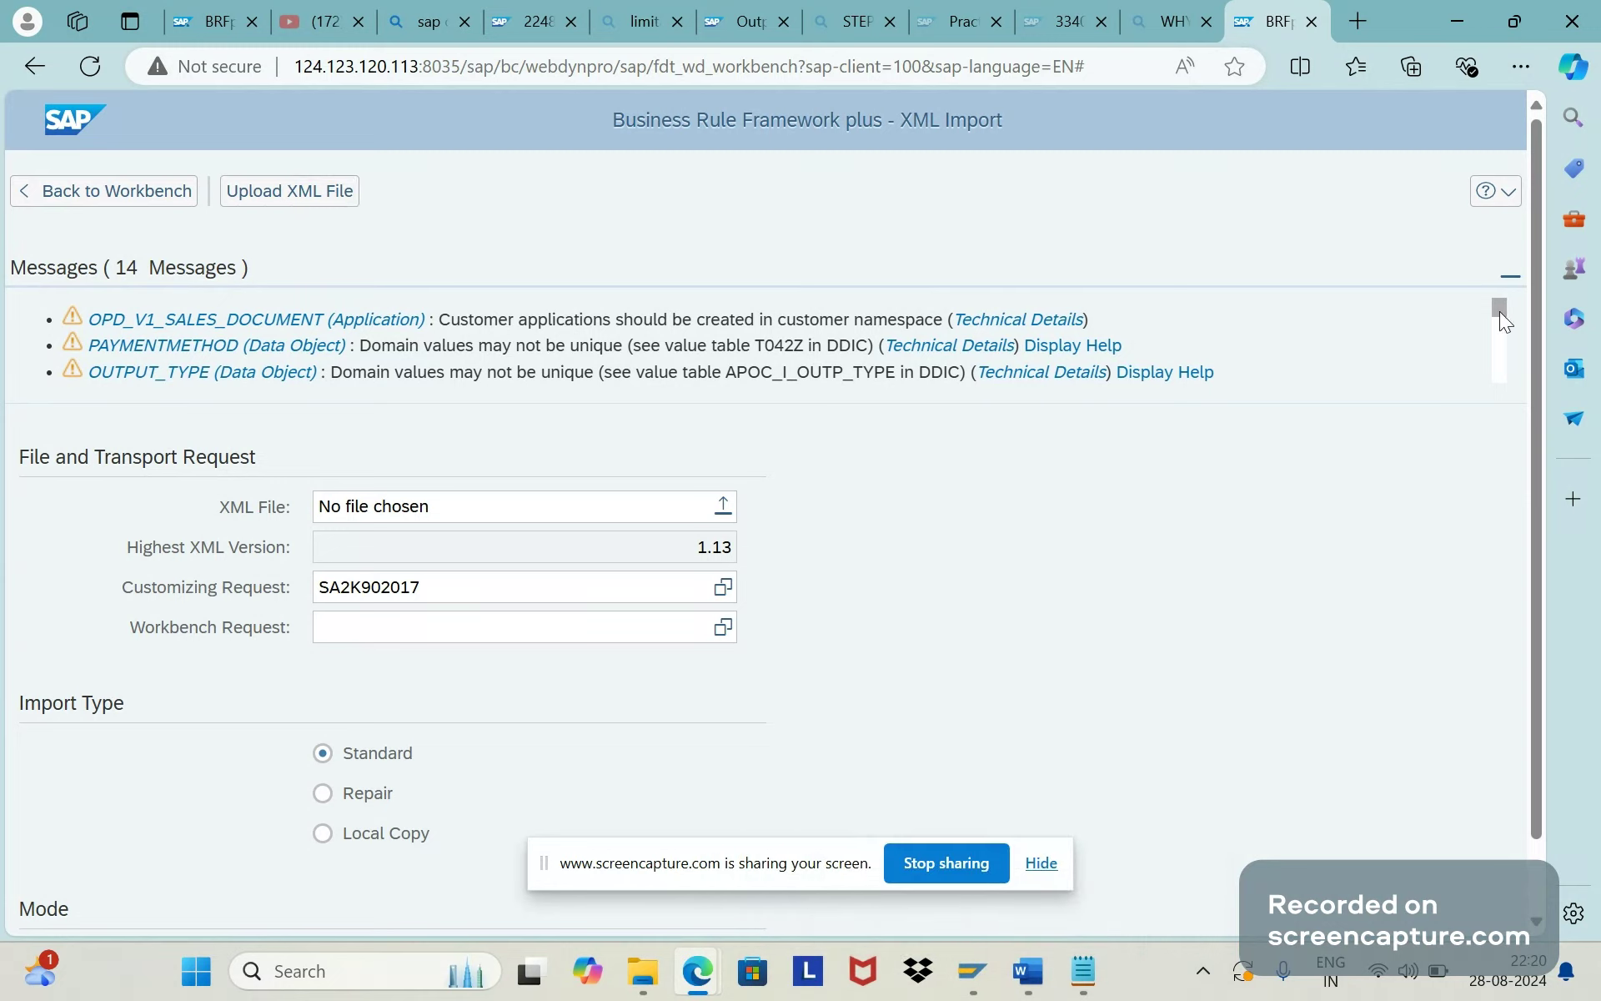
pyautogui.moveTo(1501, 312); pyautogui.dragTo(1497, 391)
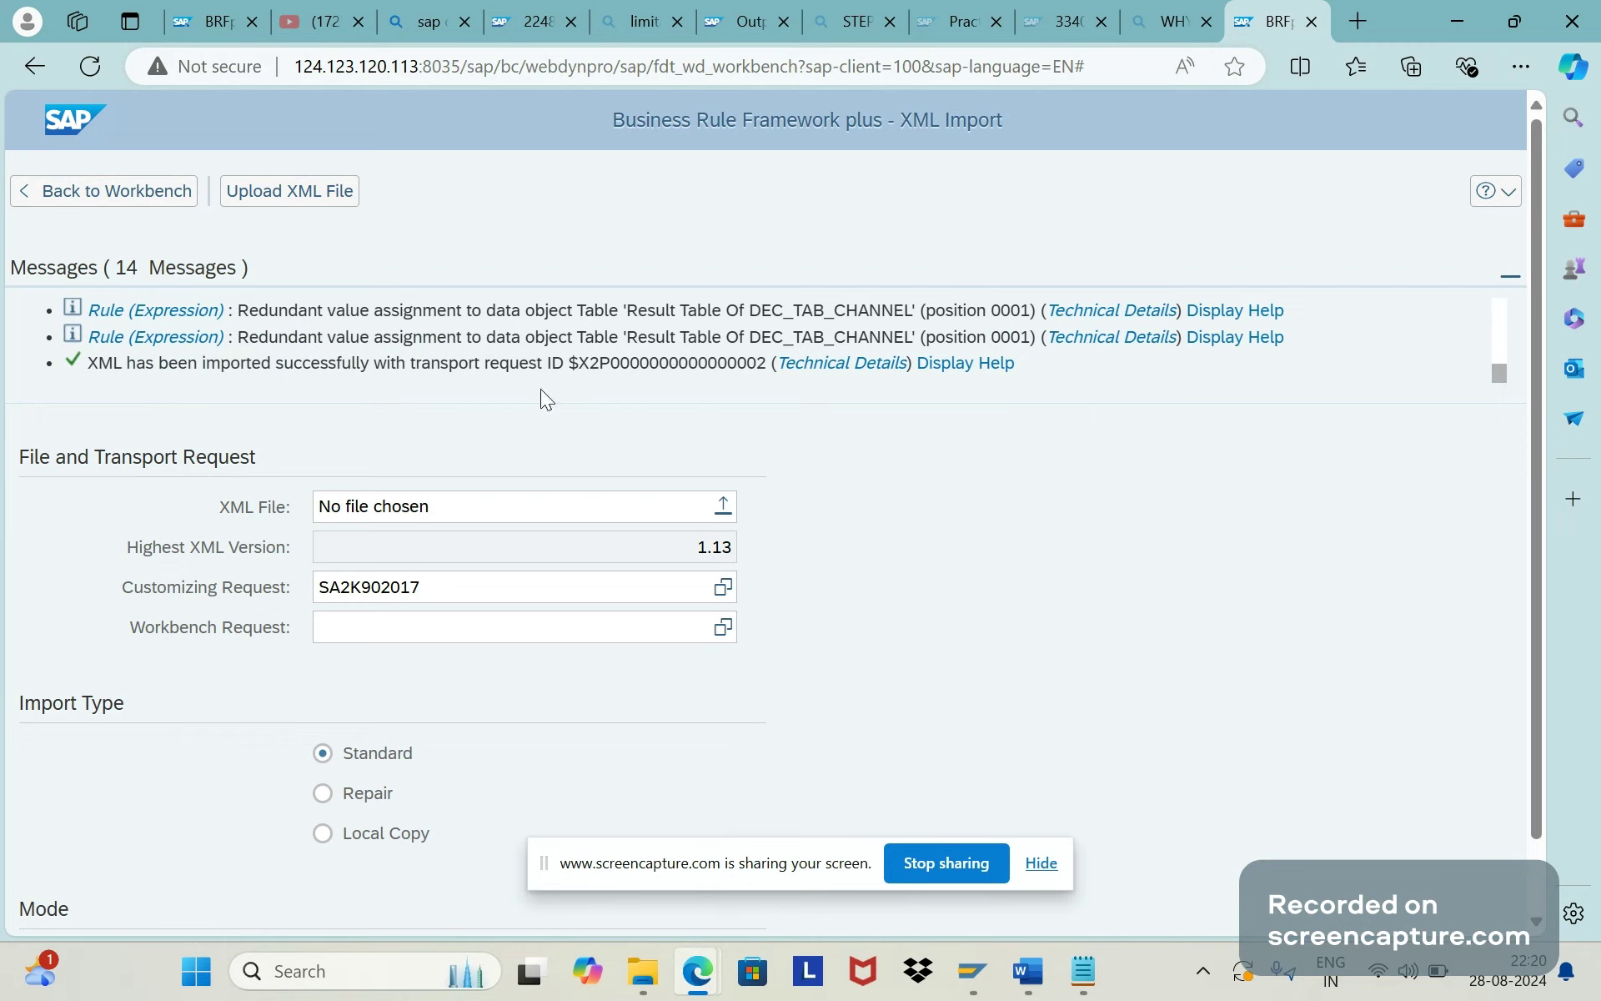
# Return to the BRFplus workbench and expand the OPD_V1_SALES_DOCUMENT application in the repository
pyautogui.click(76, 193)
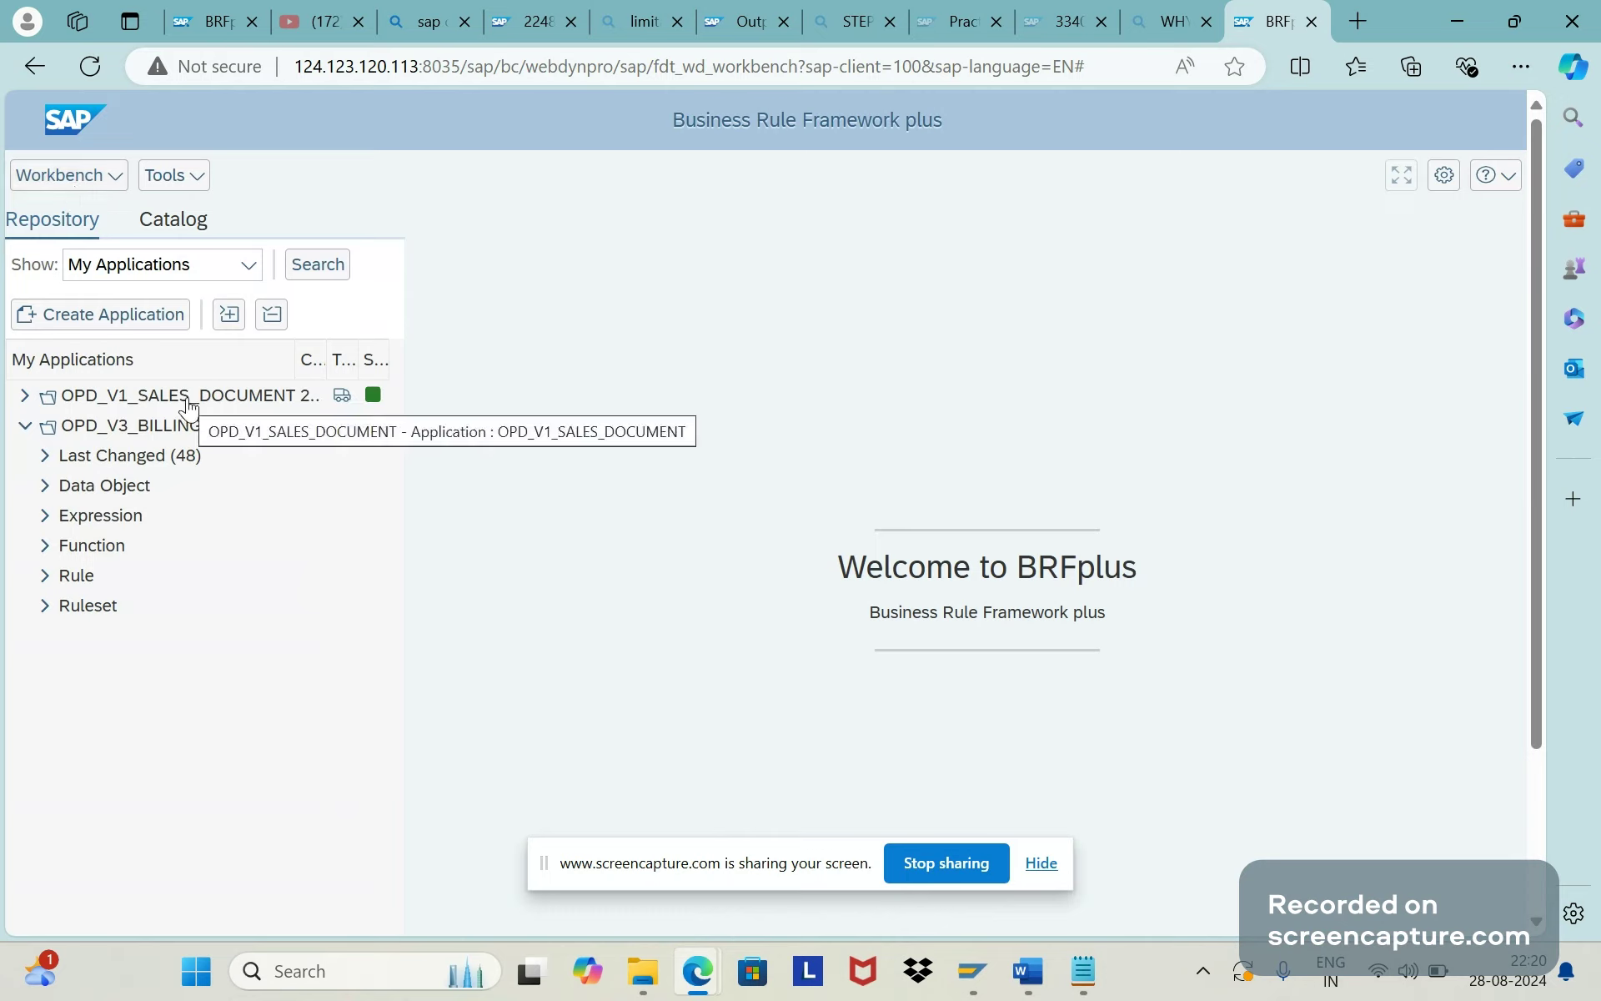
pyautogui.click(26, 429)
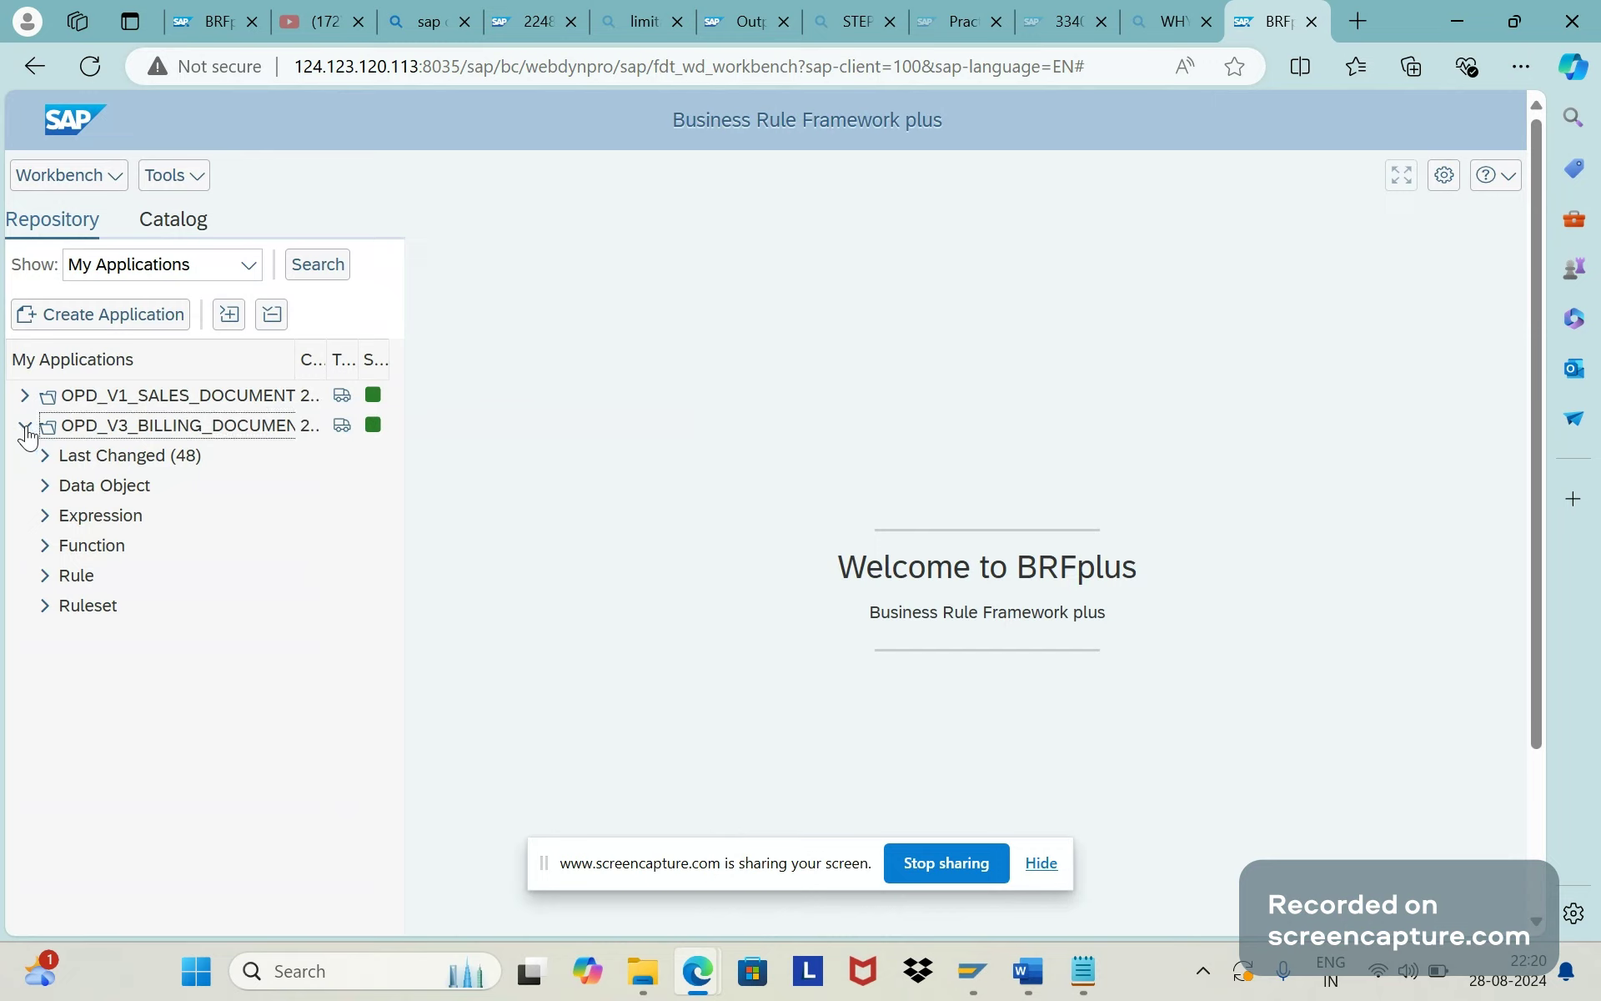
pyautogui.click(28, 405)
# Switch to SAP Easy Access and try to open transaction SPRO, declining the detailed error description
pyautogui.moveTo(1032, 967)
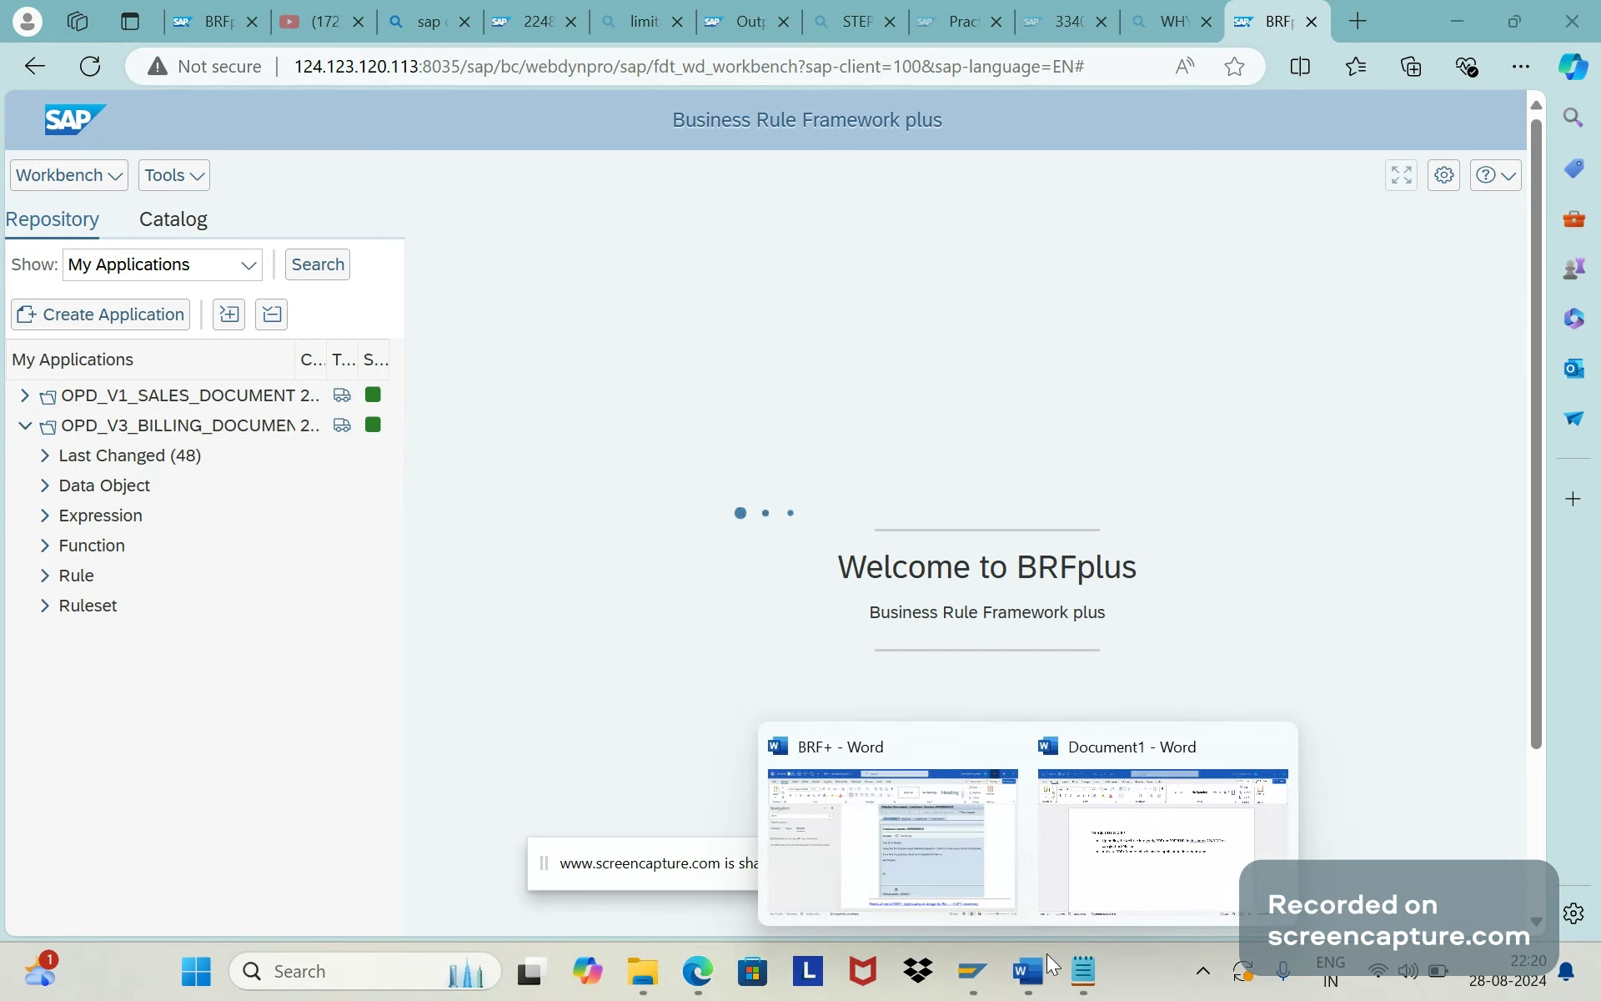
pyautogui.click(1134, 859)
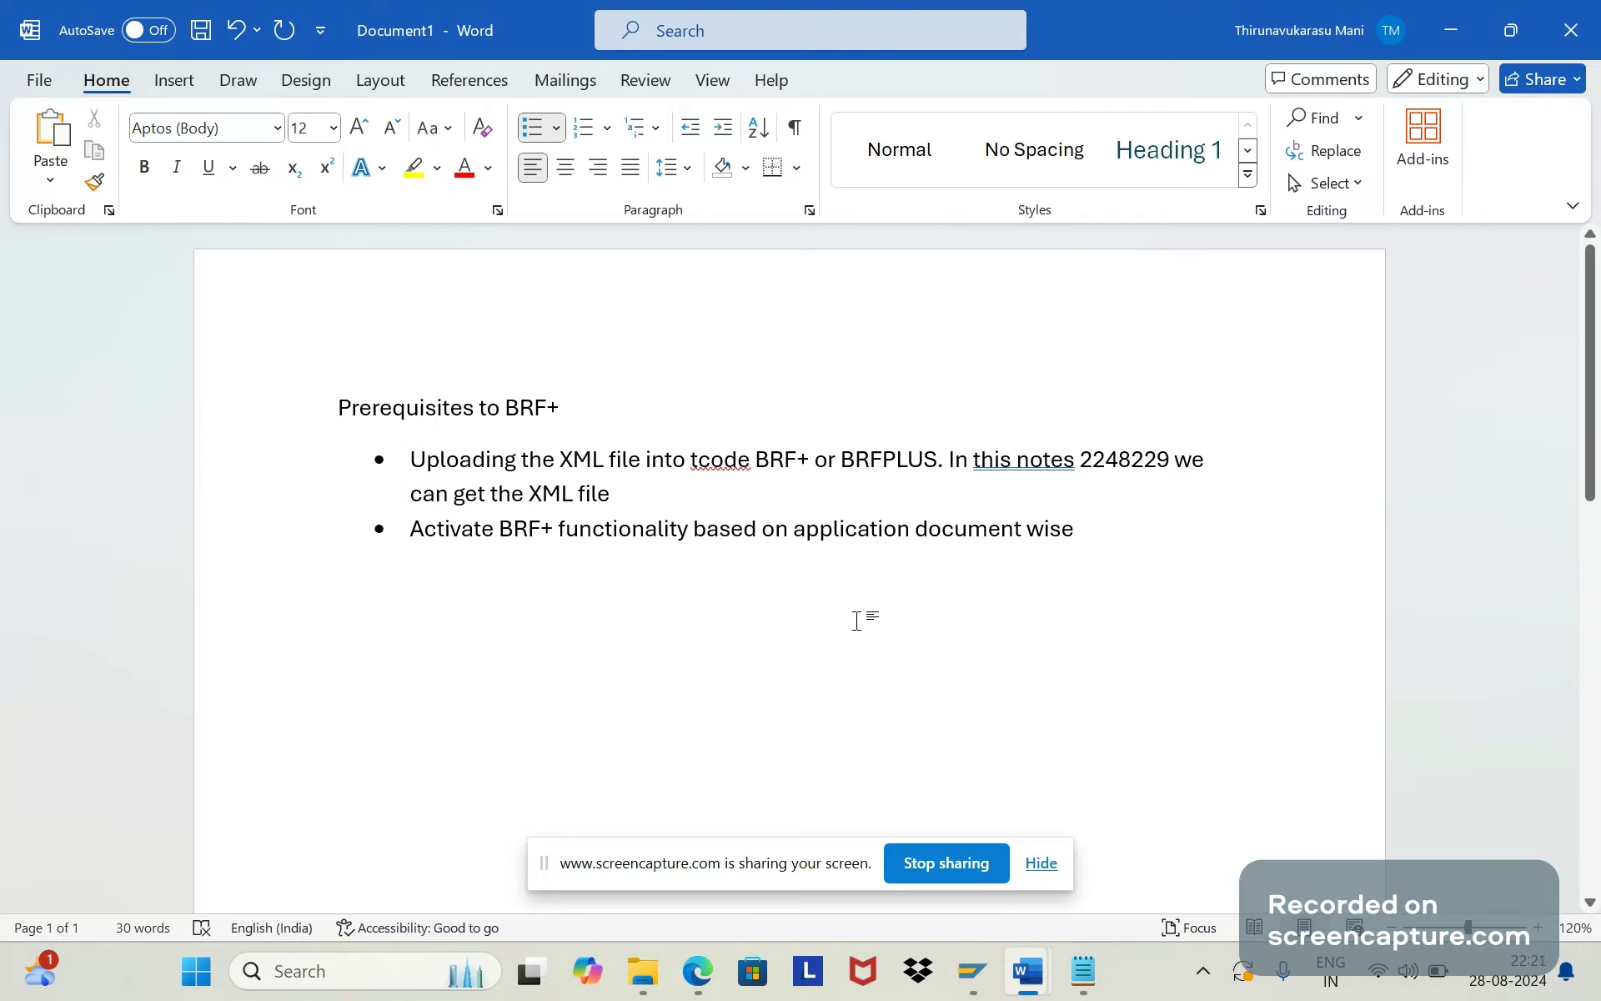
pyautogui.click(973, 971)
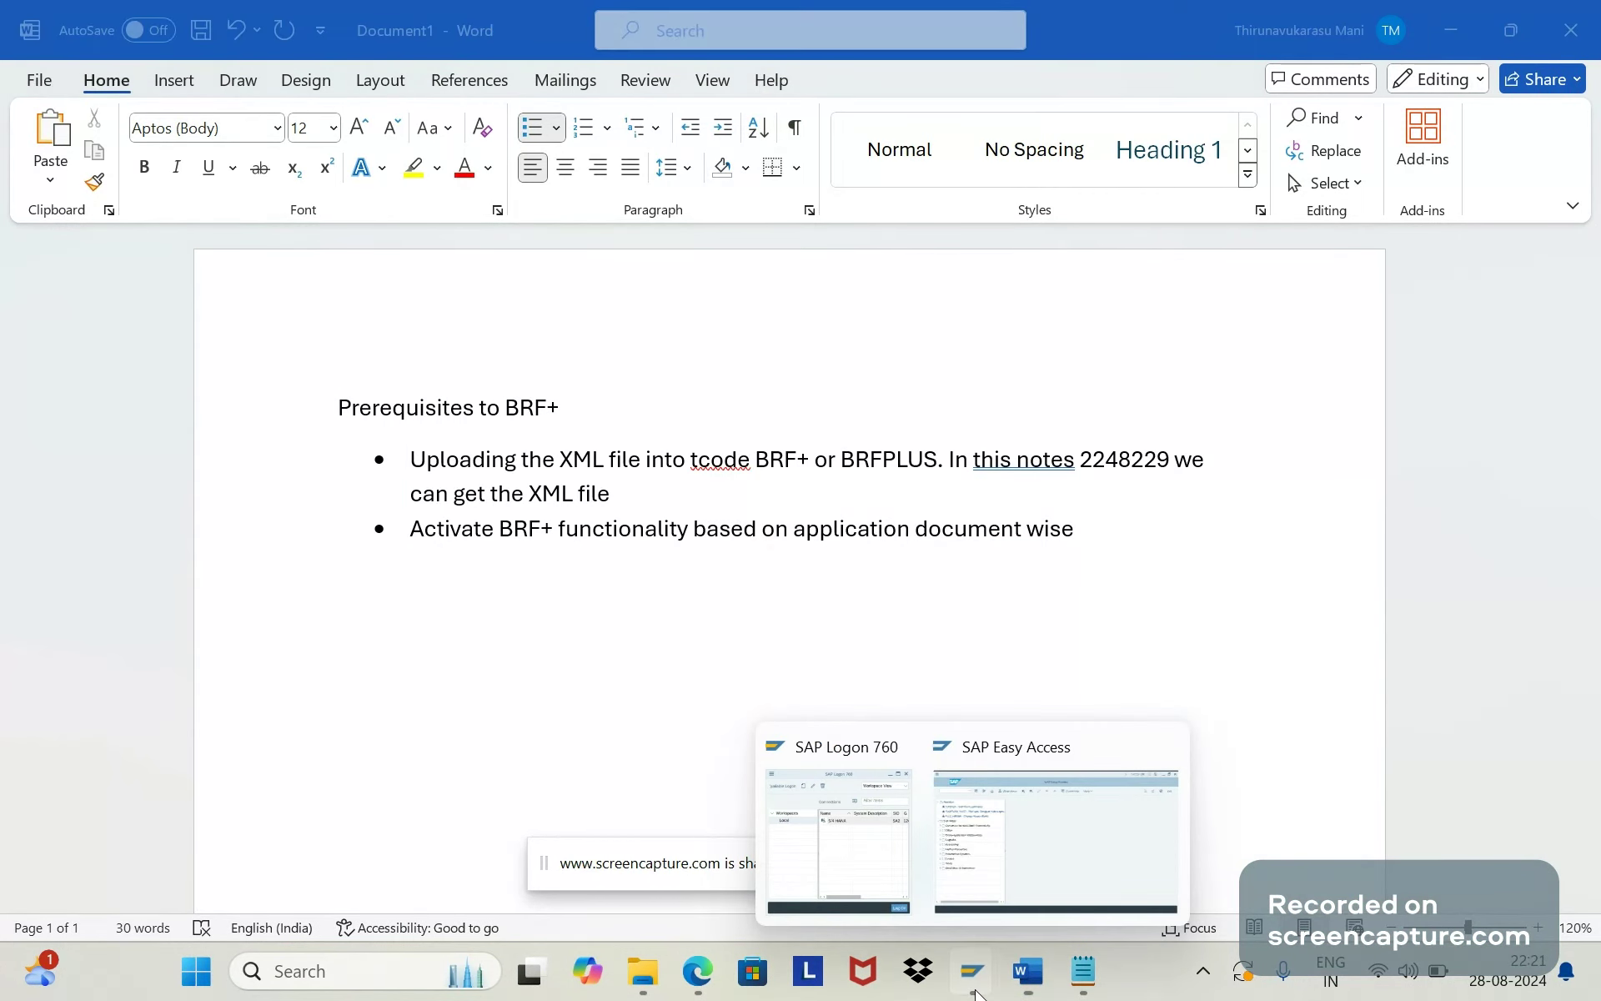
pyautogui.click(988, 856)
pyautogui.write('sp')
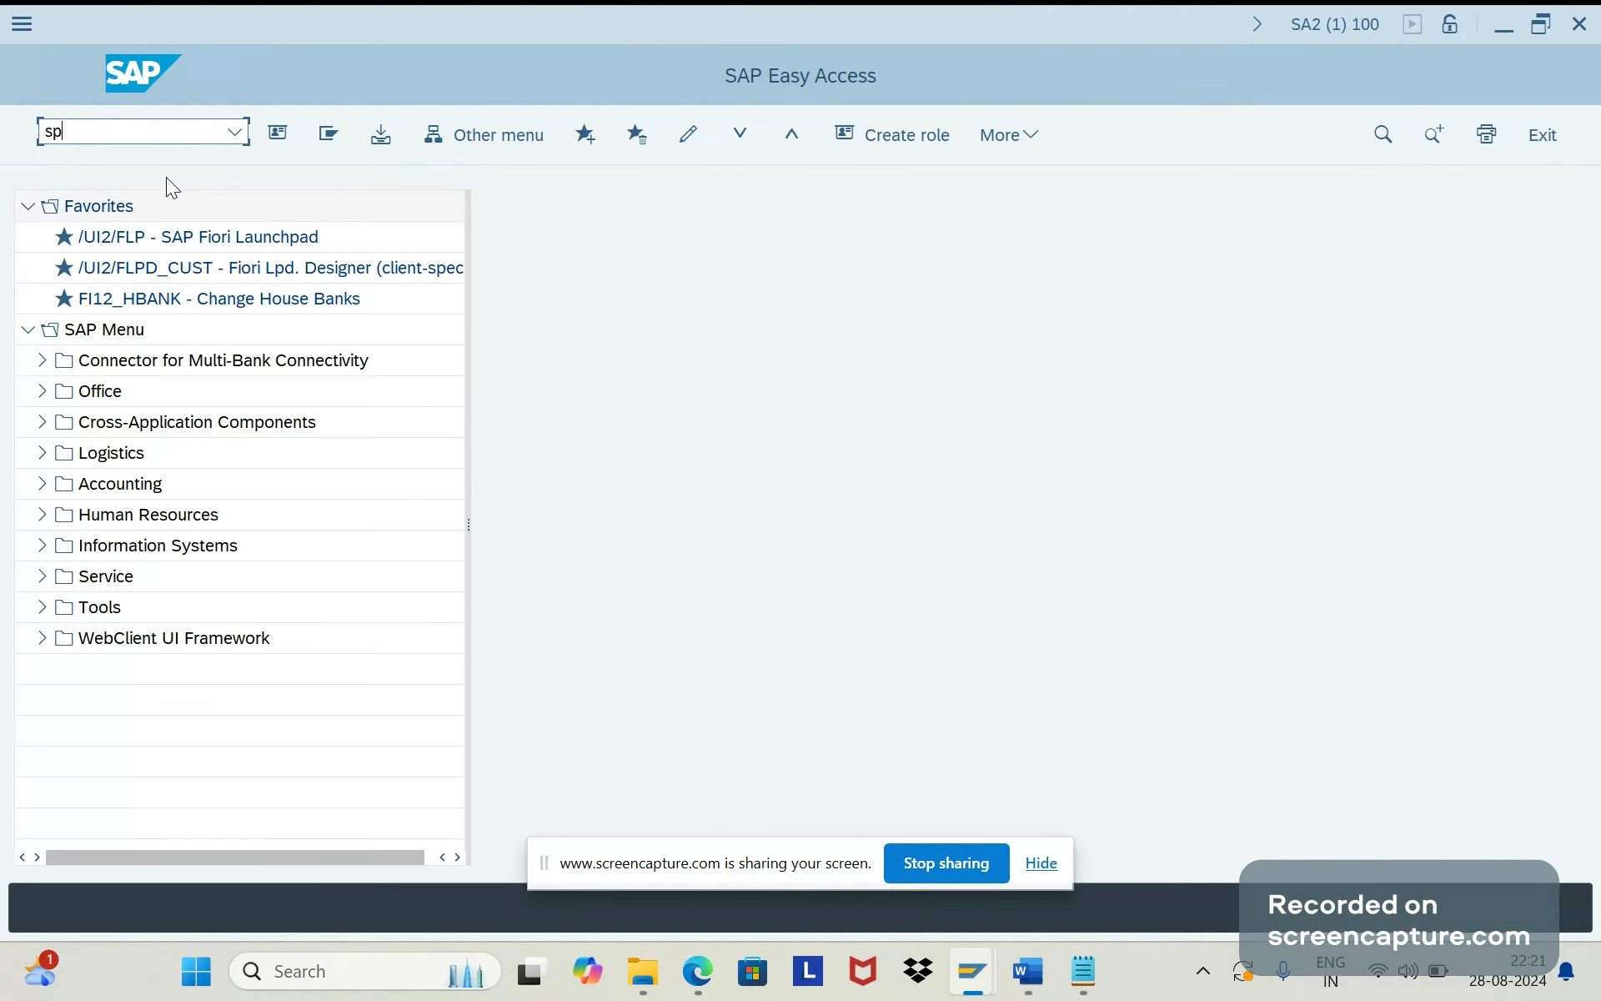
pyautogui.press('Return')
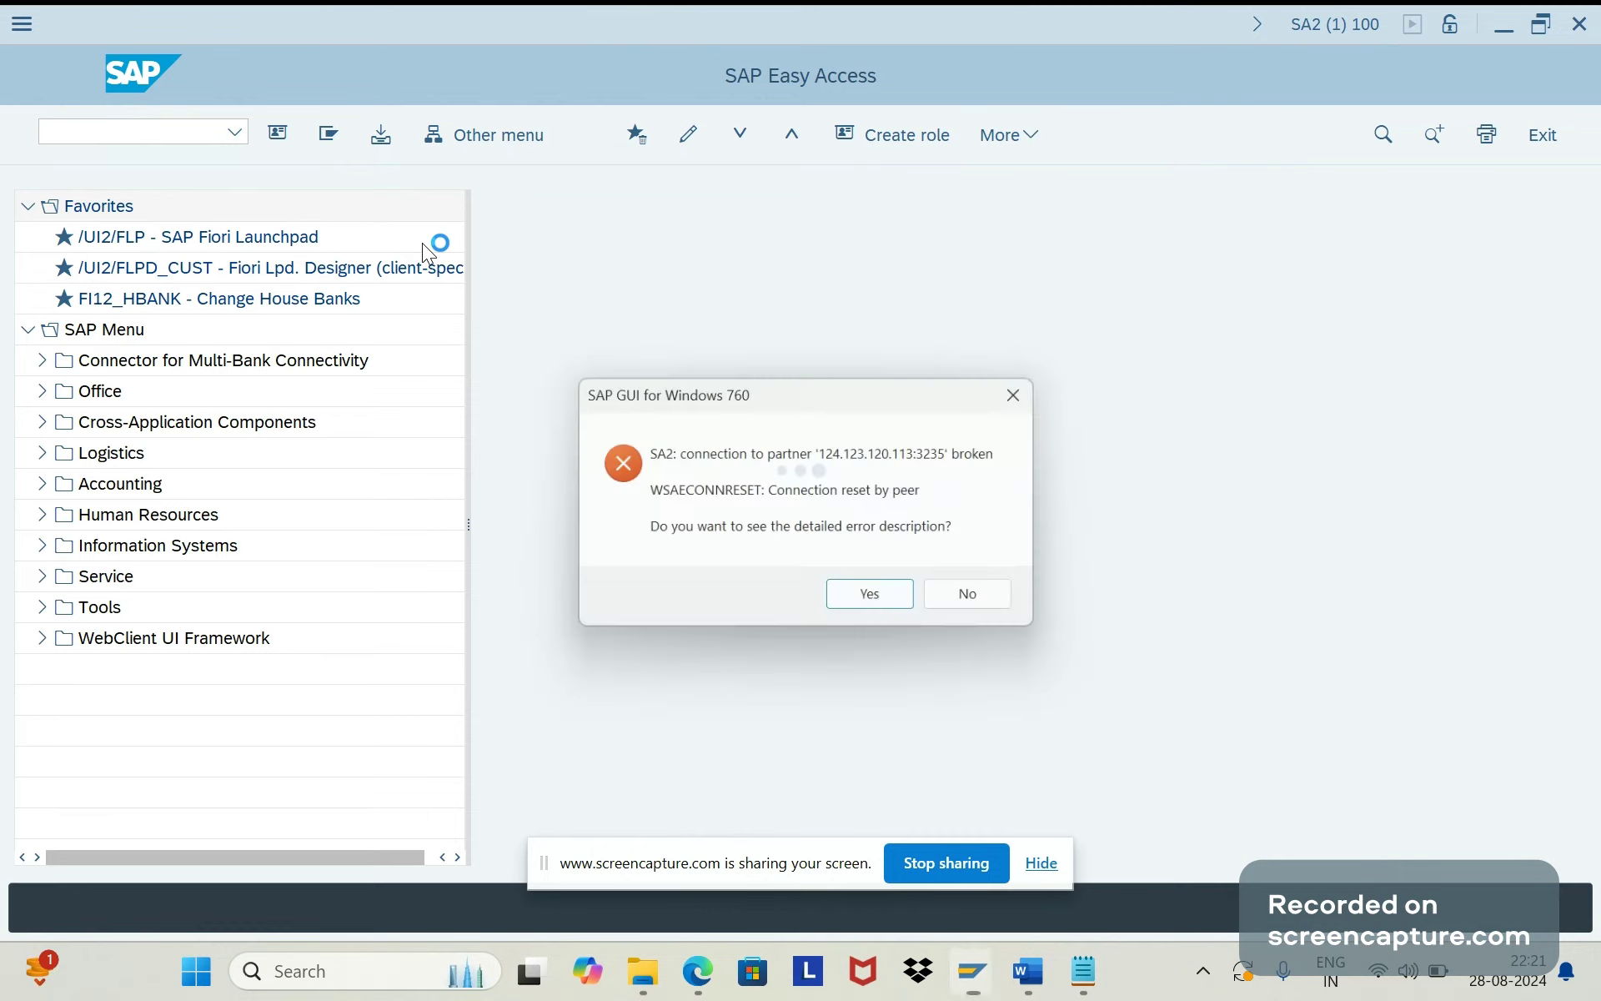
pyautogui.click(981, 600)
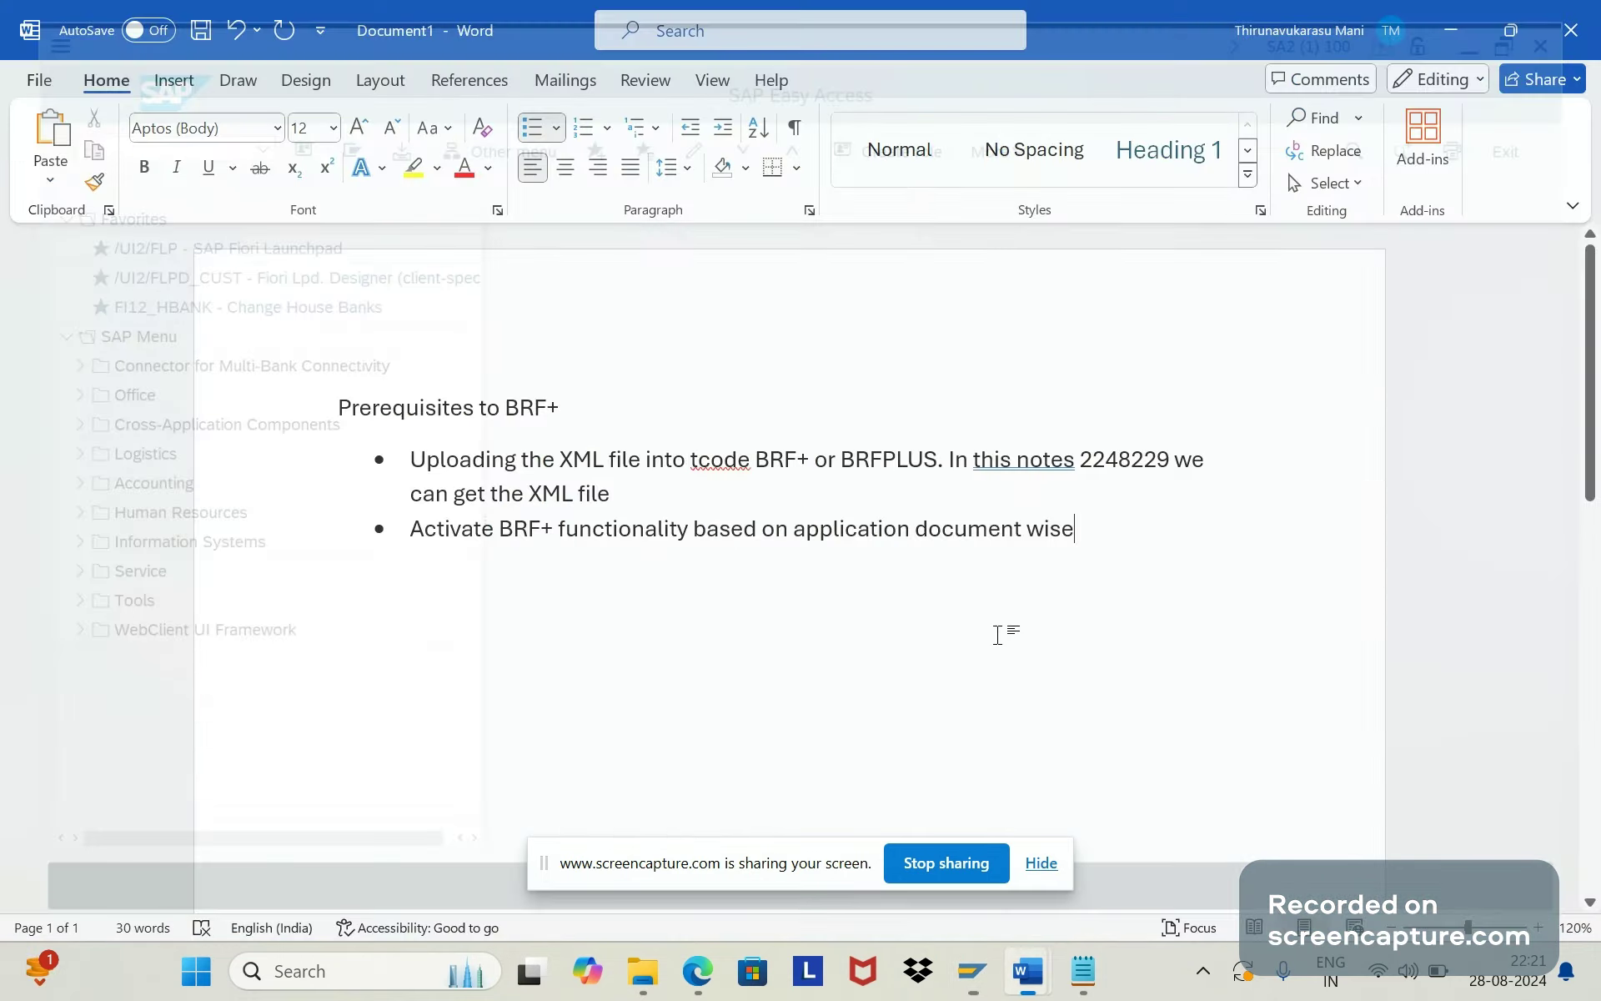
# Log on to the S/4 HANA system in client 100 with the user name and password, ending any other logons
pyautogui.click(972, 971)
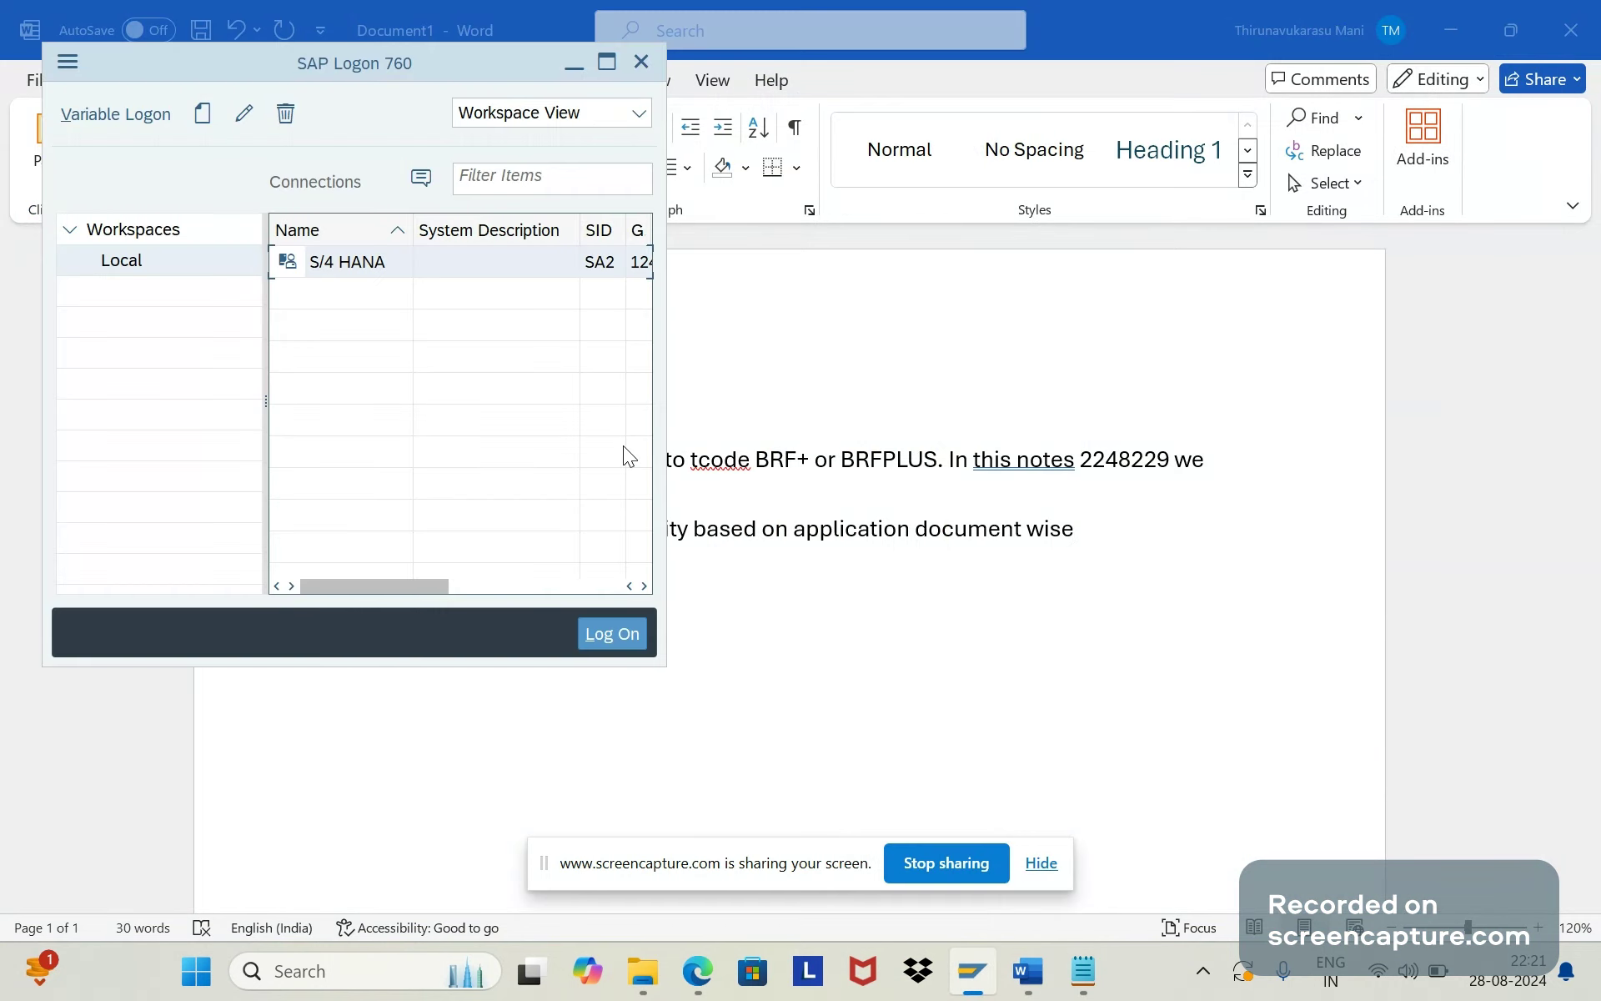
pyautogui.doubleClick(406, 262)
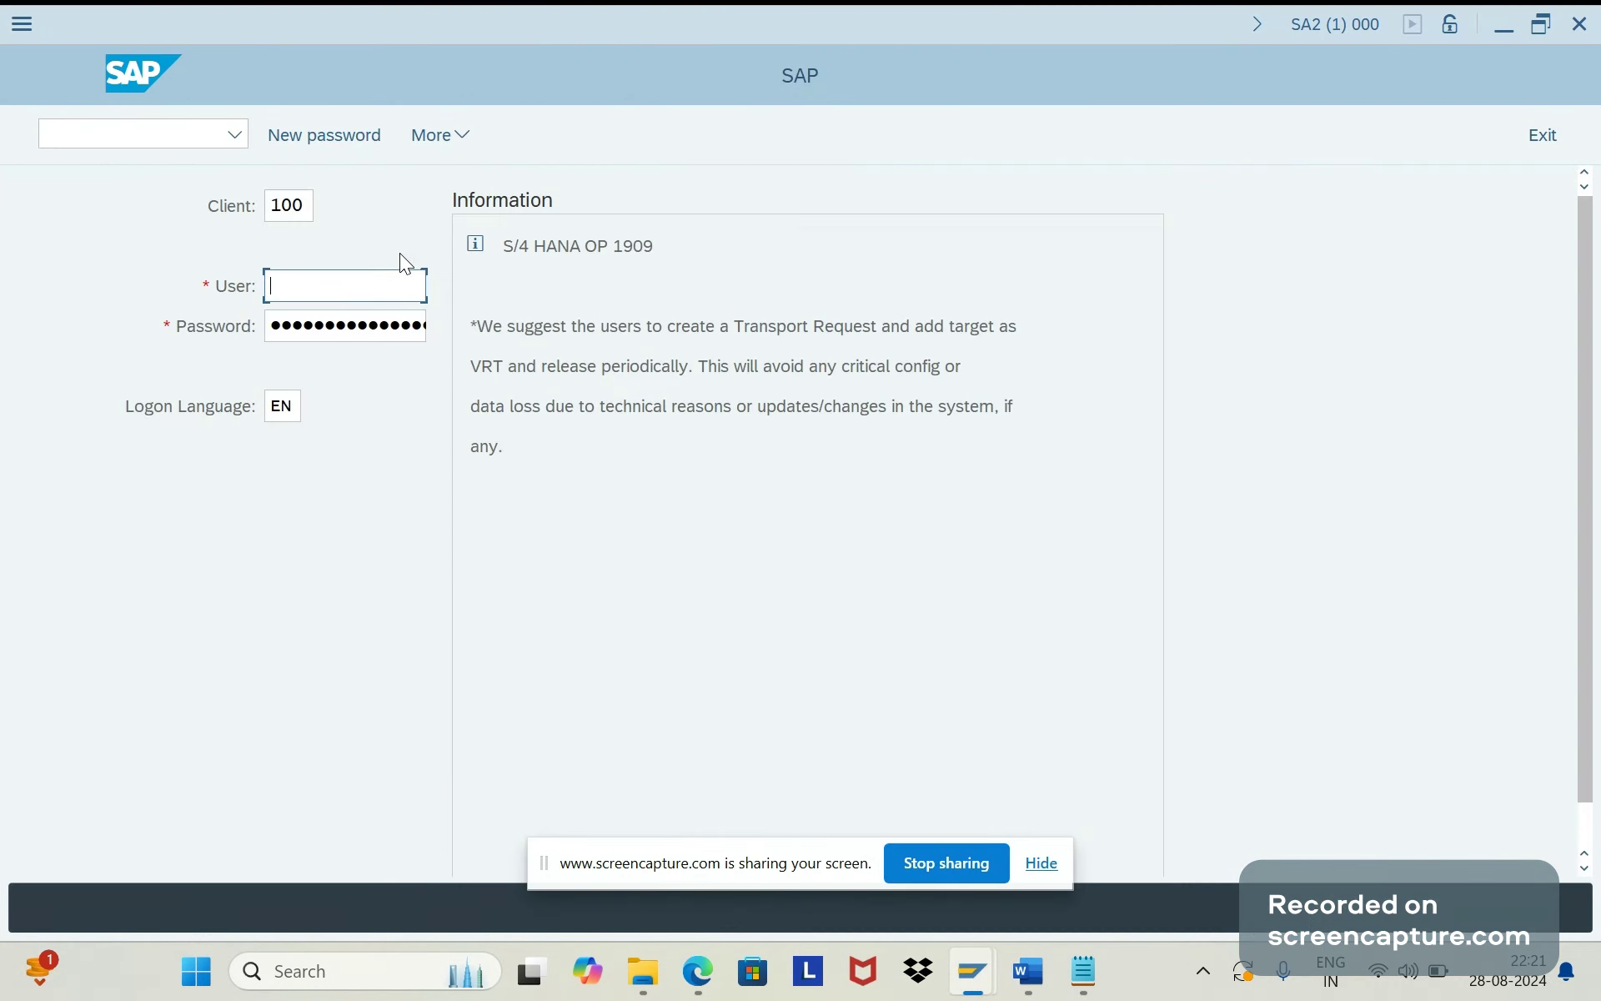
pyautogui.write('thiru')
pyautogui.press('Tab')
pyautogui.press('capslock')
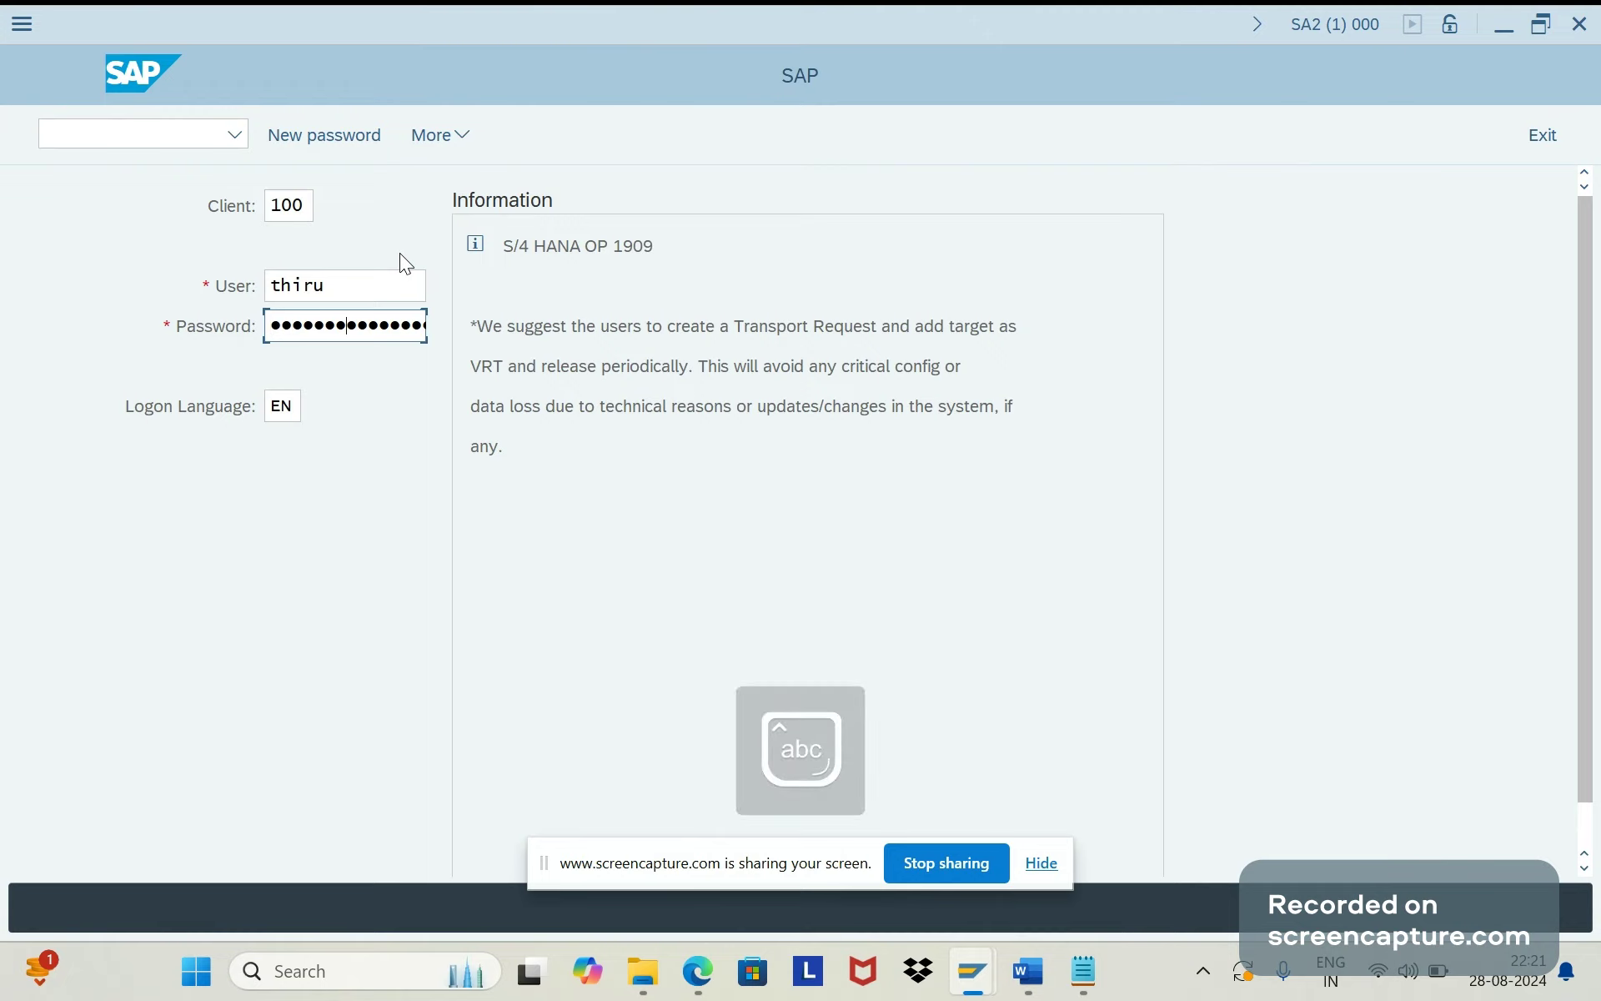
pyautogui.press('Return')
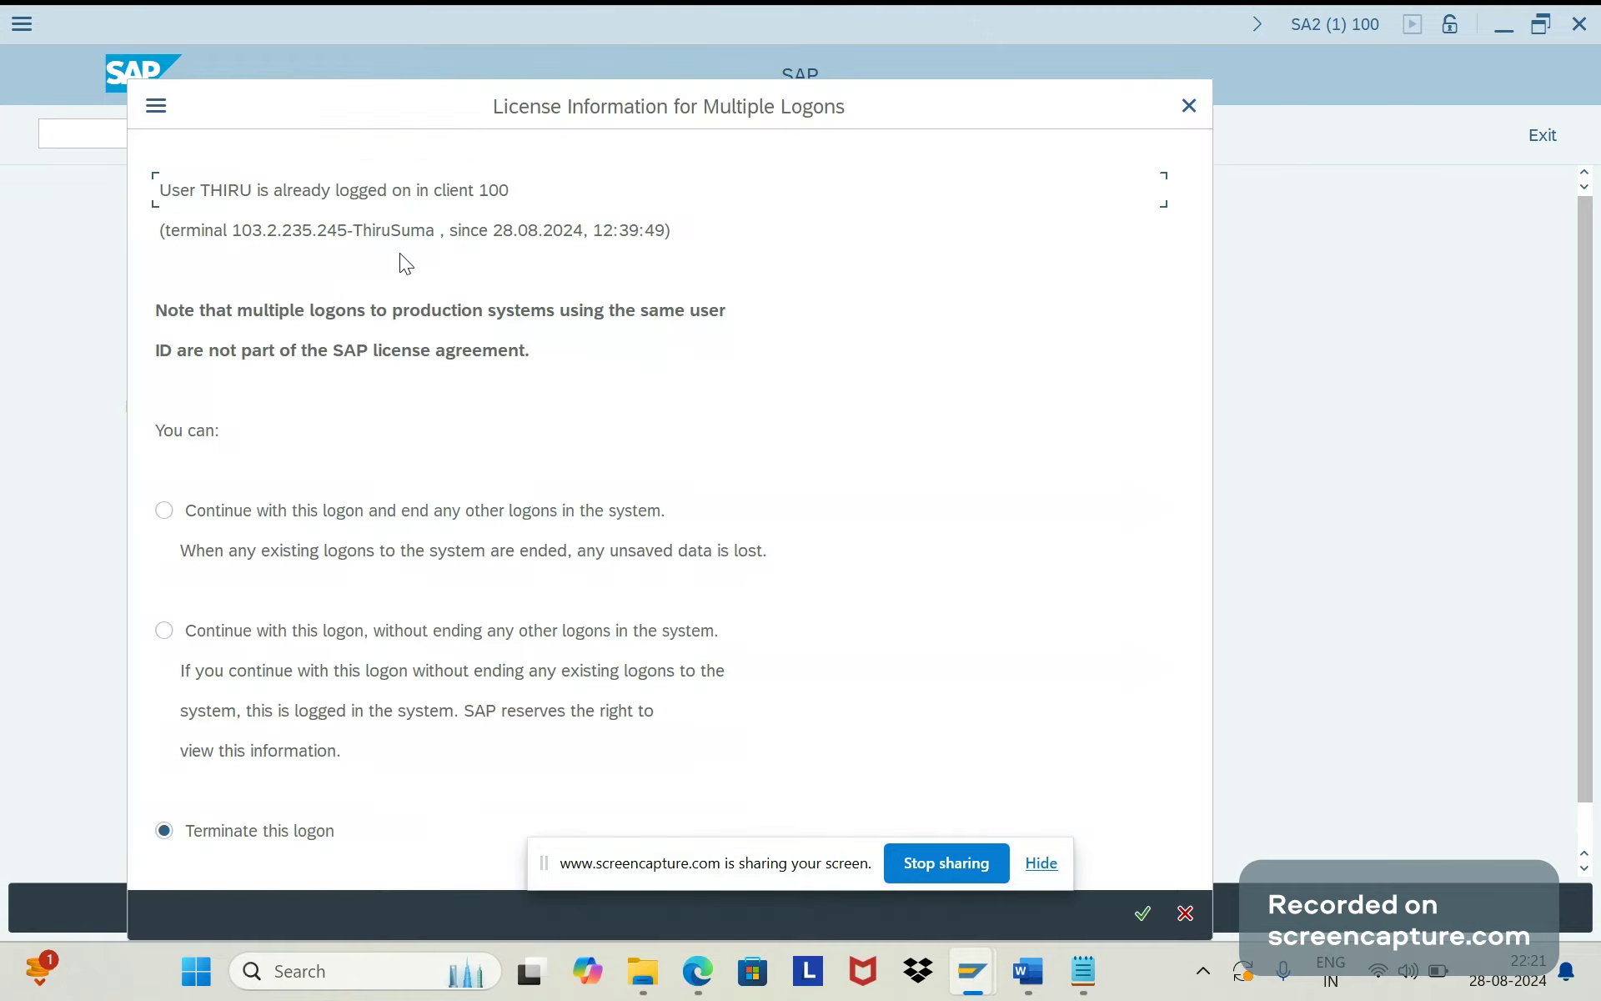
pyautogui.click(405, 506)
pyautogui.press('Return')
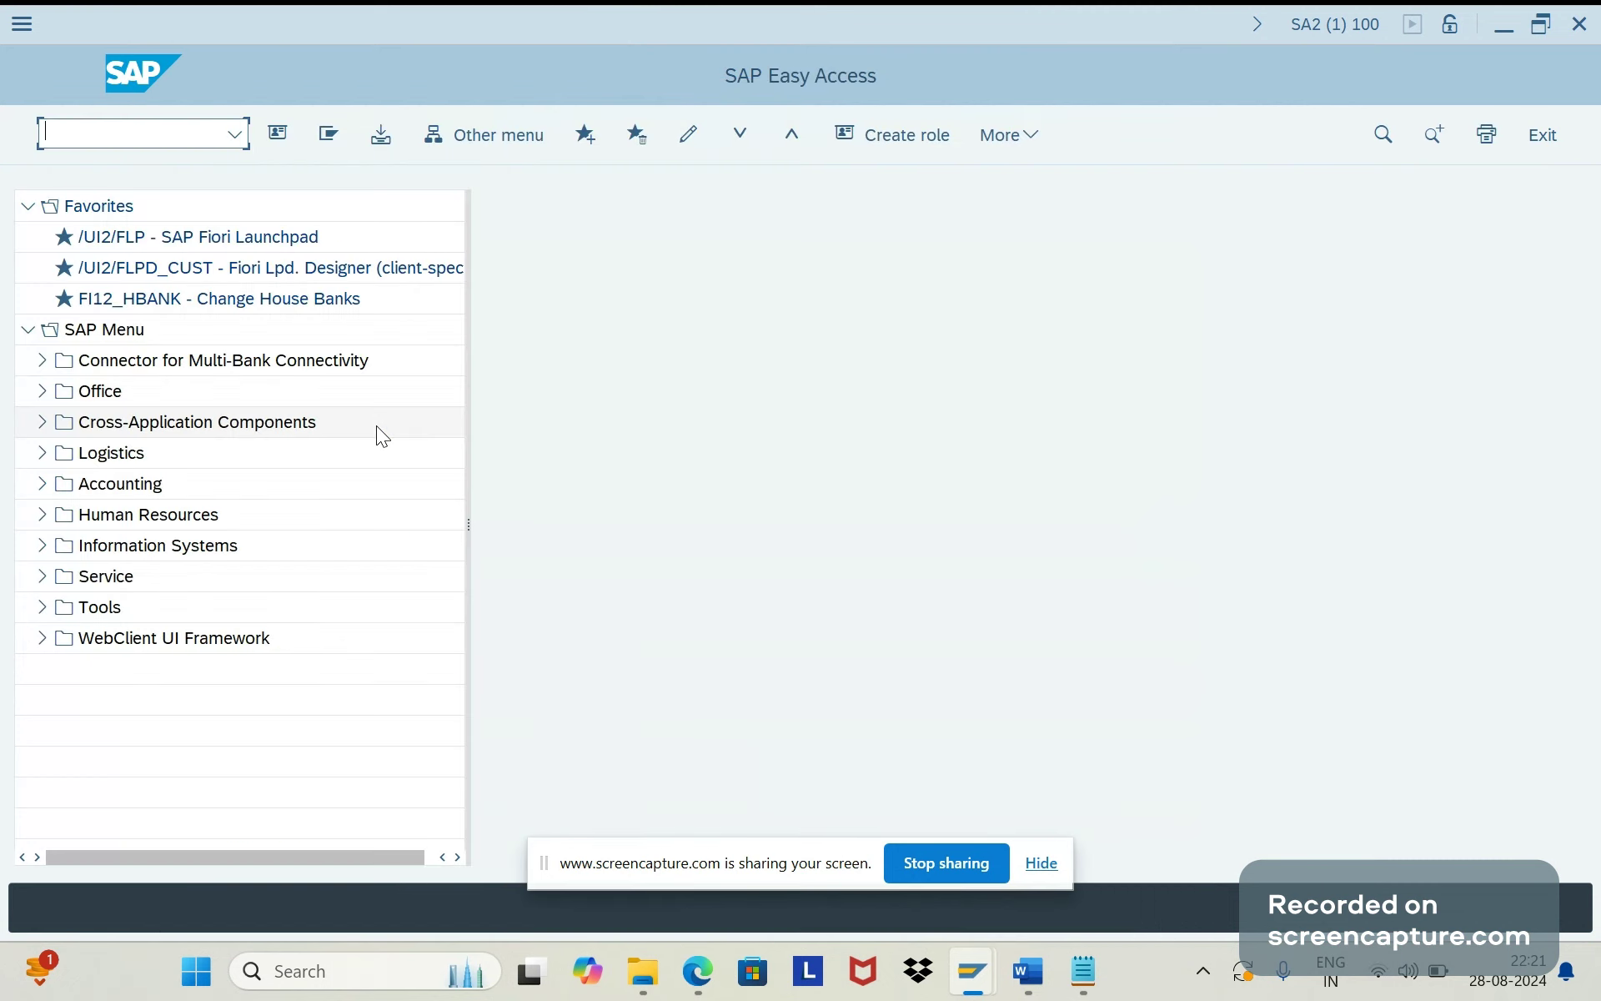
# Run transaction SPRO and display the SAP Reference IMG
pyautogui.write('spro')
pyautogui.press('Return')
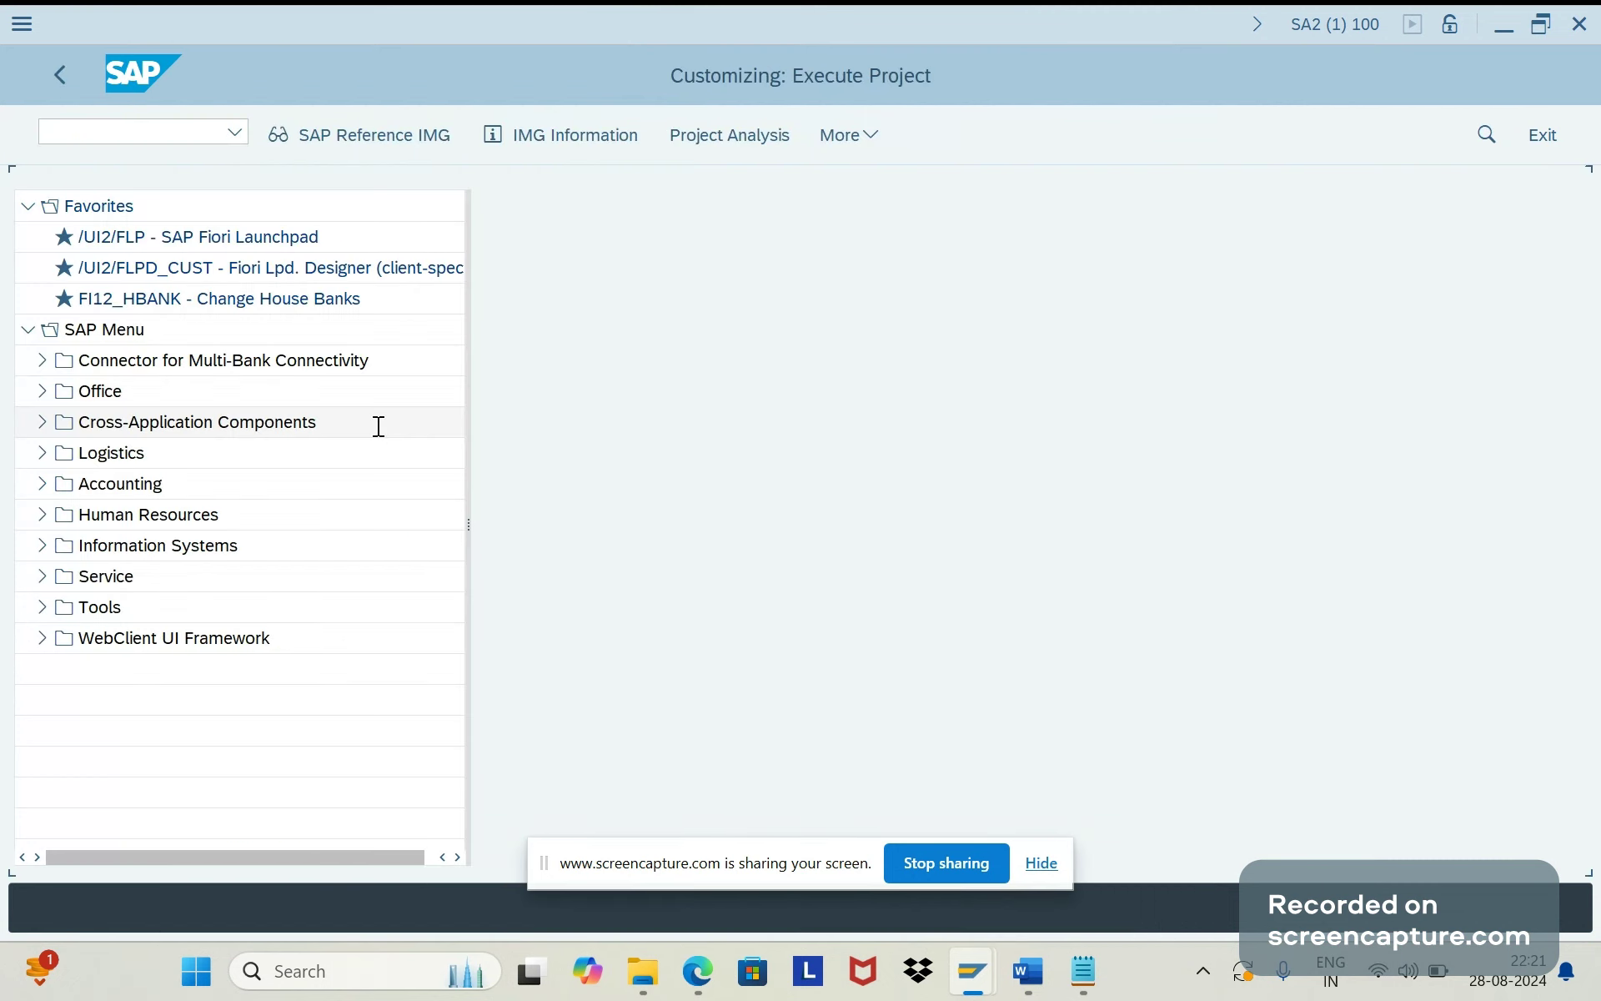
pyautogui.click(347, 146)
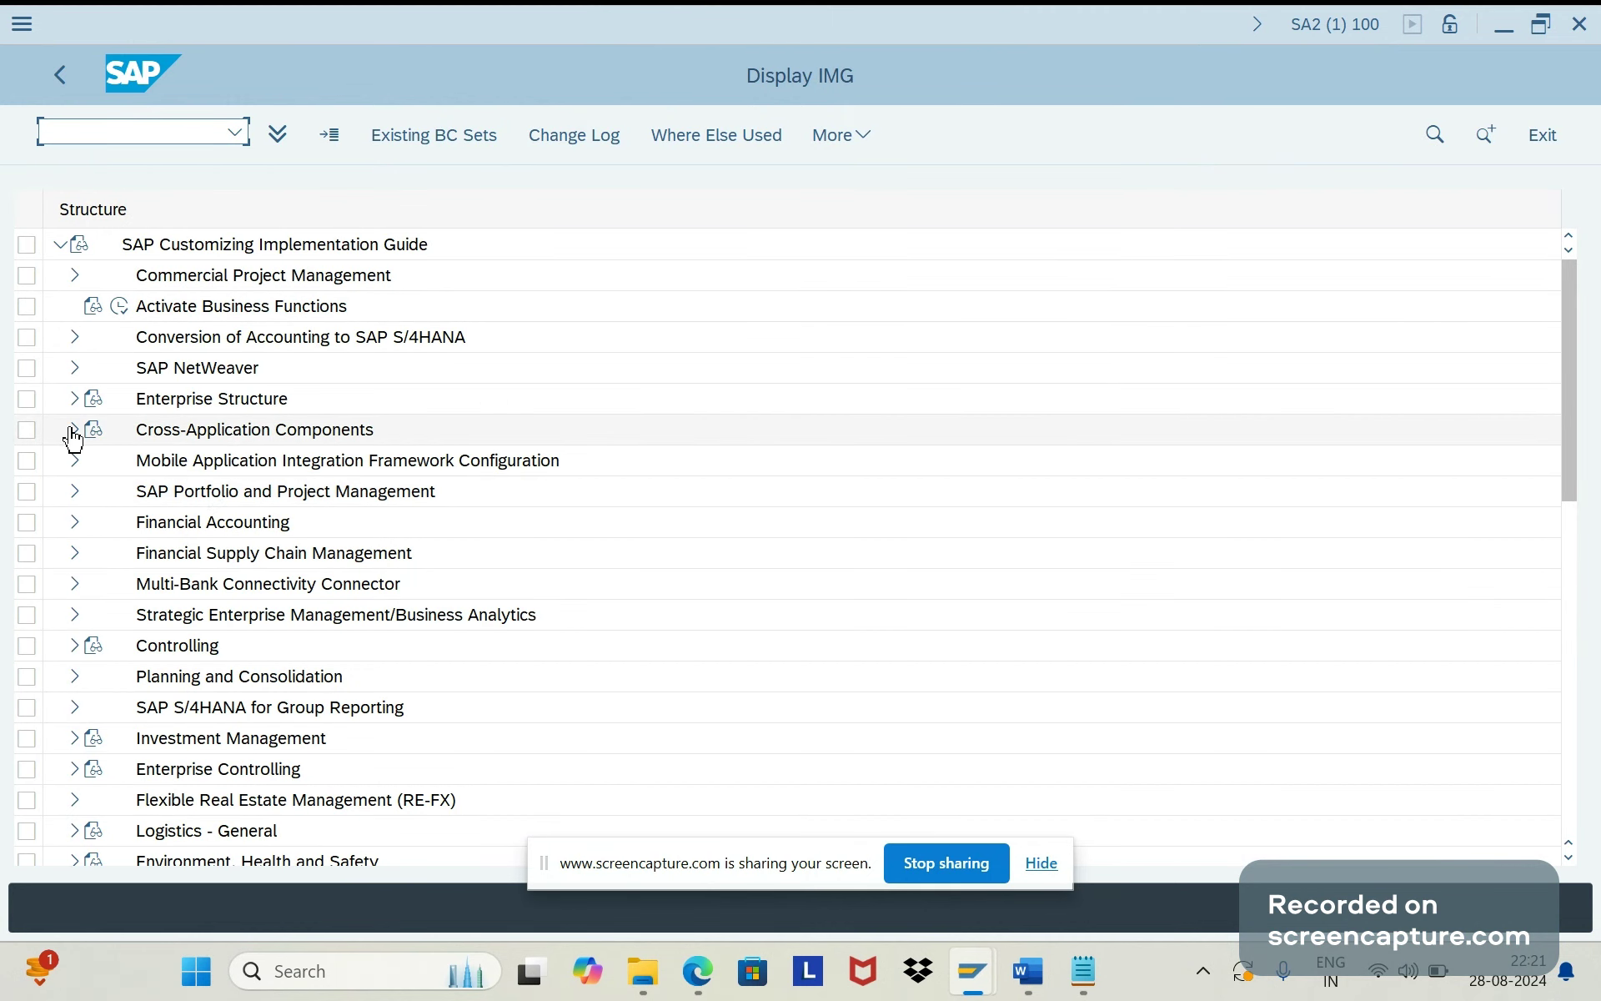
# Under Cross-Application Components, expand Output Control and execute Manage Application Object Type Activation
pyautogui.click(73, 430)
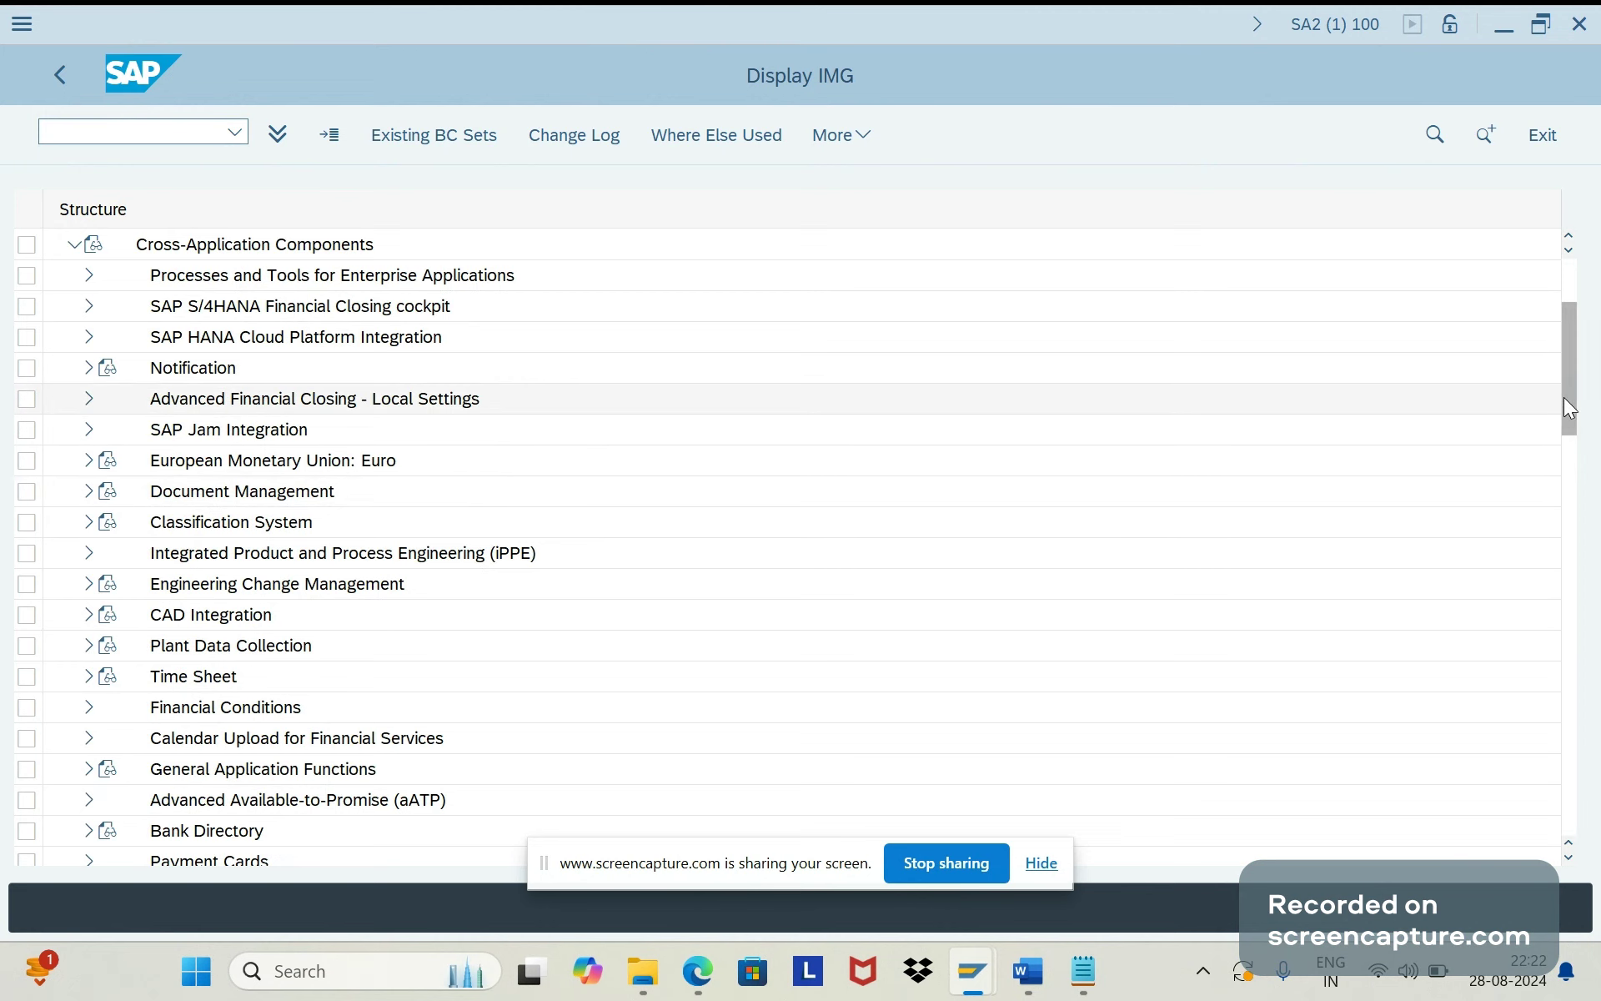
pyautogui.moveTo(1570, 408); pyautogui.dragTo(440, 584)
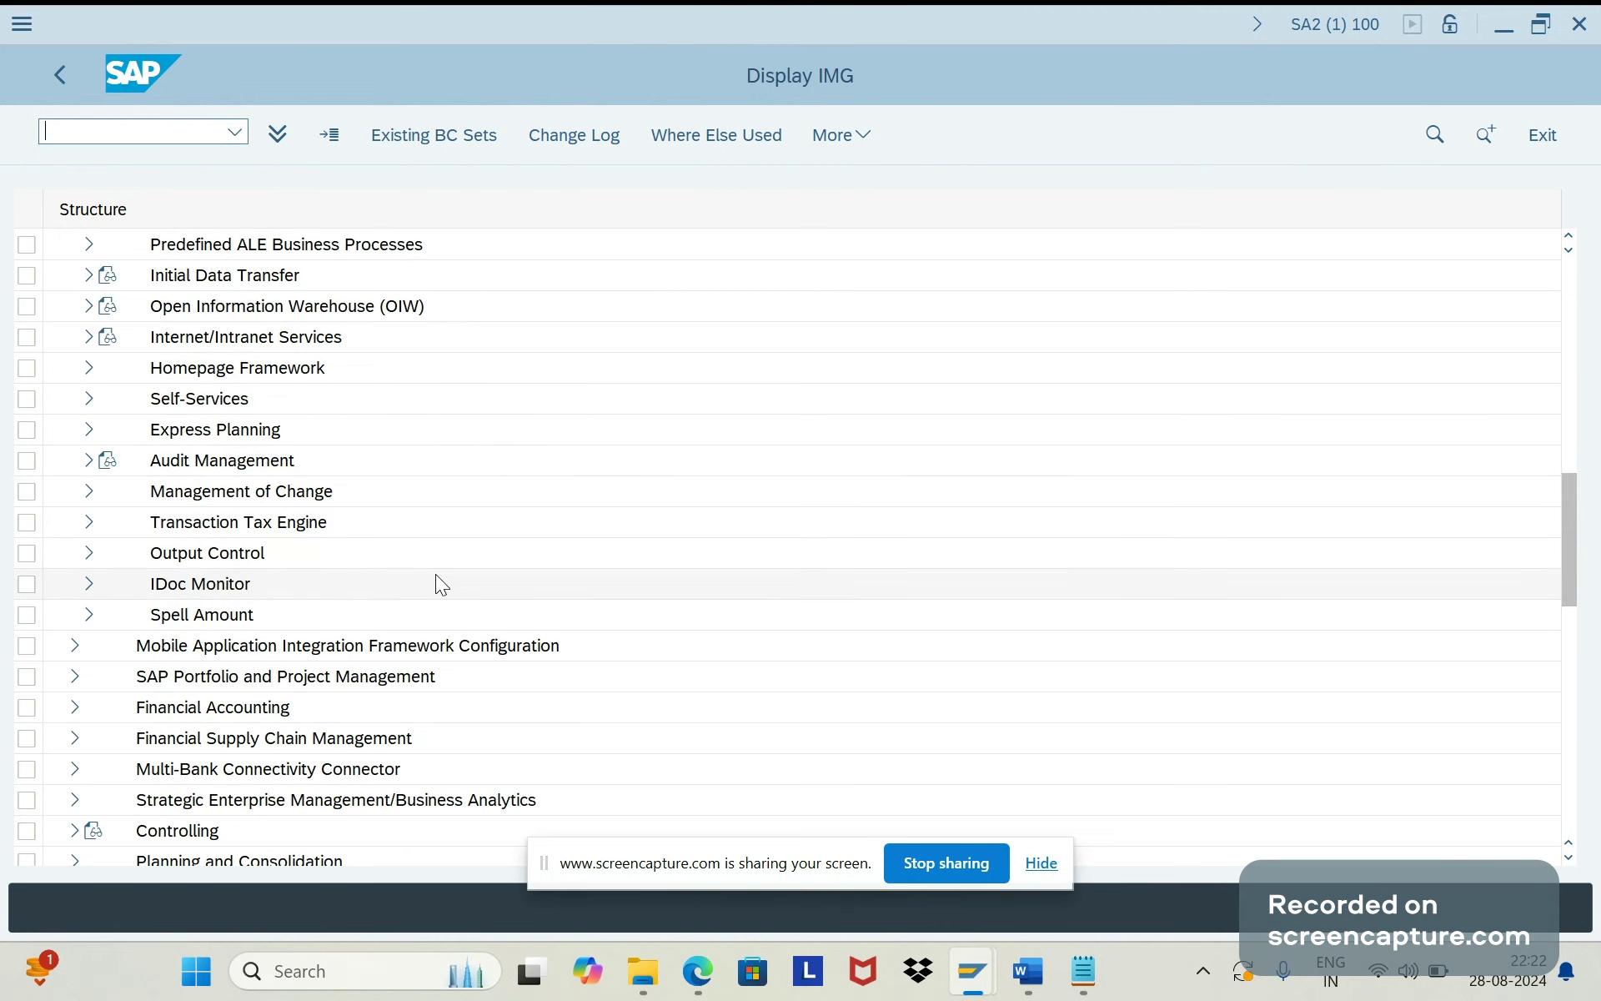
pyautogui.click(88, 553)
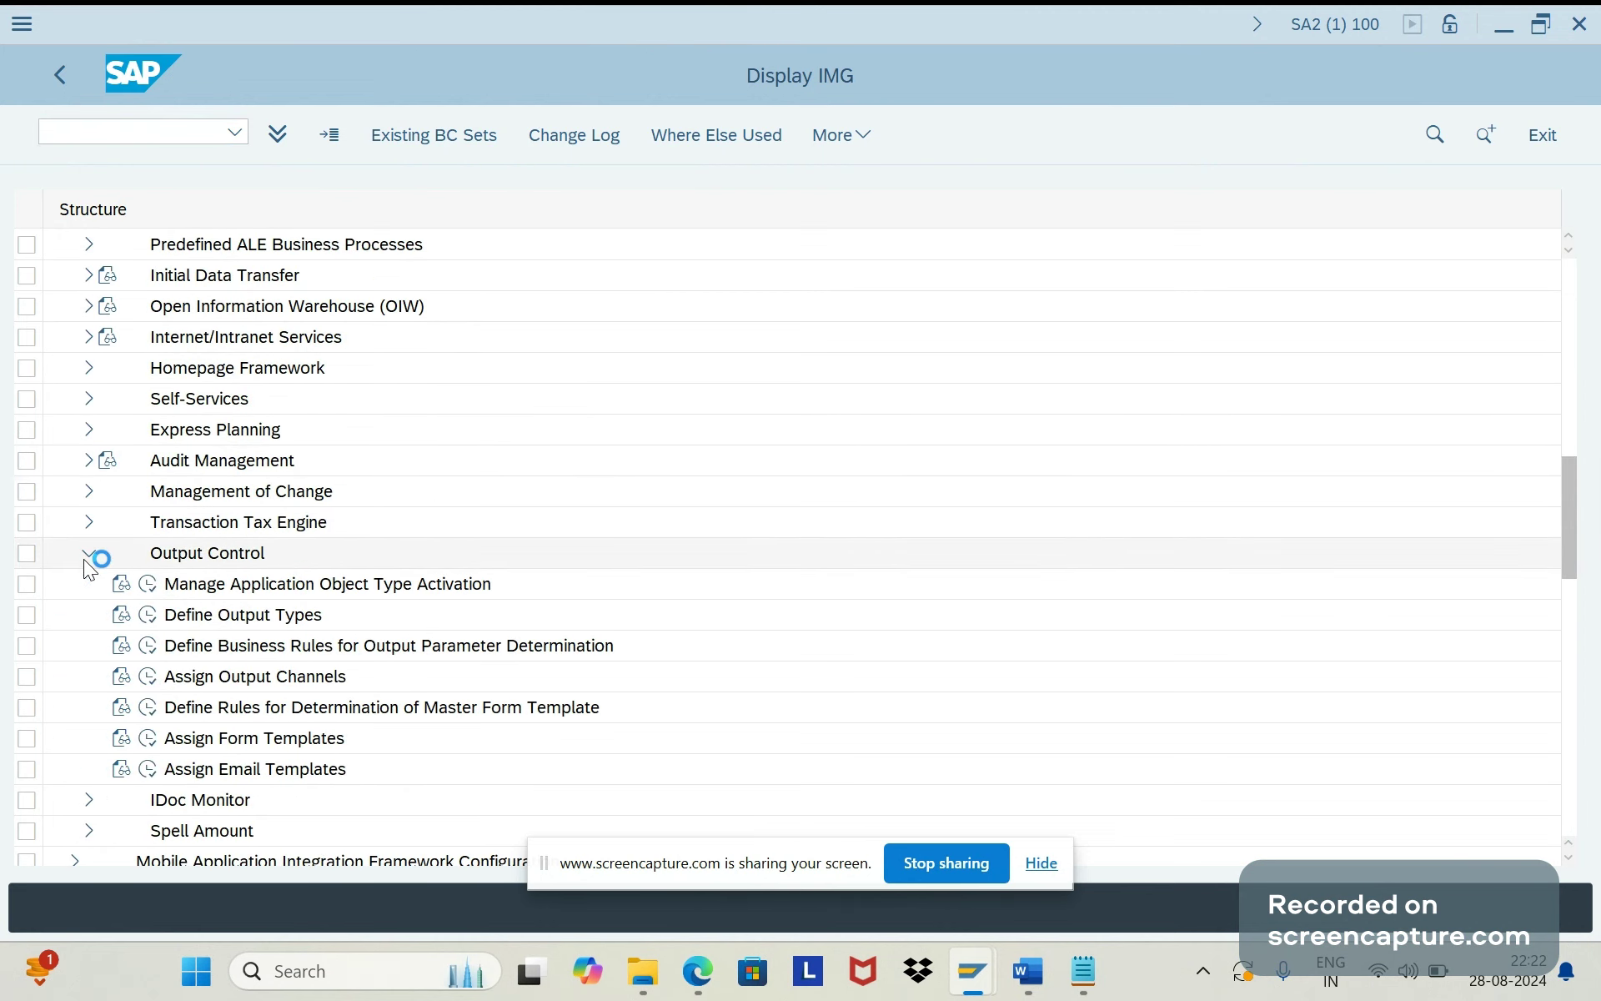
pyautogui.click(148, 588)
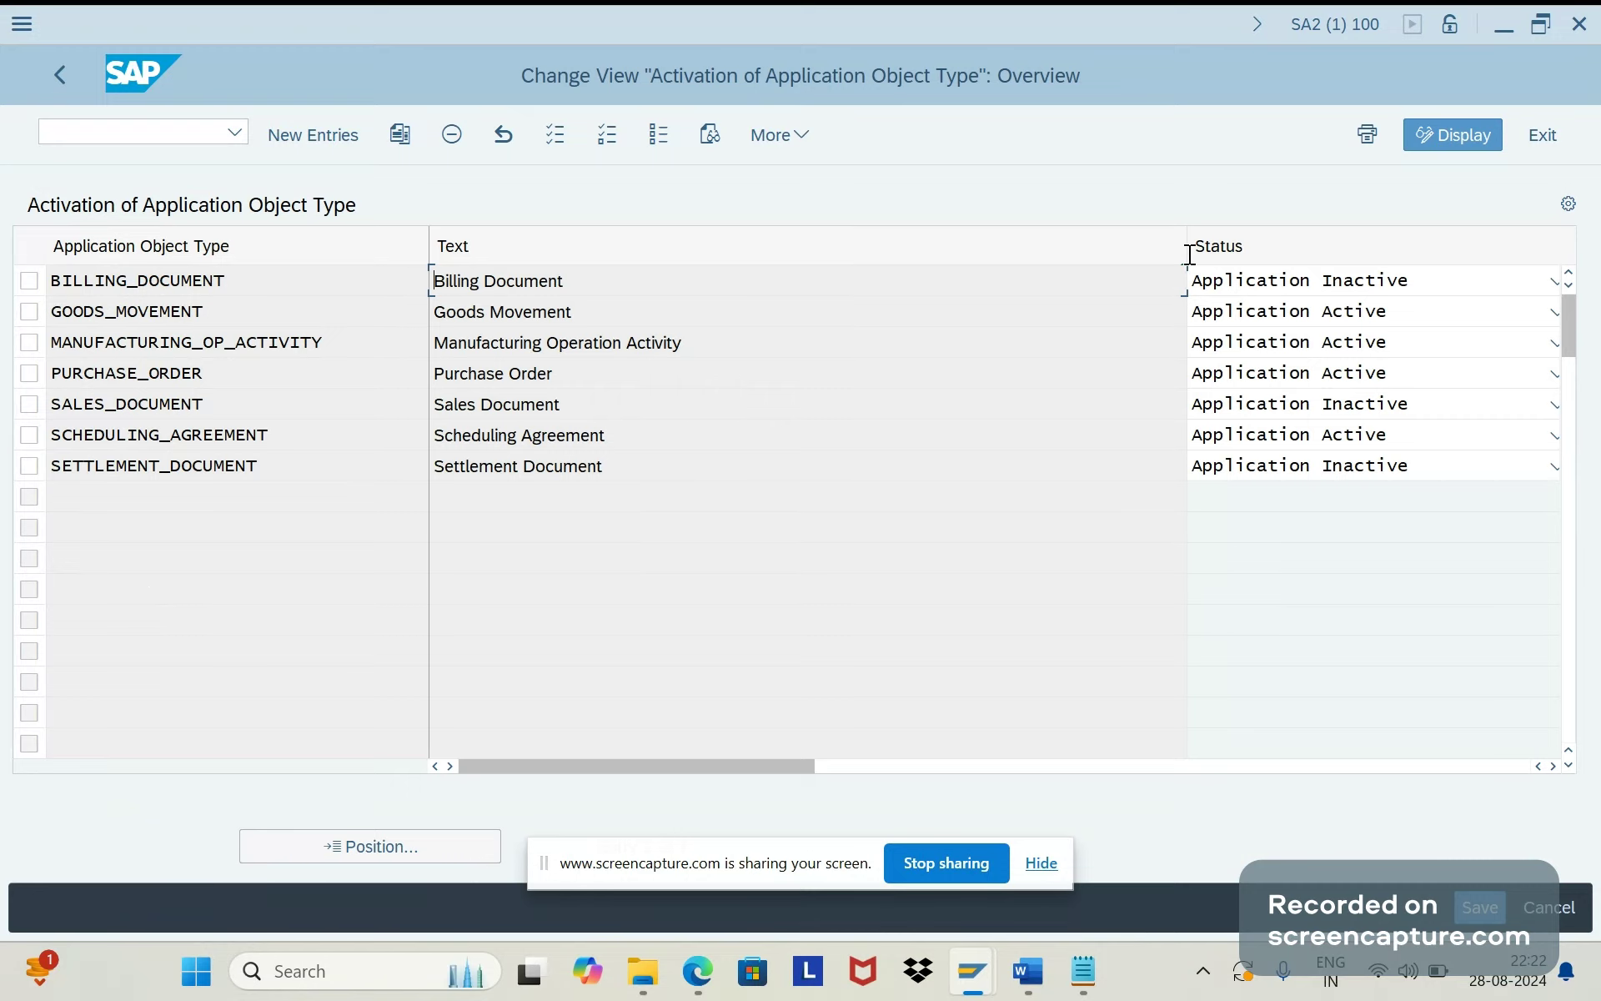
# Narrow the Text column and check the status choices for PURCHASE_ORDER, keeping Application Active, and return to the IMG
pyautogui.moveTo(1187, 245); pyautogui.dragTo(746, 240)
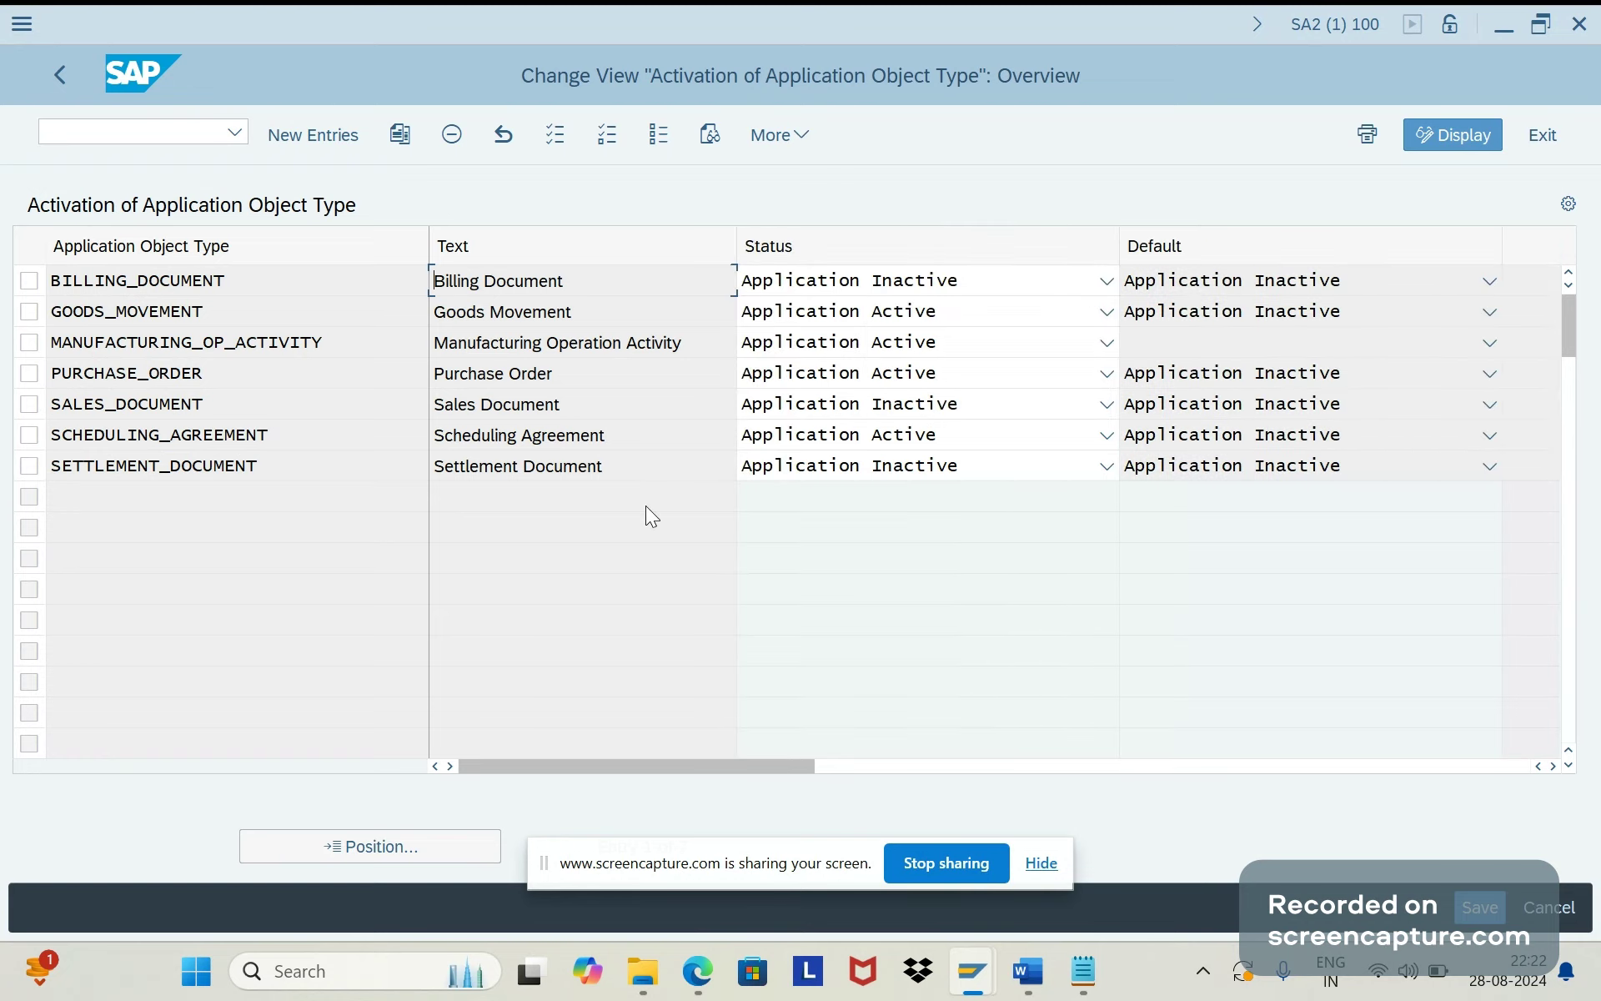
pyautogui.click(234, 403)
pyautogui.click(1107, 375)
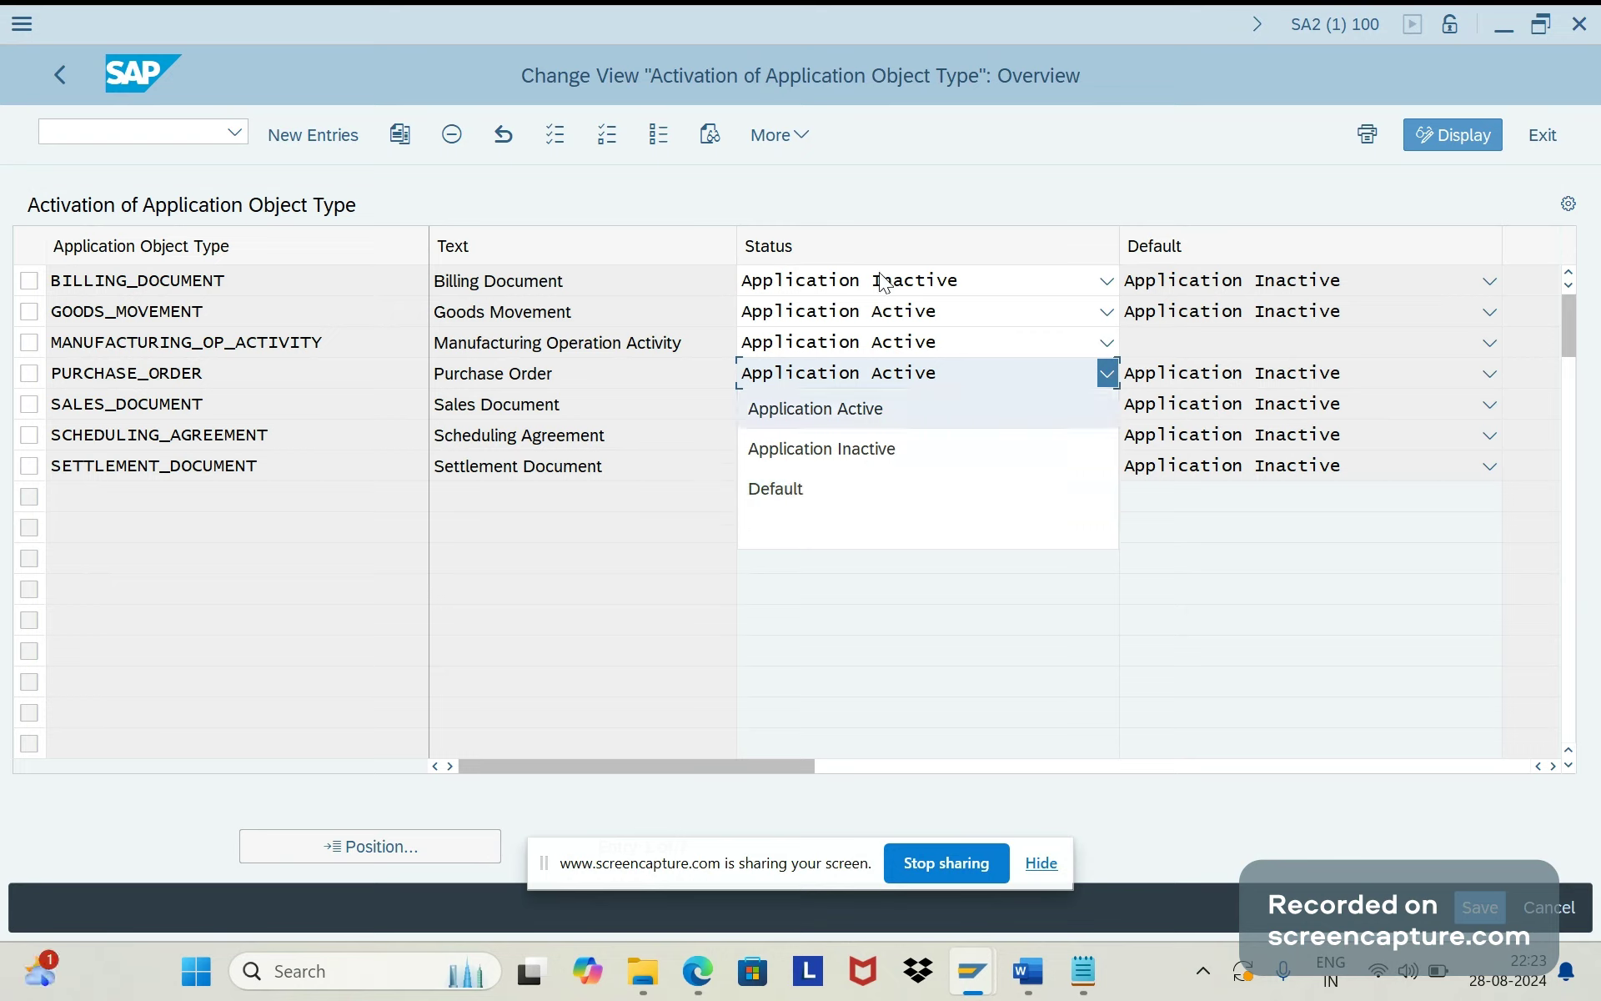
pyautogui.click(848, 413)
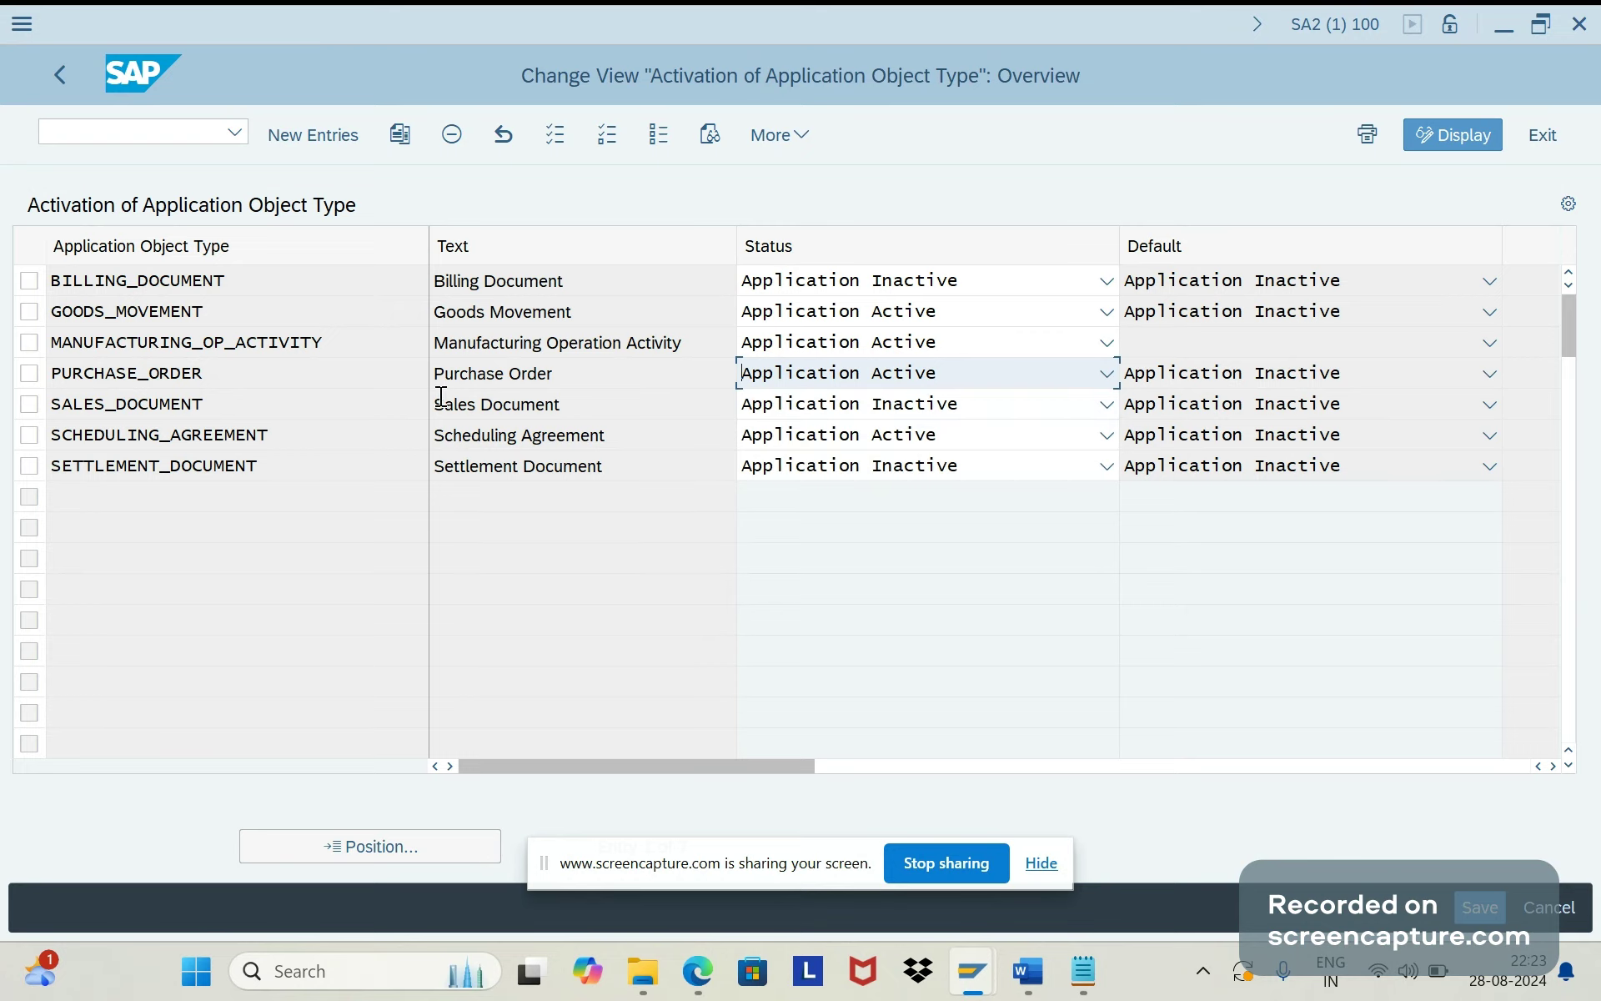
pyautogui.click(58, 81)
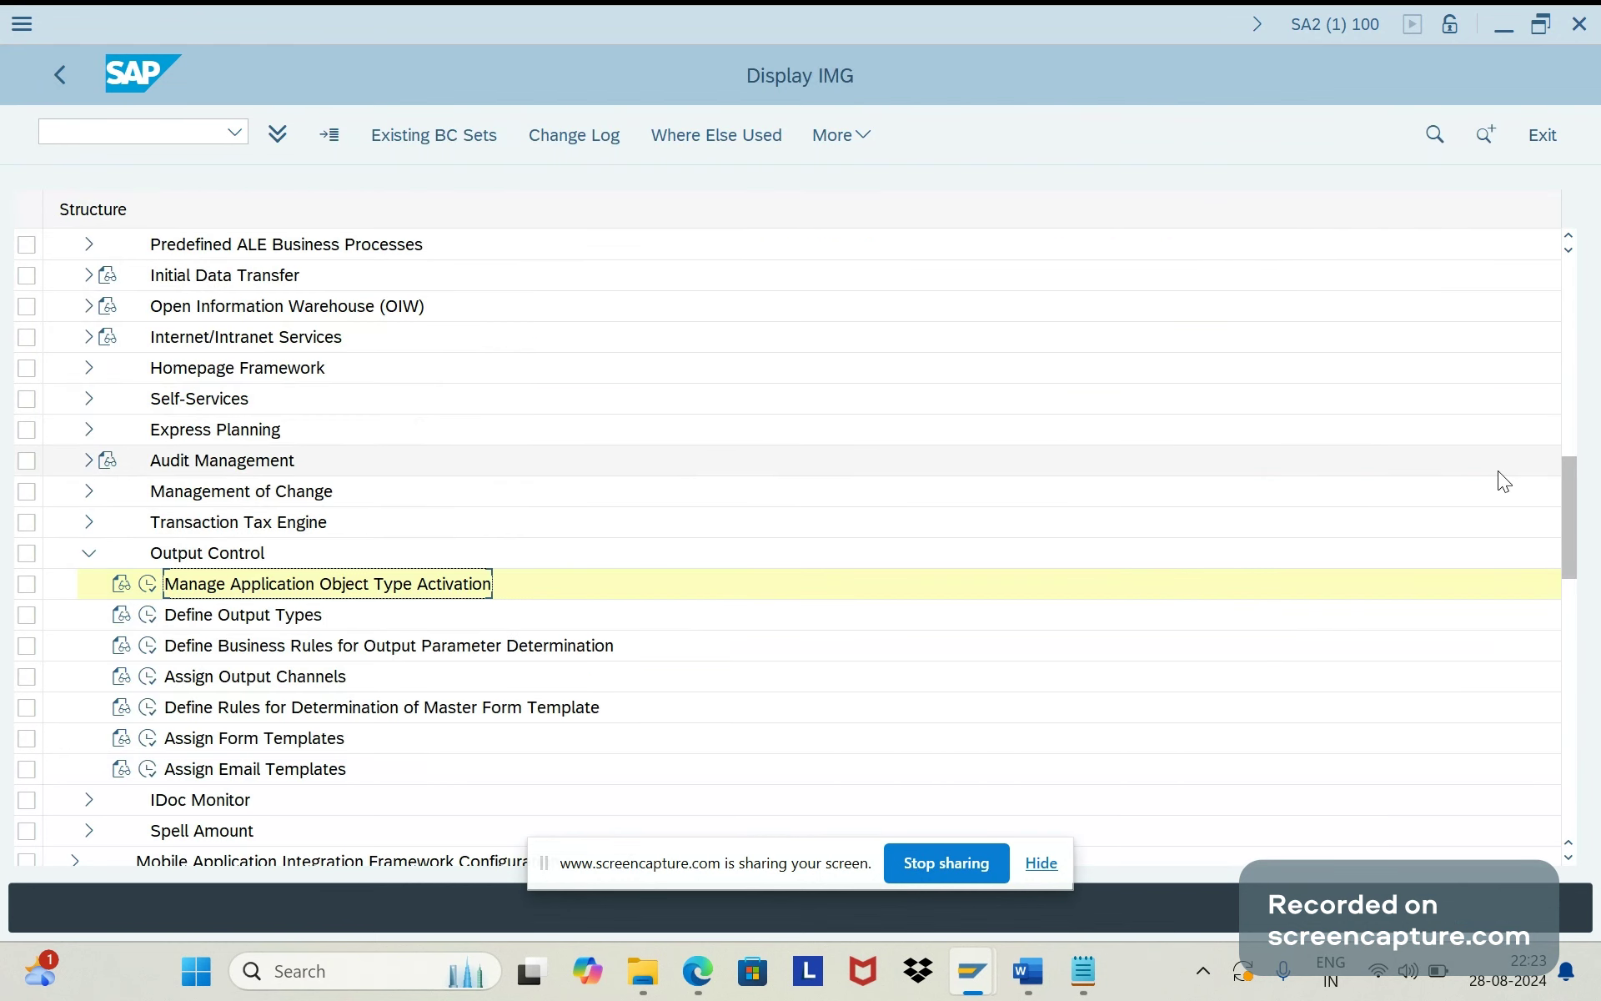
# Go back up the IMG structure and select the Cross-Application Components node
pyautogui.scroll(1, 1560, 497)
pyautogui.moveTo(1560, 497); pyautogui.dragTo(1555, 399)
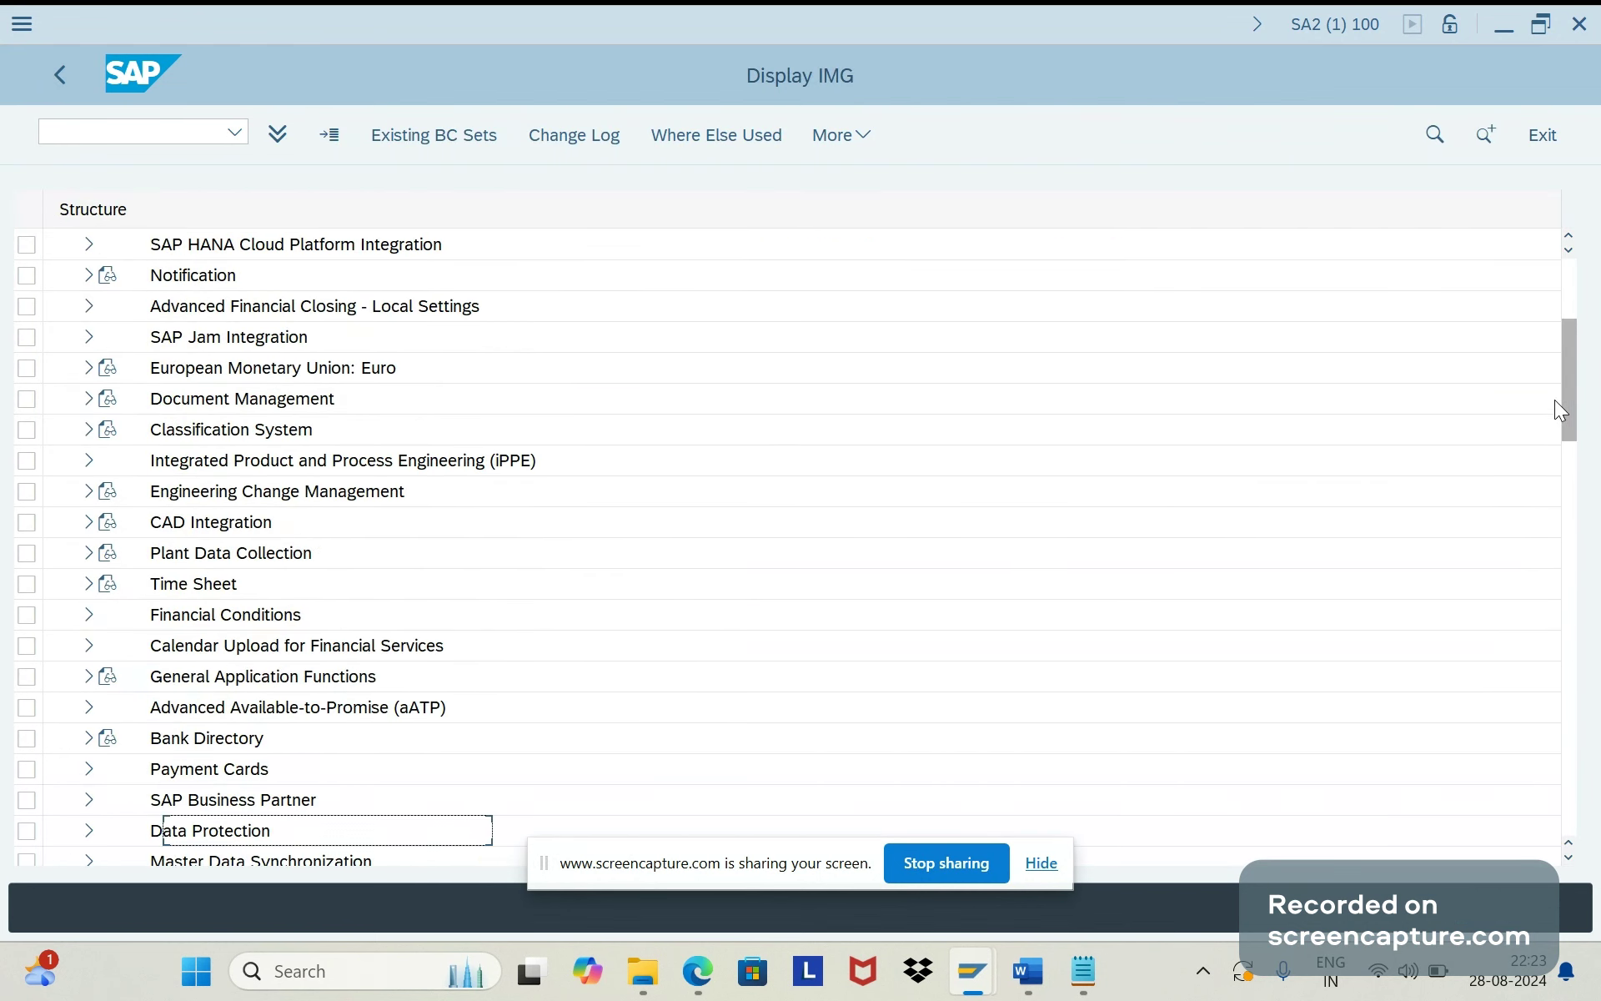
pyautogui.scroll(1, 1563, 292)
pyautogui.click(1563, 292)
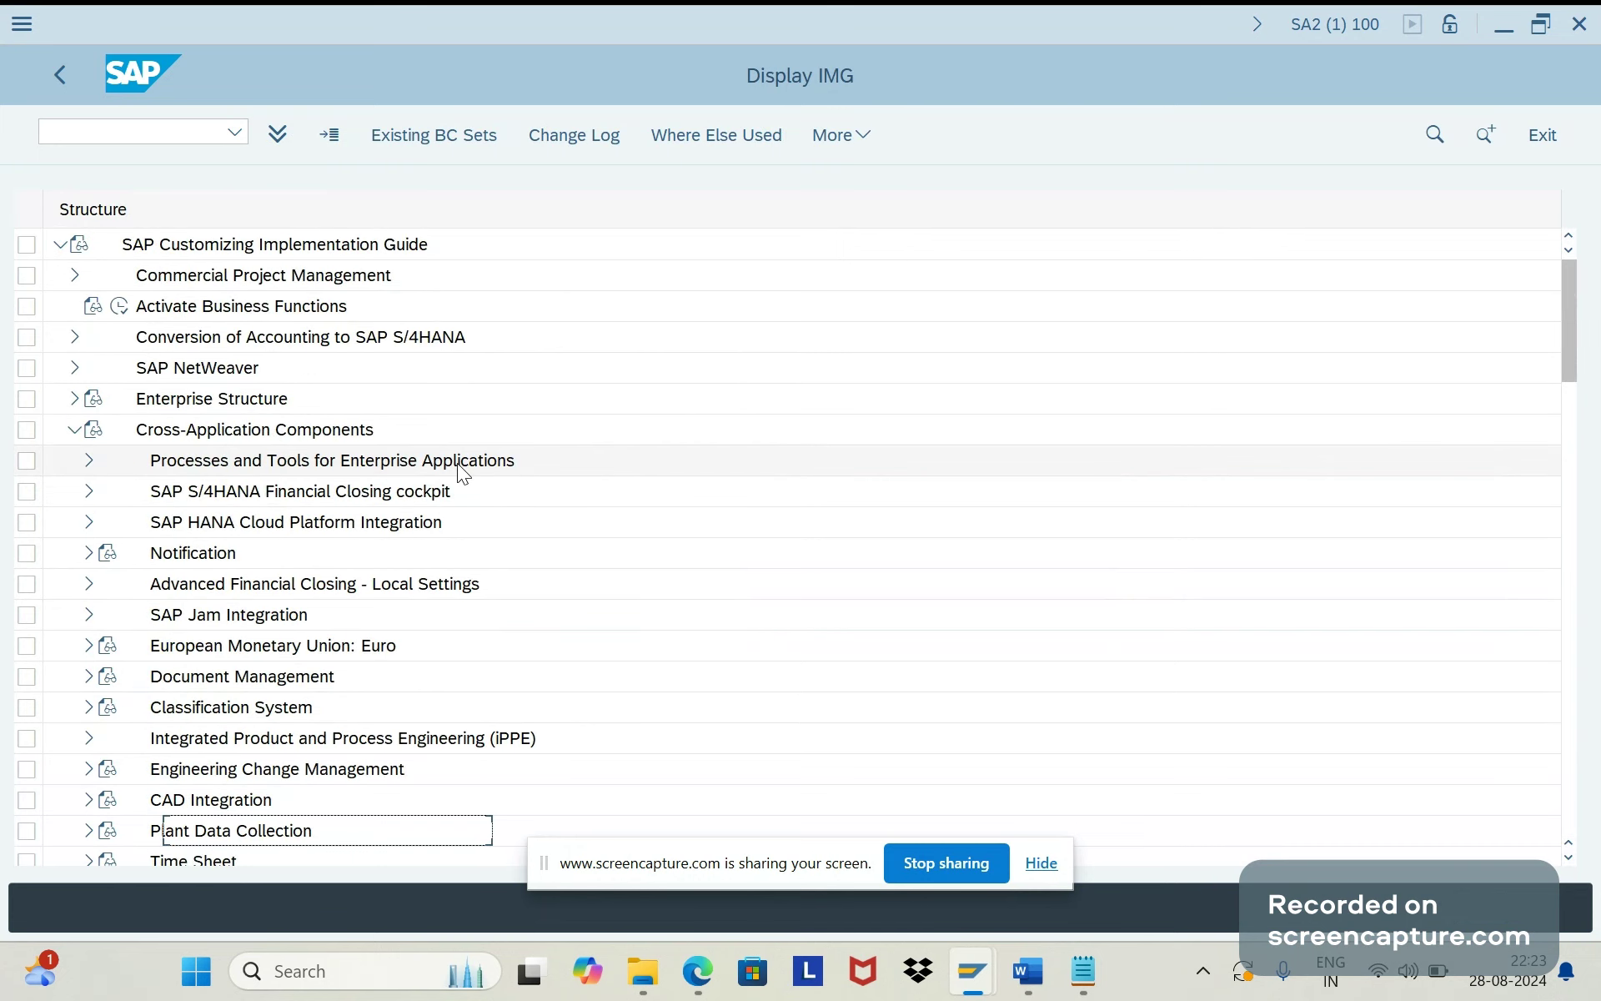
pyautogui.click(252, 431)
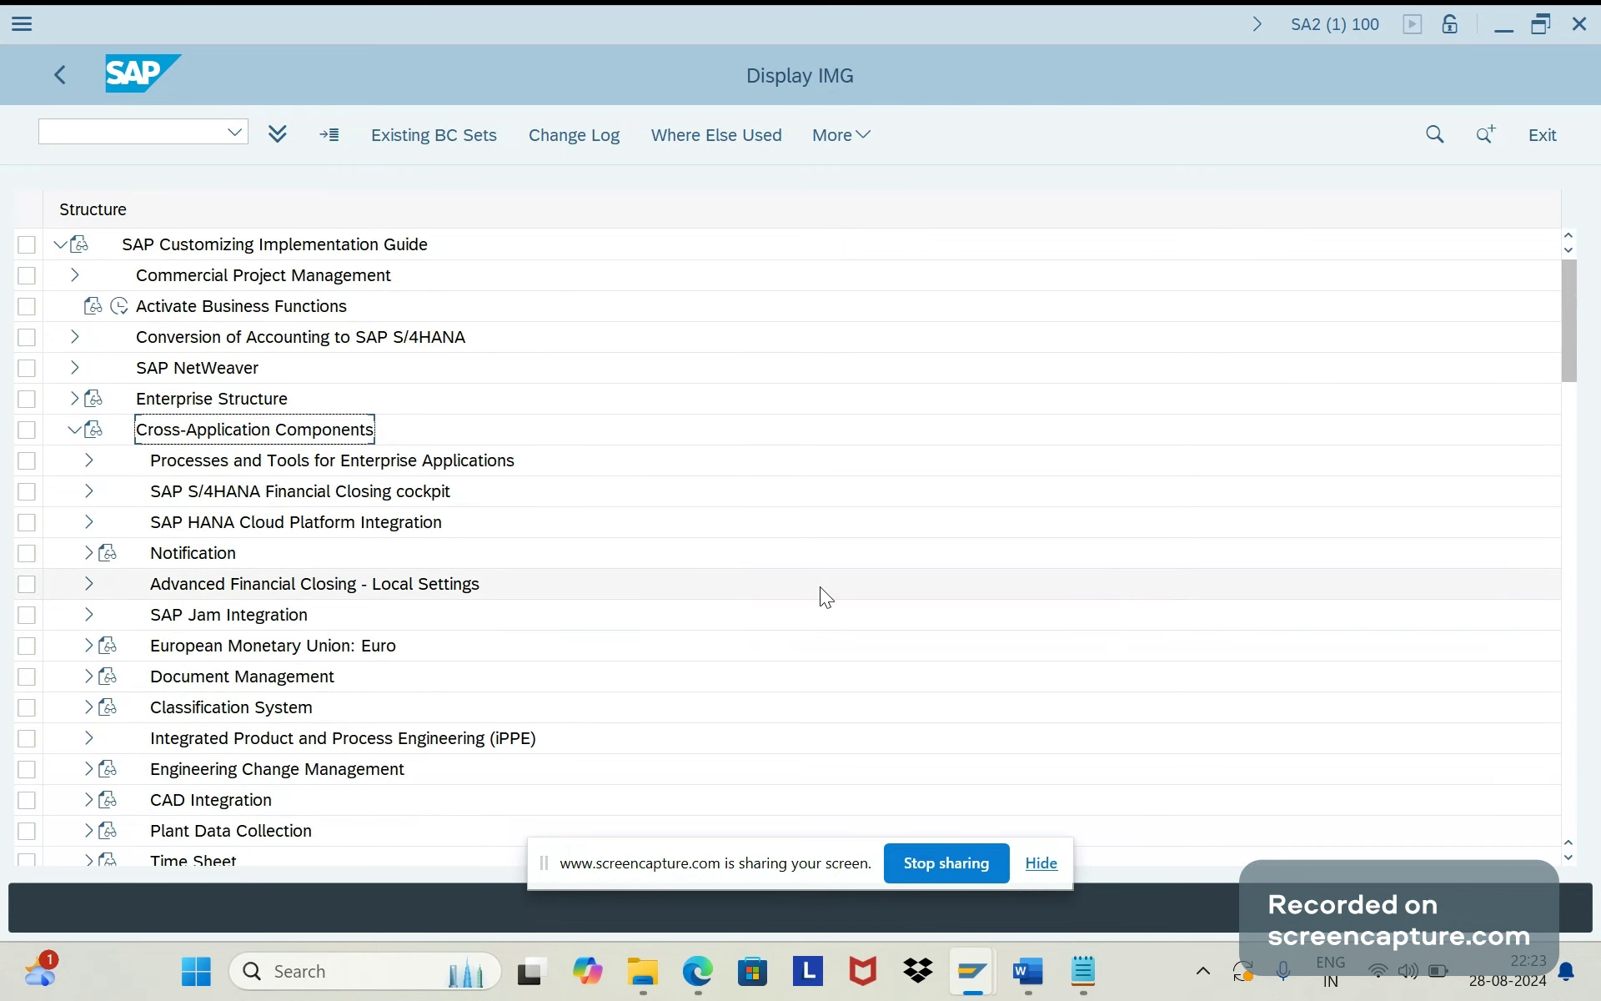
# Switch to Document1 in Word and add two placeholder bullets, "Sdf" and "sdf", to the prerequisites list
pyautogui.hotkey('alt', 'Tab')
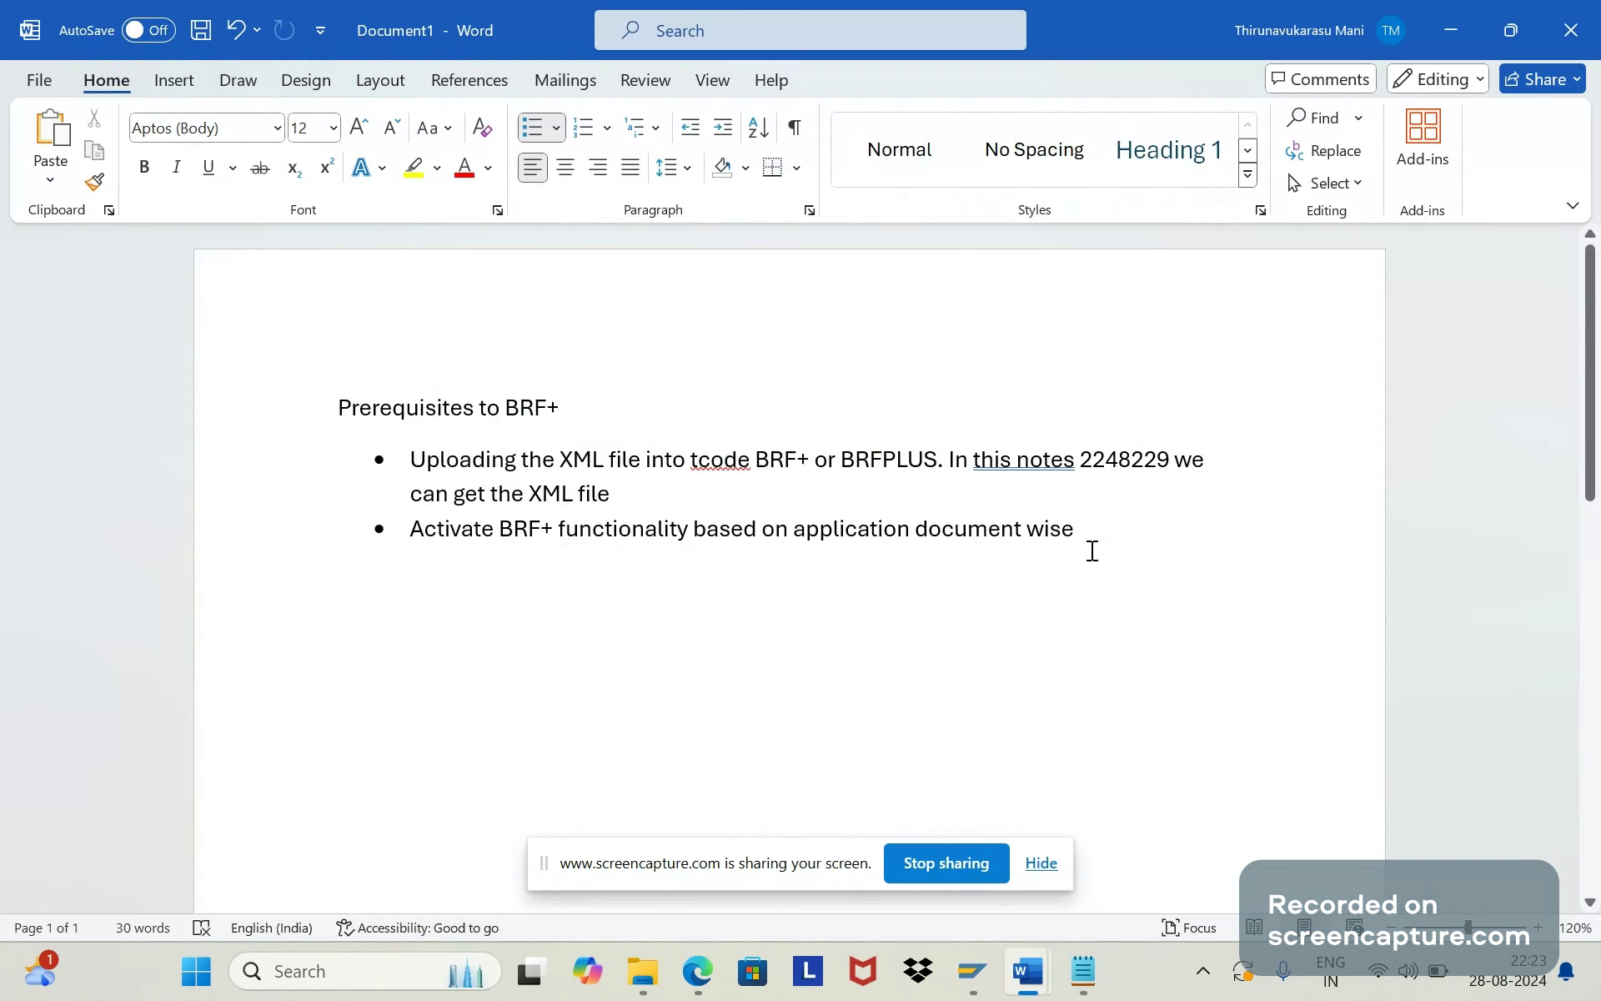
pyautogui.press('Return')
pyautogui.write('sdf')
pyautogui.press('Return')
pyautogui.write('sdf')
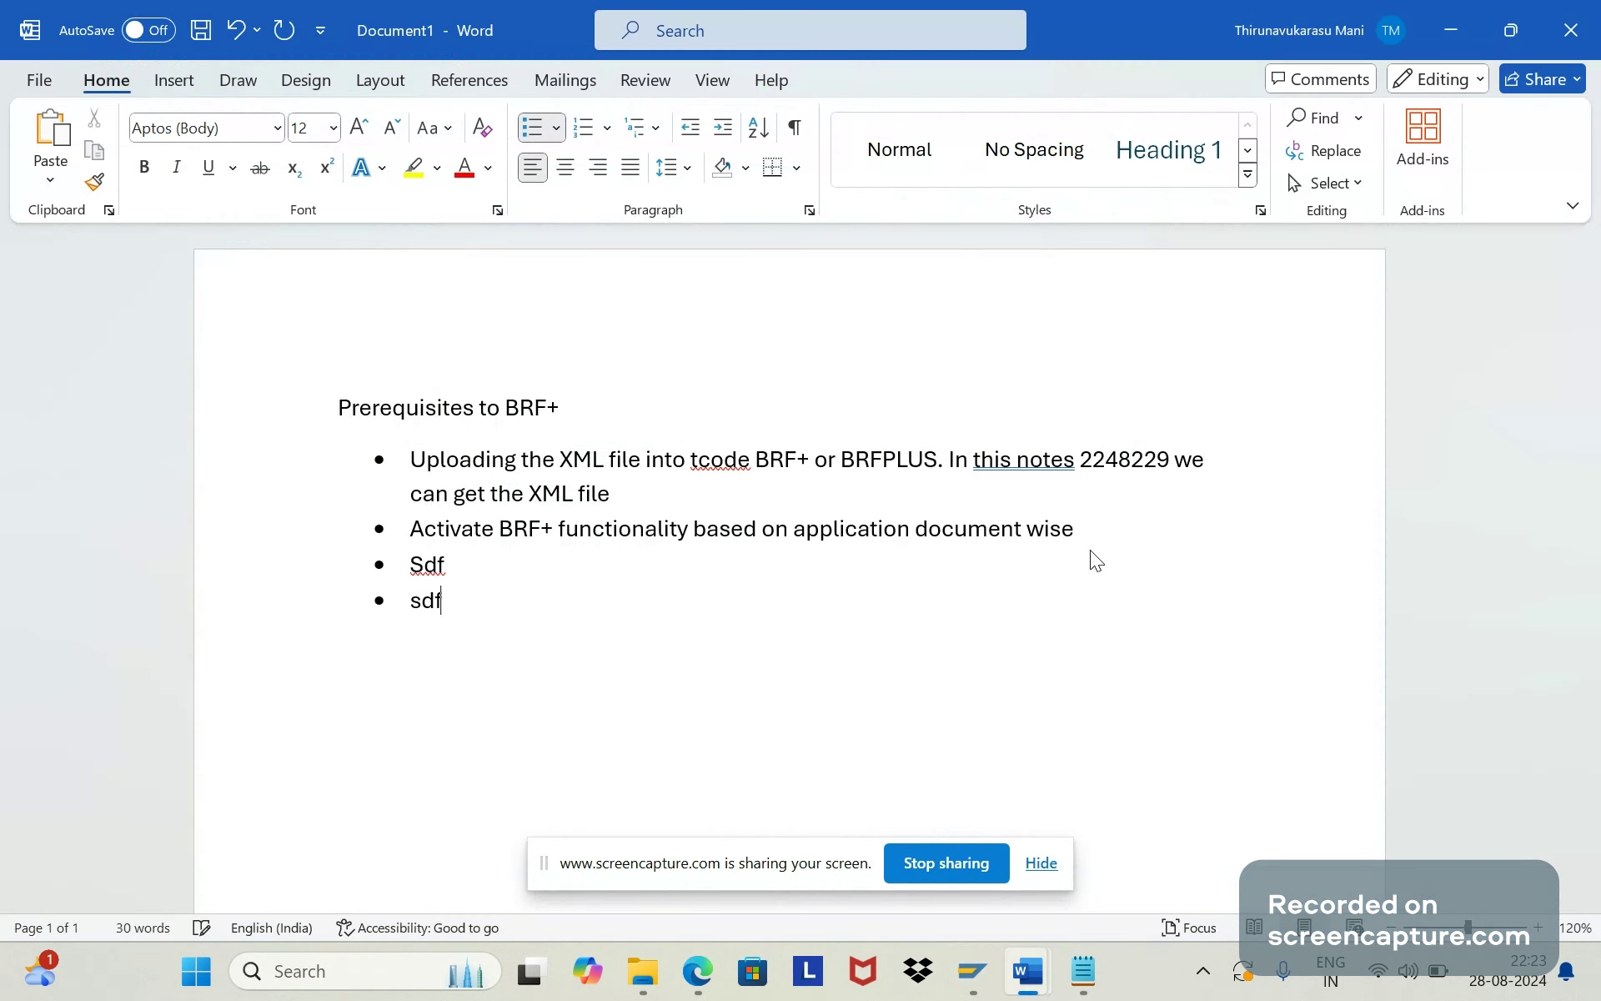
# Add a sub-bullet under the BRF+ activation bullet containing the copied node name and an arrow, "Cross-Application Components ->"
pyautogui.click(1139, 526)
pyautogui.press('Return')
pyautogui.press('Tab')
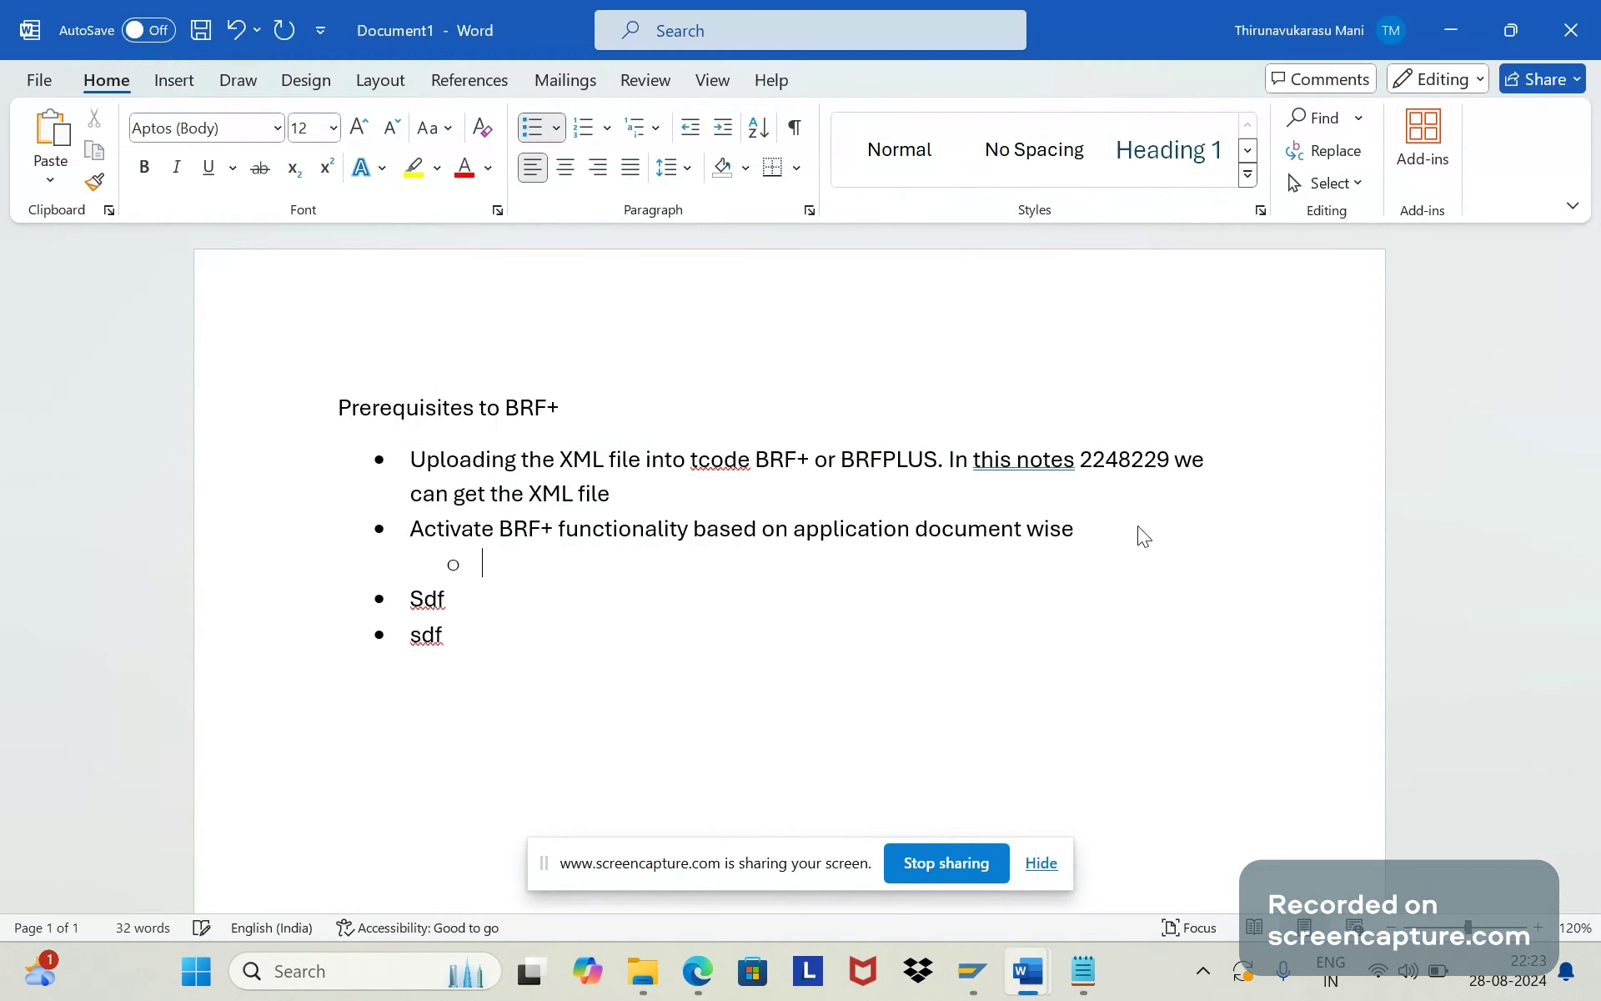
pyautogui.hotkey('ctrl', 'v')
pyautogui.write('->')
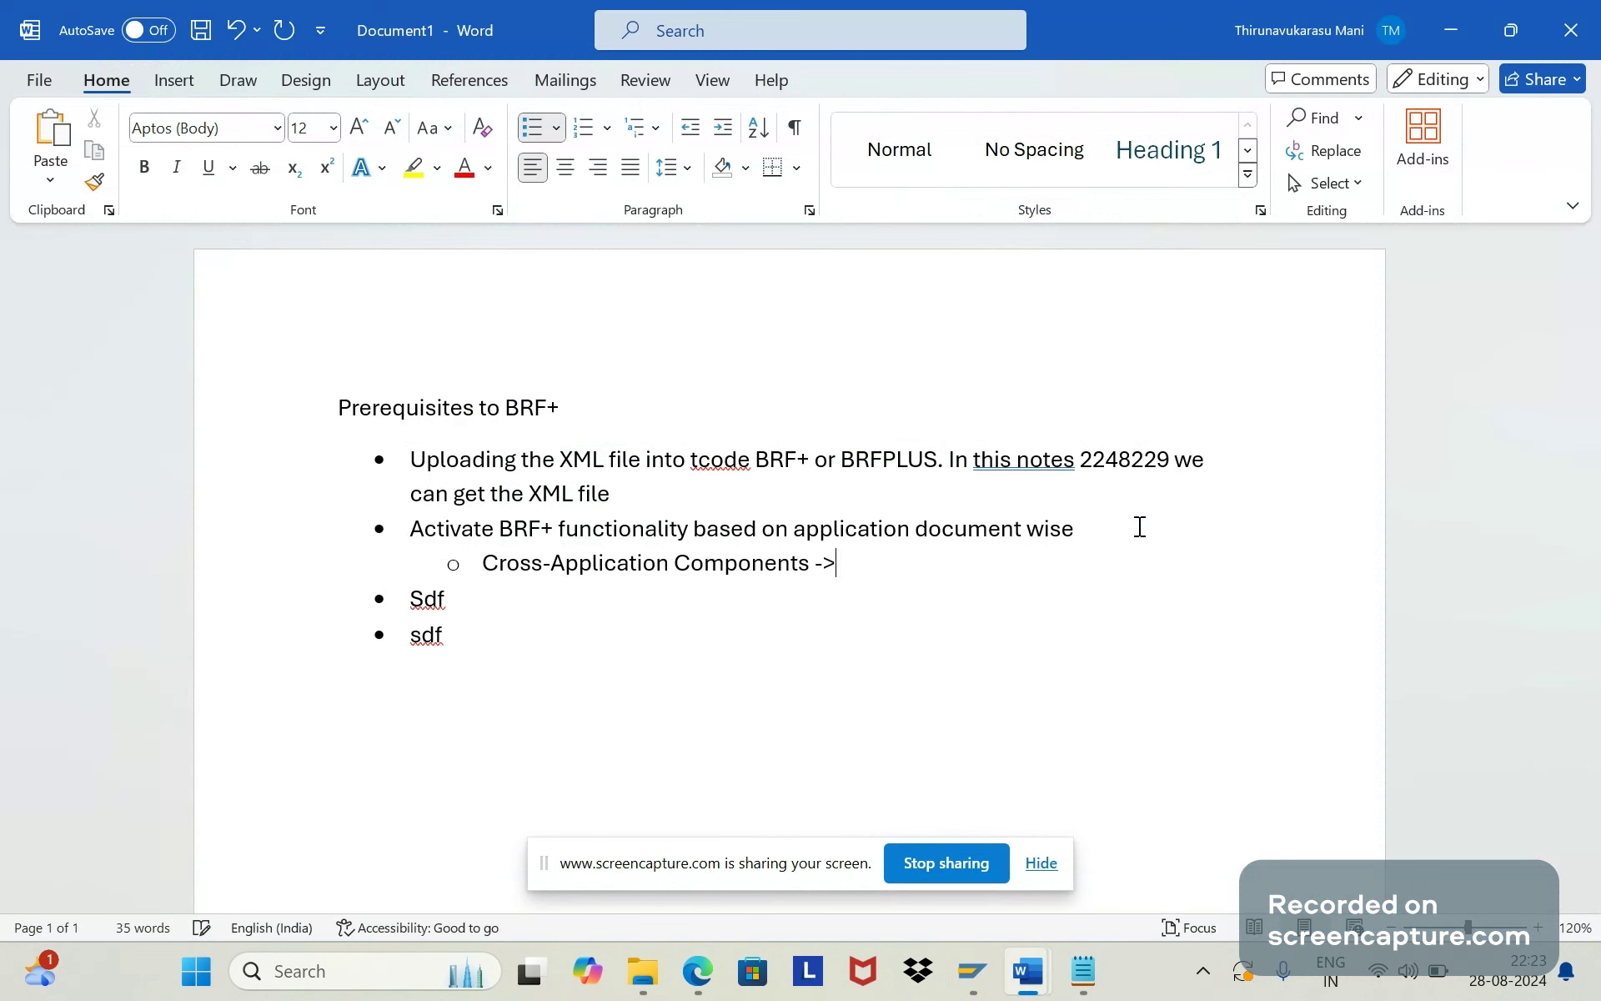
# Copy the Output Control node name from the IMG in SAP and append it to the path in the Word sub-bullet
pyautogui.hotkey('alt', 'Tab')
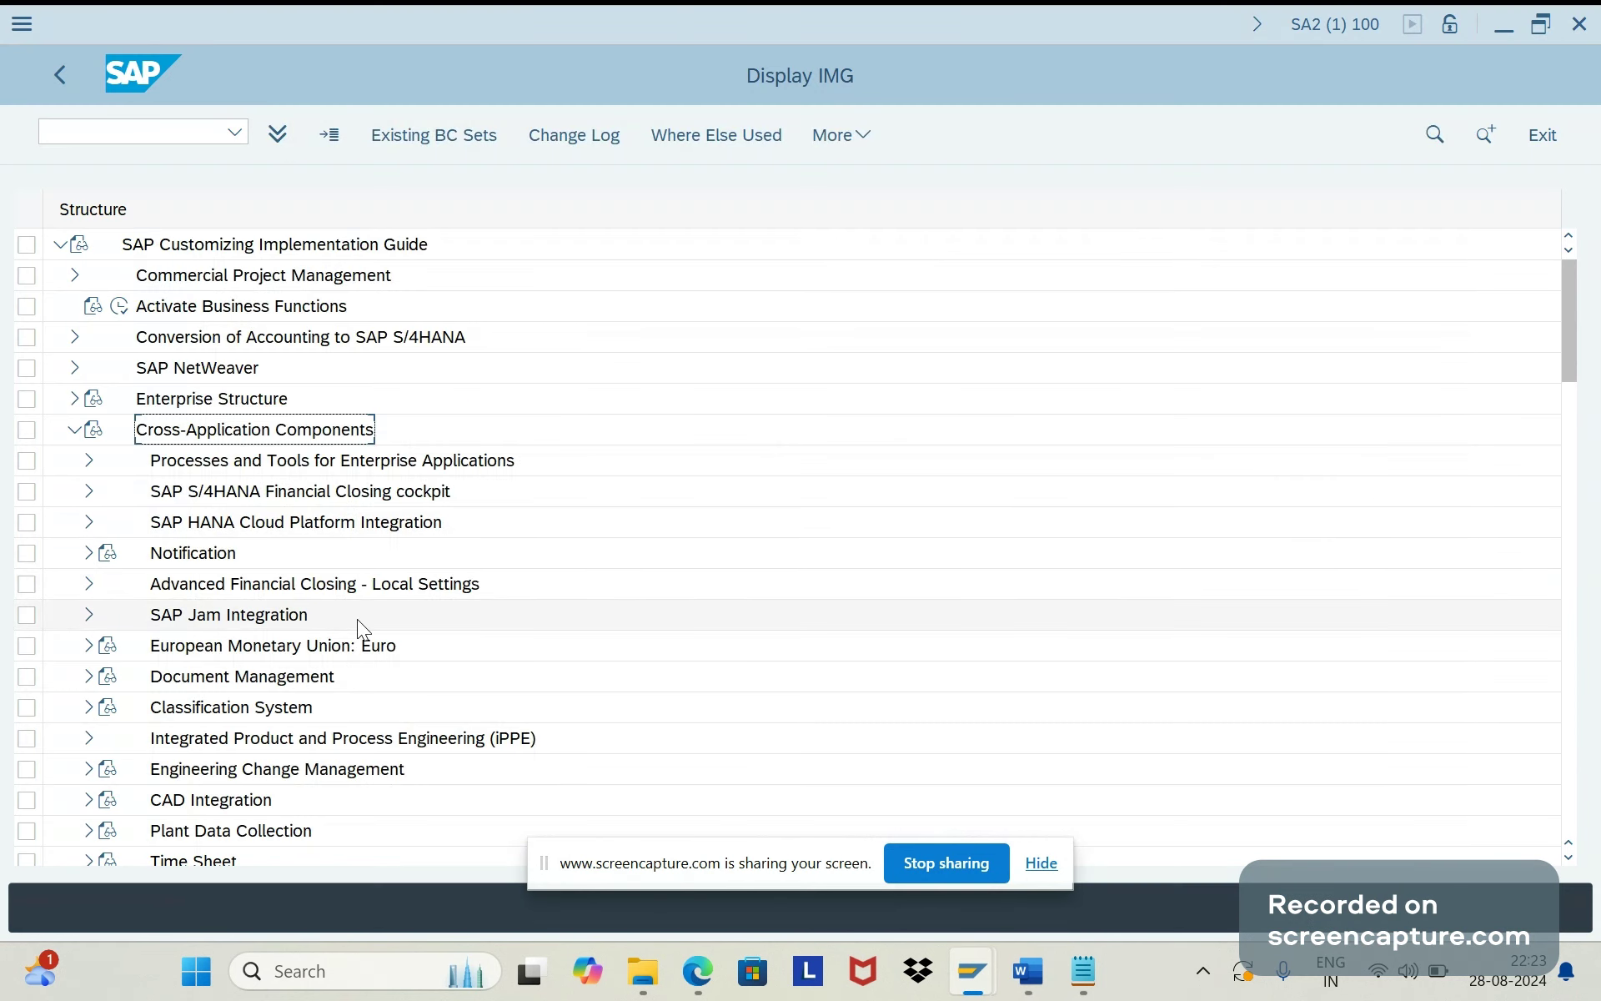
pyautogui.hotkey('ctrl', '/')
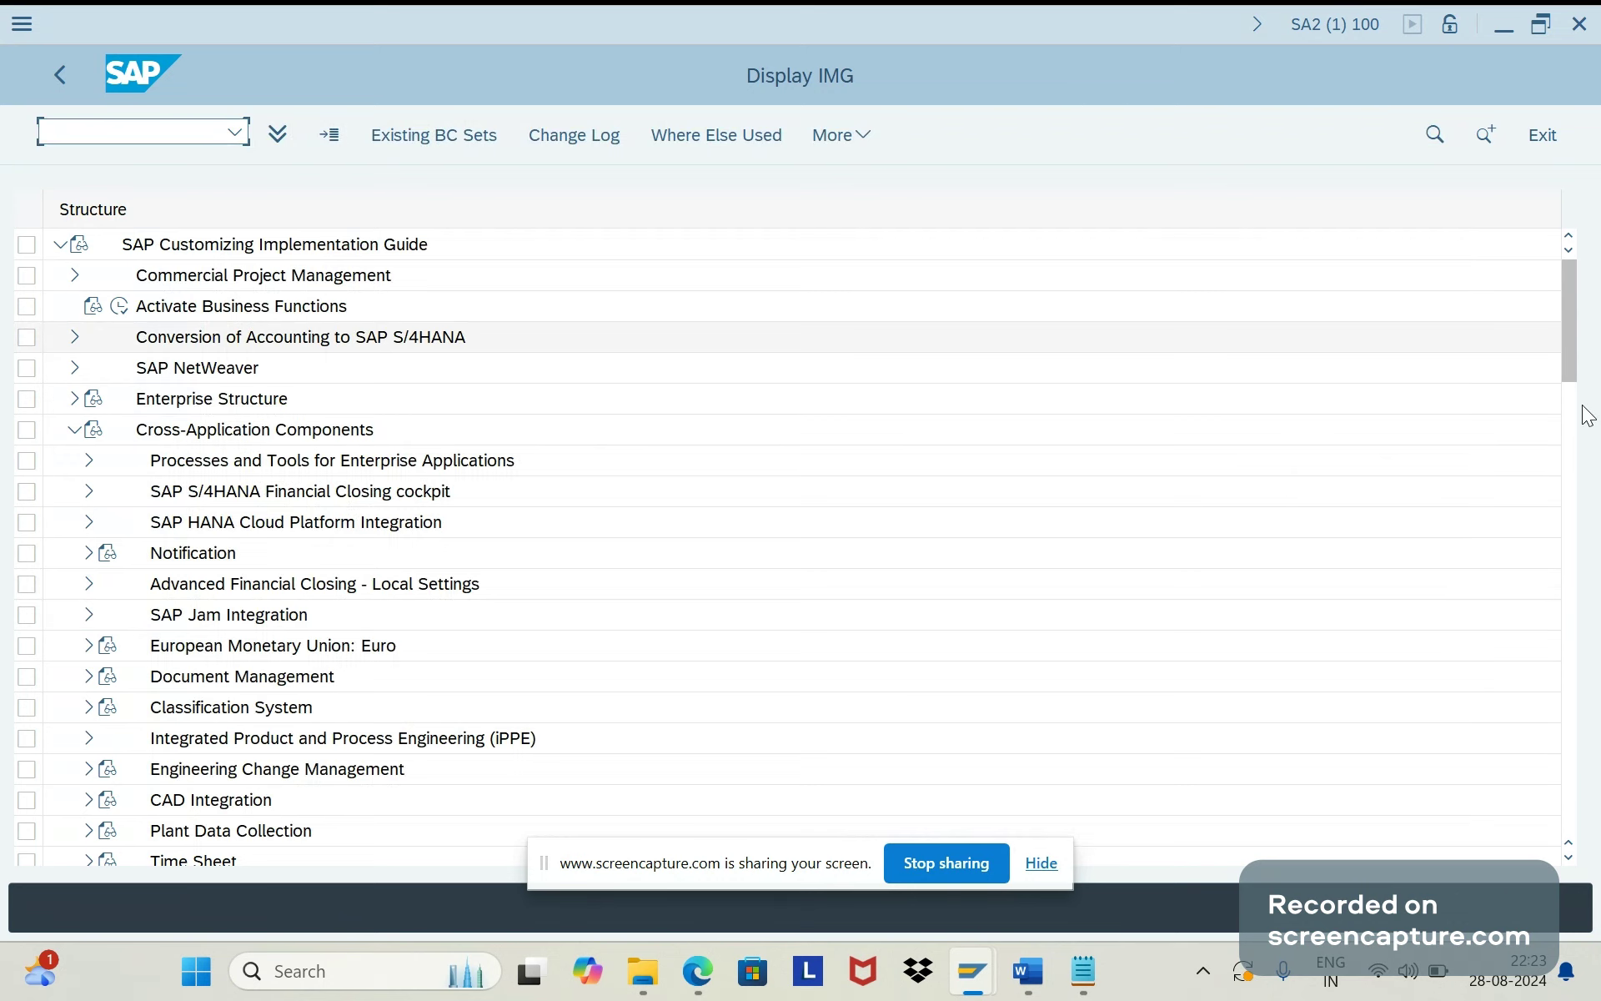
pyautogui.moveTo(1570, 377); pyautogui.dragTo(1575, 563)
pyautogui.scroll(-1, 538, 631)
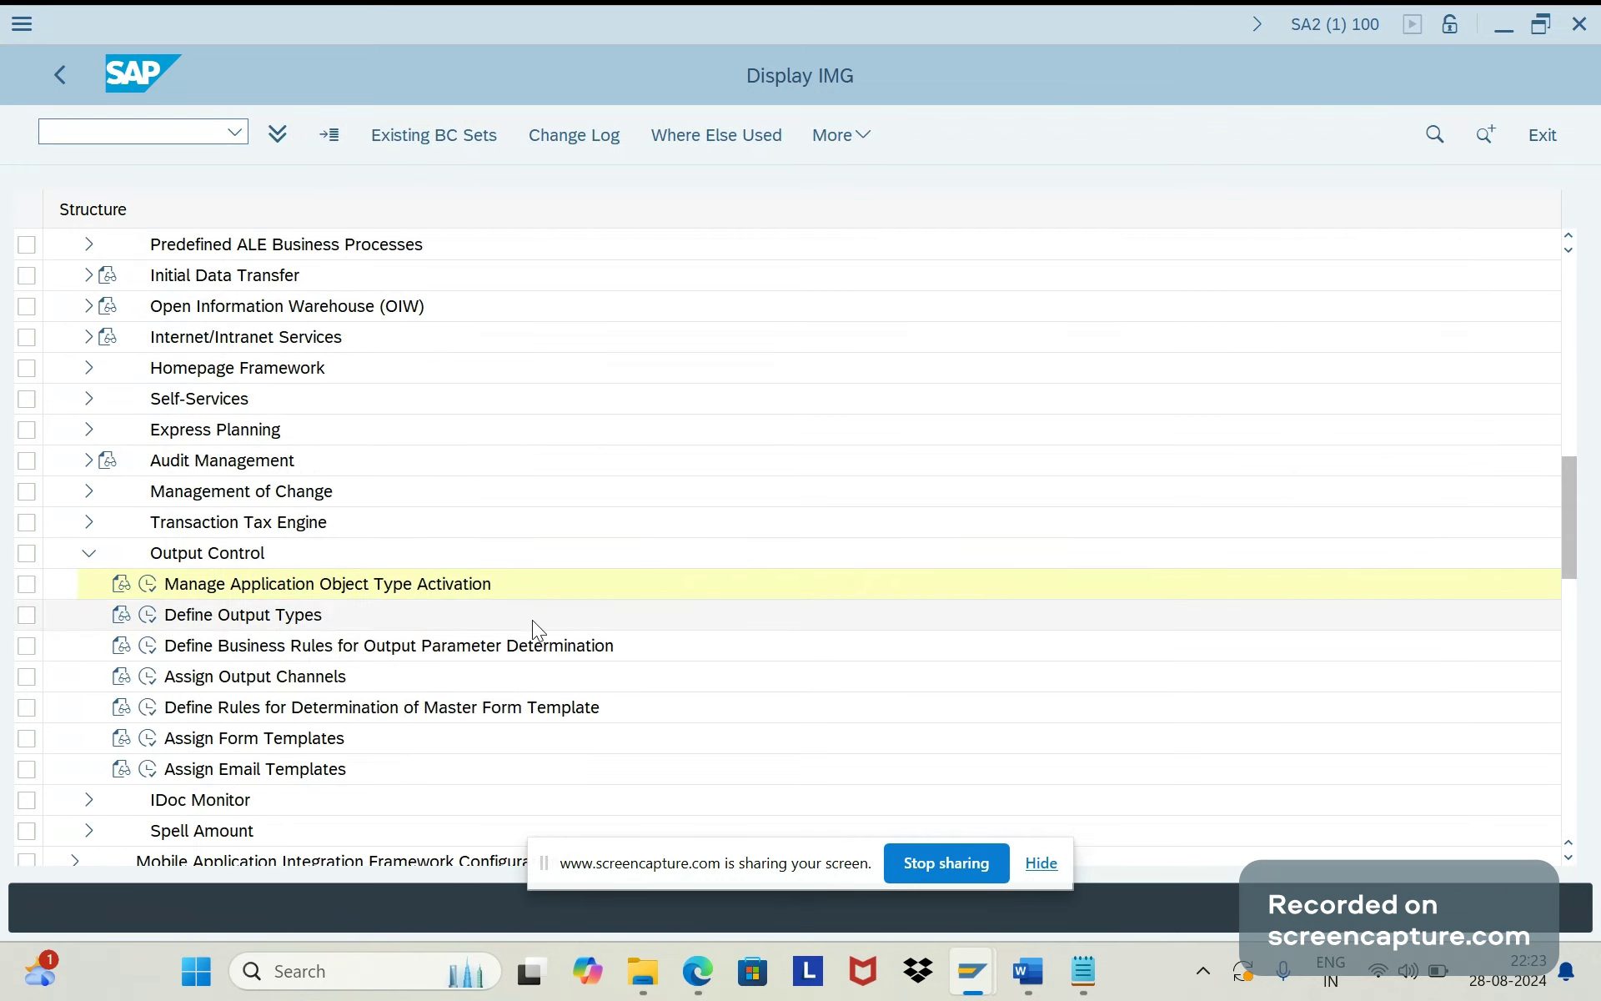
pyautogui.click(252, 557)
pyautogui.hotkey('alt', 'Tab')
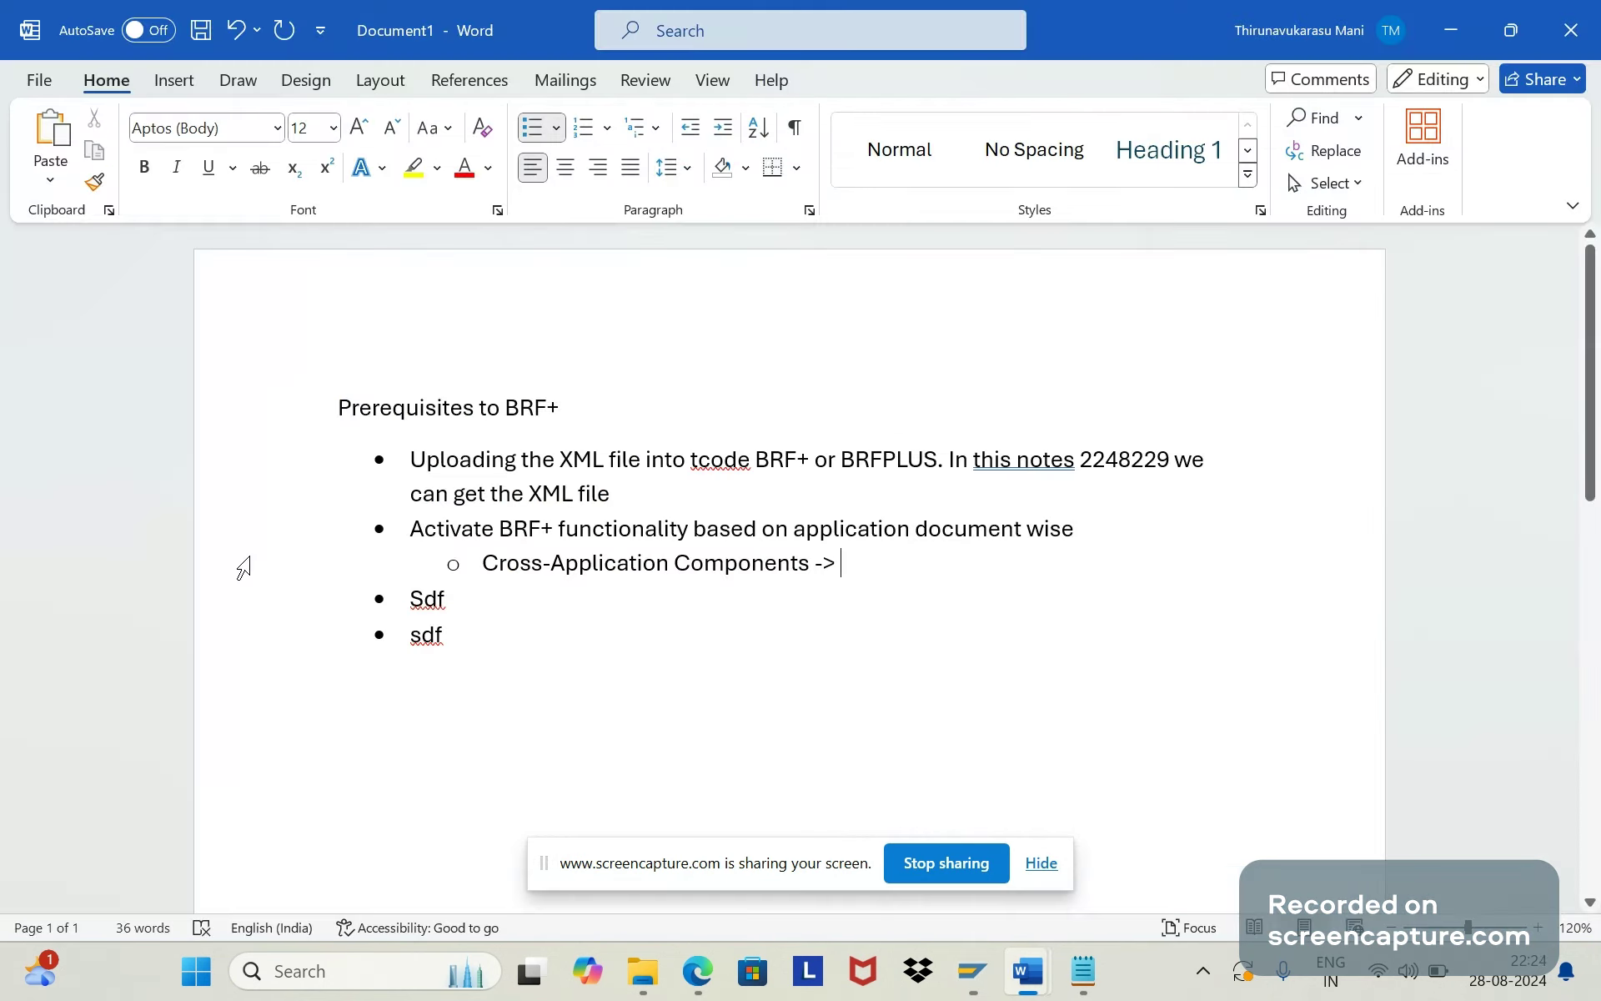
pyautogui.hotkey('ctrl', 'v')
# Copy the Manage Application Object Type Activation name from SAP and append it after "->" to the path in Word
pyautogui.hotkey('alt', 'Tab')
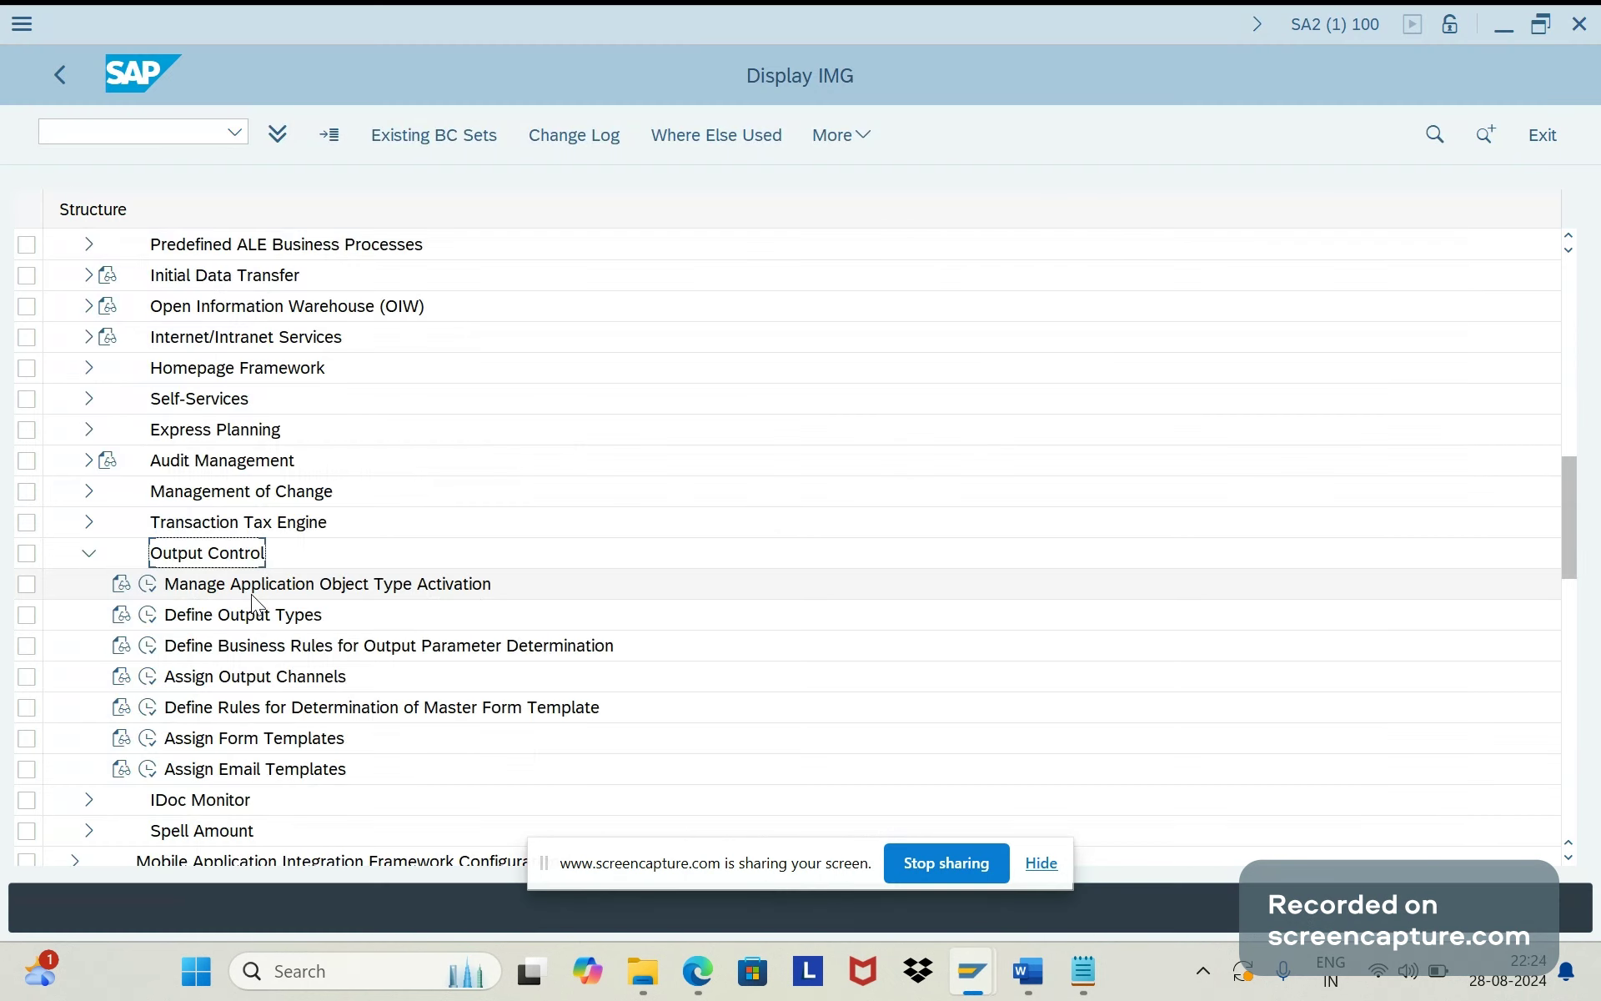
pyautogui.click(249, 588)
pyautogui.hotkey('alt', 'Tab')
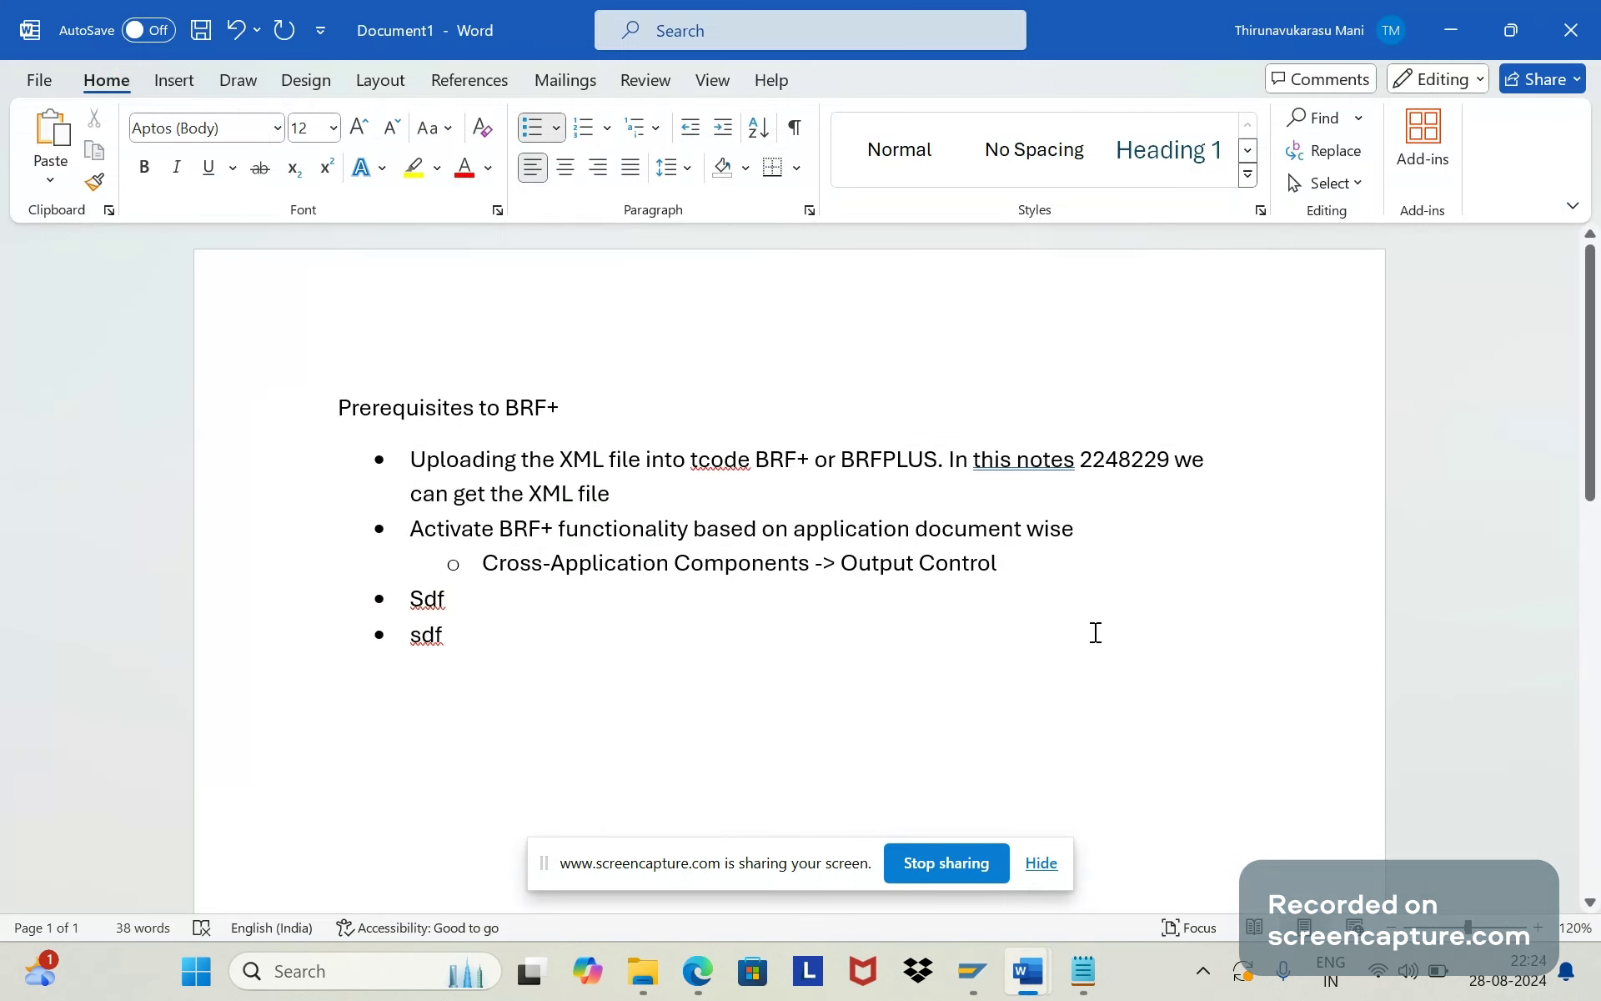
pyautogui.write('->')
pyautogui.hotkey('ctrl', 'v')
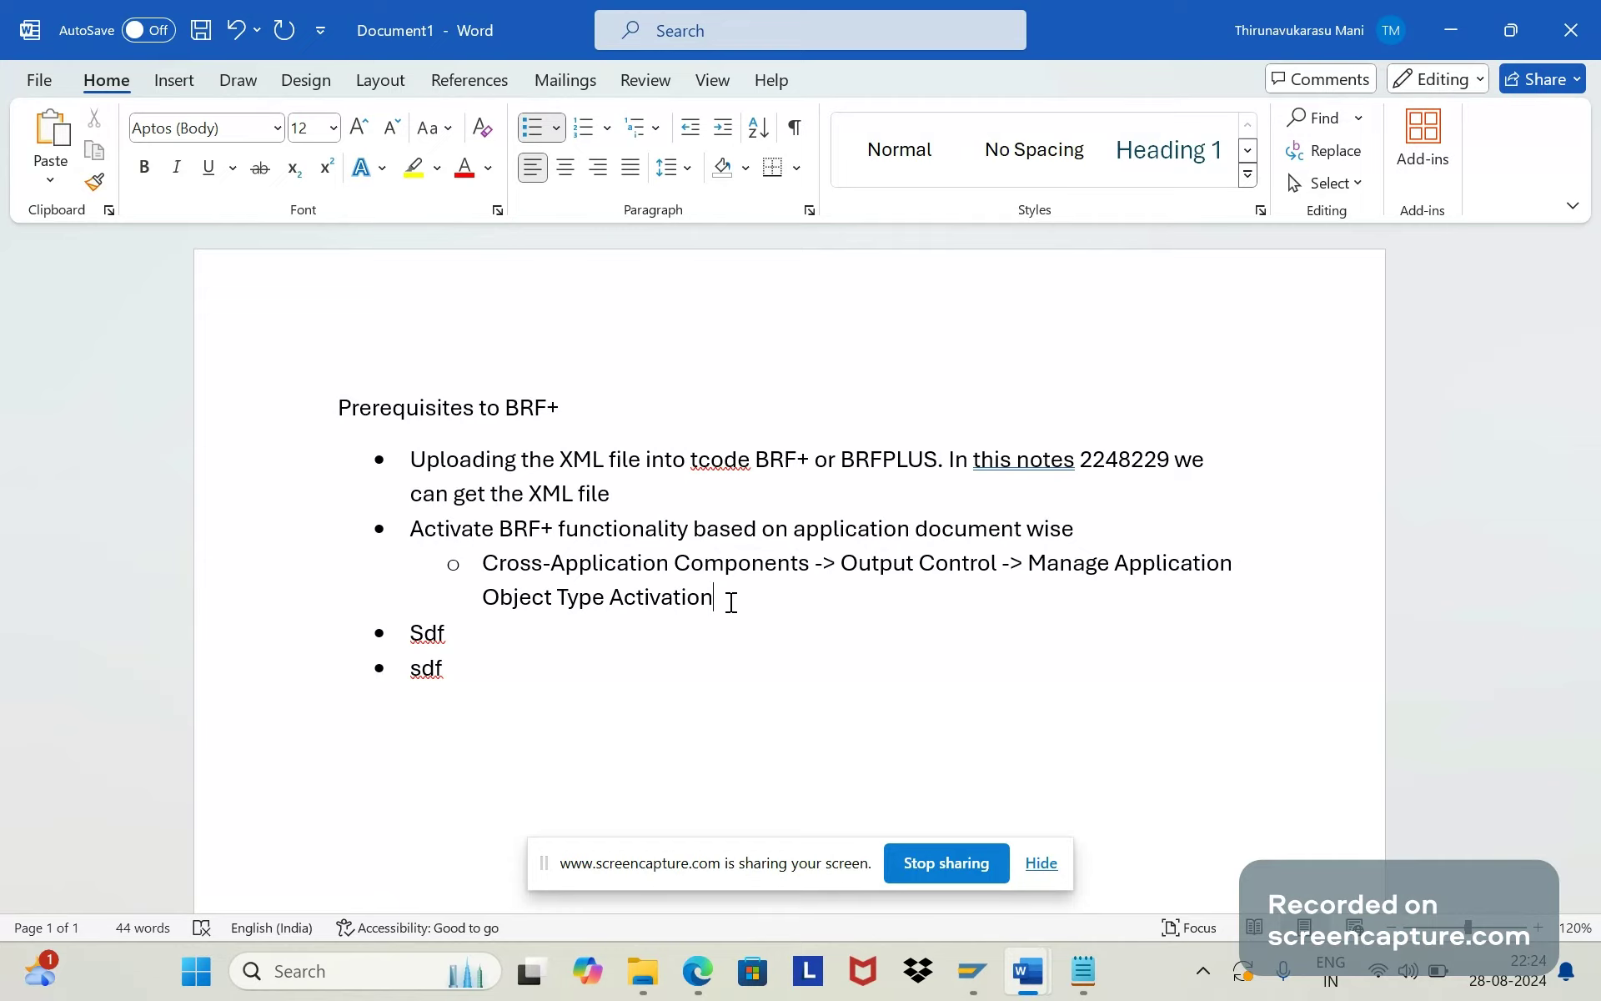
# Replace the "Sdf" placeholder bullet with "BGRFC should be set it up. Tcode SBGRFCCONF"
pyautogui.click(470, 637)
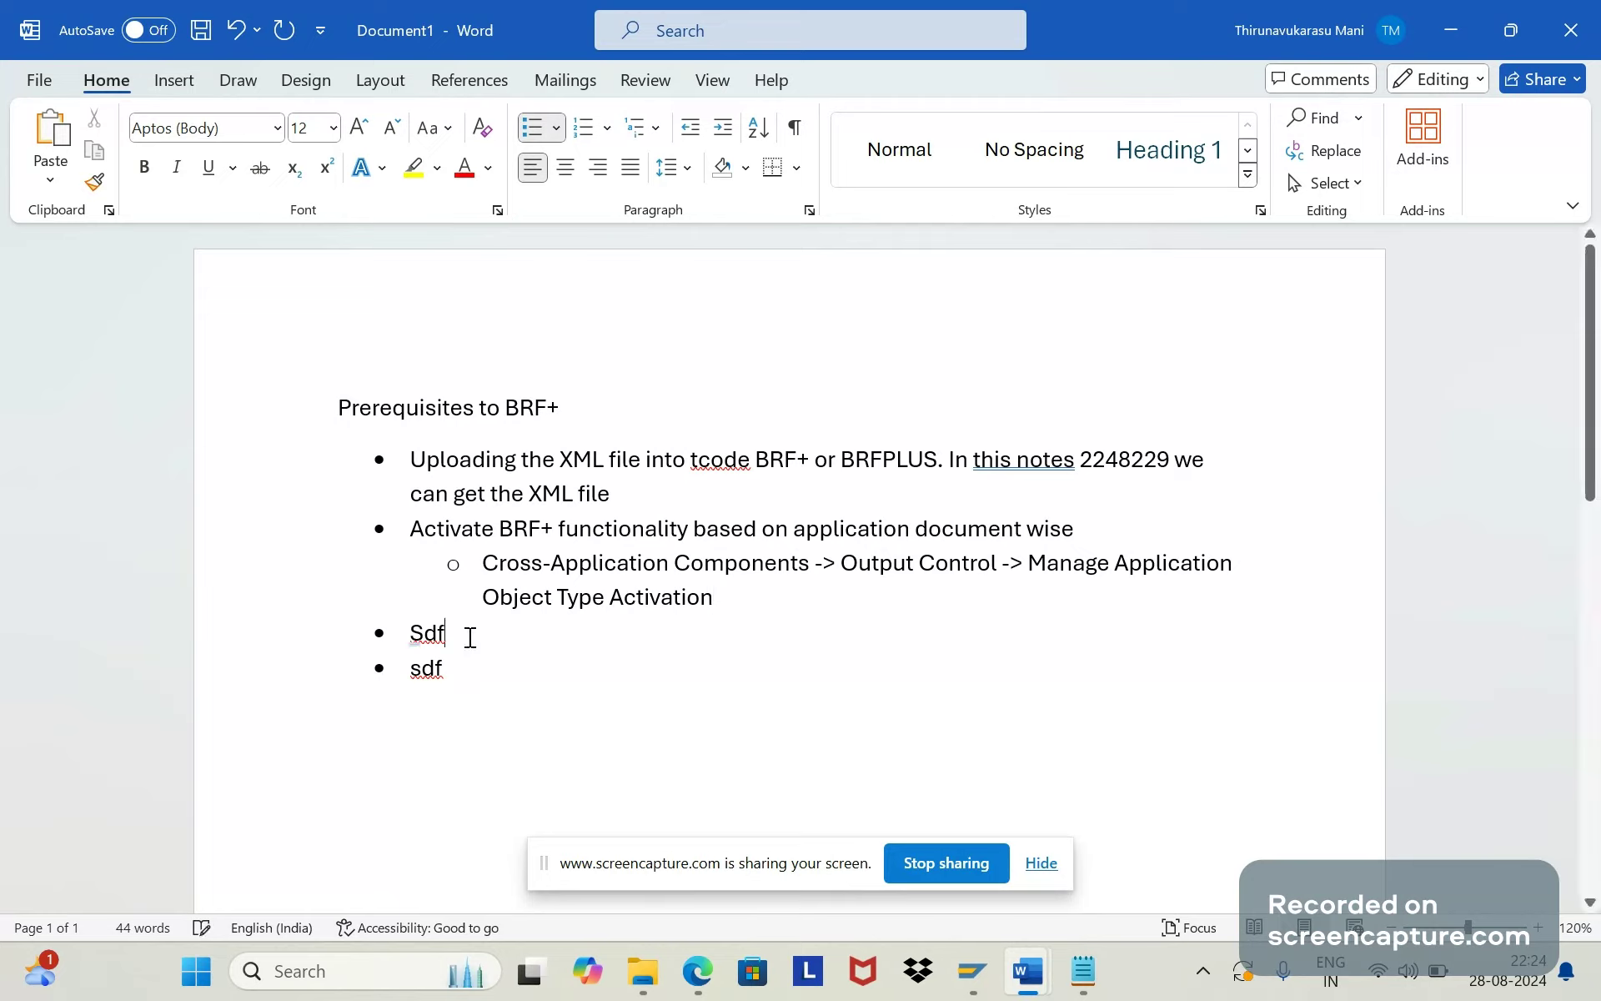
pyautogui.press('BackSpace')
pyautogui.press('BackSpace')
pyautogui.press('BackSpace')
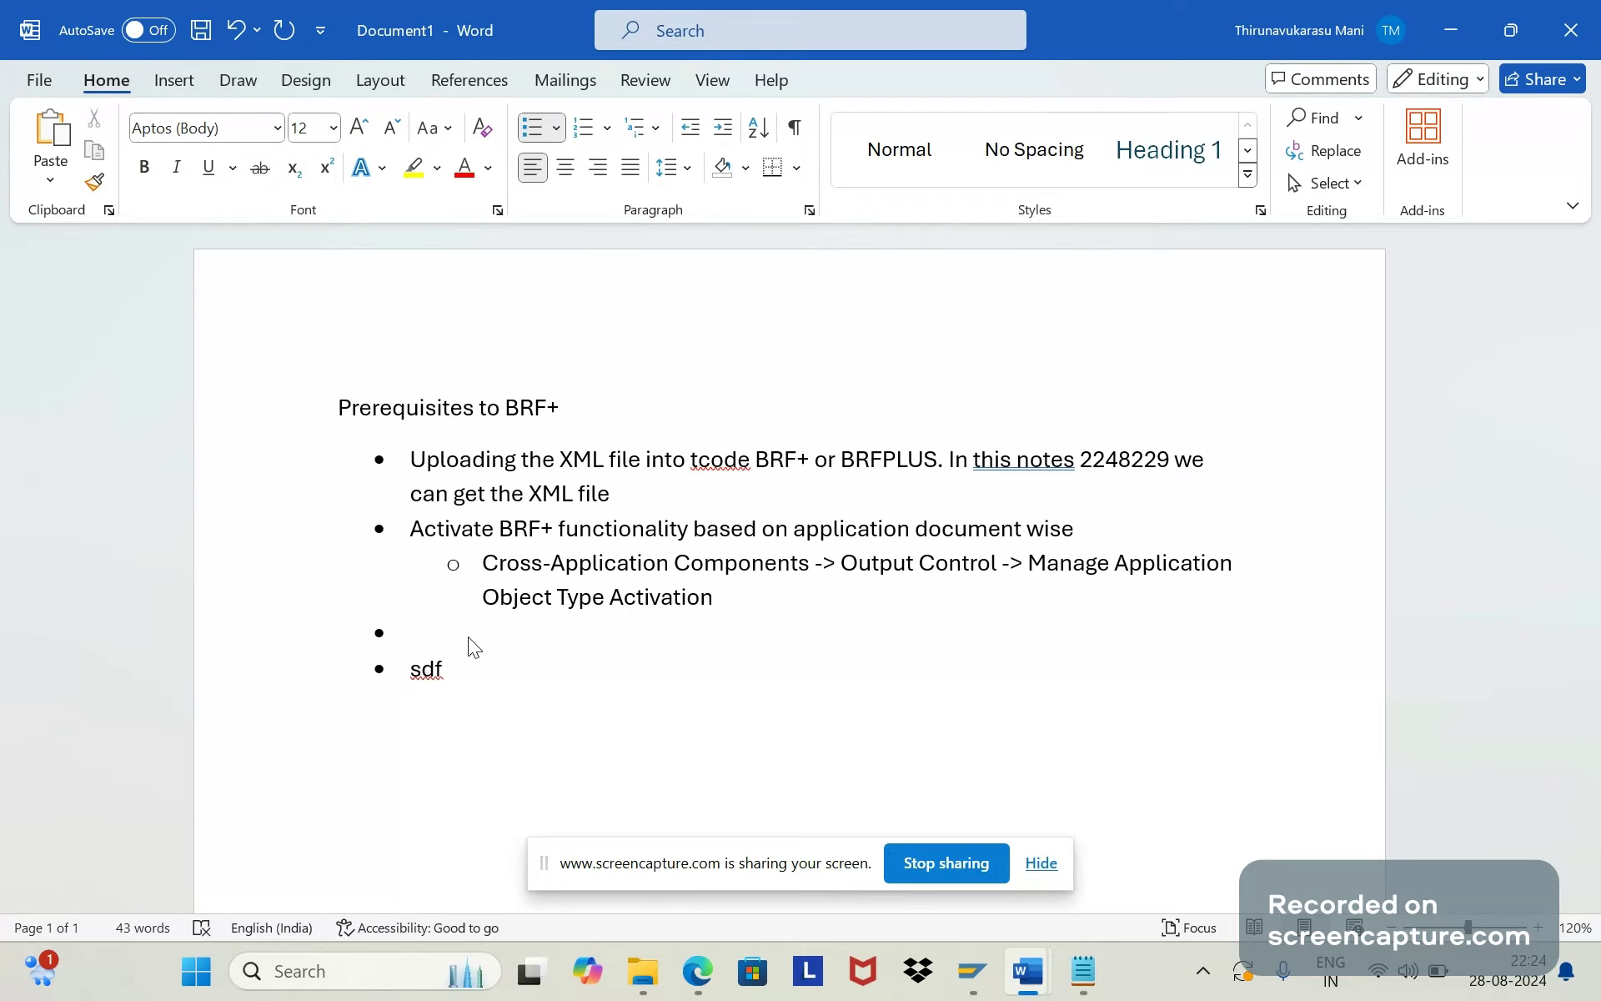
pyautogui.write('BGRFC')
pyautogui.write('should be ')
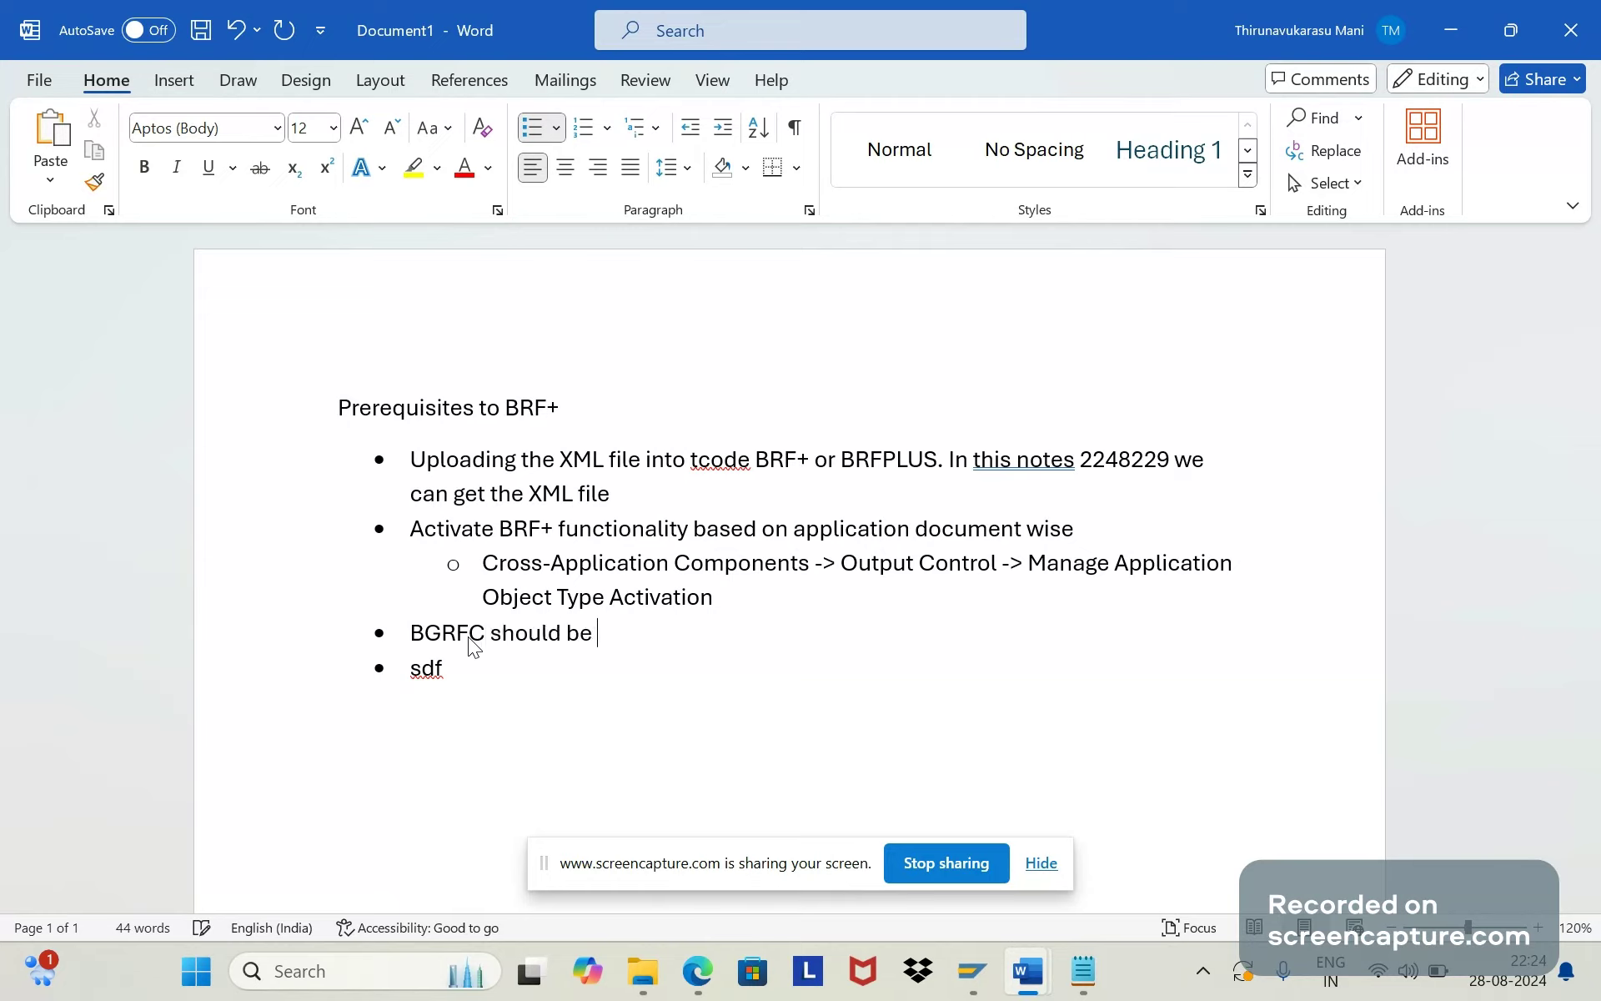
pyautogui.write('set it up.')
pyautogui.write('Tcode')
pyautogui.press('capslock')
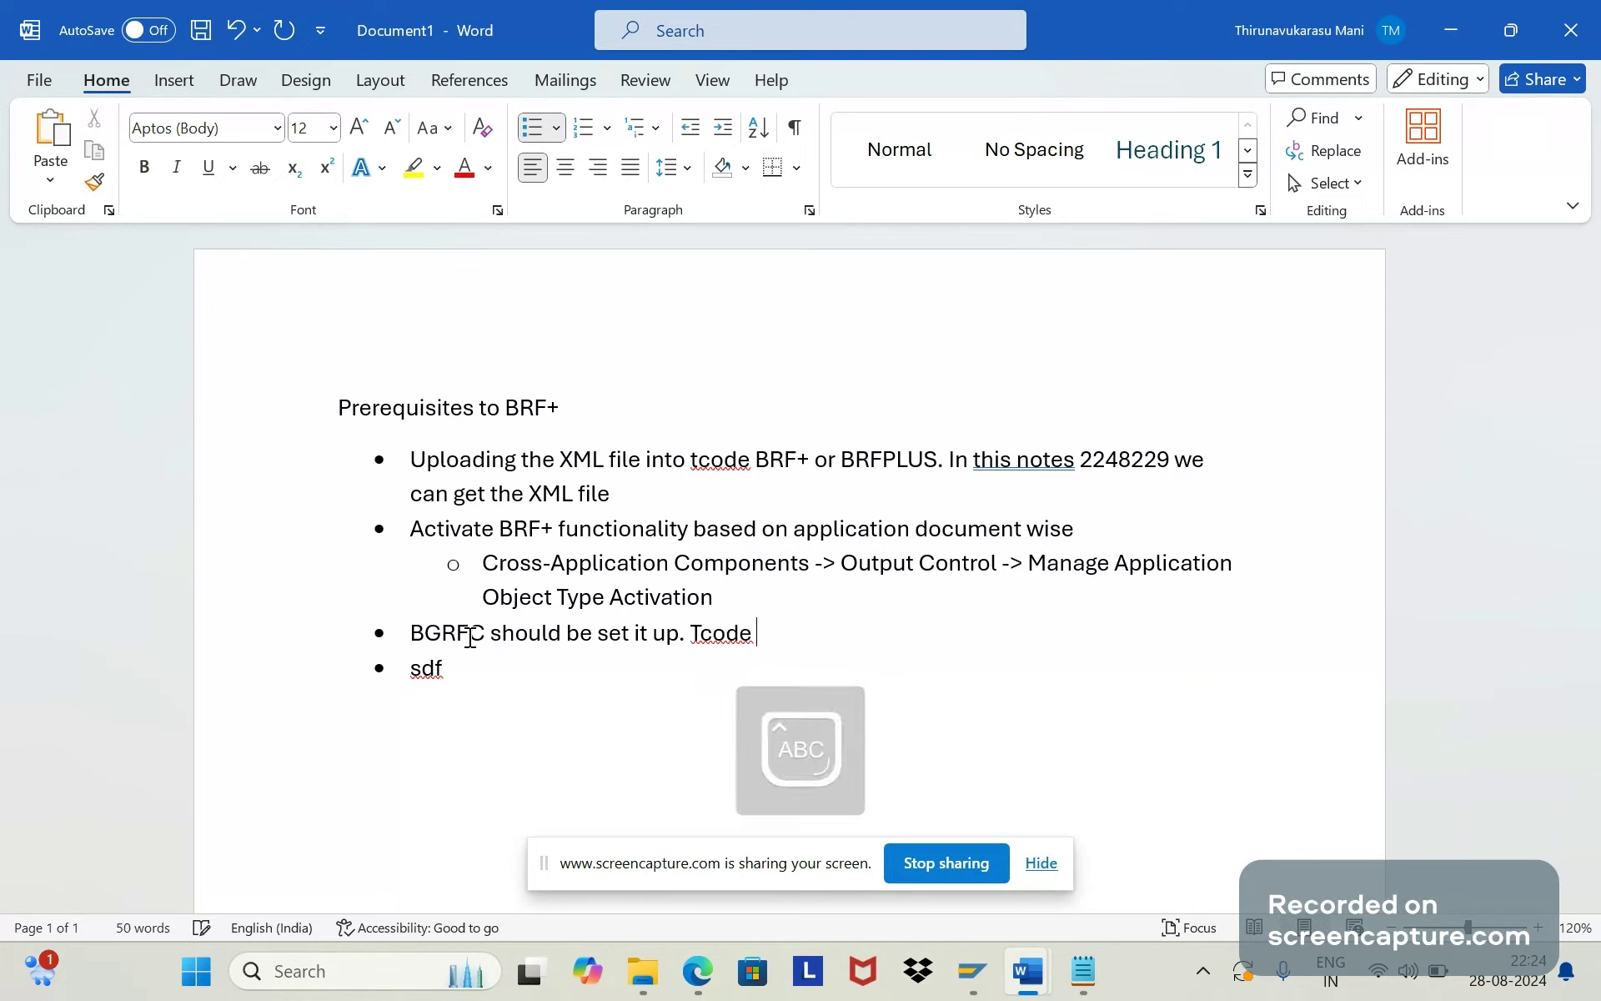
pyautogui.write('SBG')
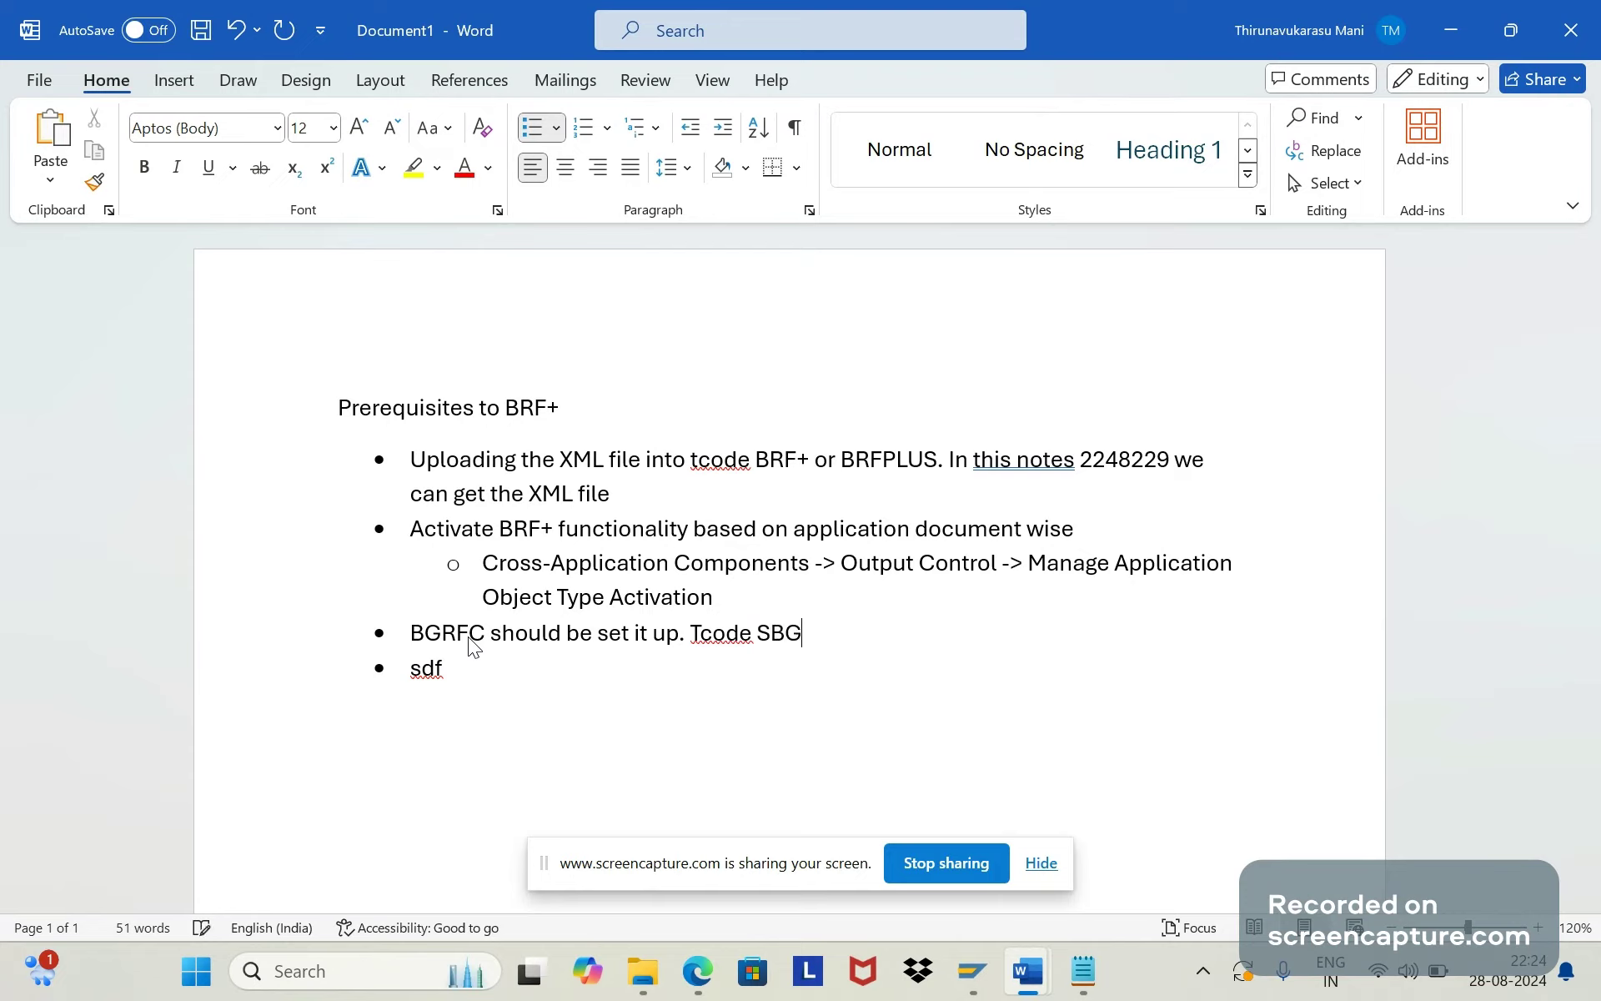
pyautogui.write('RFCCONFF')
pyautogui.press('BackSpace')
# Select the transaction code SBGRFCCONF in the note, switch to SAP and open that transaction in place of the IMG
pyautogui.hotkey('ctrl', 'shift', 'Left')
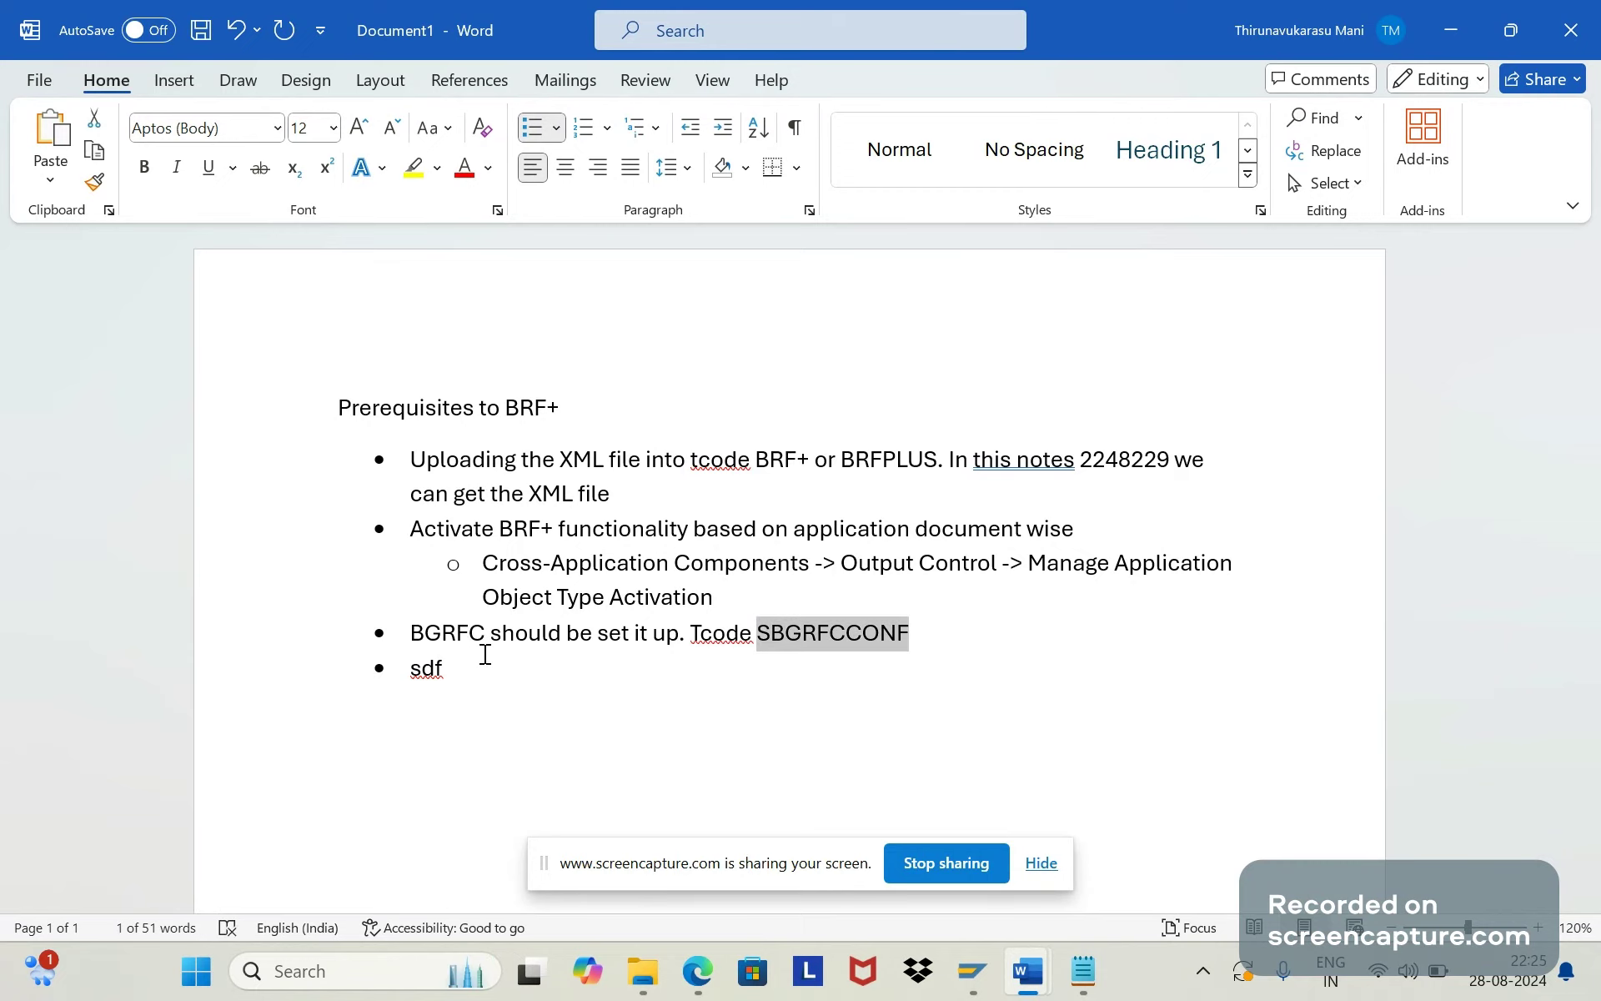
pyautogui.moveTo(973, 971)
pyautogui.click(1023, 872)
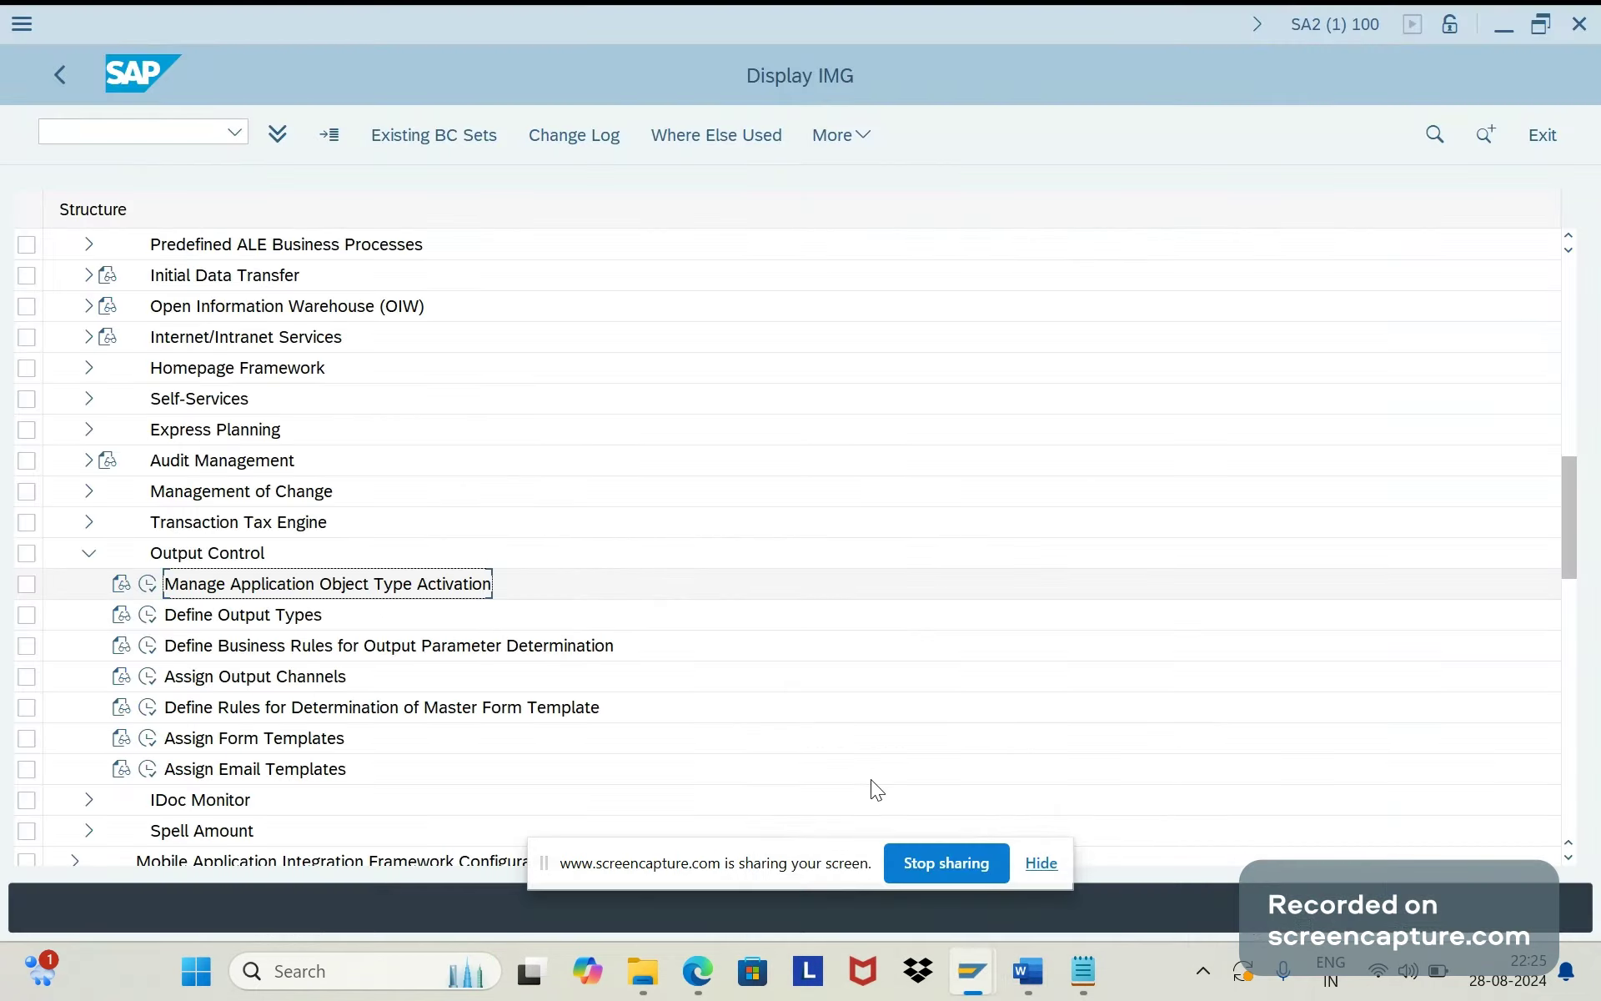
pyautogui.click(86, 140)
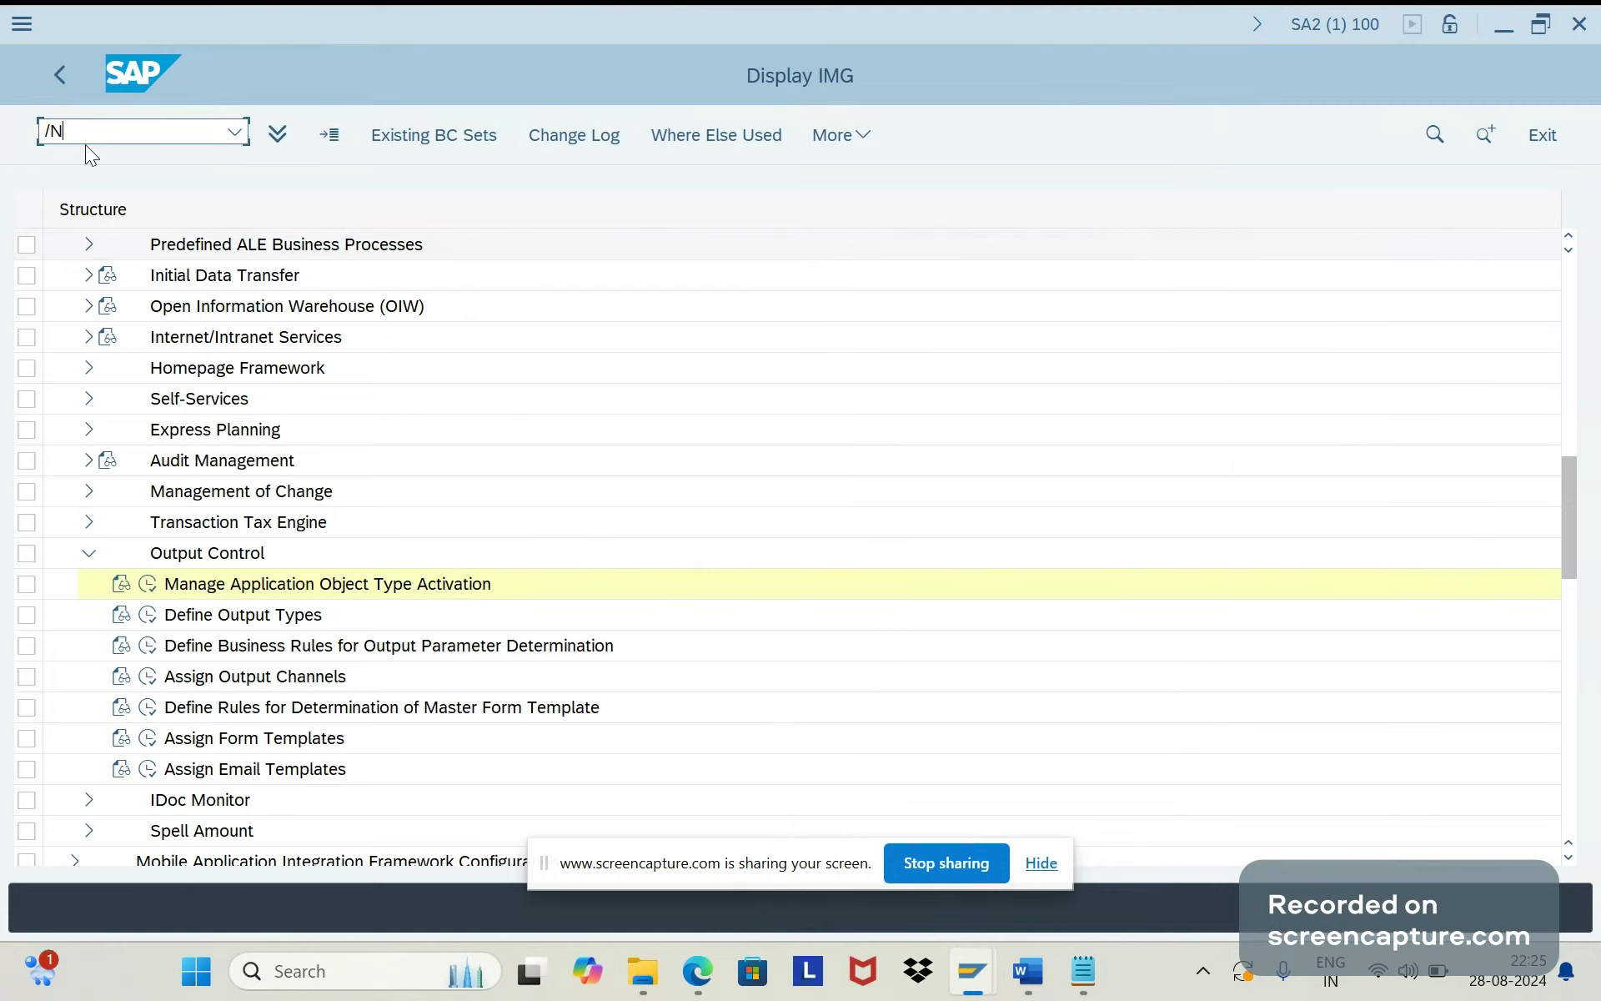
pyautogui.press('Return')
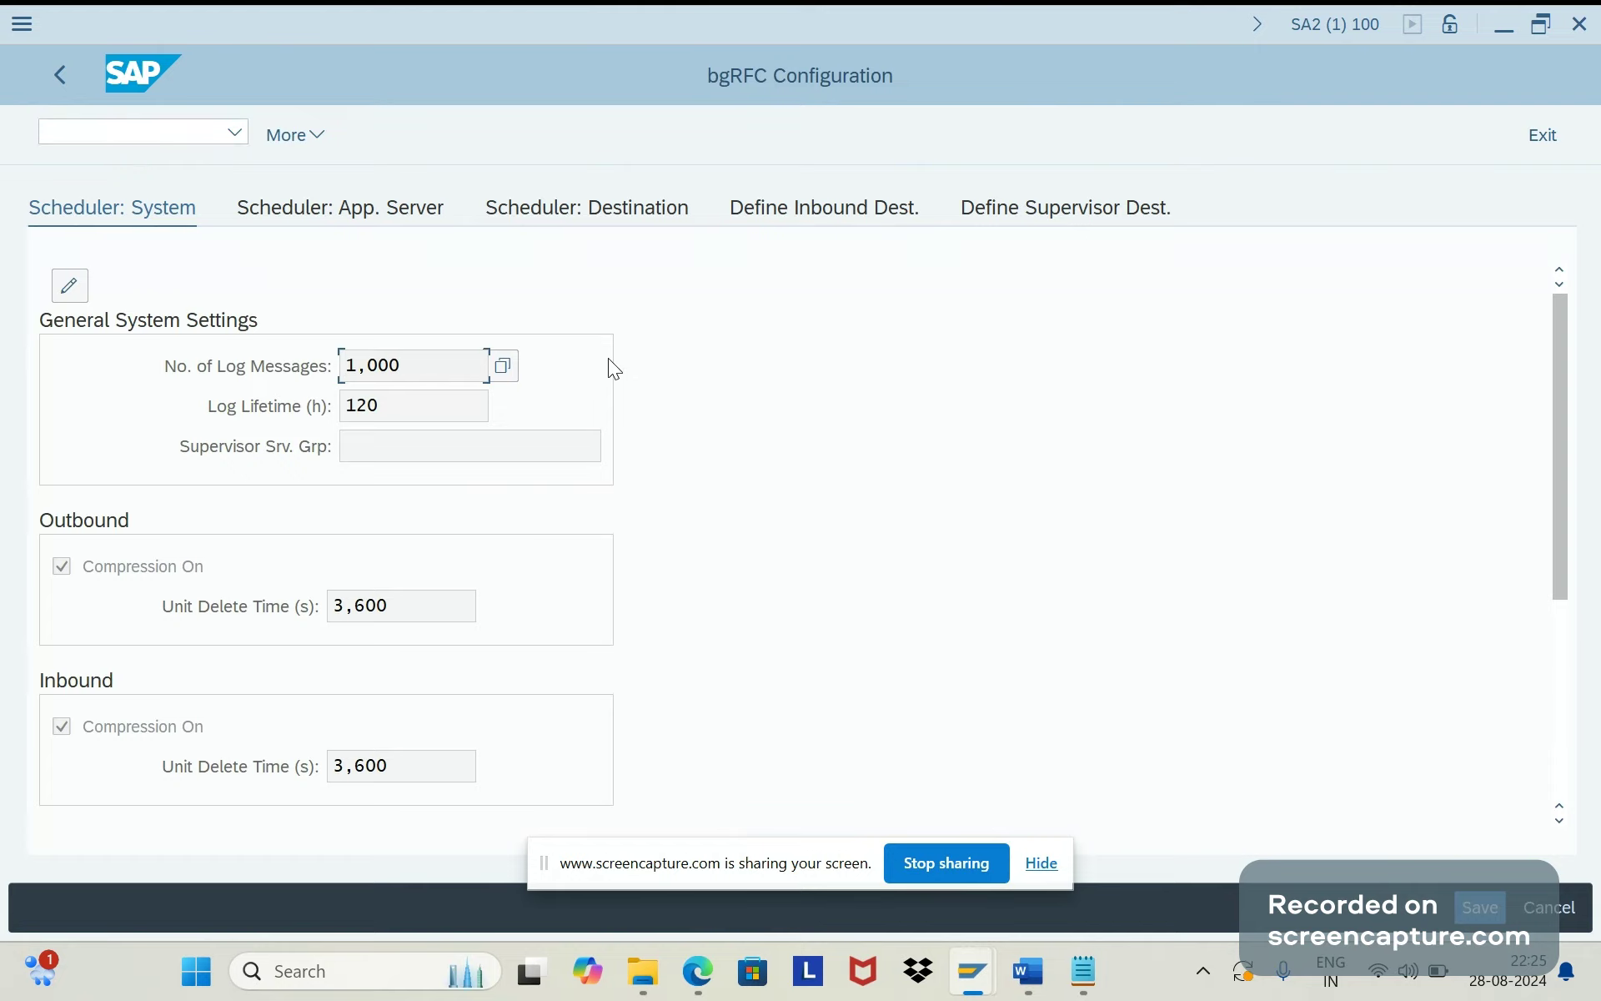
# Back in Word, extend the BGRFC bullet with ". This step is required to trigger output type immediately when we save it."
pyautogui.hotkey('alt', 'Tab')
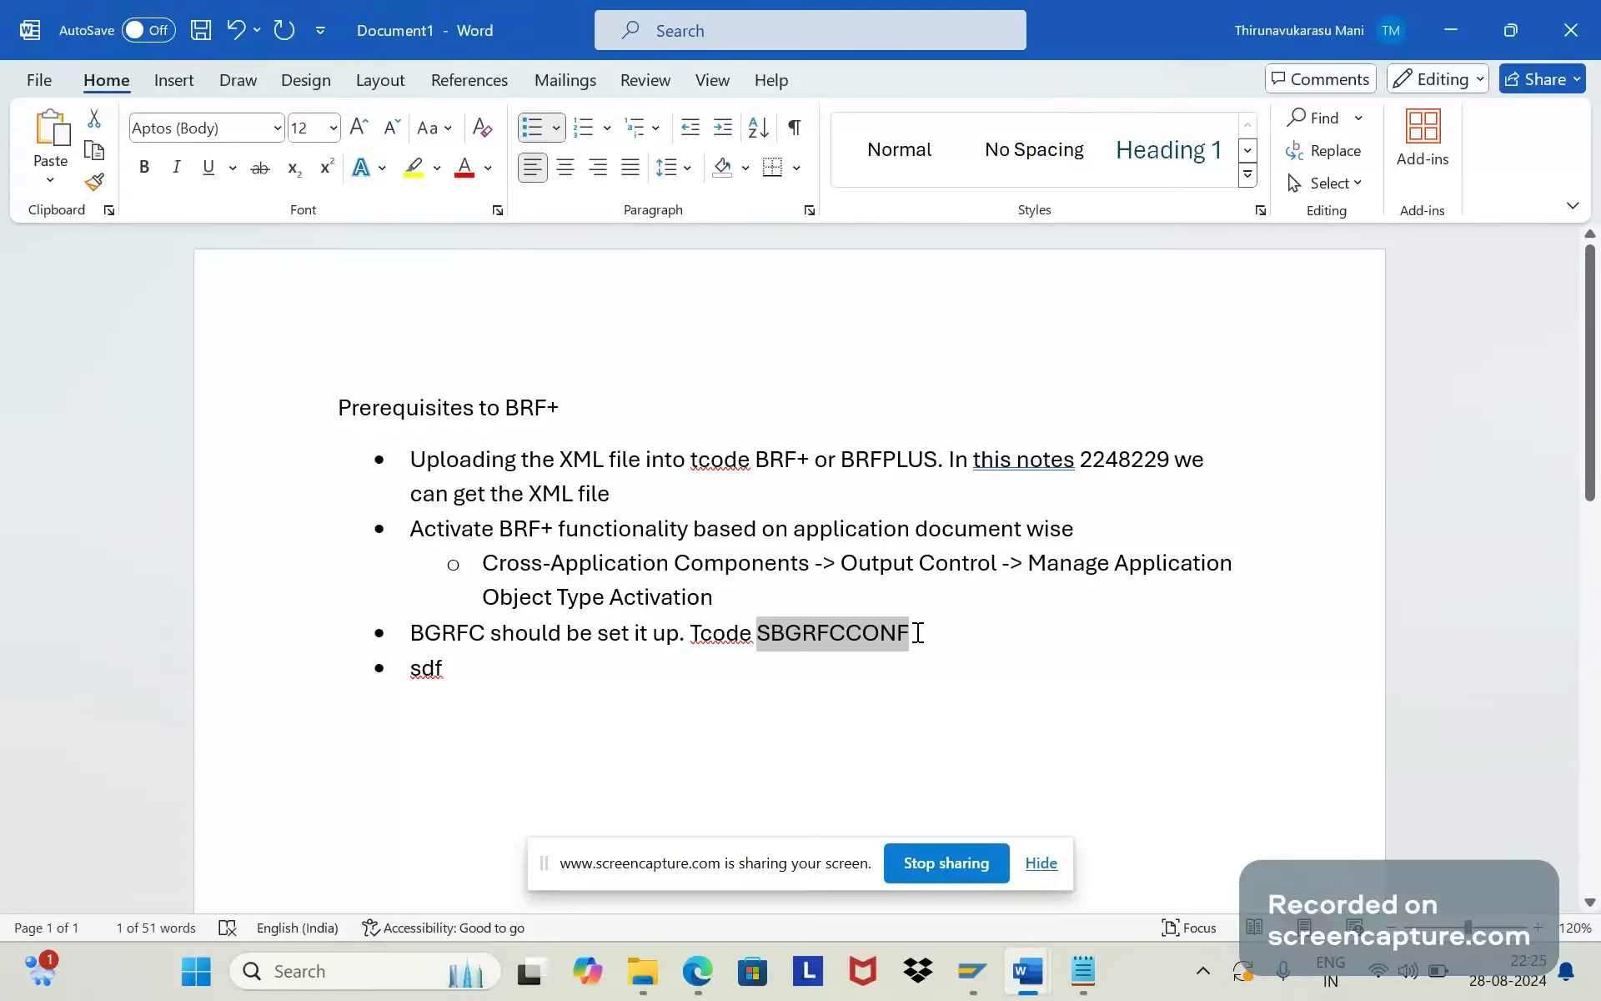
pyautogui.click(916, 633)
pyautogui.write('.')
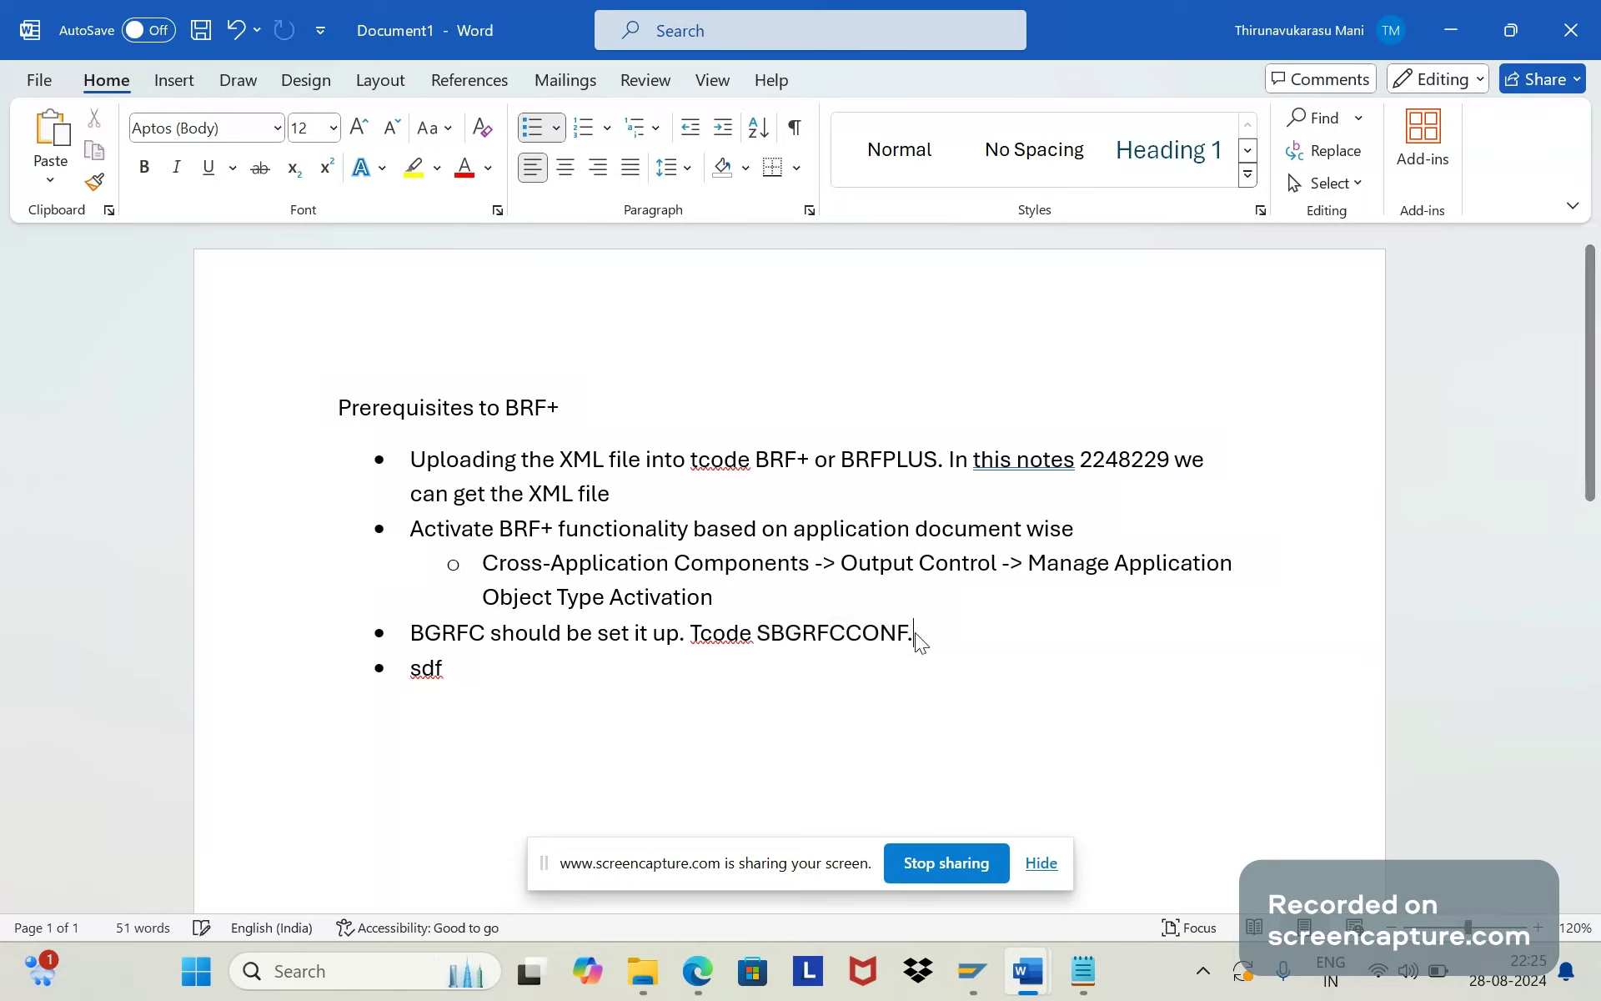
pyautogui.press('capslock')
pyautogui.write('T')
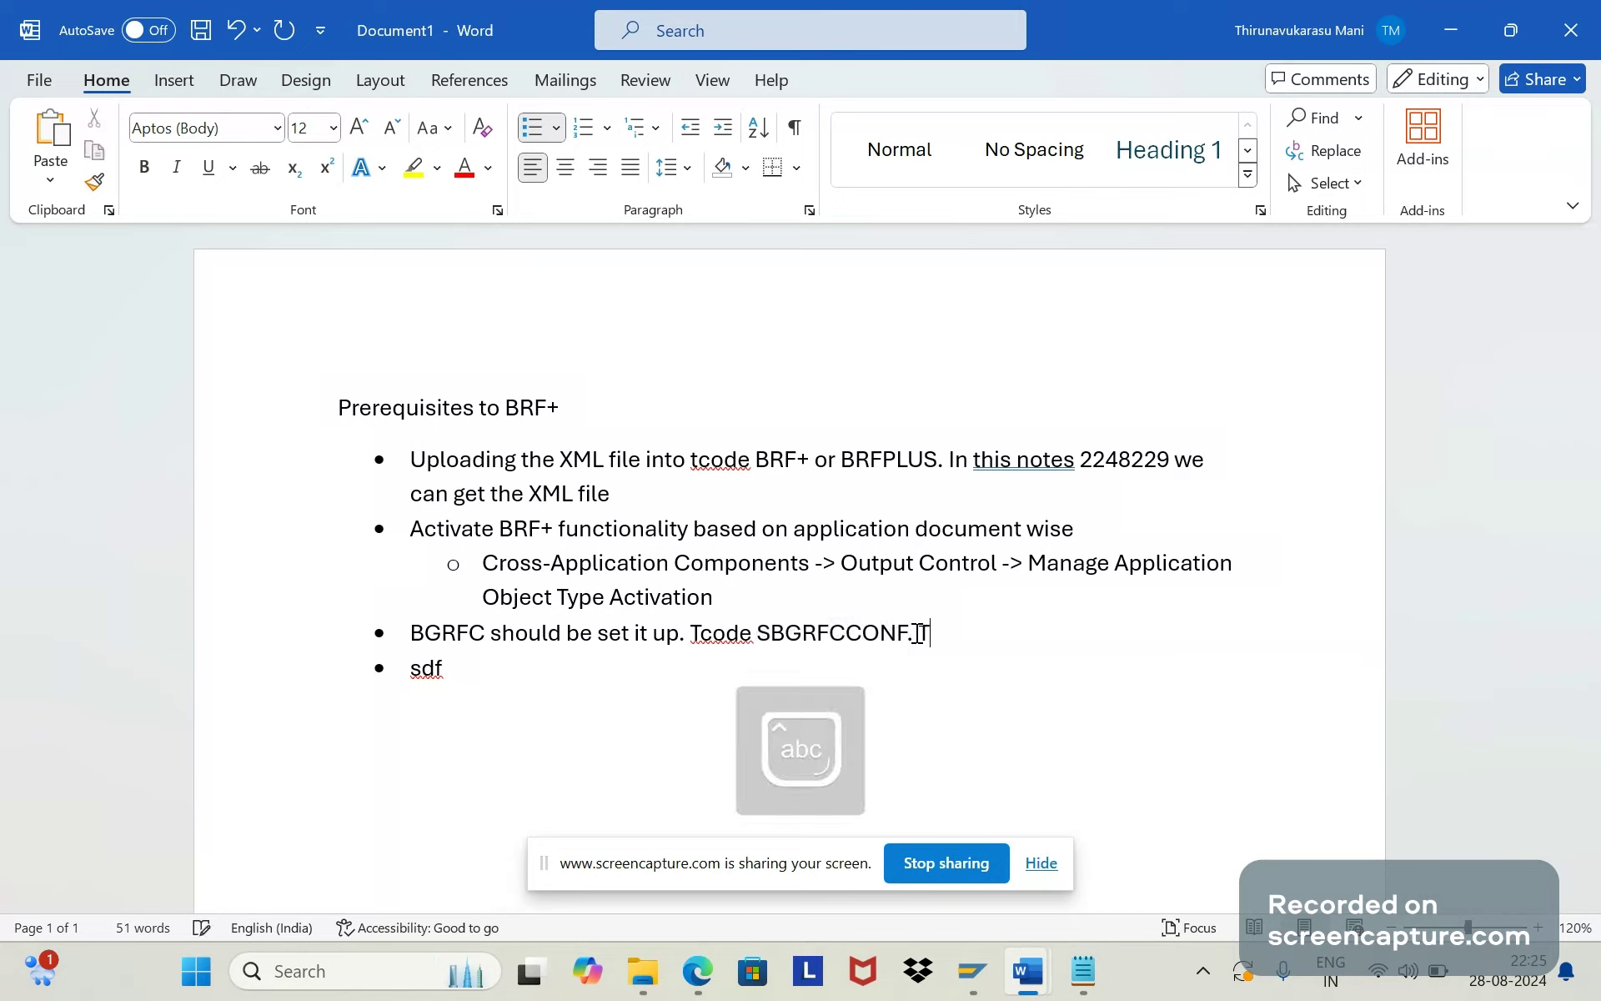
pyautogui.write('his step is required to t')
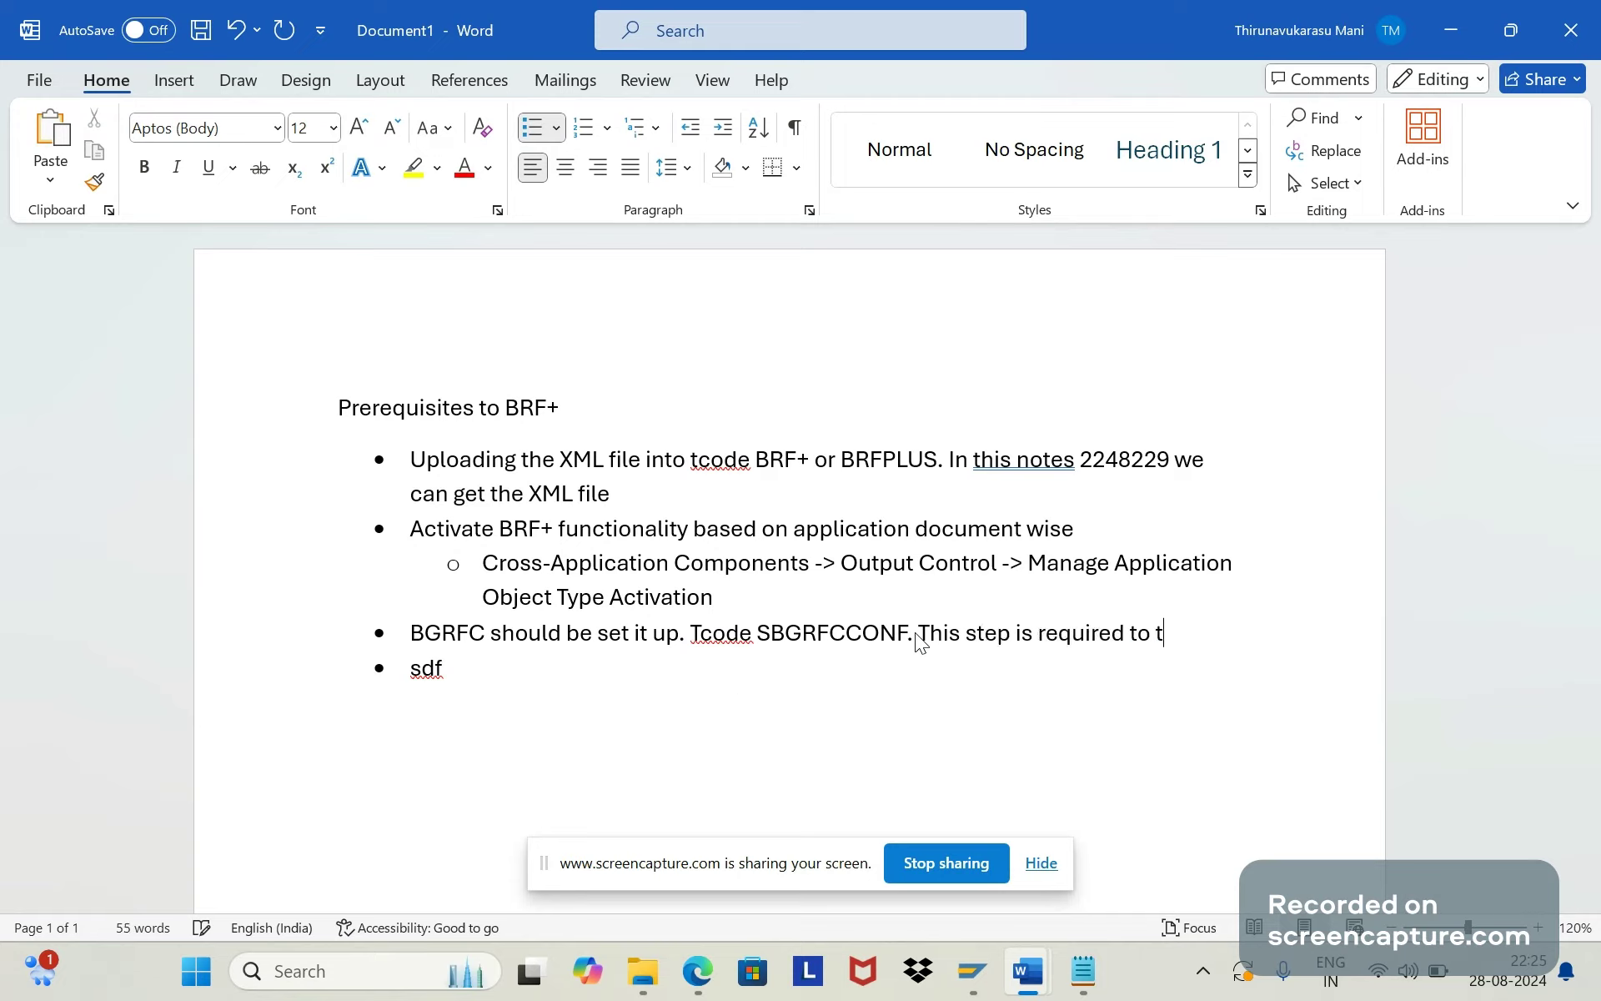
pyautogui.write('rigger output')
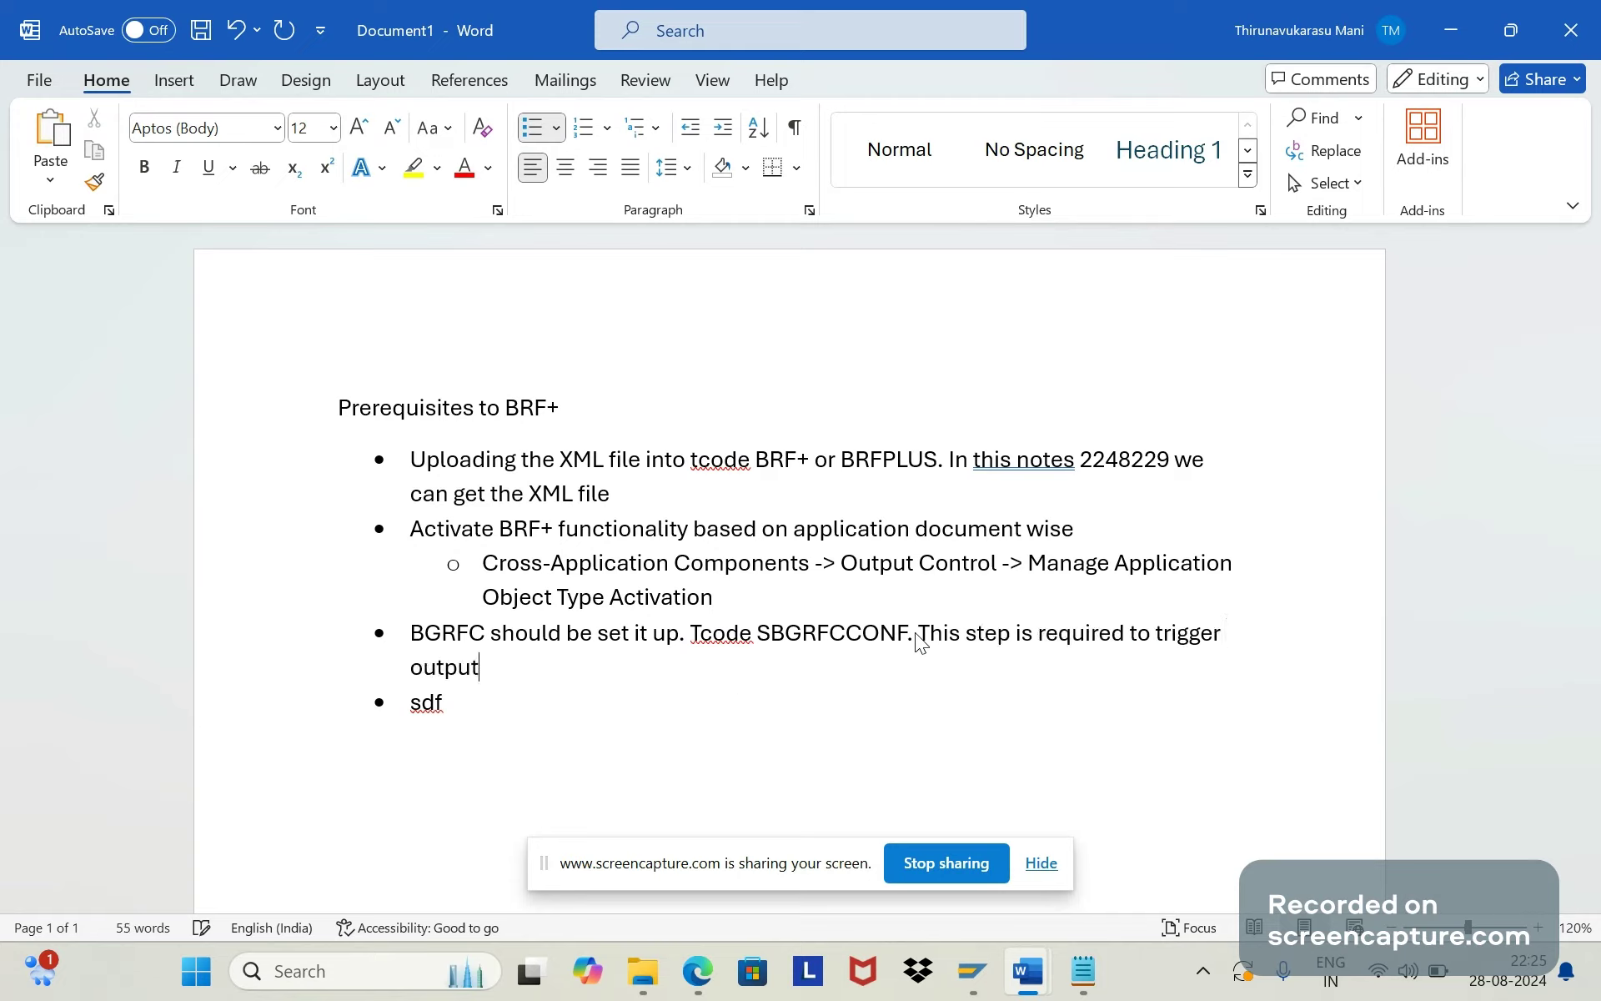
pyautogui.write(' type immediately when ')
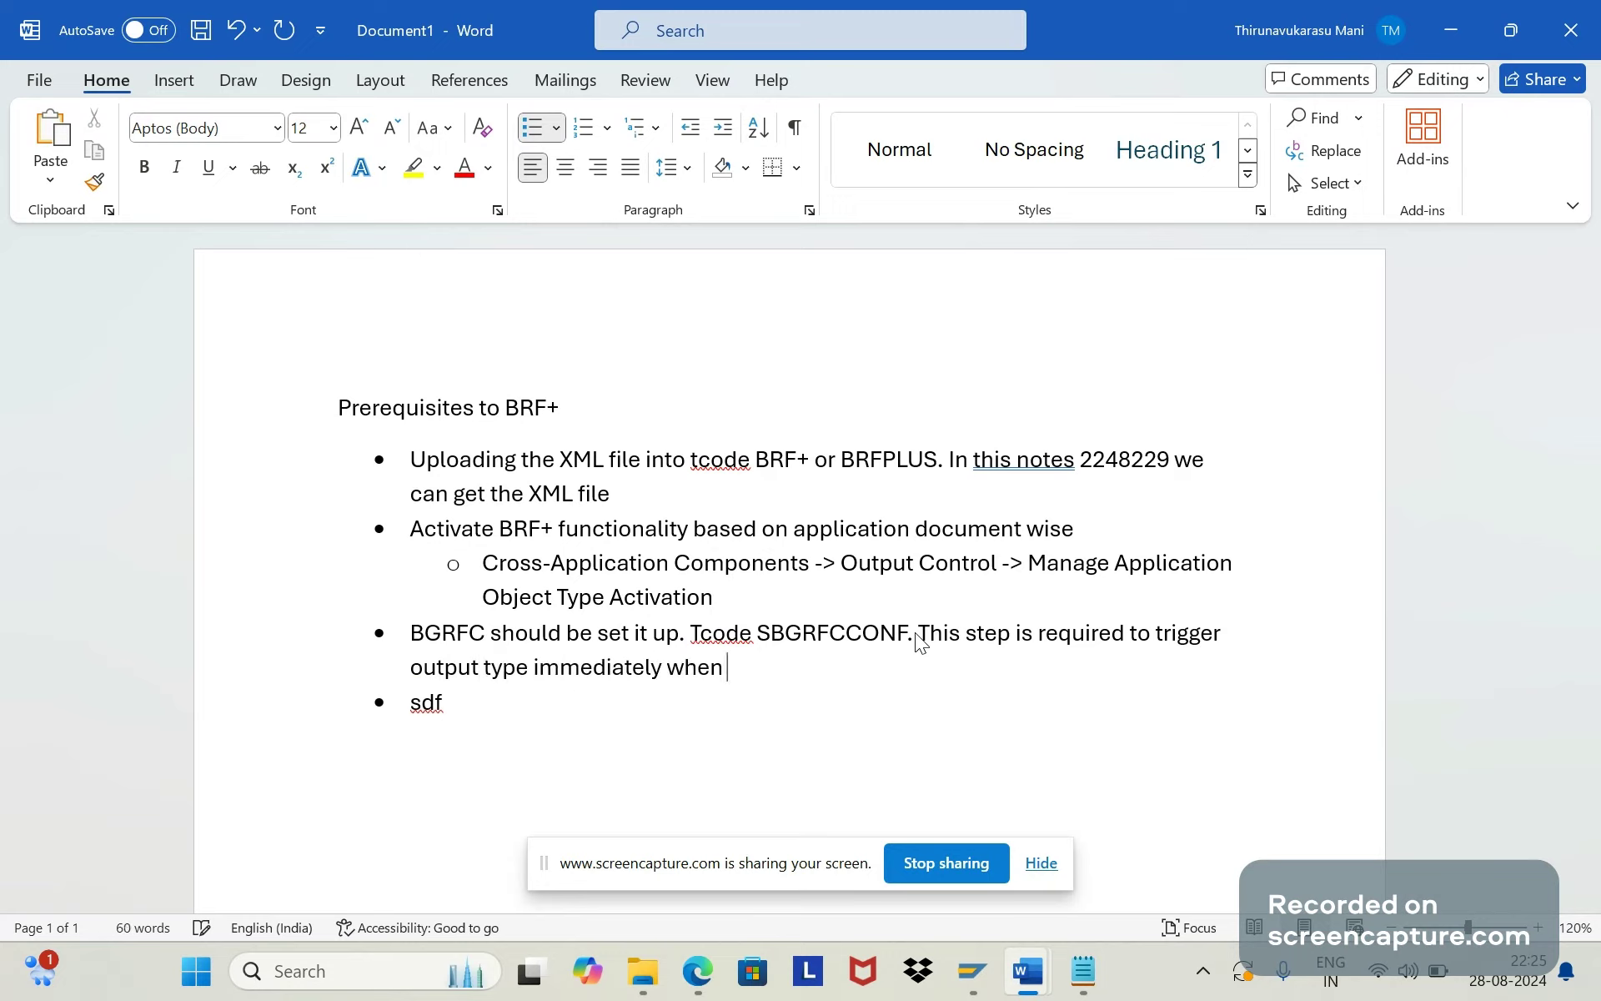
pyautogui.write('we save it.')
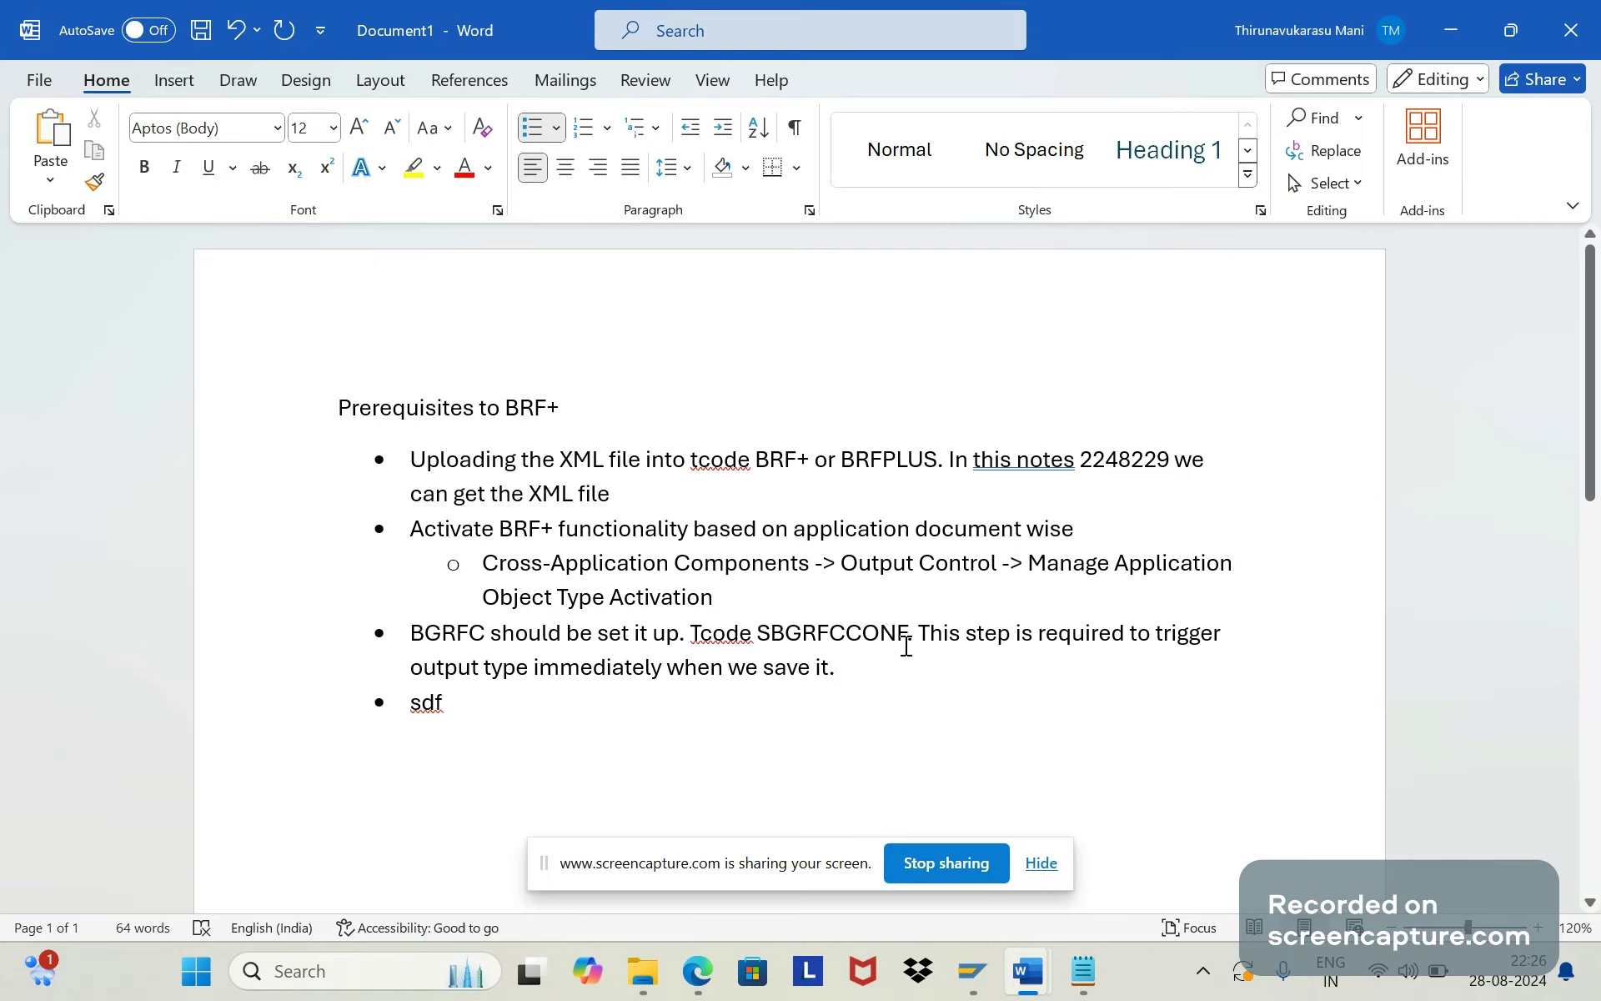
pyautogui.moveTo(907, 647); pyautogui.dragTo(788, 642)
pyautogui.click(976, 976)
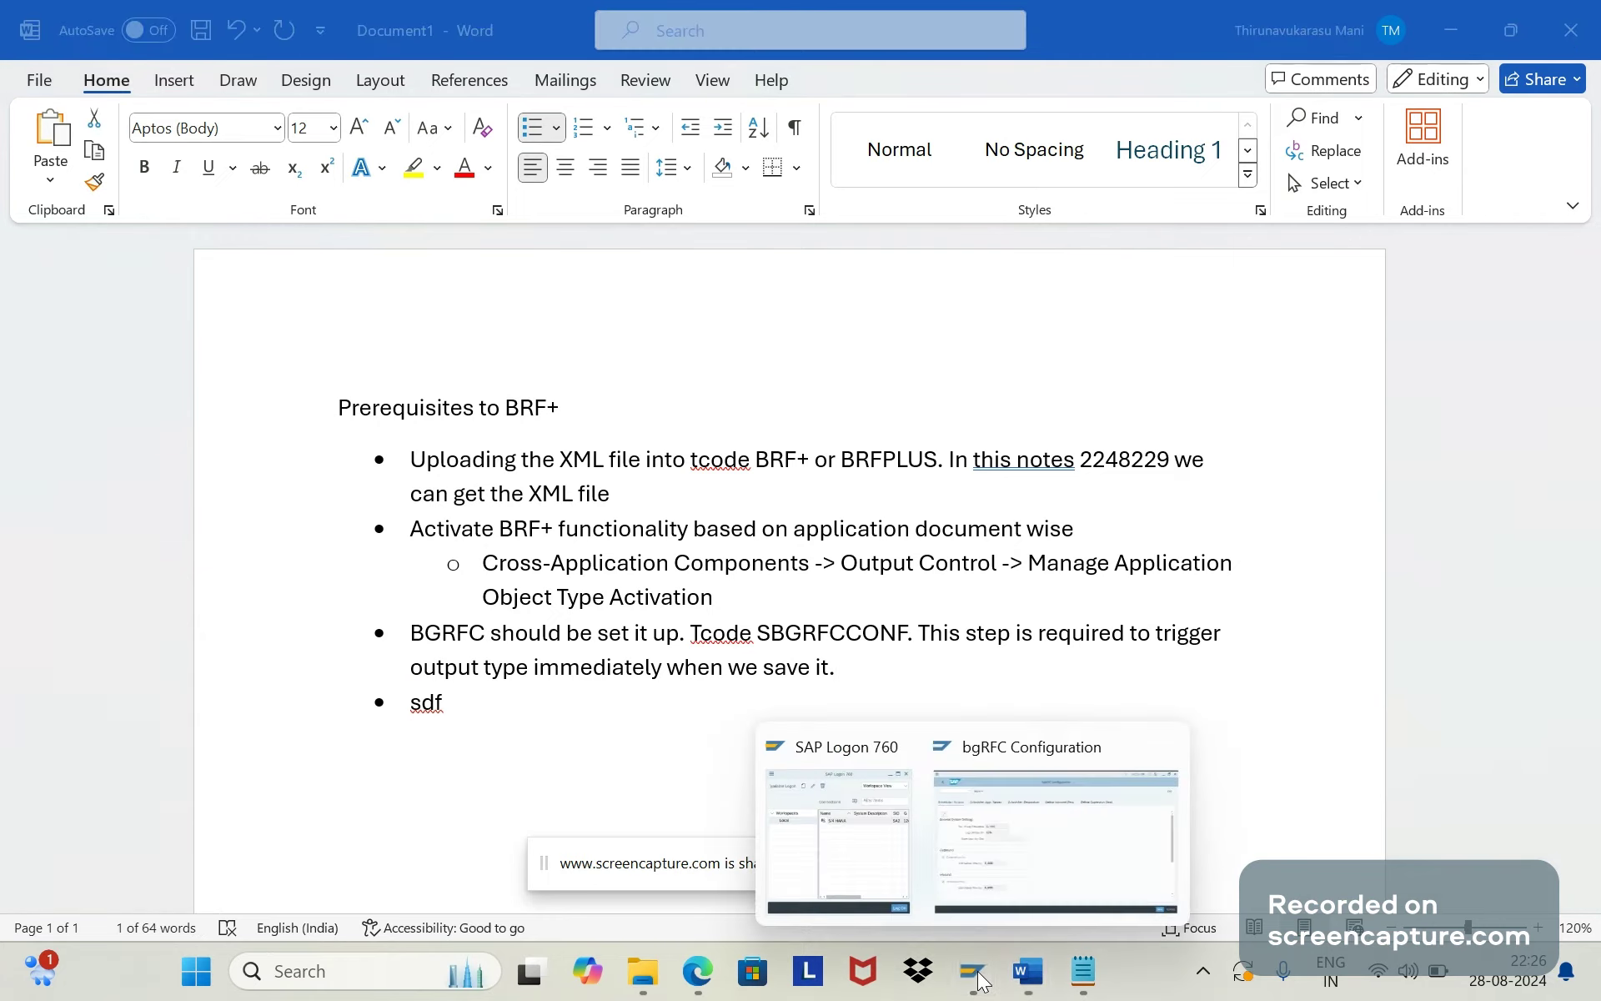
pyautogui.click(1044, 893)
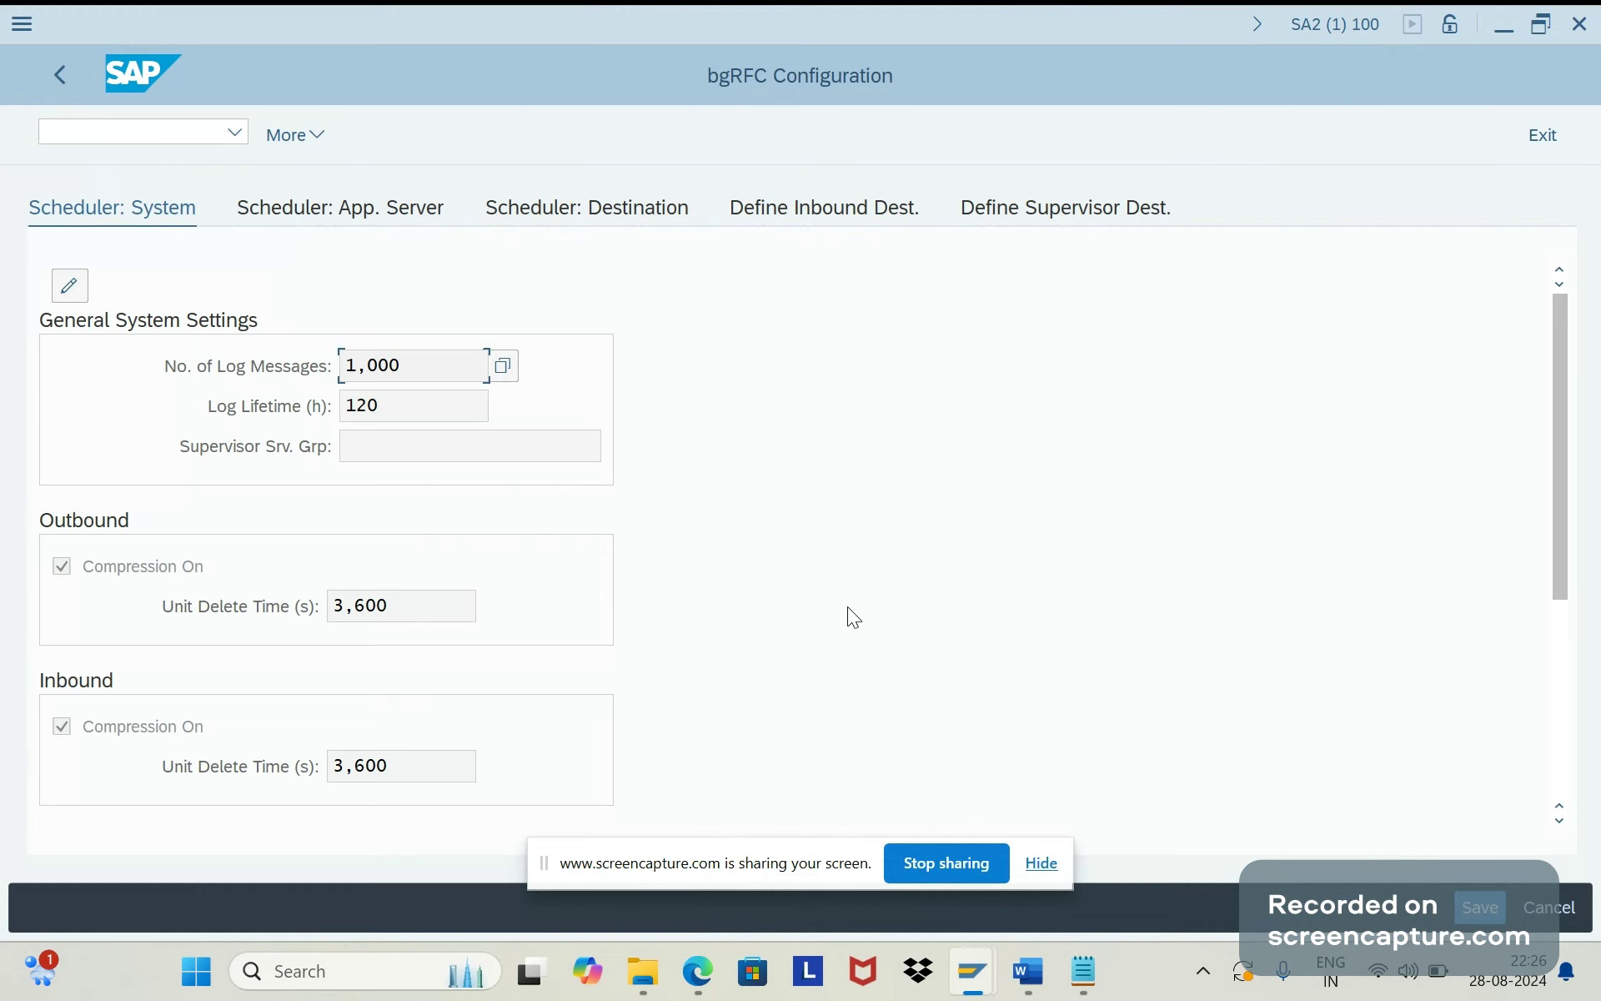
pyautogui.hotkey('alt', 'Tab')
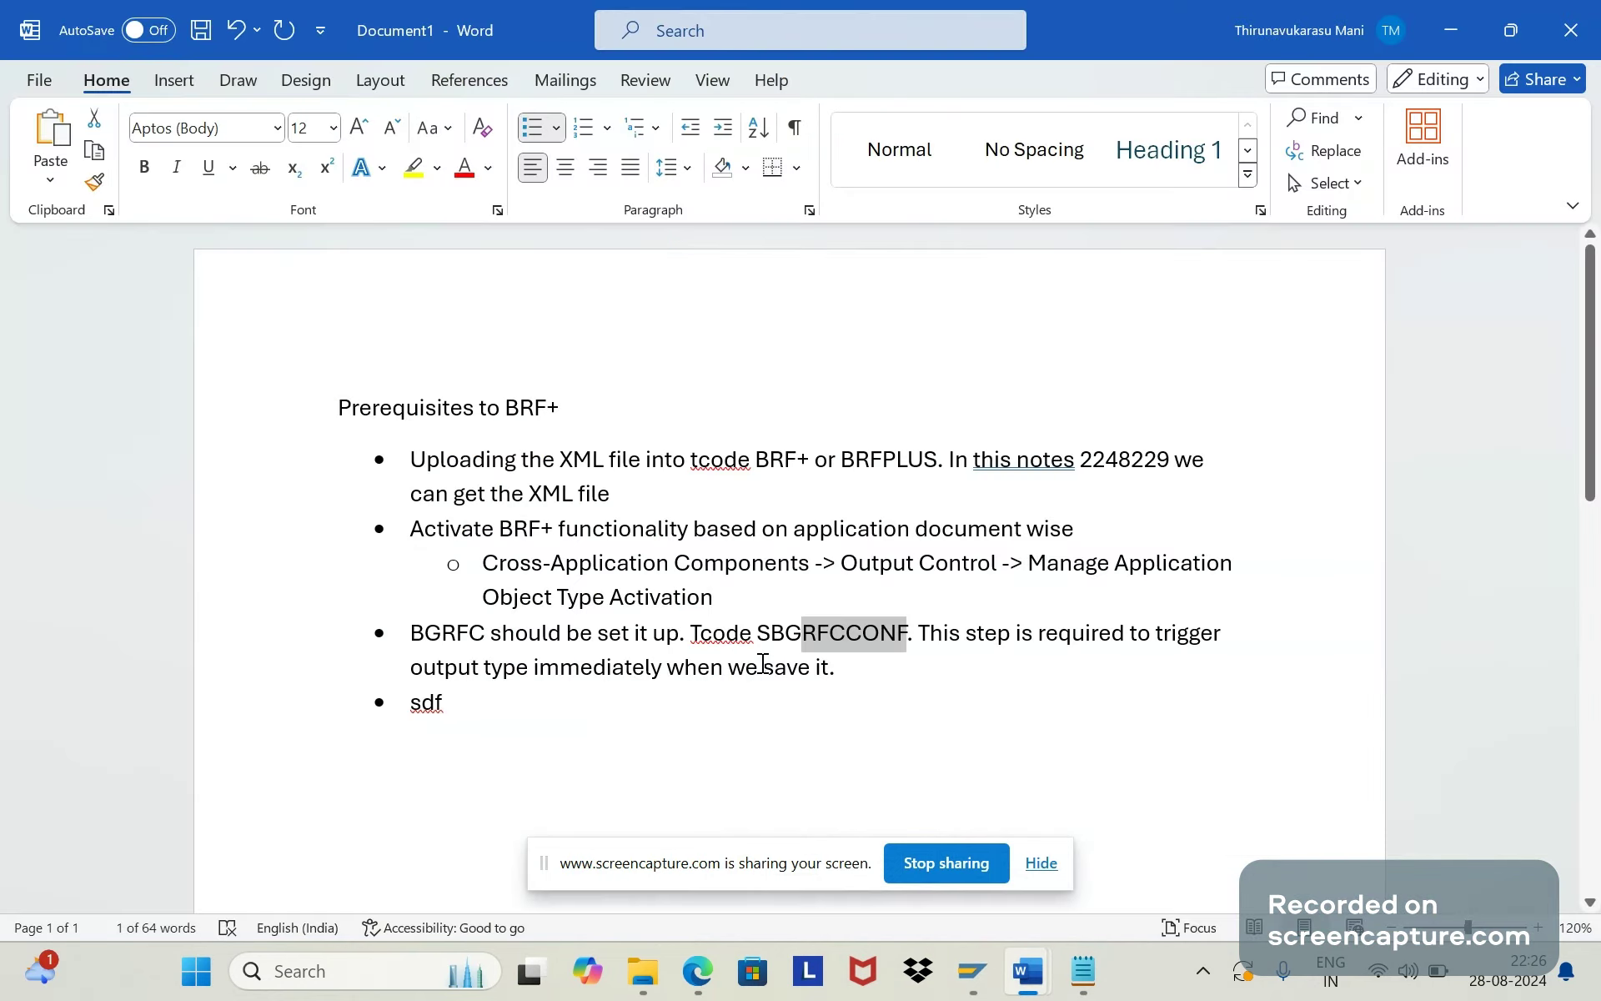
# Add a sub-bullet under the BGRFC bullet reading "First RFC should be created via SALE or SM59"
pyautogui.click(850, 668)
pyautogui.press('Return')
pyautogui.press('Tab')
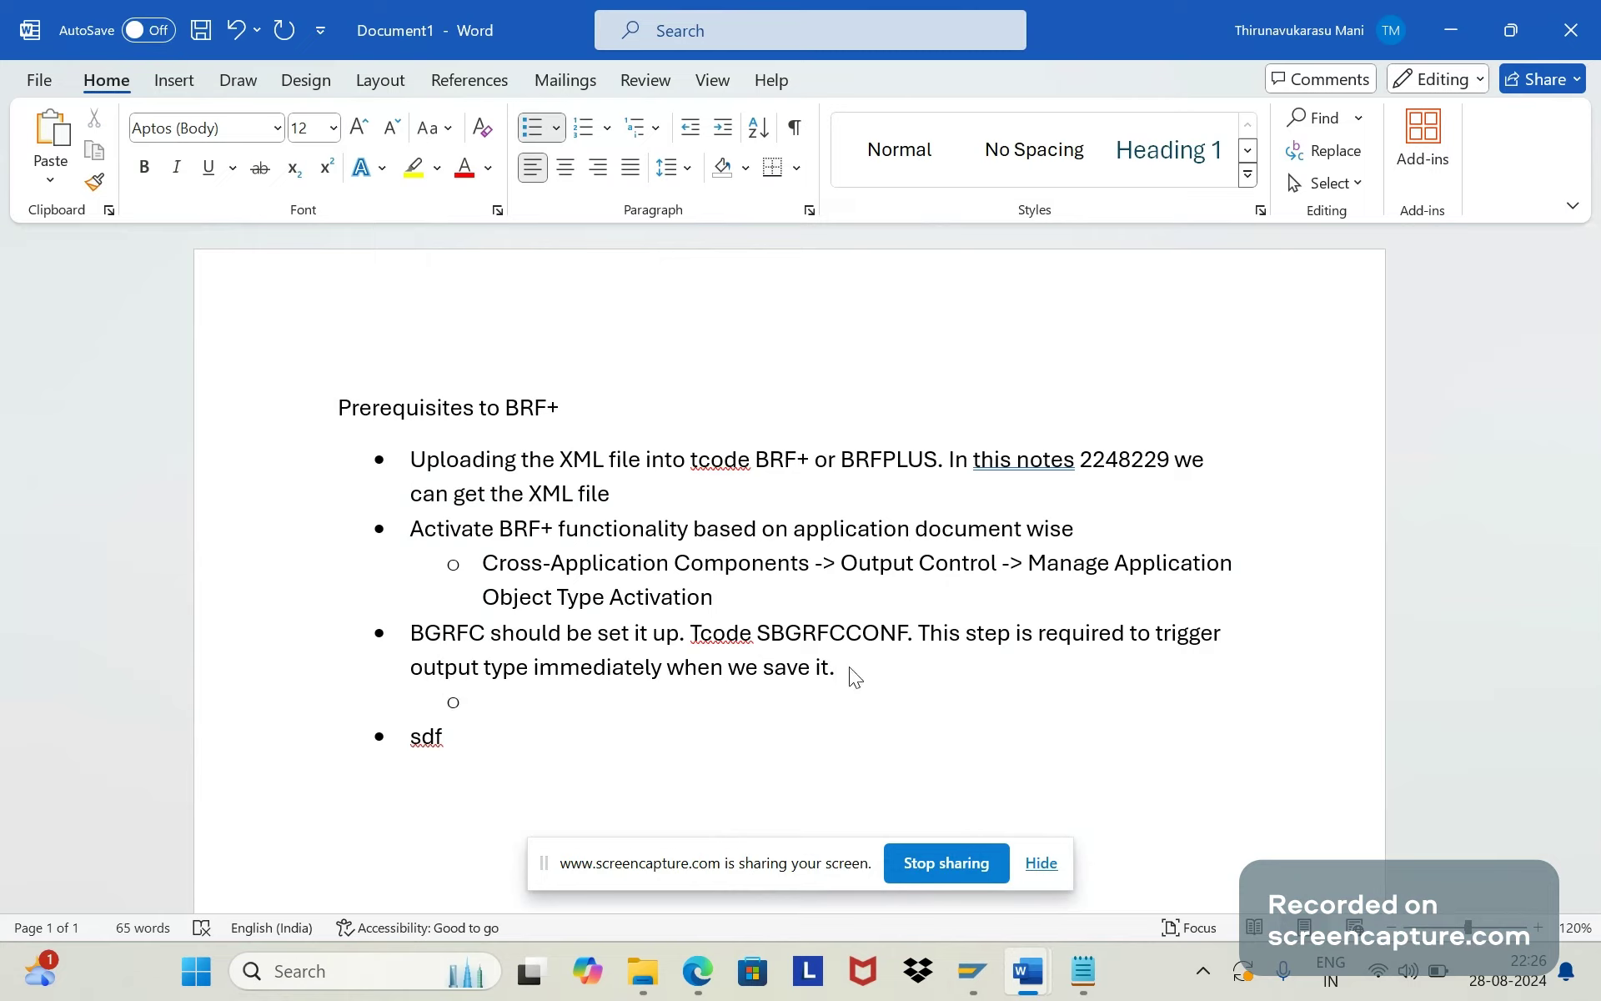
pyautogui.write('First RFC should be c')
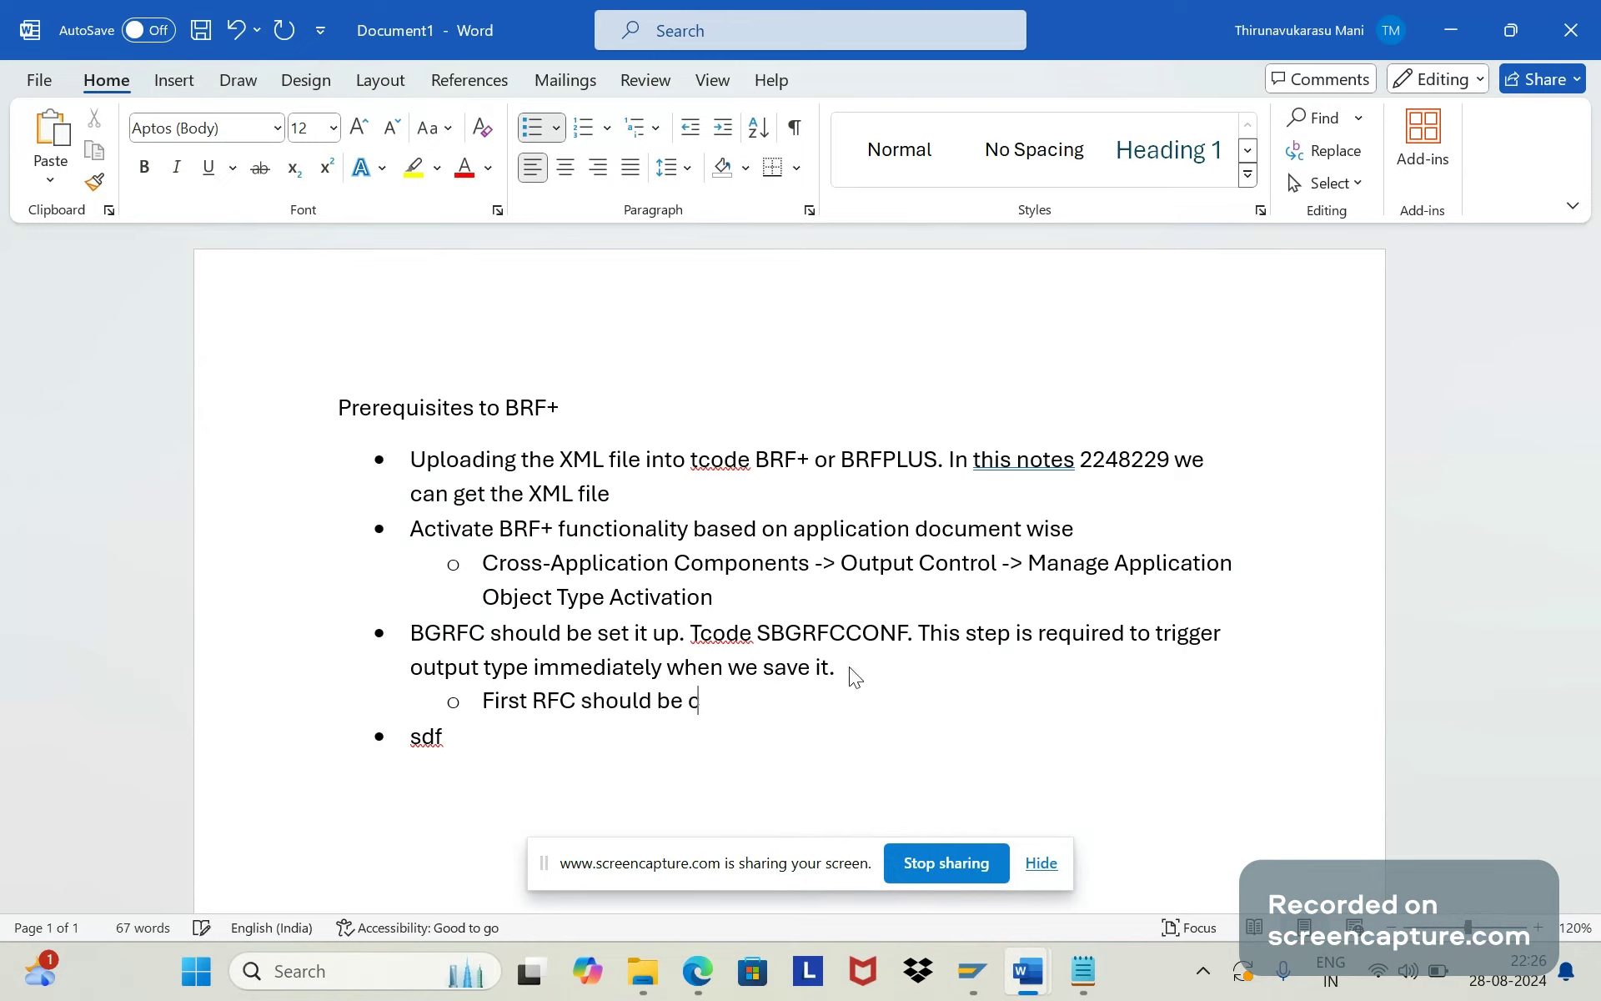
pyautogui.write('reated')
pyautogui.hotkey('alt', 'Tab')
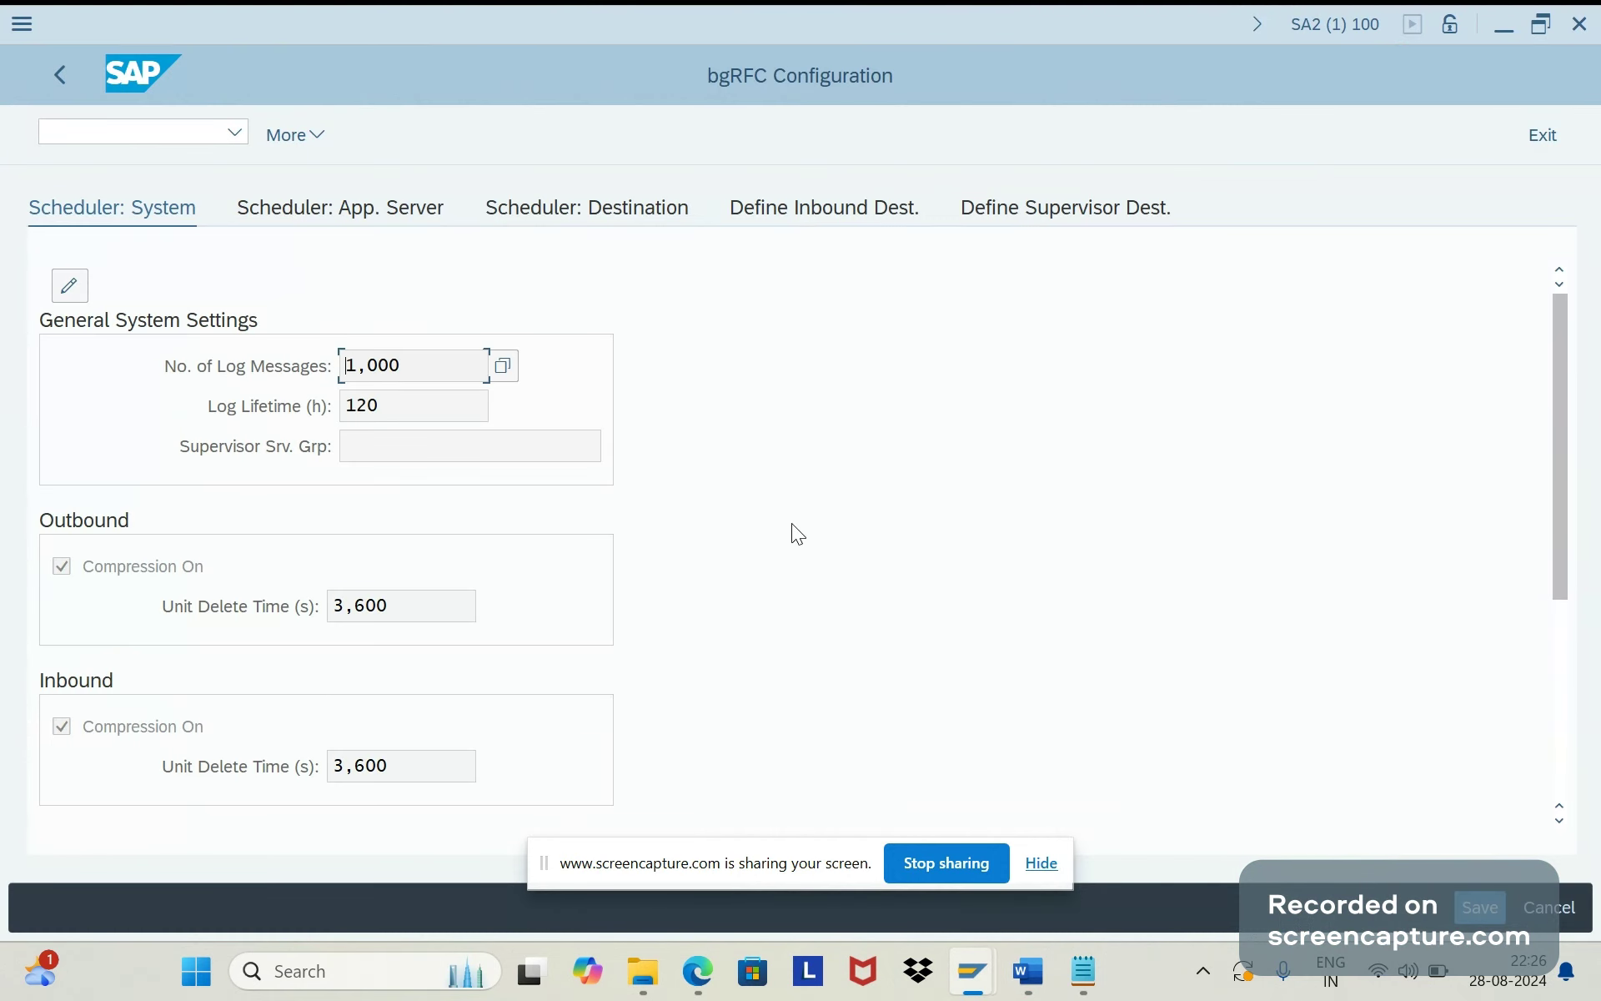
pyautogui.hotkey('alt', 'Tab')
pyautogui.write('via')
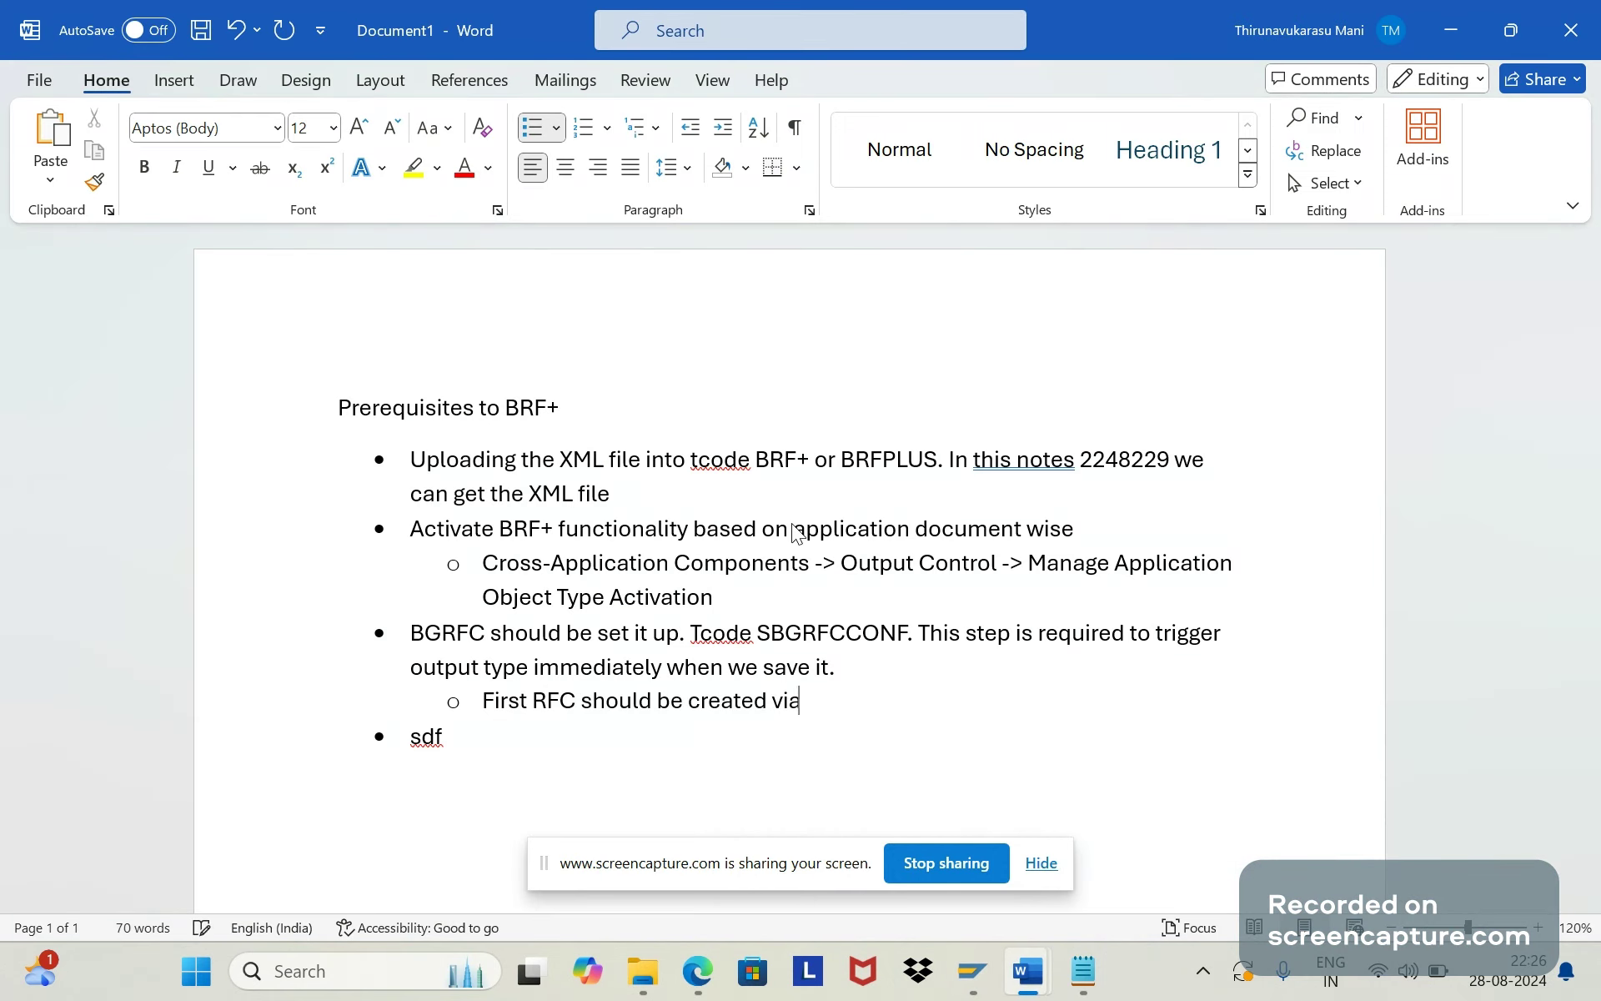
pyautogui.write(' SAALE')
pyautogui.press('BackSpace')
pyautogui.press('BackSpace')
pyautogui.write('LE or SM59')
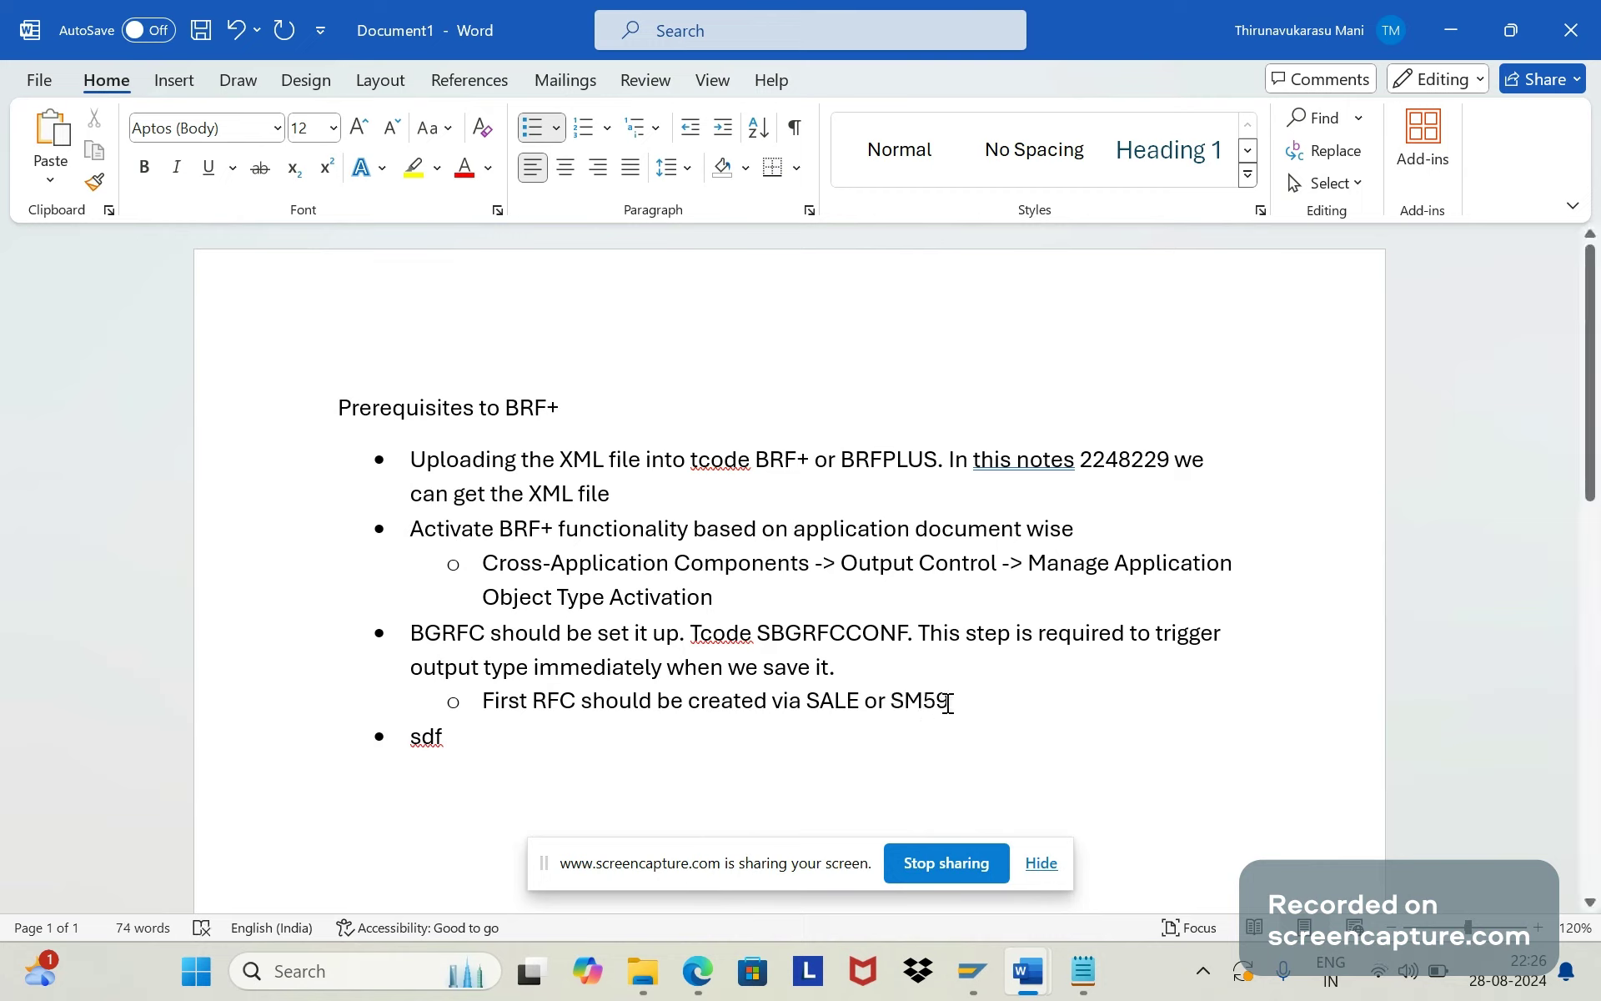
pyautogui.hotkey('alt', 'Tab')
pyautogui.hotkey('alt', 'Tab')
pyautogui.hotkey('alt', 'Tab')
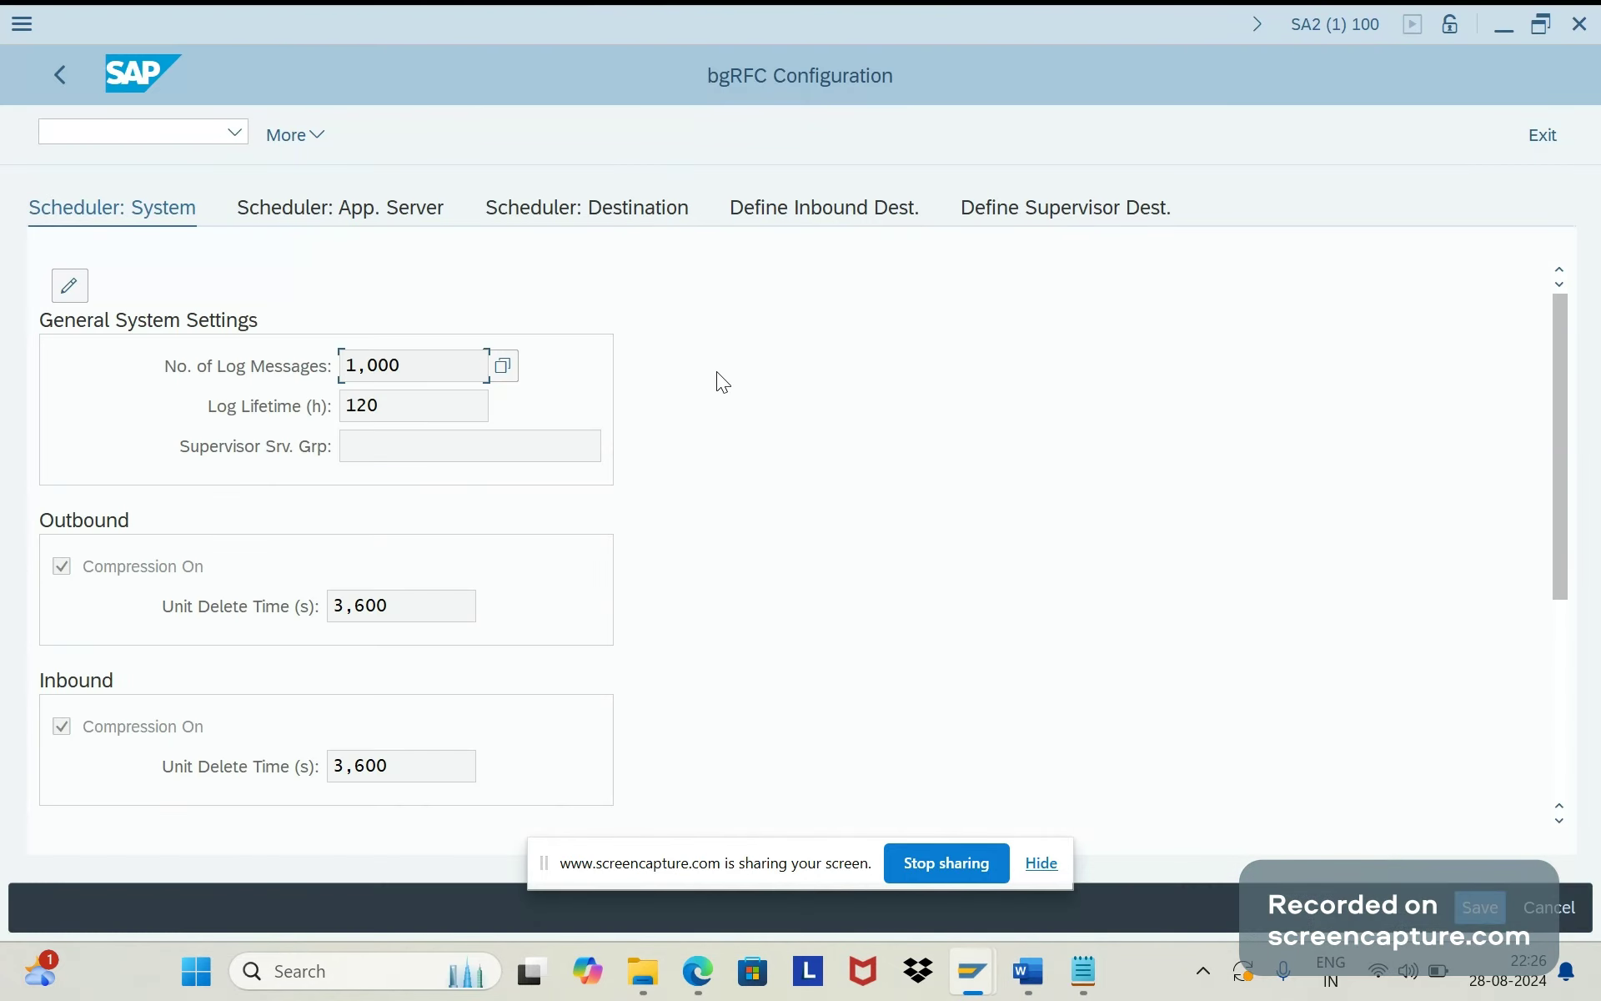
pyautogui.hotkey('alt', 'Tab')
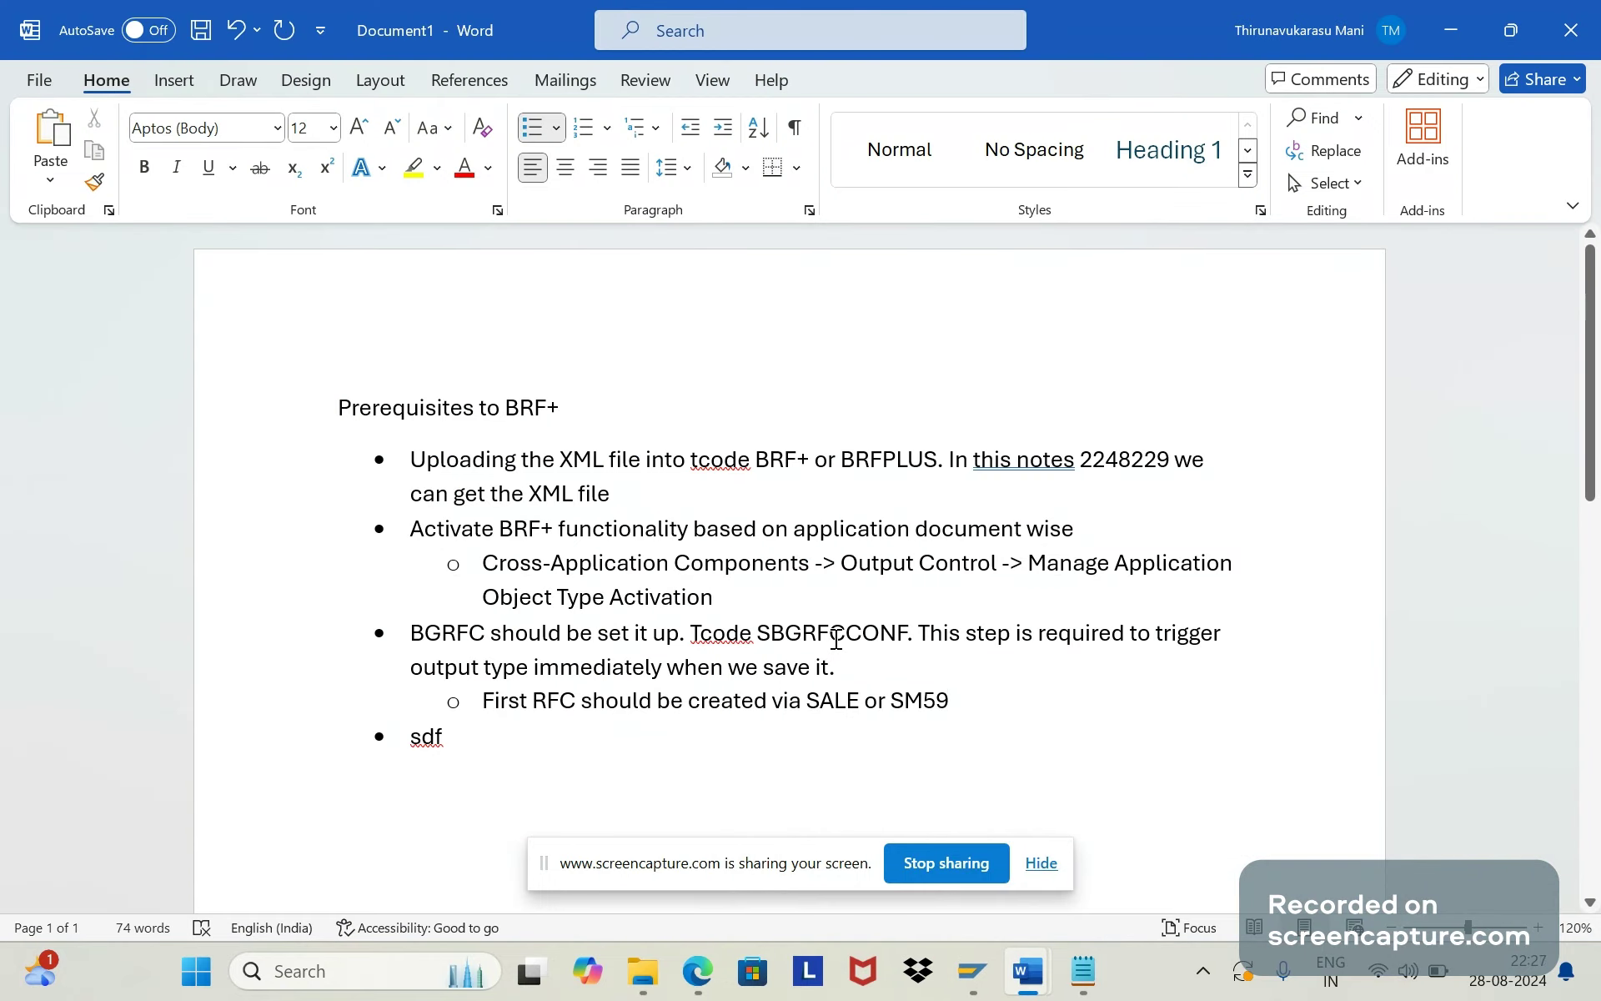
# Switch to SAP, show the bgRFC inbound destination definitions and copy the destination name OM_QBGRFC_INBOUND_DEST
pyautogui.hotkey('alt', 'Tab')
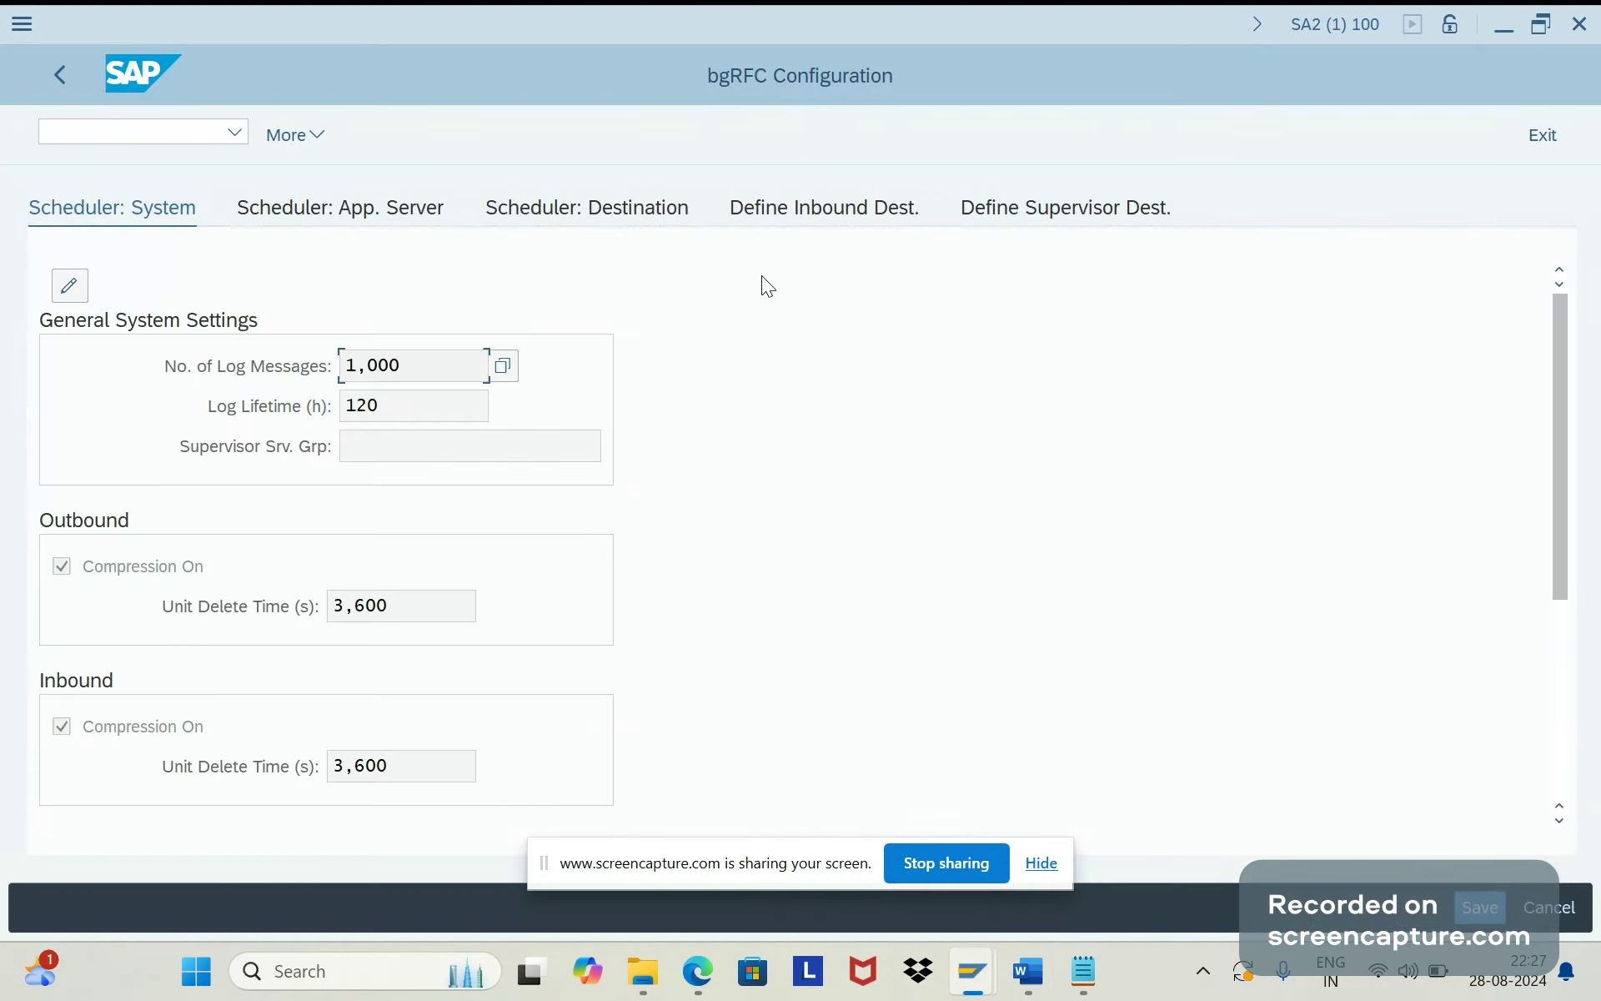
pyautogui.click(821, 210)
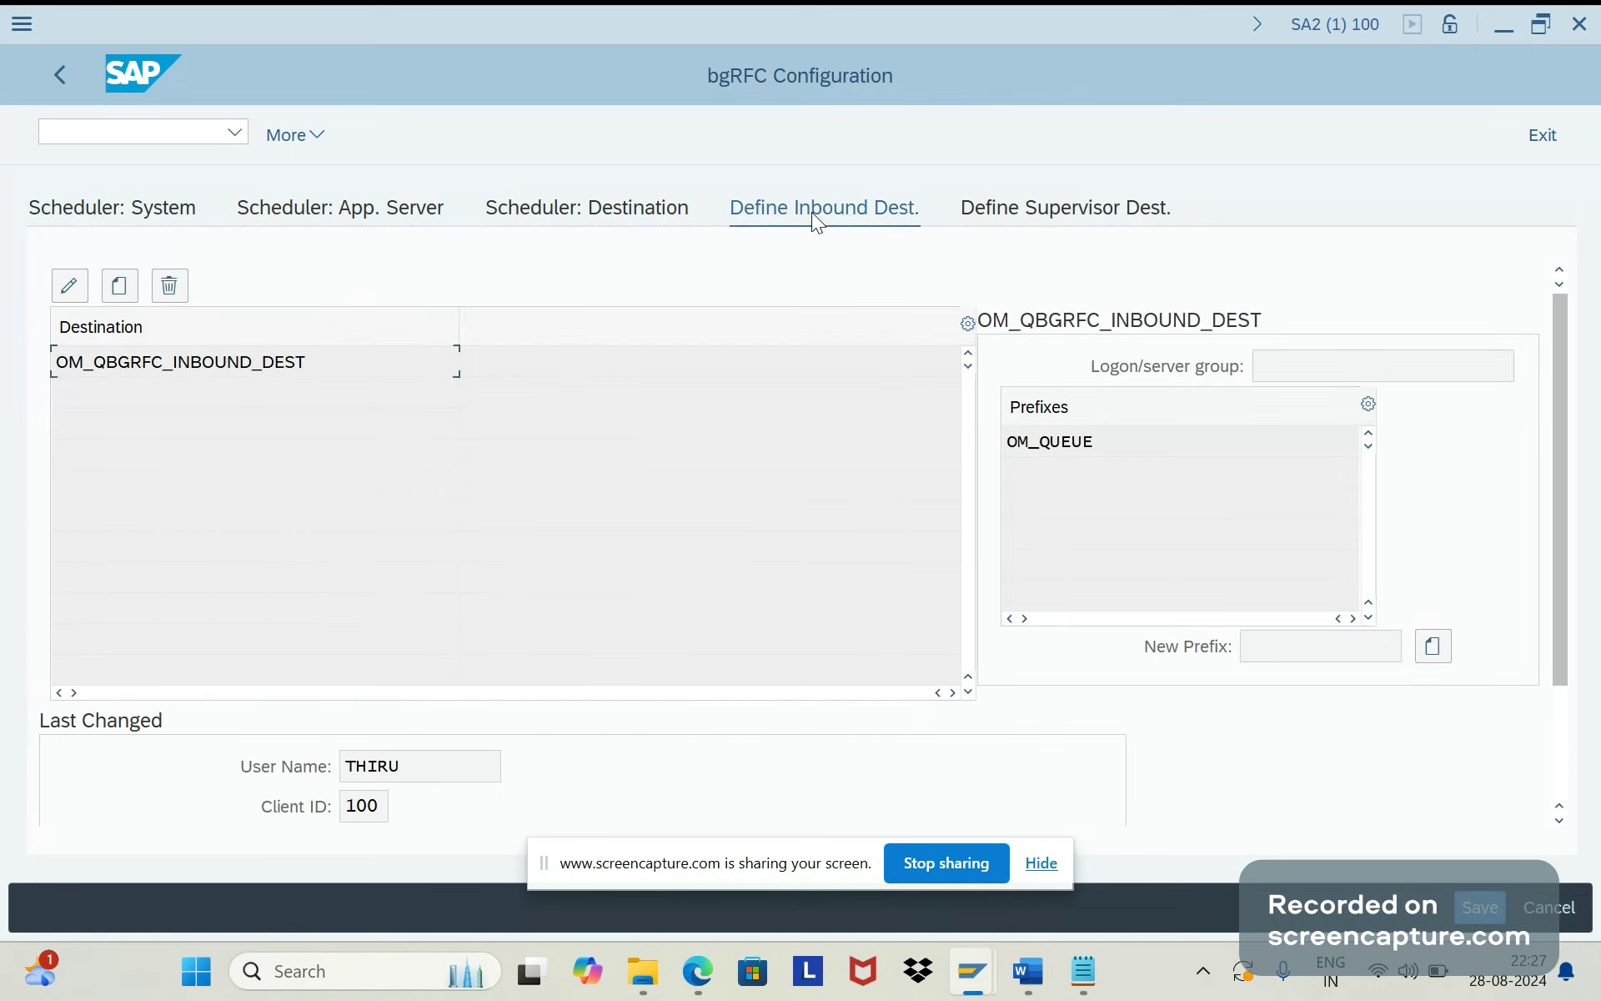
pyautogui.moveTo(391, 351); pyautogui.dragTo(51, 346)
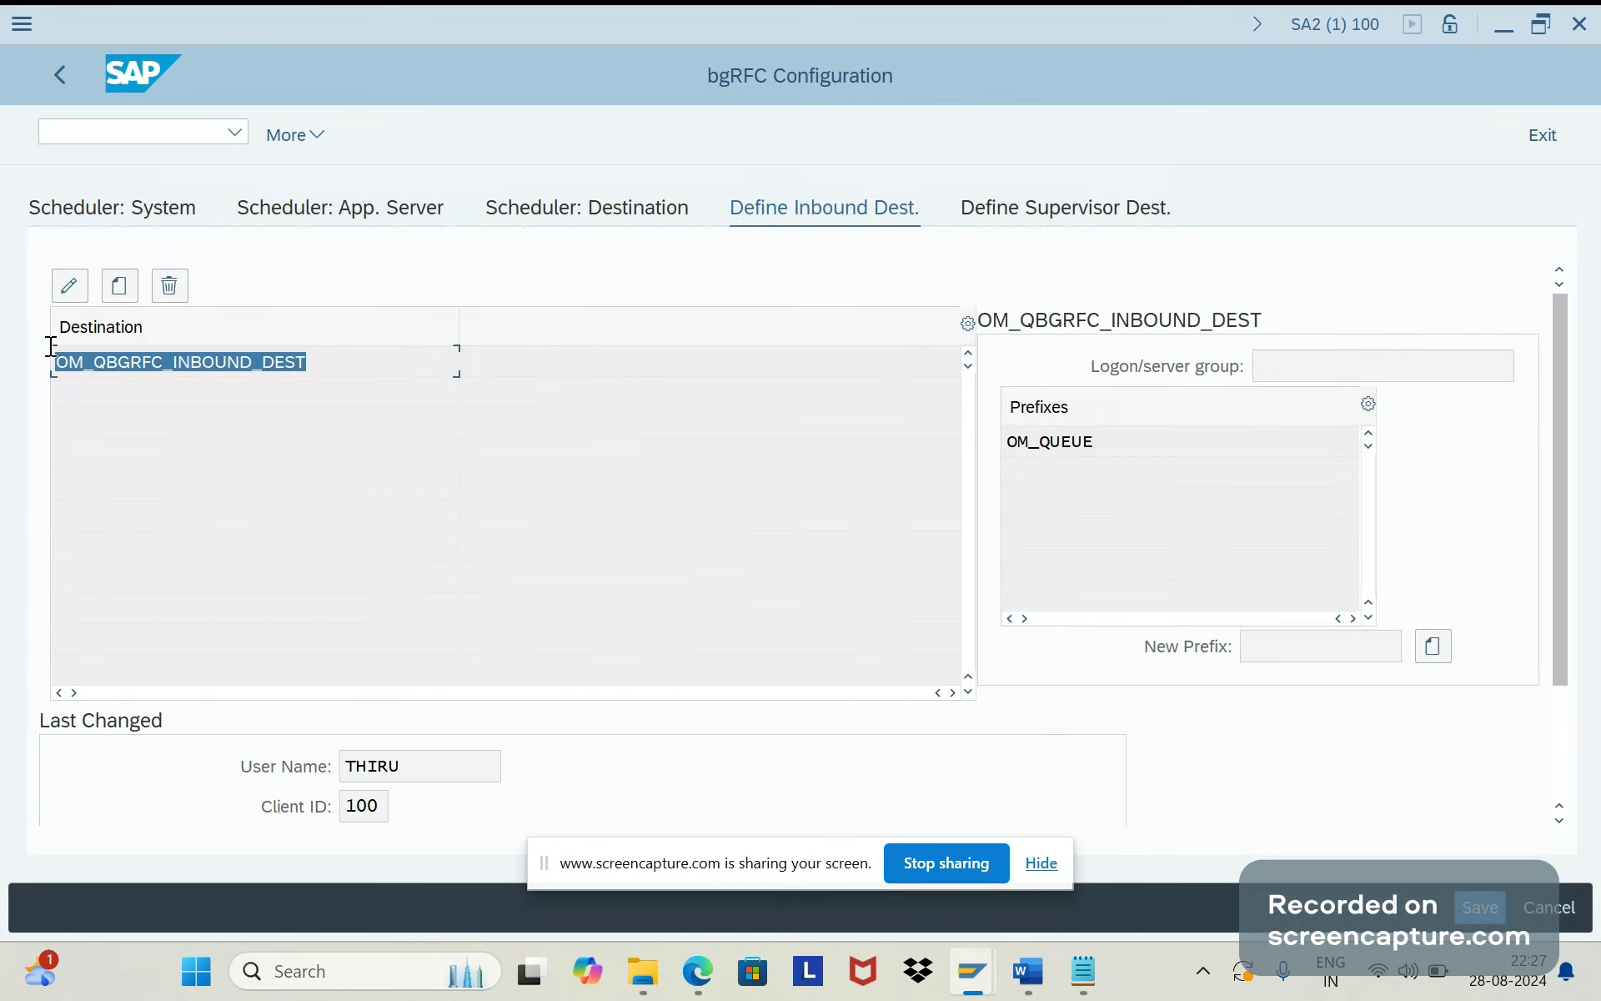
pyautogui.click(273, 434)
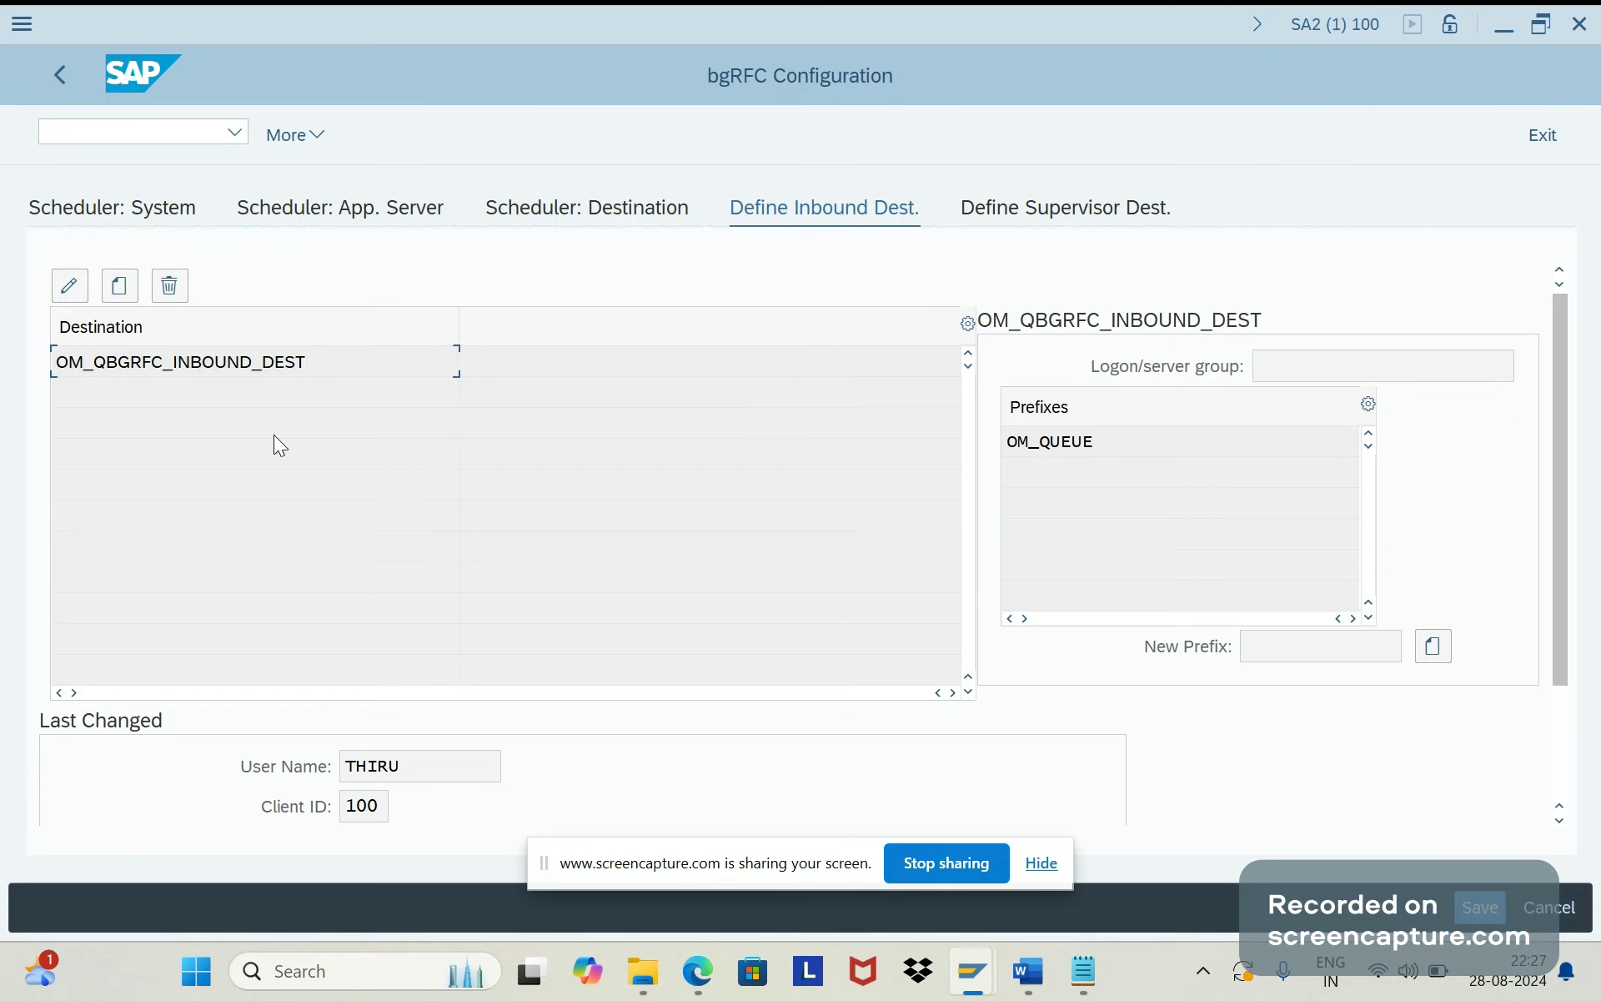
pyautogui.moveTo(309, 361); pyautogui.dragTo(4, 332)
pyautogui.hotkey('ctrl', 'c')
pyautogui.click(340, 564)
# Back in Word, add a sub-bullet below the RFC one reading "Destination should be OM_QBGRFC_INBOUND_DEST" and highlight the destination name
pyautogui.hotkey('alt', 'Tab')
pyautogui.press('Return')
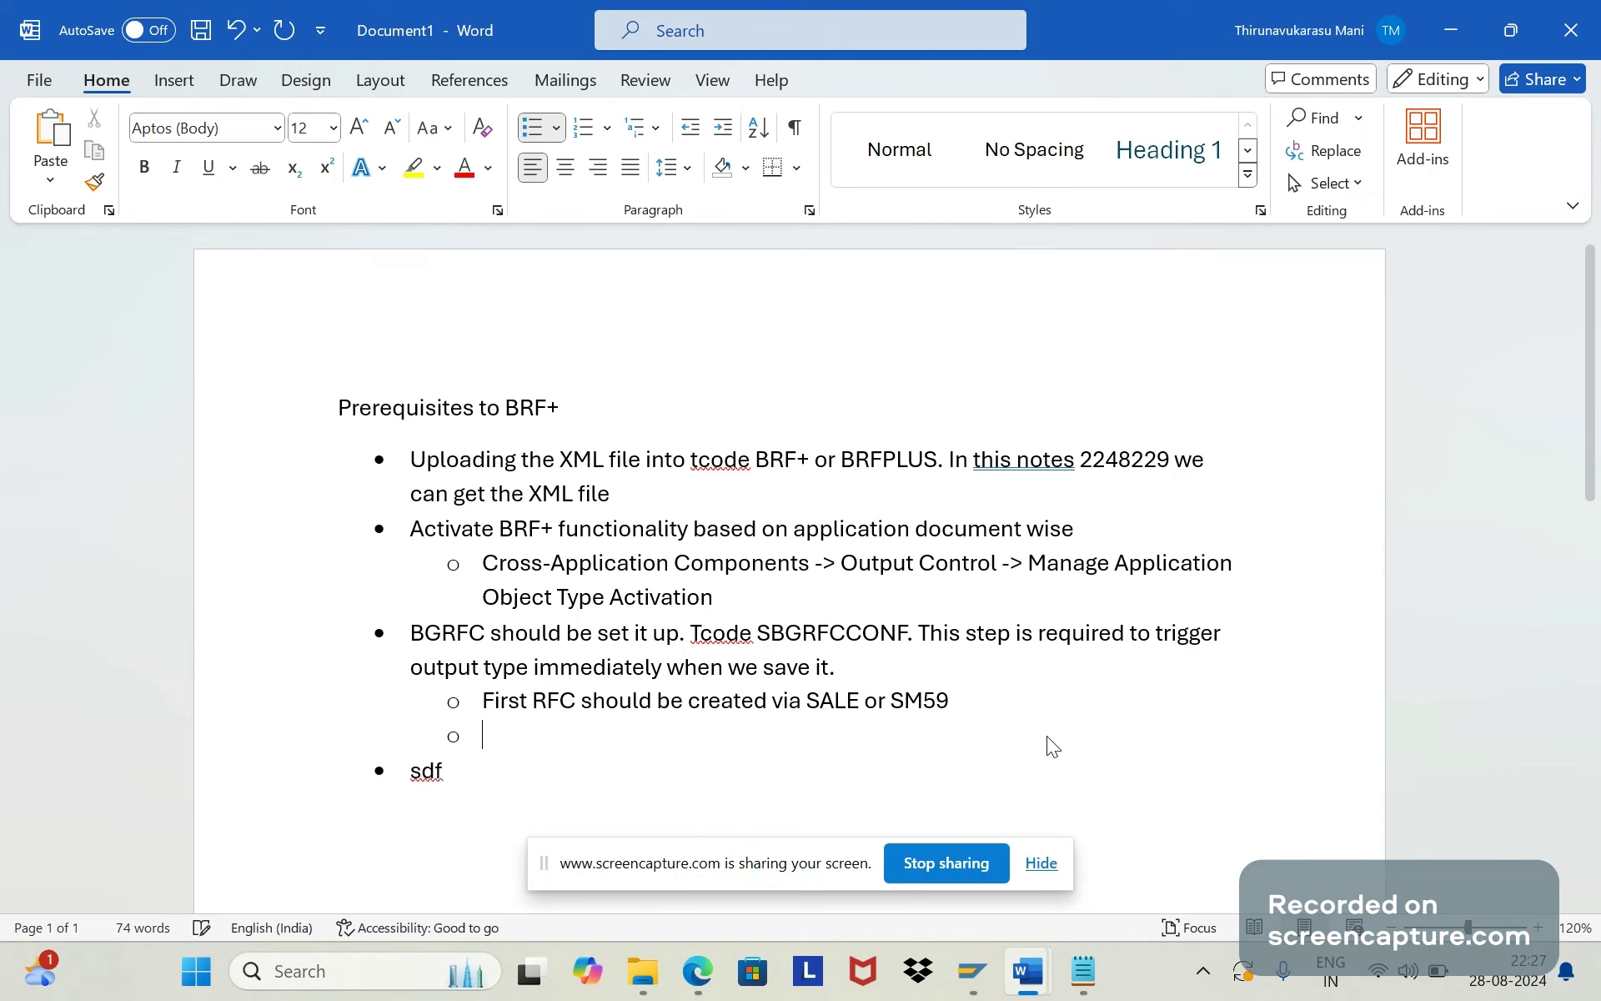
pyautogui.write('Destination ')
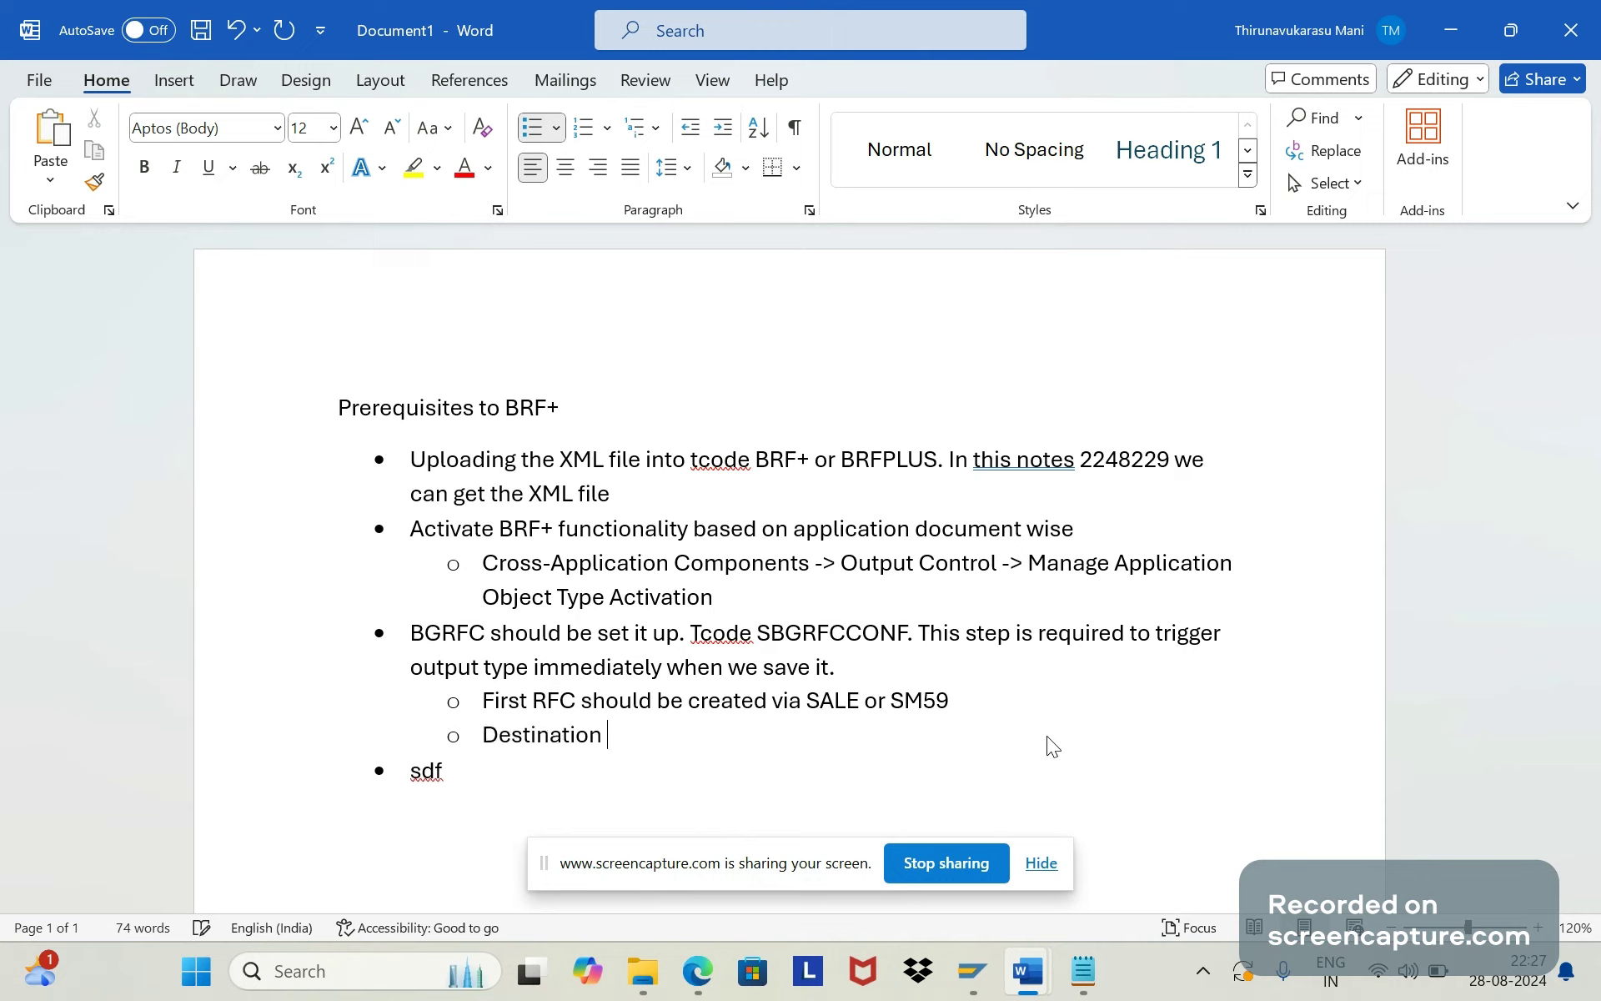
pyautogui.write('should be')
pyautogui.hotkey('ctrl', 'v')
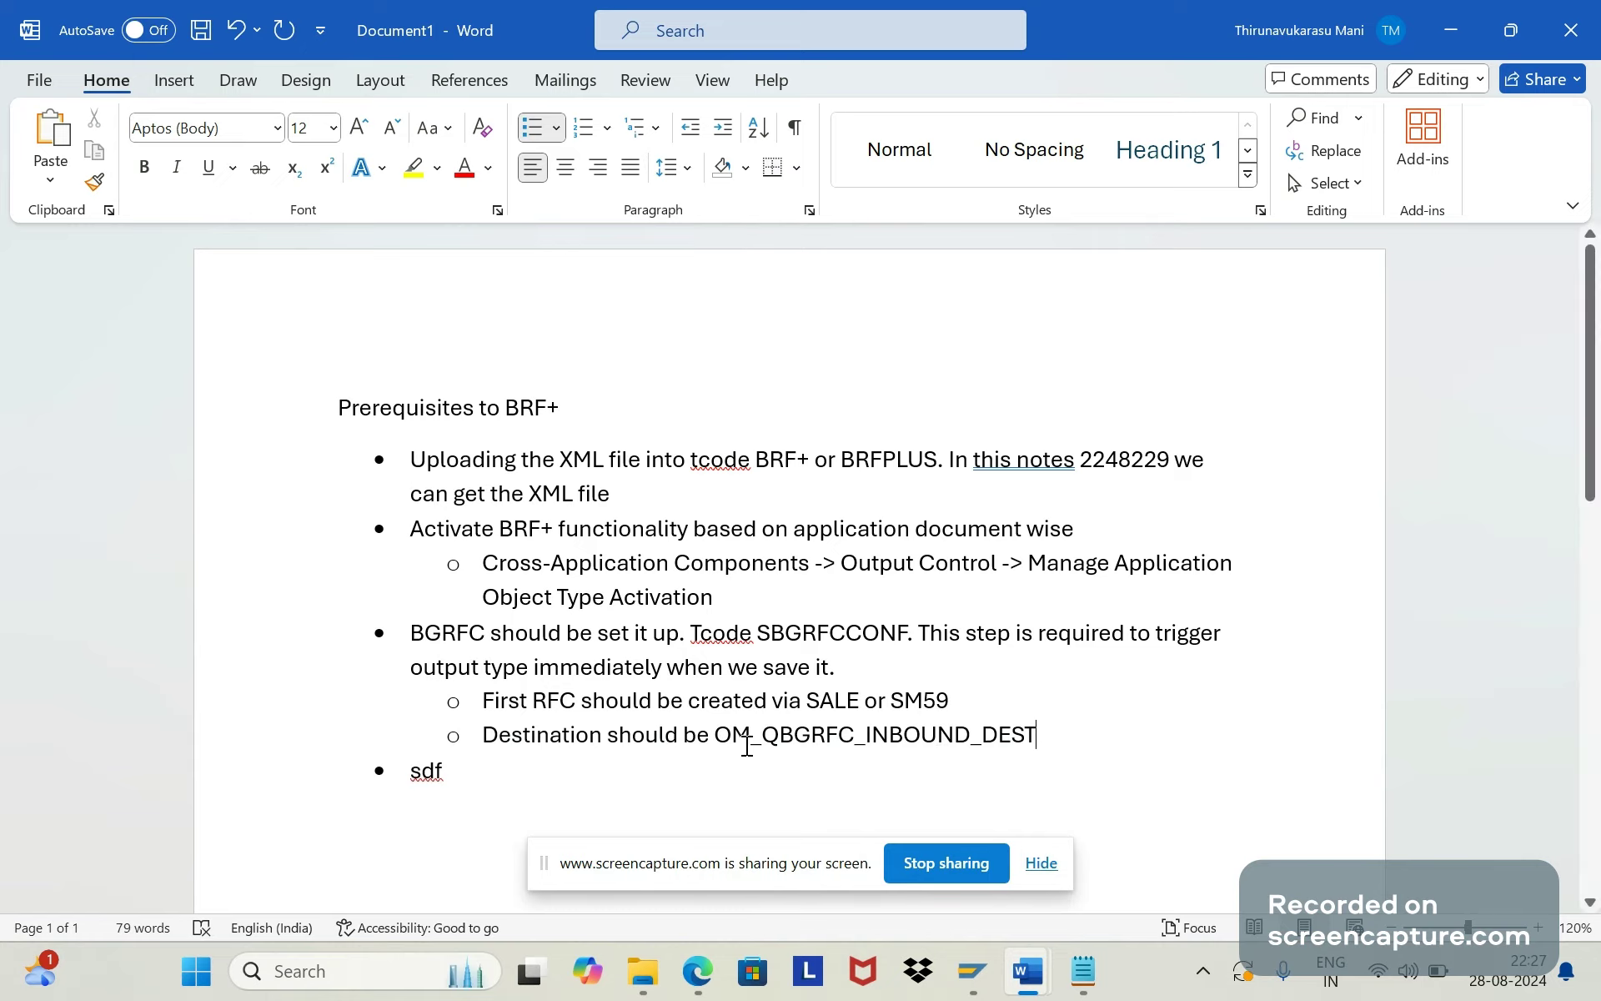
pyautogui.moveTo(715, 736); pyautogui.dragTo(839, 728)
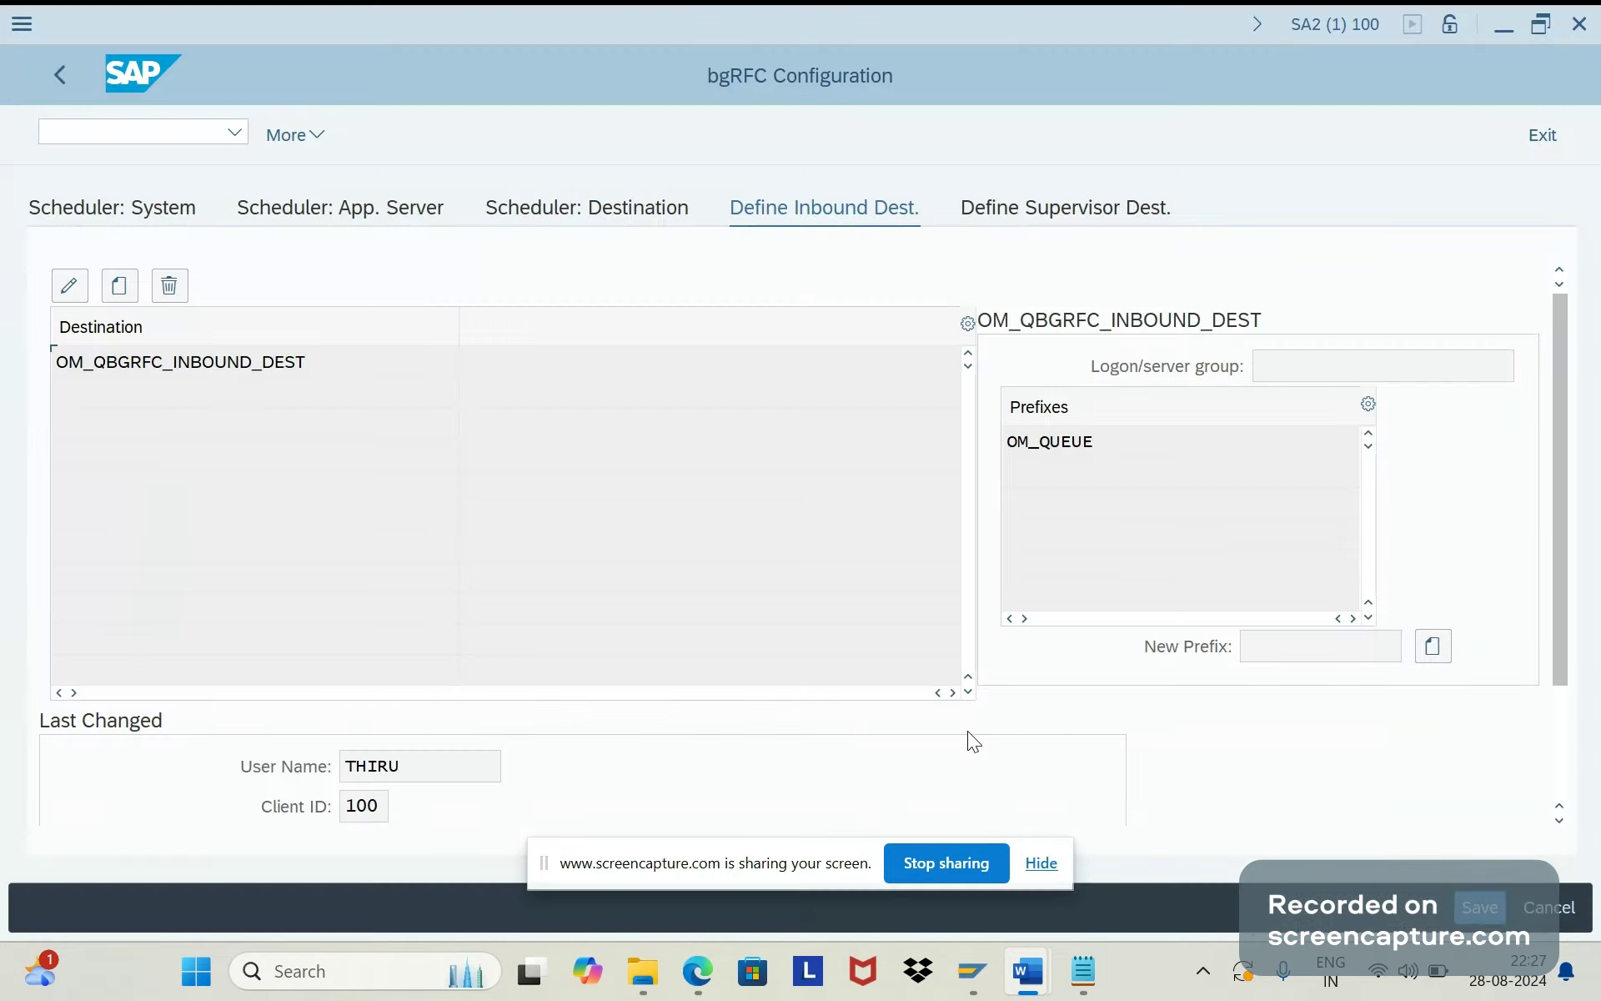
# Check the inbound destination's prefix in SAP, and extend the Word destination sub-bullet with "and Prefix should be OM_QUEUE."
pyautogui.click(972, 739)
pyautogui.moveTo(1133, 444); pyautogui.dragTo(980, 440)
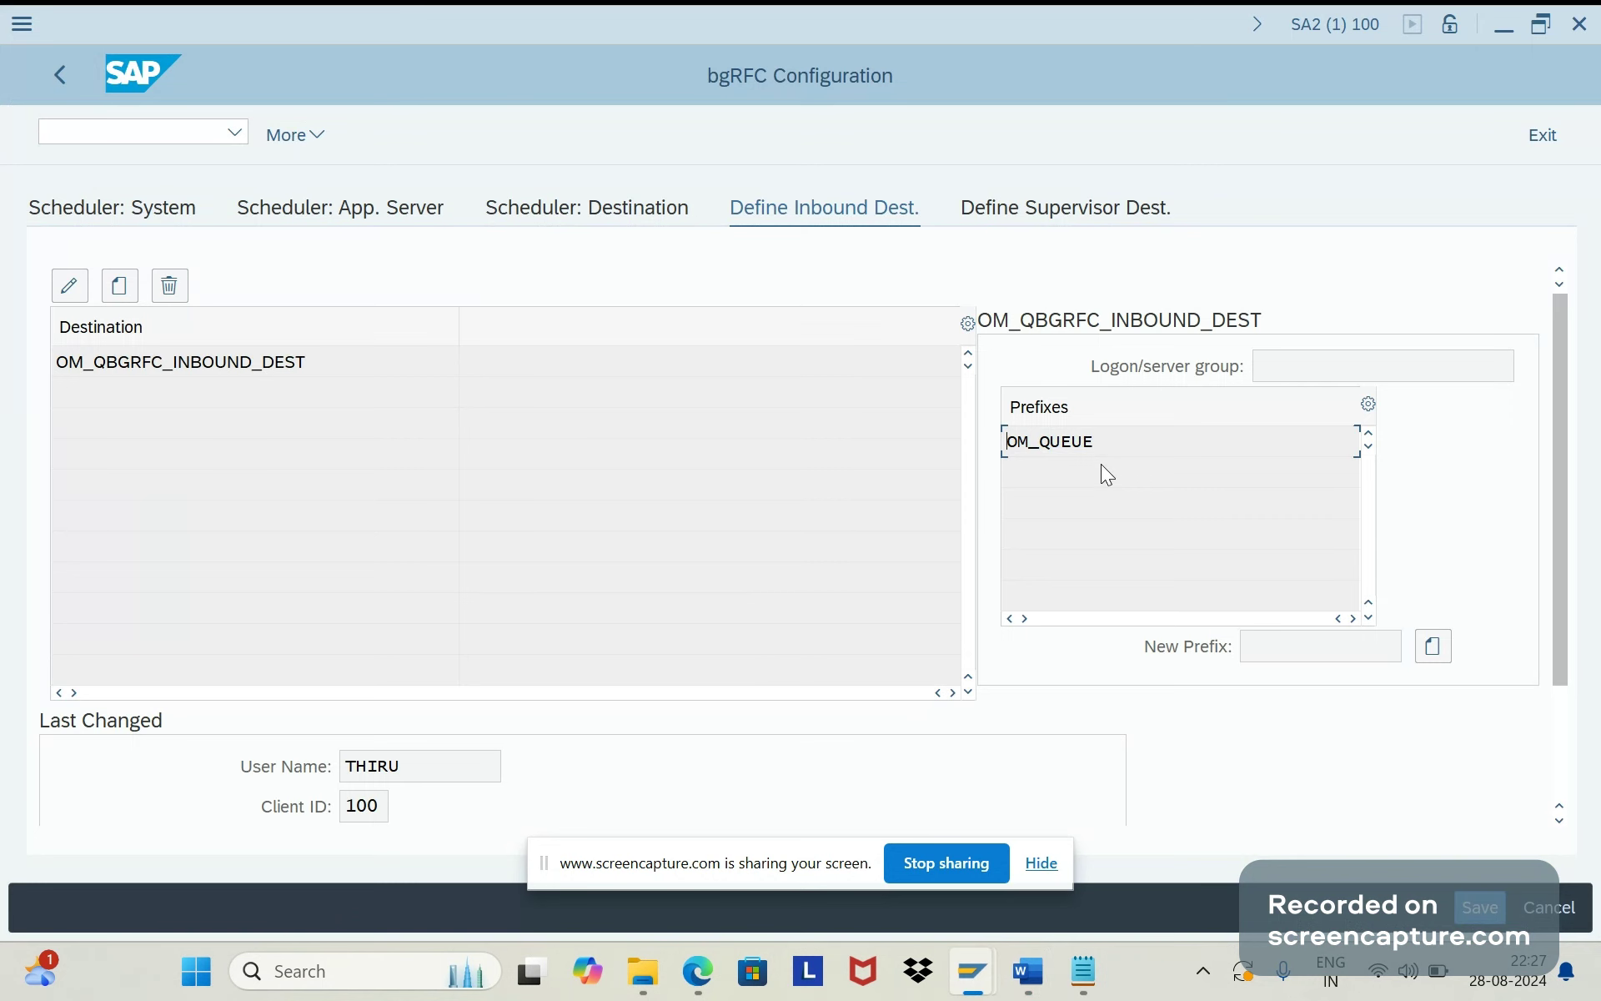
pyautogui.hotkey('alt', 'Tab')
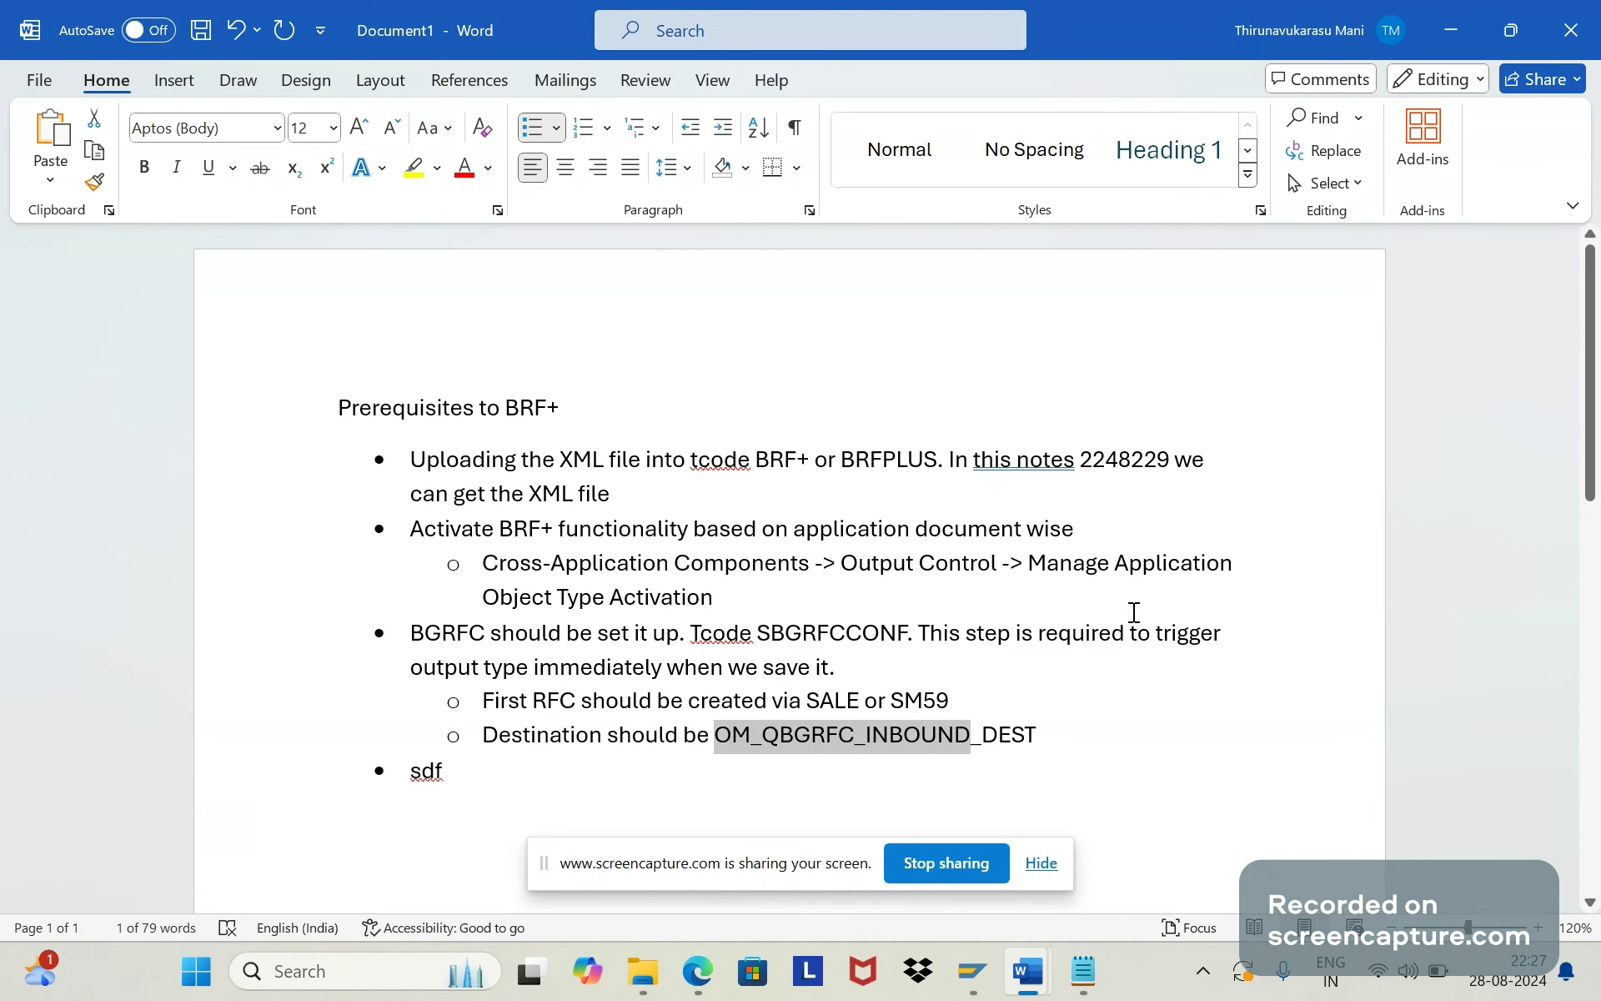
pyautogui.click(1064, 745)
pyautogui.write('and r')
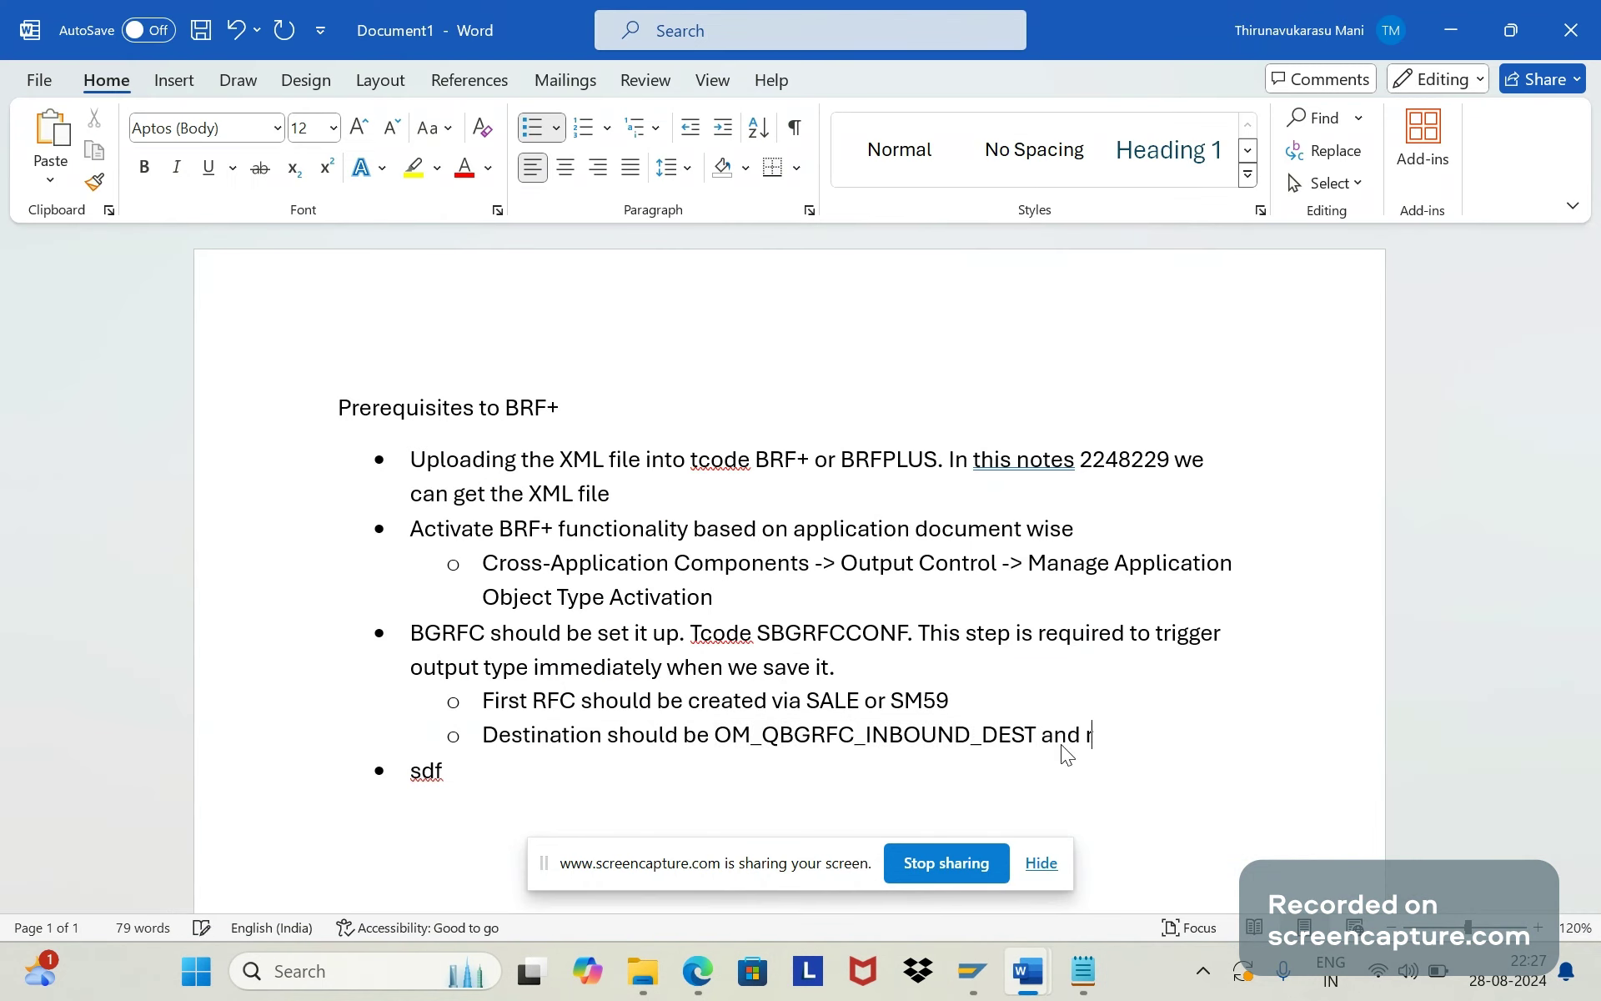
pyautogui.press('BackSpace')
pyautogui.write('Prefix should be ')
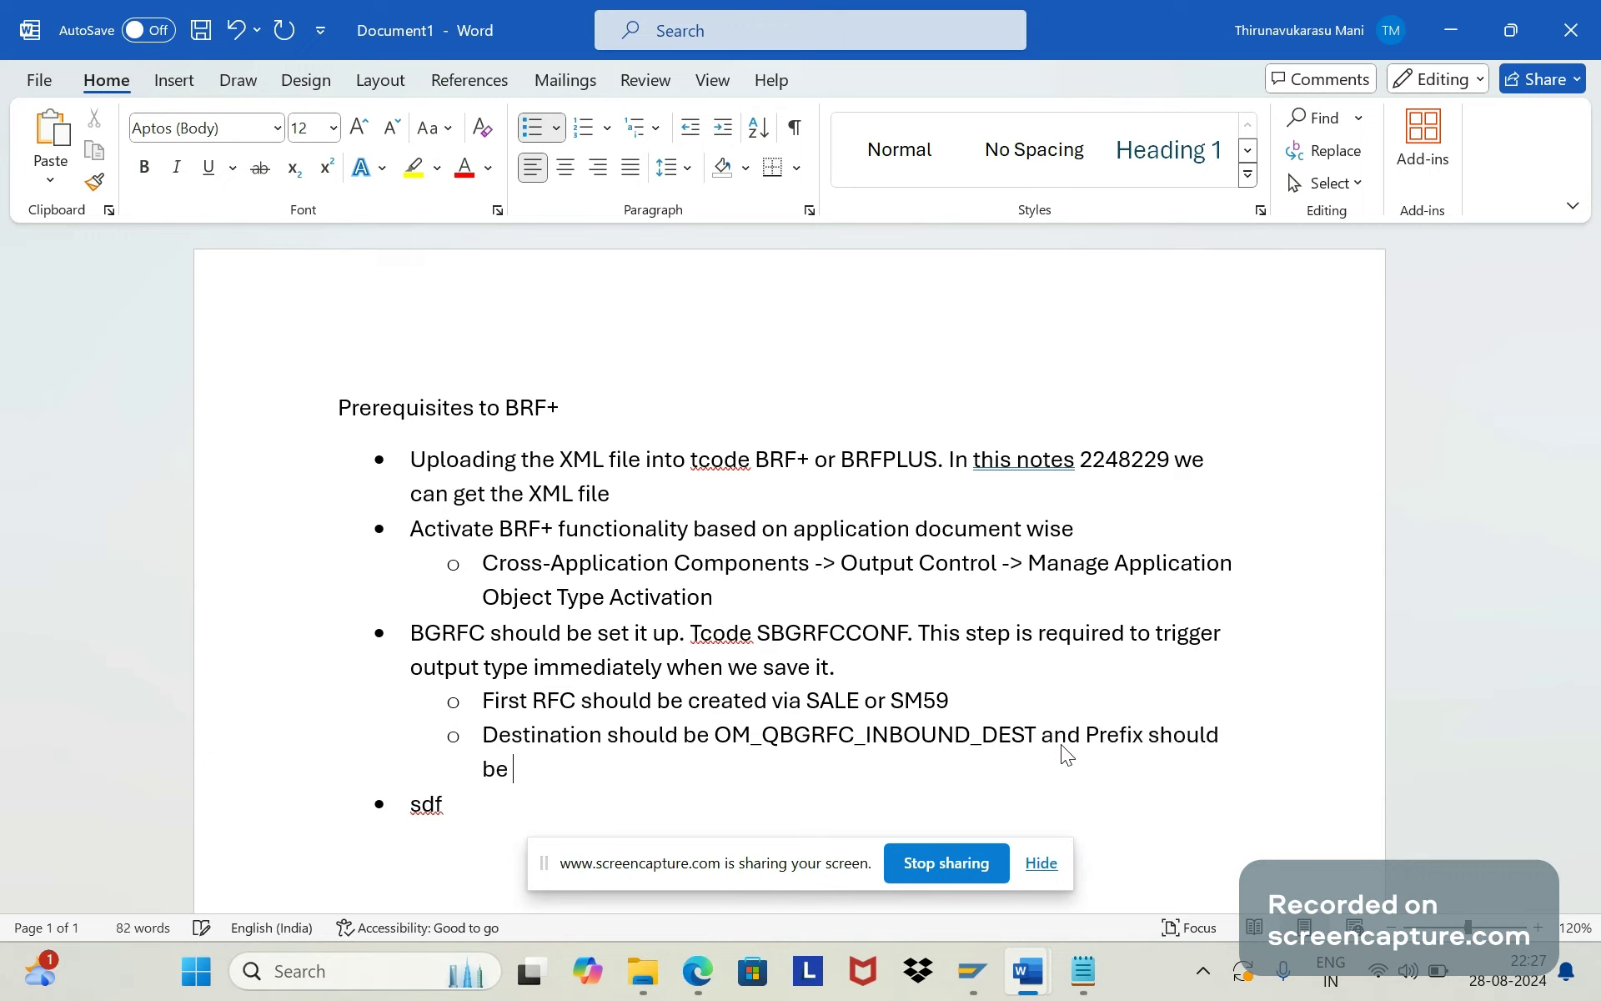
pyautogui.write('OM_QUEUE.')
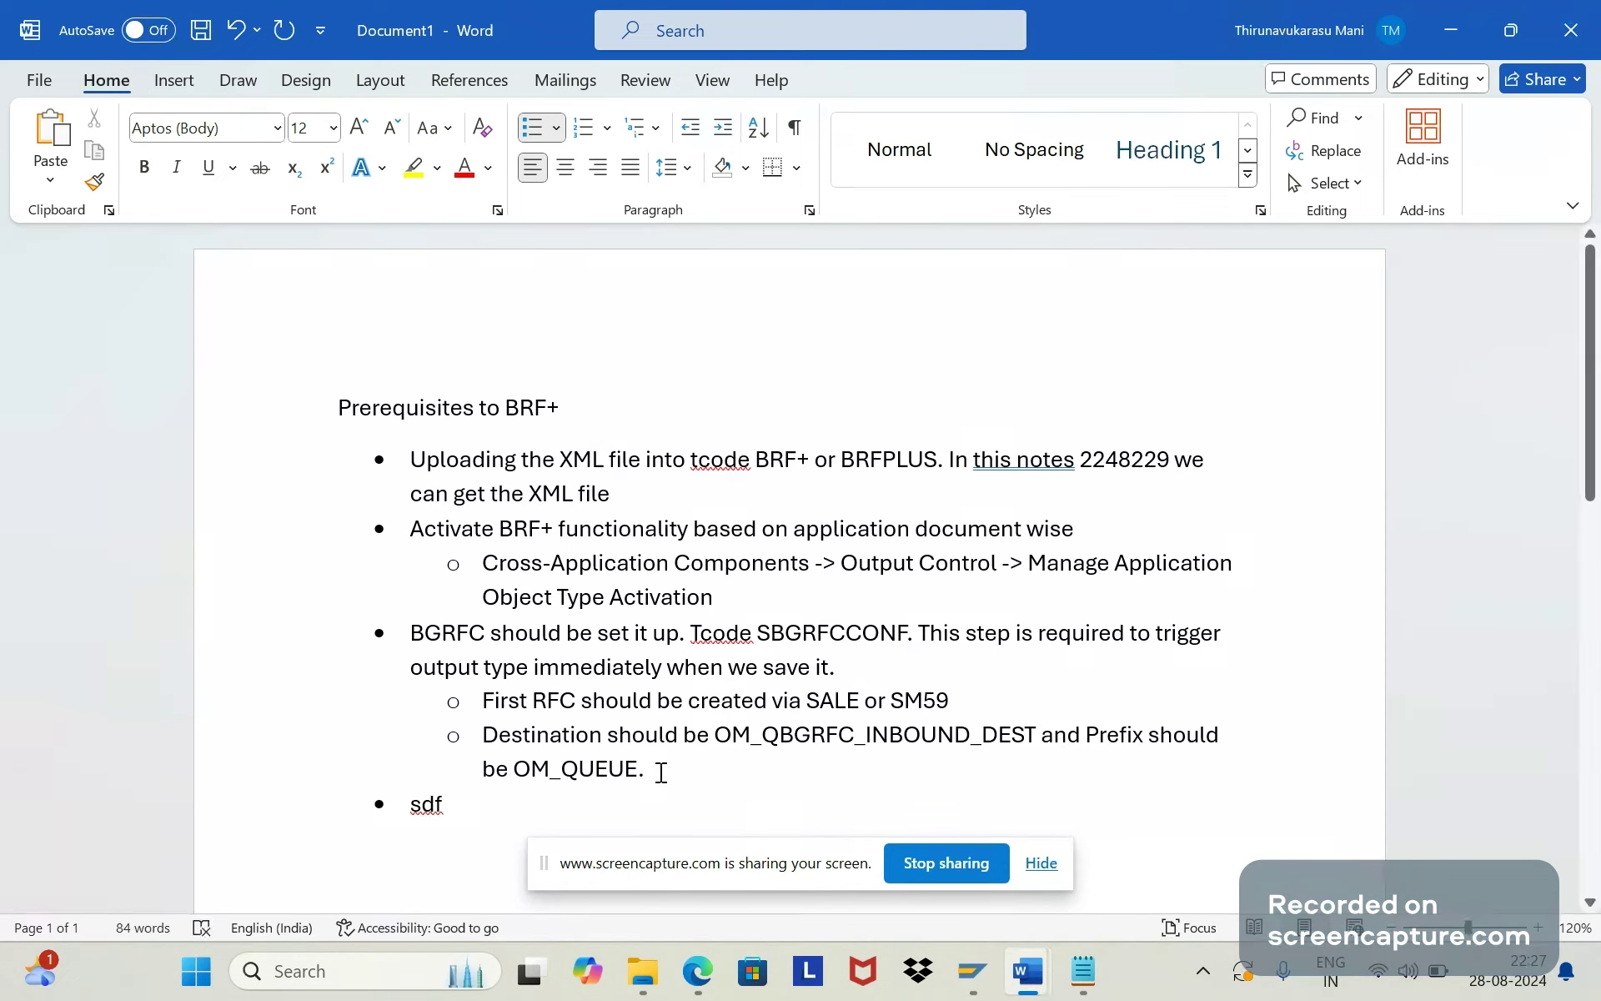
# Highlight the BGRFC bullet together with its two sub-bullets to review the whole setup note
pyautogui.moveTo(662, 771); pyautogui.dragTo(430, 655)
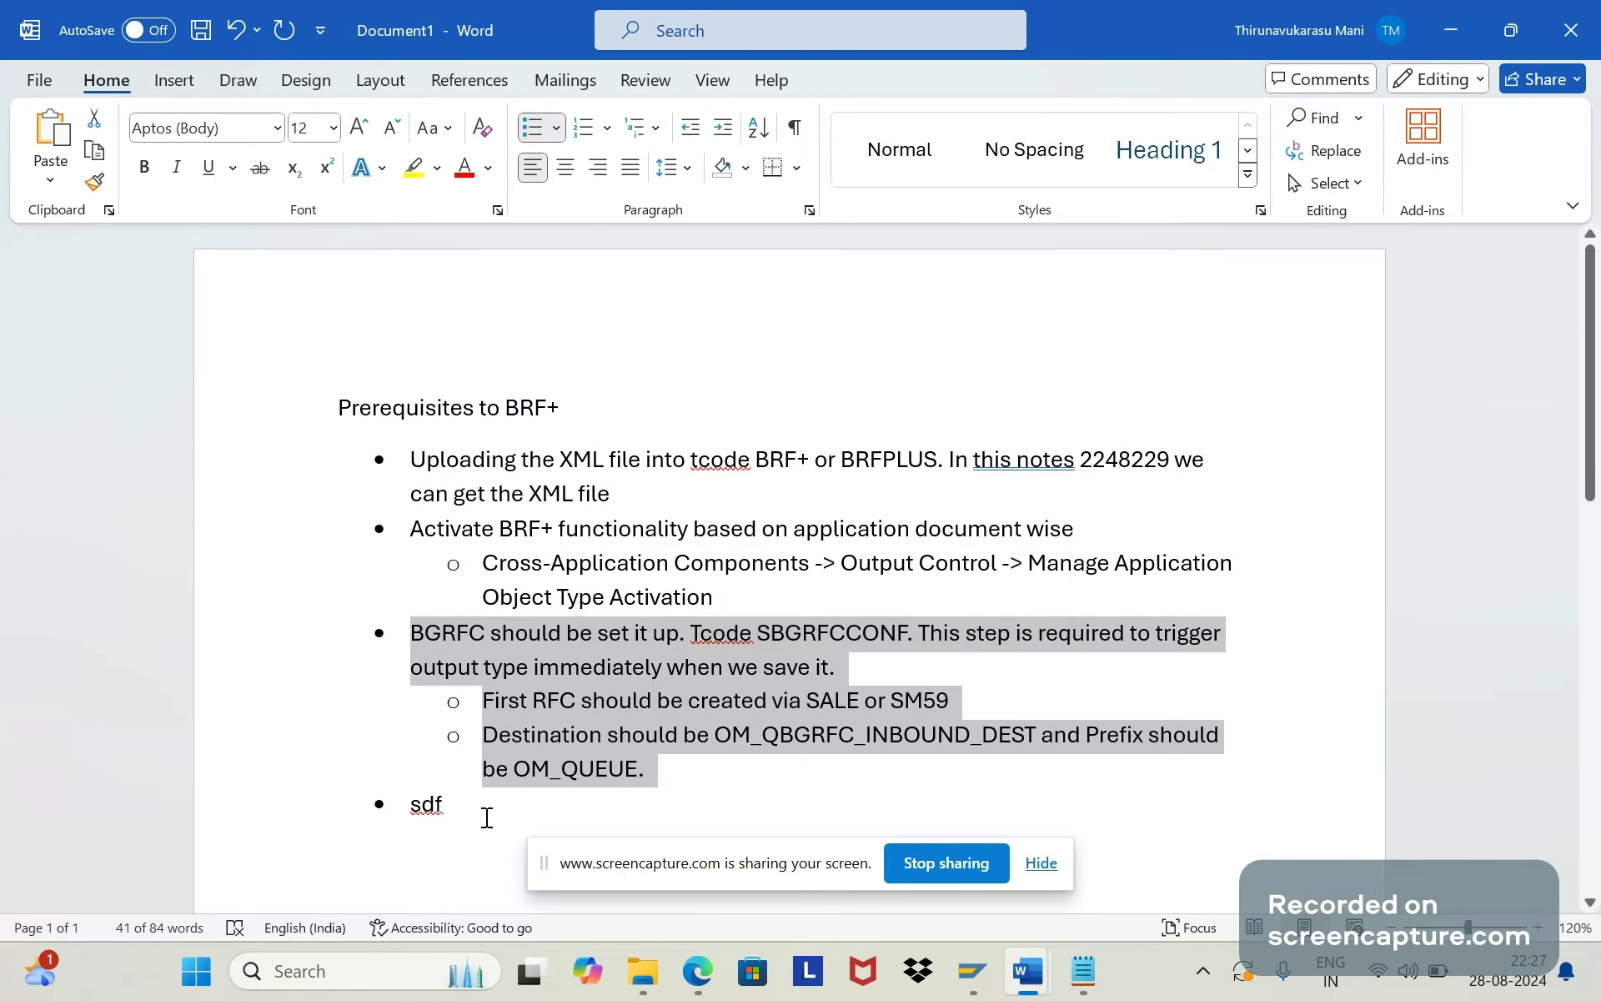
pyautogui.click(487, 818)
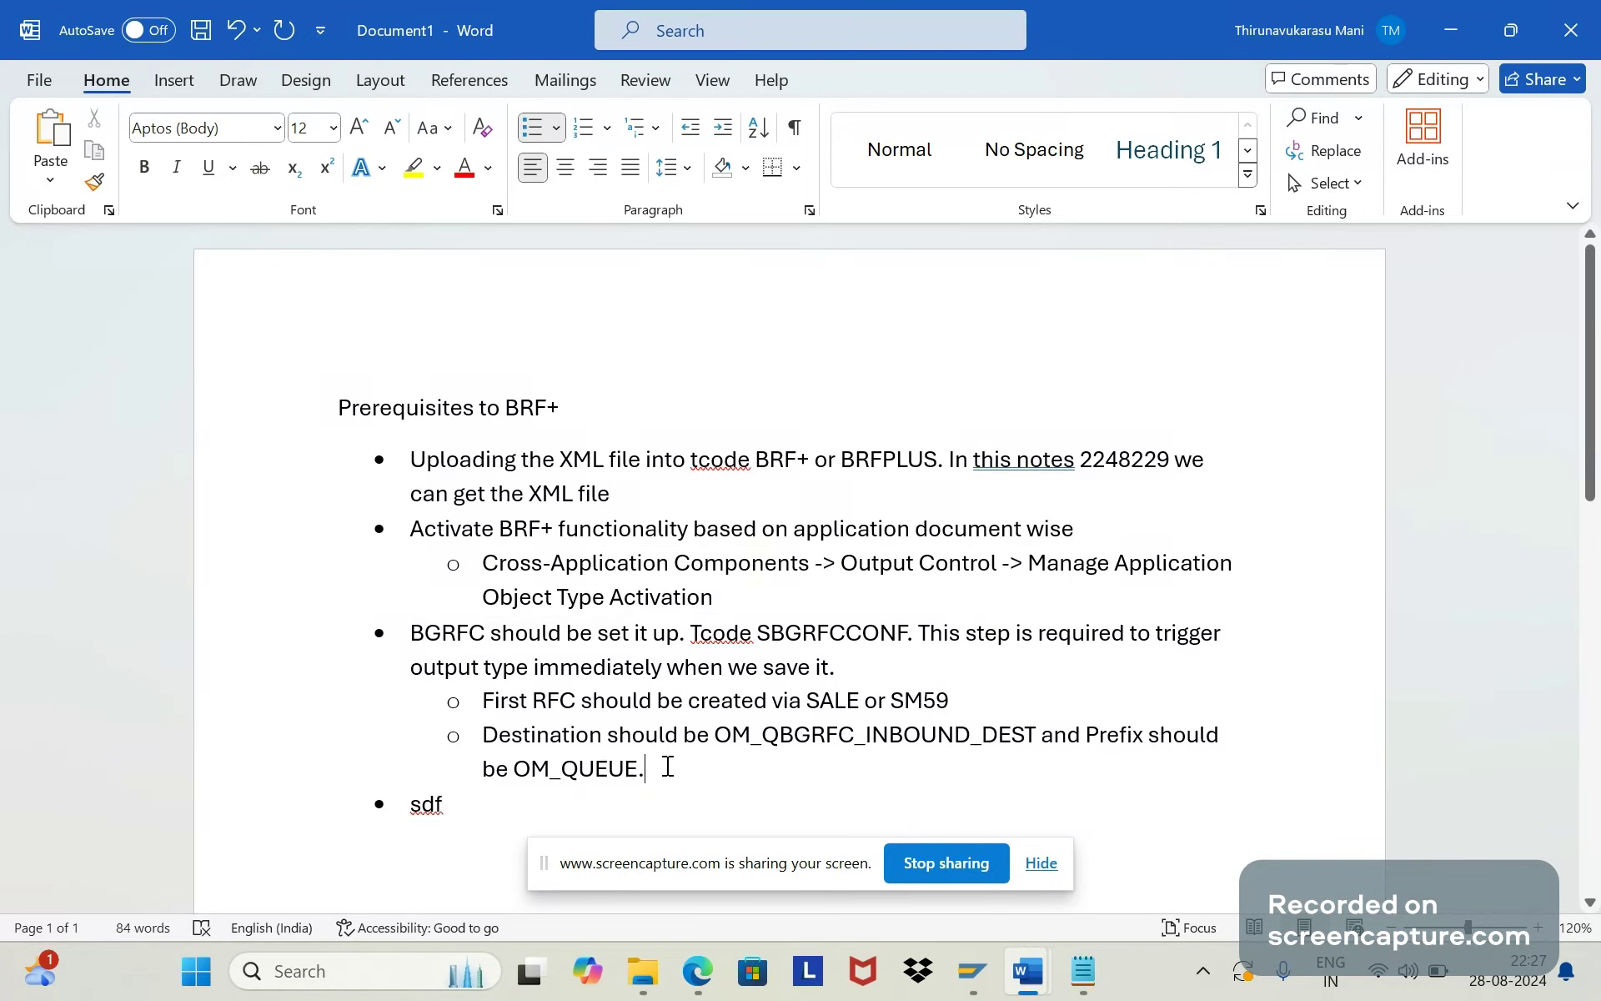
pyautogui.moveTo(665, 764); pyautogui.dragTo(421, 665)
# Replace the "sdf" placeholder with "Need to verify whether ADS is configured or not in the system" and start a new bullet below
pyautogui.click(461, 792)
pyautogui.press('BackSpace')
pyautogui.press('BackSpace')
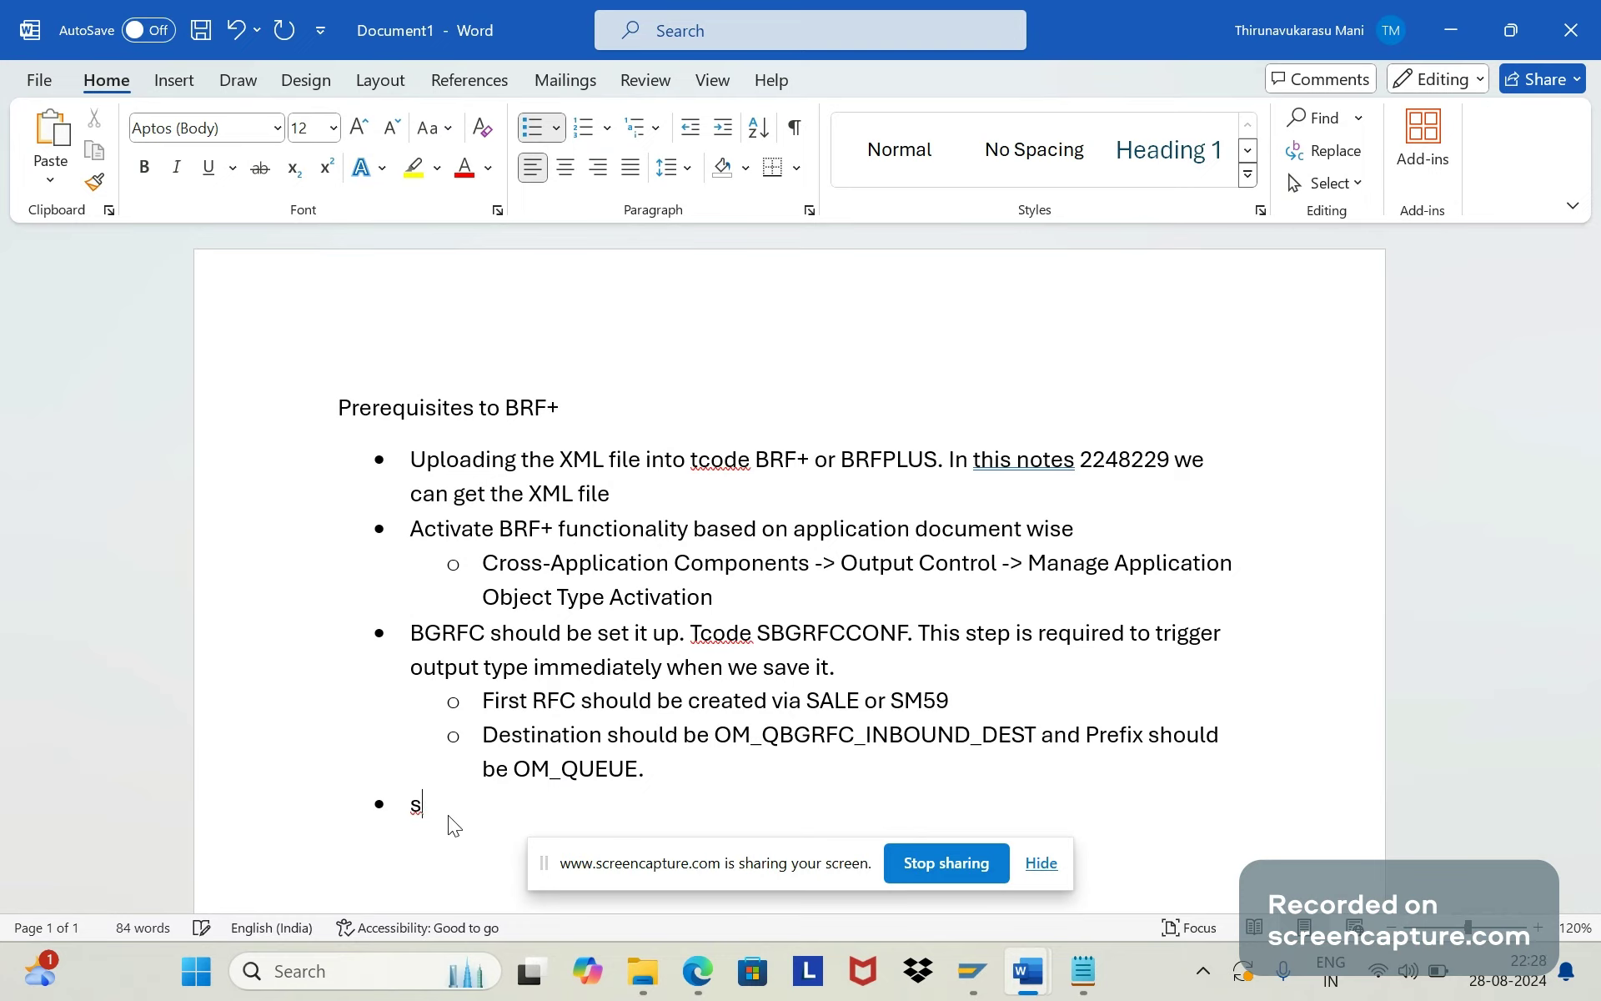
pyautogui.press('BackSpace')
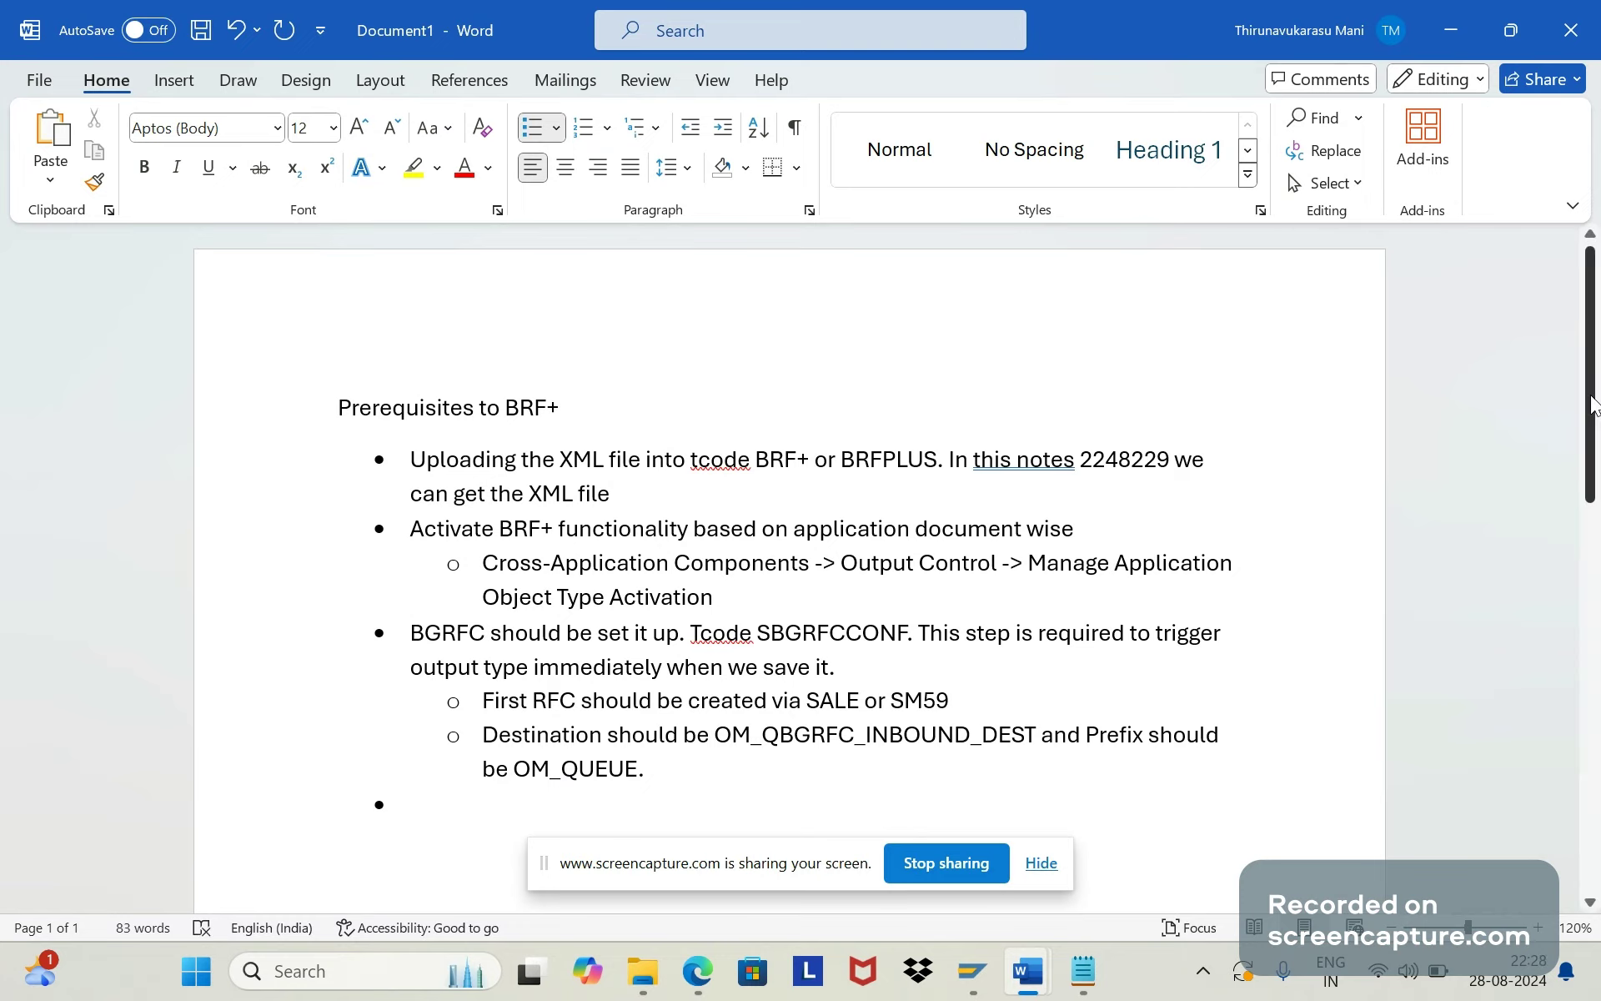
pyautogui.moveTo(1592, 405); pyautogui.dragTo(1591, 457)
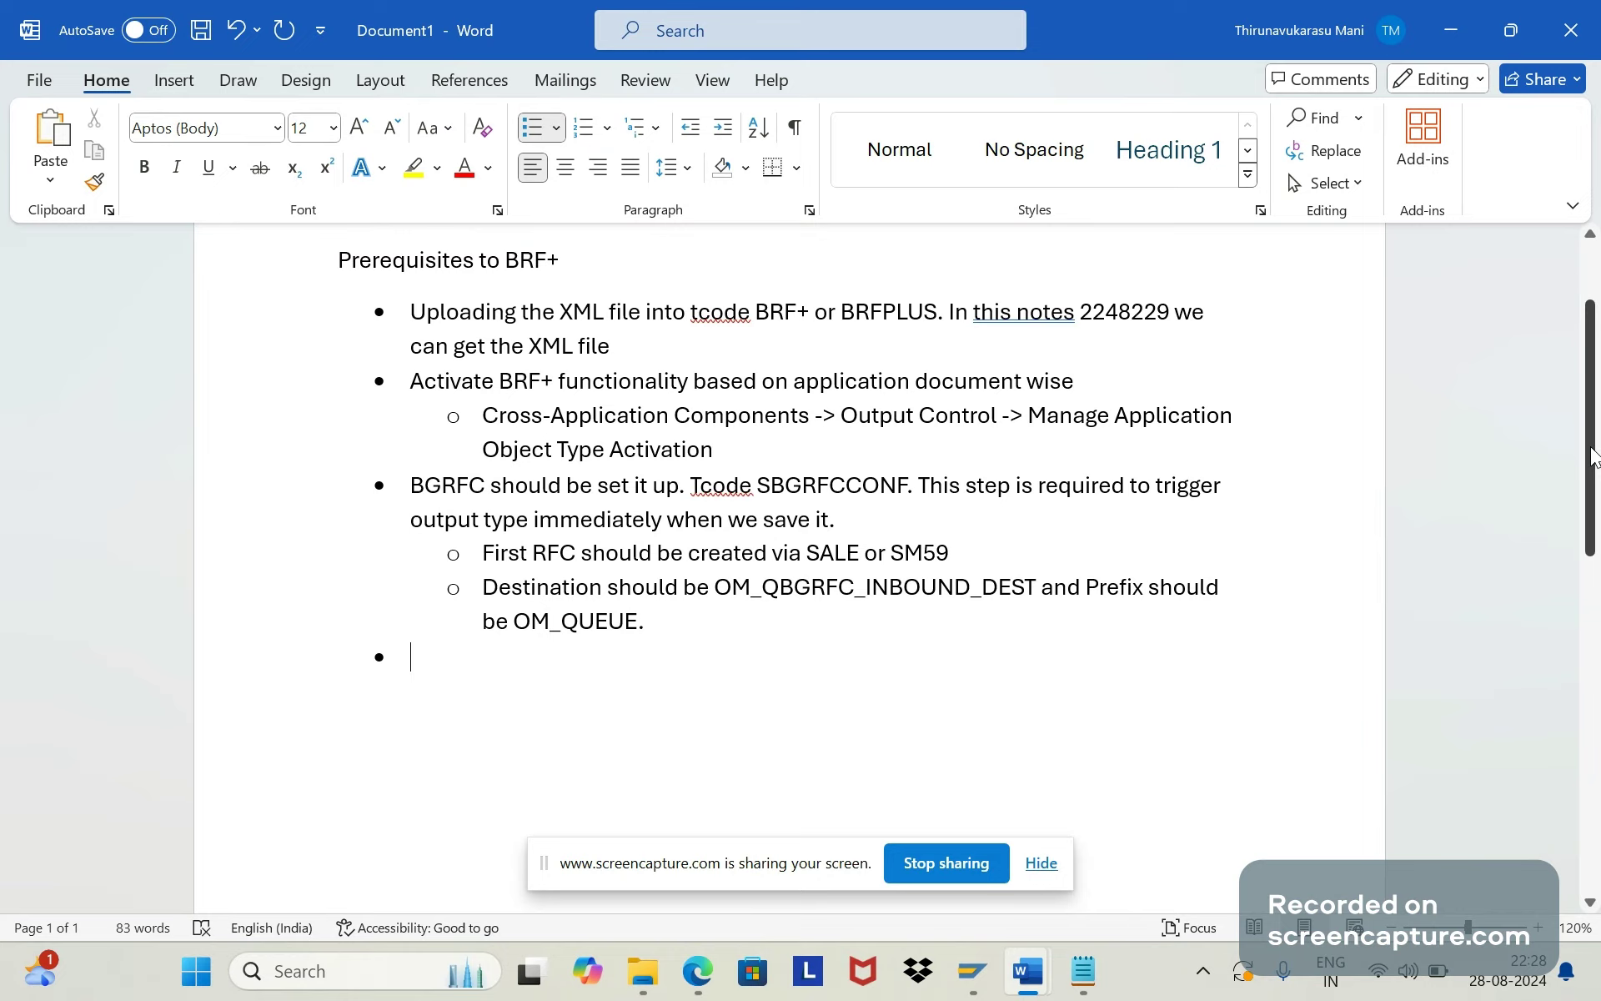
pyautogui.write('Need to verif')
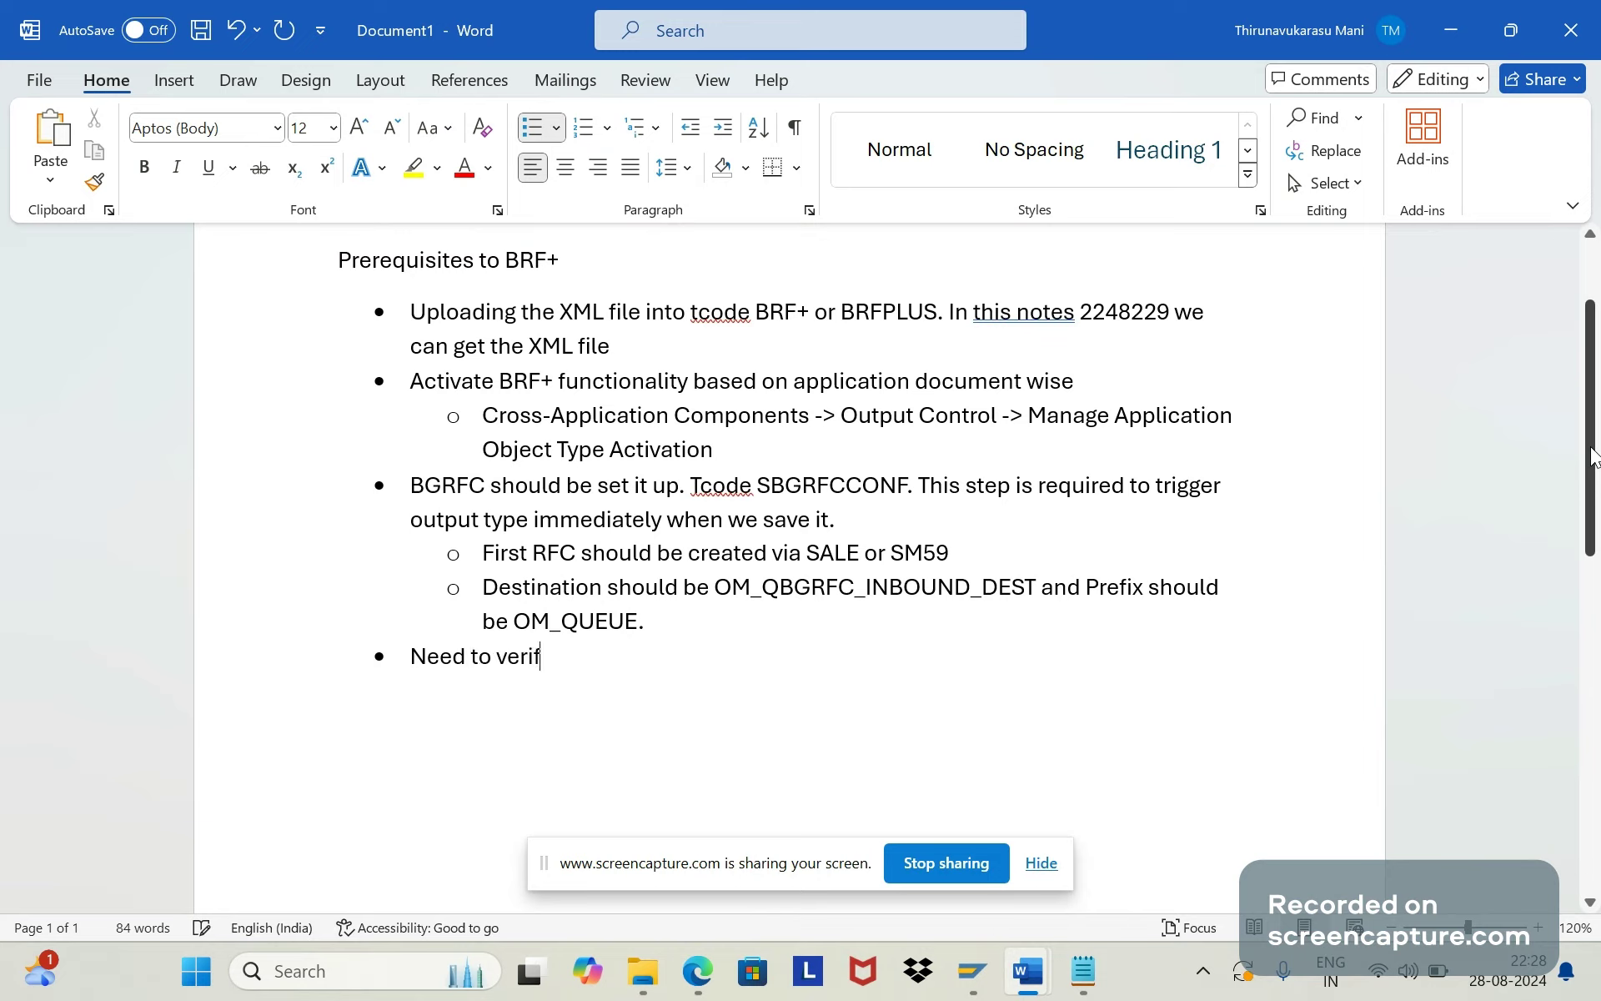
pyautogui.write('y whether AD')
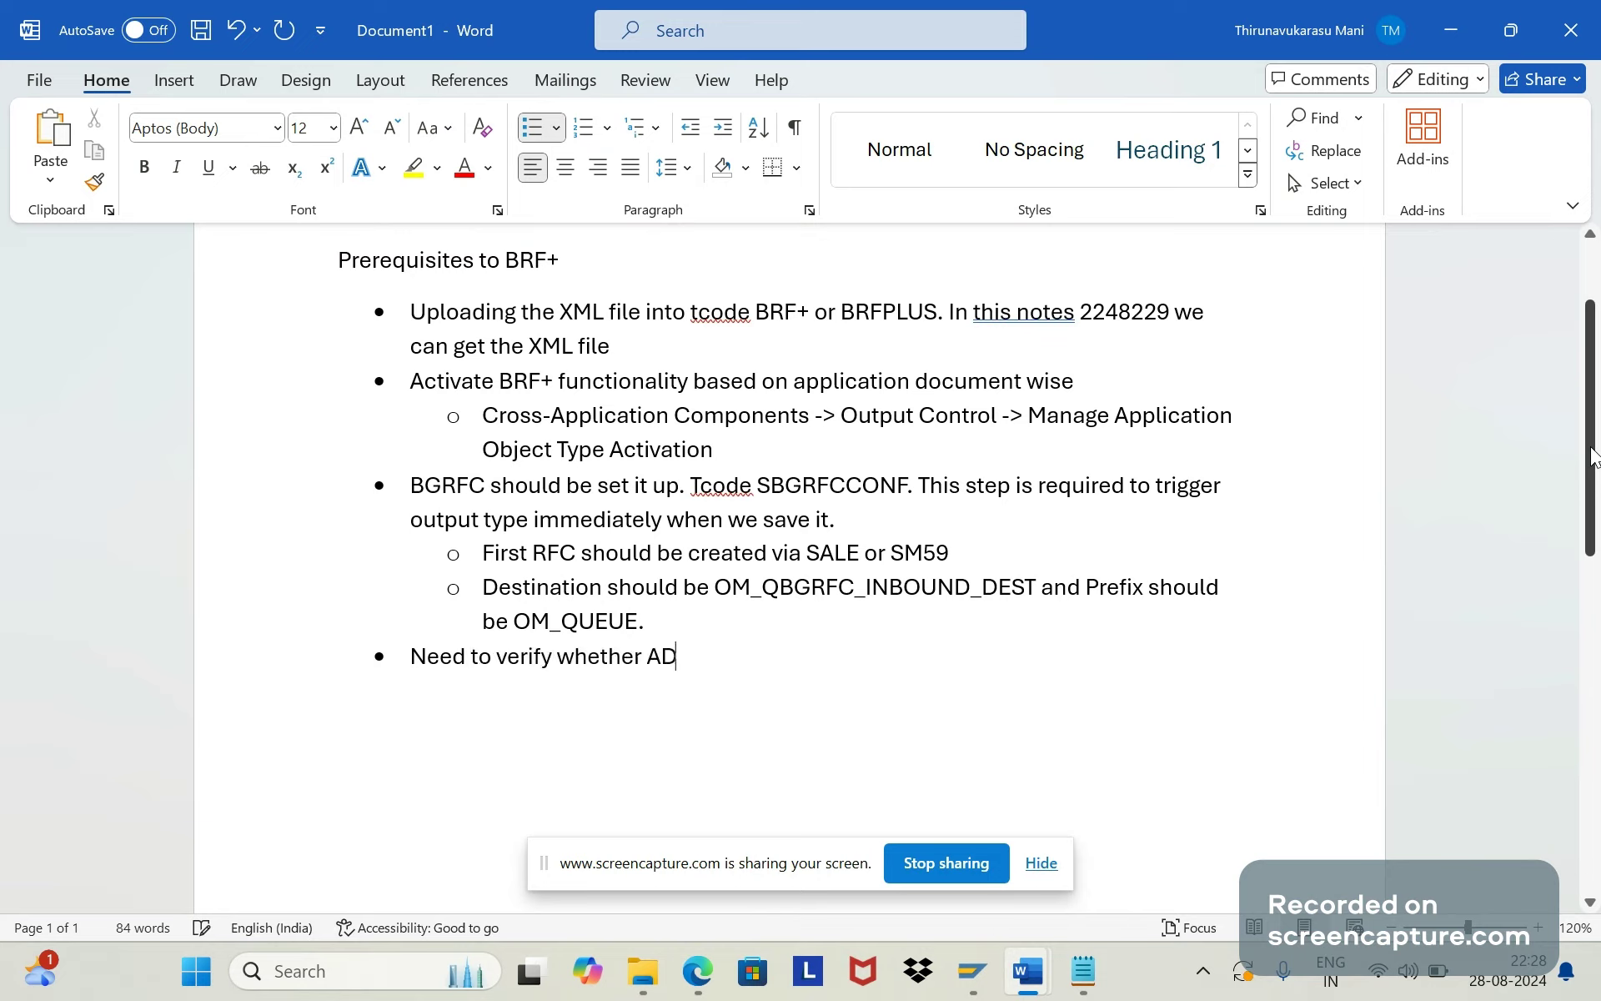
pyautogui.write('S is configure')
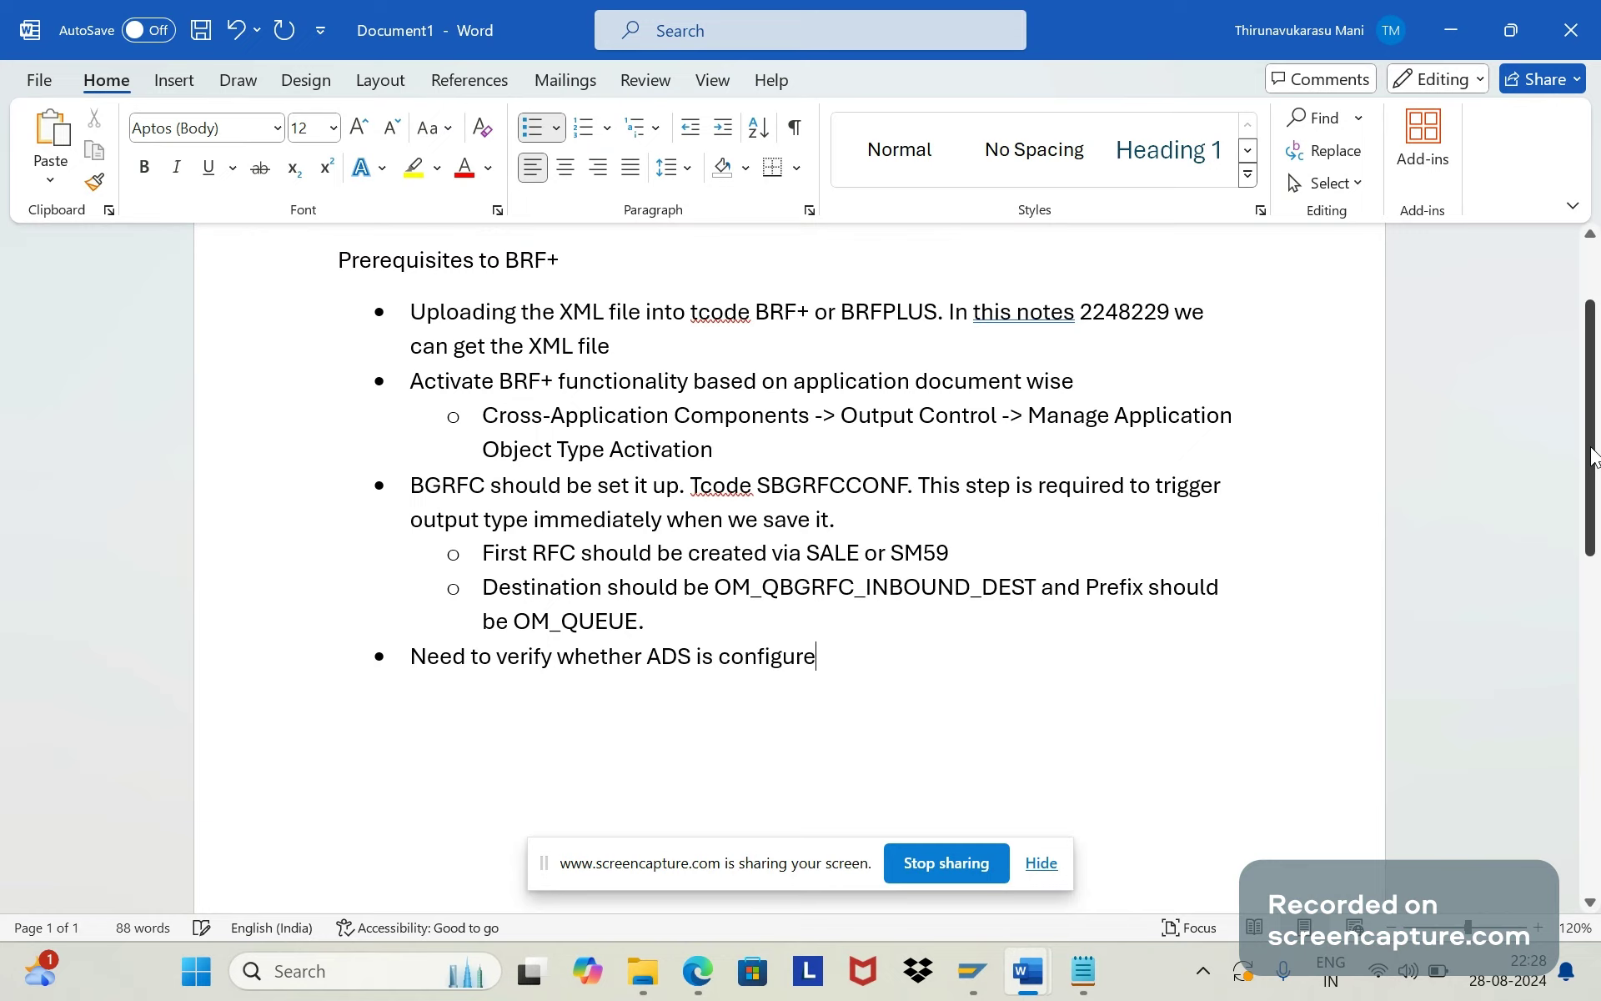
pyautogui.write('d or not in the system')
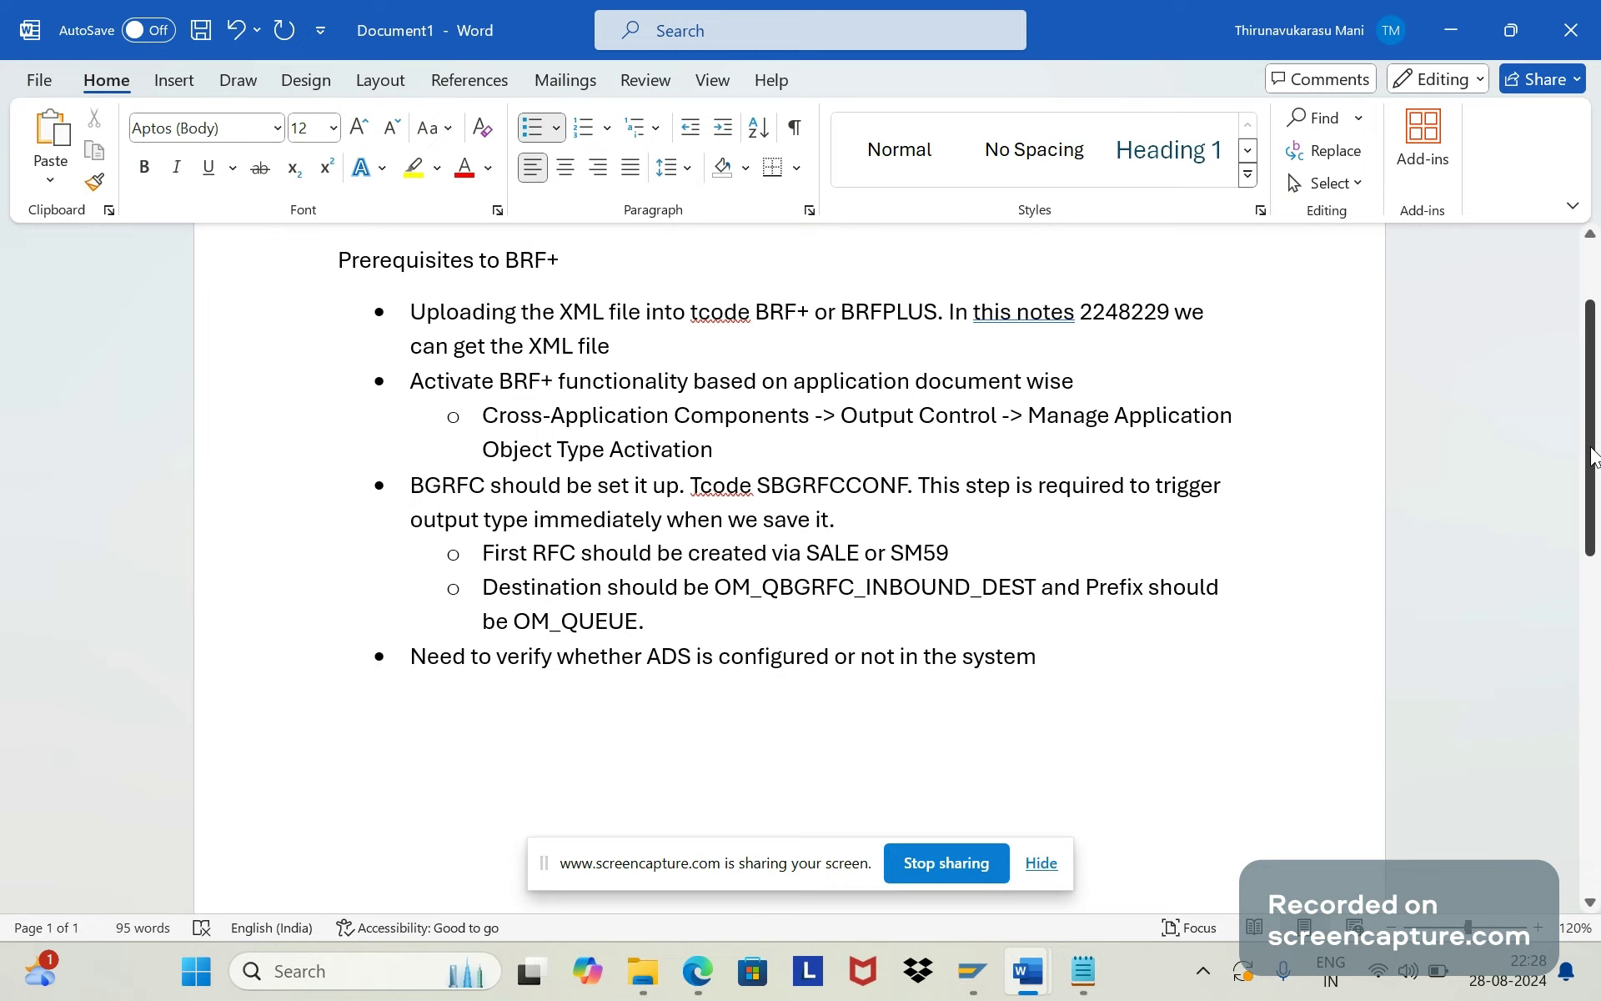
pyautogui.press('Return')
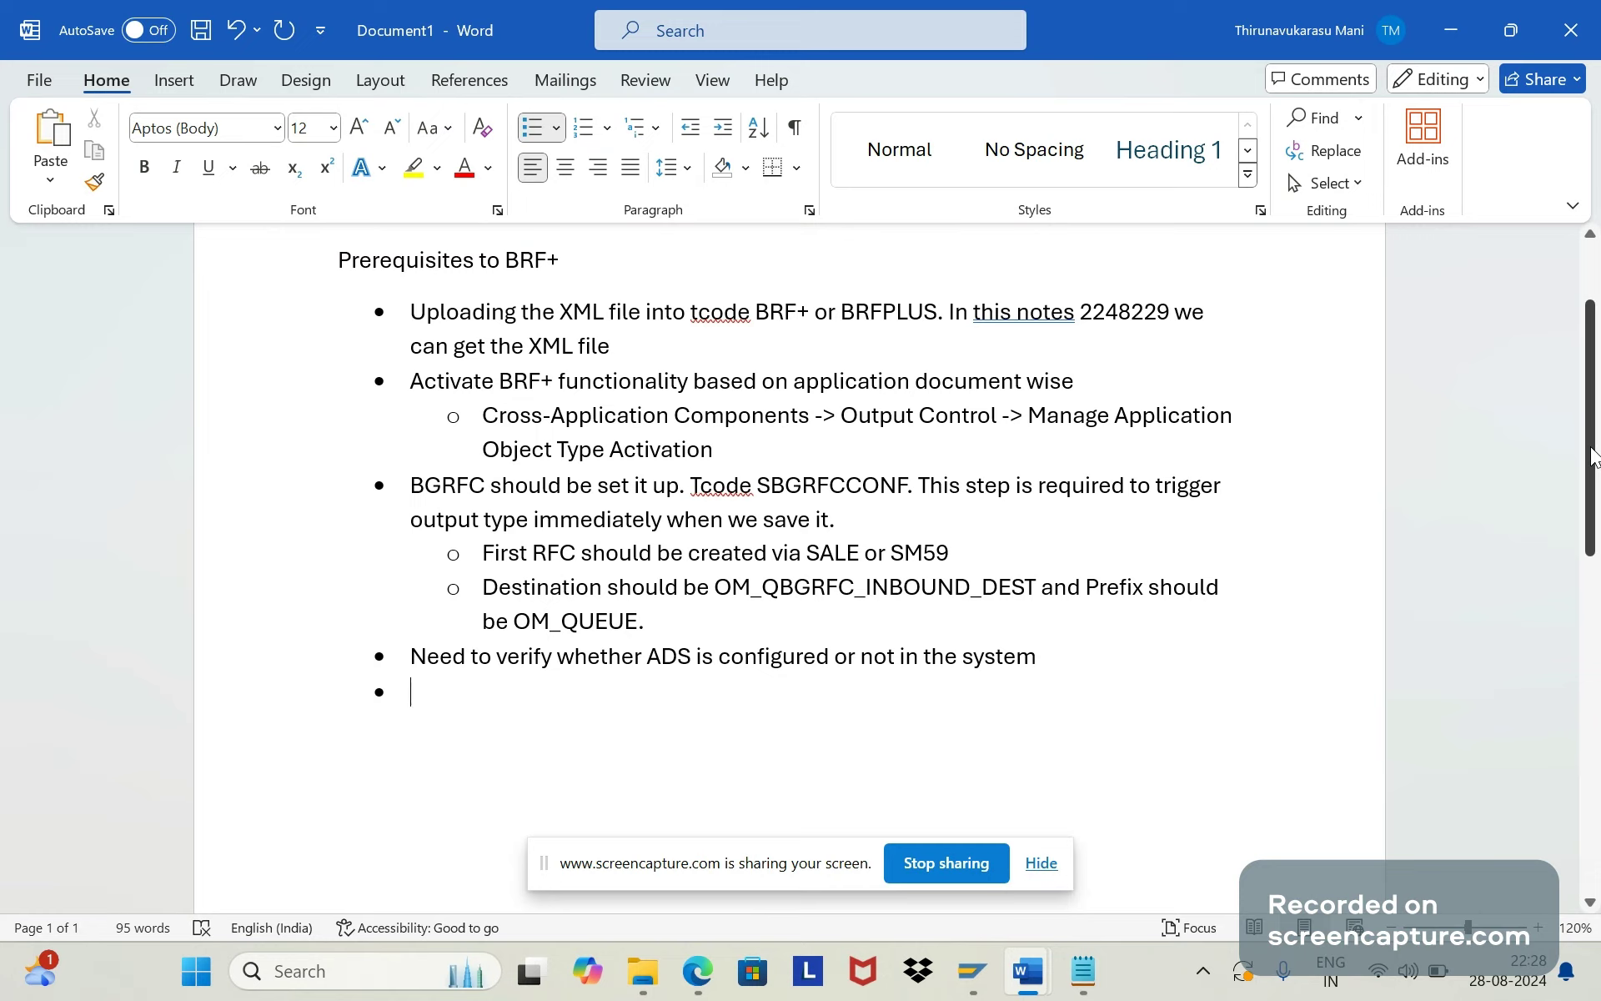
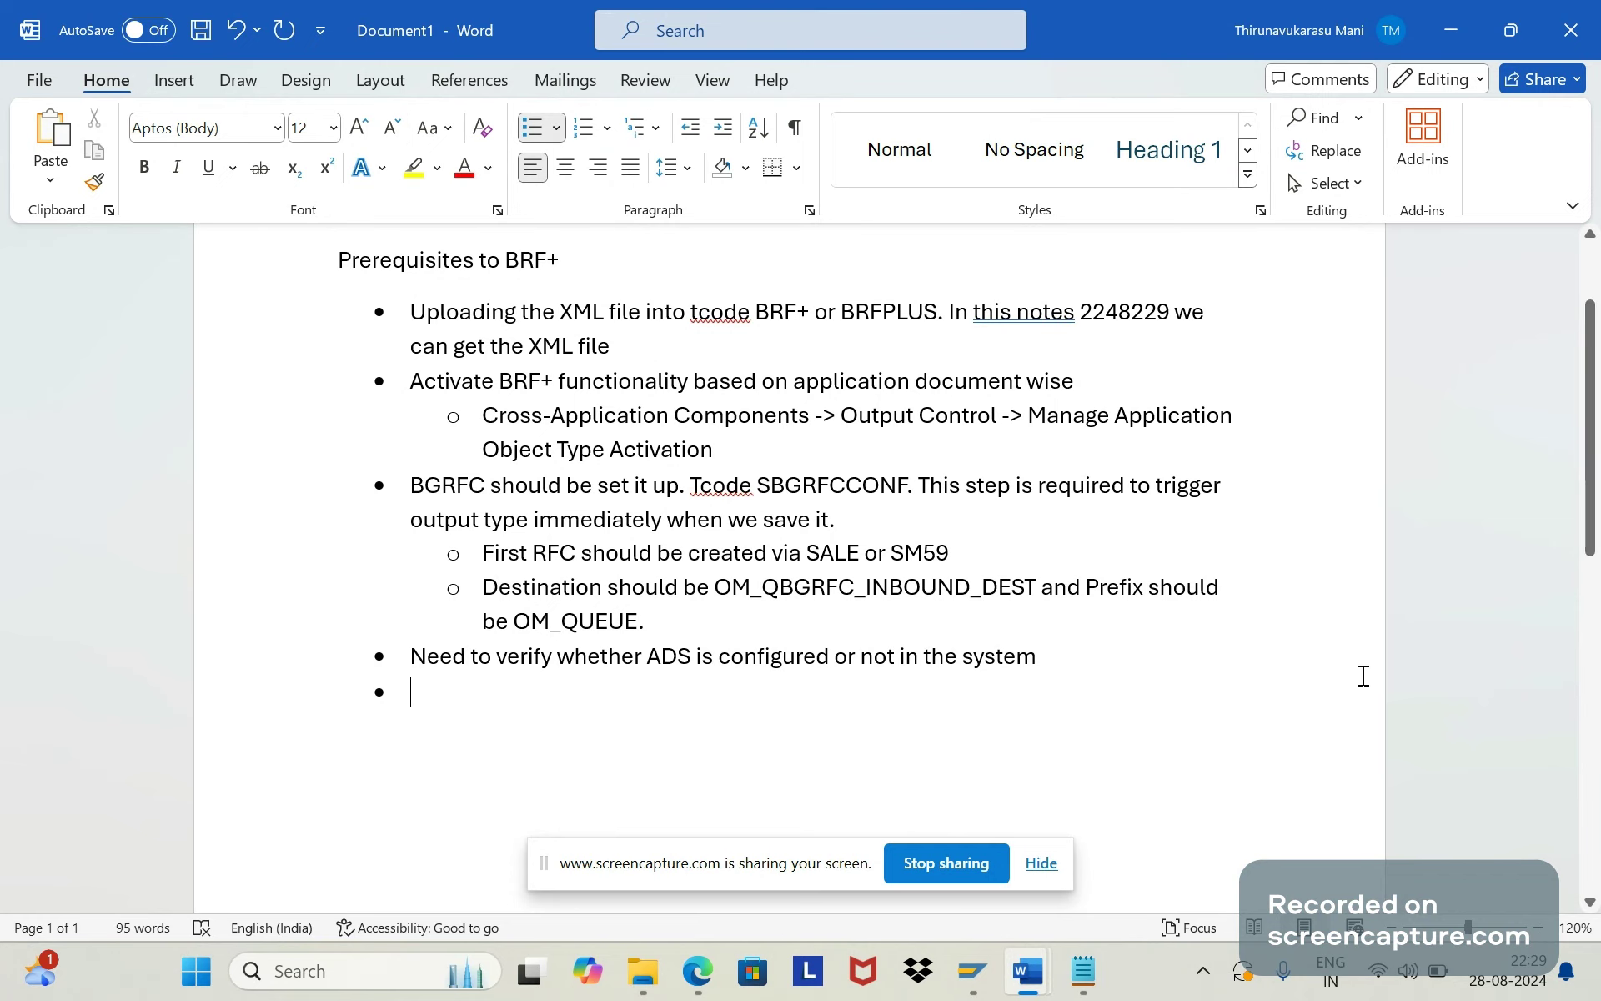
# Switch to SAP and open the Conditions for Output Control transaction in place of the bgRFC configuration
pyautogui.click(973, 971)
pyautogui.click(1012, 856)
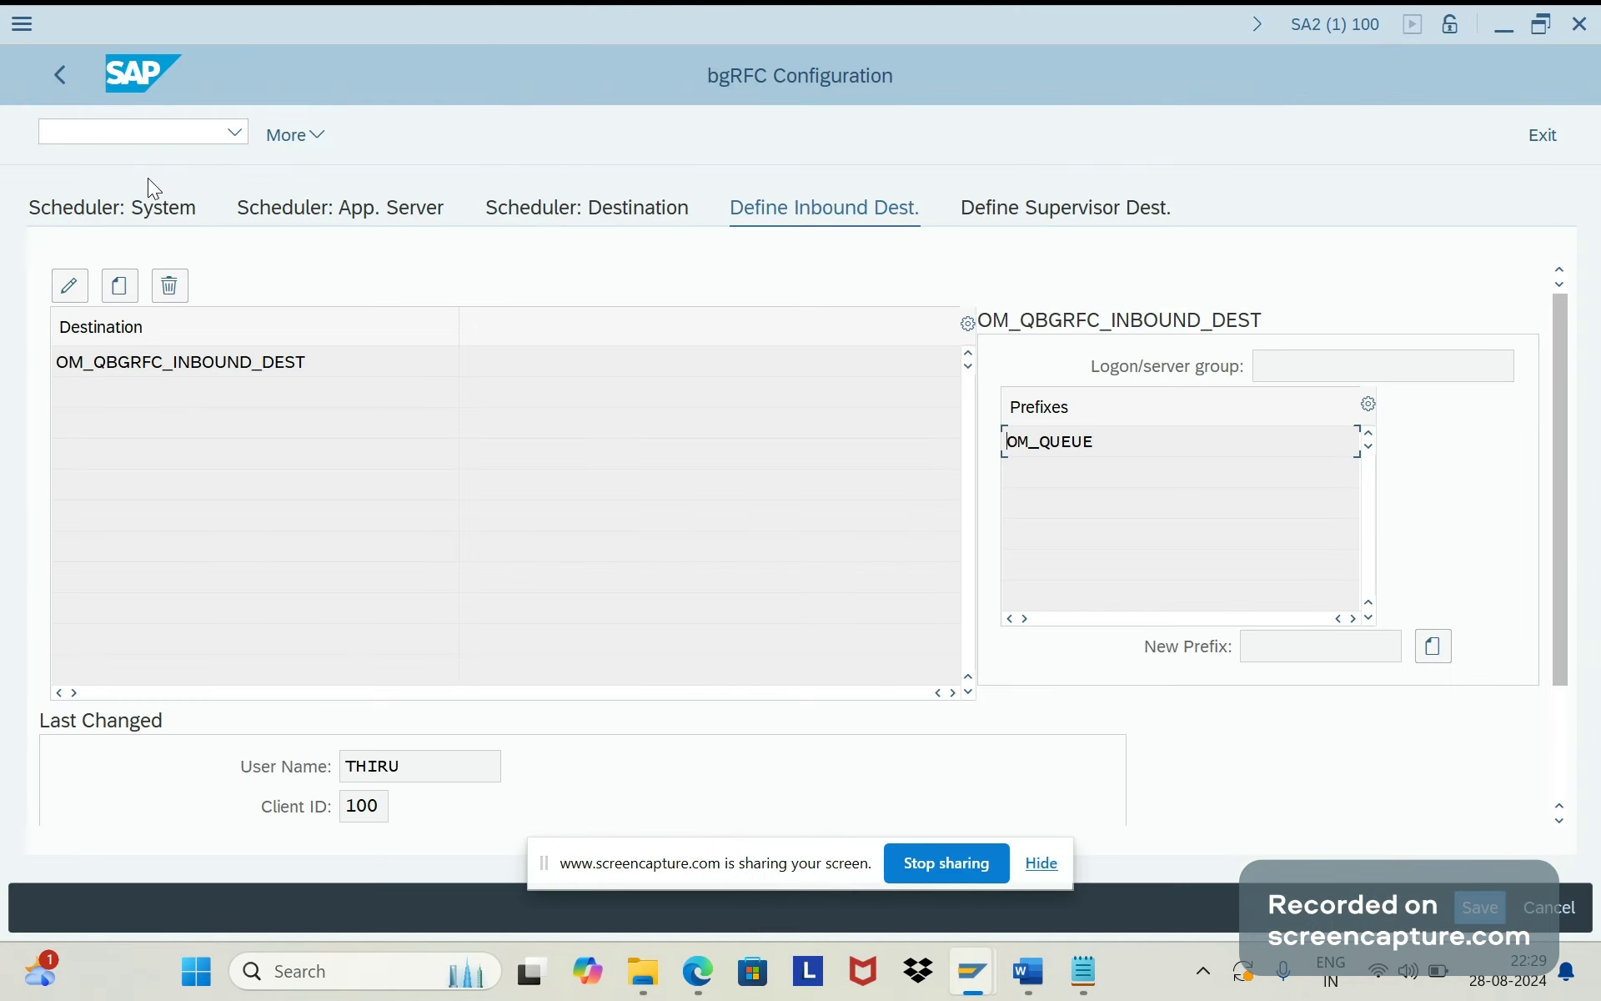
pyautogui.hotkey('ctrl', '/')
pyautogui.write('/nna')
pyautogui.press('Return')
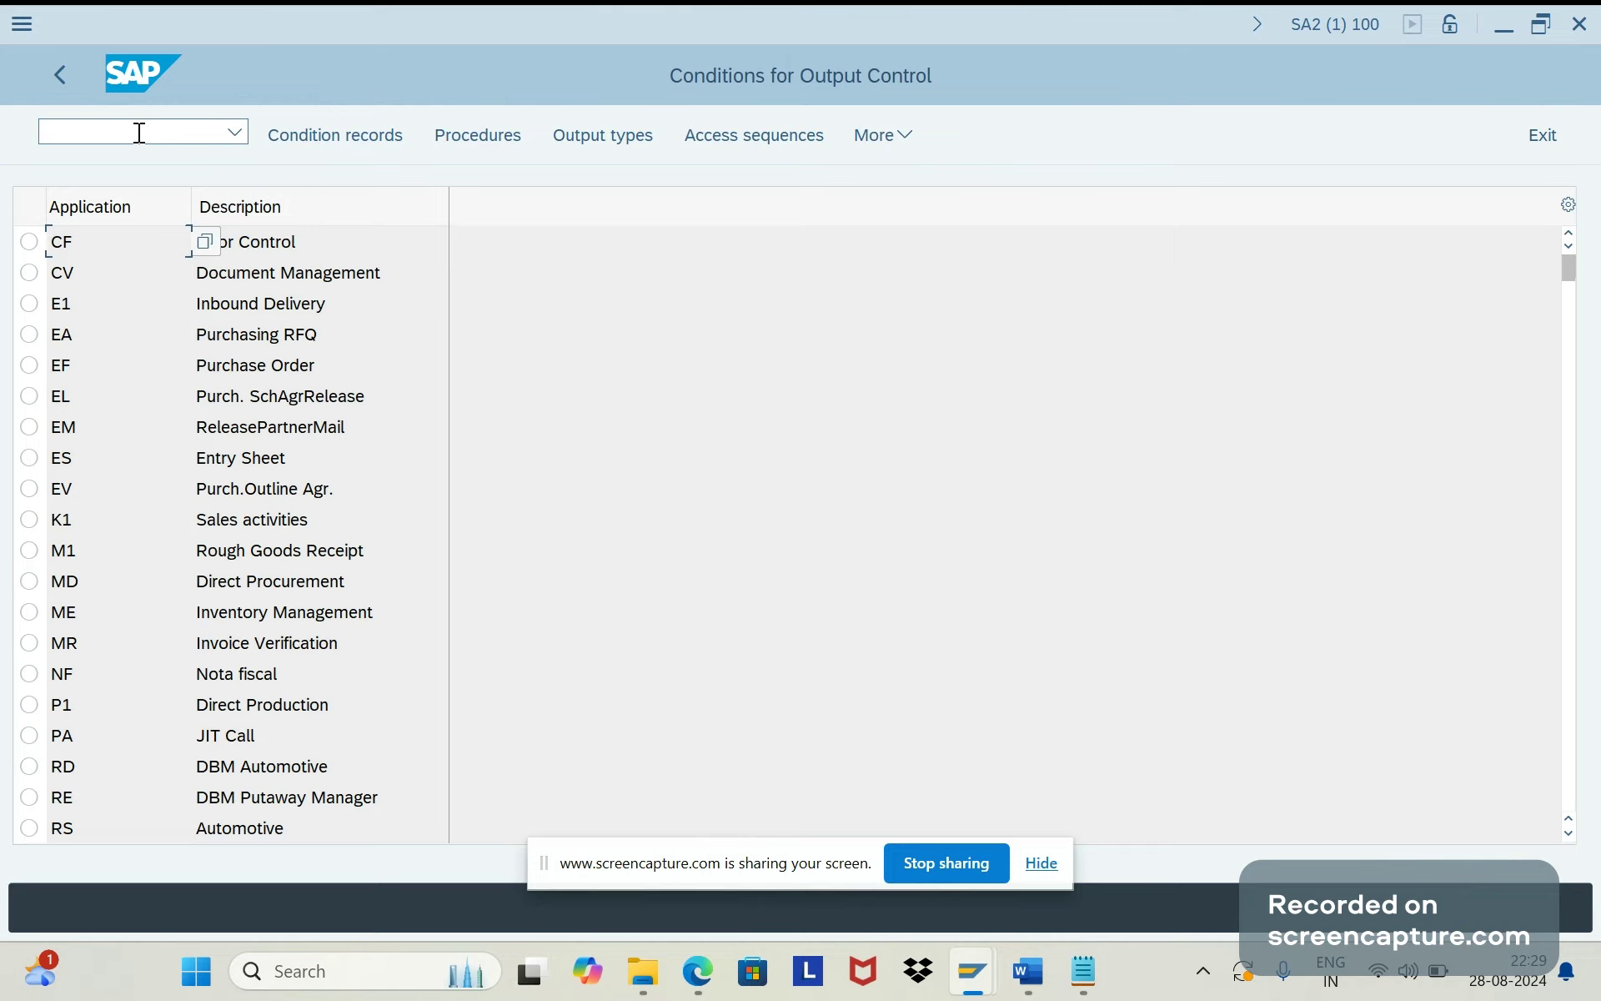
pyautogui.click(140, 132)
pyautogui.write('/nse1')
pyautogui.press('BackSpace')
pyautogui.press('Return')
# Display the output types of application V1 (Sales) and open the details of output type ADB1
pyautogui.moveTo(1579, 266); pyautogui.dragTo(1583, 381)
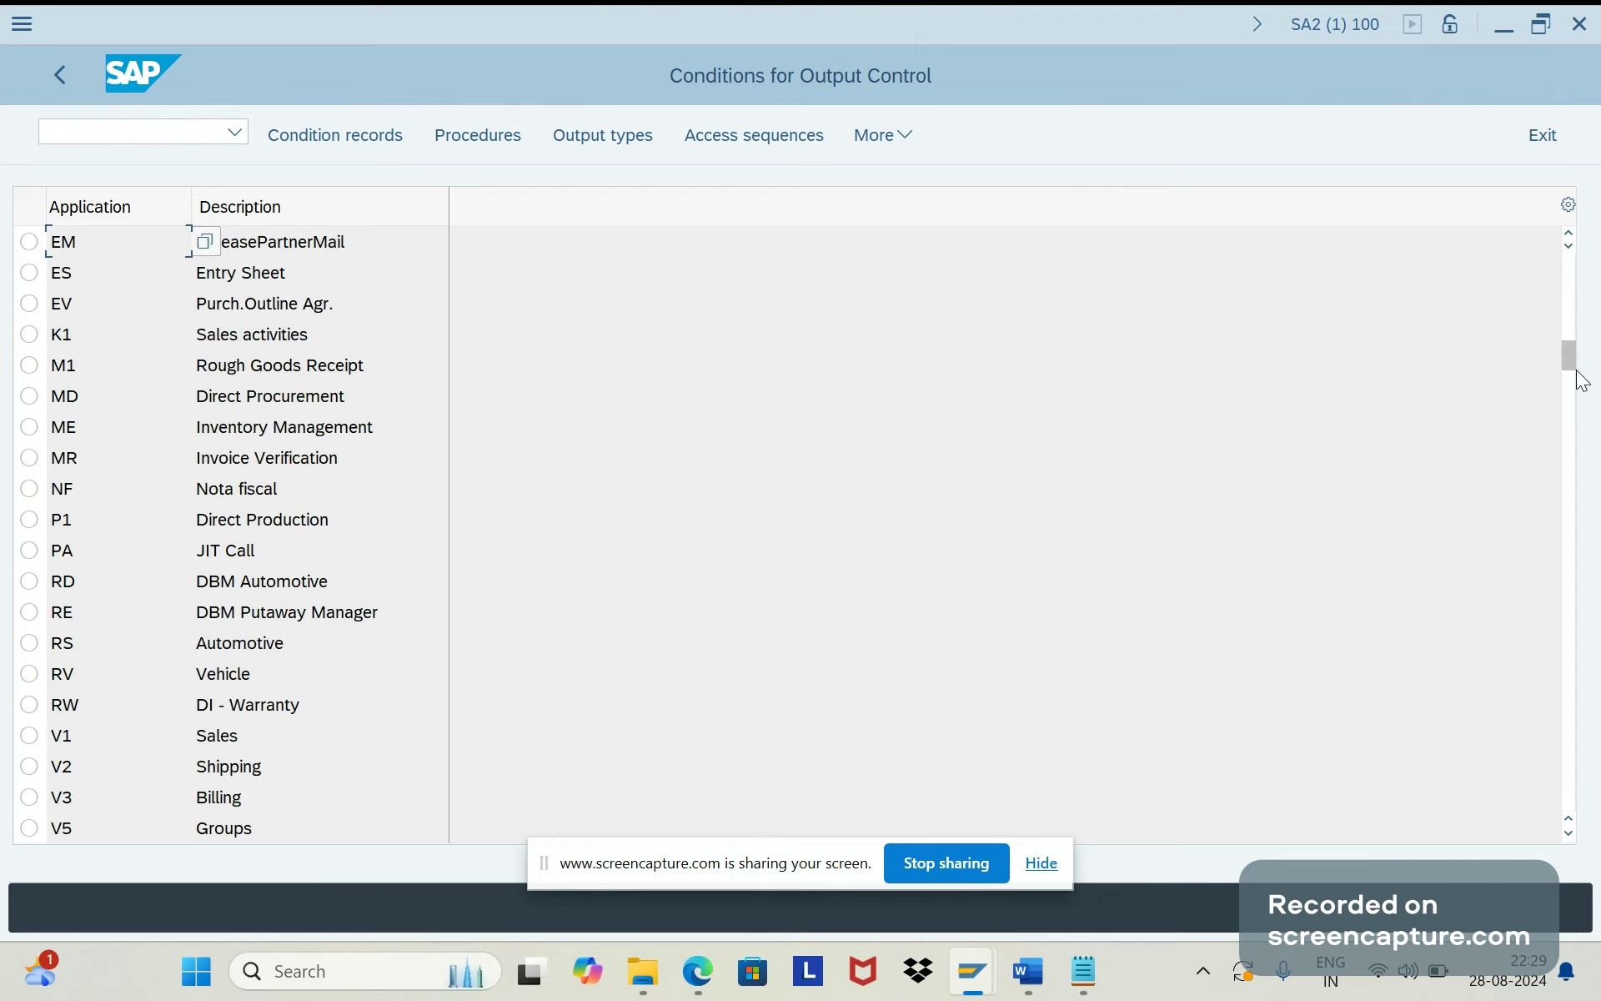
pyautogui.click(29, 736)
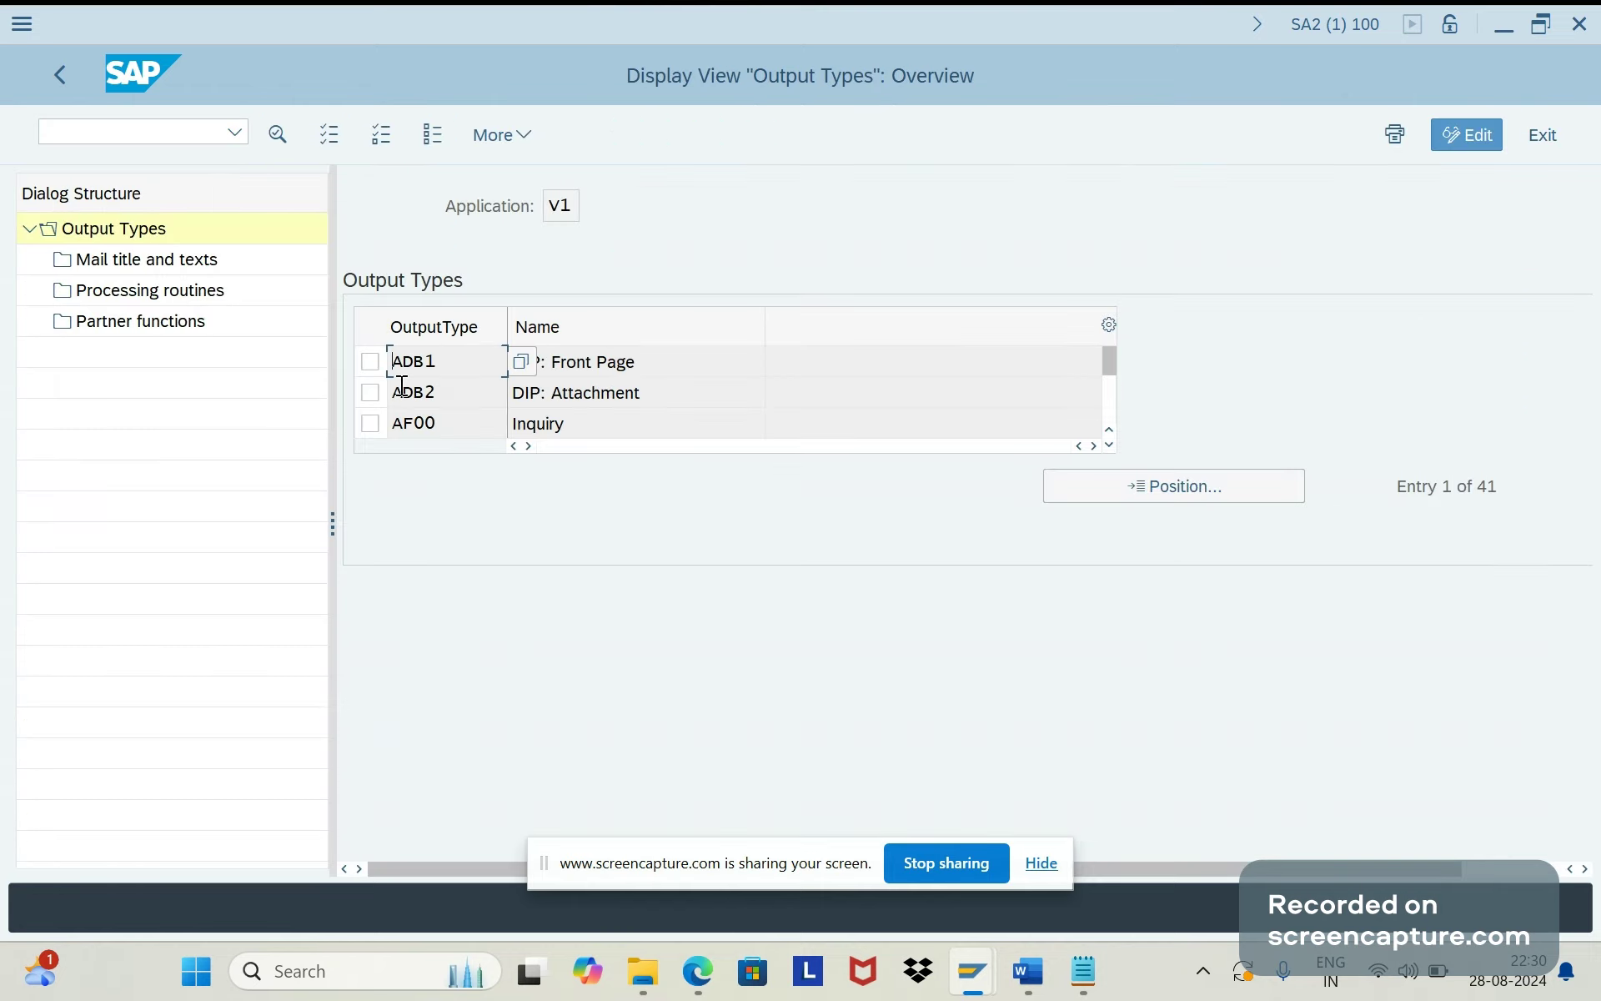
pyautogui.doubleClick(420, 369)
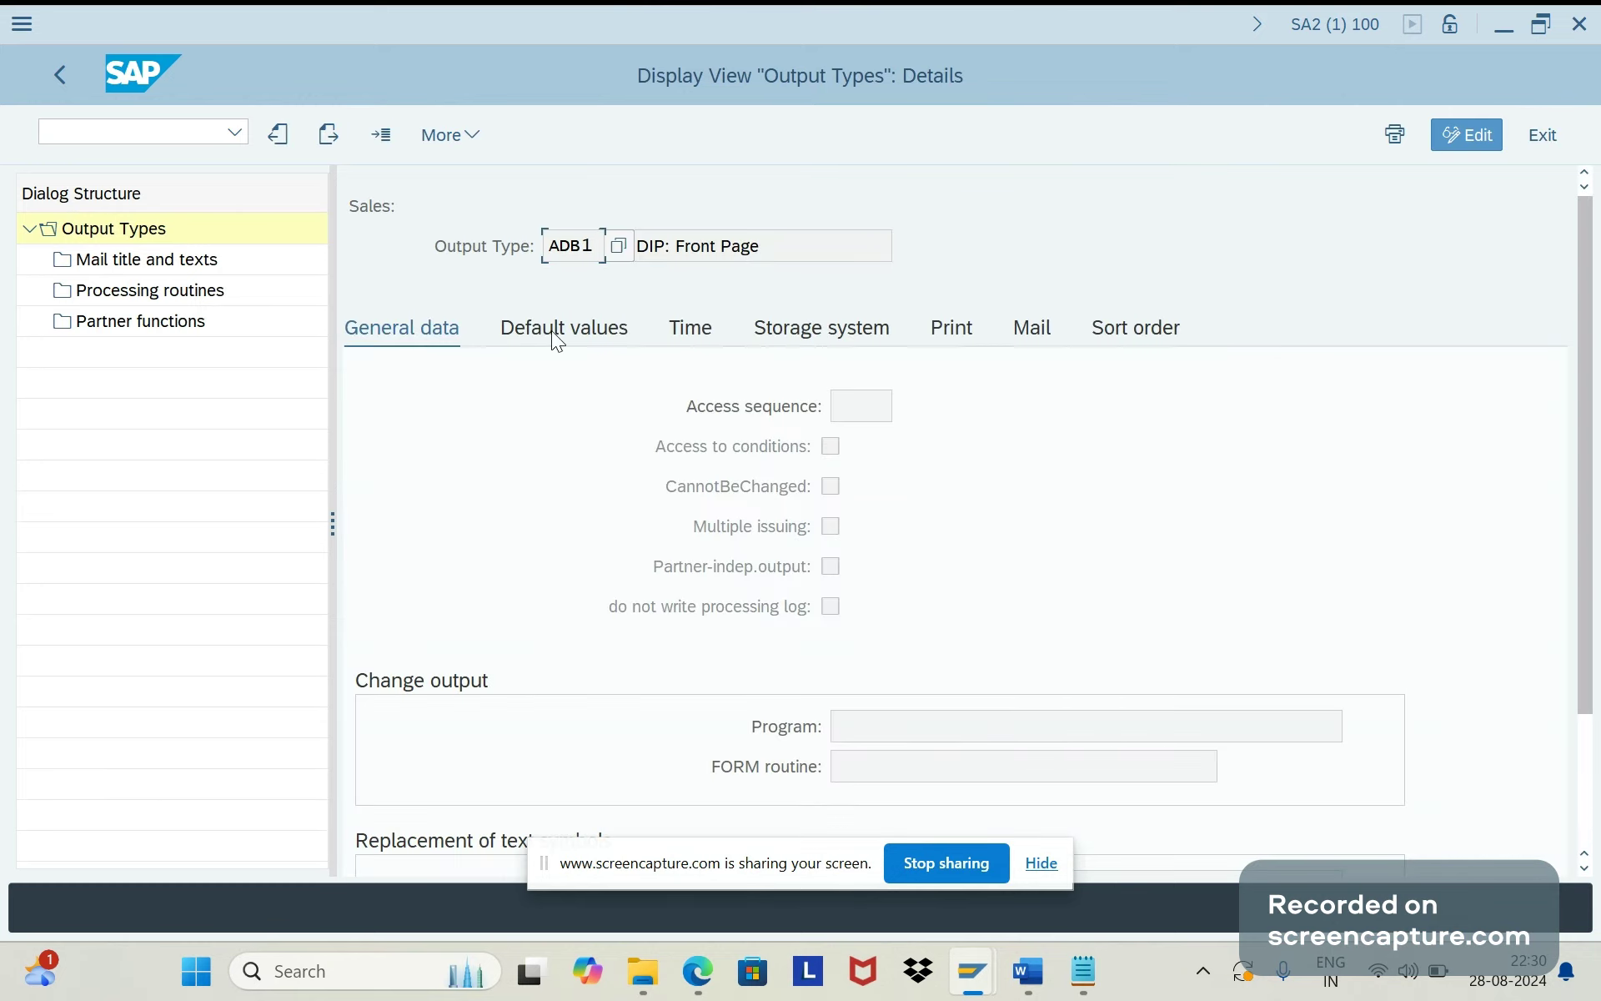
# Examine output type ADB1's default values, storage system, print, mail, sort order and time settings, ending on the default values
pyautogui.click(561, 333)
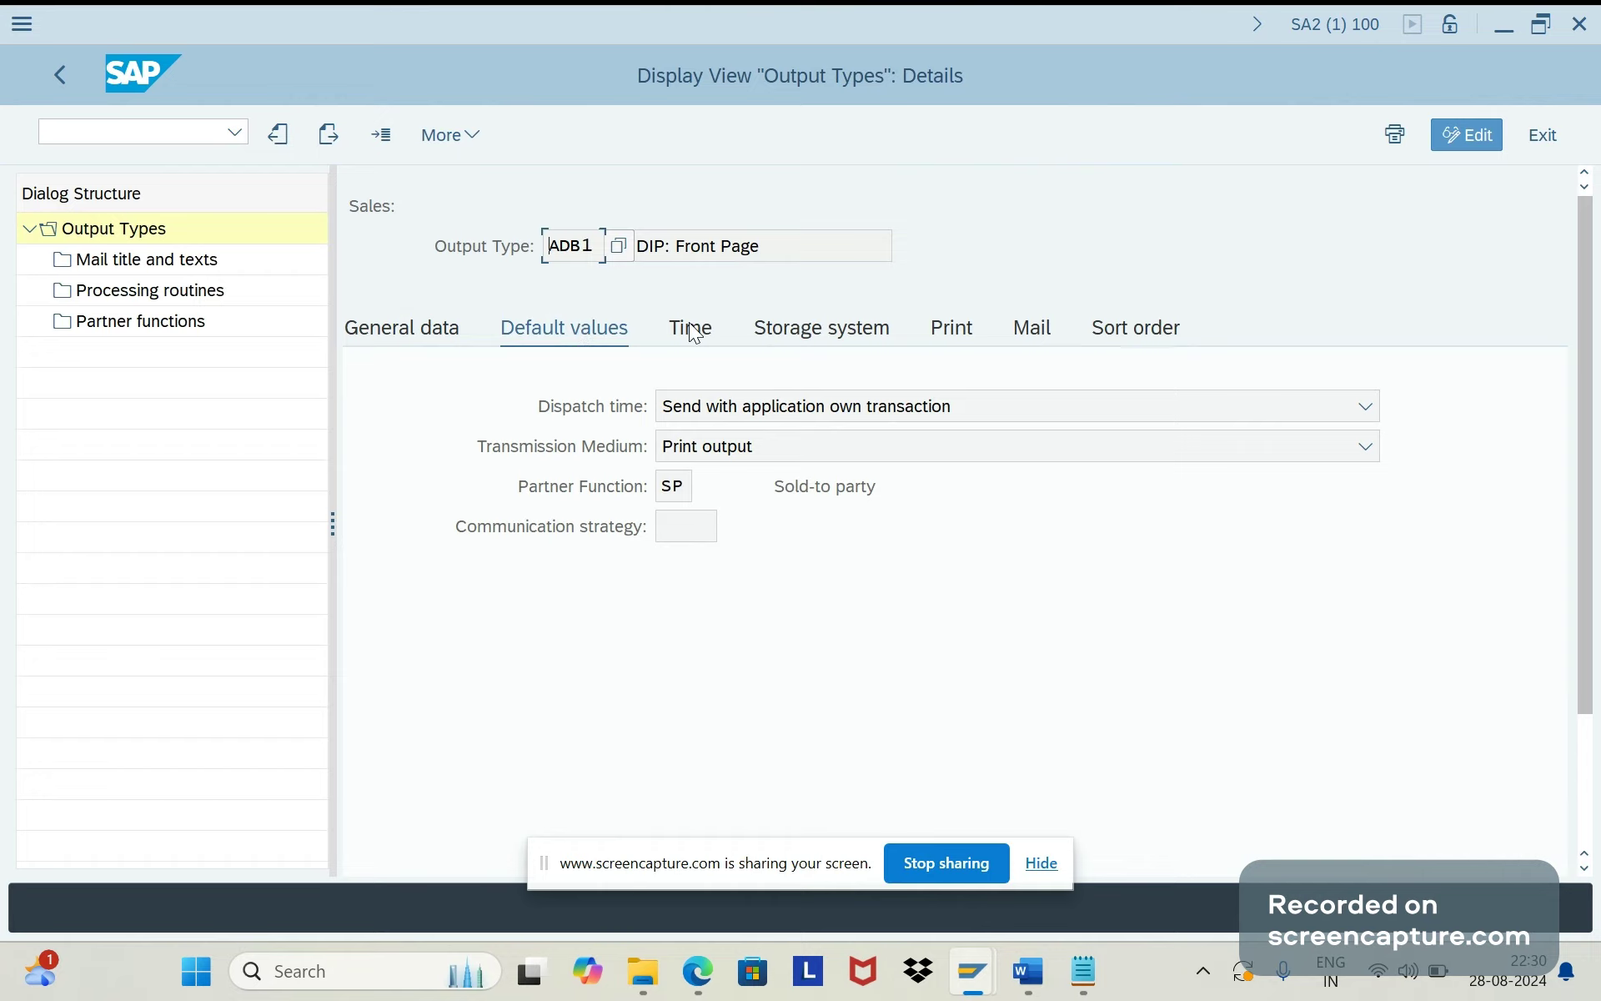
pyautogui.click(780, 343)
pyautogui.click(959, 341)
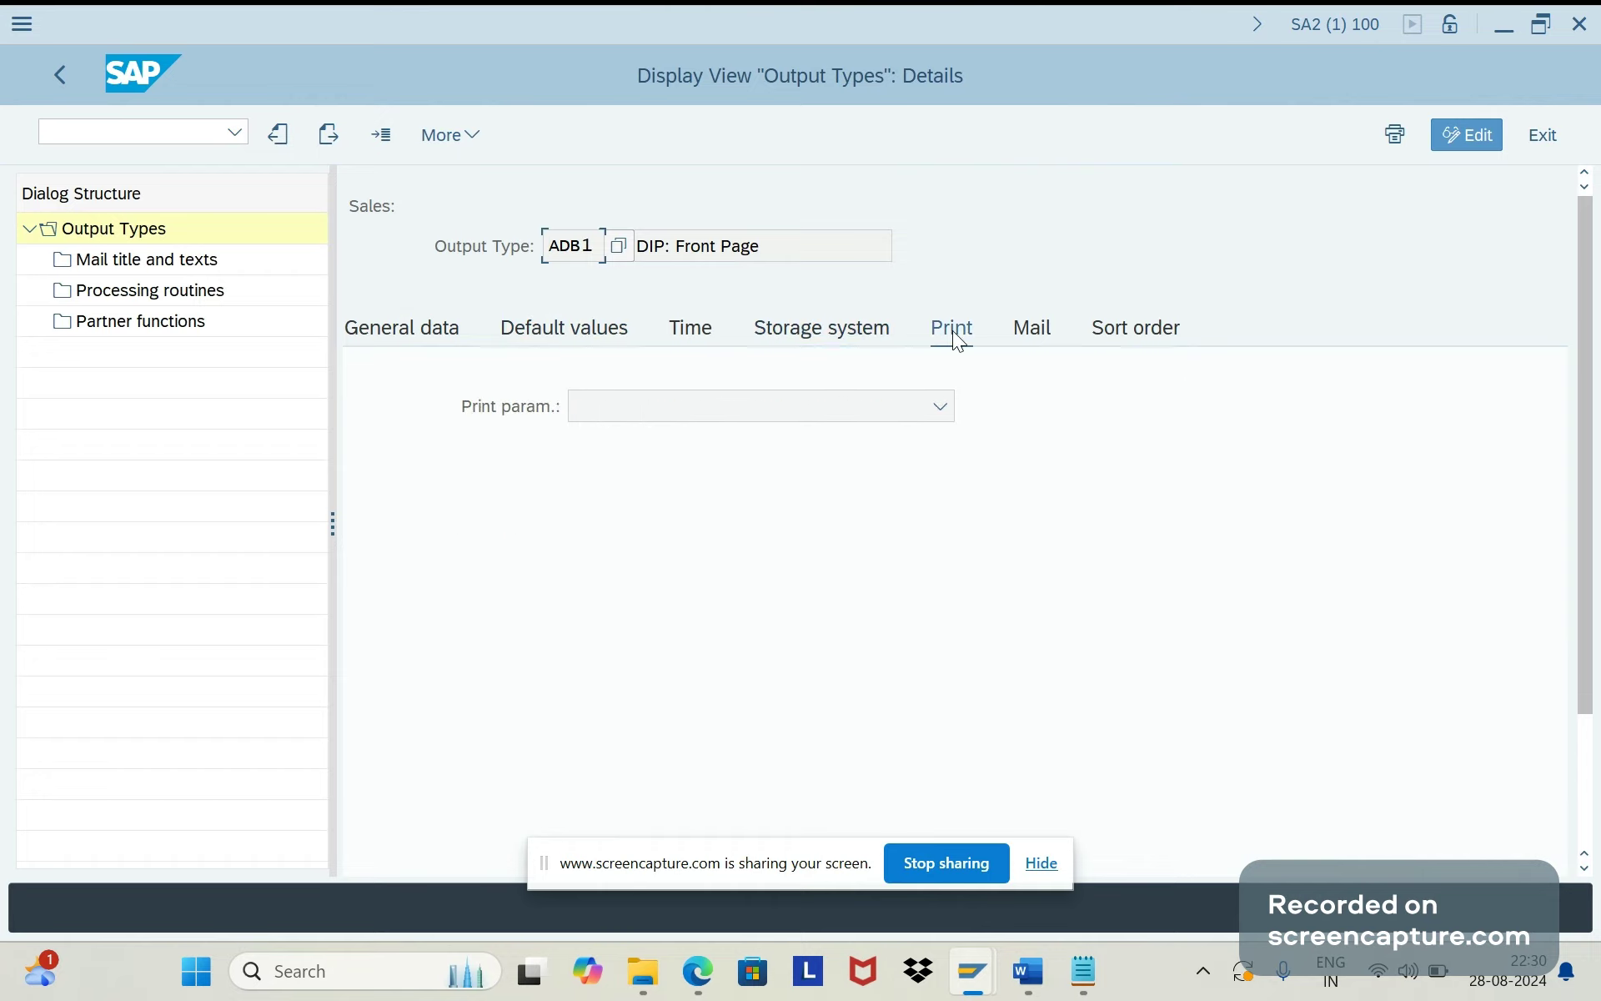
pyautogui.click(1041, 342)
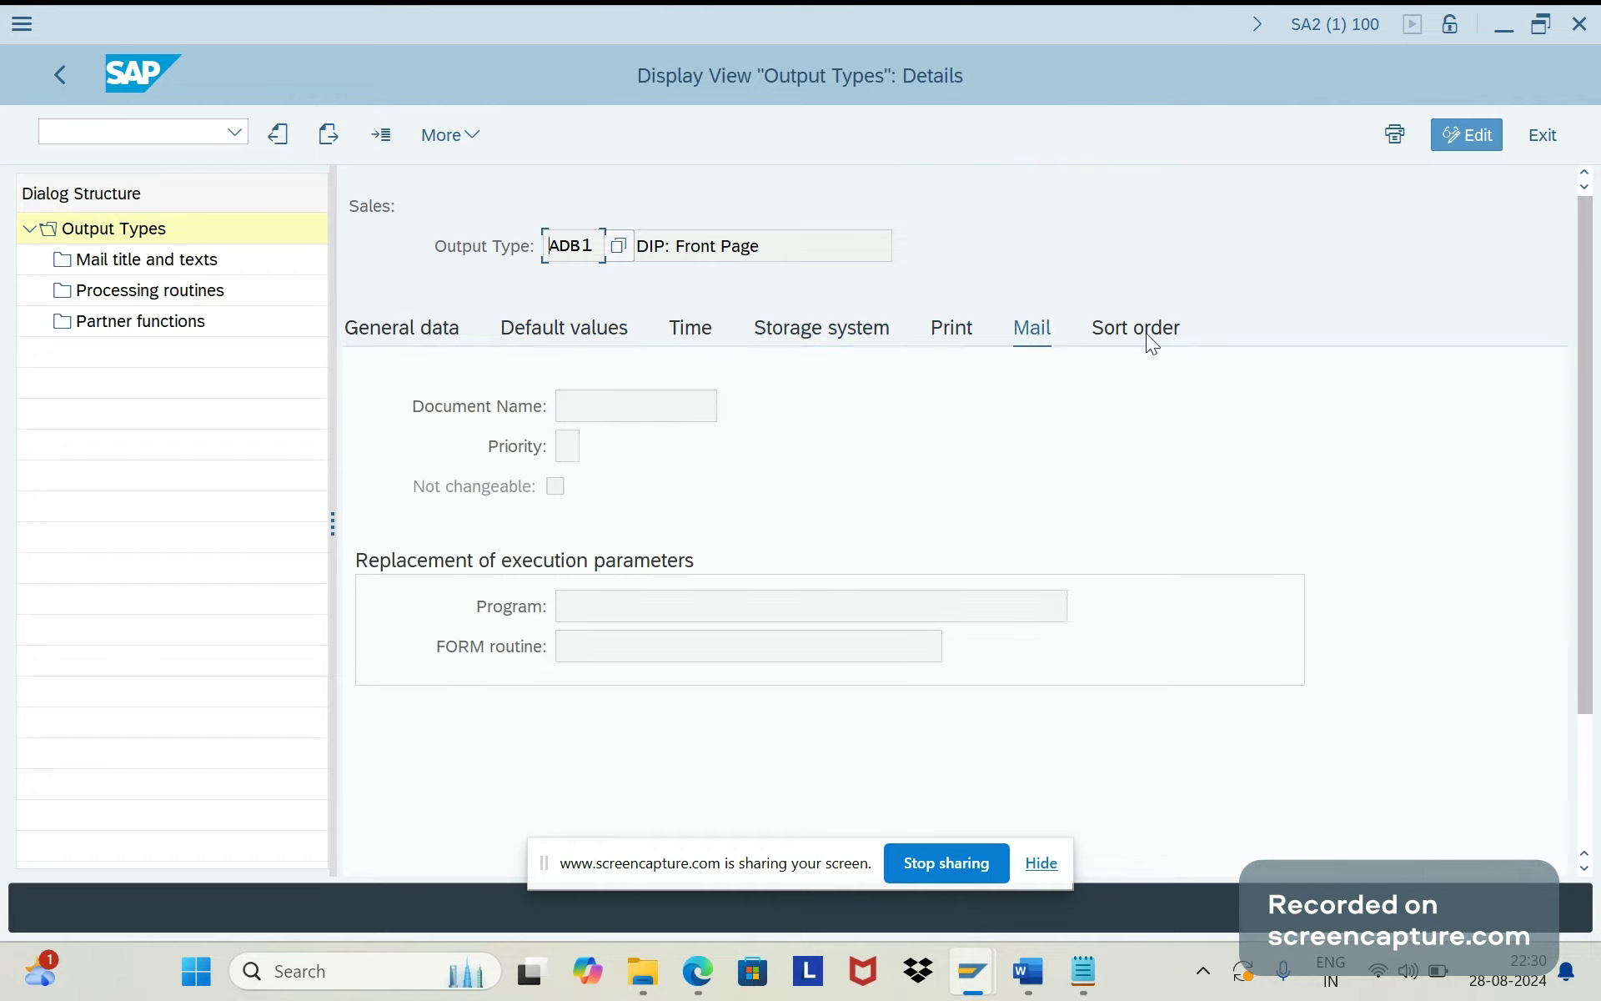
pyautogui.click(1153, 344)
pyautogui.click(1043, 340)
pyautogui.click(939, 337)
pyautogui.click(746, 343)
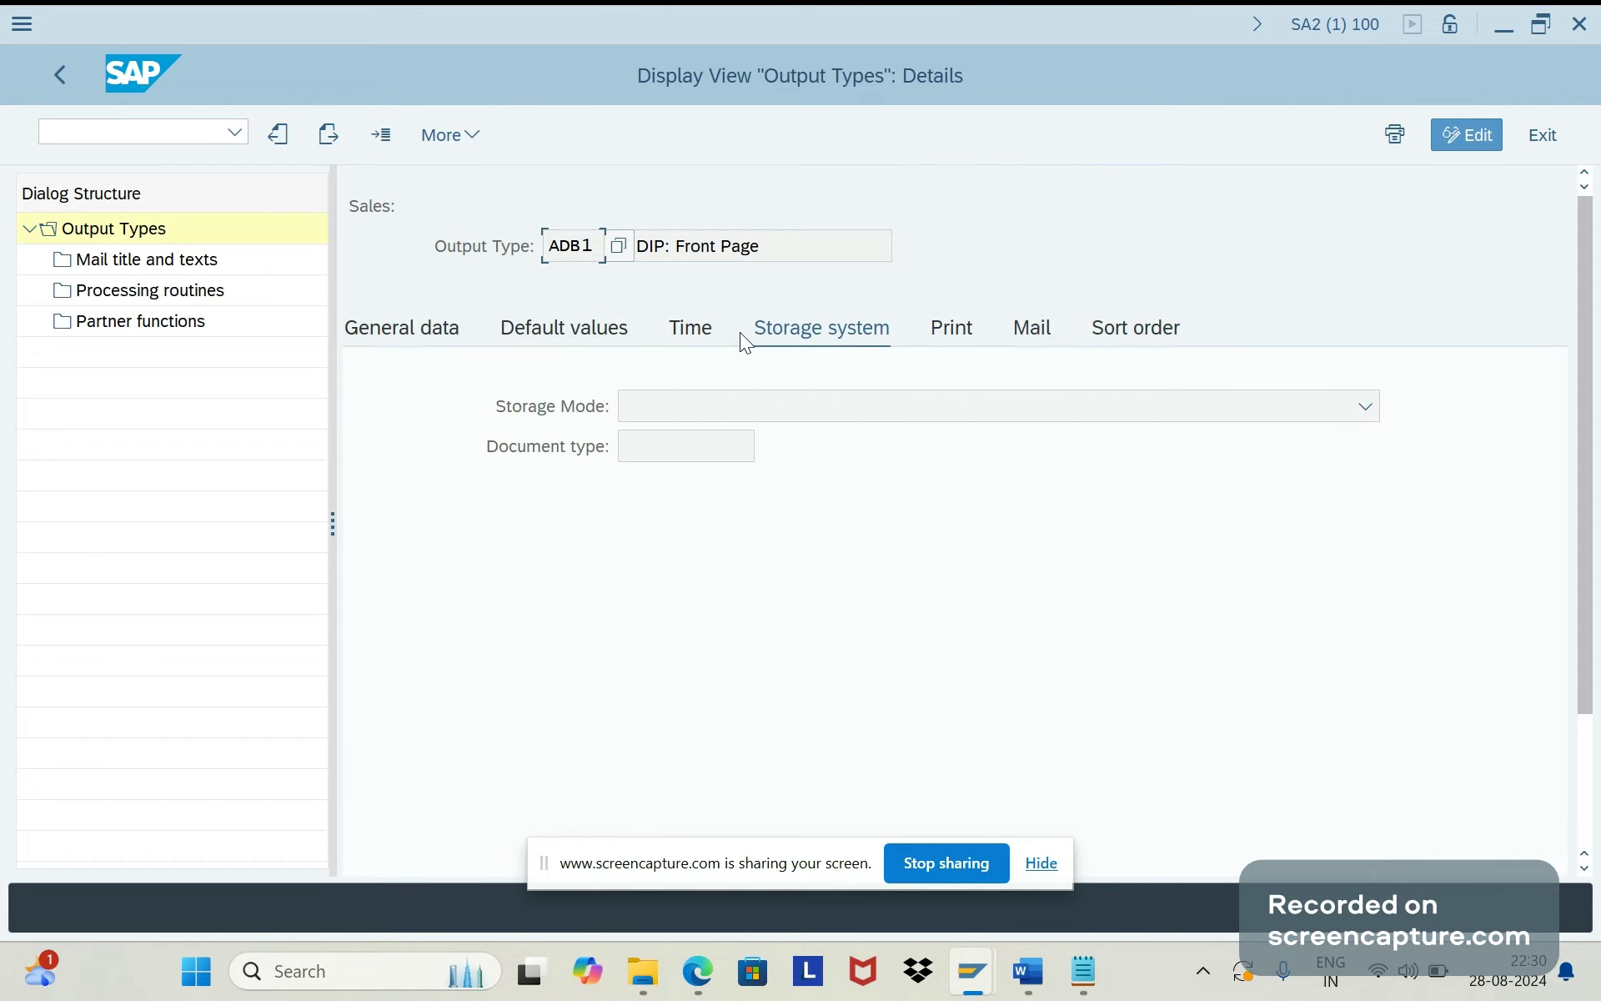
pyautogui.click(703, 342)
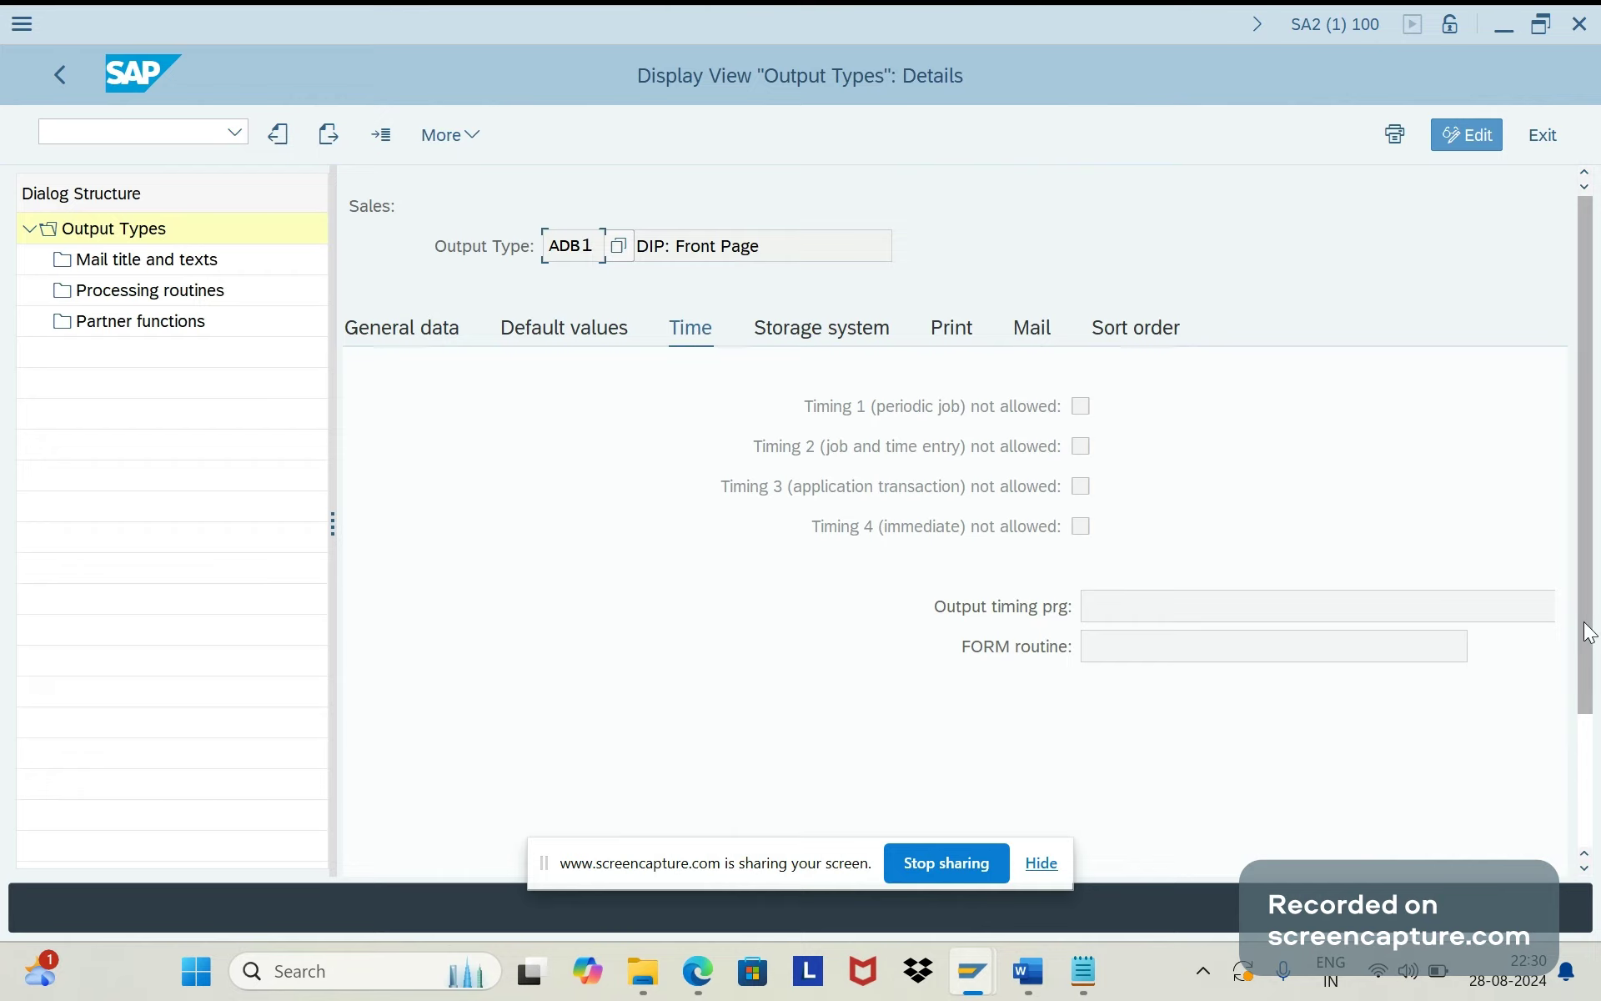
pyautogui.scroll(-3, 1589, 632)
pyautogui.click(596, 183)
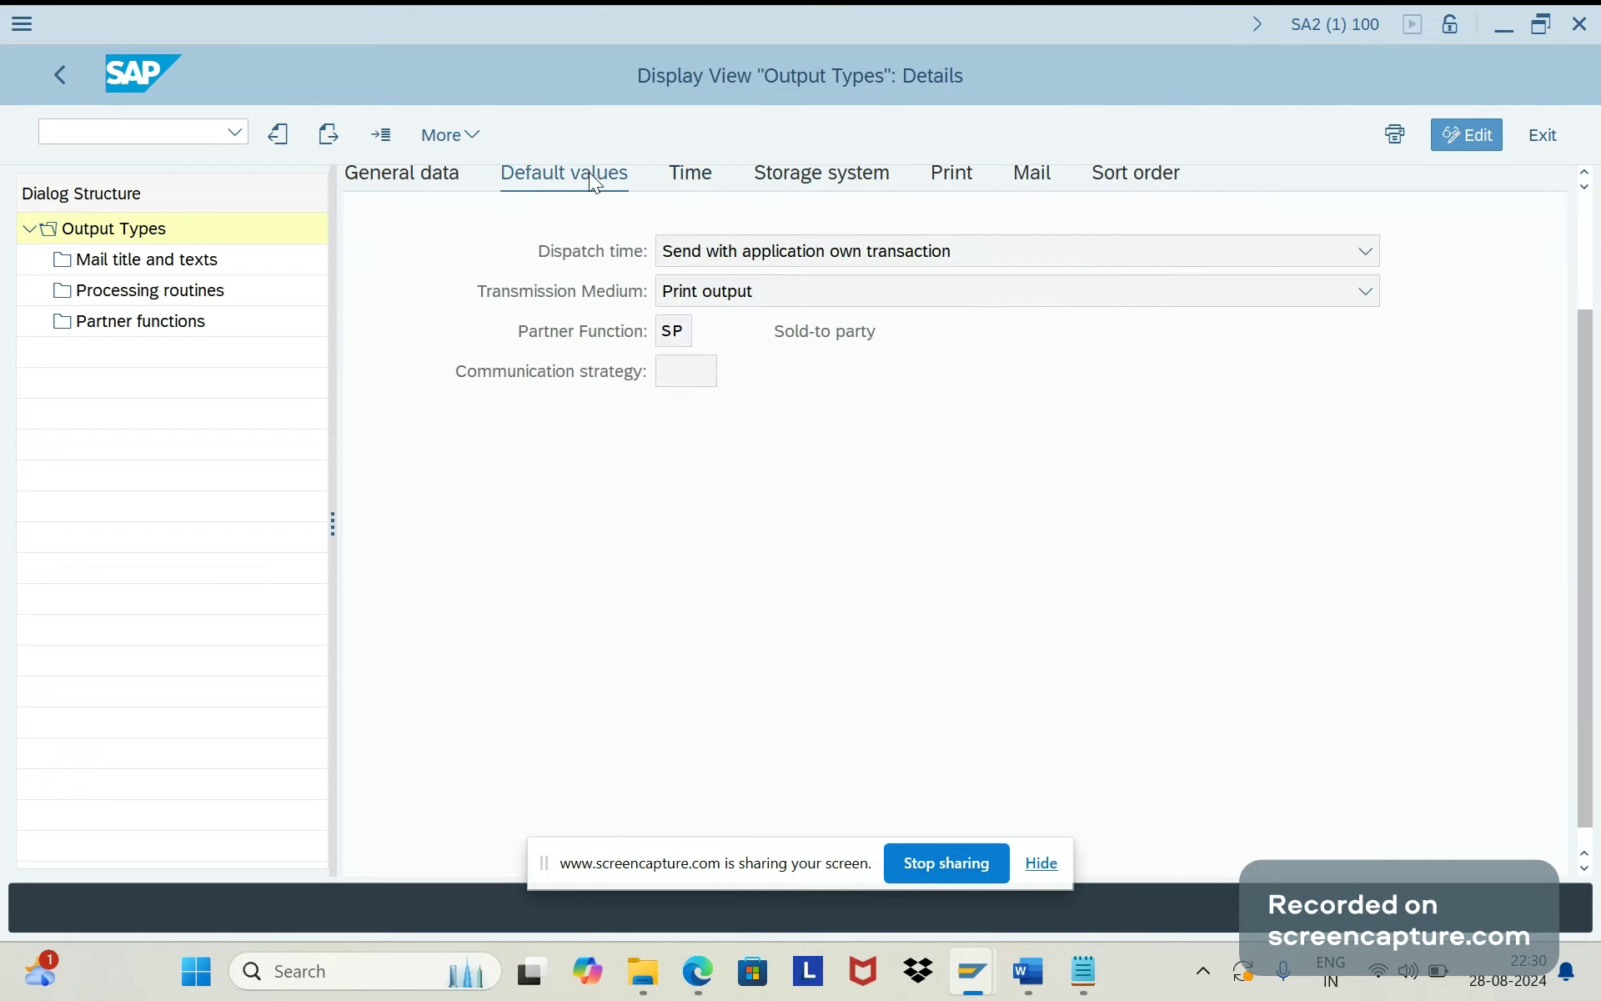
# Open transaction VV11 for sales output condition records and start fast entry for output type AN00 (Quotation)
pyautogui.click(449, 181)
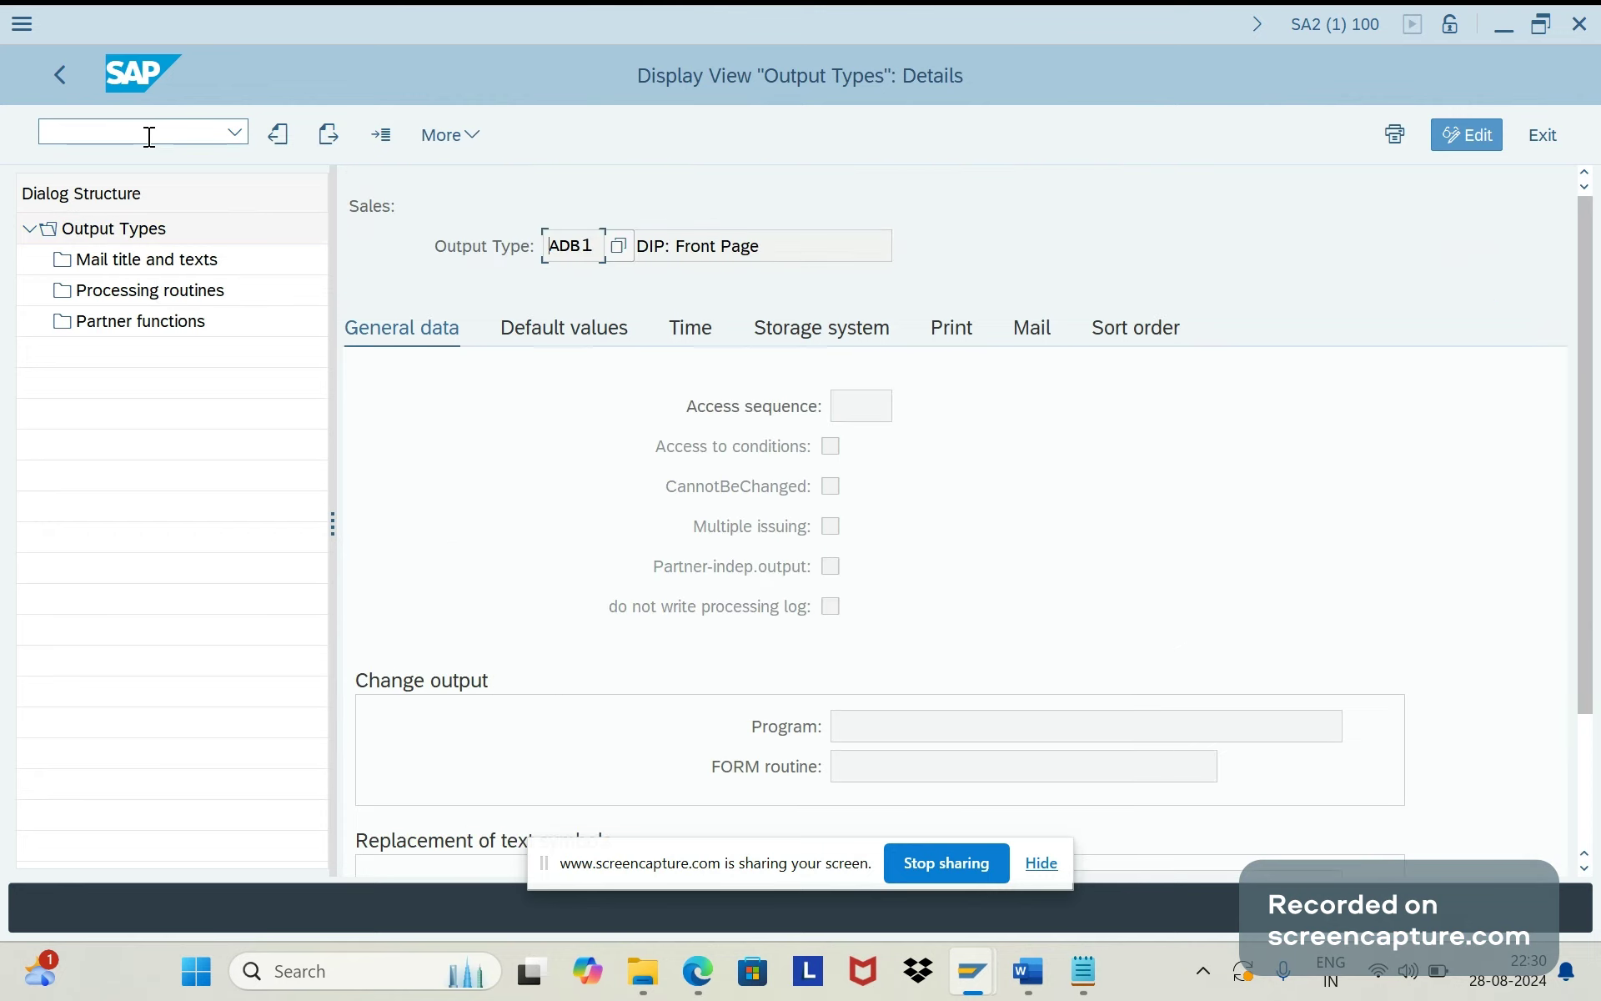
pyautogui.click(150, 137)
pyautogui.write('/nvv11')
pyautogui.press('Return')
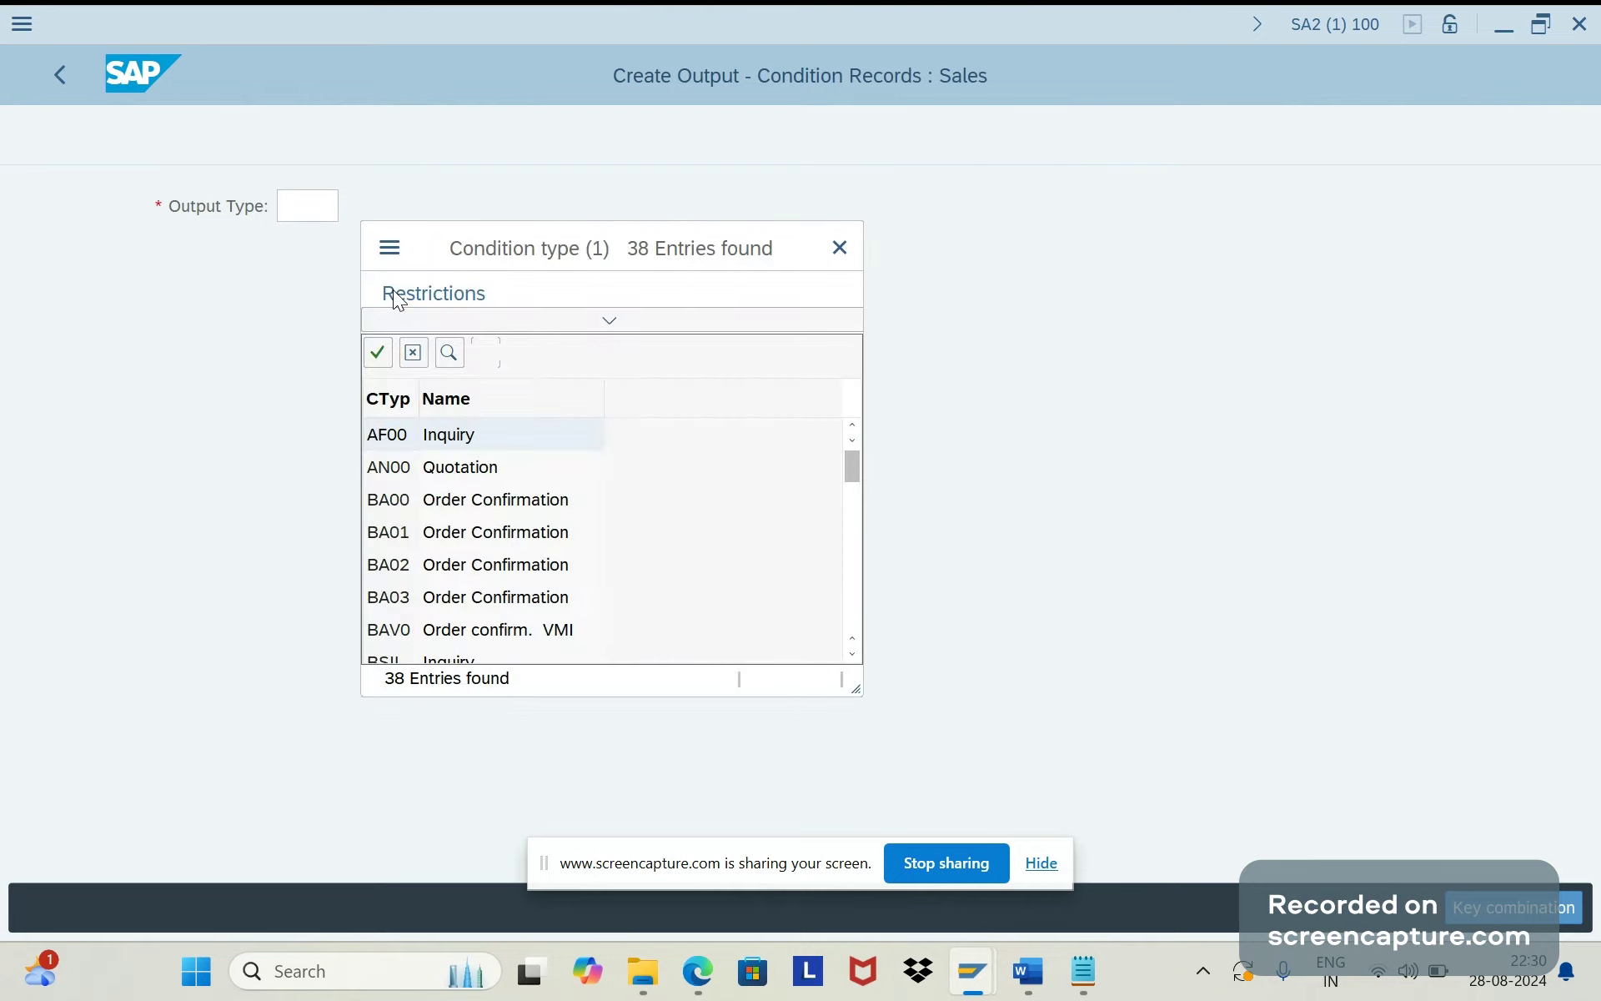
pyautogui.doubleClick(405, 473)
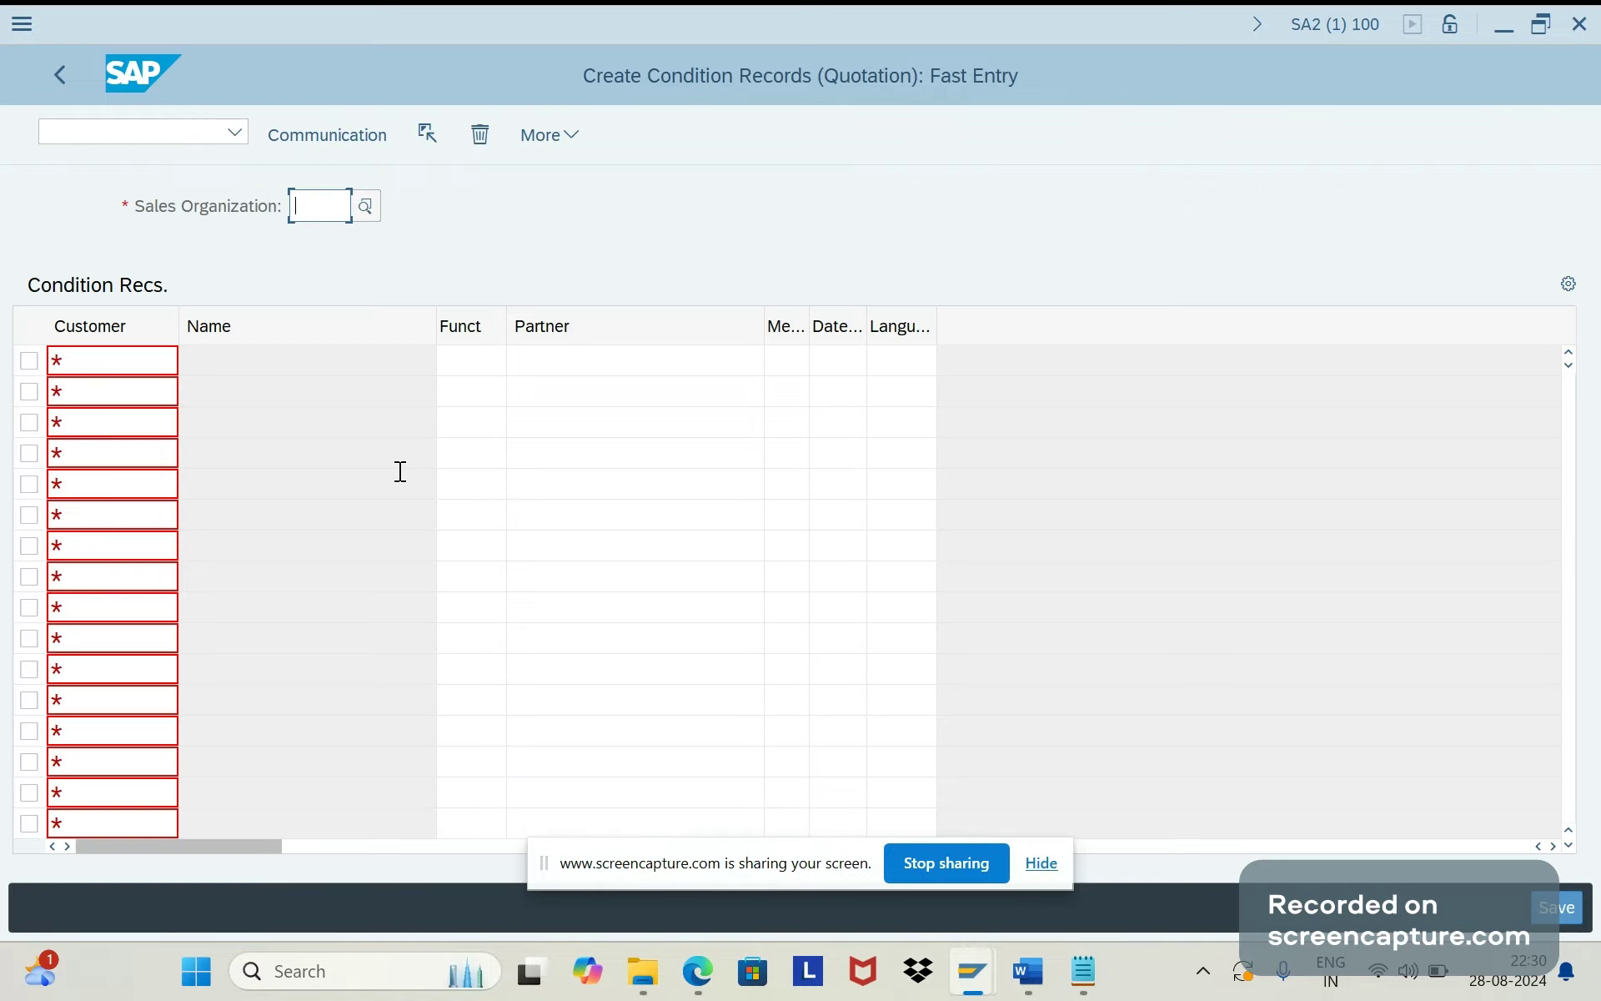
# View the customer search criteria for the first quotation condition record and close the search without choosing a customer
pyautogui.click(103, 364)
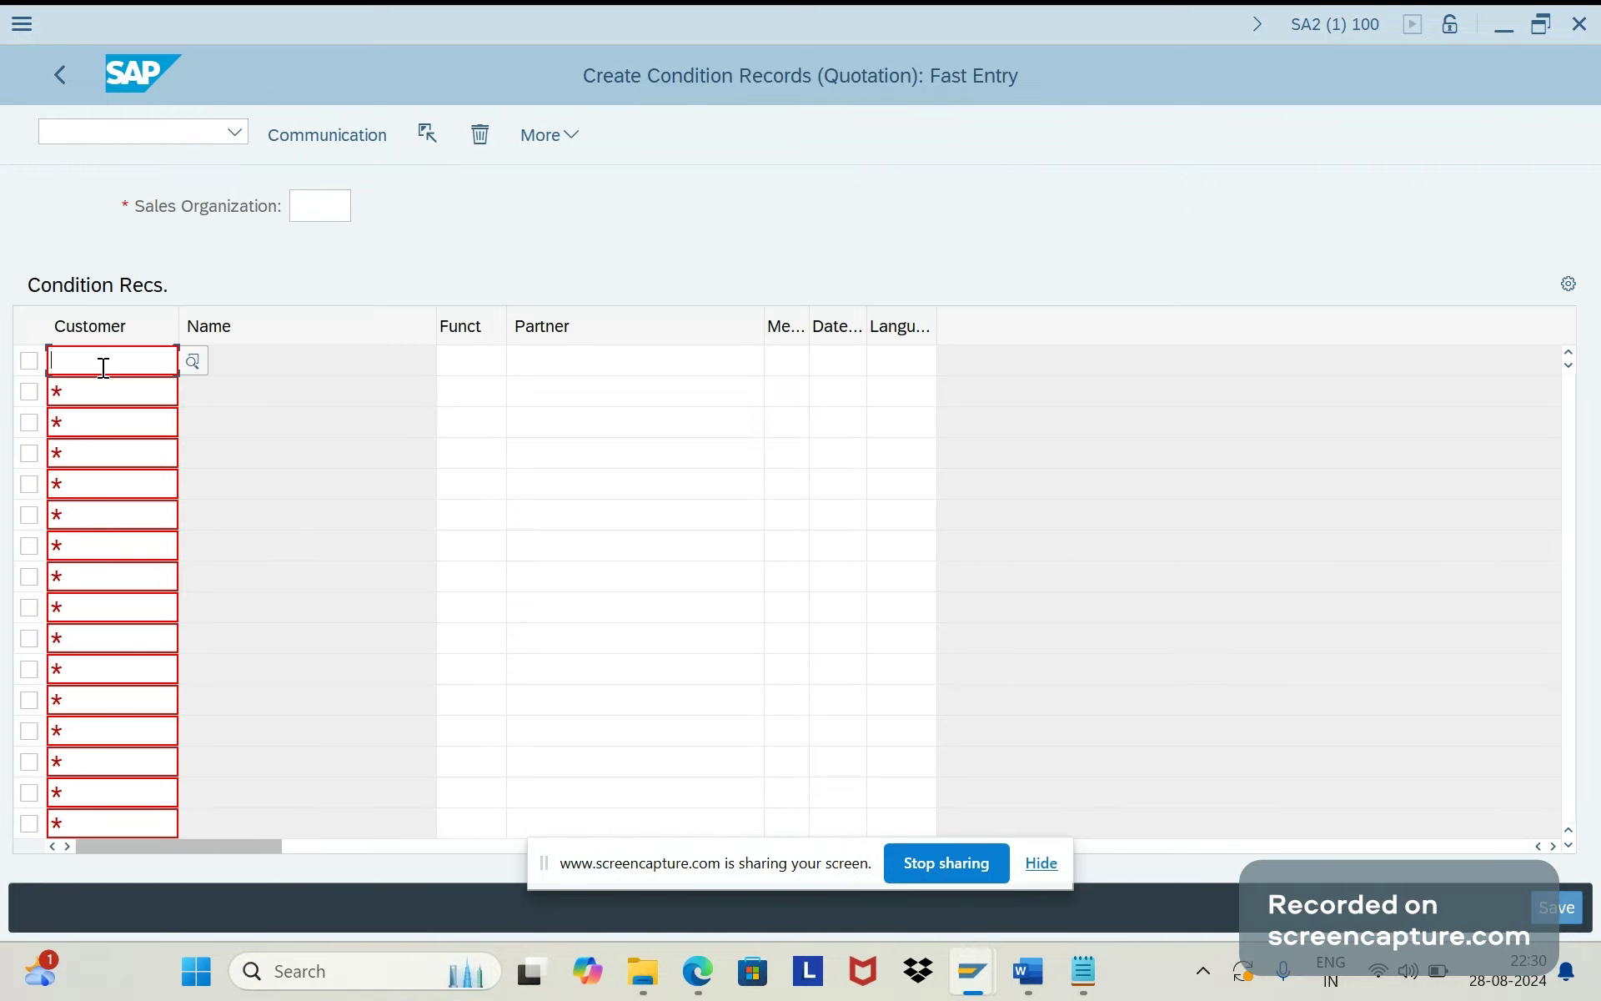
pyautogui.click(195, 362)
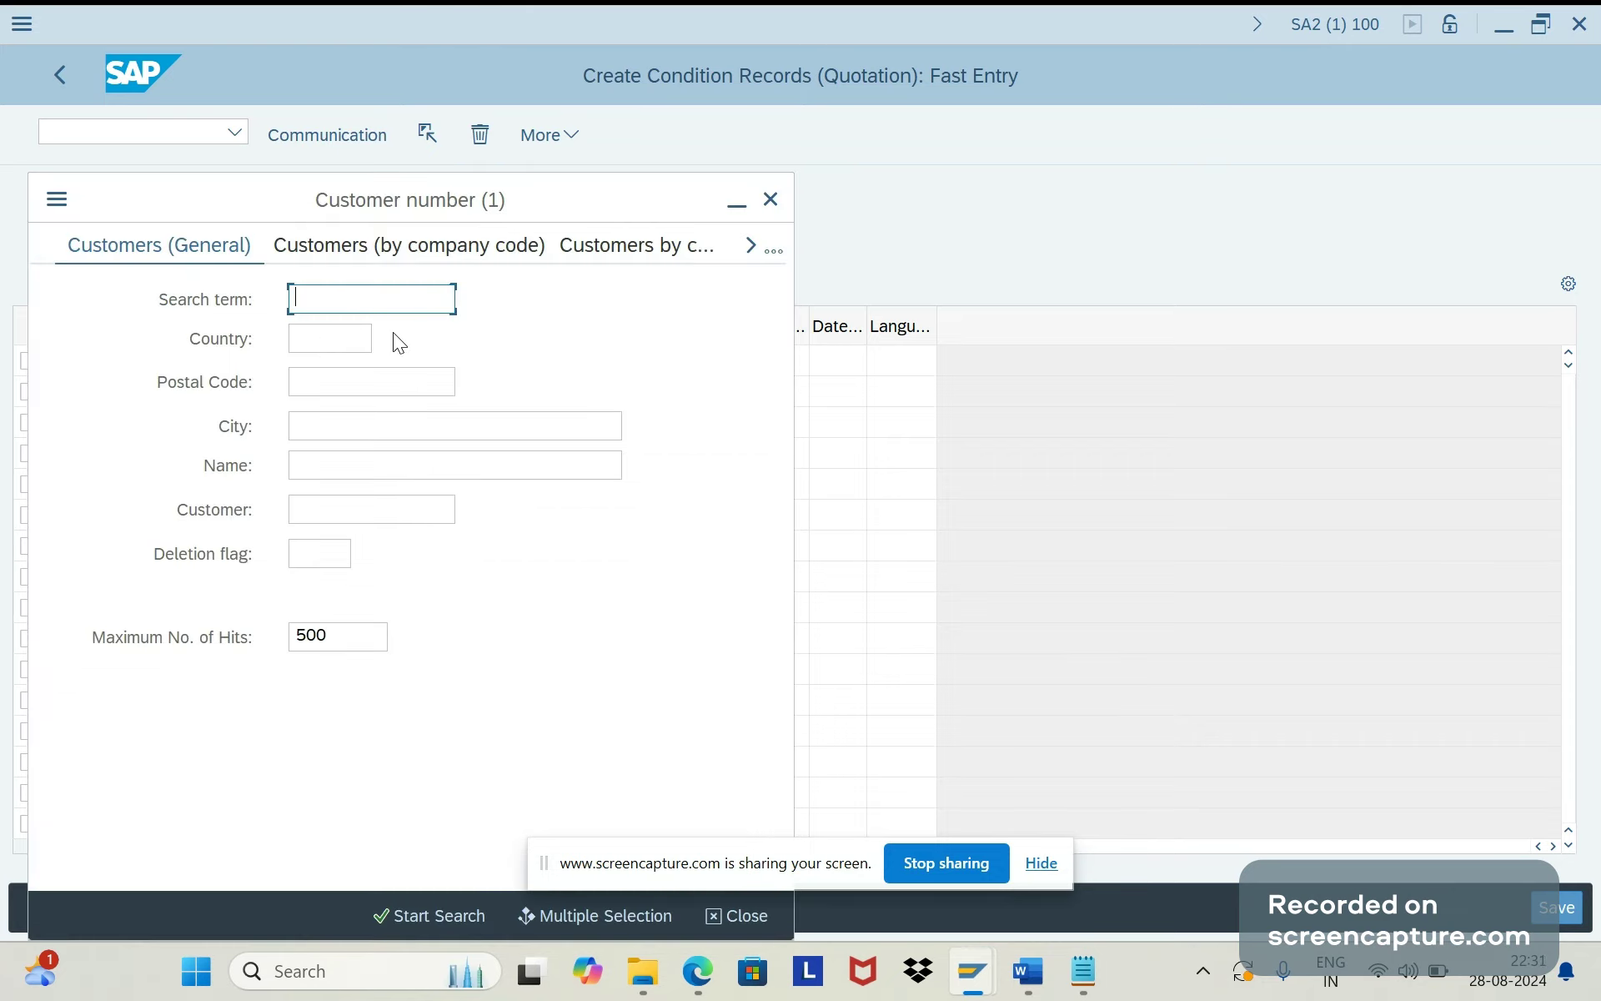
pyautogui.click(770, 199)
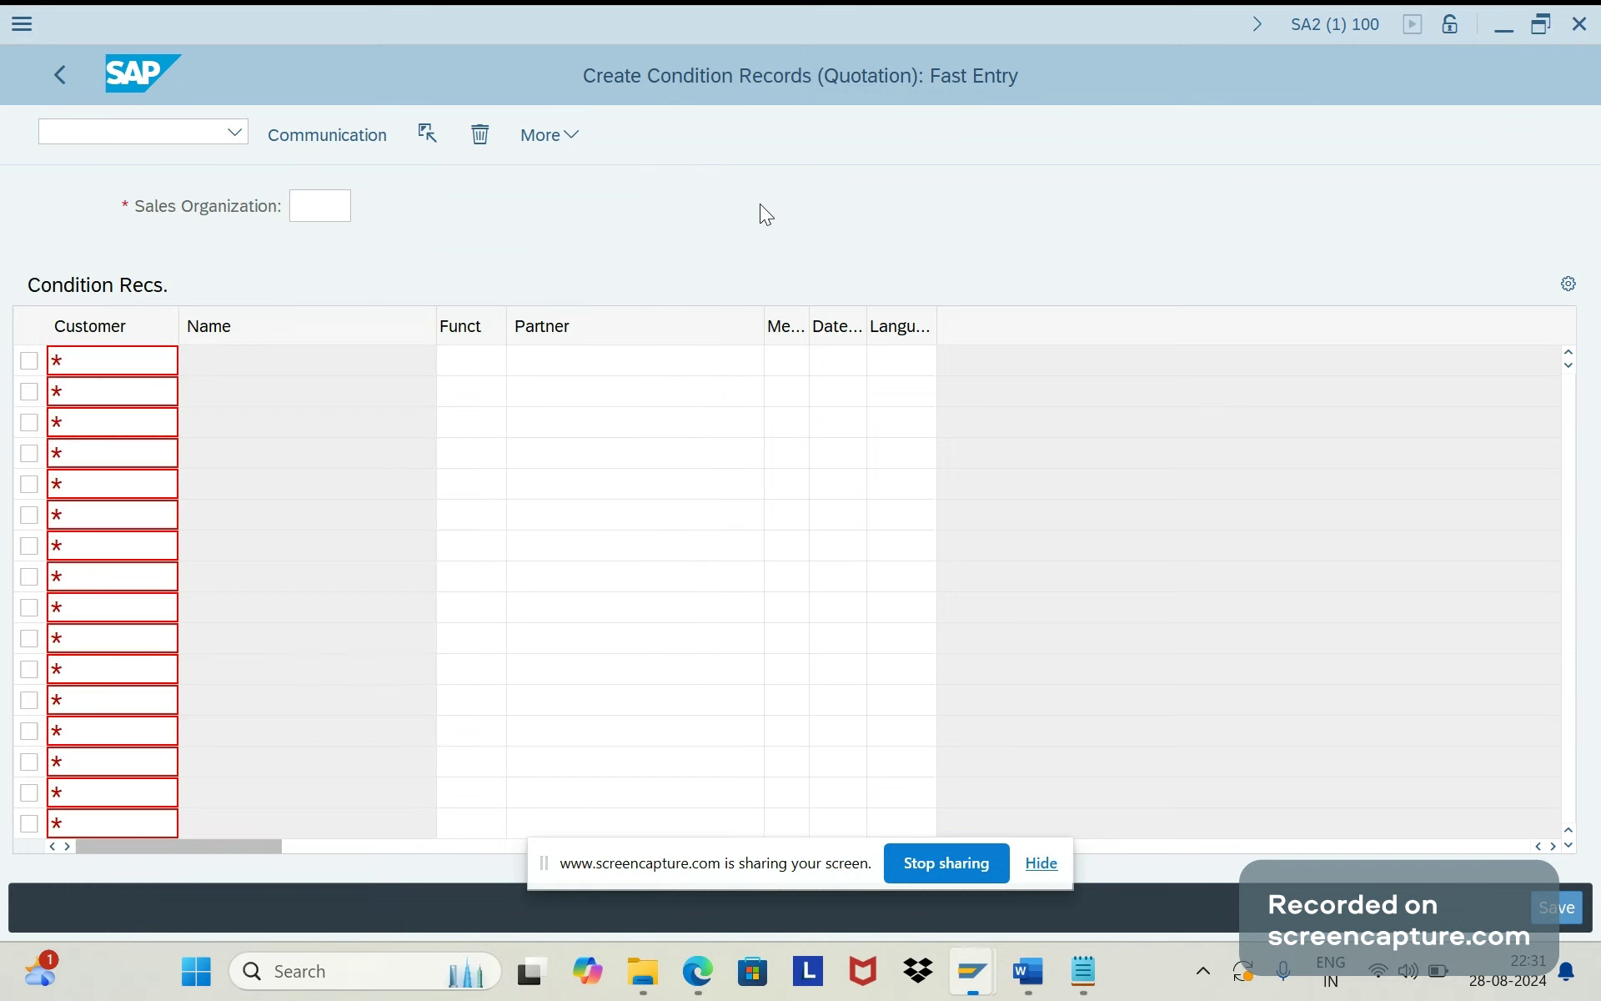
# Open the General Table Display transaction SE16N in place of the condition record entry
pyautogui.click(213, 126)
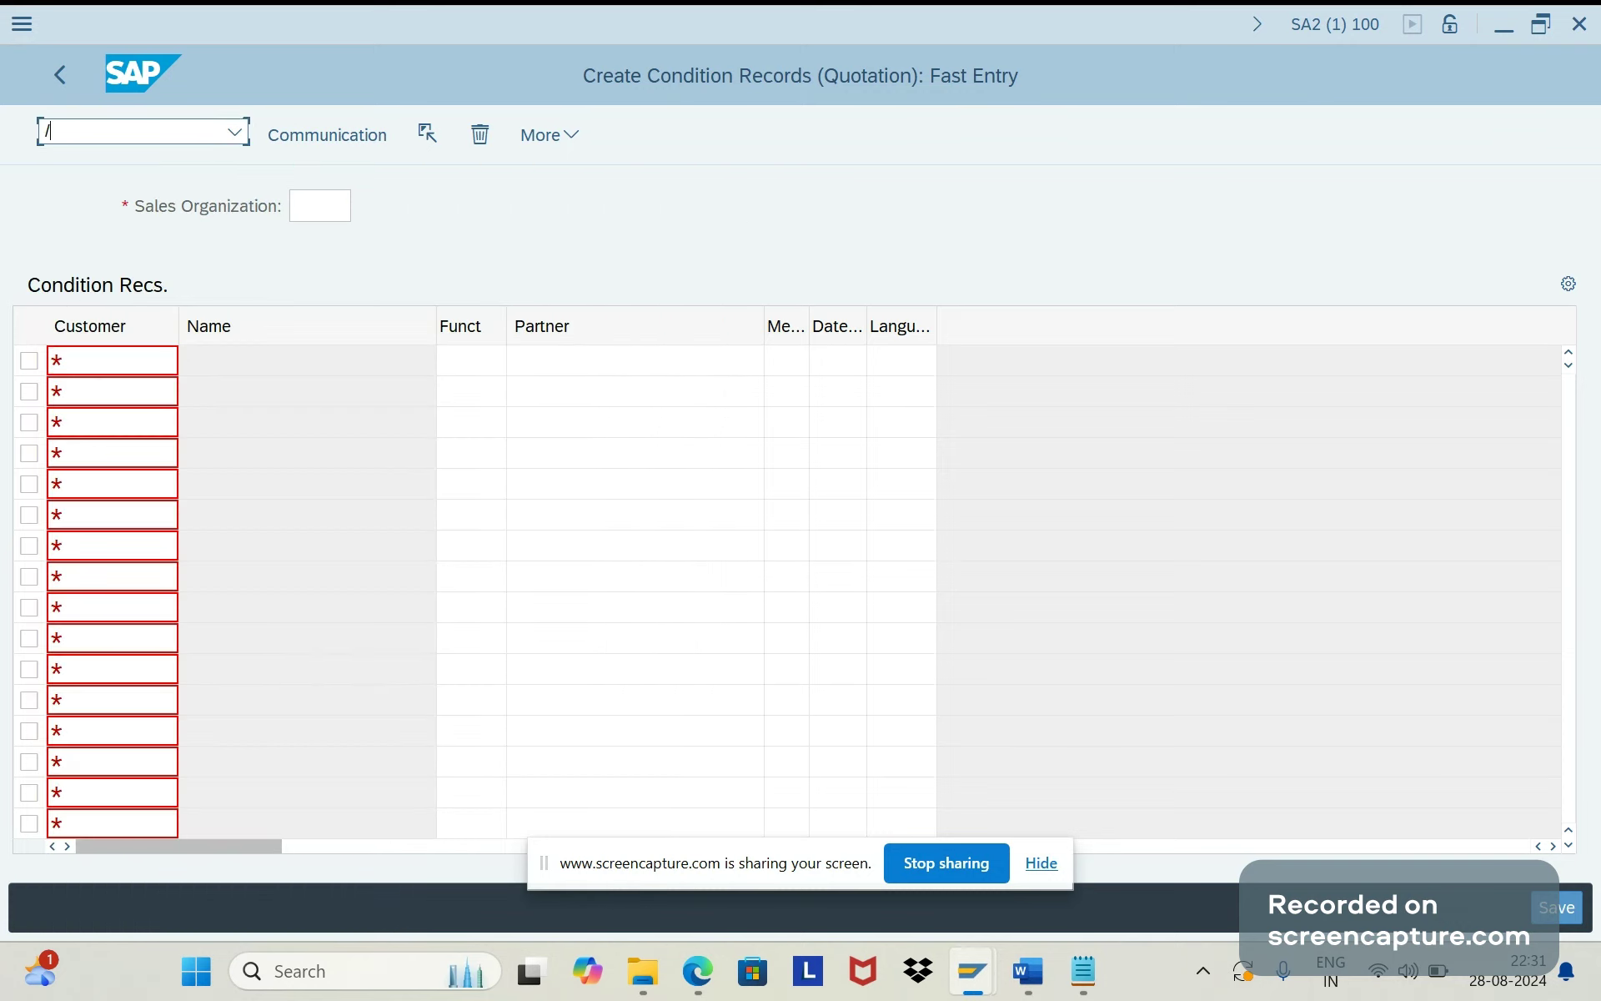
pyautogui.write('/nsee1')
pyautogui.press('BackSpace')
pyautogui.press('BackSpace')
pyautogui.write('16n')
pyautogui.press('Return')
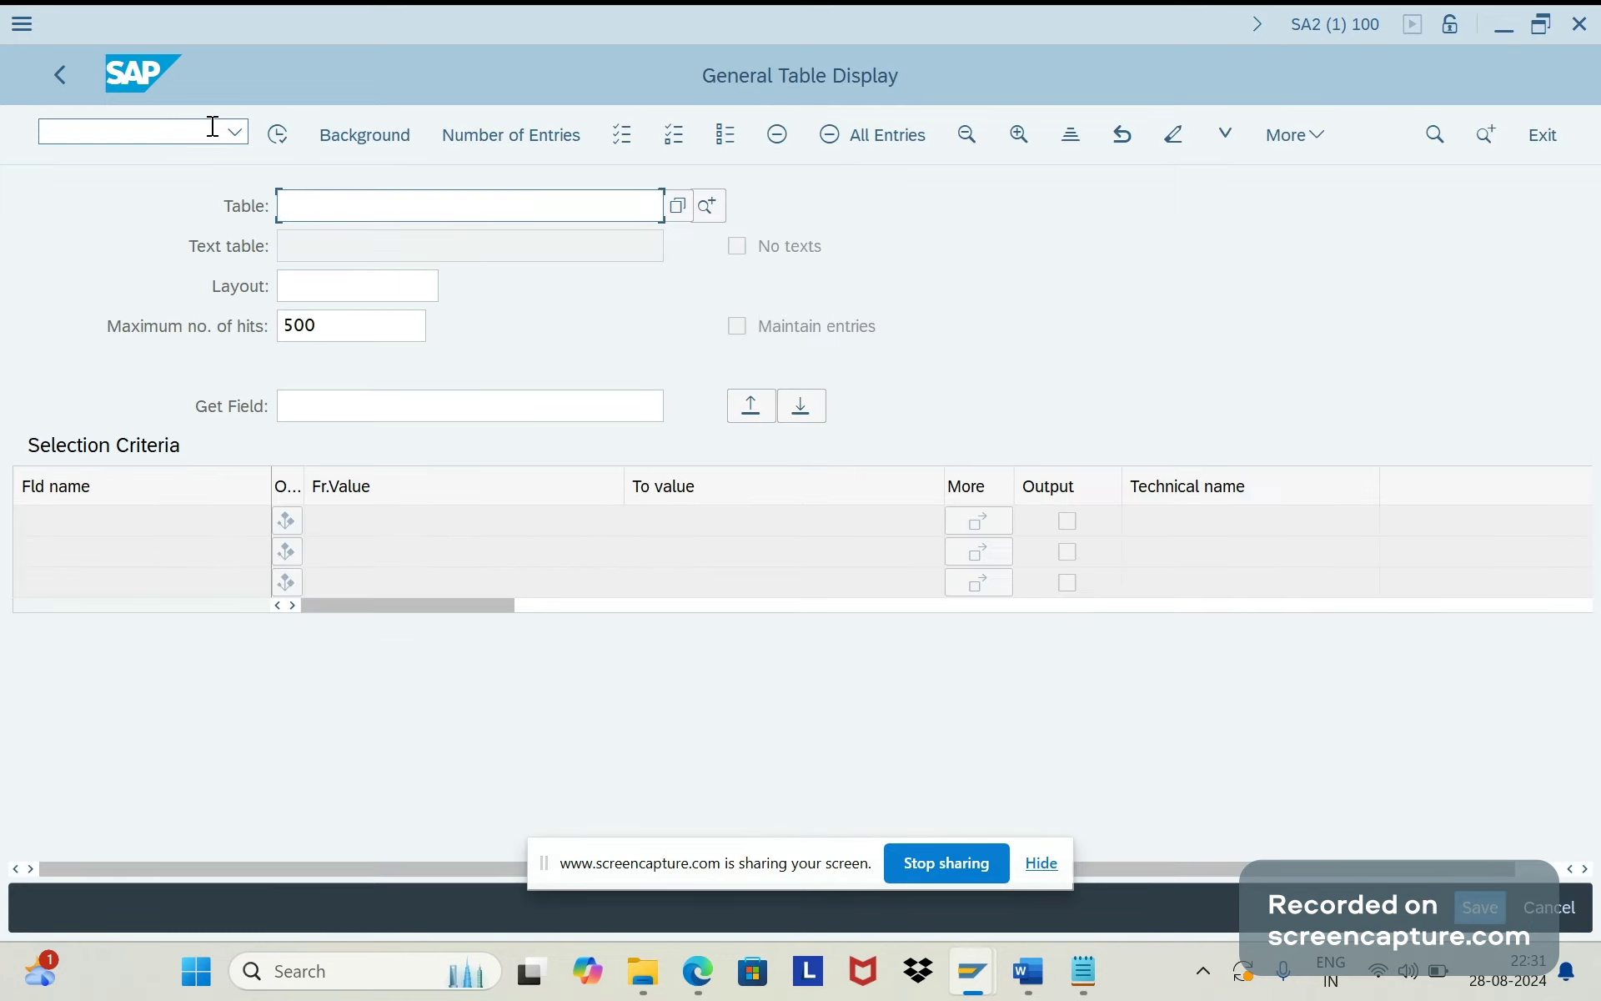
# Display the entries of table NAST and examine the processing date, user, status and output device columns
pyautogui.write('nast')
pyautogui.press('Return')
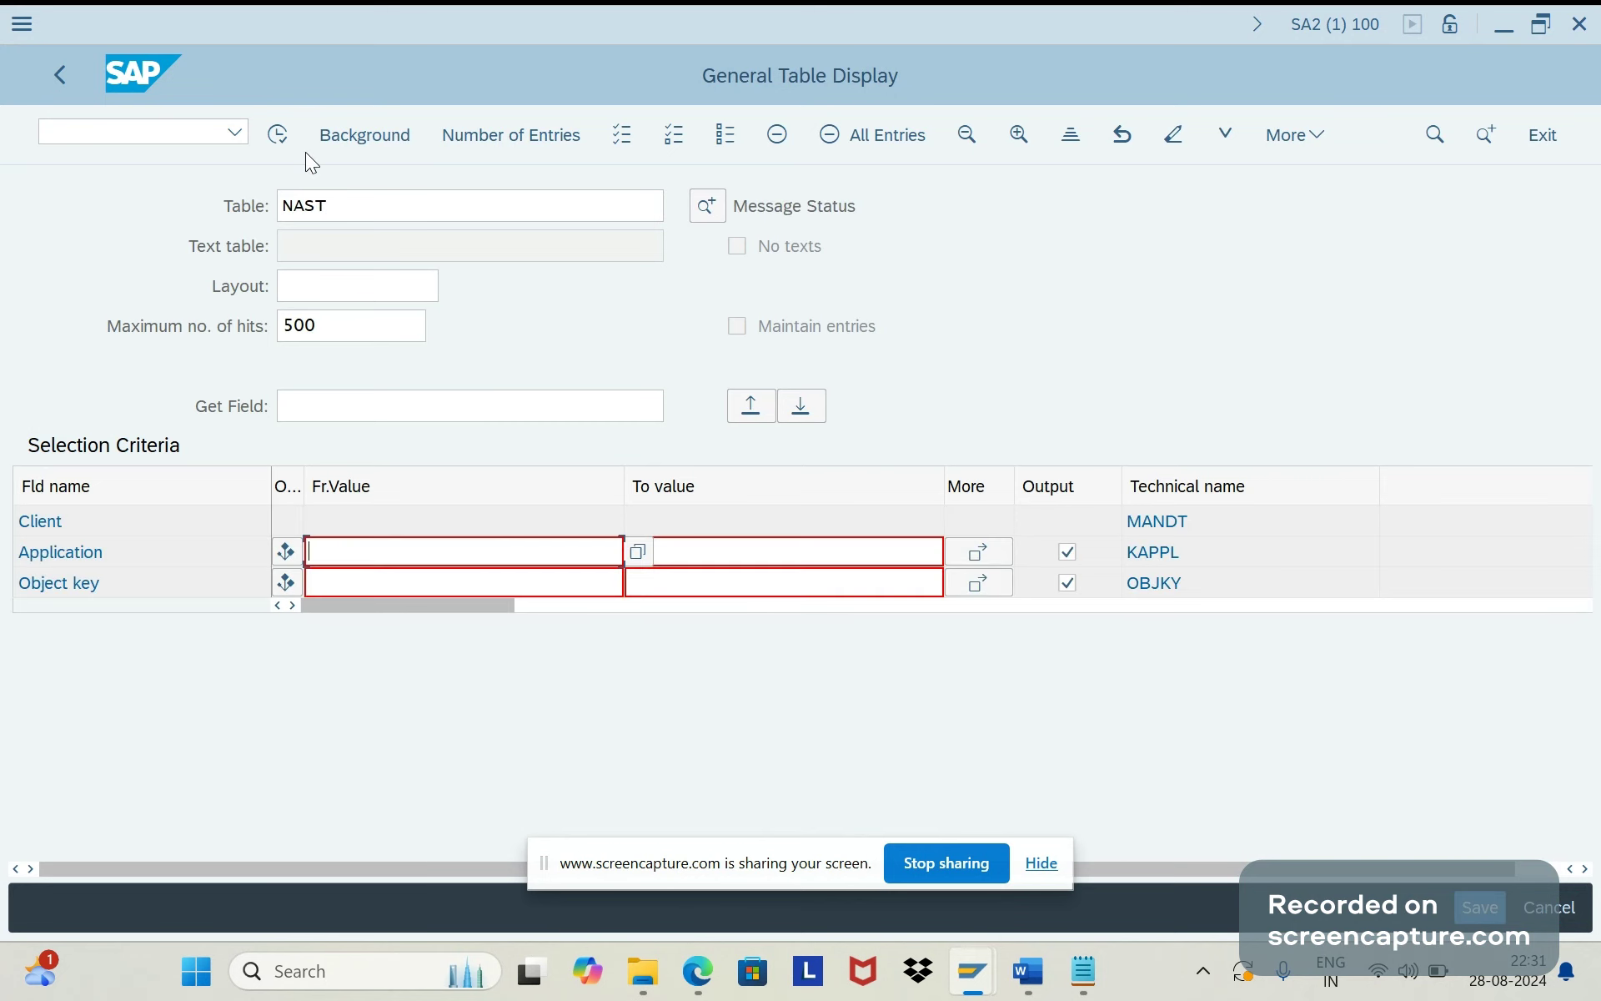
pyautogui.click(281, 142)
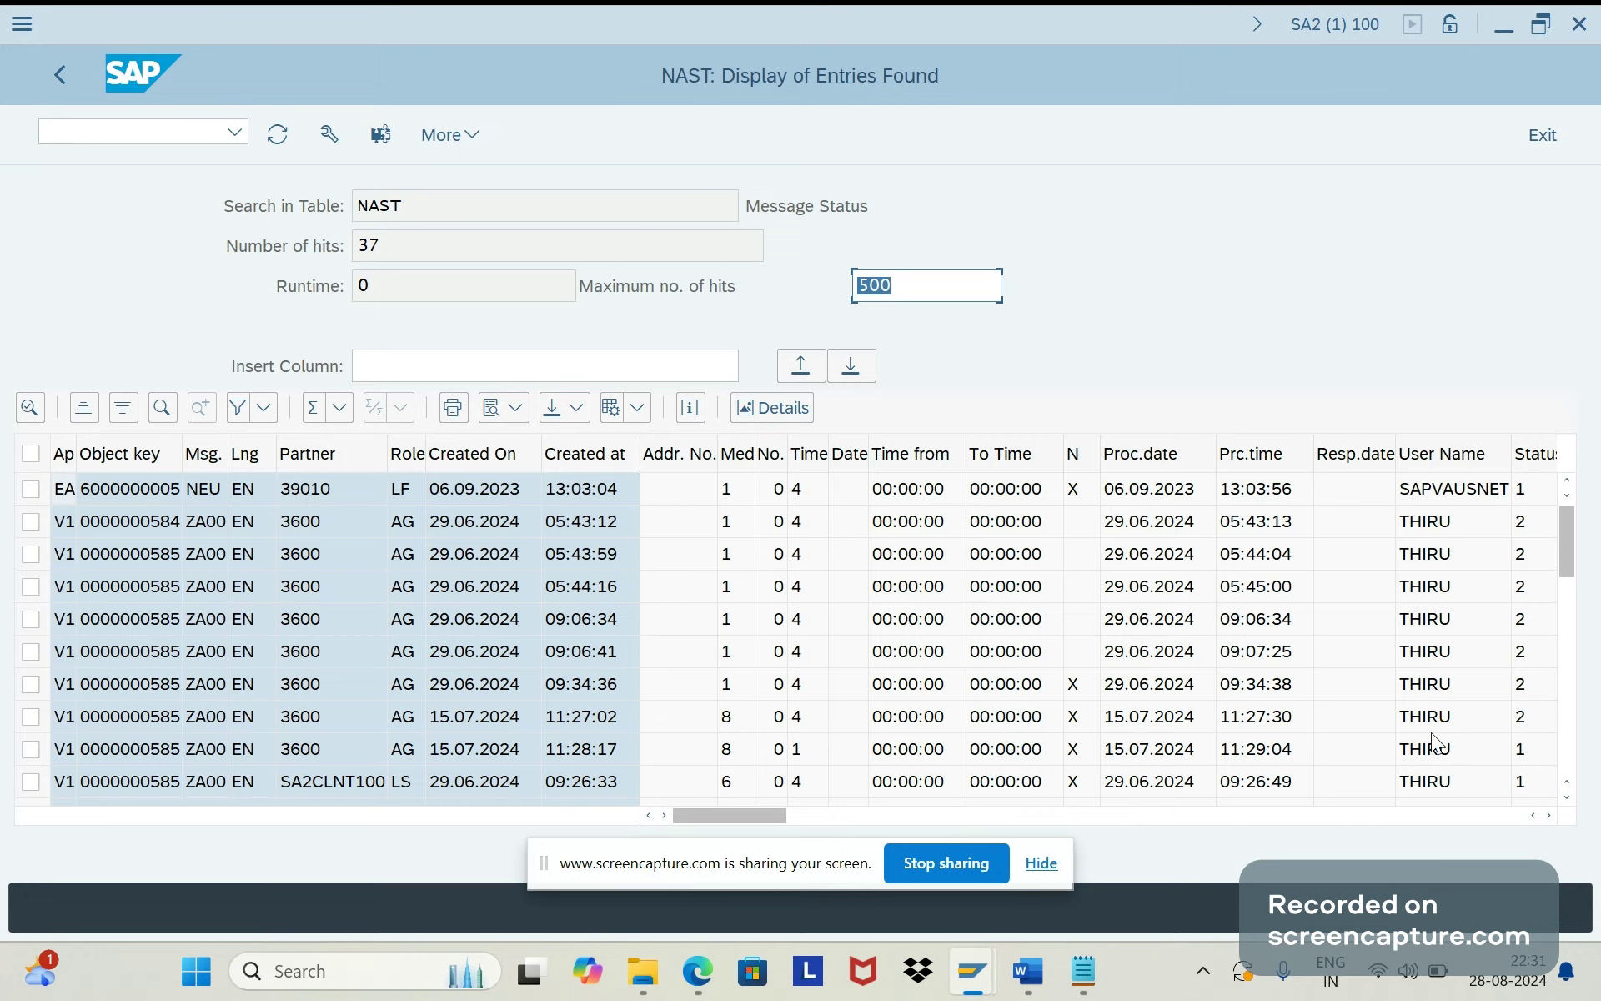
pyautogui.click(1546, 811)
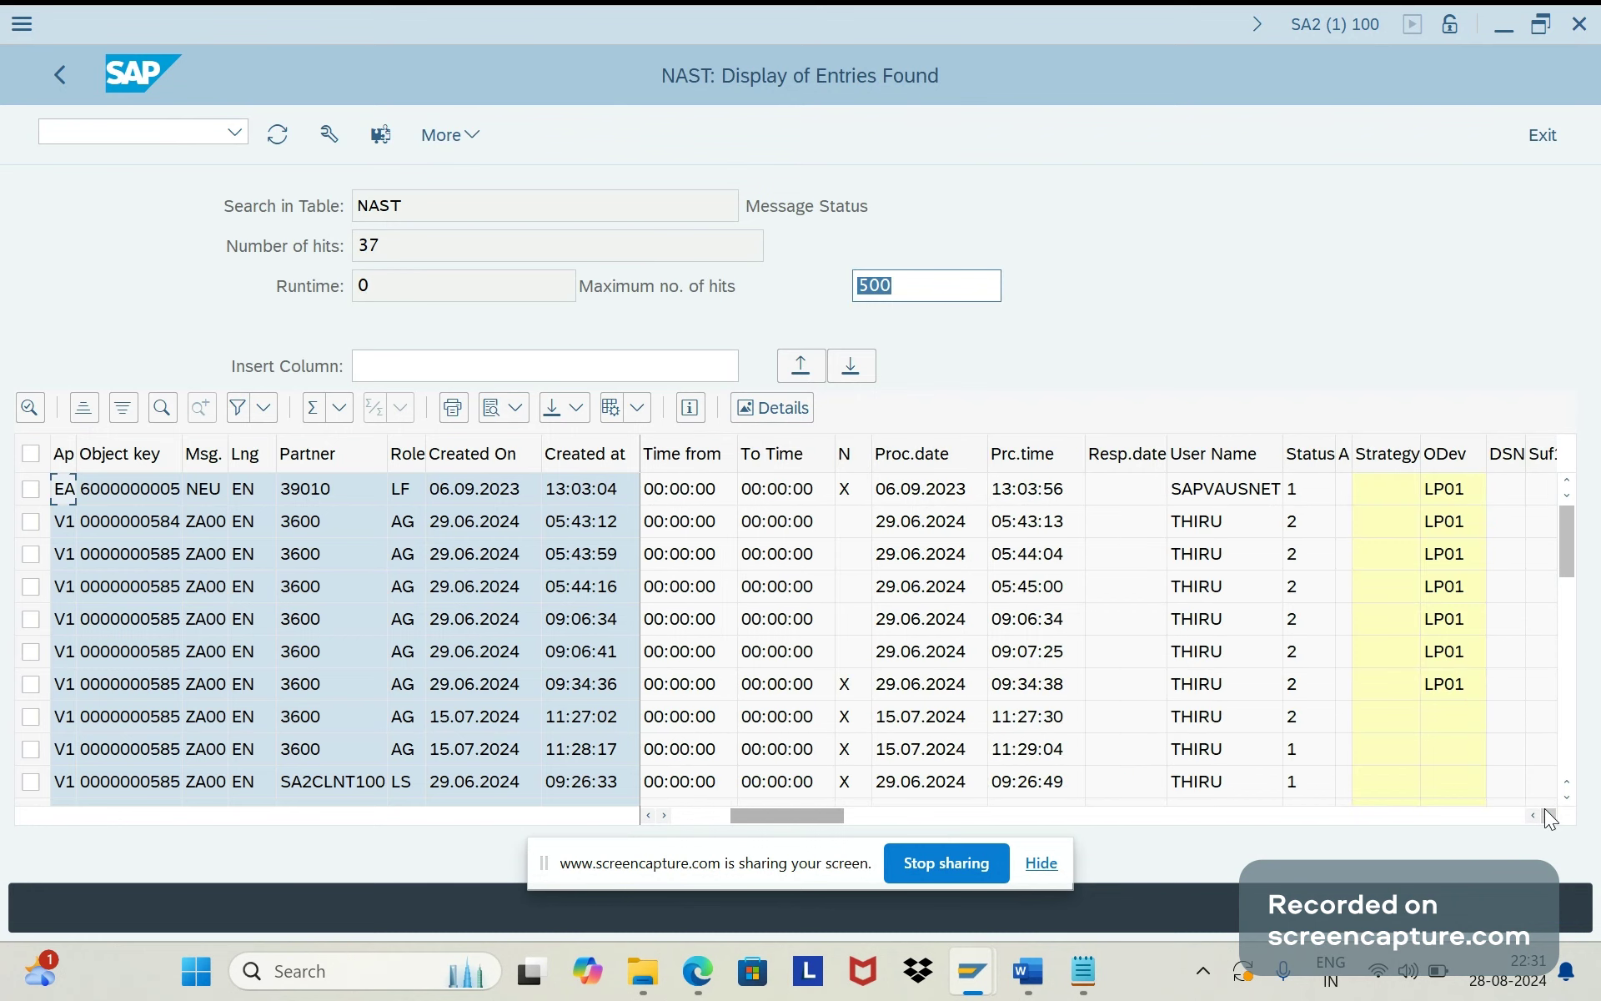
pyautogui.click(1546, 811)
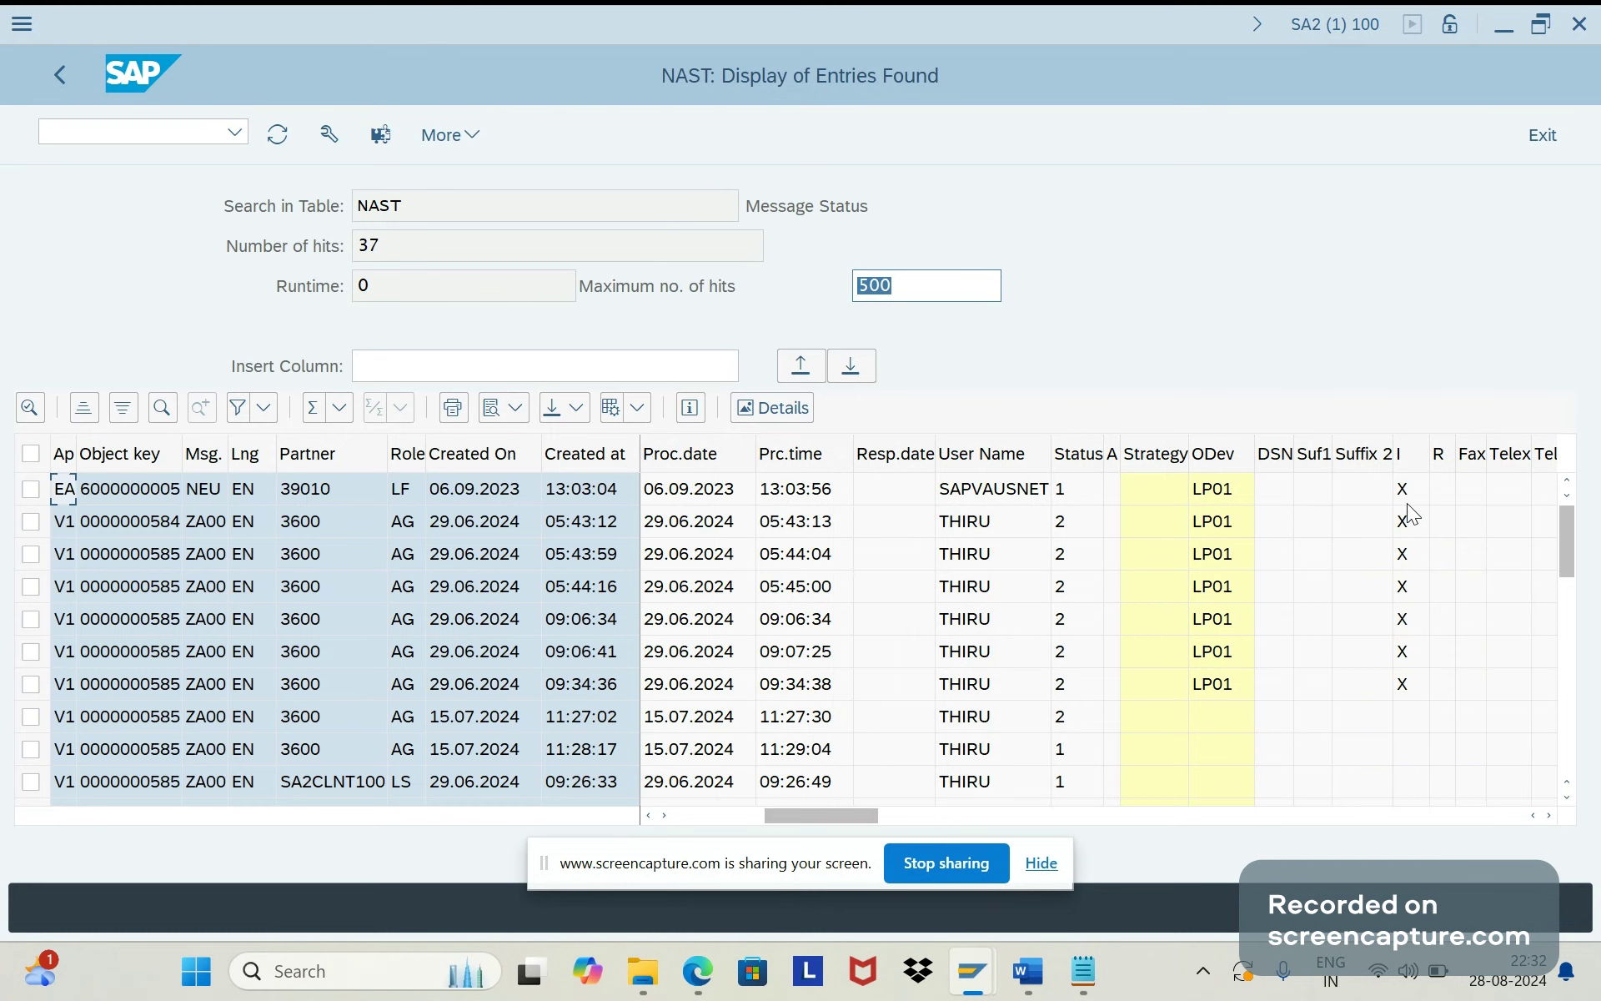
# Switch to Document1 in Word, add "KPRO should be maintained - its all about physical location definition" as a bullet, and start a sub-bullet
pyautogui.moveTo(1029, 972)
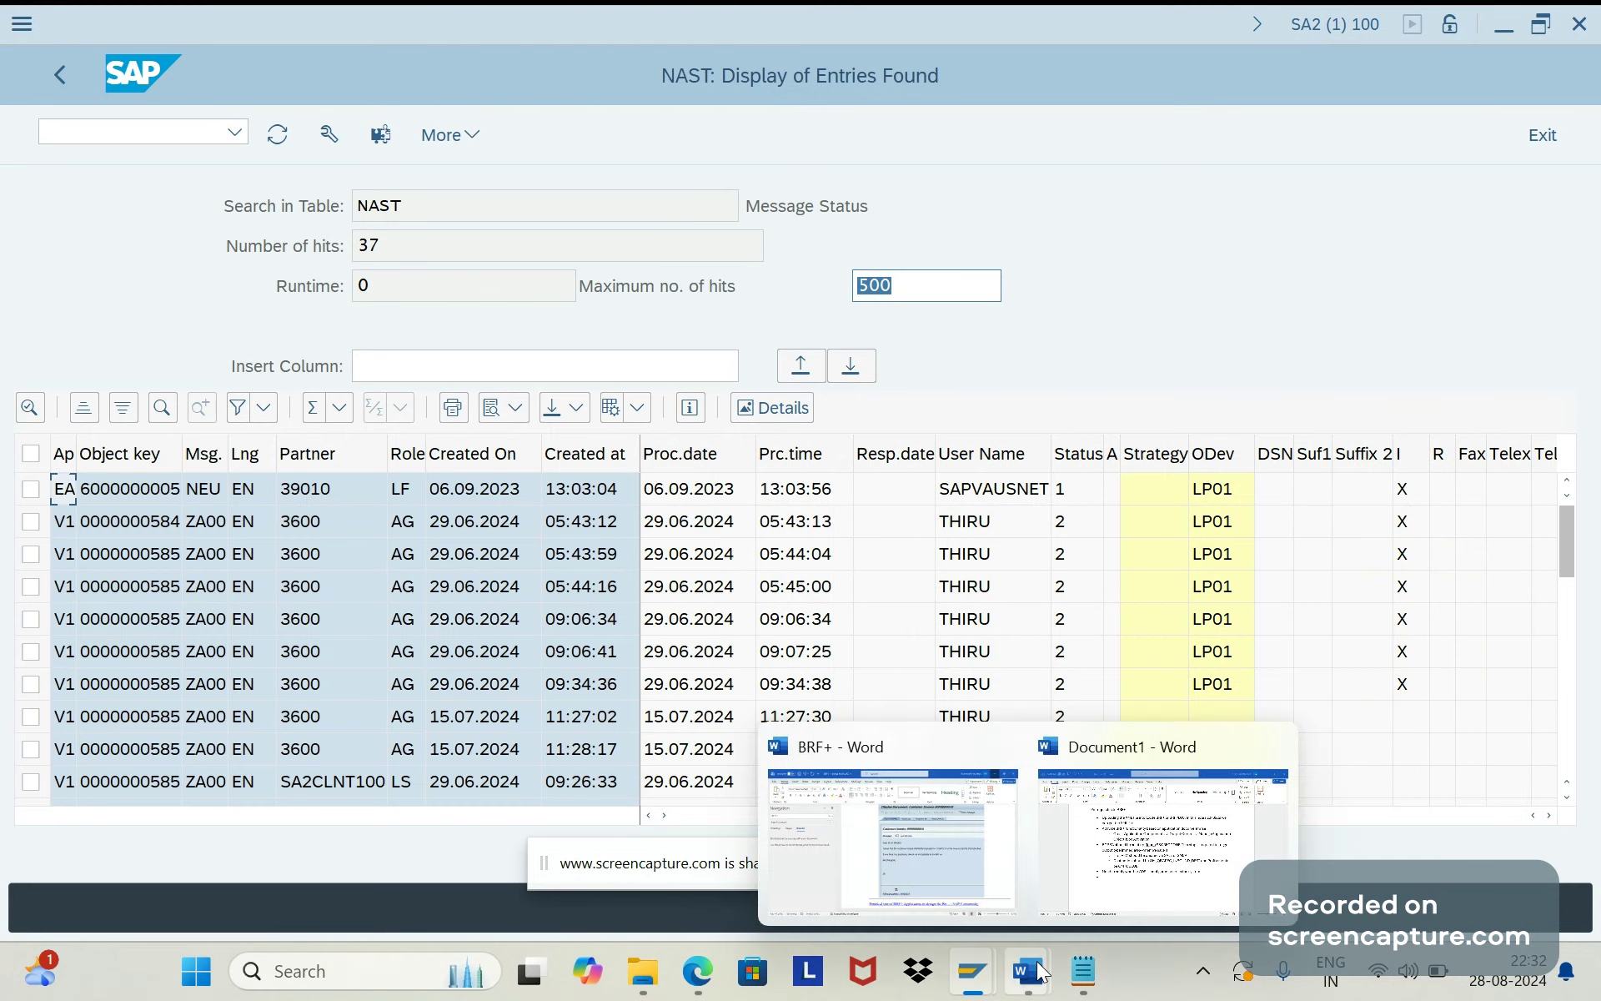
pyautogui.click(1156, 859)
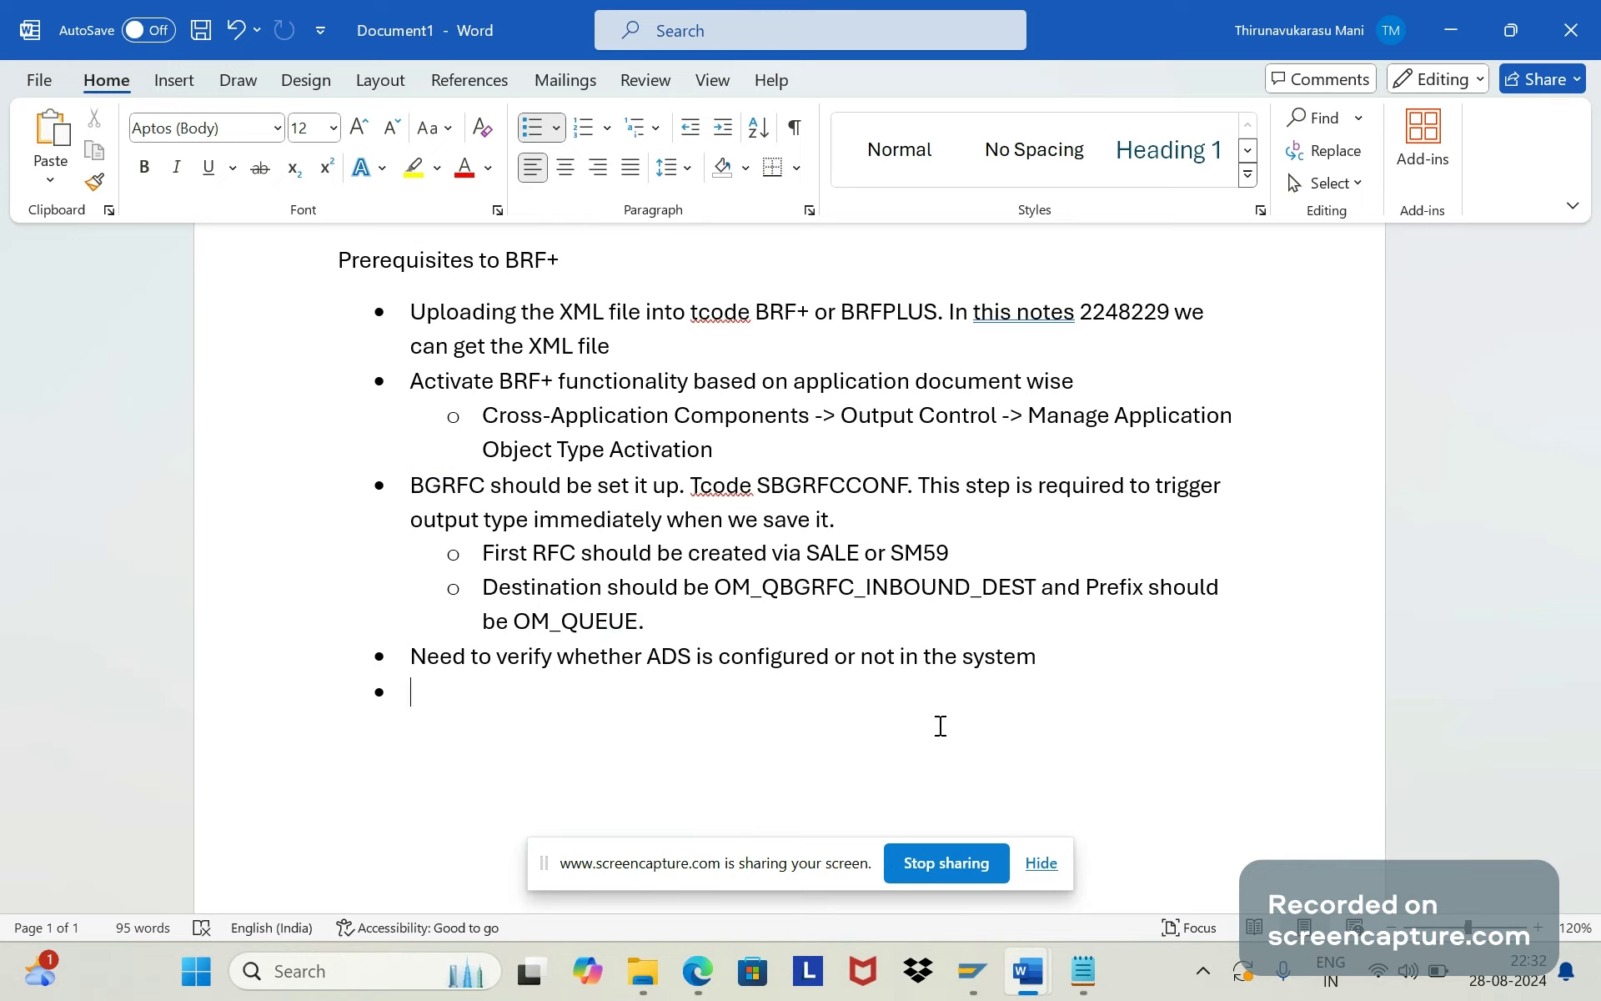
pyautogui.write('KPRO shoul')
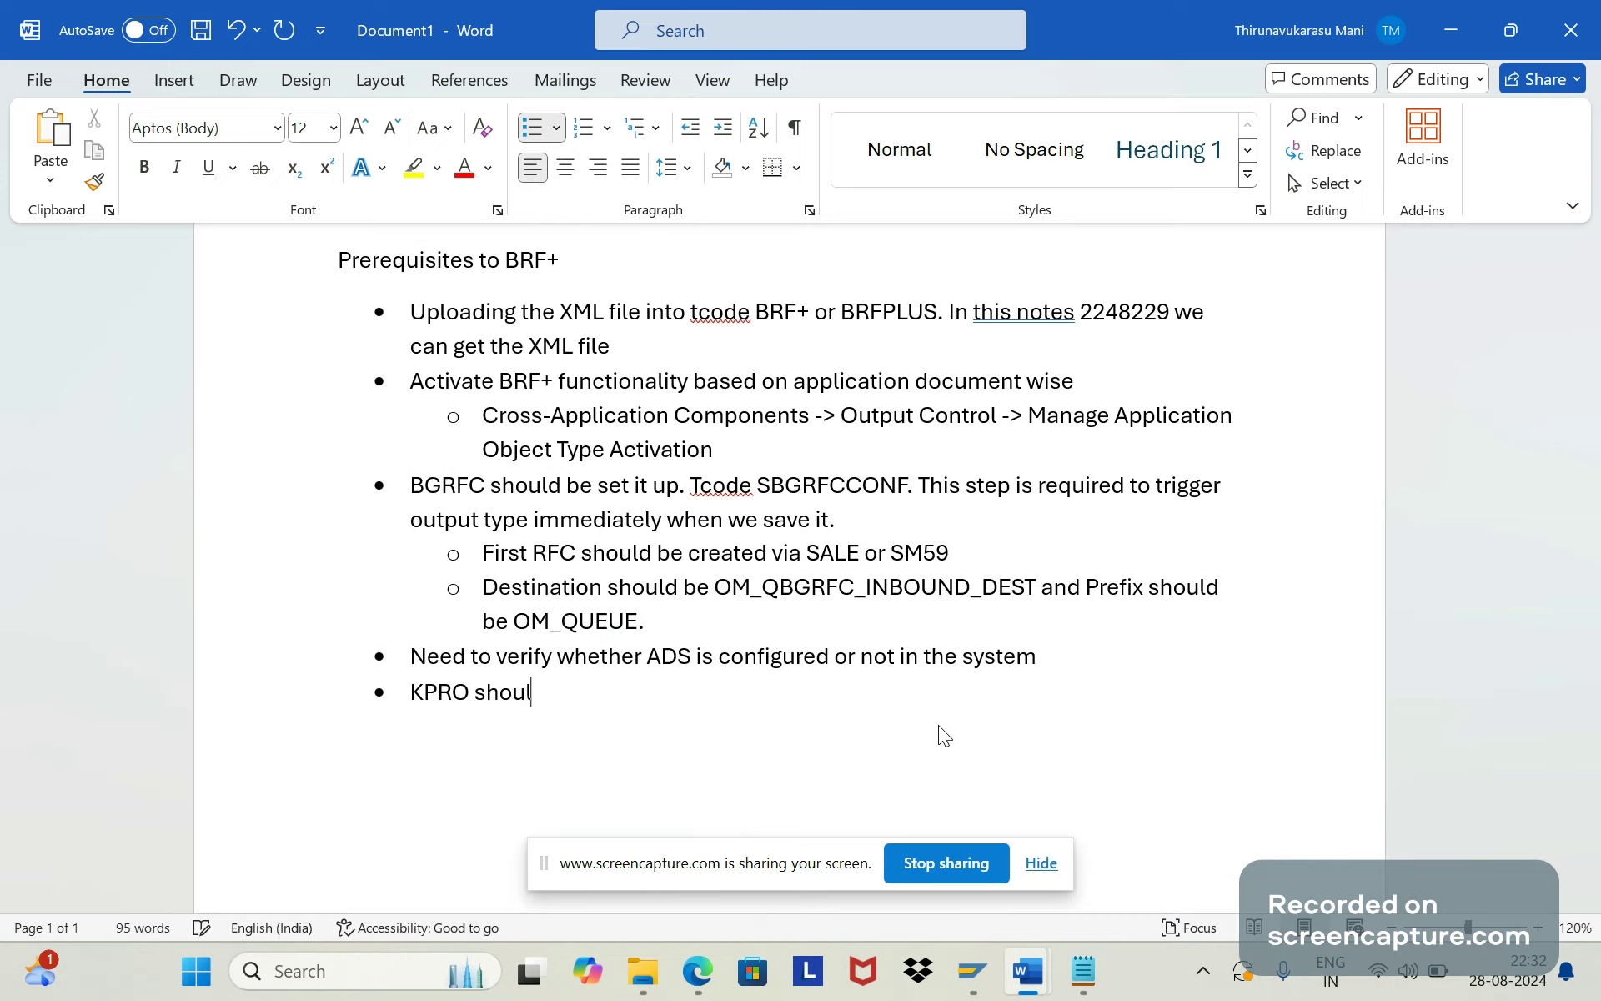
pyautogui.write('d be maintained  - its not')
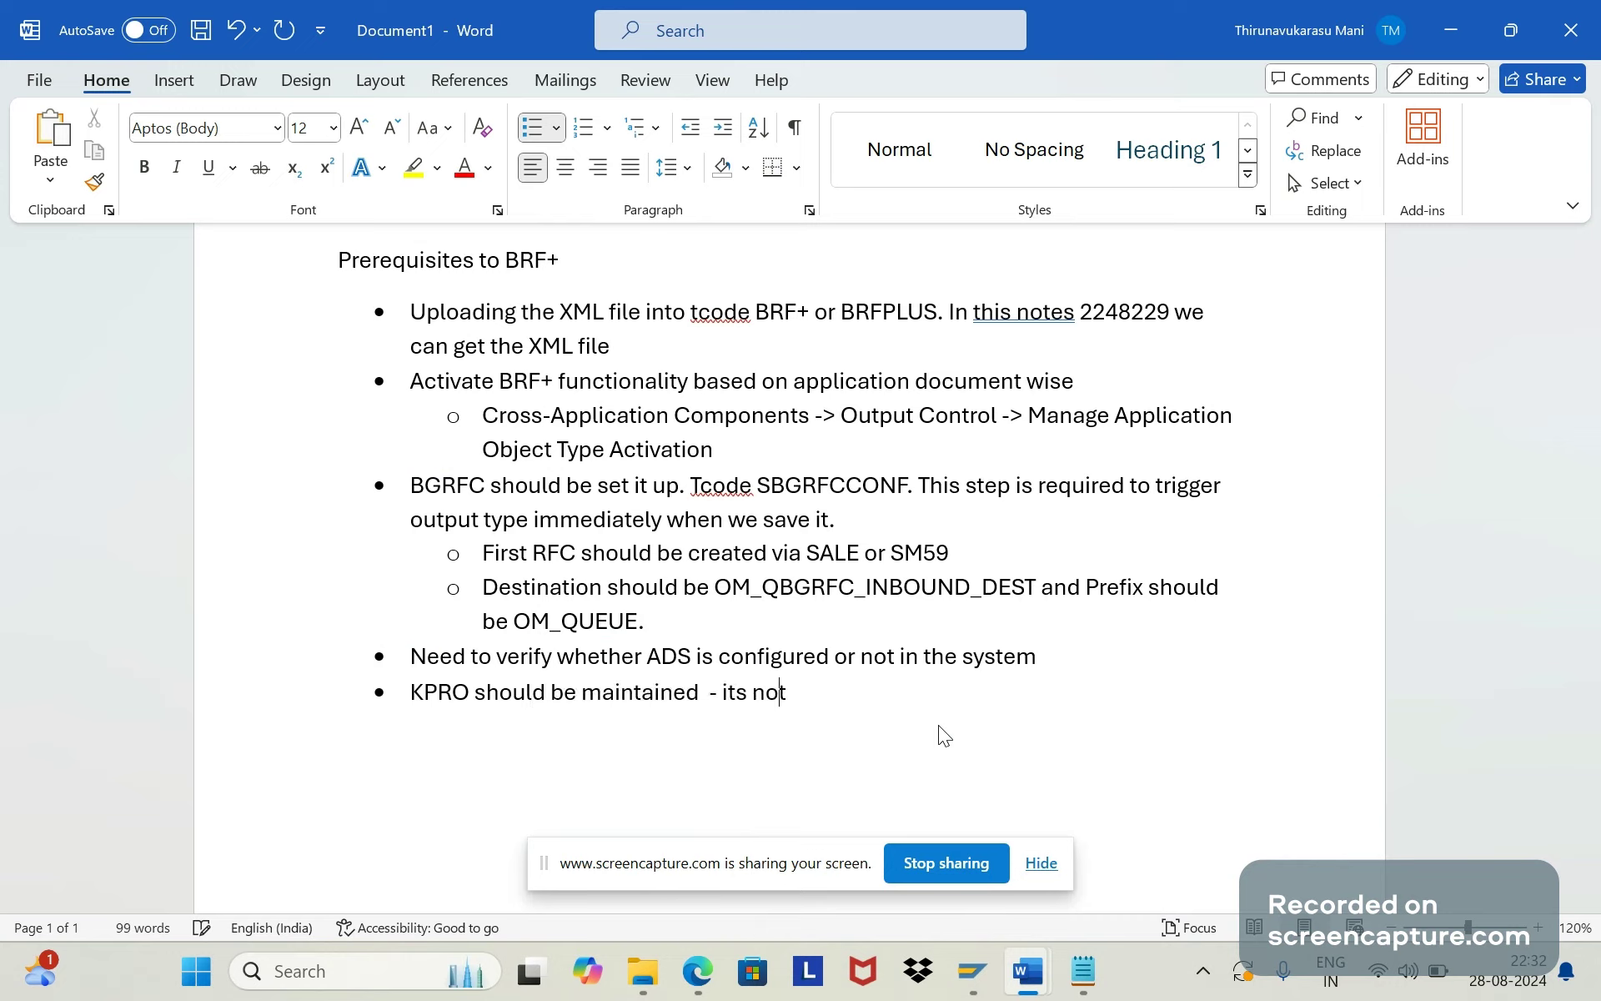
pyautogui.write(' p')
pyautogui.press('BackSpace')
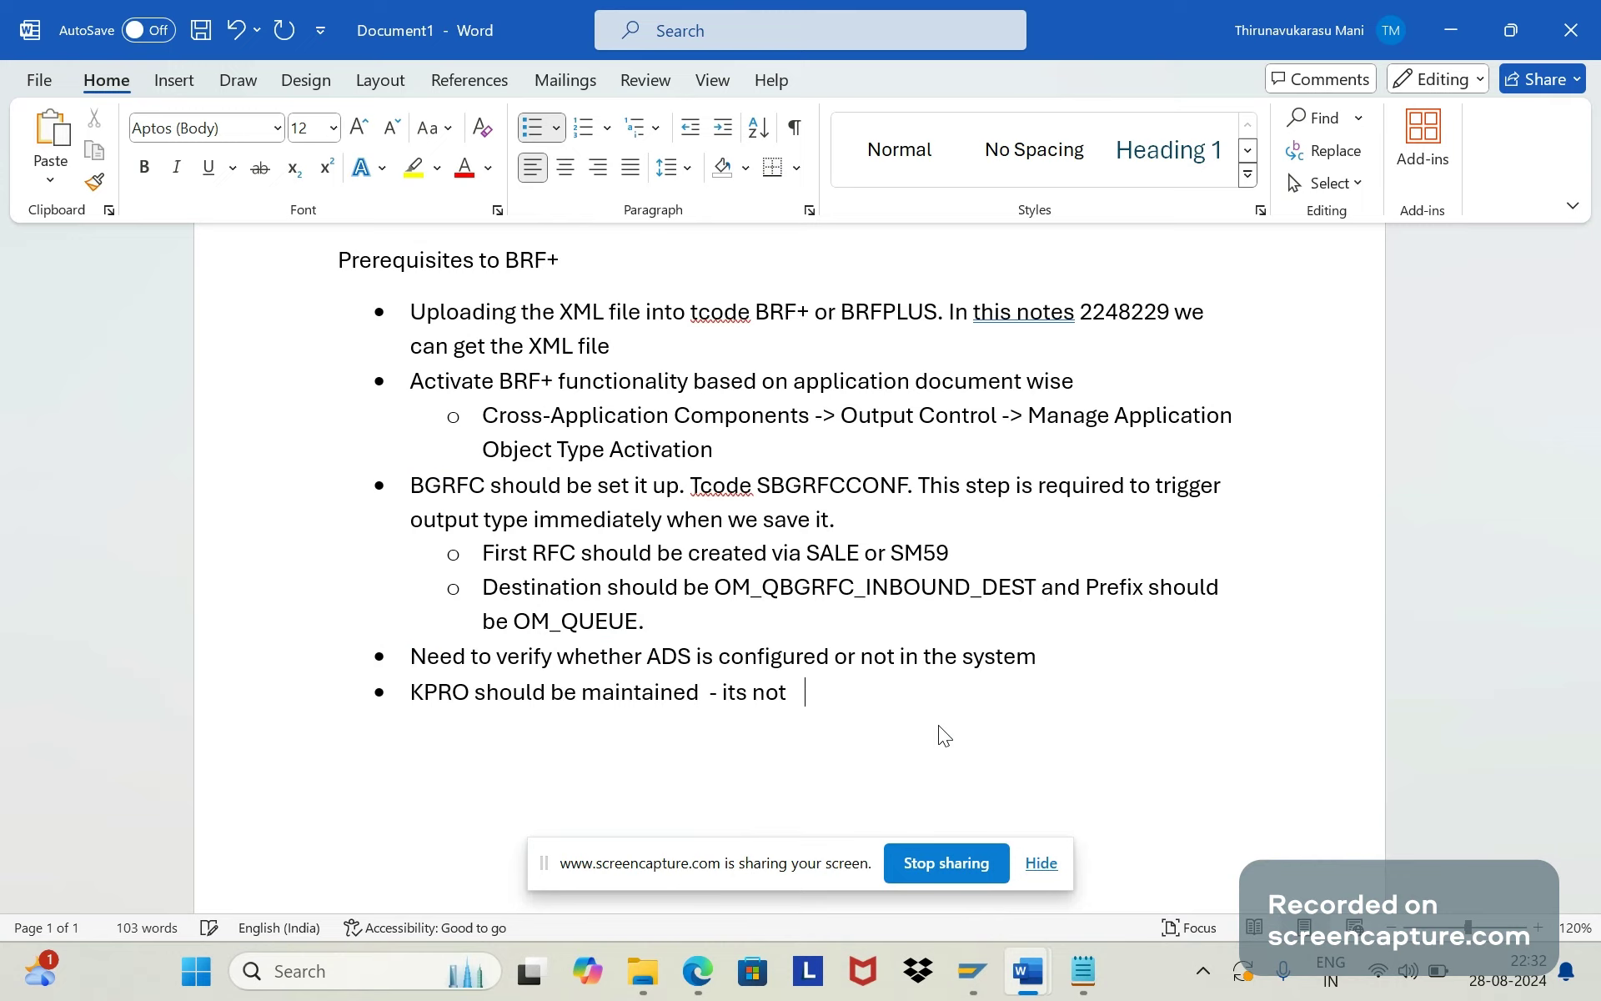
pyautogui.hotkey('ctrl', 'BackSpace')
pyautogui.write('all about phsyi')
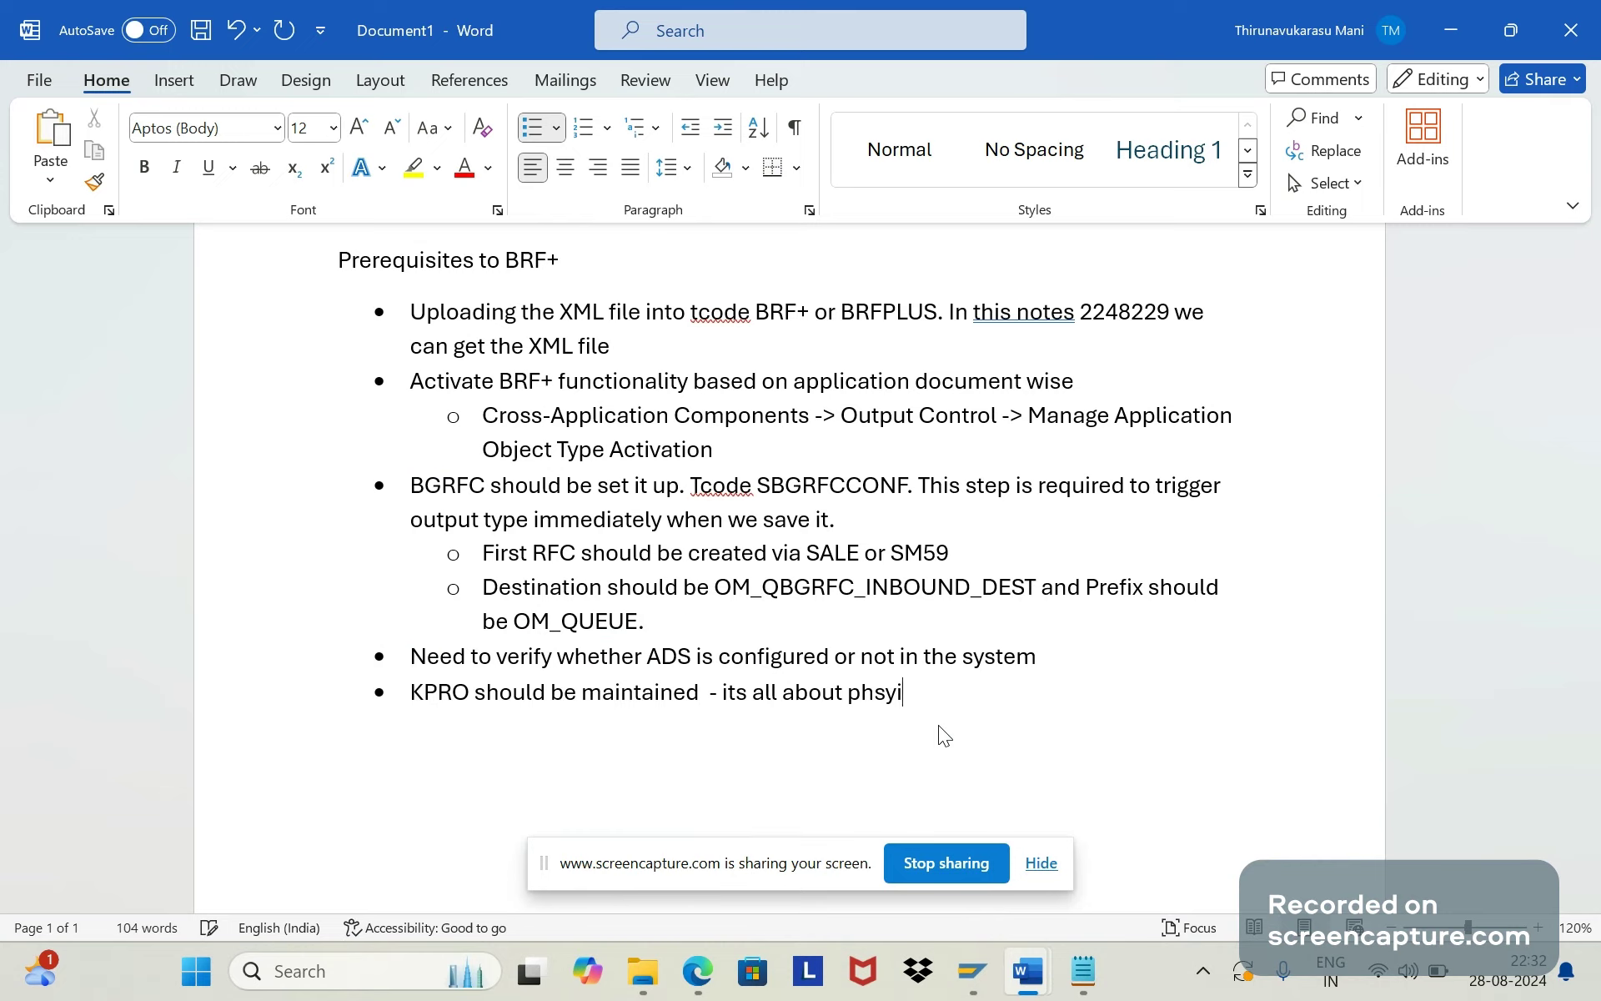
pyautogui.press('BackSpace')
pyautogui.press('BackSpace')
pyautogui.press('BackSpace')
pyautogui.write('ysical location defi')
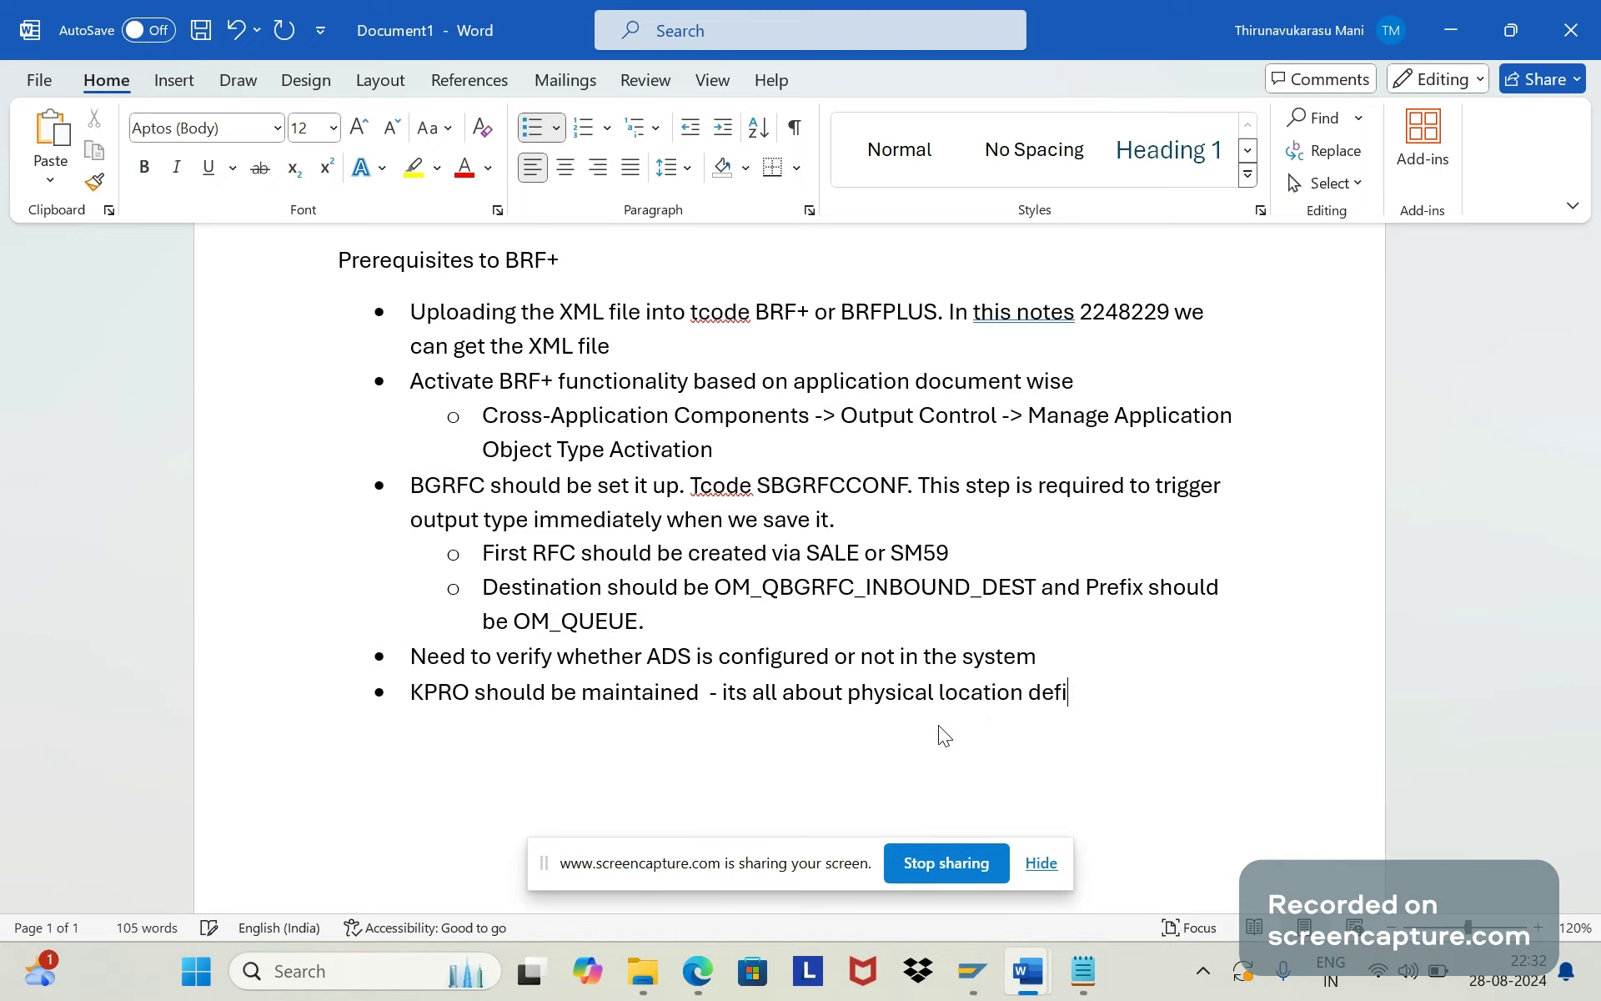
pyautogui.write('nition')
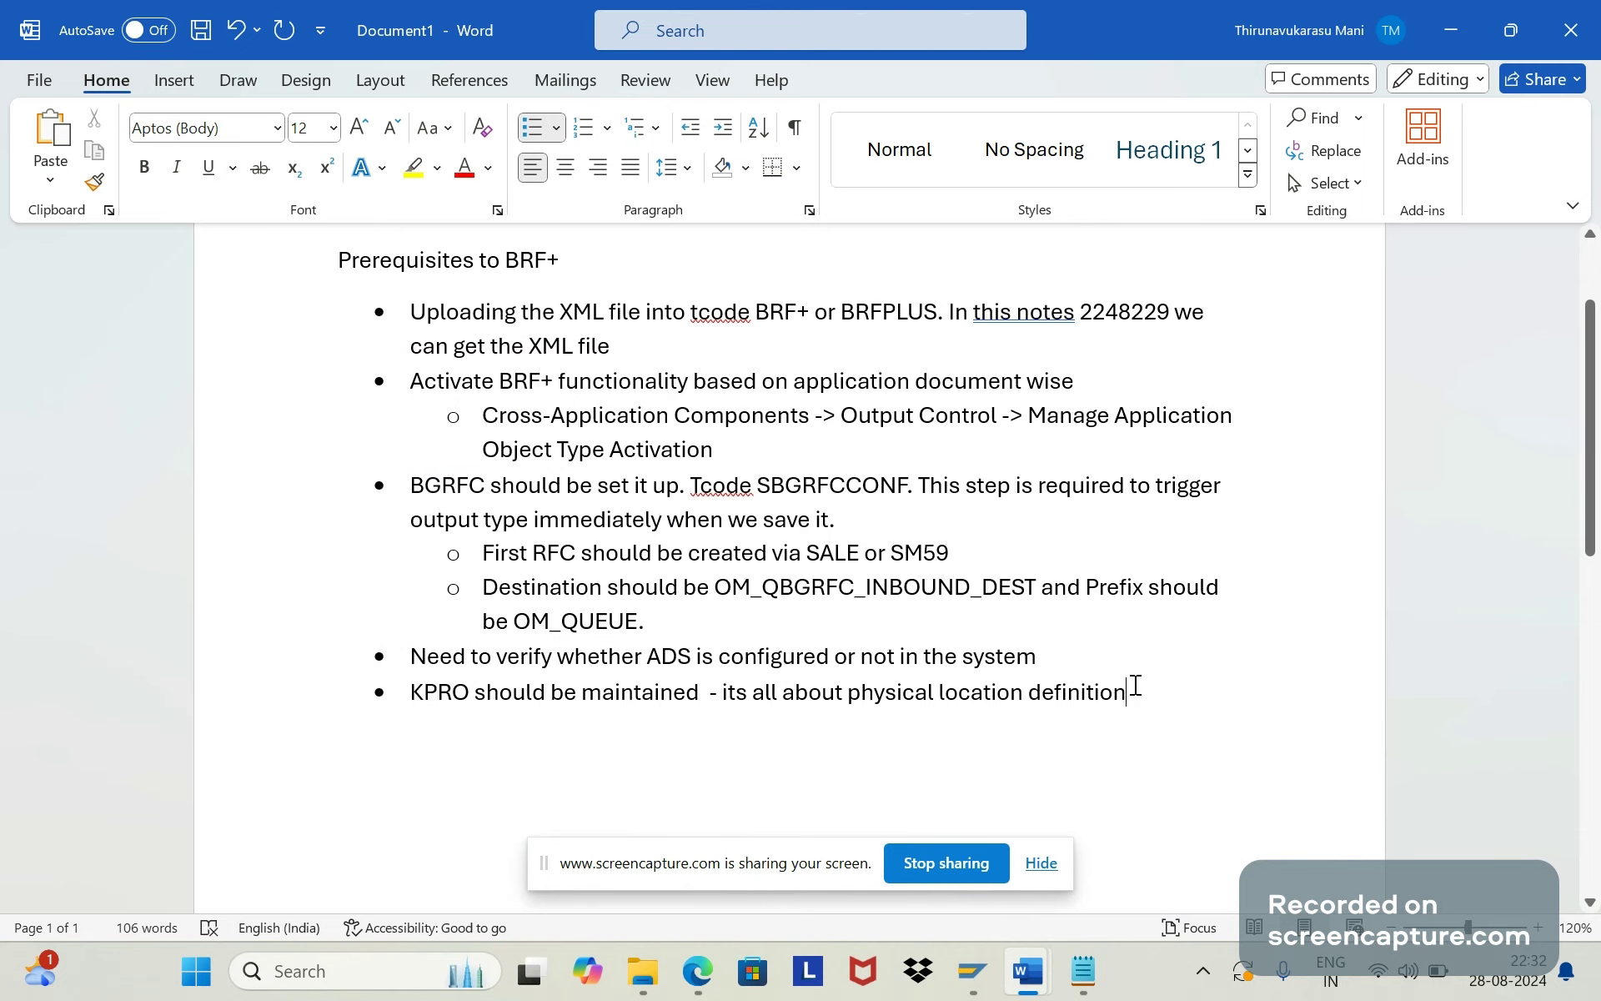
pyautogui.press('Return')
pyautogui.press('Tab')
# Switch to SAP and open the SAP Reference IMG through transaction SPRO
pyautogui.click(973, 971)
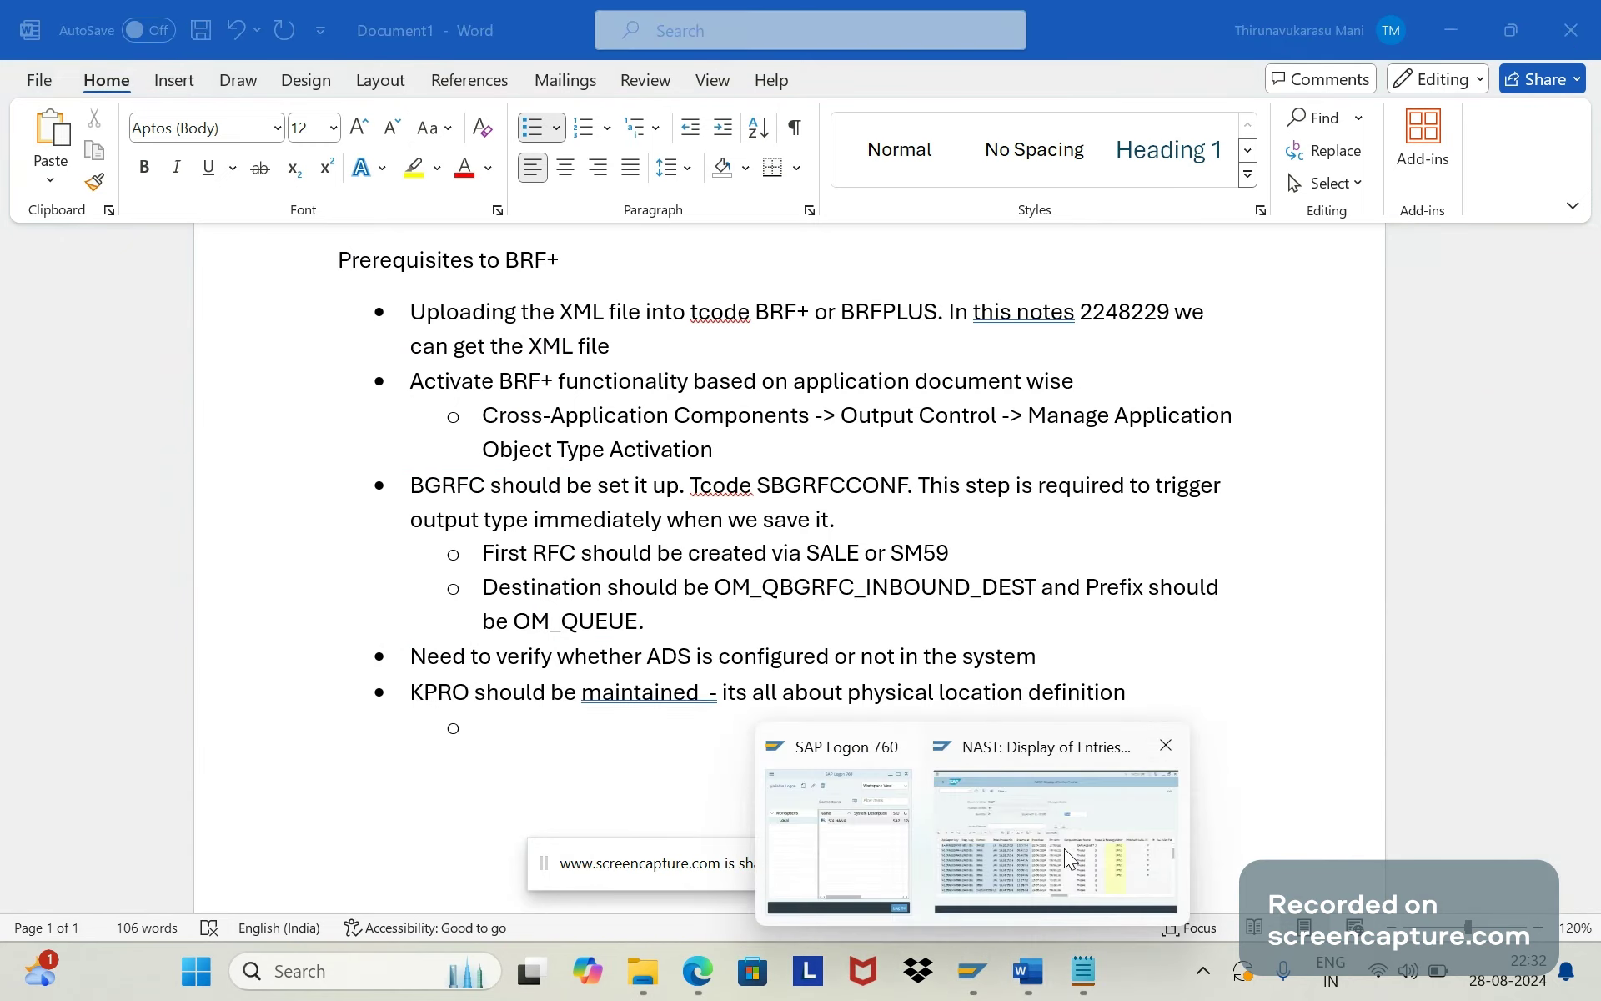
pyautogui.click(1066, 855)
pyautogui.click(113, 125)
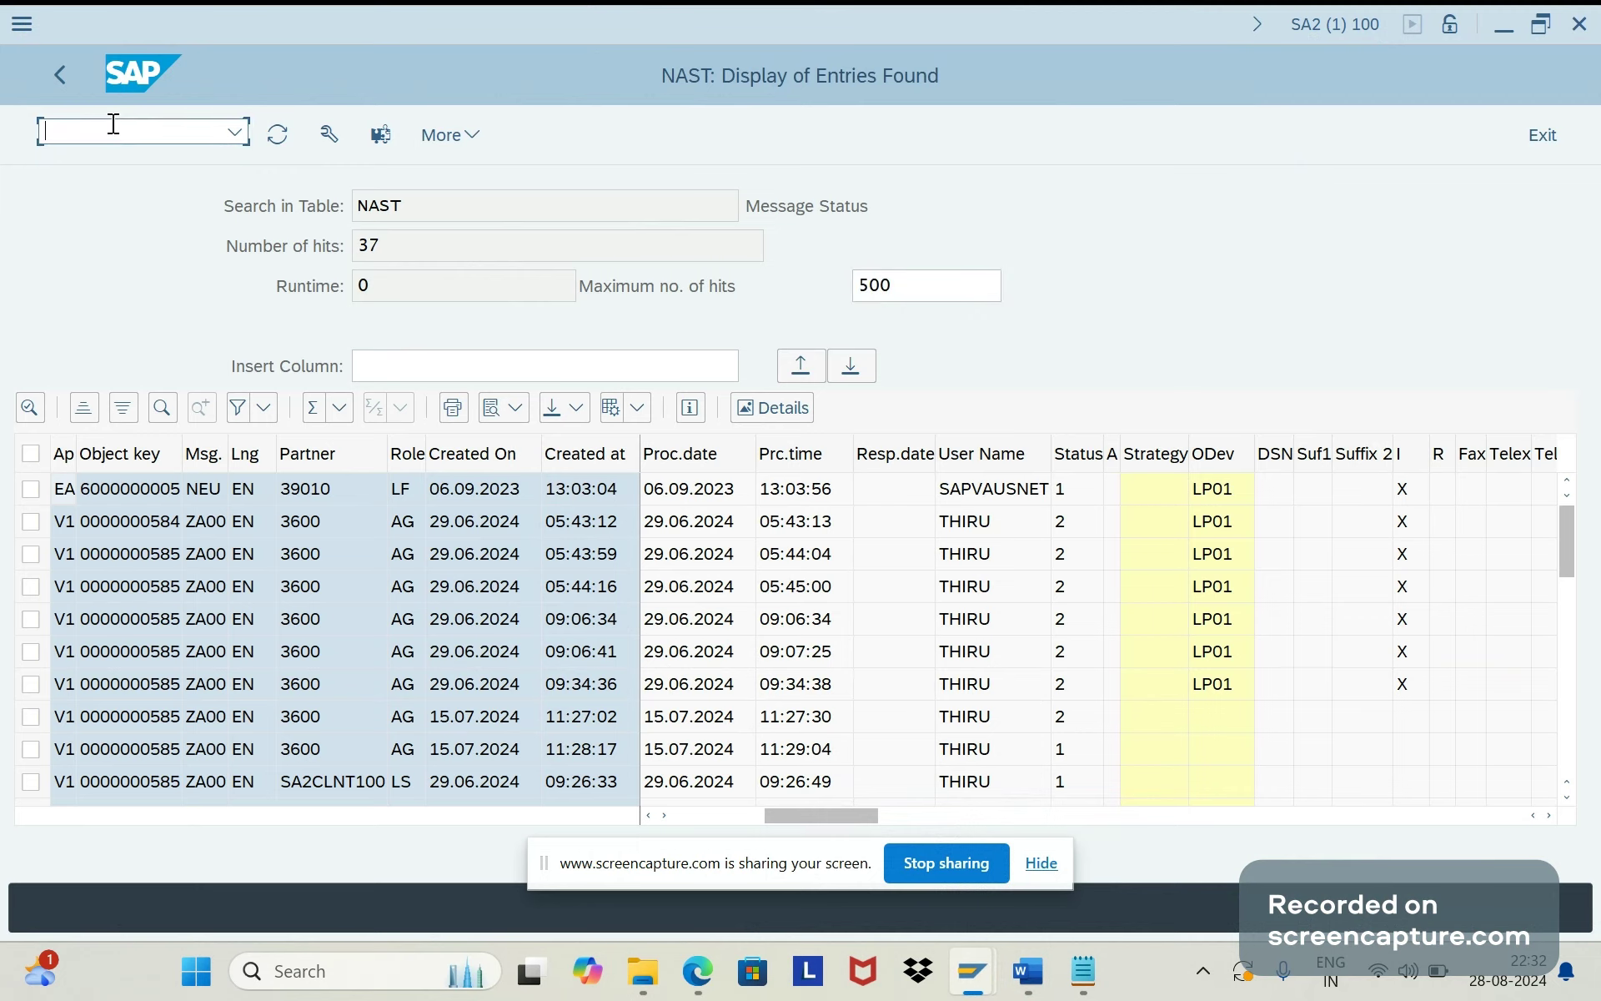
pyautogui.write('/nspr')
pyautogui.press('Return')
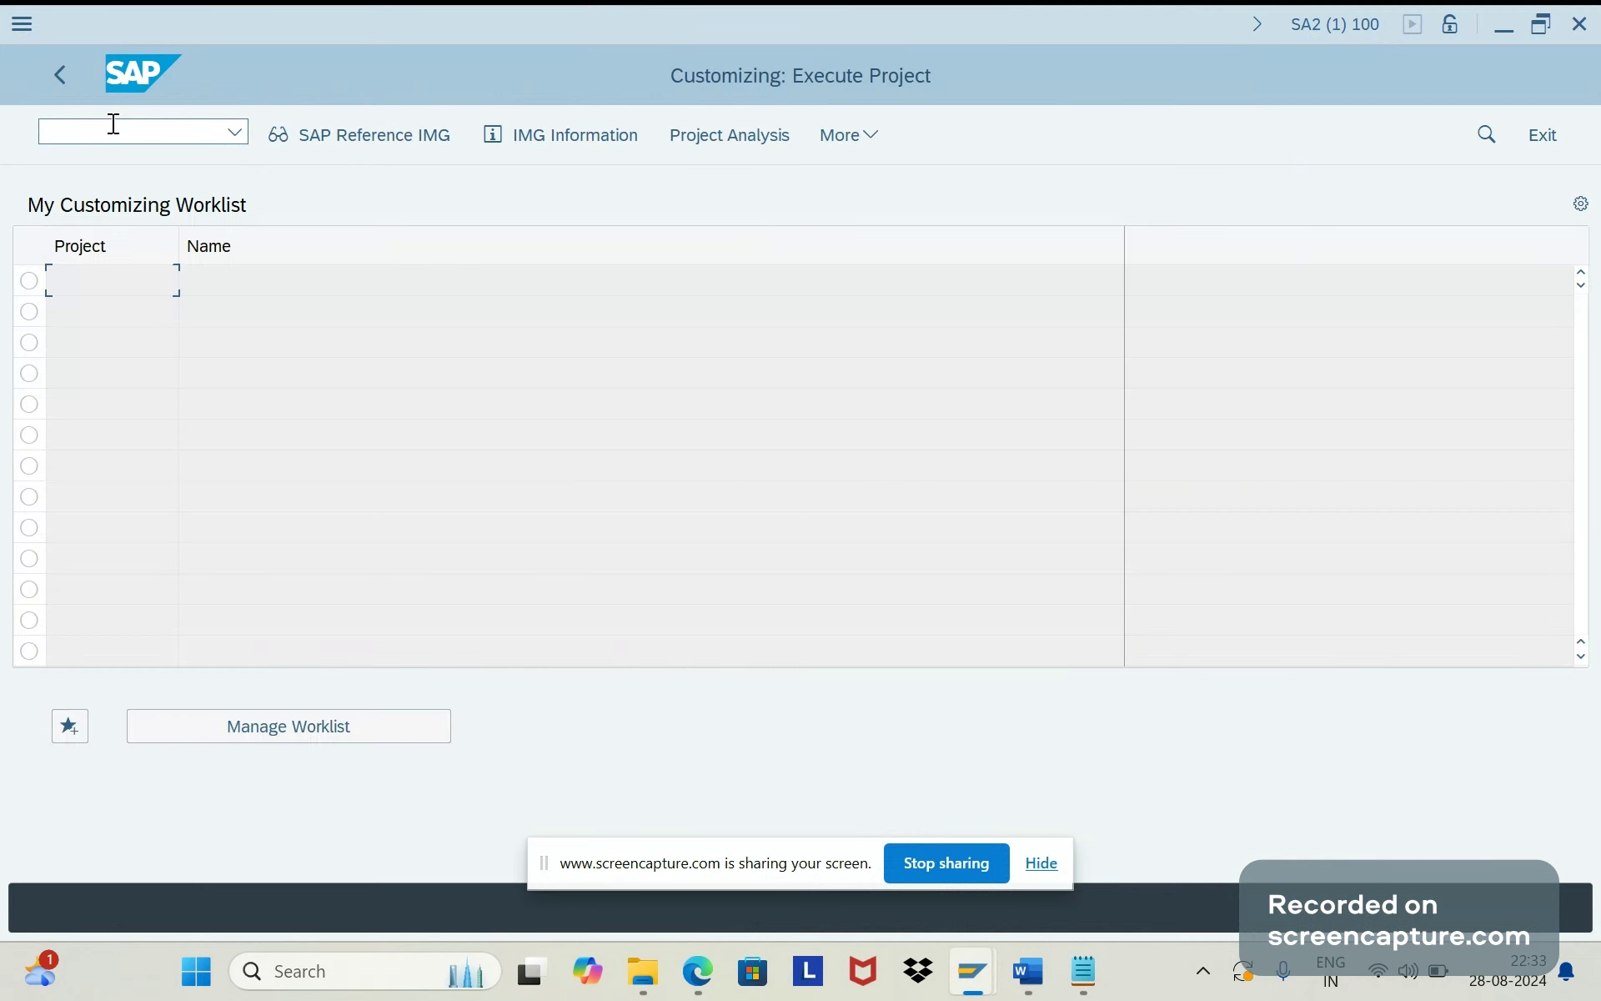
pyautogui.click(348, 150)
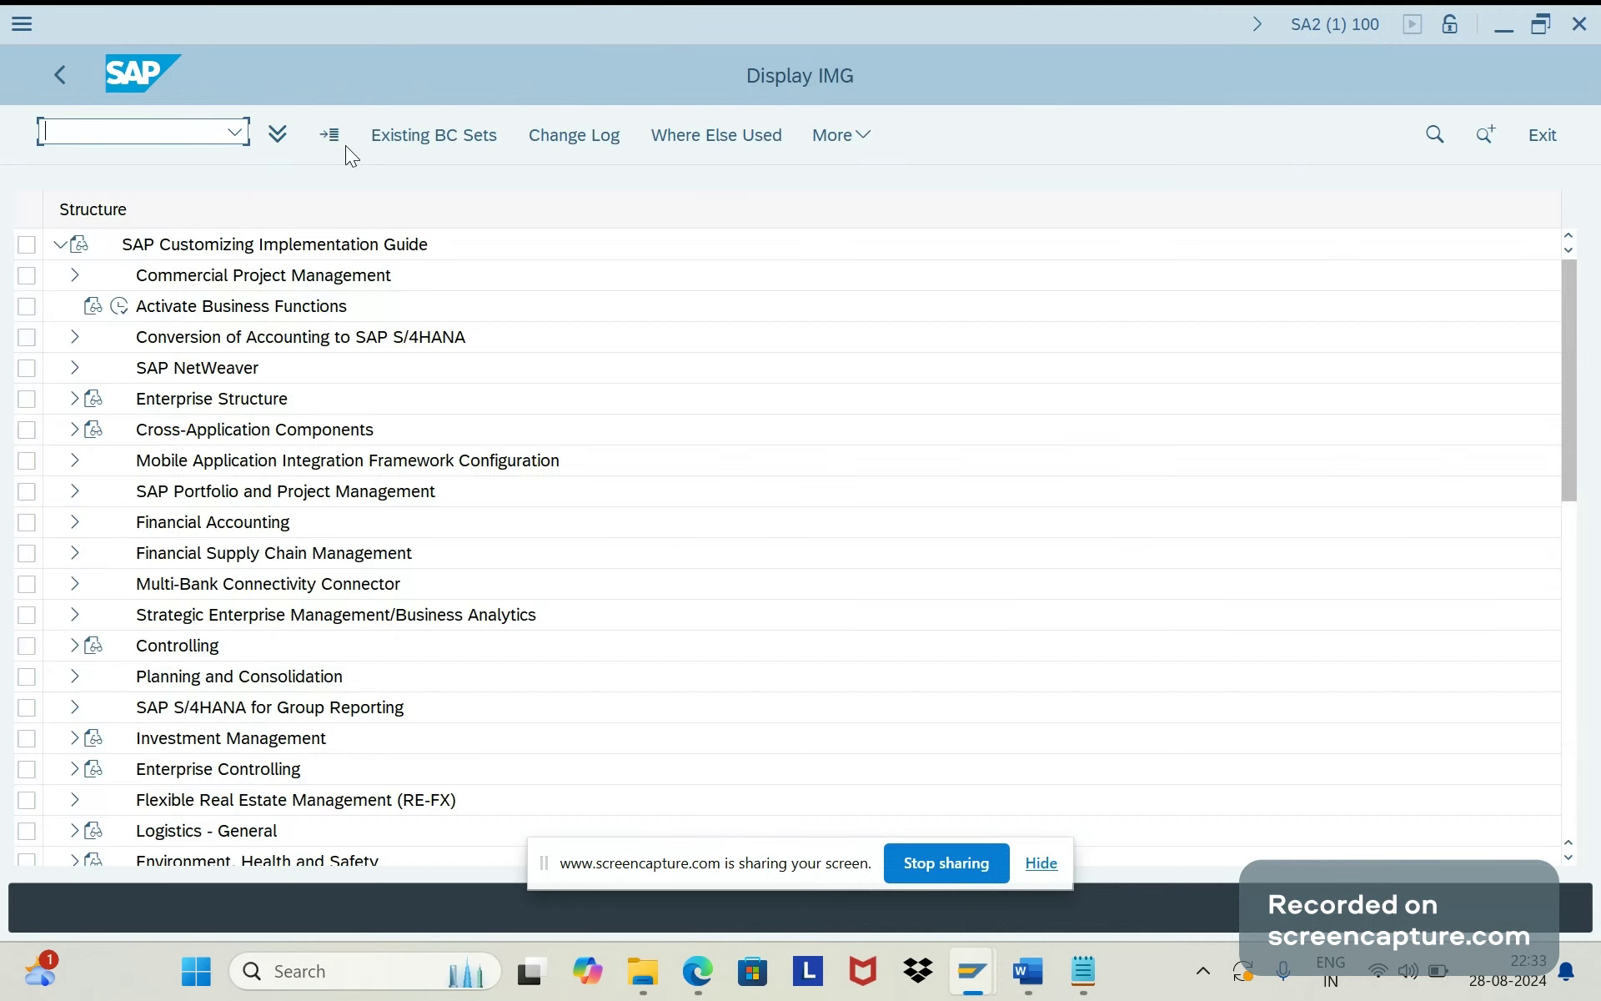
# Expand Cross-Application Components in the IMG and list the Output Control activities
pyautogui.click(75, 430)
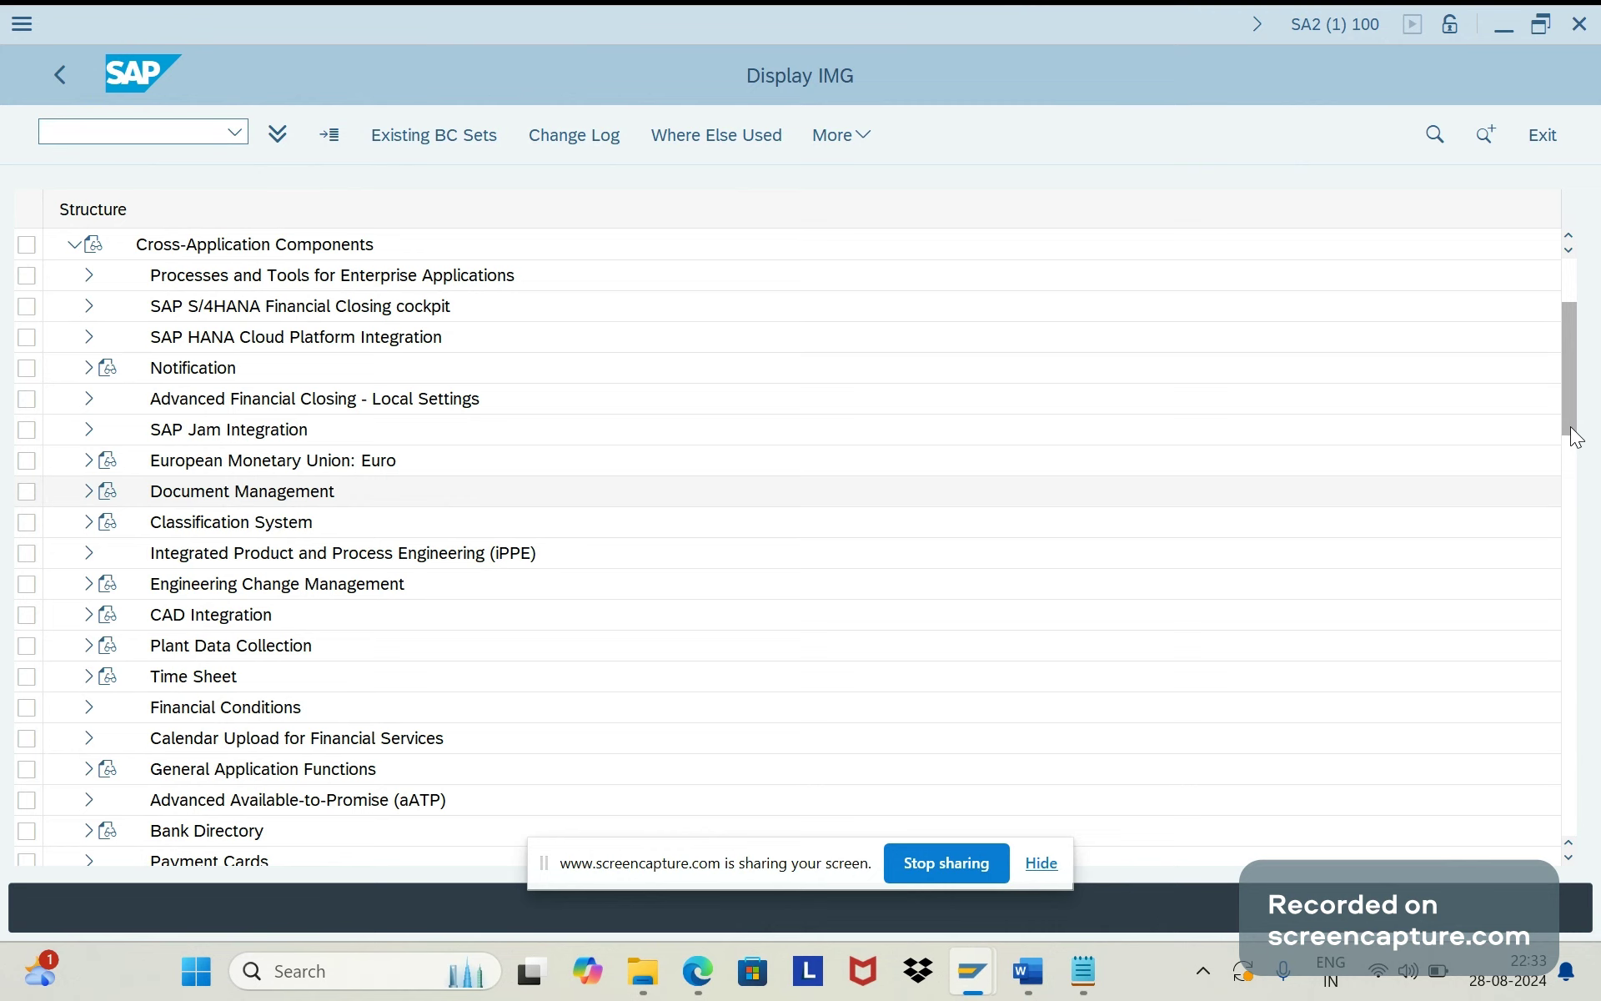
pyautogui.scroll(-3, 1556, 519)
pyautogui.scroll(-10, 1556, 521)
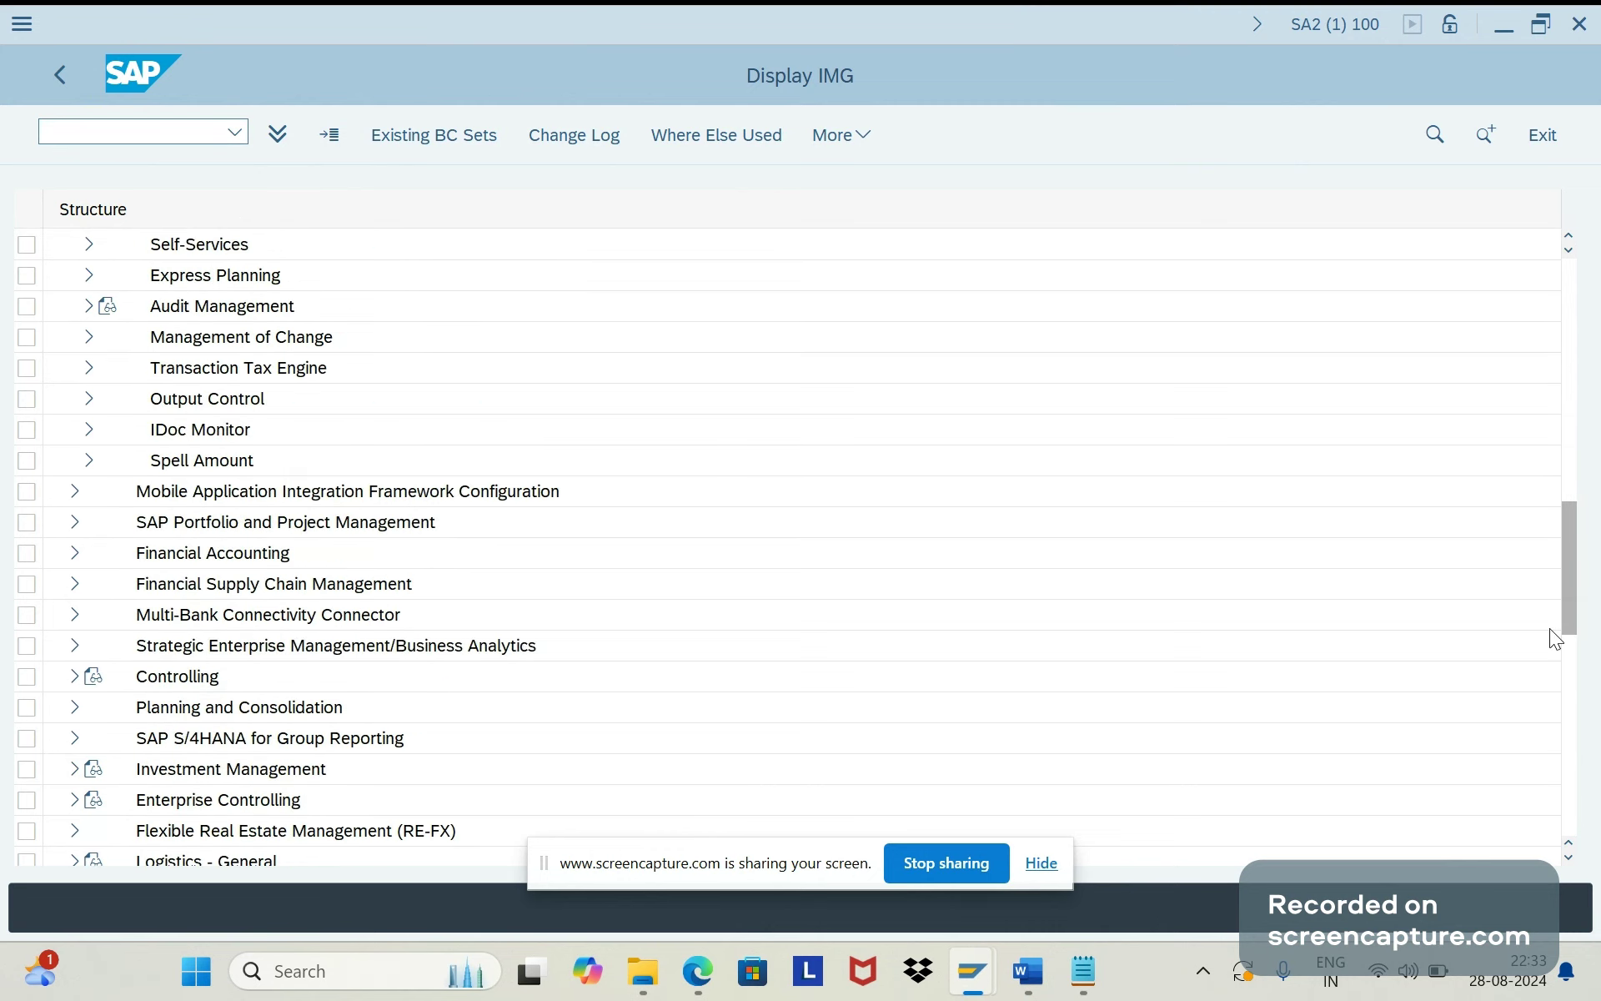
pyautogui.click(89, 399)
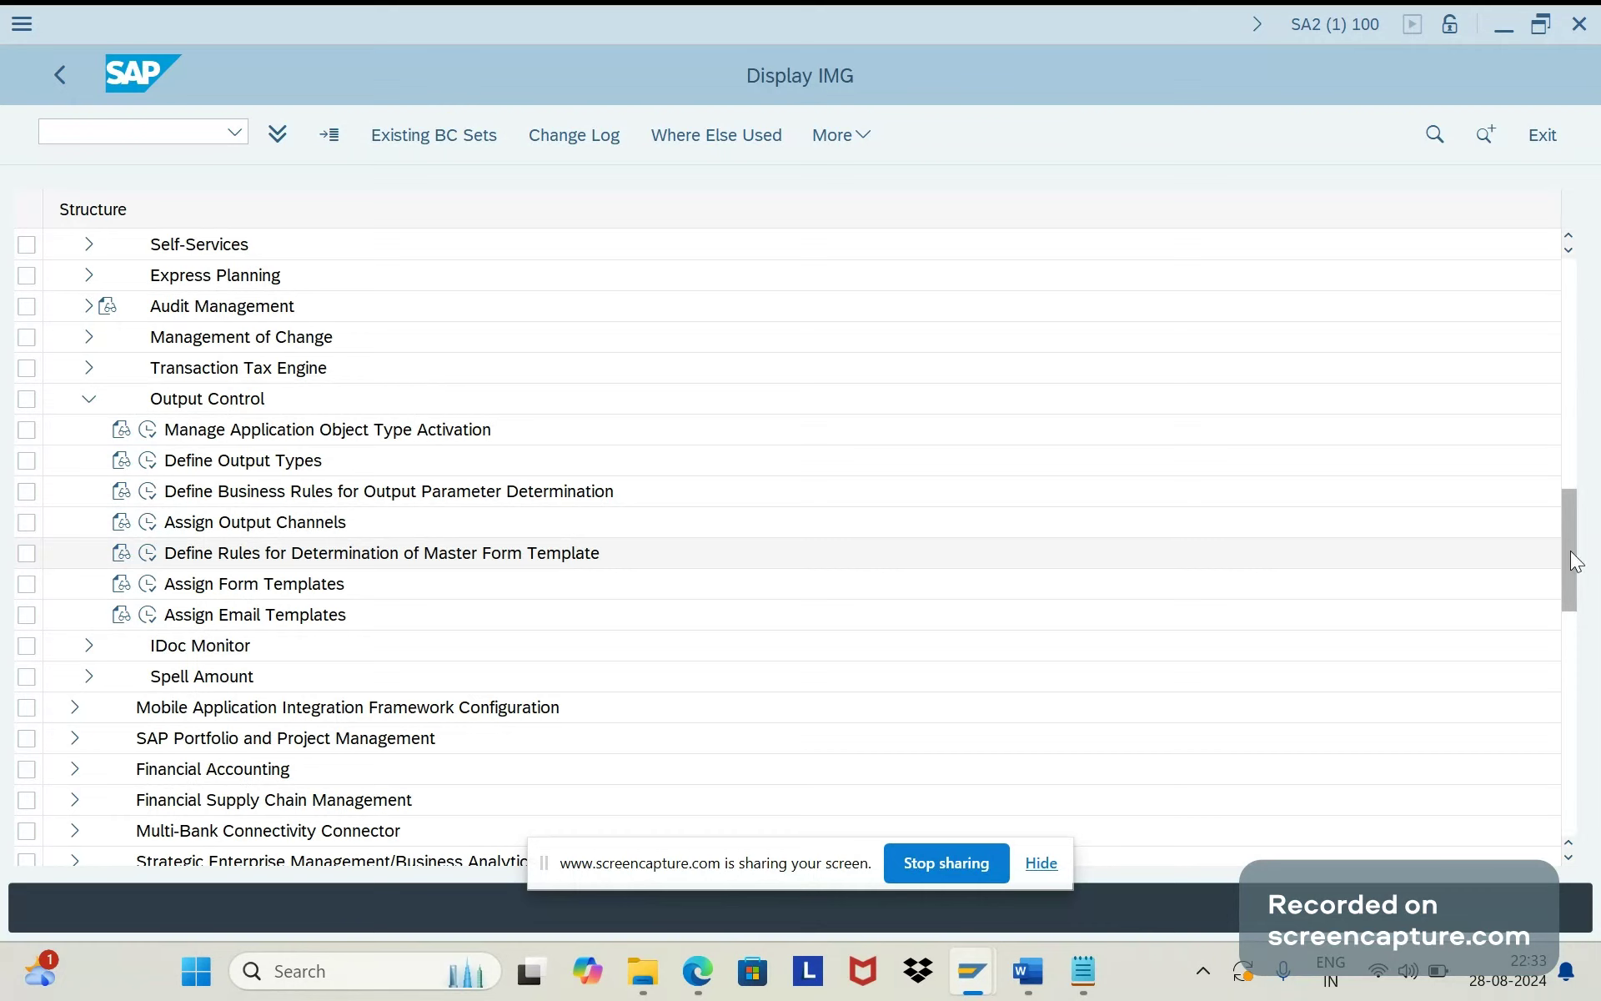
# Display the content repositories overview from Document Management's General Data settings, then leave it
pyautogui.moveTo(1570, 550); pyautogui.dragTo(1541, 404)
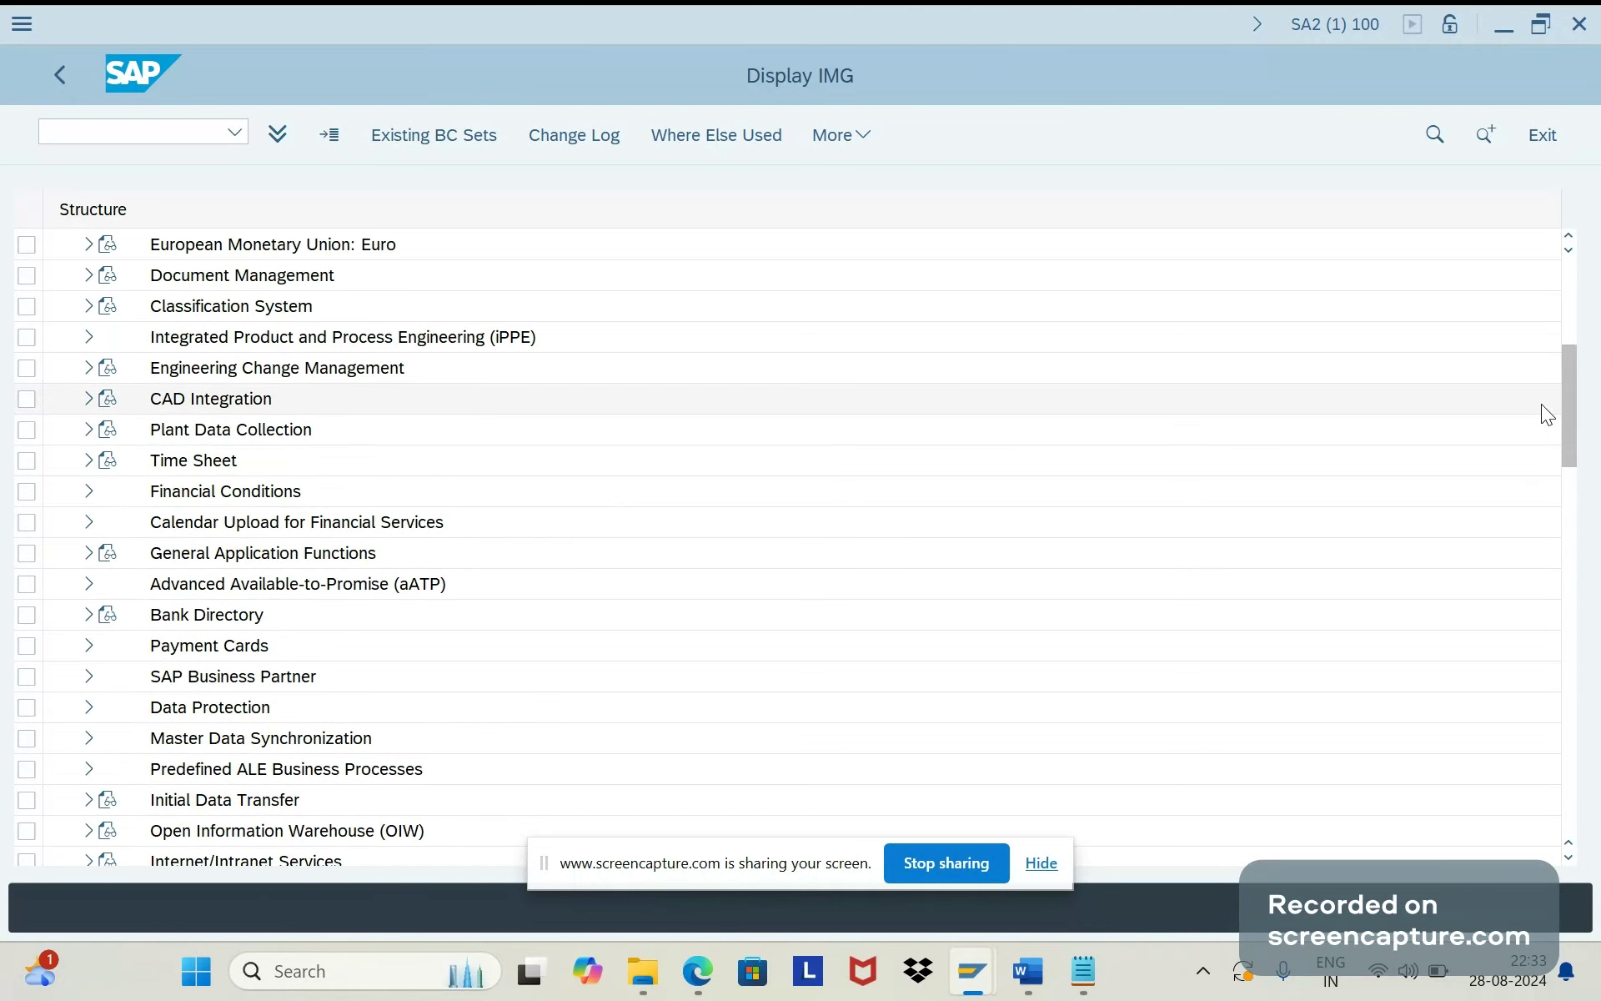
pyautogui.click(89, 277)
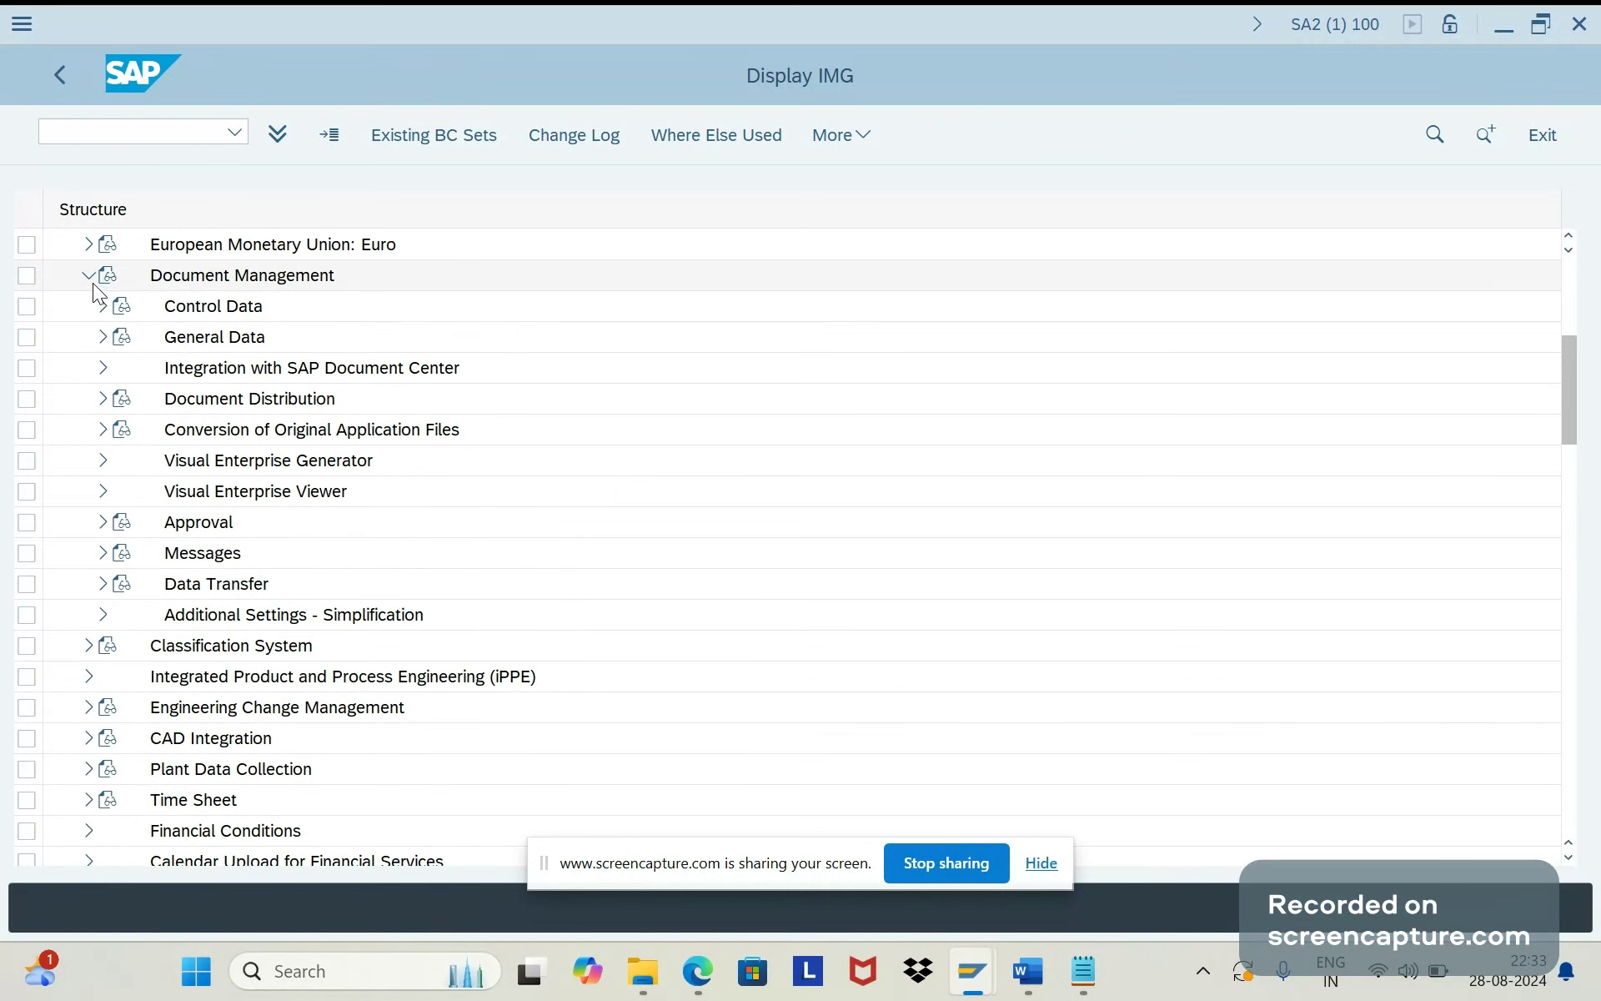
pyautogui.click(103, 337)
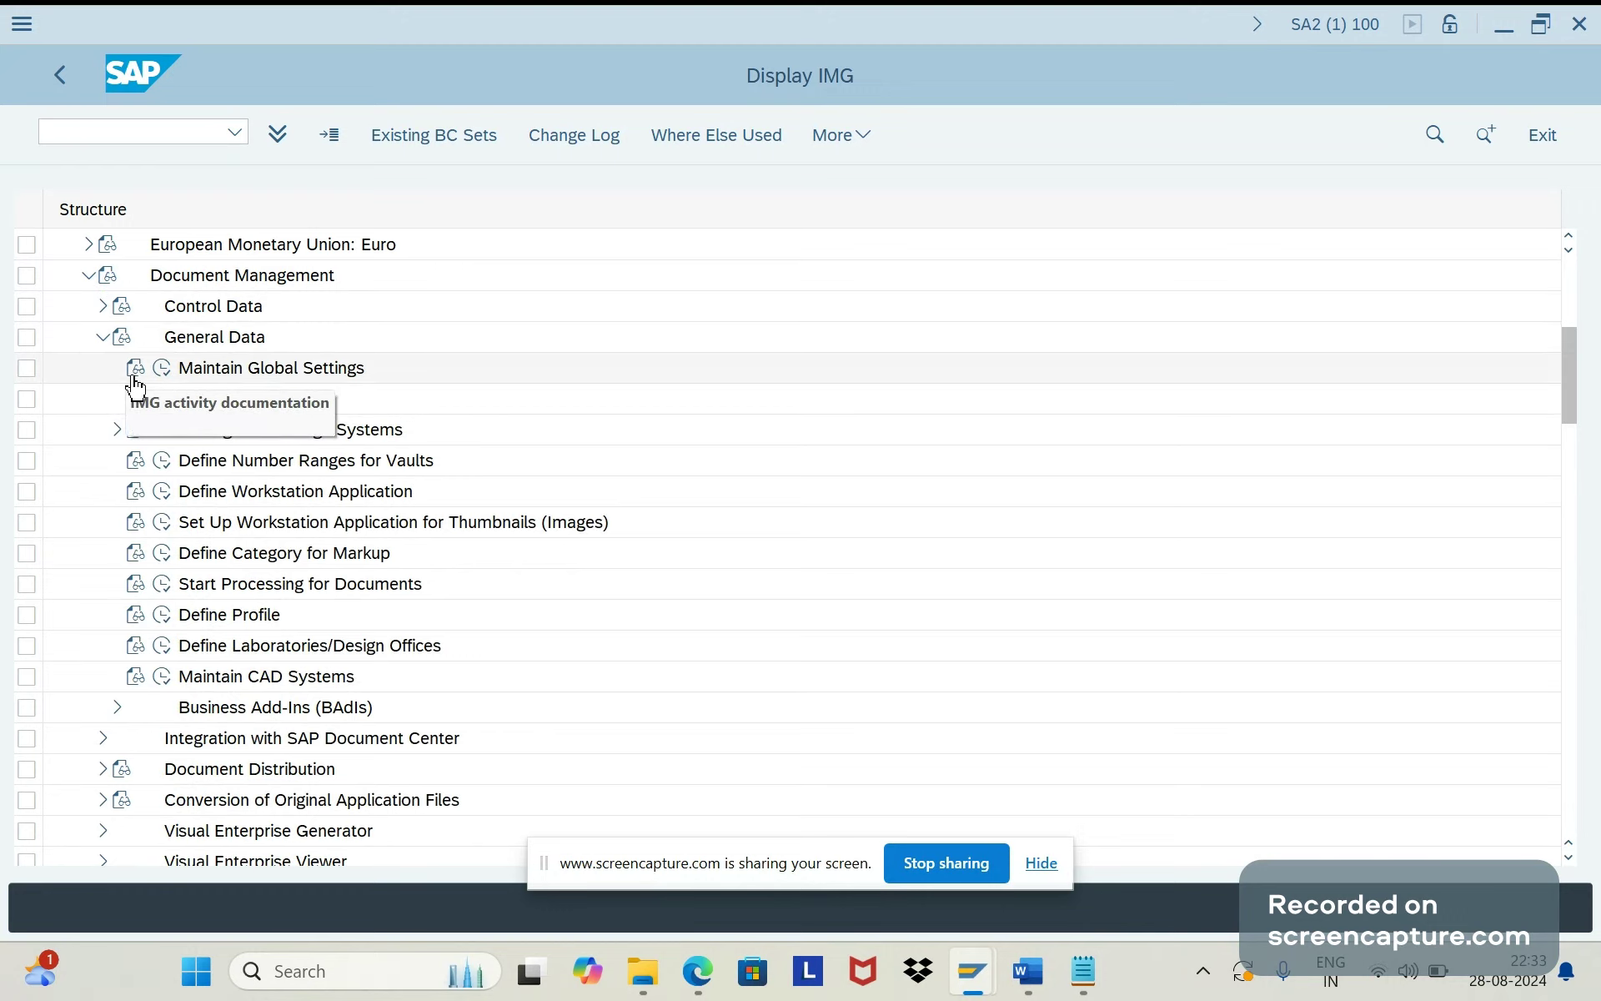
pyautogui.click(118, 429)
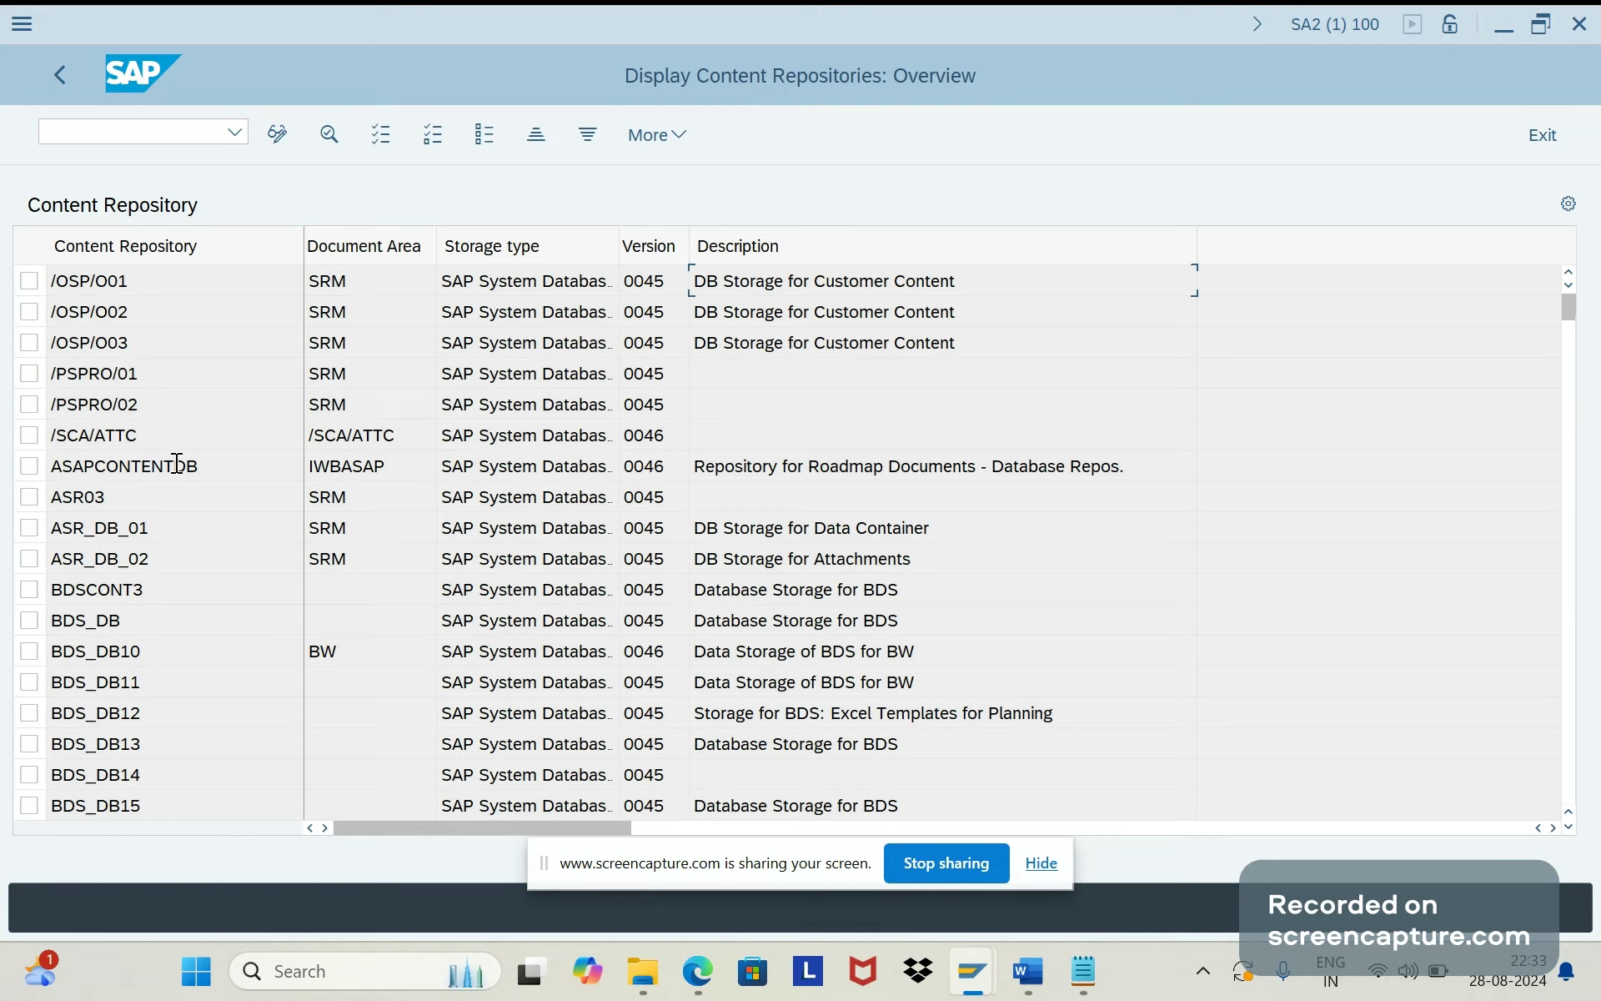
pyautogui.press('F3')
# Switch to Word, review the BRF+ prerequisites list, and remove the empty sub-bullet below the KPRO bullet
pyautogui.hotkey('alt', 'Tab')
pyautogui.moveTo(1104, 697); pyautogui.dragTo(423, 322)
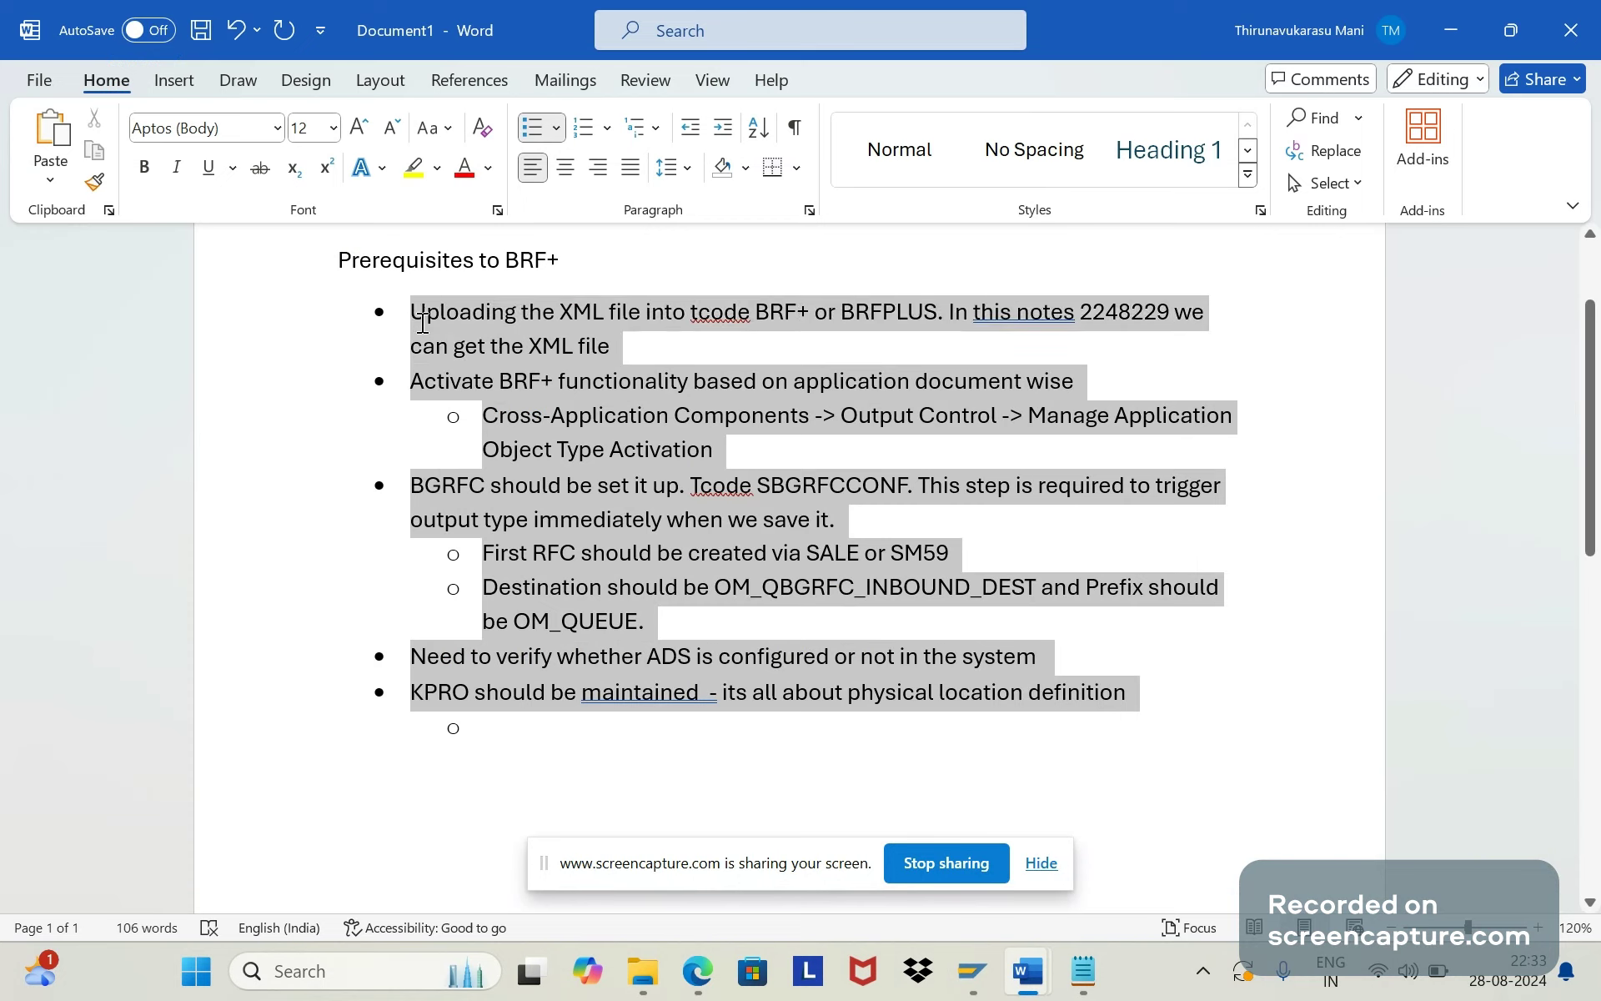
pyautogui.click(573, 750)
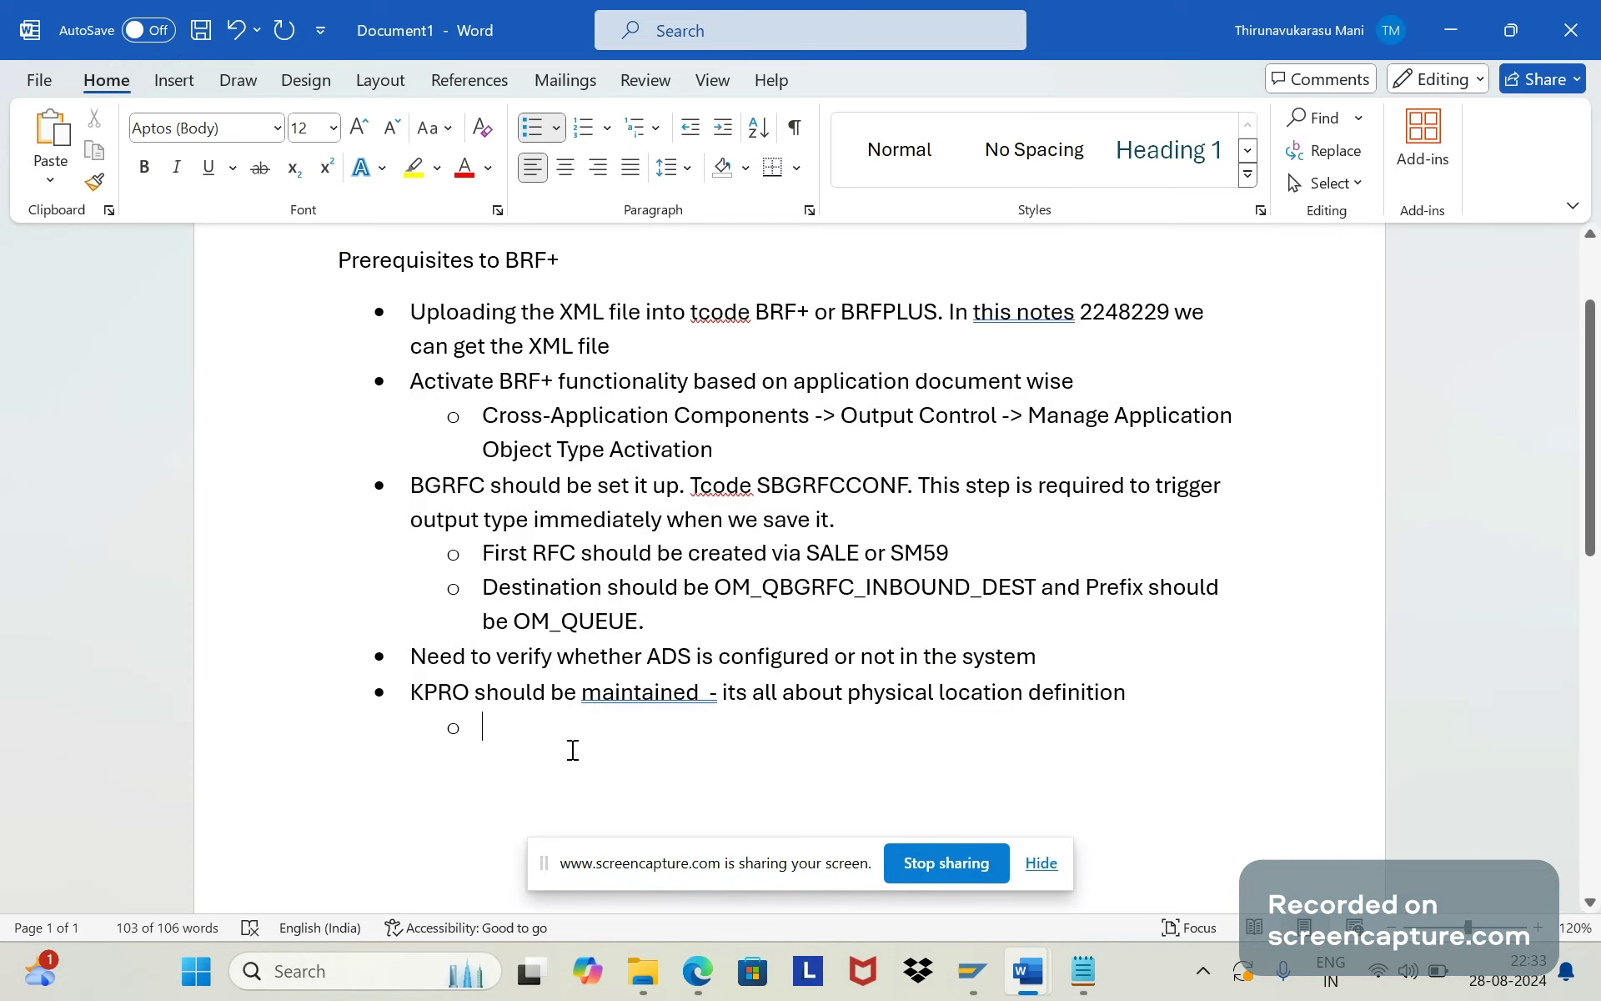
pyautogui.press('BackSpace')
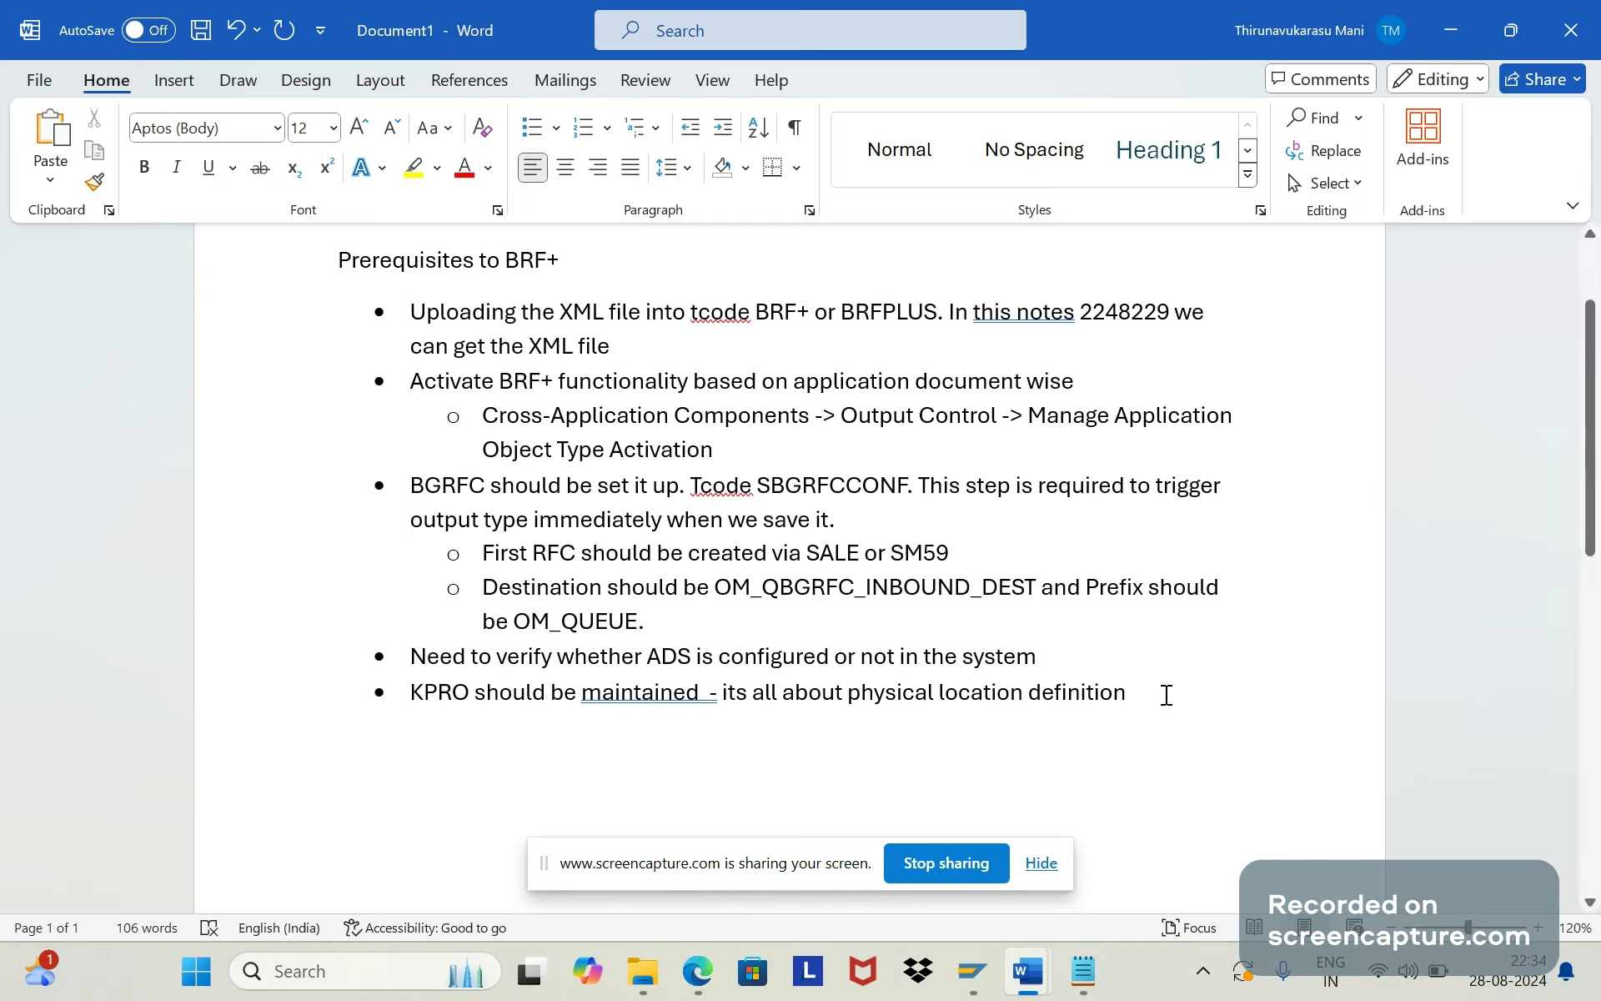
pyautogui.moveTo(1166, 695); pyautogui.dragTo(392, 325)
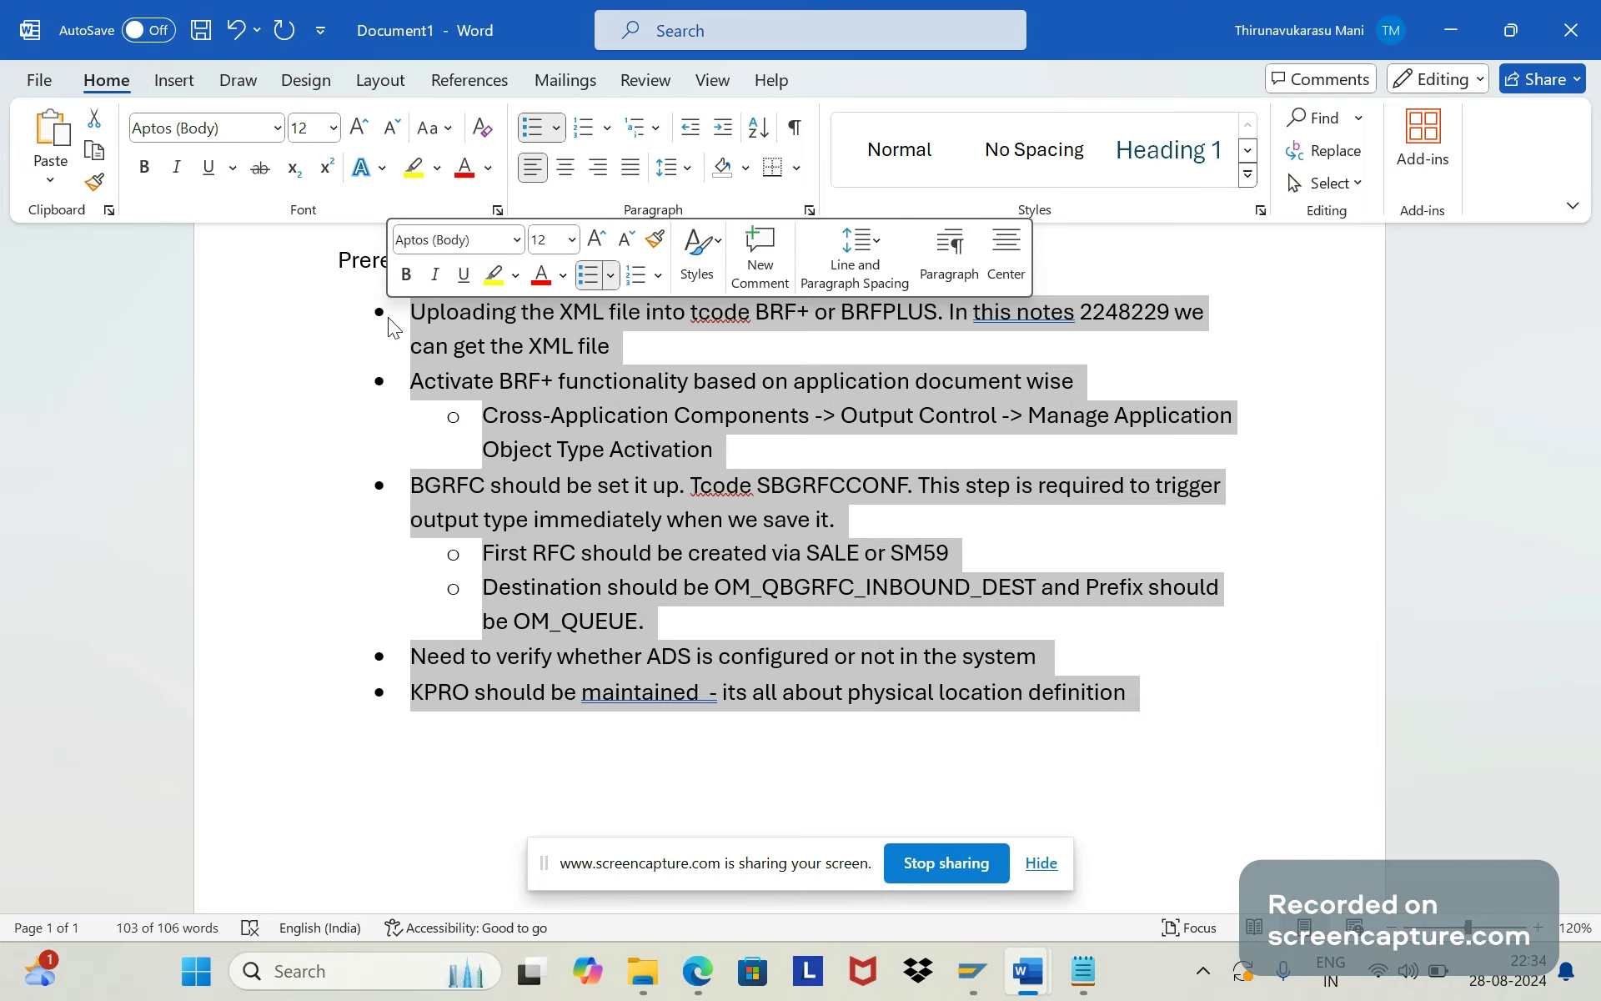
pyautogui.click(1174, 652)
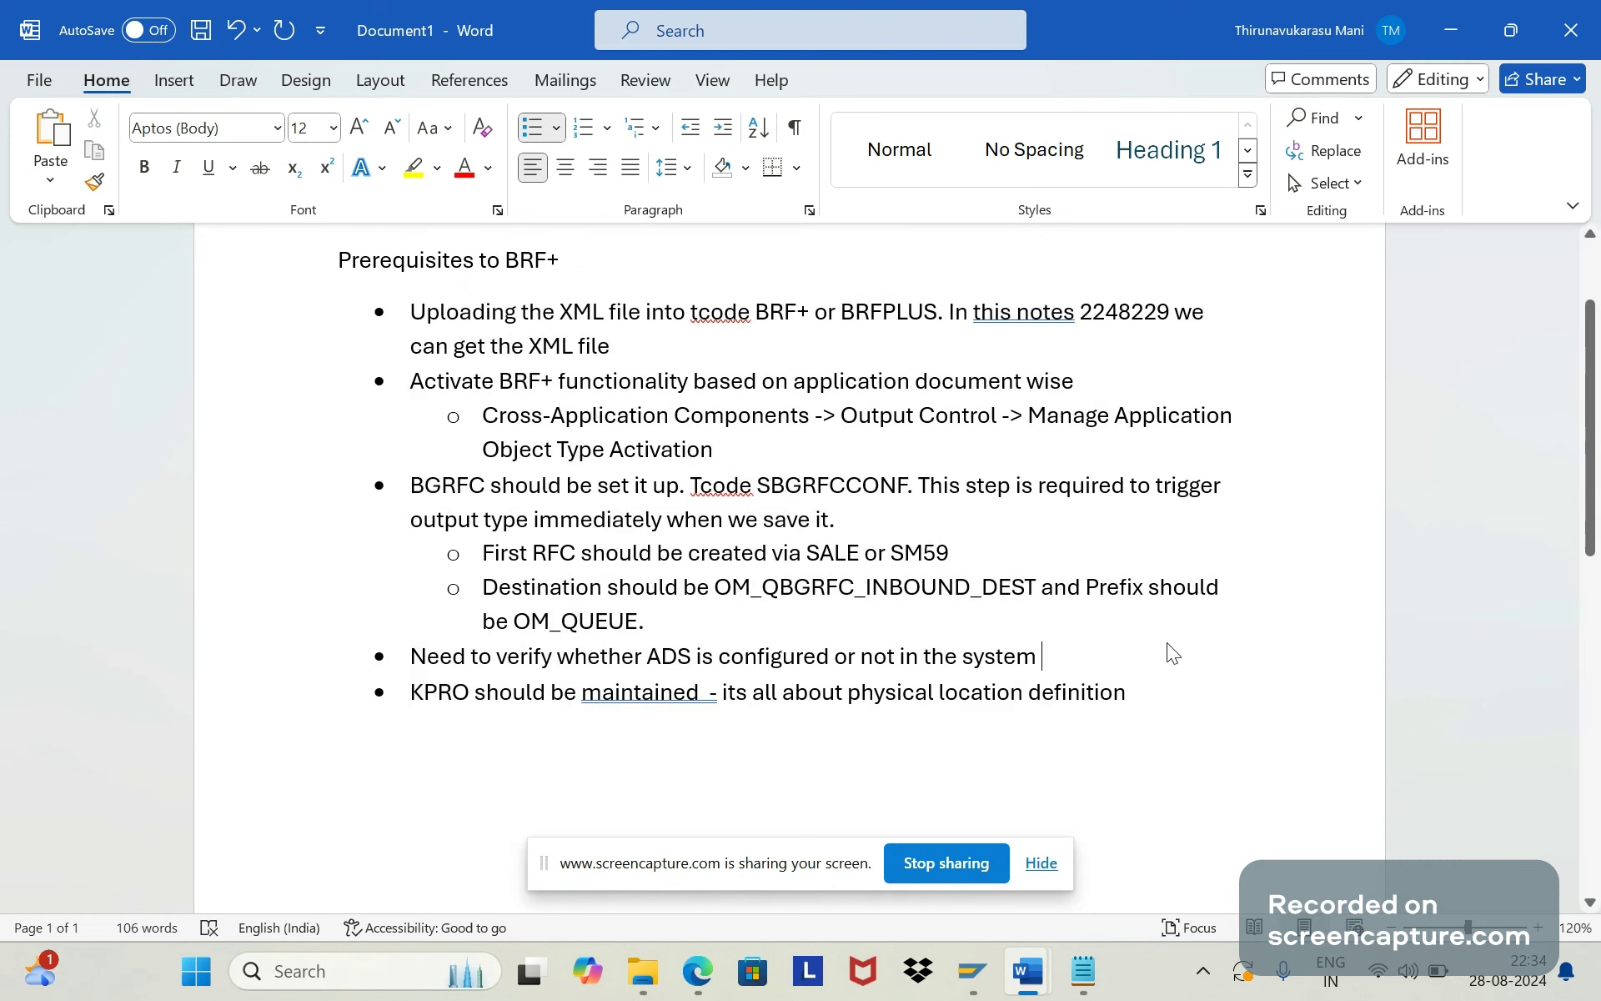